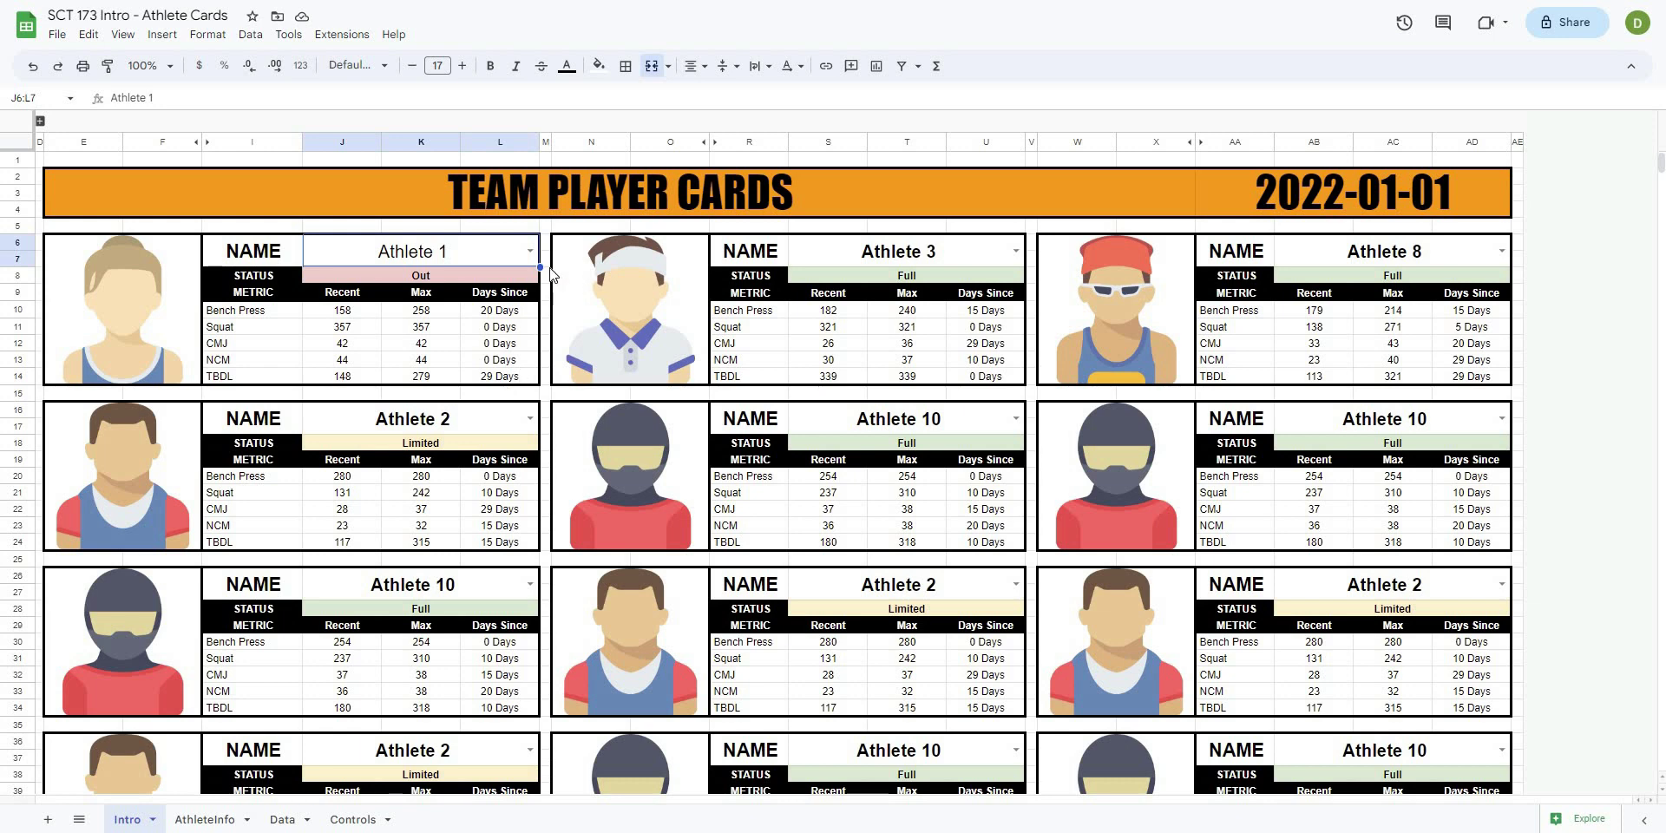
- Switch the first card's J6 name dropdown to Athlete 2, then check and cancel the print preview
{"action": "left_click", "coordinate": [530, 250]}
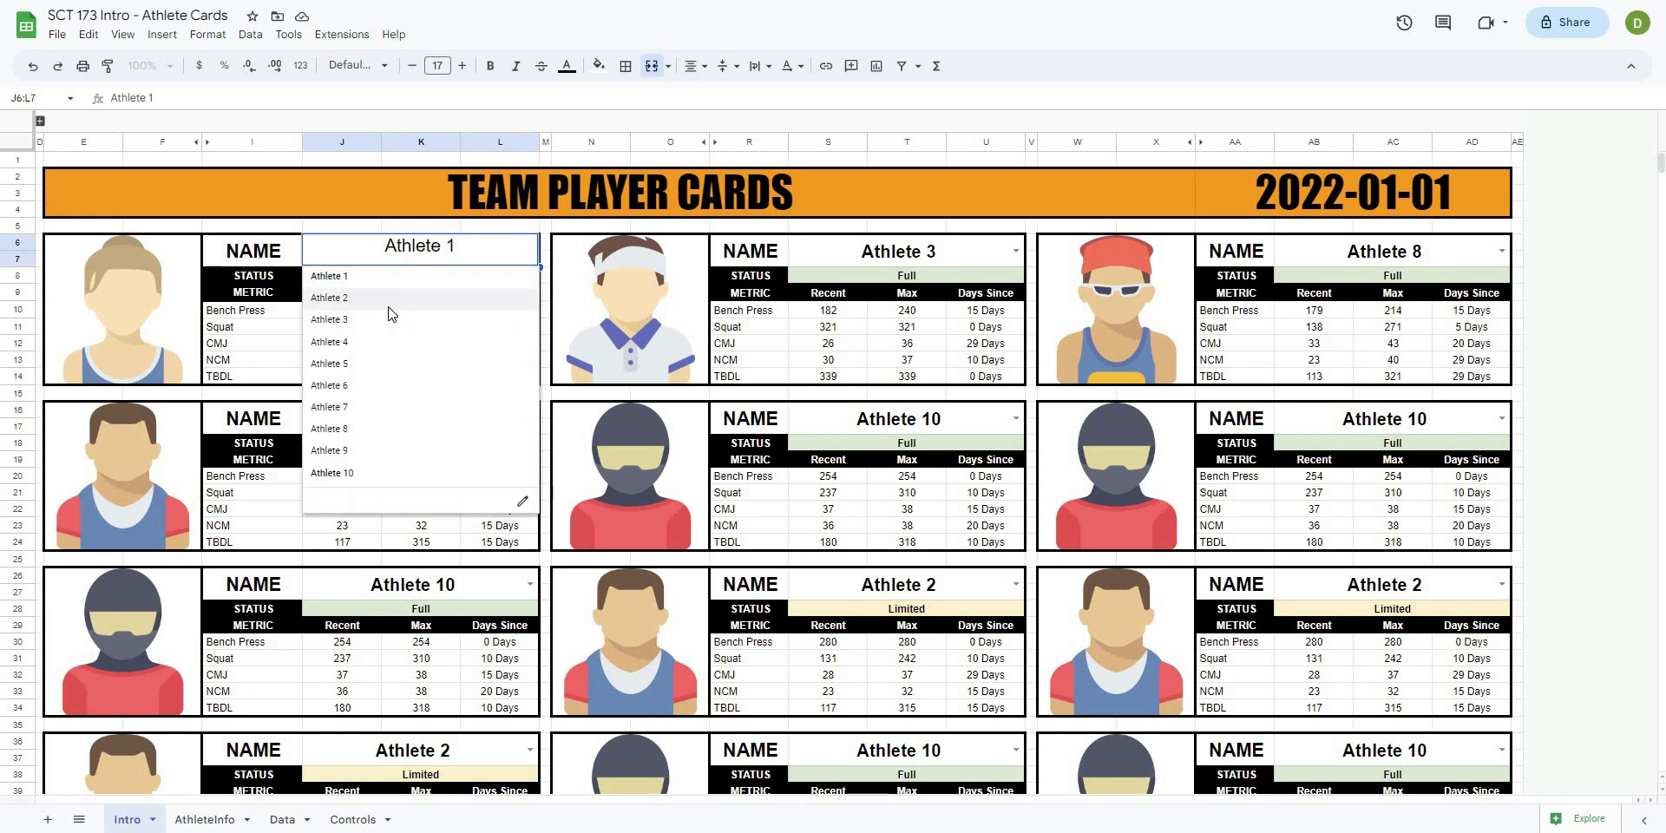
{"action": "left_click", "coordinate": [389, 304]}
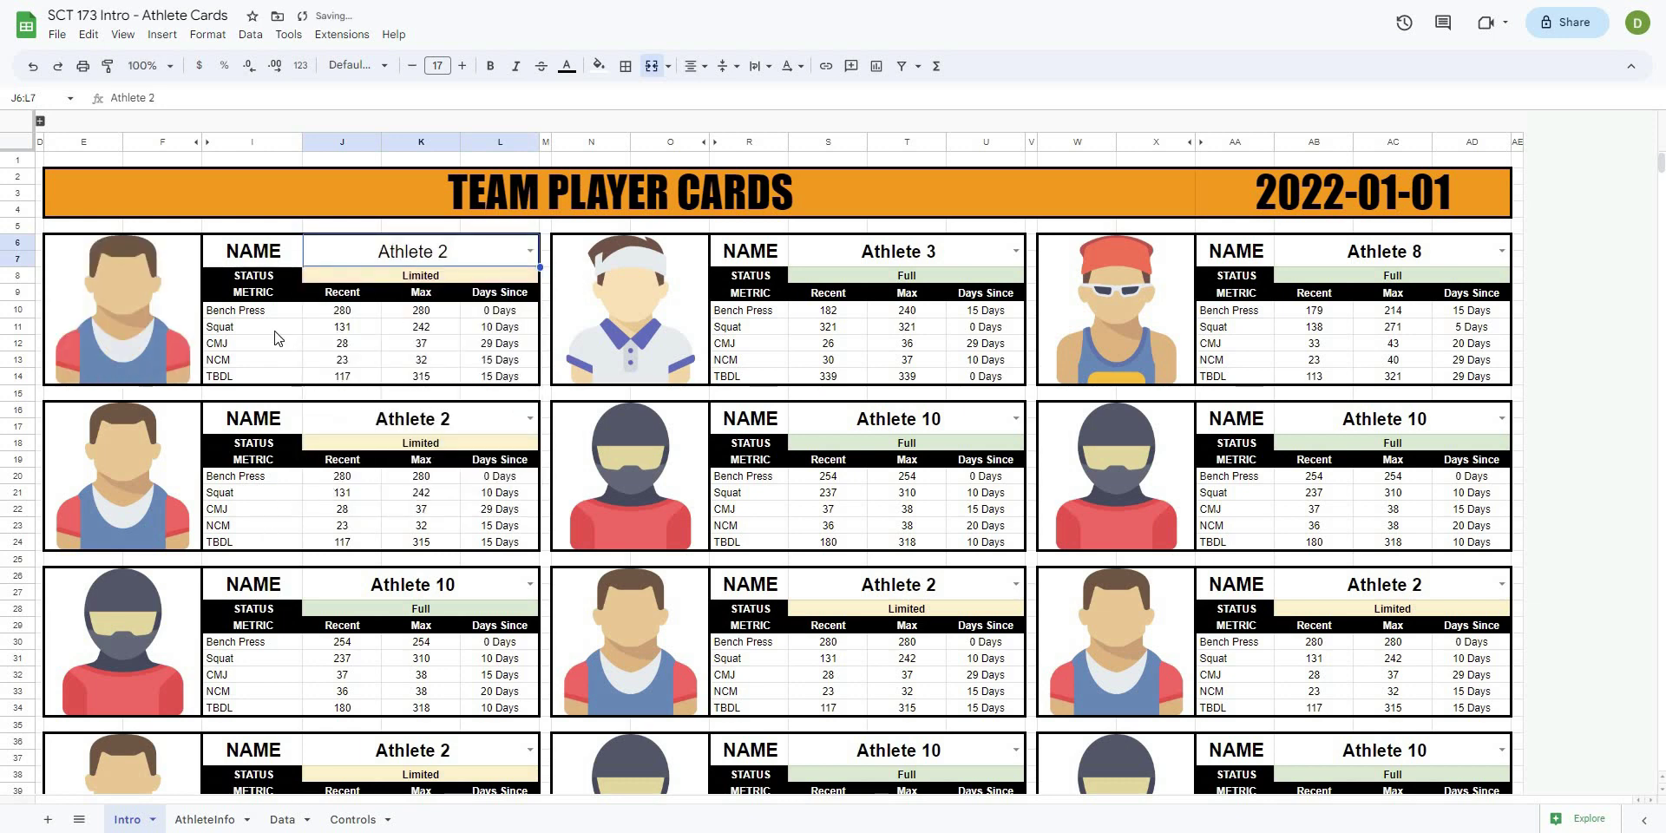
{"action": "left_click", "coordinate": [298, 275]}
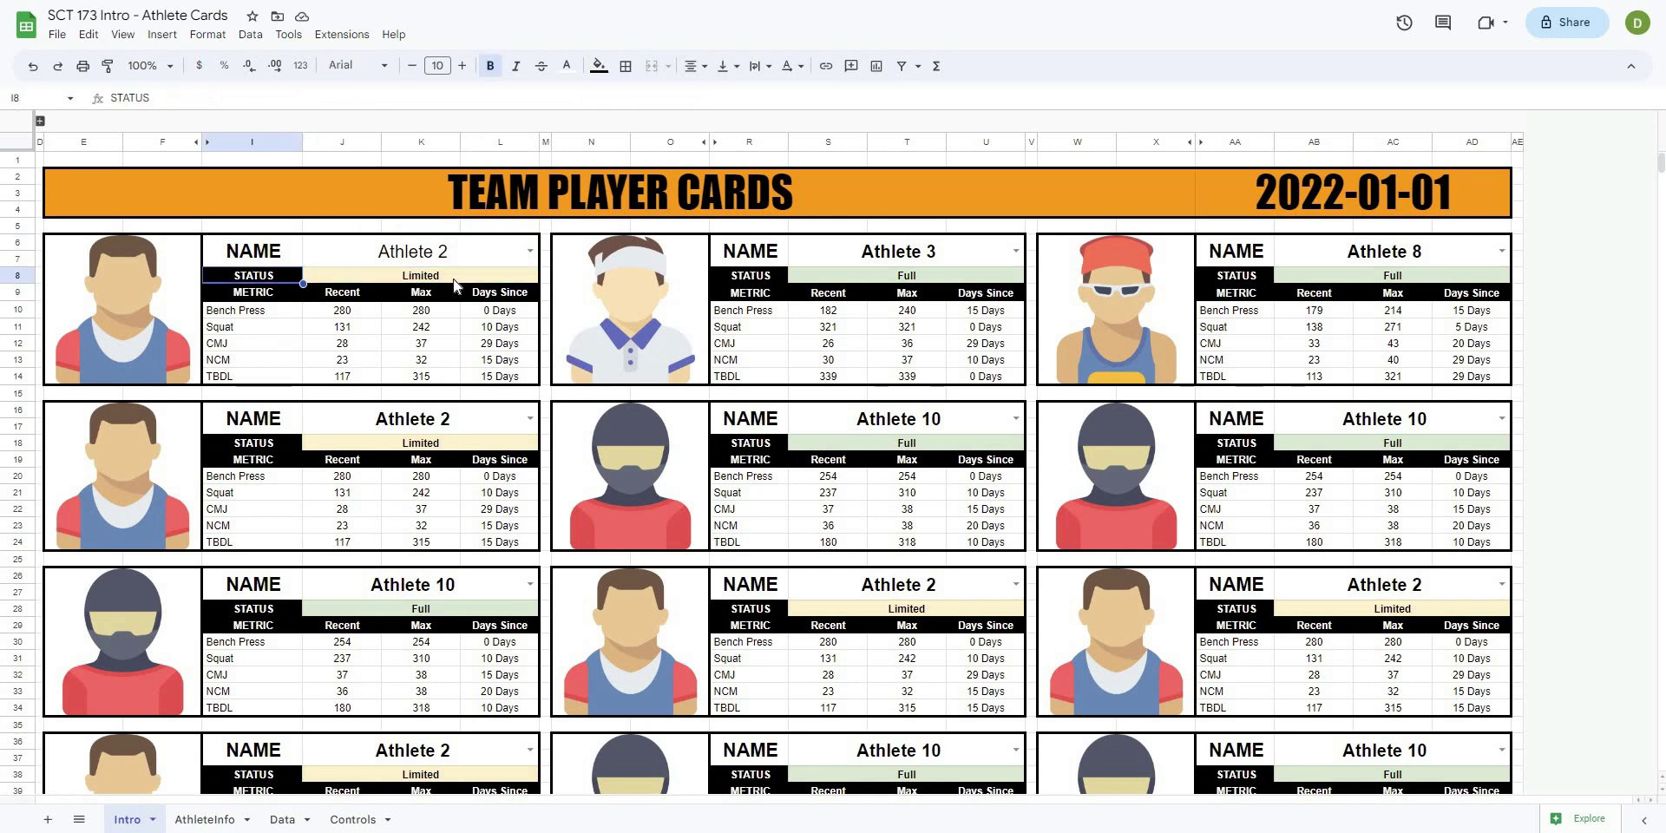
{"action": "left_click", "coordinate": [83, 66]}
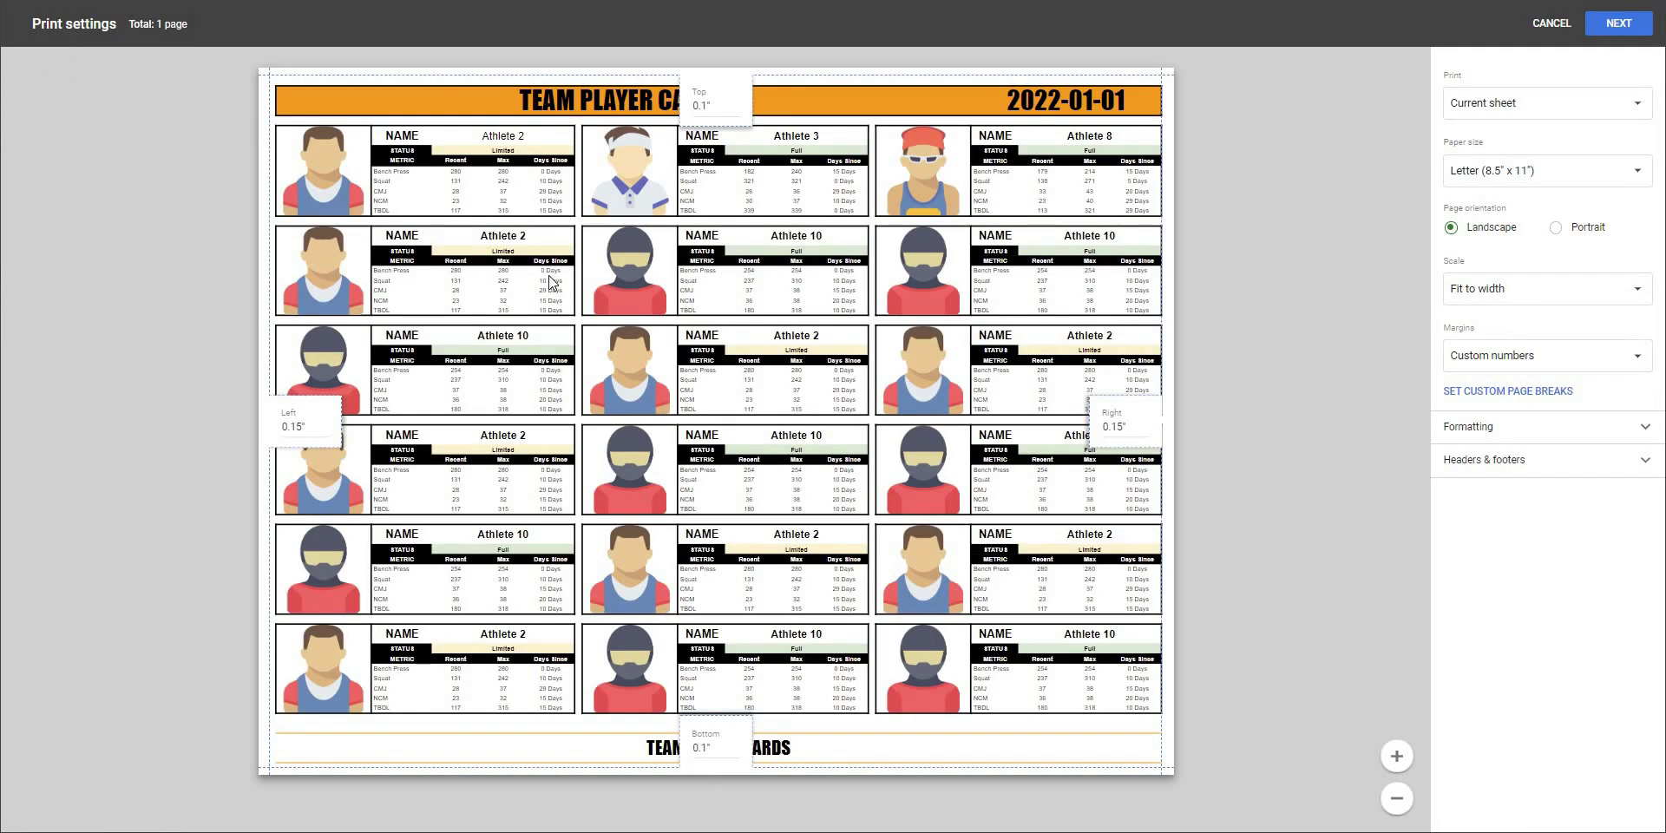
{"action": "left_click", "coordinate": [1551, 22]}
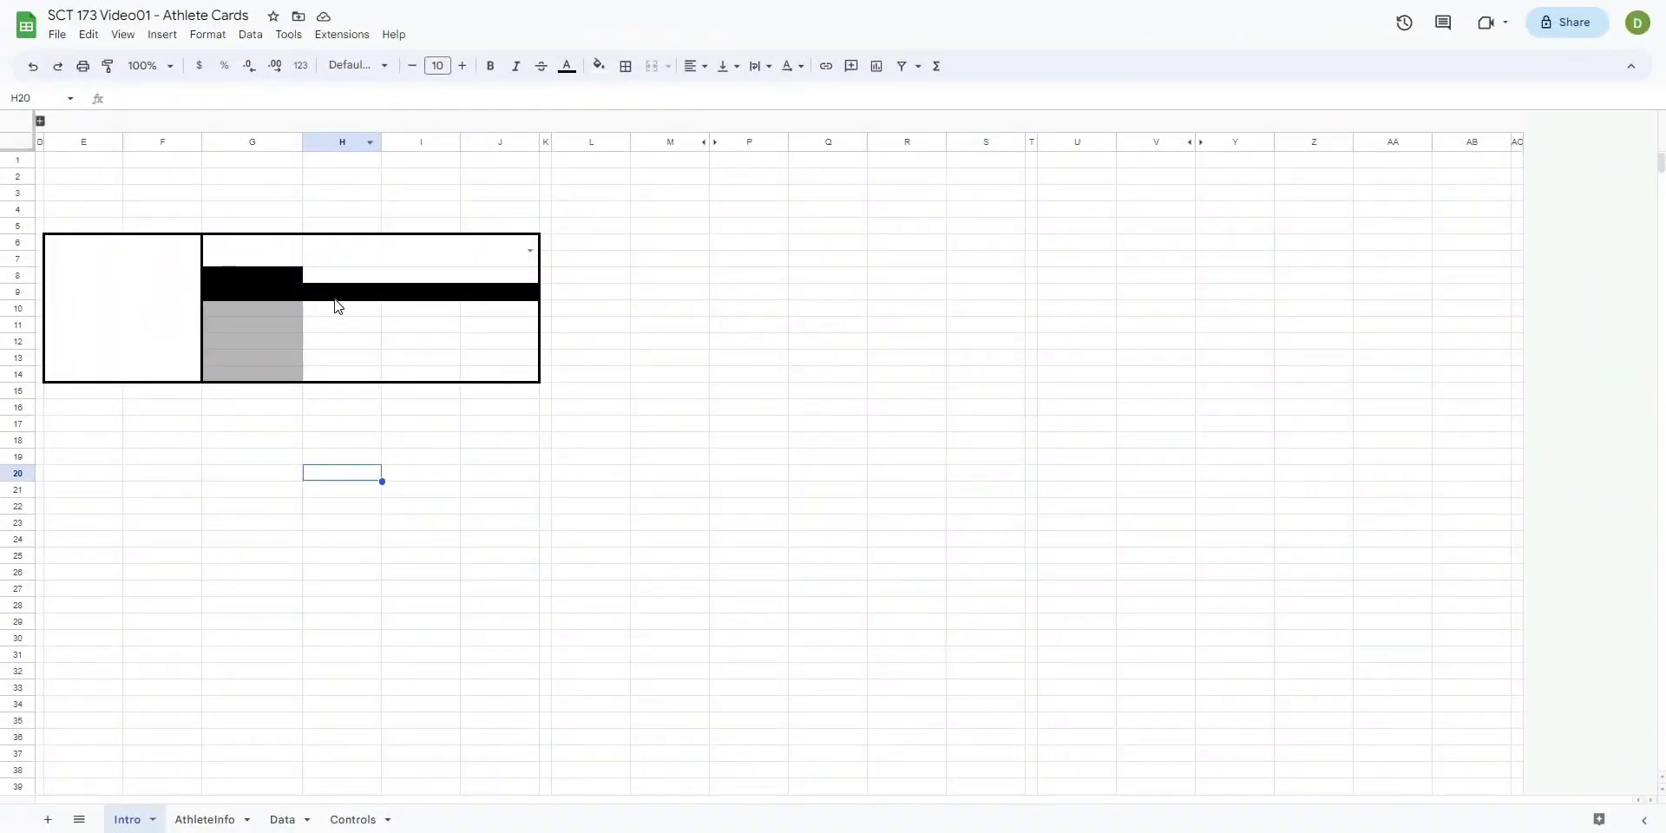
- Type the header 'Metric' into the dark label cell G9 of the card template
{"action": "left_click", "coordinate": [509, 591]}
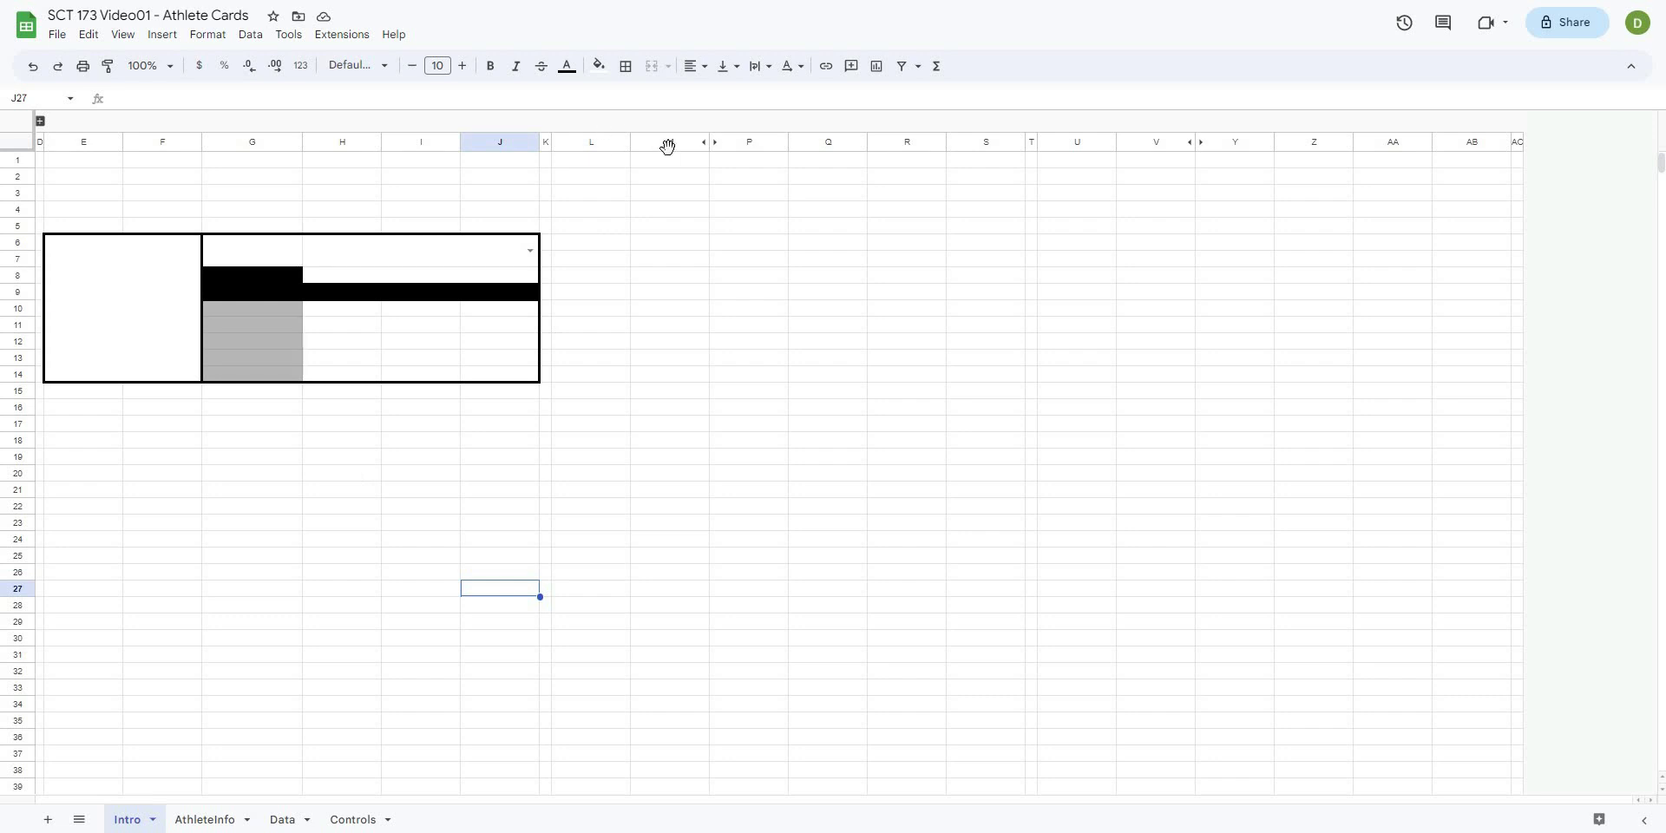
{"action": "left_click", "coordinate": [300, 489]}
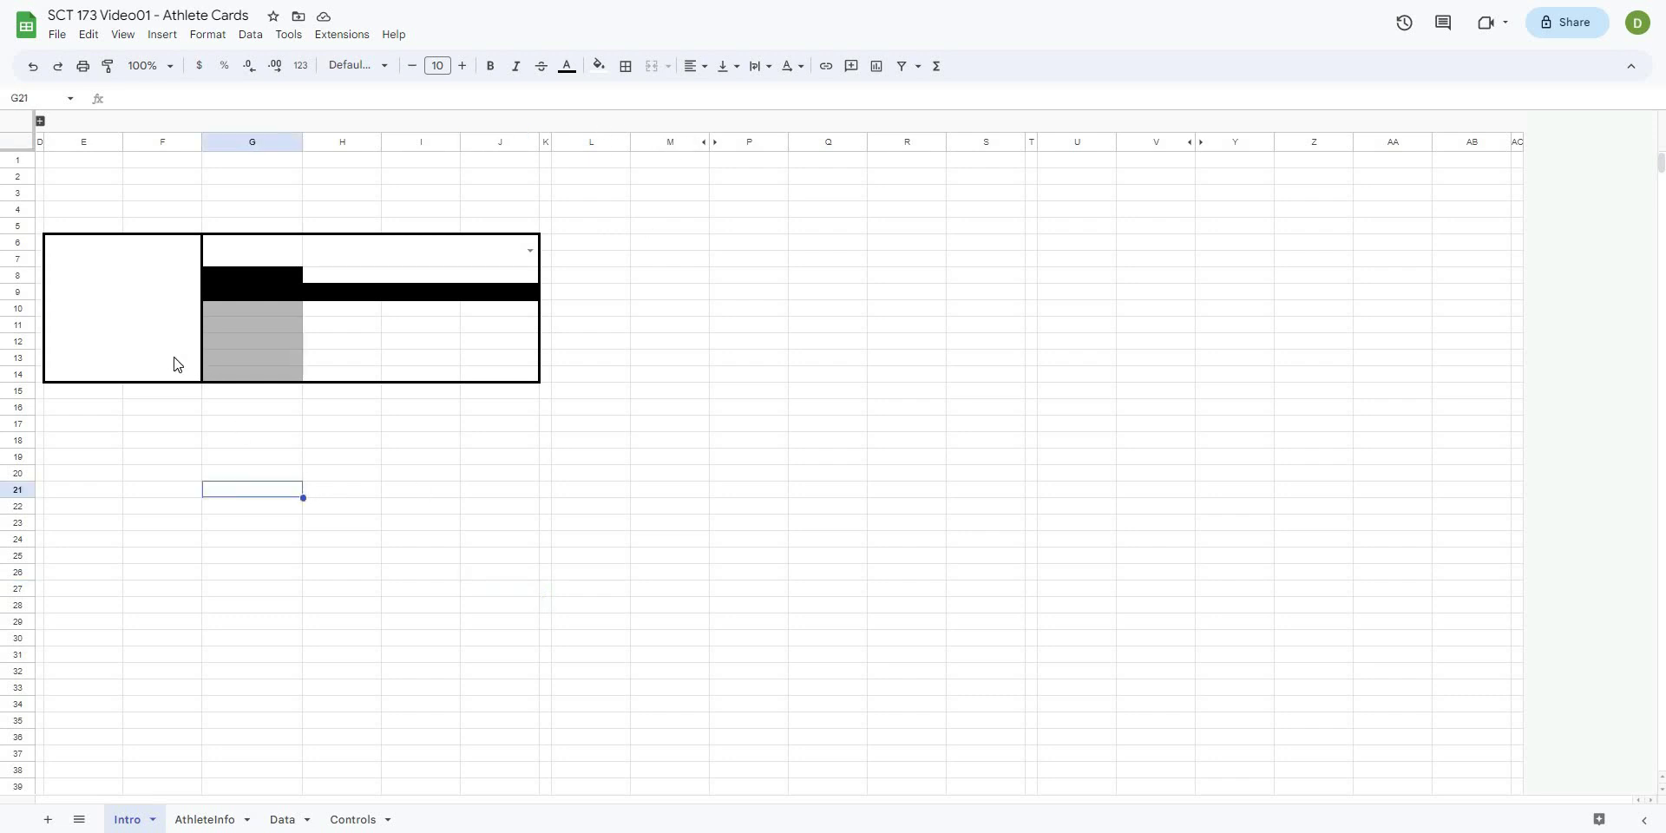
{"action": "left_click", "coordinate": [227, 443]}
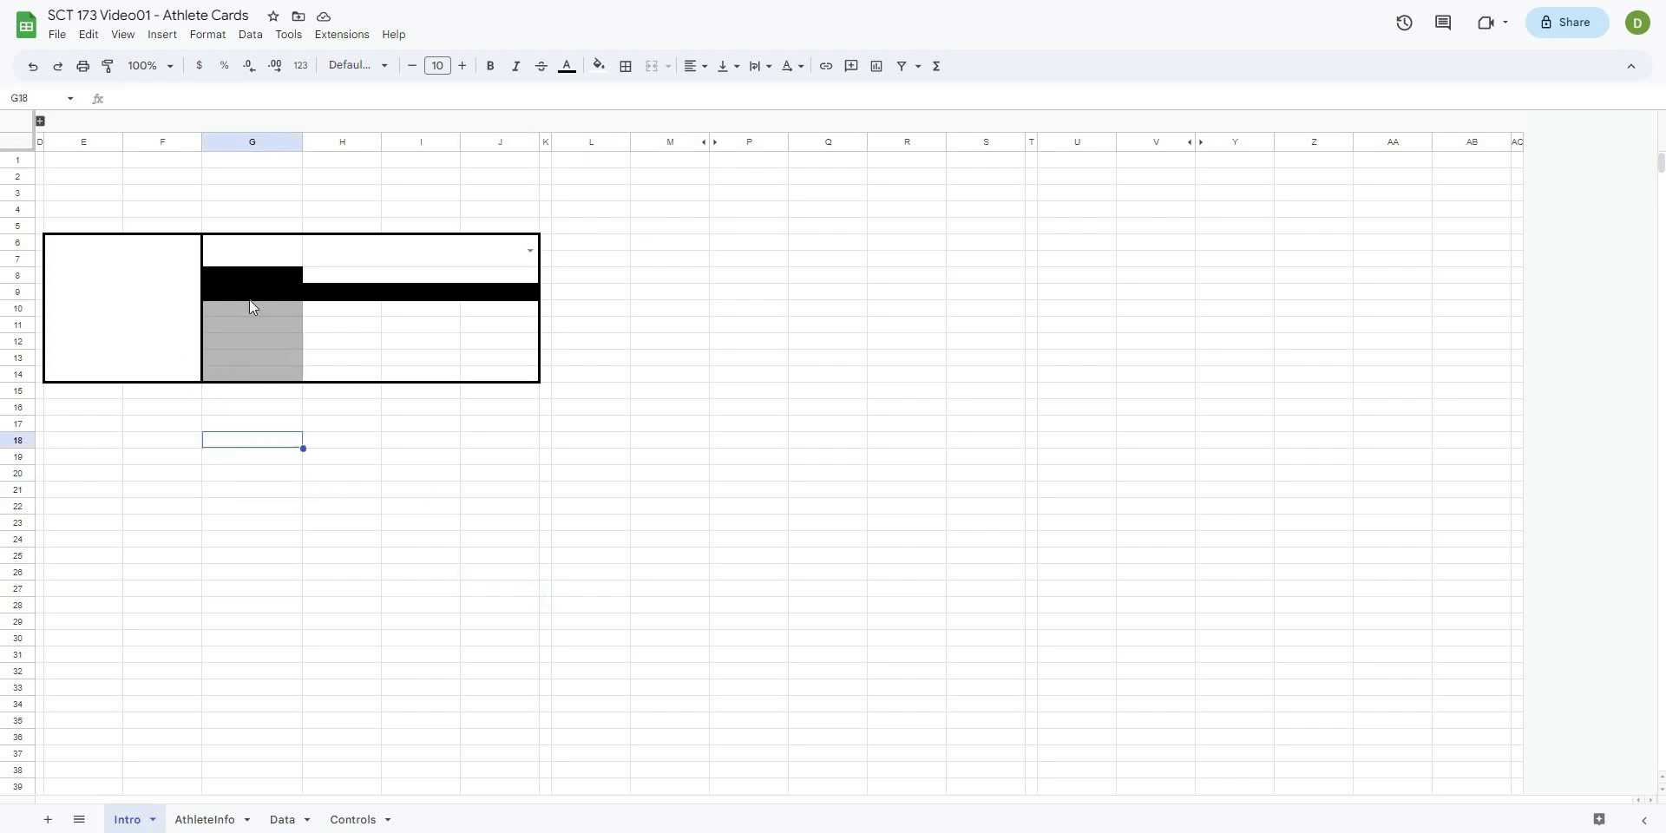
{"action": "left_click", "coordinate": [248, 299]}
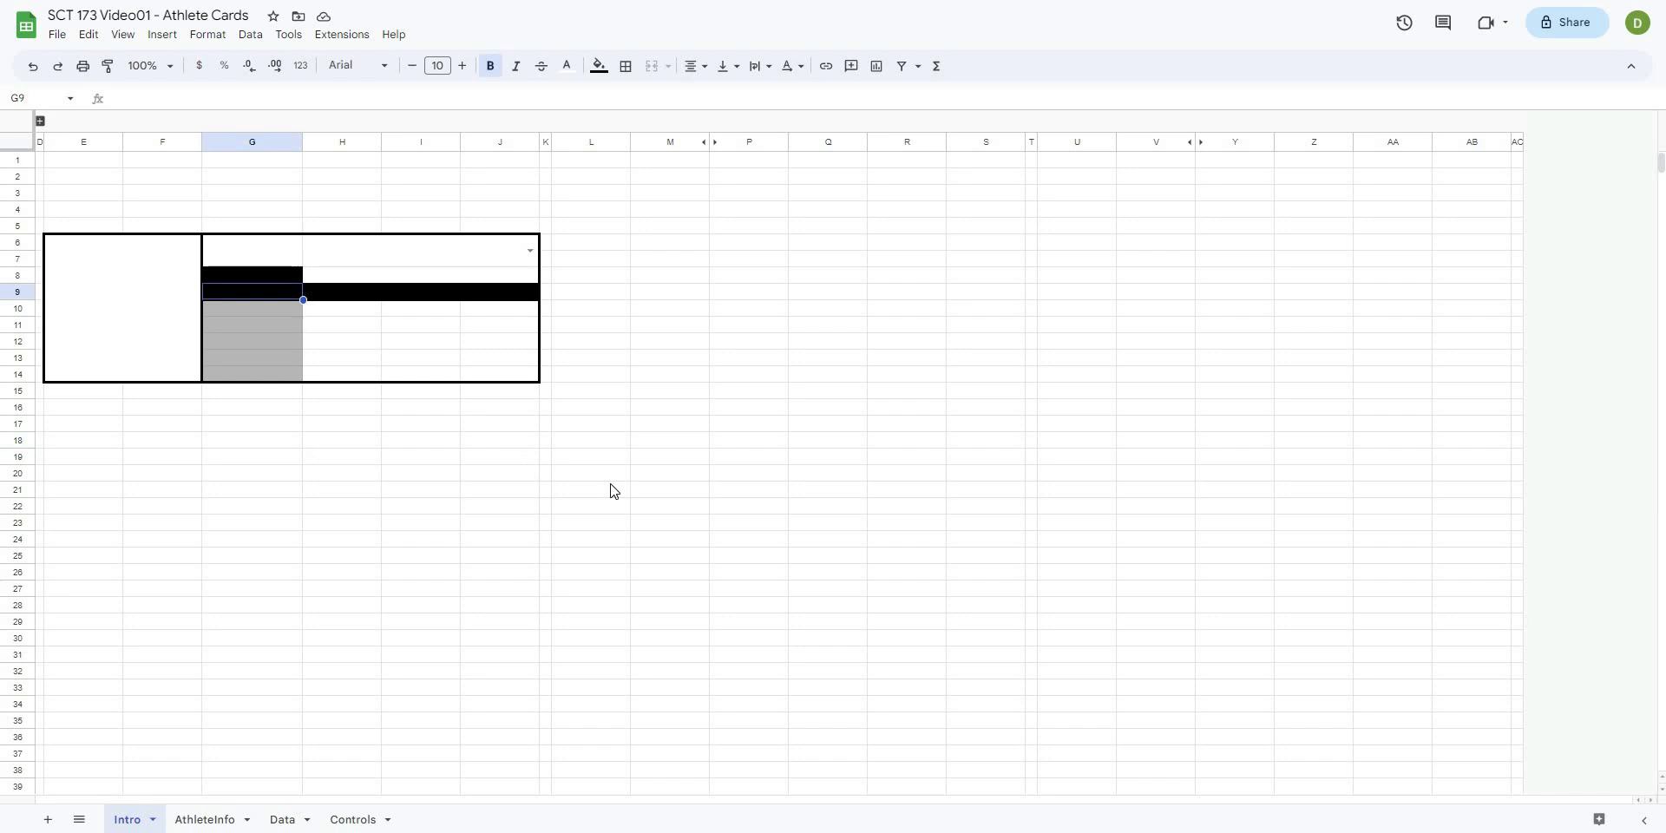
{"action": "type", "text": "Metric"}
{"action": "left_click", "coordinate": [453, 427]}
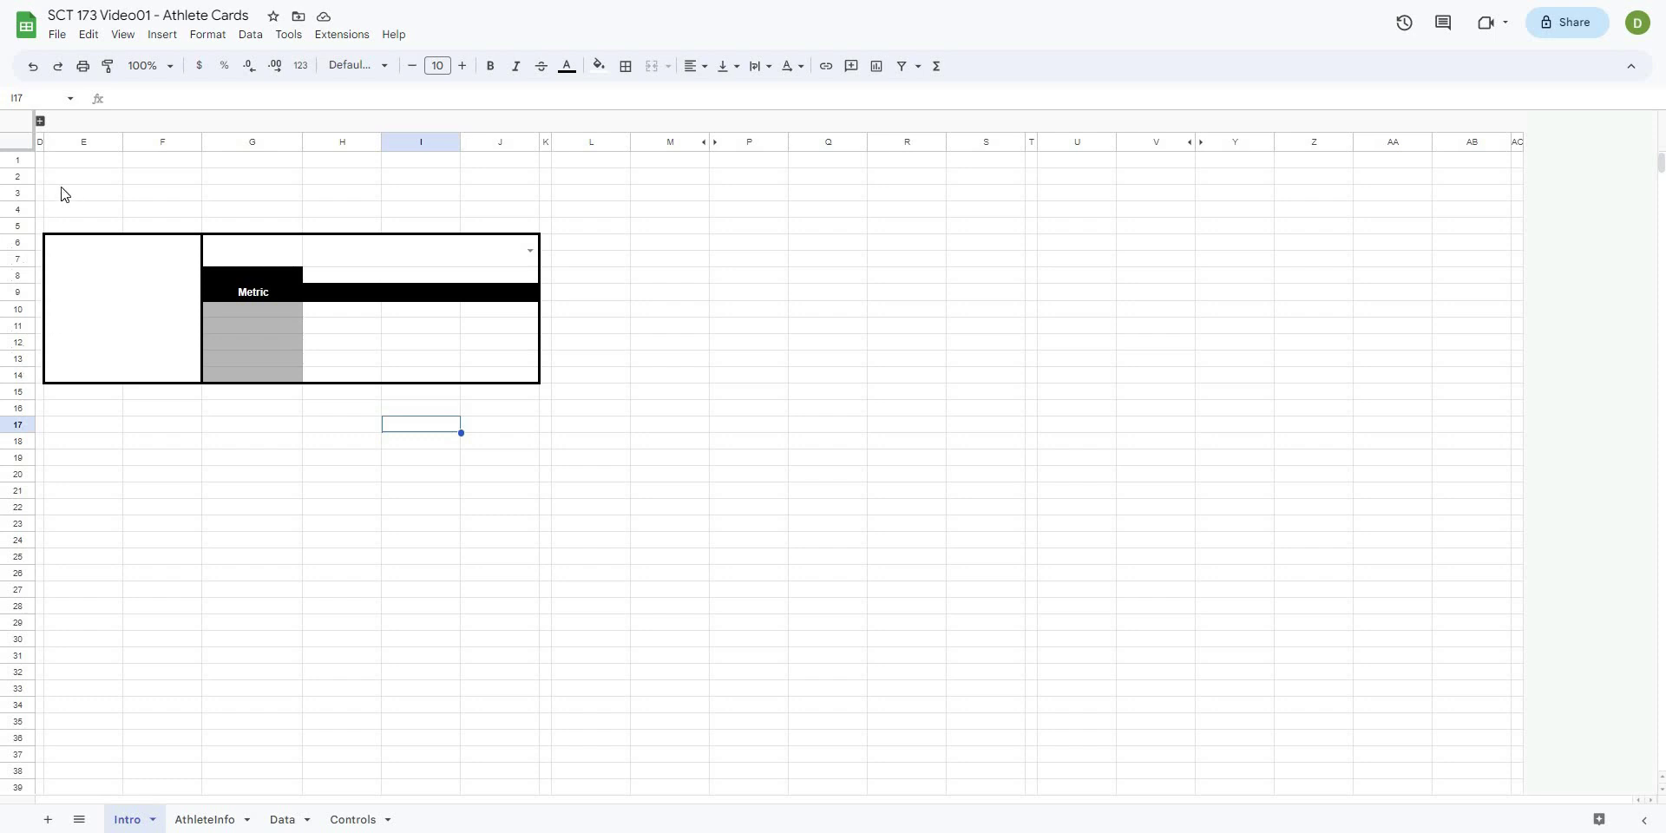
- Resize column E to 100 pixels wide
{"action": "left_click", "coordinate": [91, 141]}
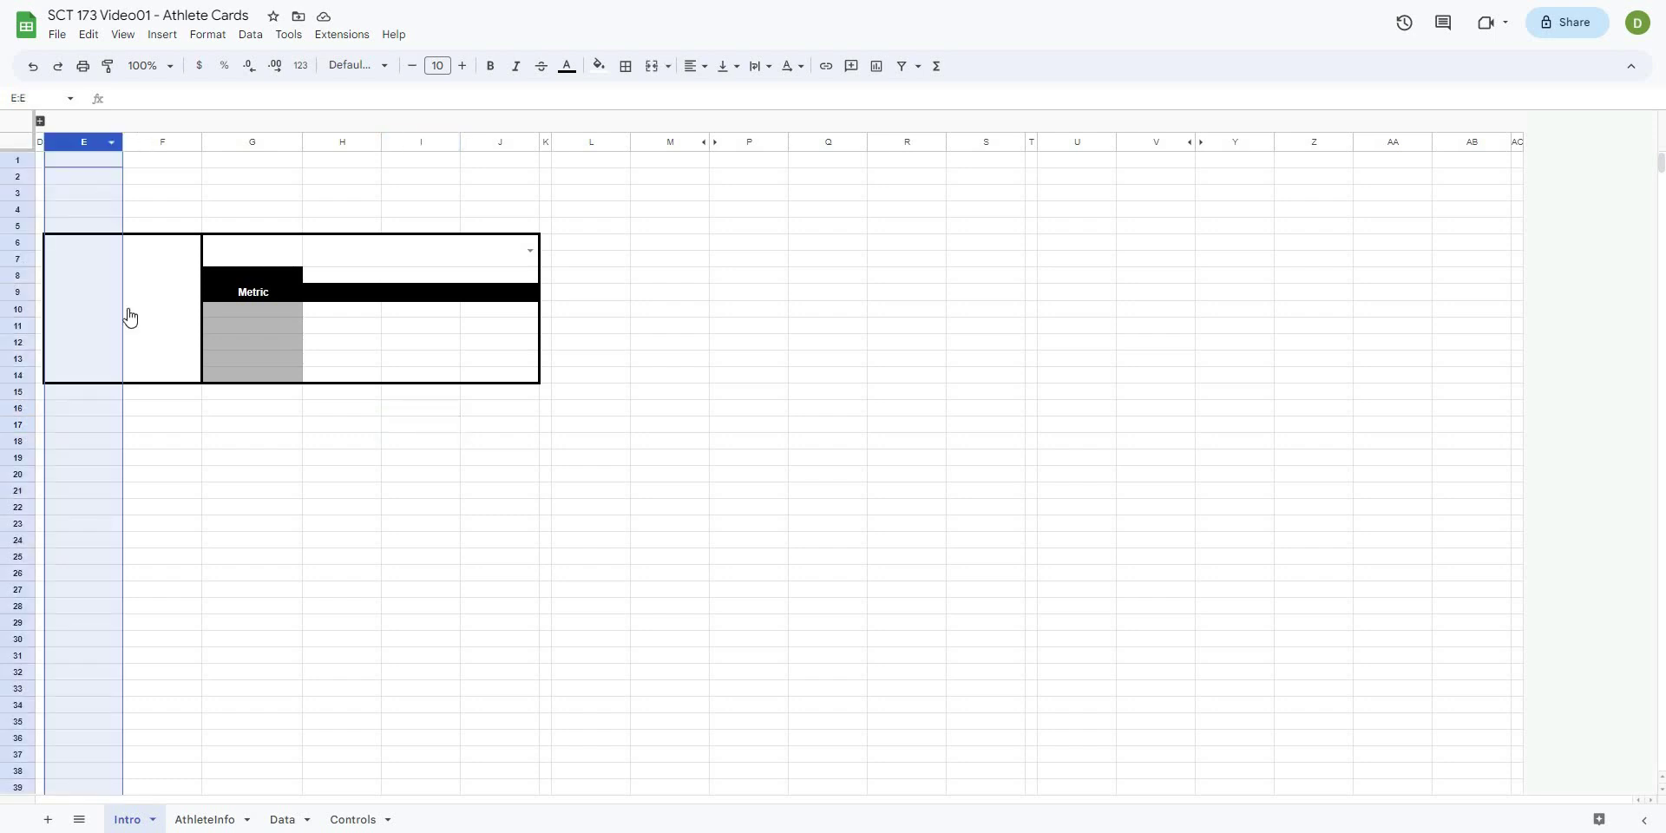
{"action": "right_click", "coordinate": [87, 142]}
{"action": "left_click", "coordinate": [165, 399]}
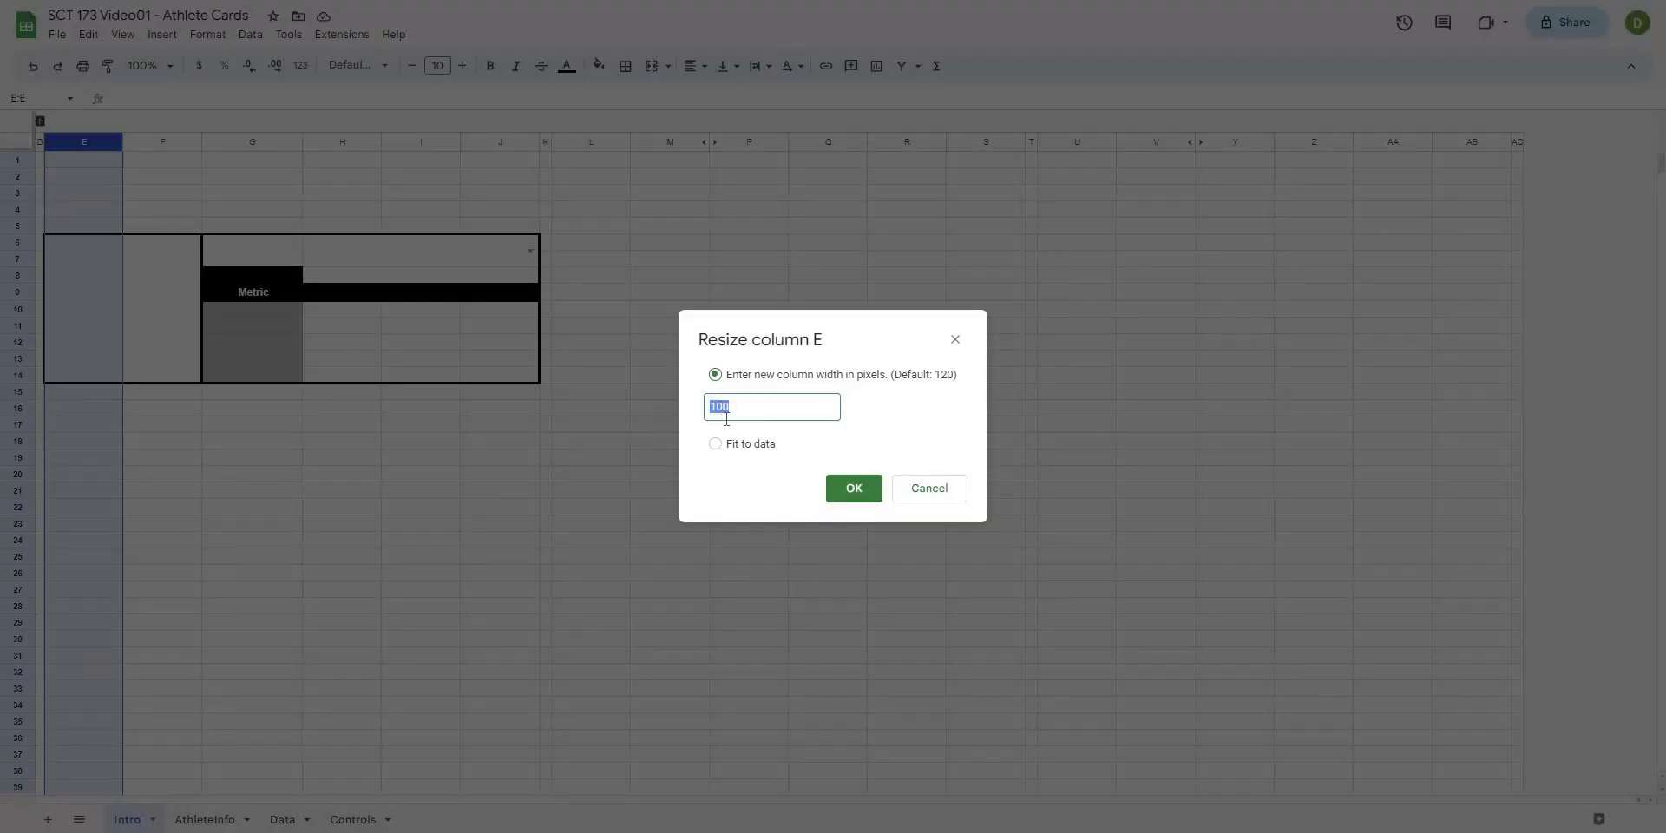
{"action": "key", "text": "Return"}
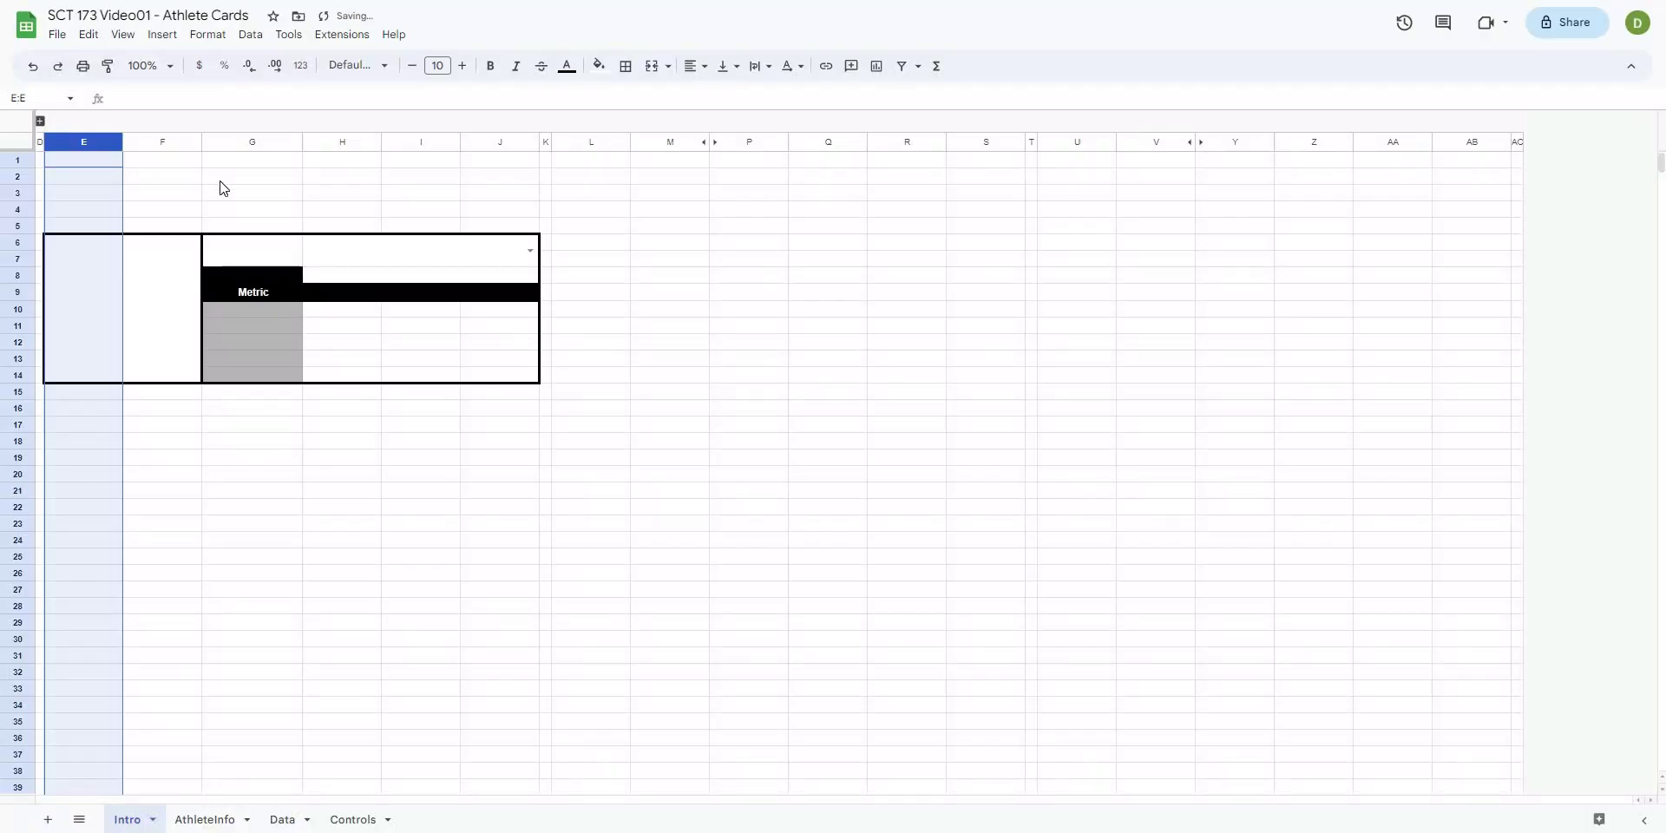
{"action": "left_click", "coordinate": [438, 495]}
- Resize columns G through J to 100 pixels each
{"action": "left_click", "coordinate": [295, 141]}
{"action": "left_click_drag", "start_coordinate": [489, 159], "coordinate": [484, 139]}
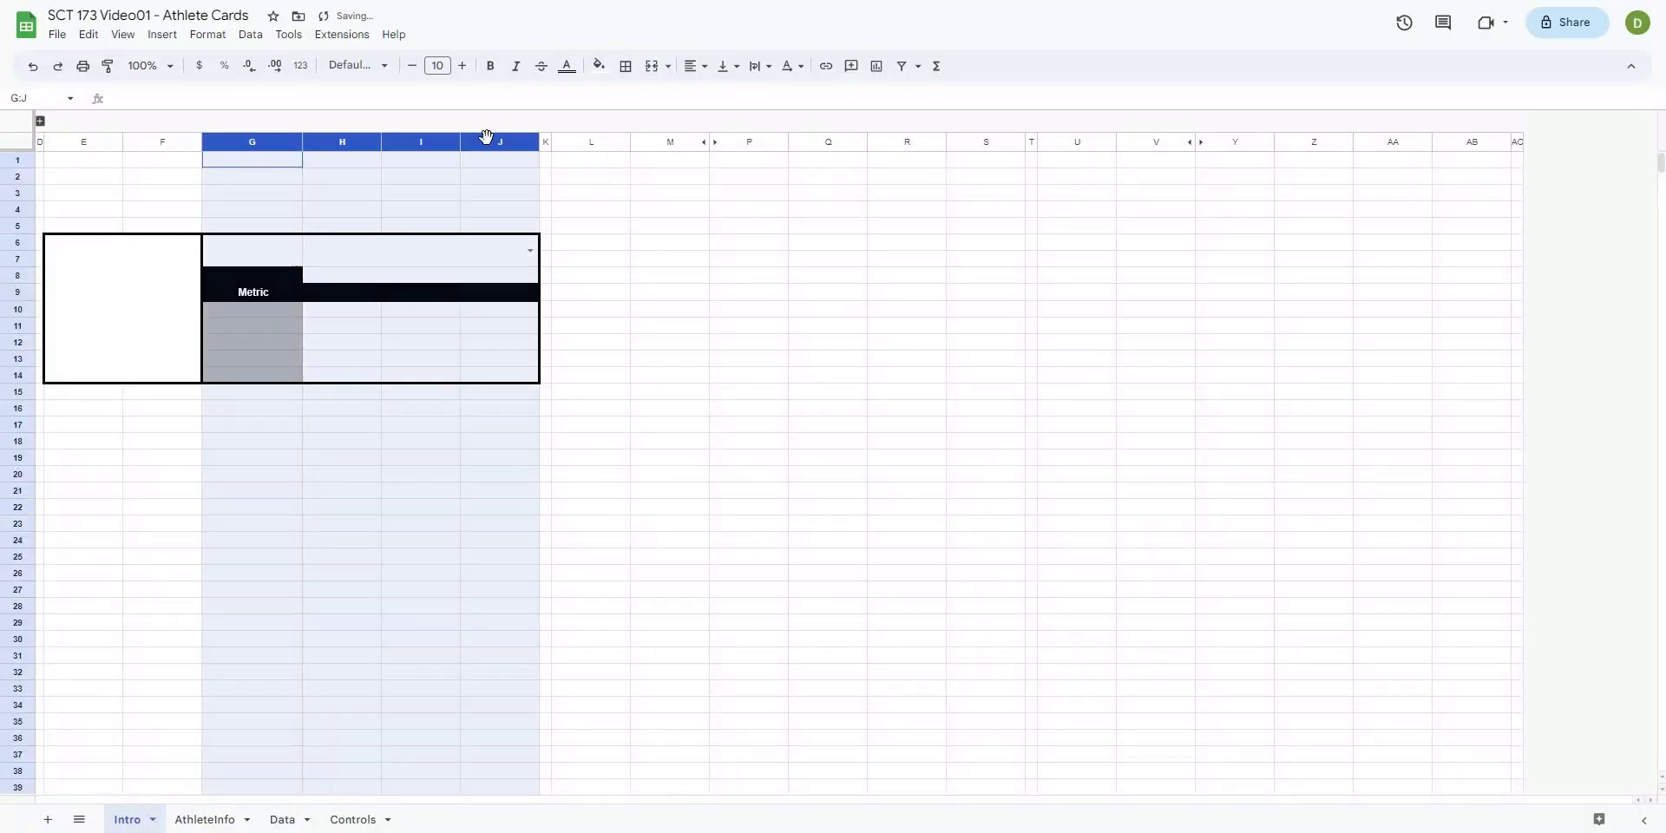
{"action": "right_click", "coordinate": [484, 139]}
{"action": "left_click", "coordinate": [721, 392]}
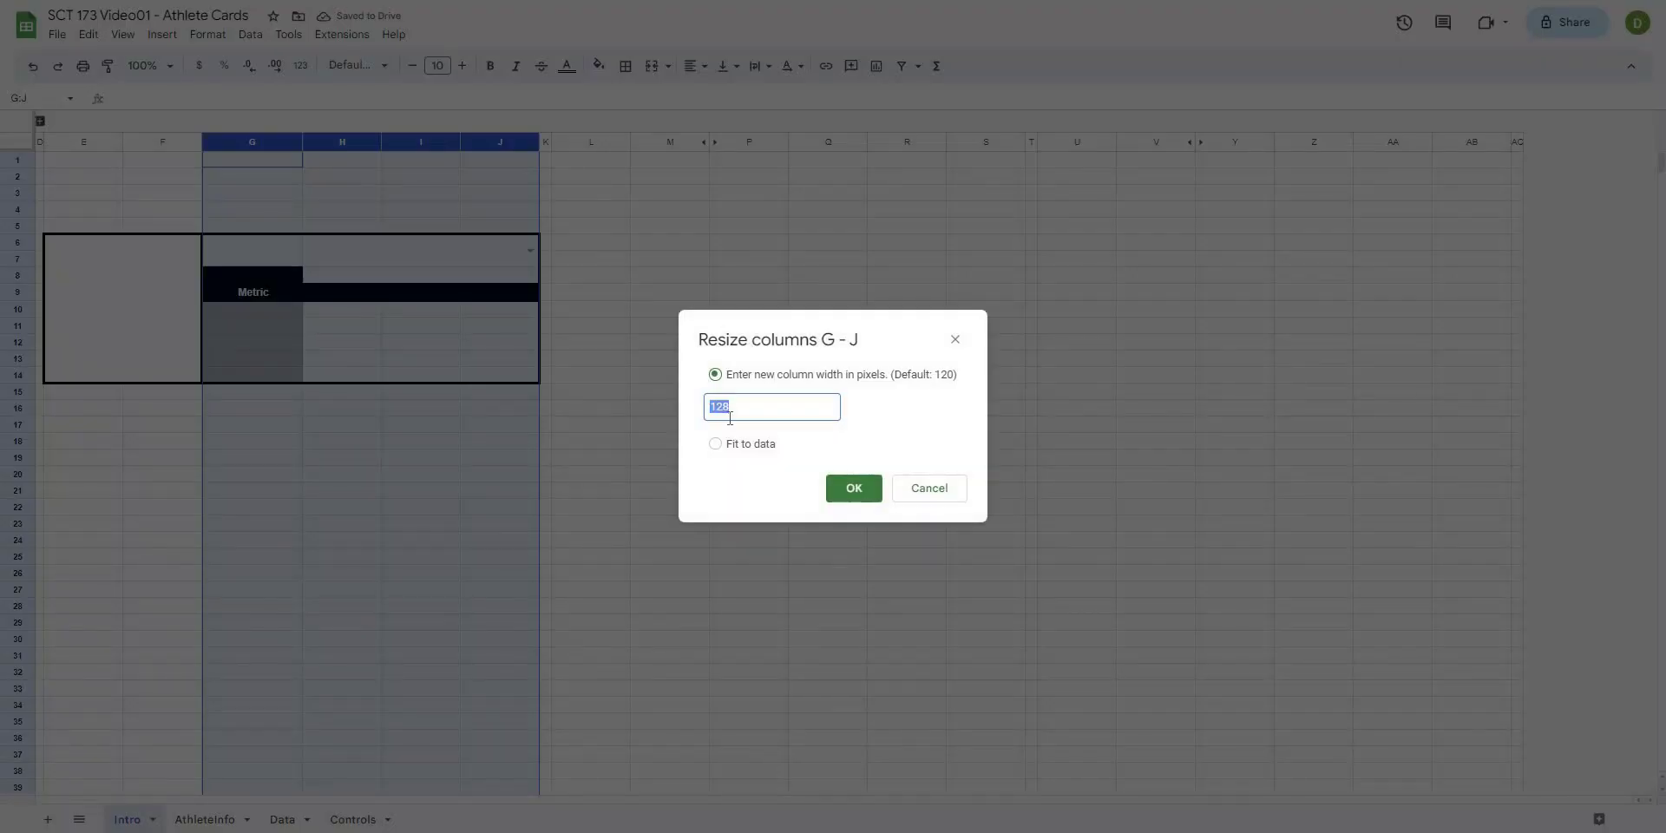
{"action": "type", "text": "100"}
{"action": "key", "text": "Return"}
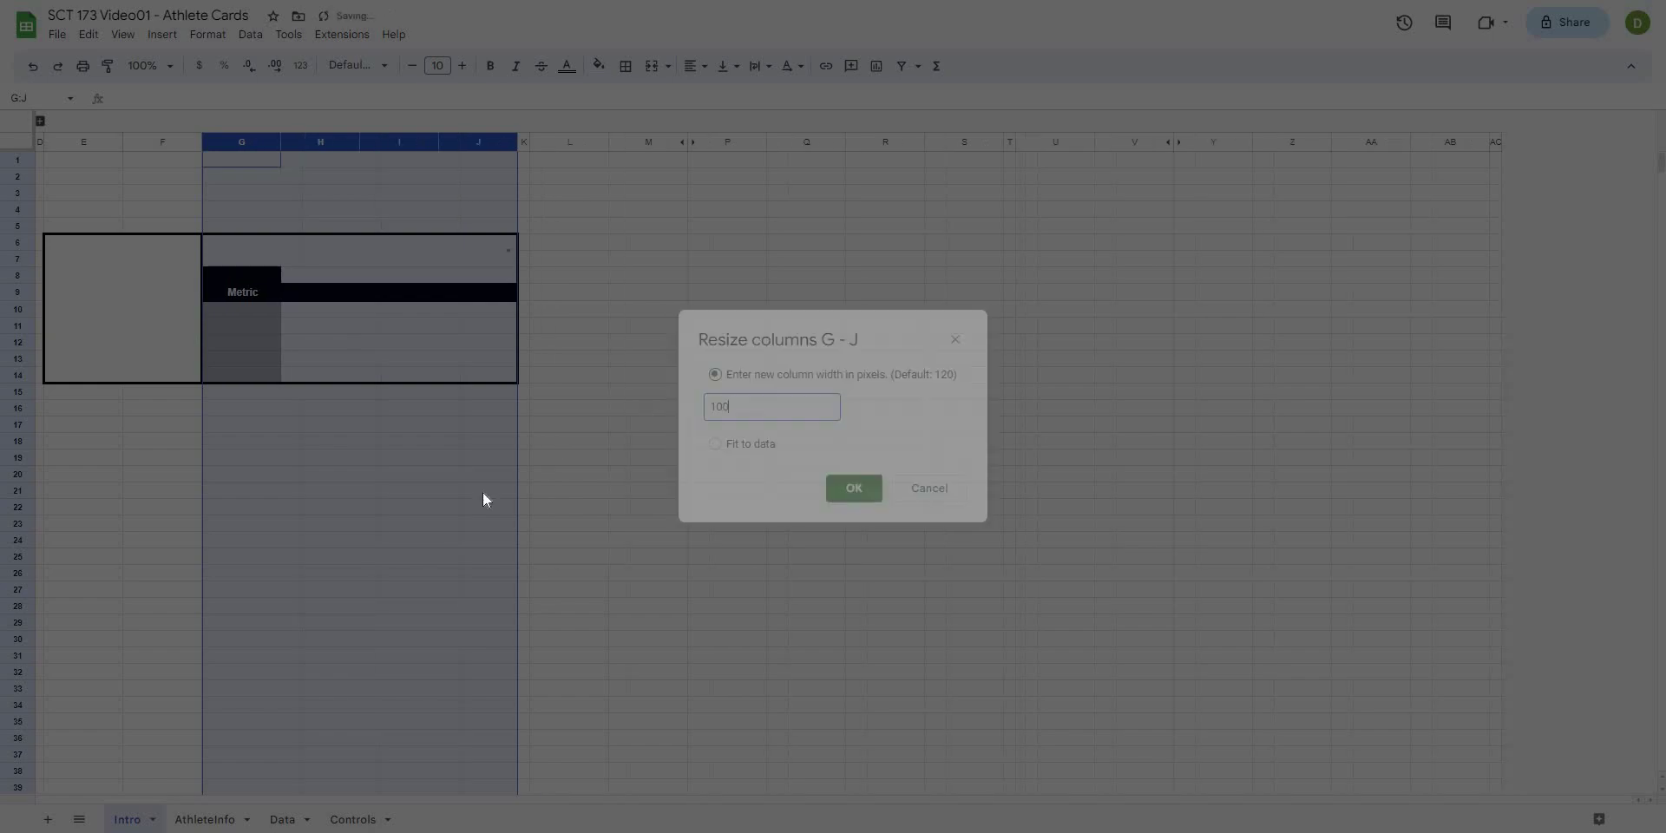
{"action": "left_click", "coordinate": [482, 492]}
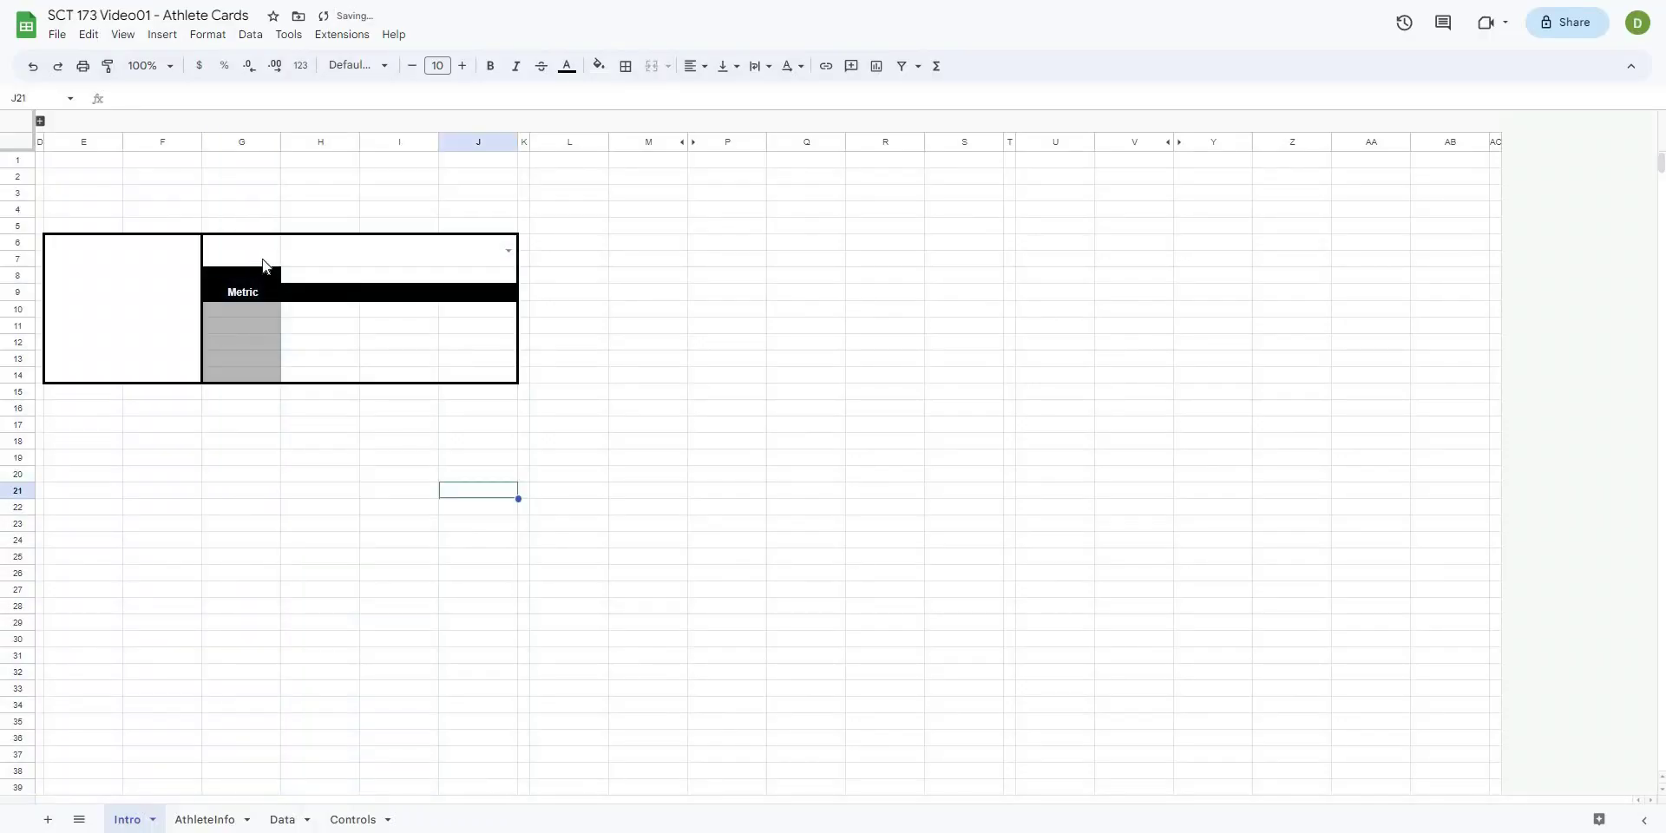
{"action": "key", "text": "Left"}
{"action": "key", "text": "Left"}
{"action": "key", "text": "Up"}
{"action": "key", "text": "Up"}
{"action": "key", "text": "Up"}
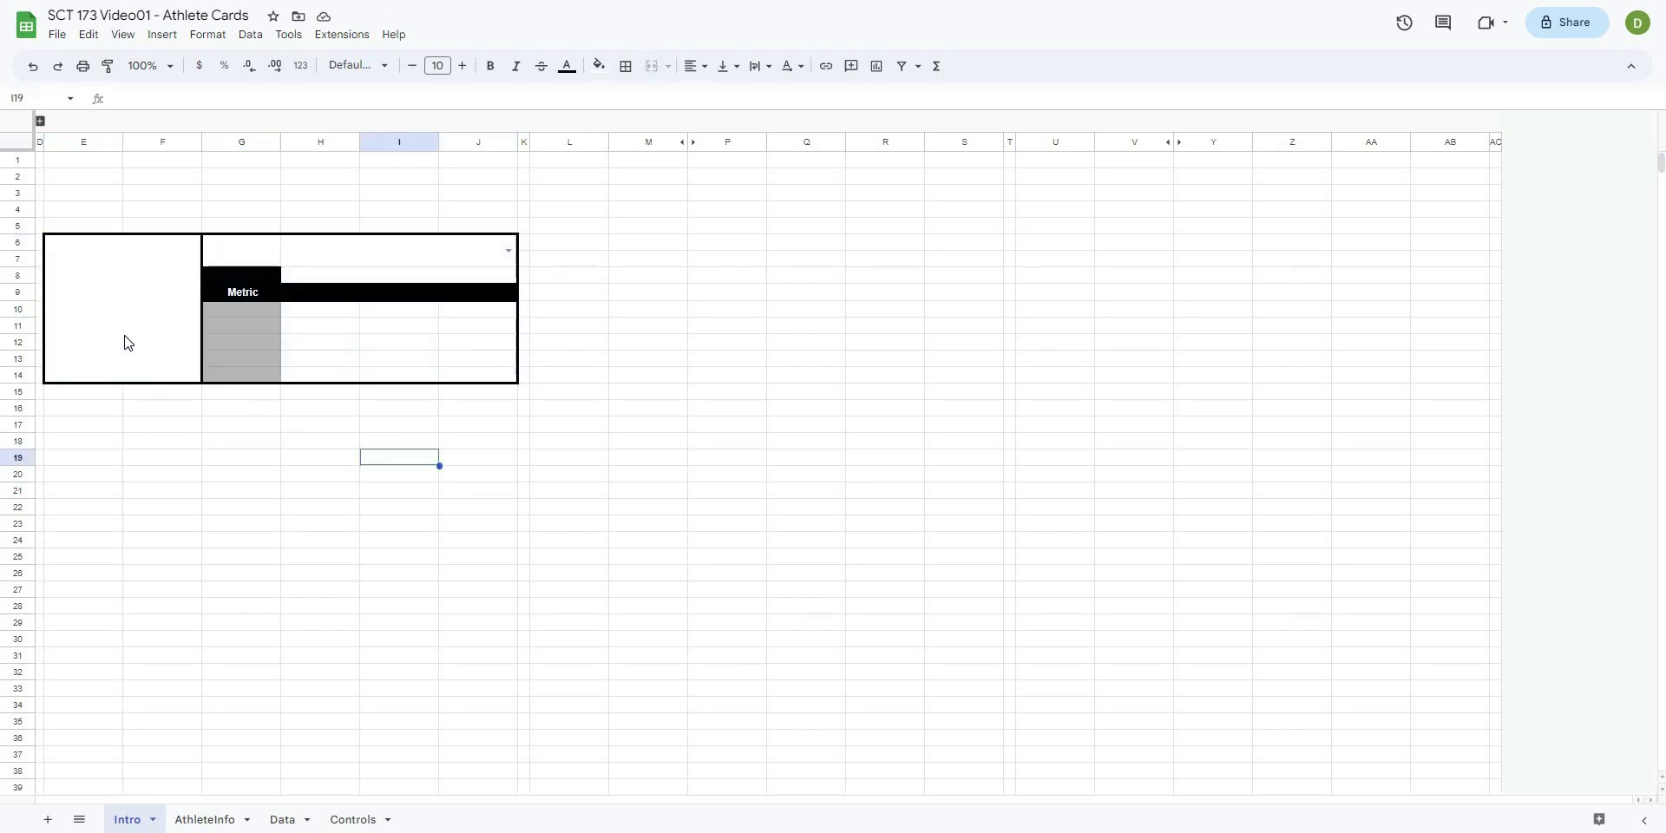
- Enter the metric headers RECENT, MAX and DAYS across H9:J9
{"action": "left_click", "coordinate": [102, 293]}
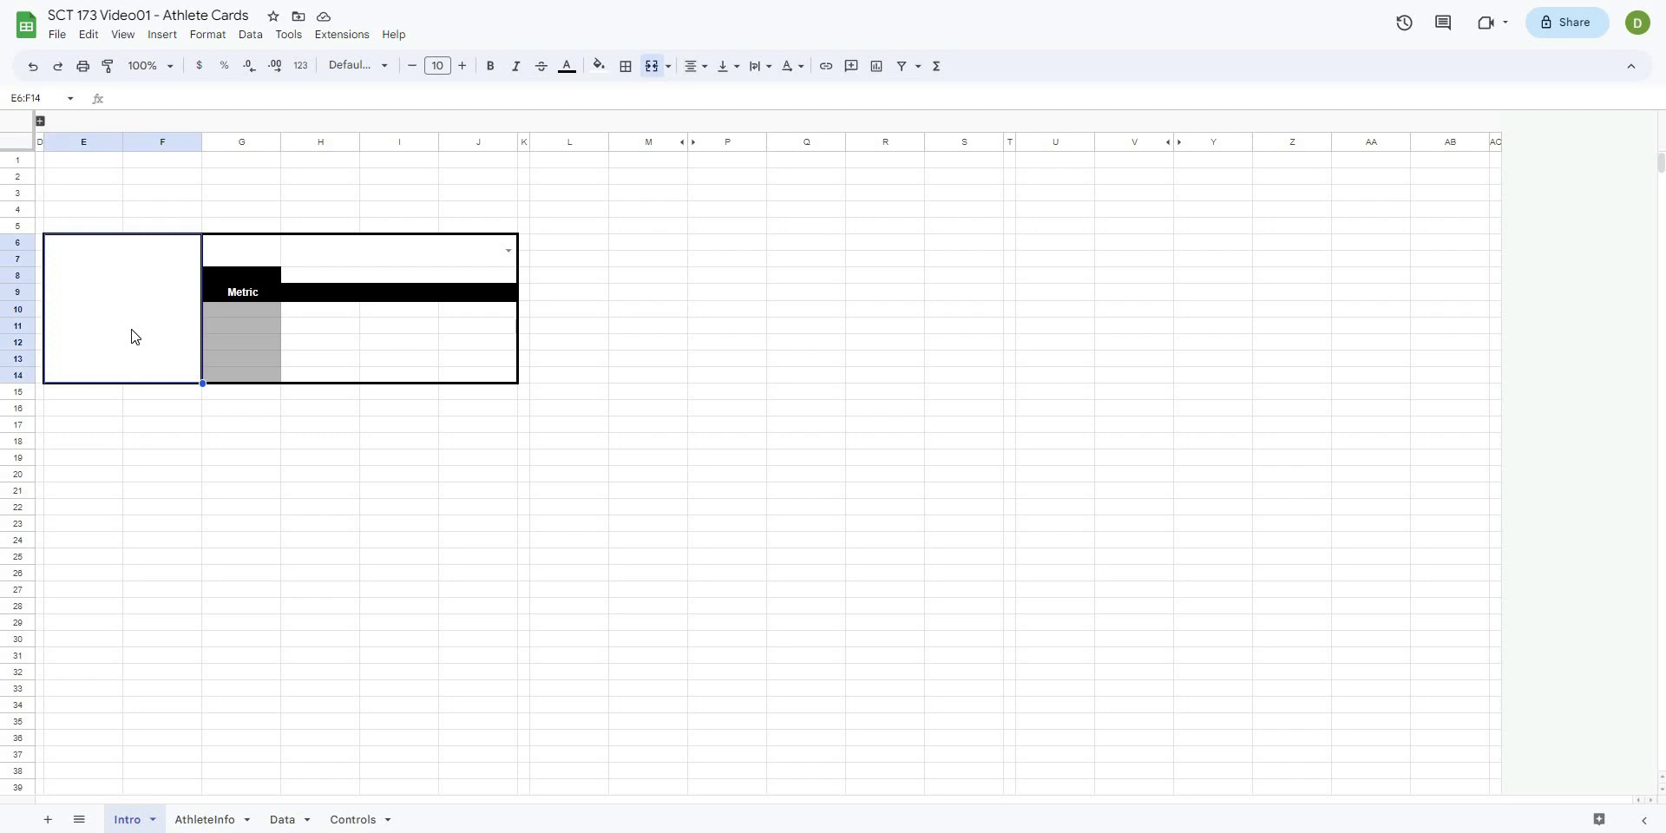
{"action": "left_click", "coordinate": [305, 295]}
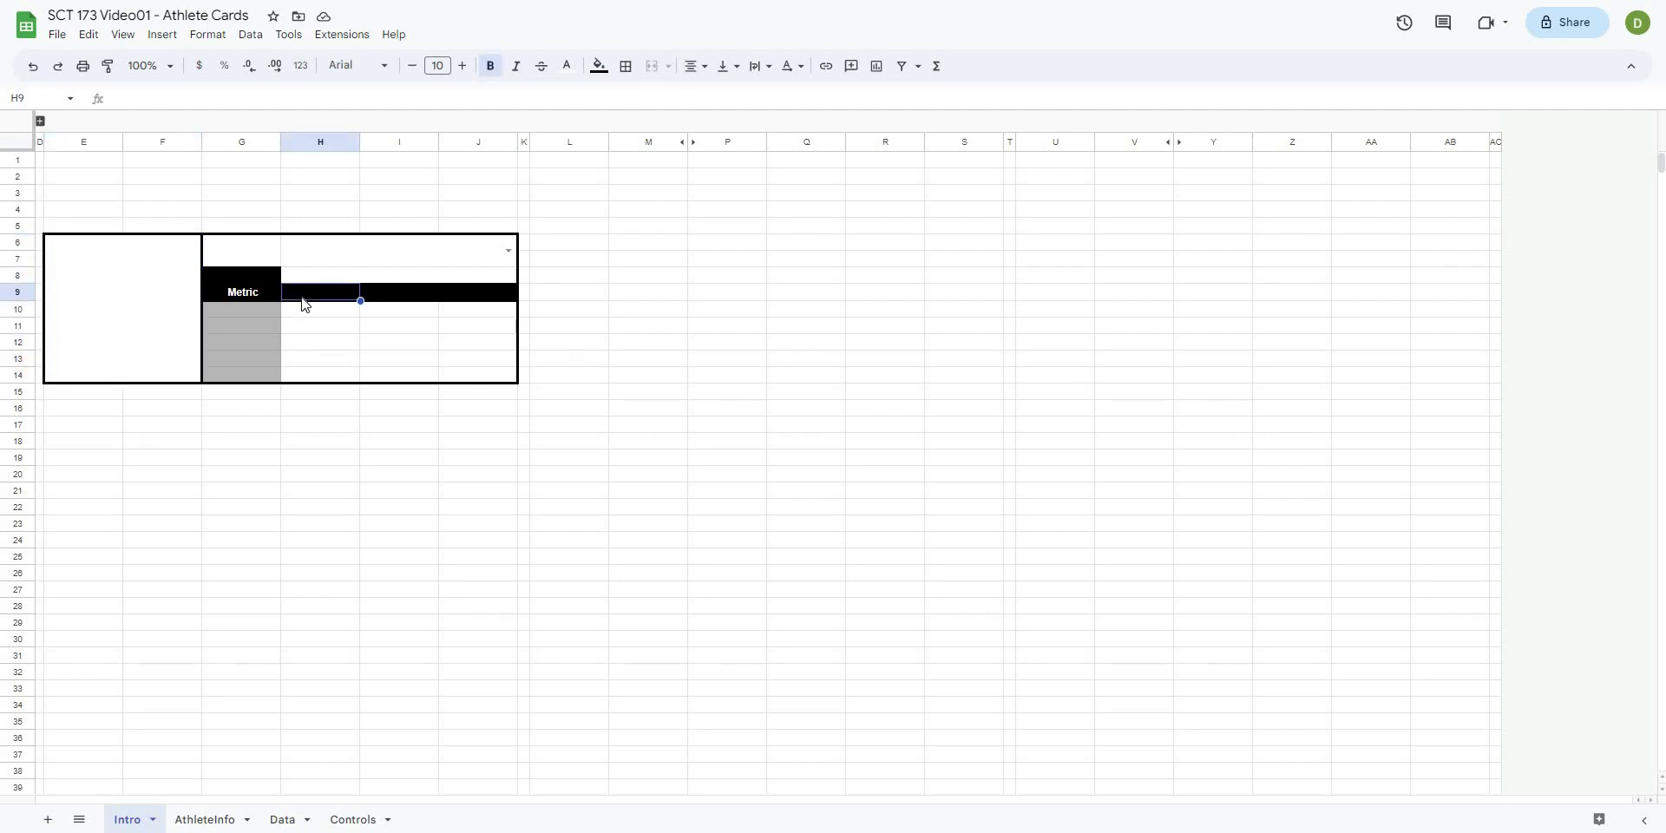
{"action": "type", "text": "RECENT"}
{"action": "key", "text": "Tab"}
{"action": "type", "text": "MAX"}
{"action": "key", "text": "Tab"}
{"action": "type", "text": "DAY"}
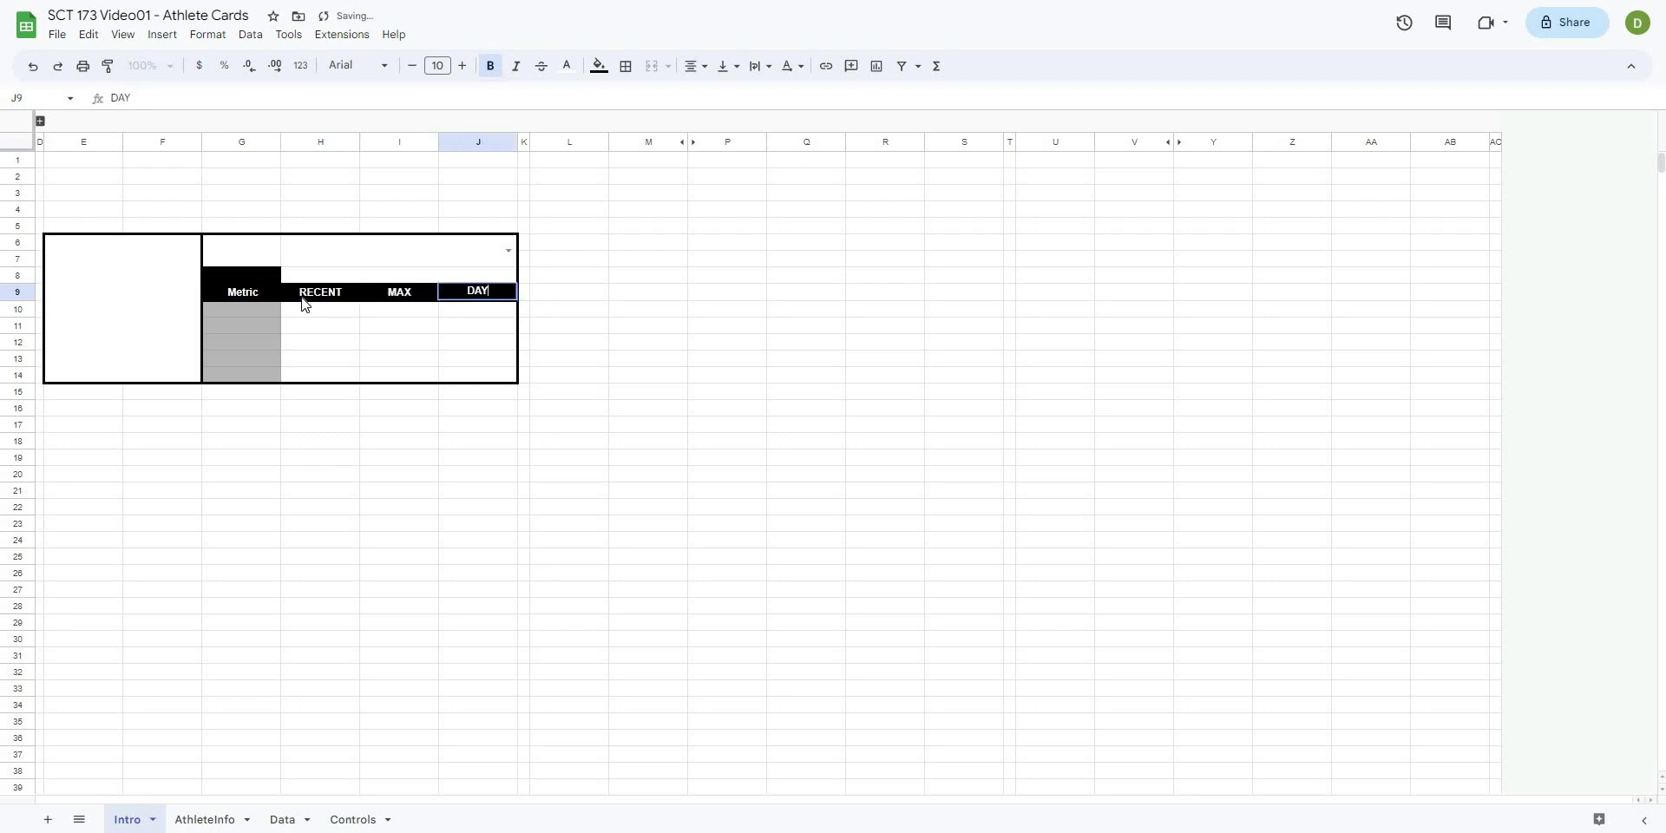
{"action": "left_click", "coordinate": [303, 304]}
- Label the card's status cell STATUS and its name cell NAME
{"action": "left_click", "coordinate": [260, 269]}
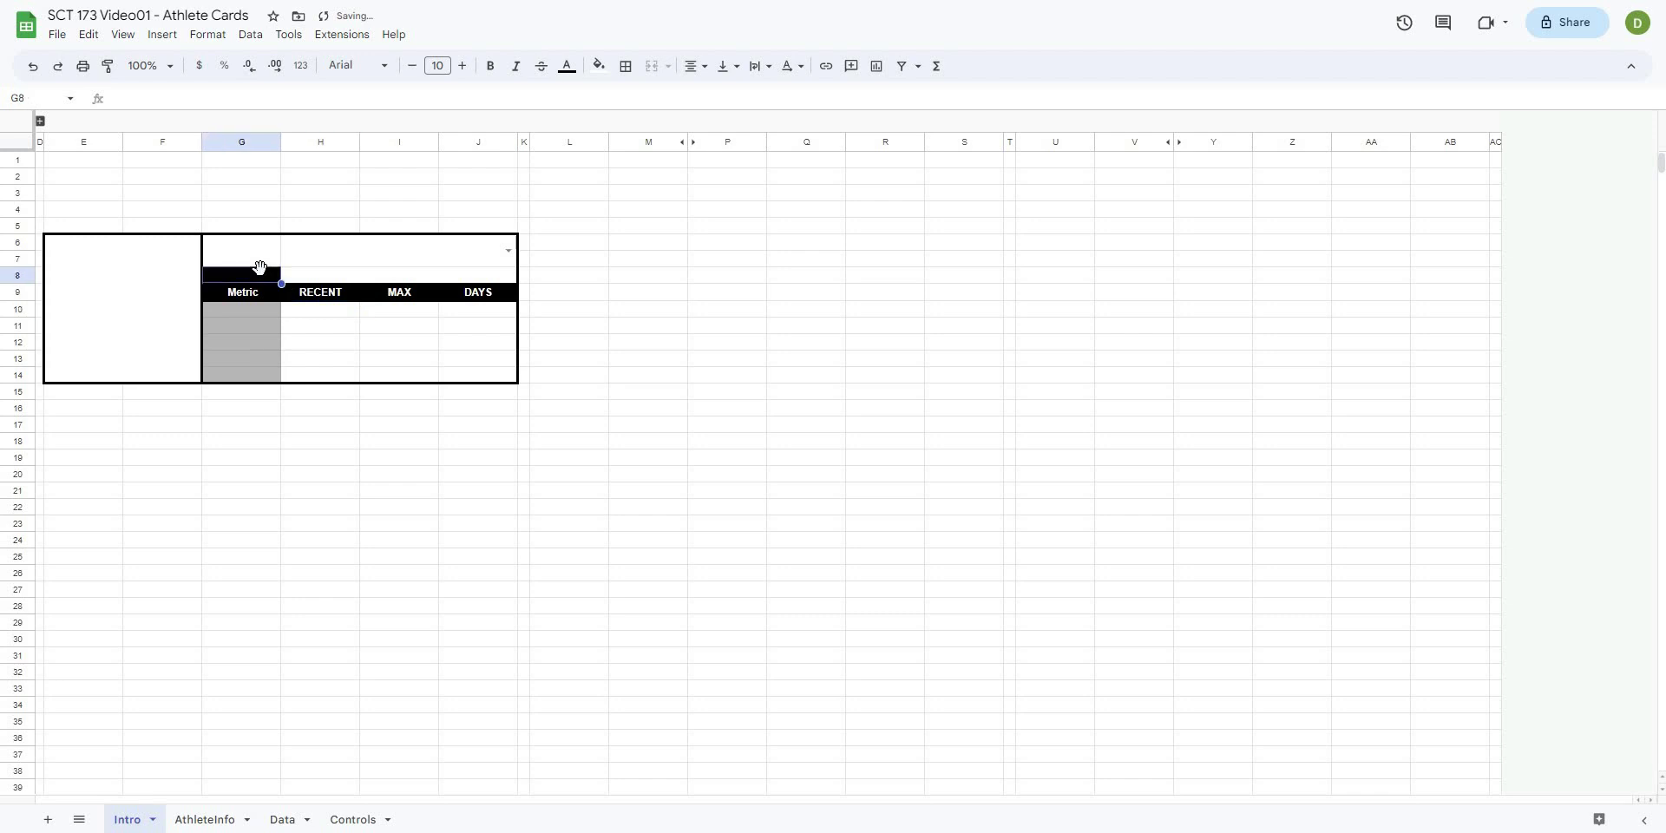
{"action": "type", "text": "STATUS"}
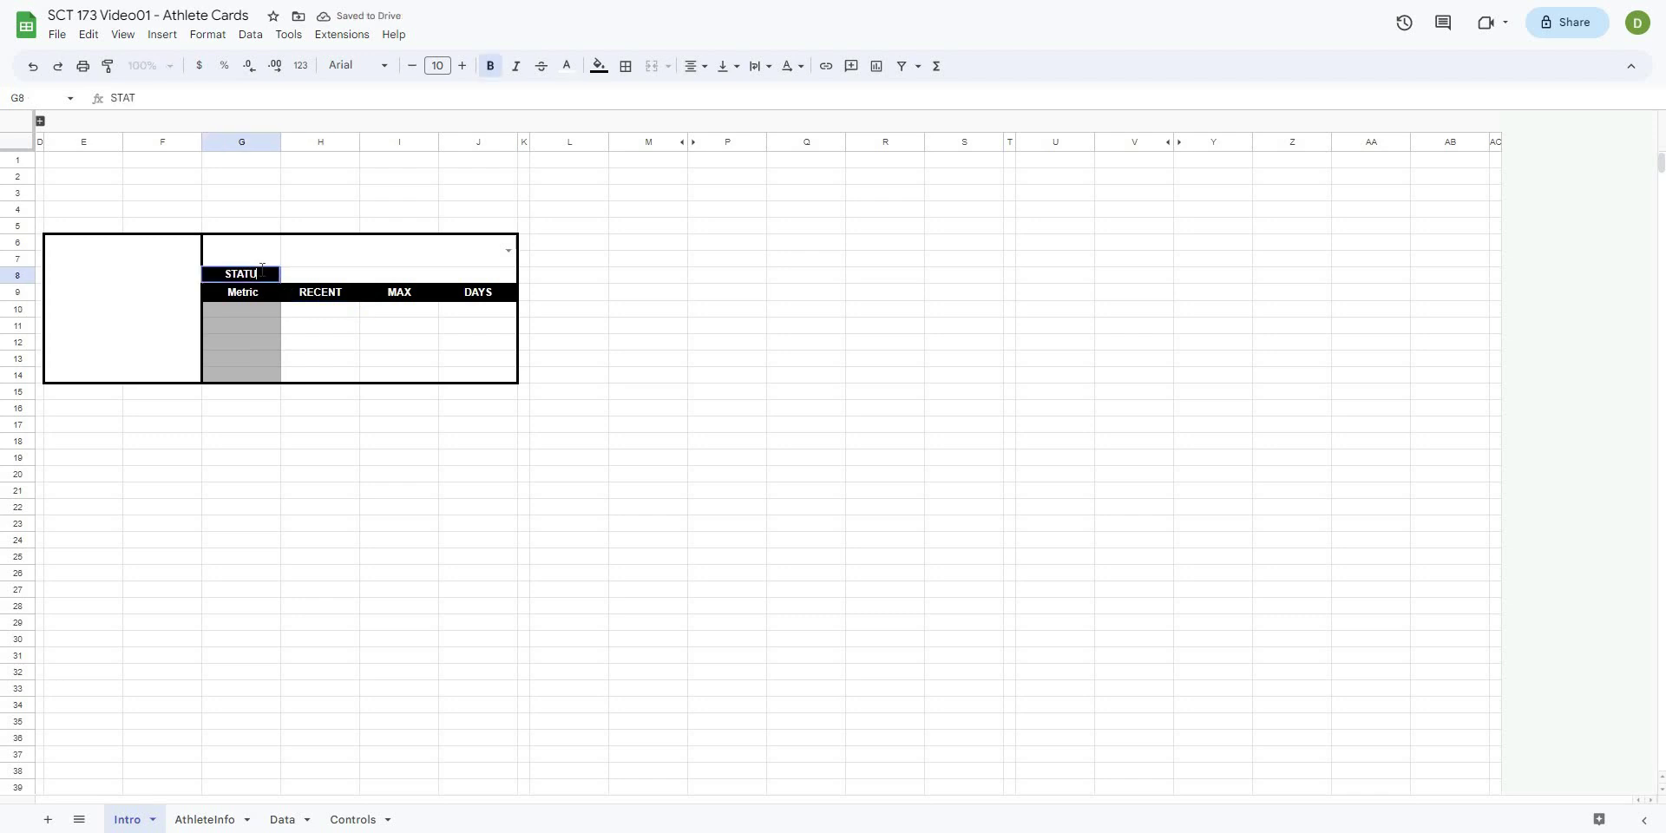
{"action": "left_click", "coordinate": [259, 252]}
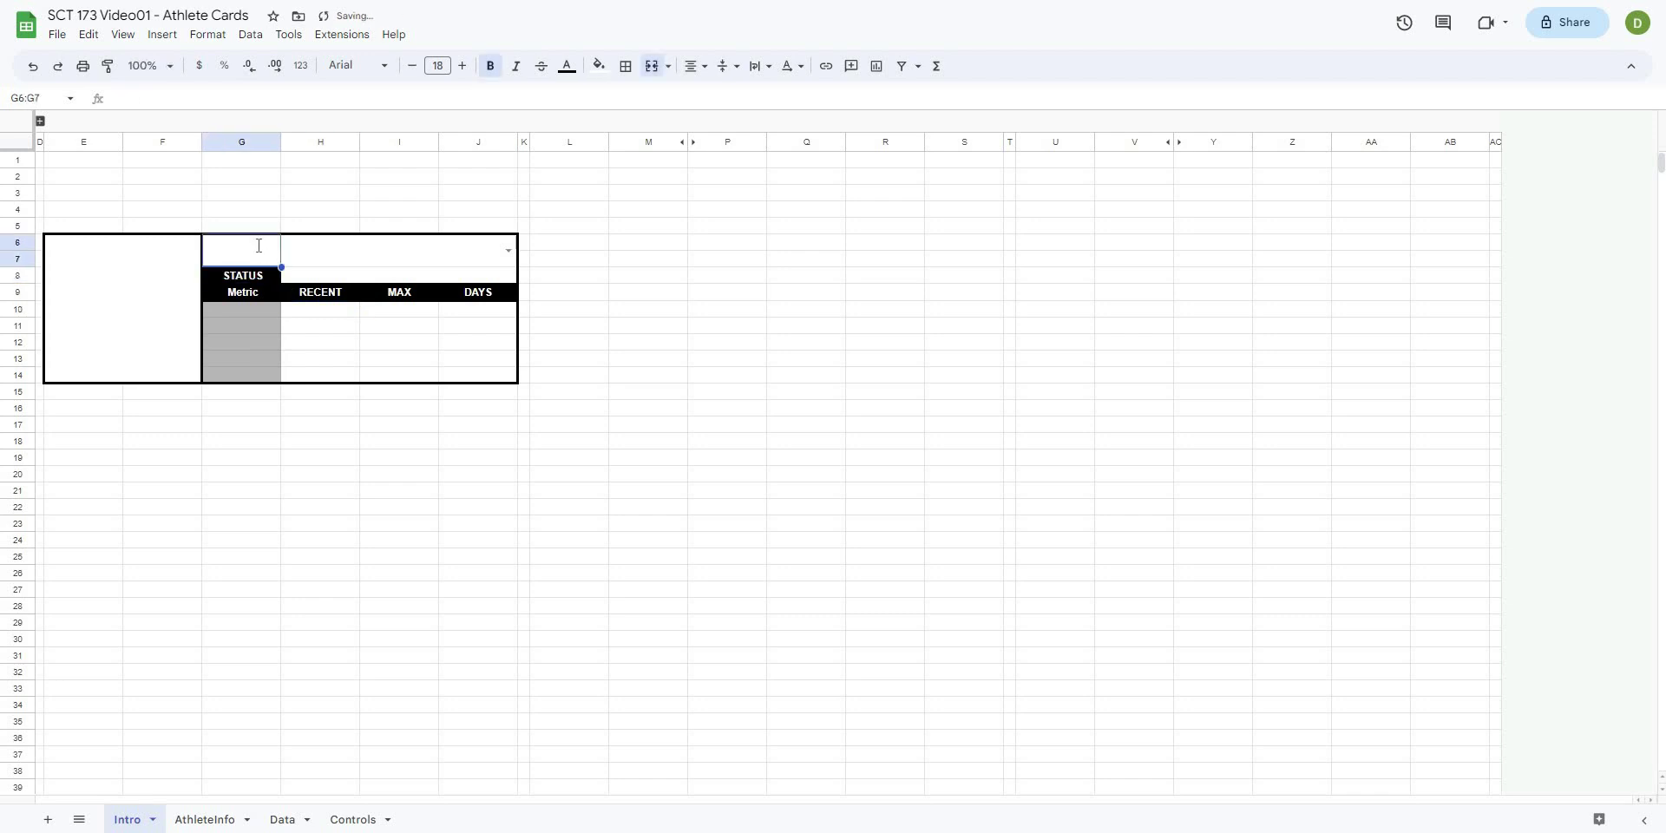
{"action": "type", "text": "NAME"}
{"action": "left_click", "coordinate": [684, 441]}
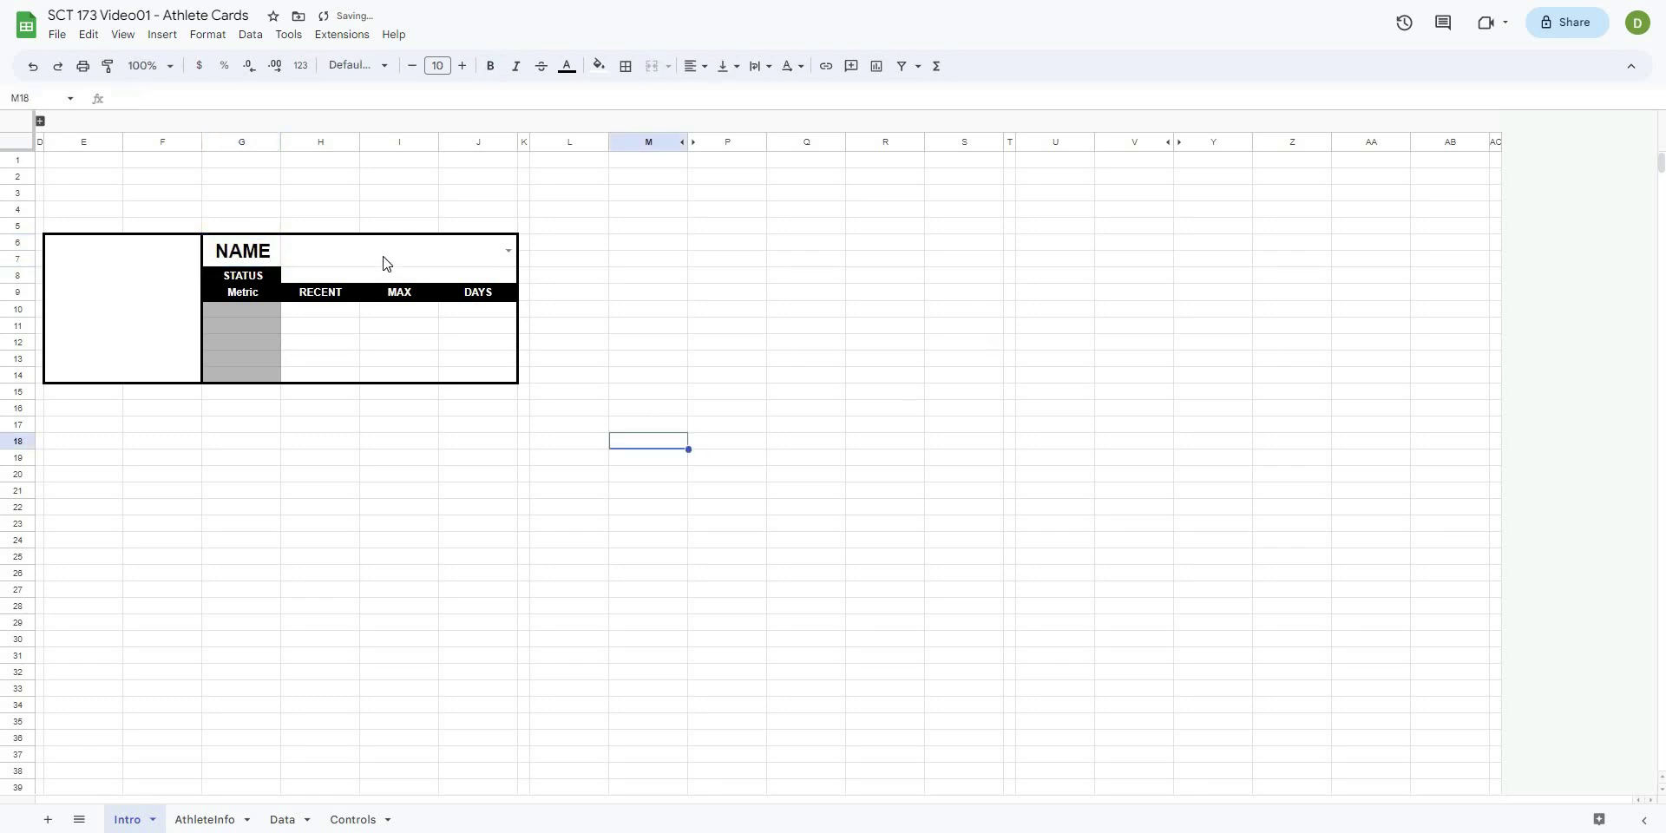
- Review the name, status and G10:J14 metric areas, then move to the Data sheet
{"action": "left_click", "coordinate": [387, 264]}
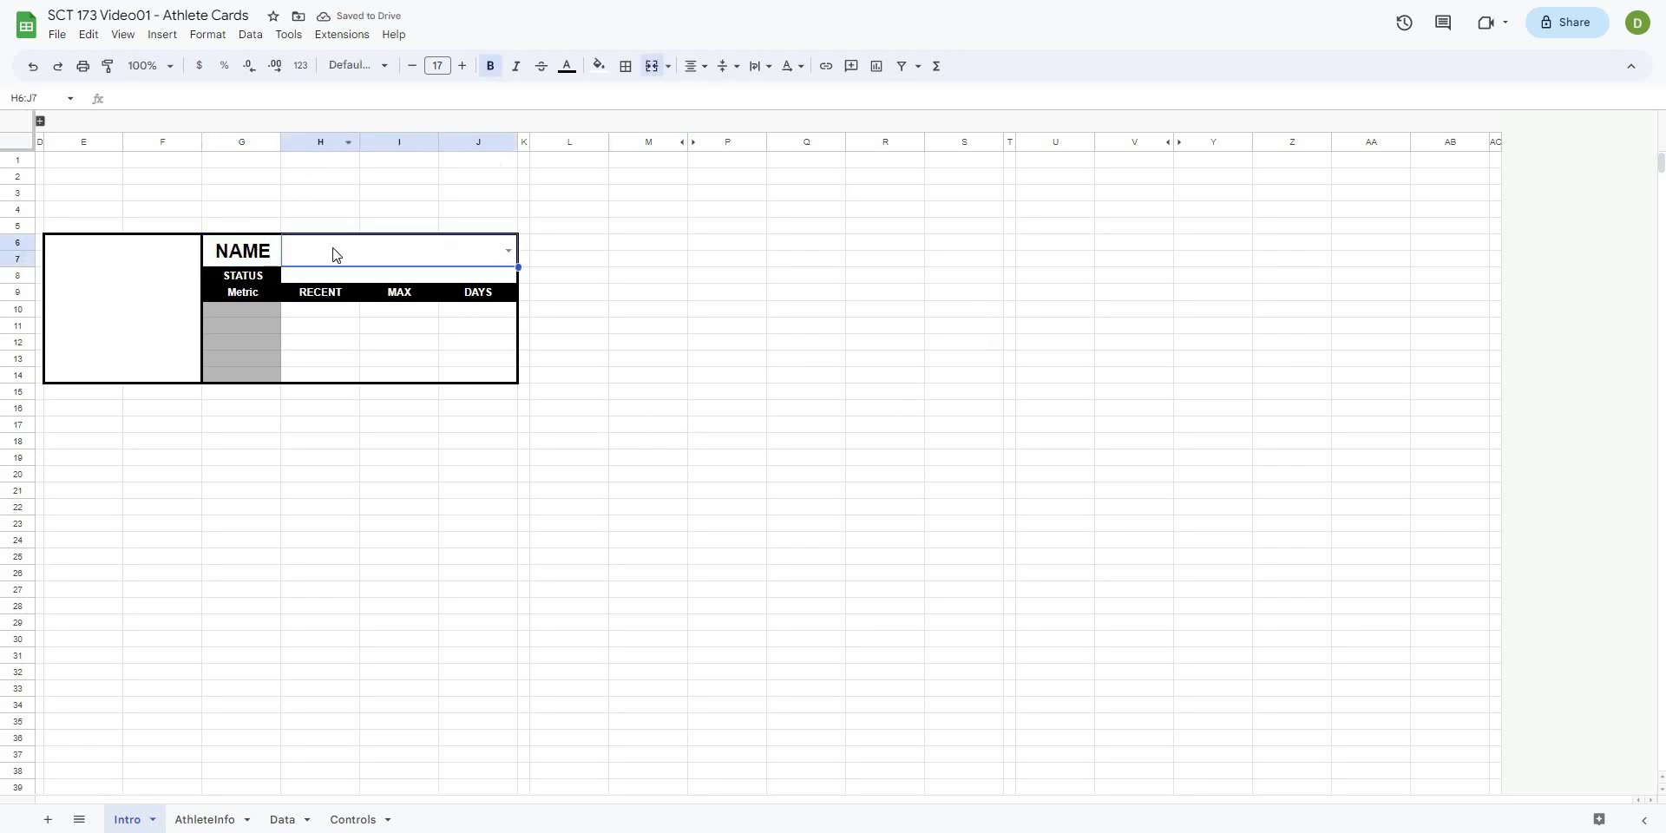
{"action": "left_click", "coordinate": [336, 277]}
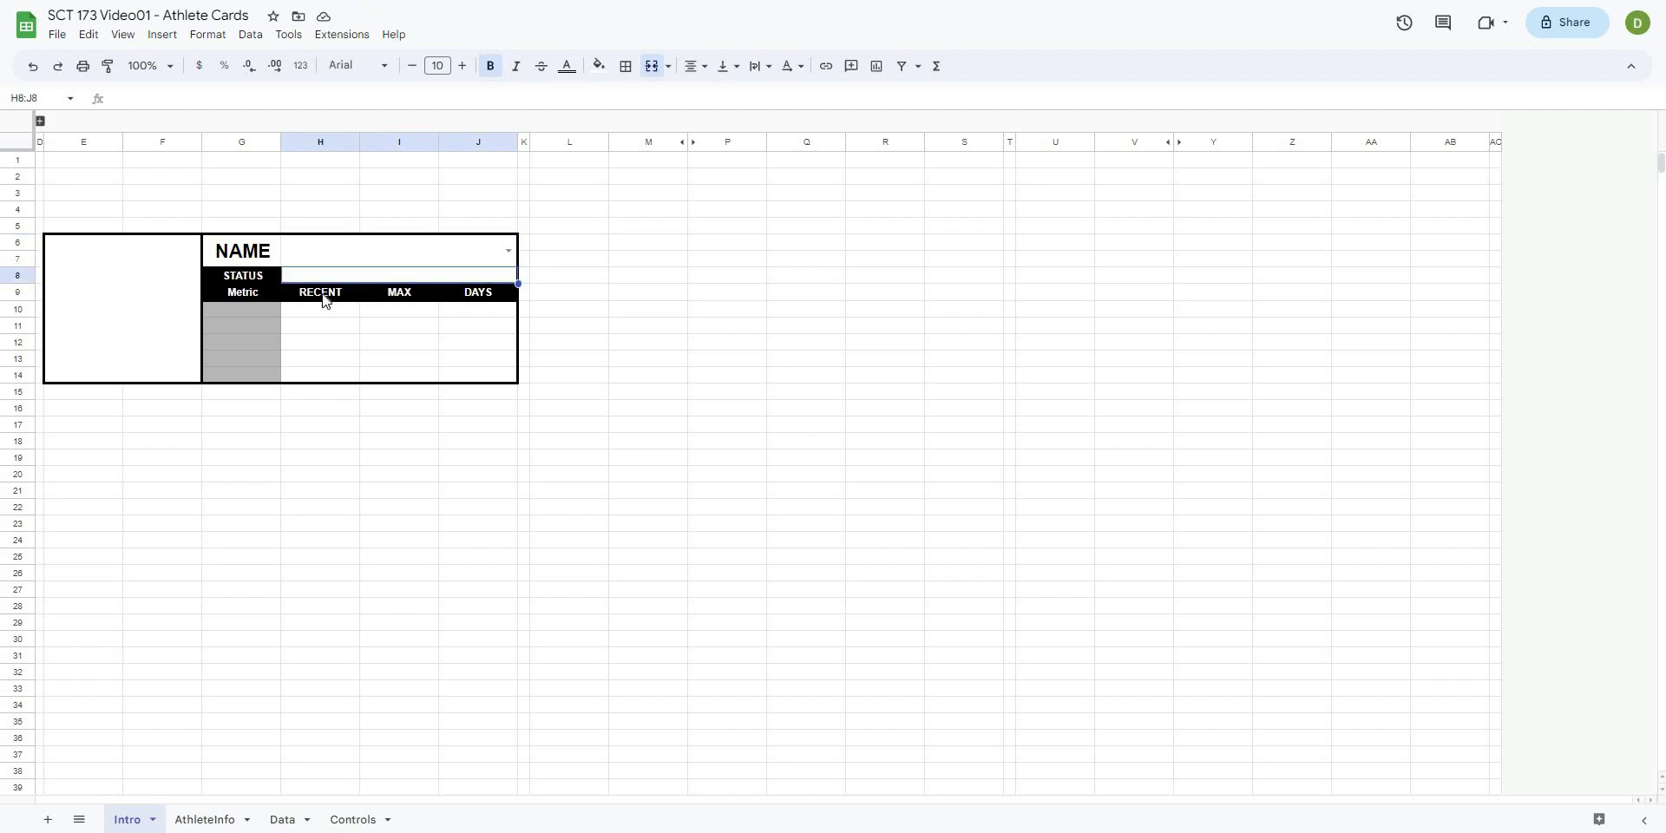
{"action": "left_click_drag", "start_coordinate": [258, 319], "coordinate": [487, 372]}
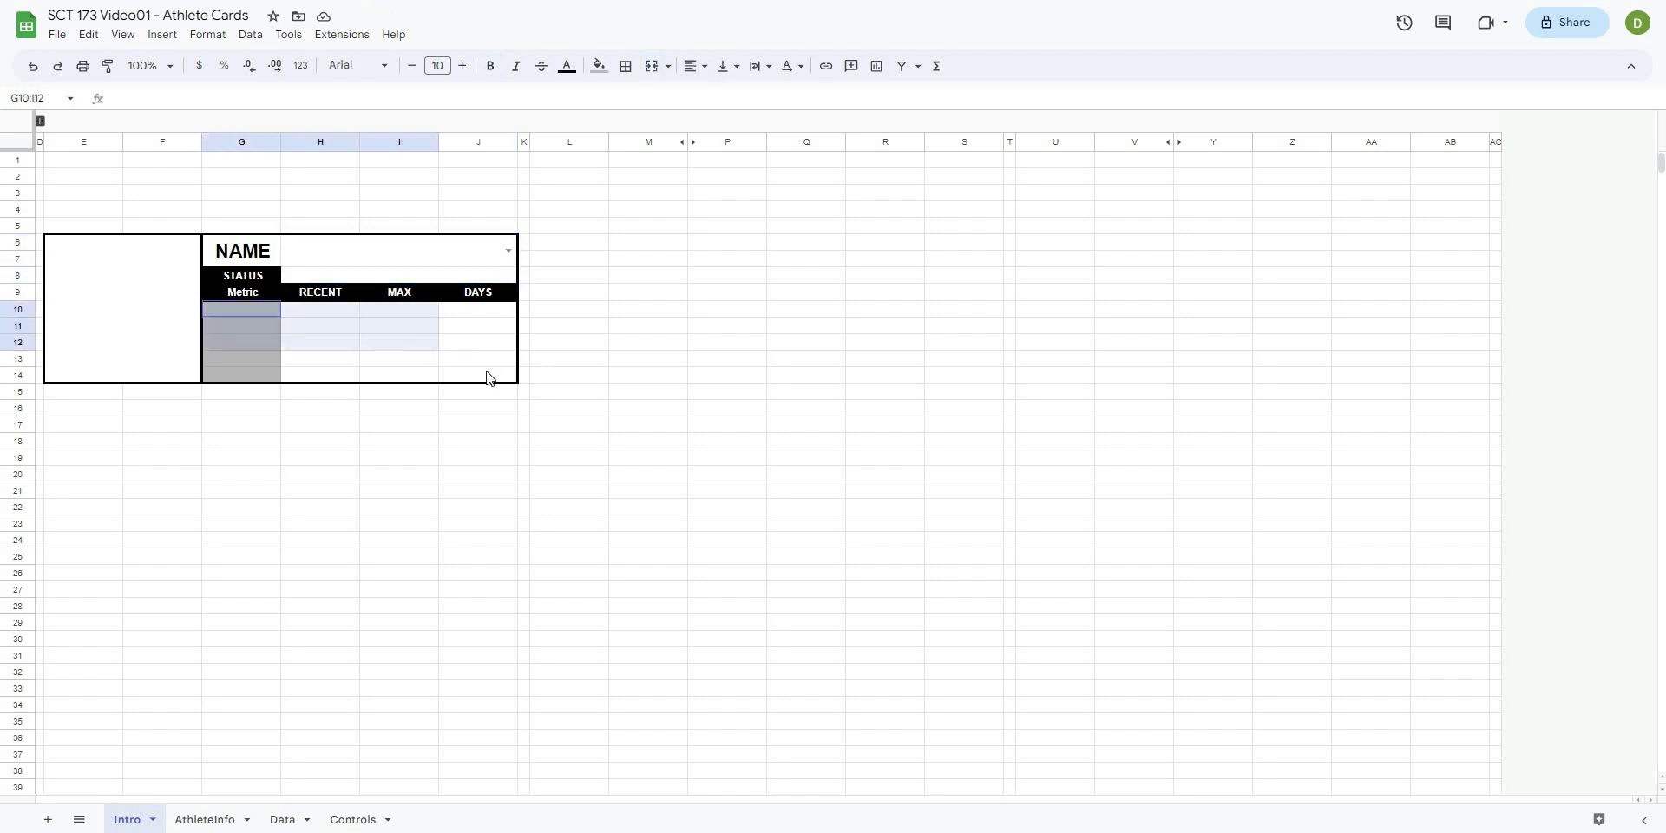
{"action": "left_click", "coordinate": [296, 455]}
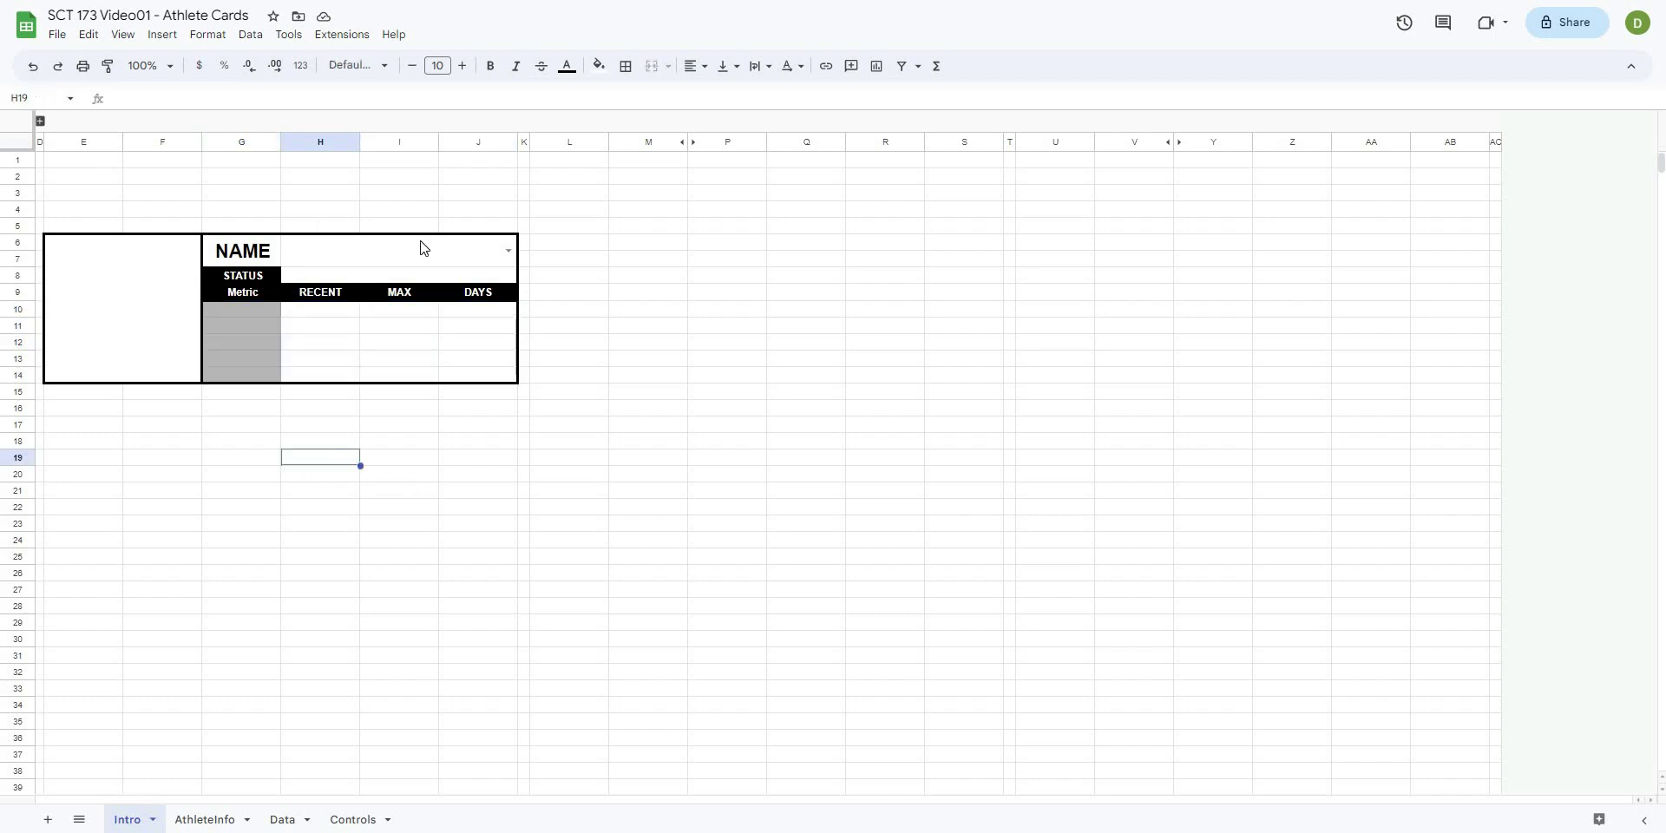
{"action": "left_click", "coordinate": [298, 492]}
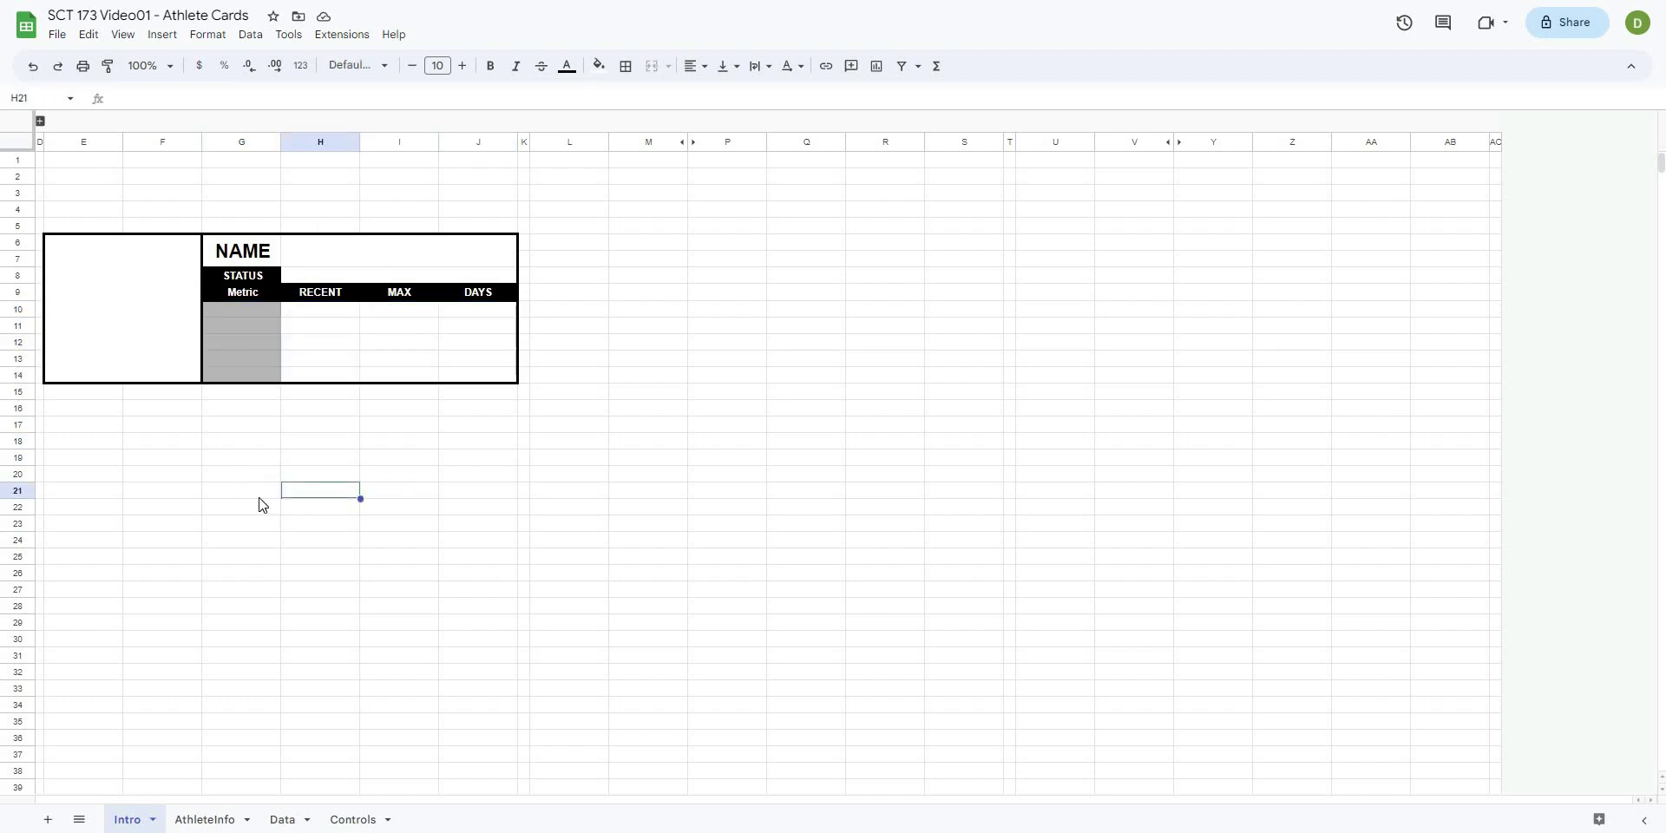
{"action": "left_click", "coordinate": [150, 486]}
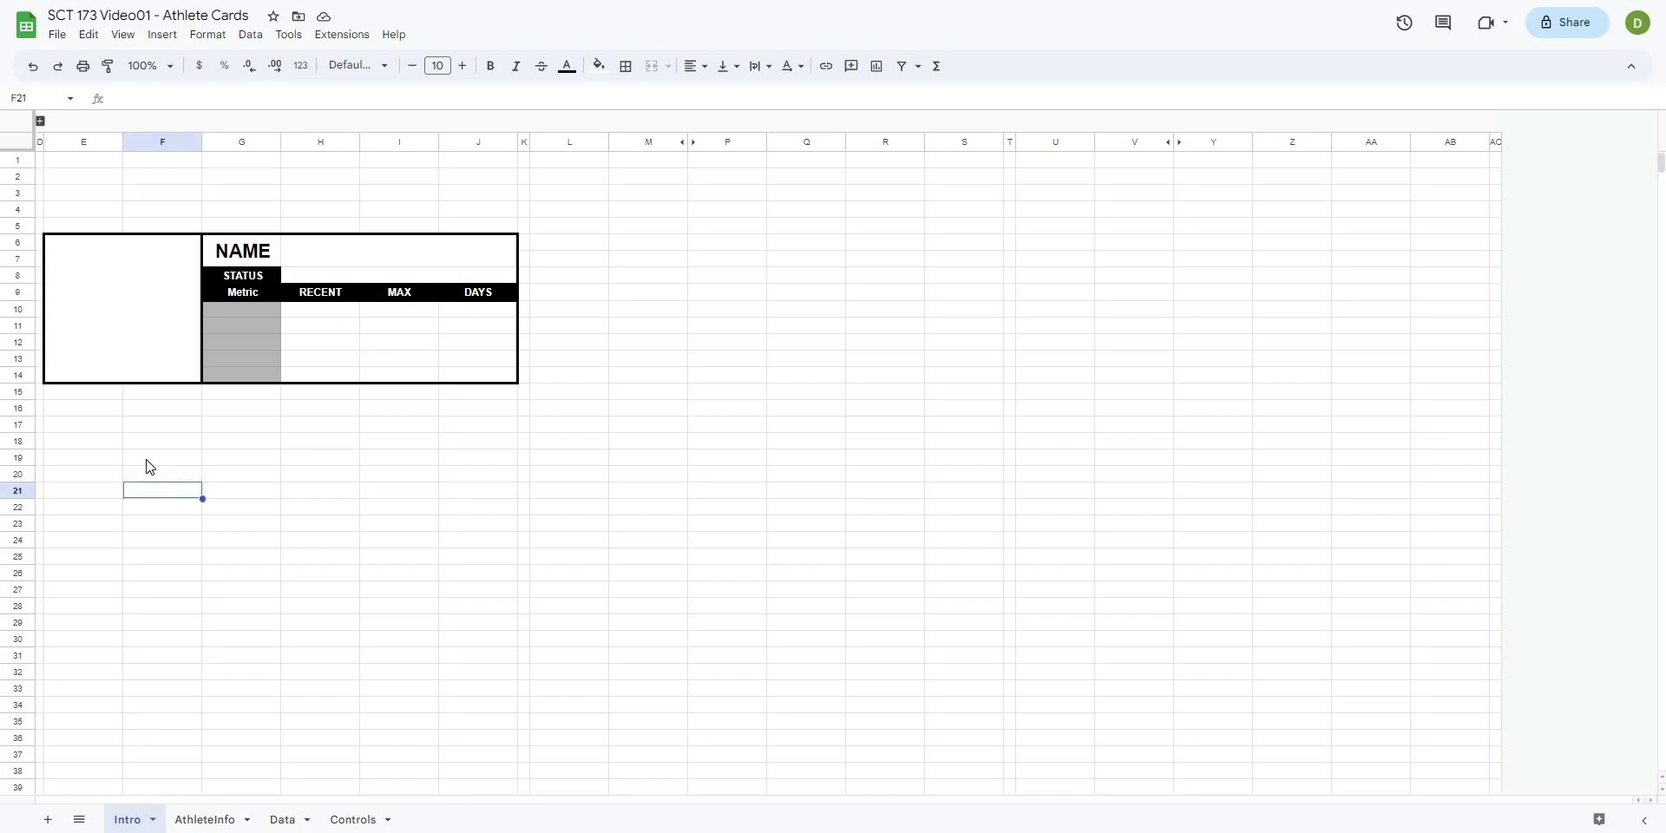
{"action": "left_click", "coordinate": [283, 819]}
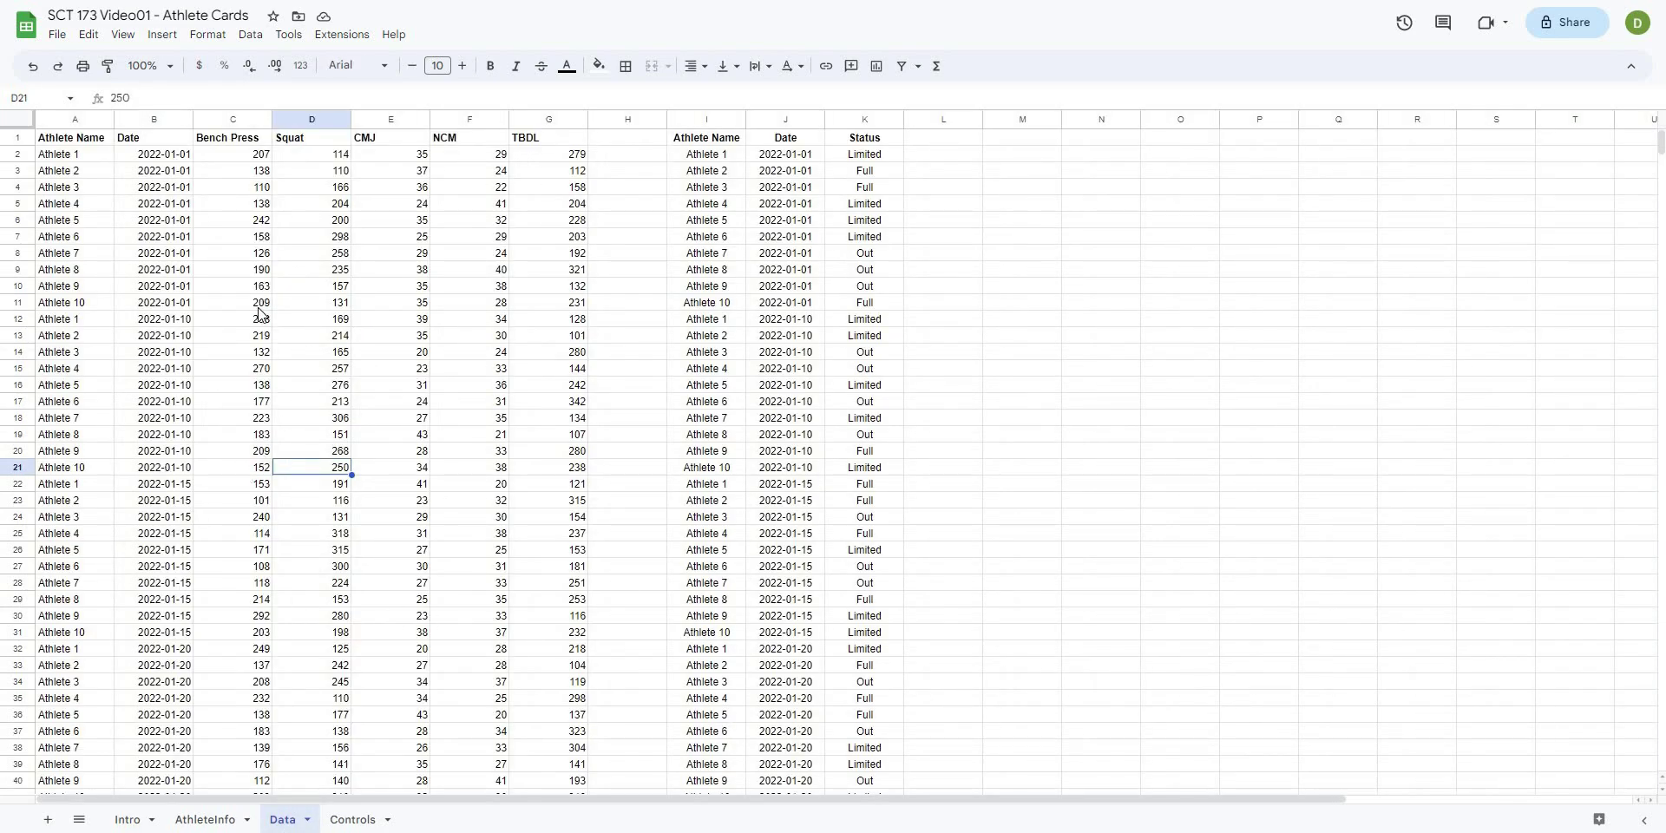
- Apply the orange alternating-colors style with a header row to columns A:G
{"action": "left_click", "coordinate": [61, 118]}
{"action": "left_click_drag", "start_coordinate": [61, 119], "coordinate": [538, 145]}
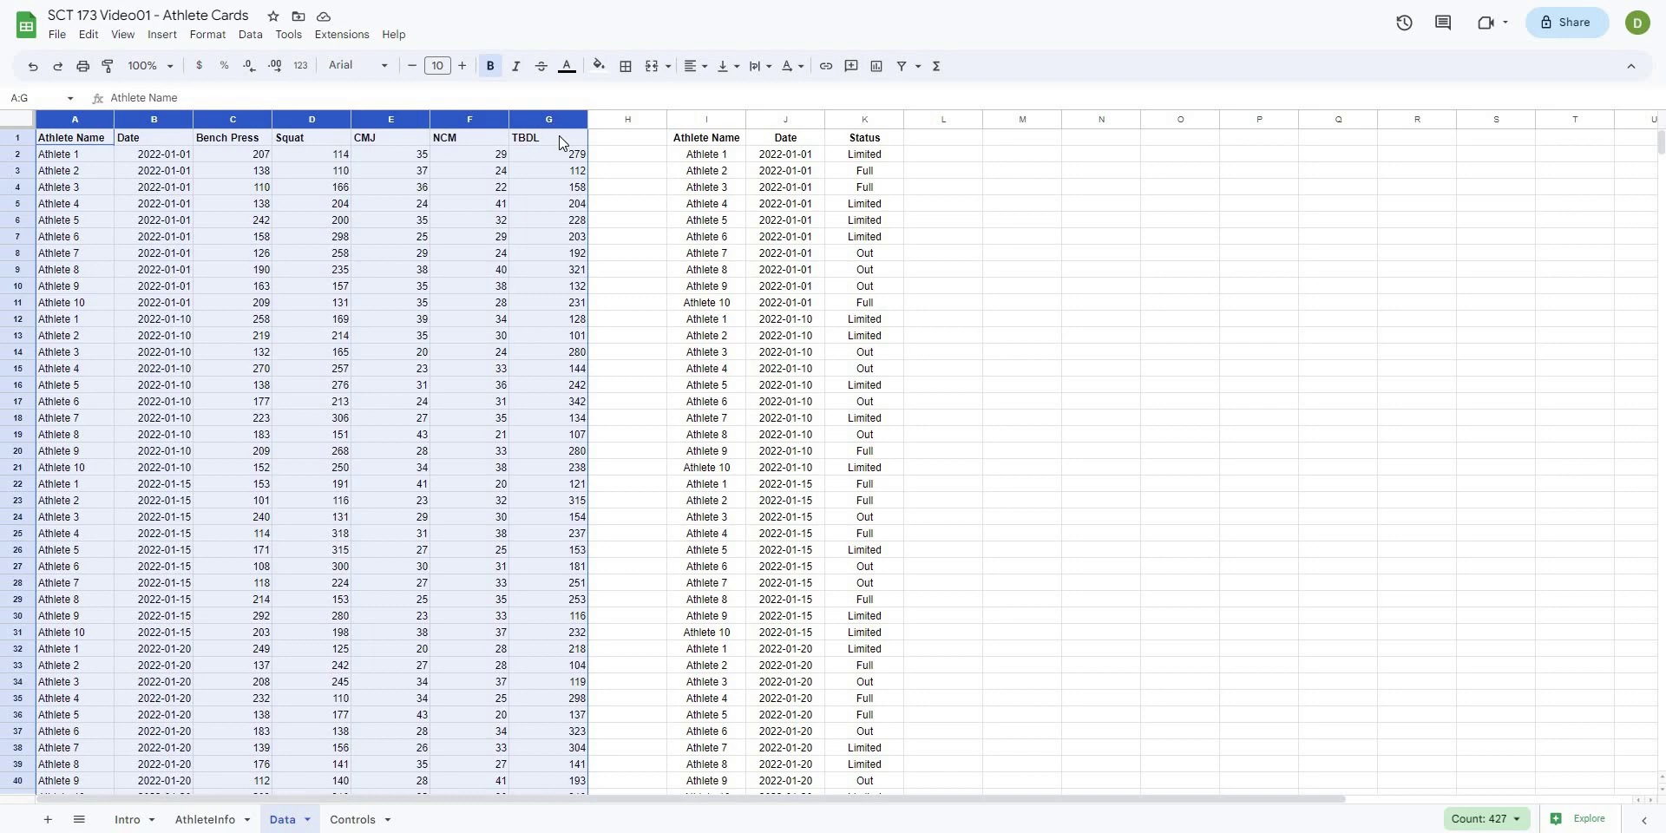
{"action": "left_click", "coordinate": [129, 36]}
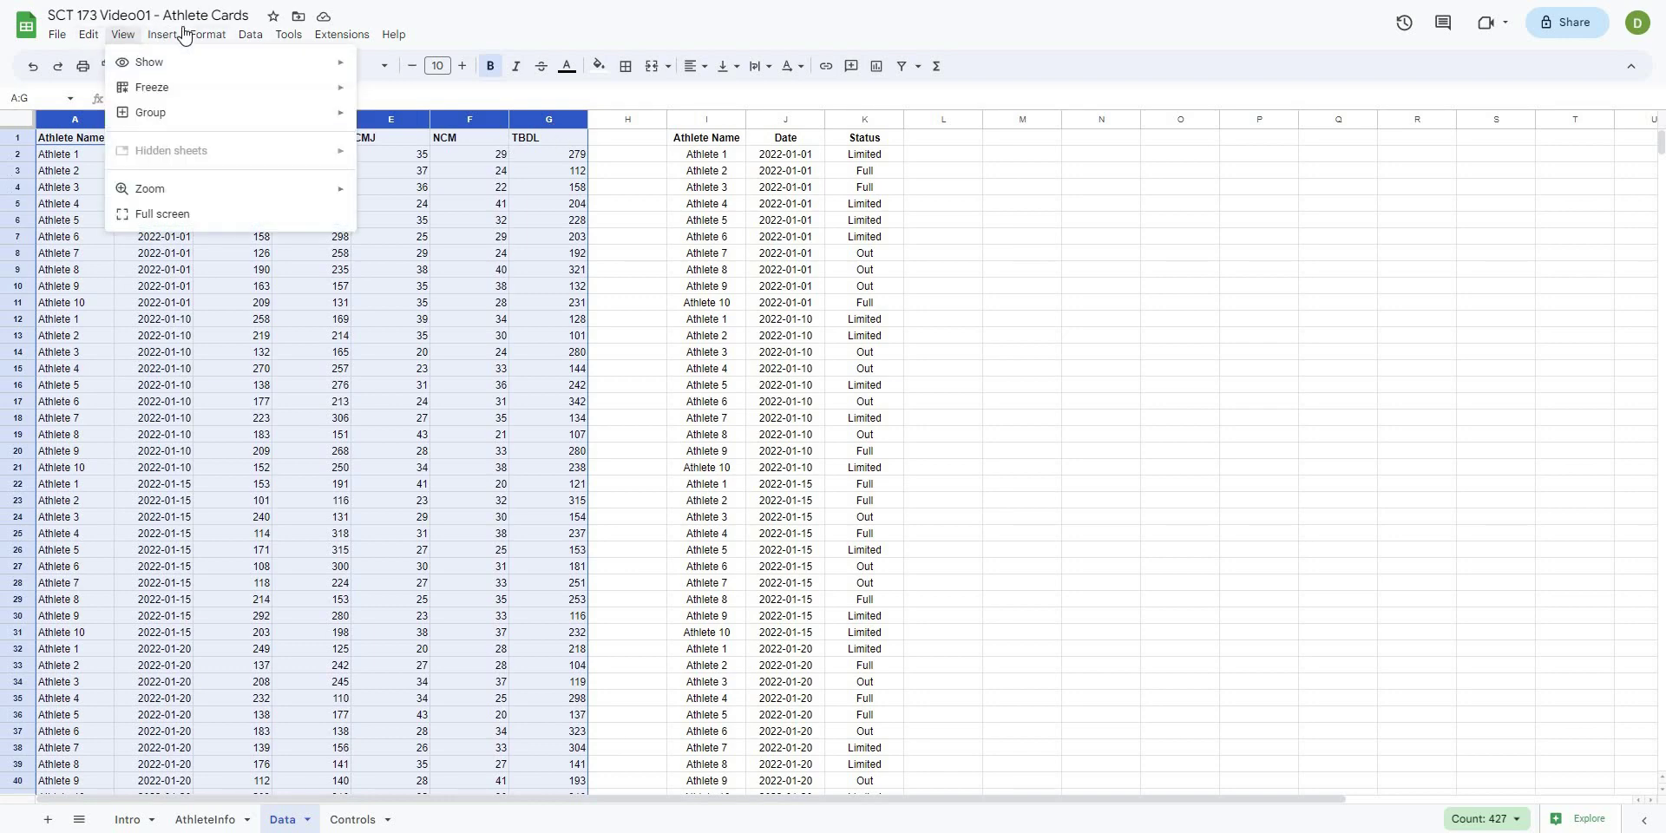
{"action": "mouse_move", "coordinate": [250, 37]}
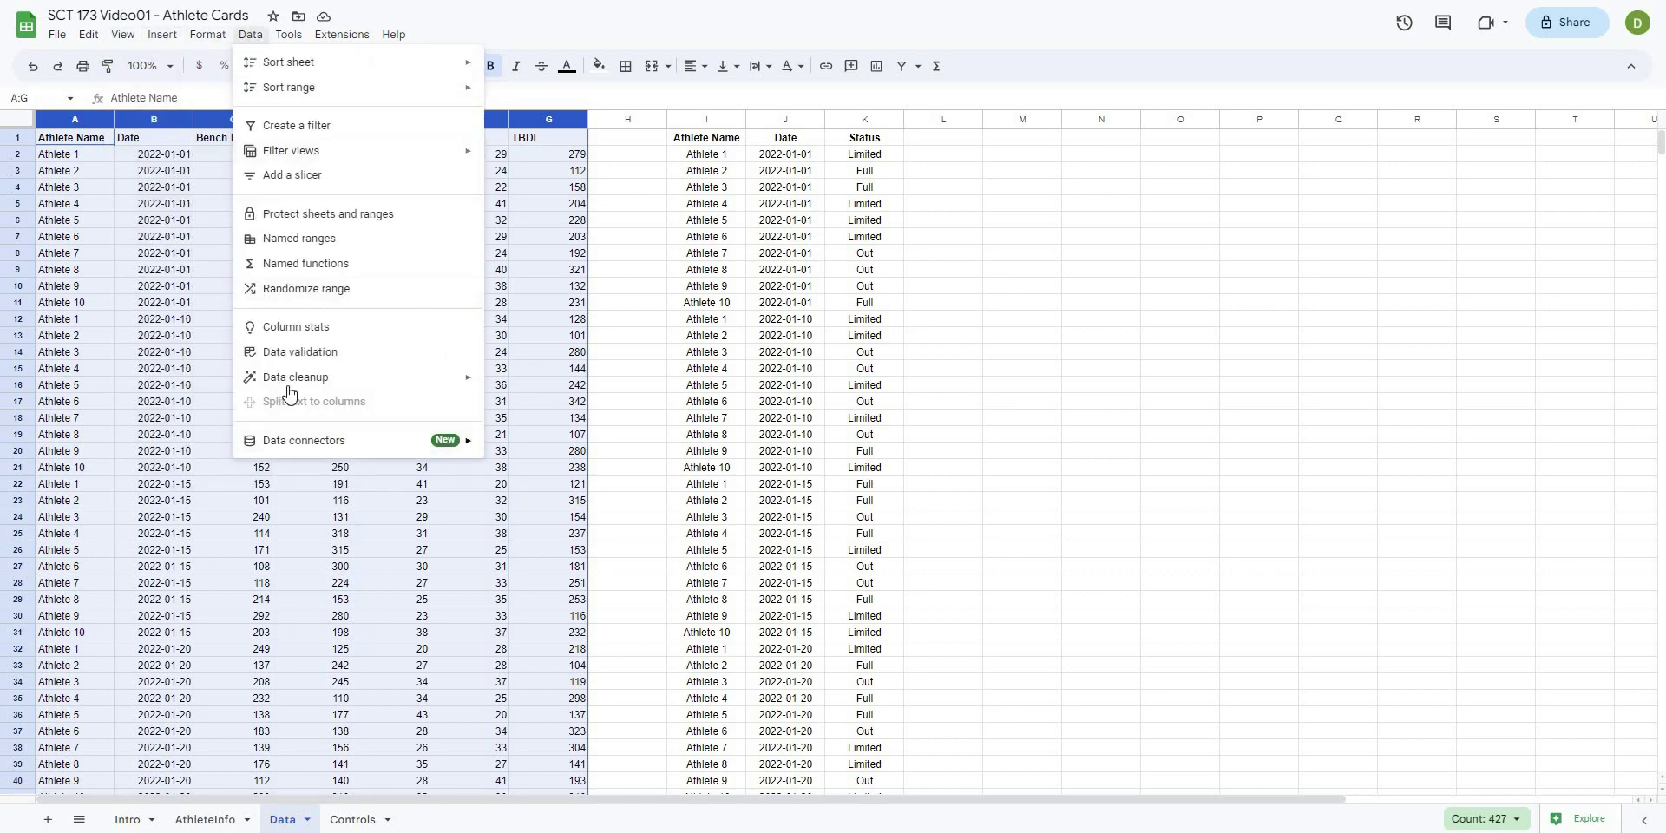
{"action": "mouse_move", "coordinate": [289, 386]}
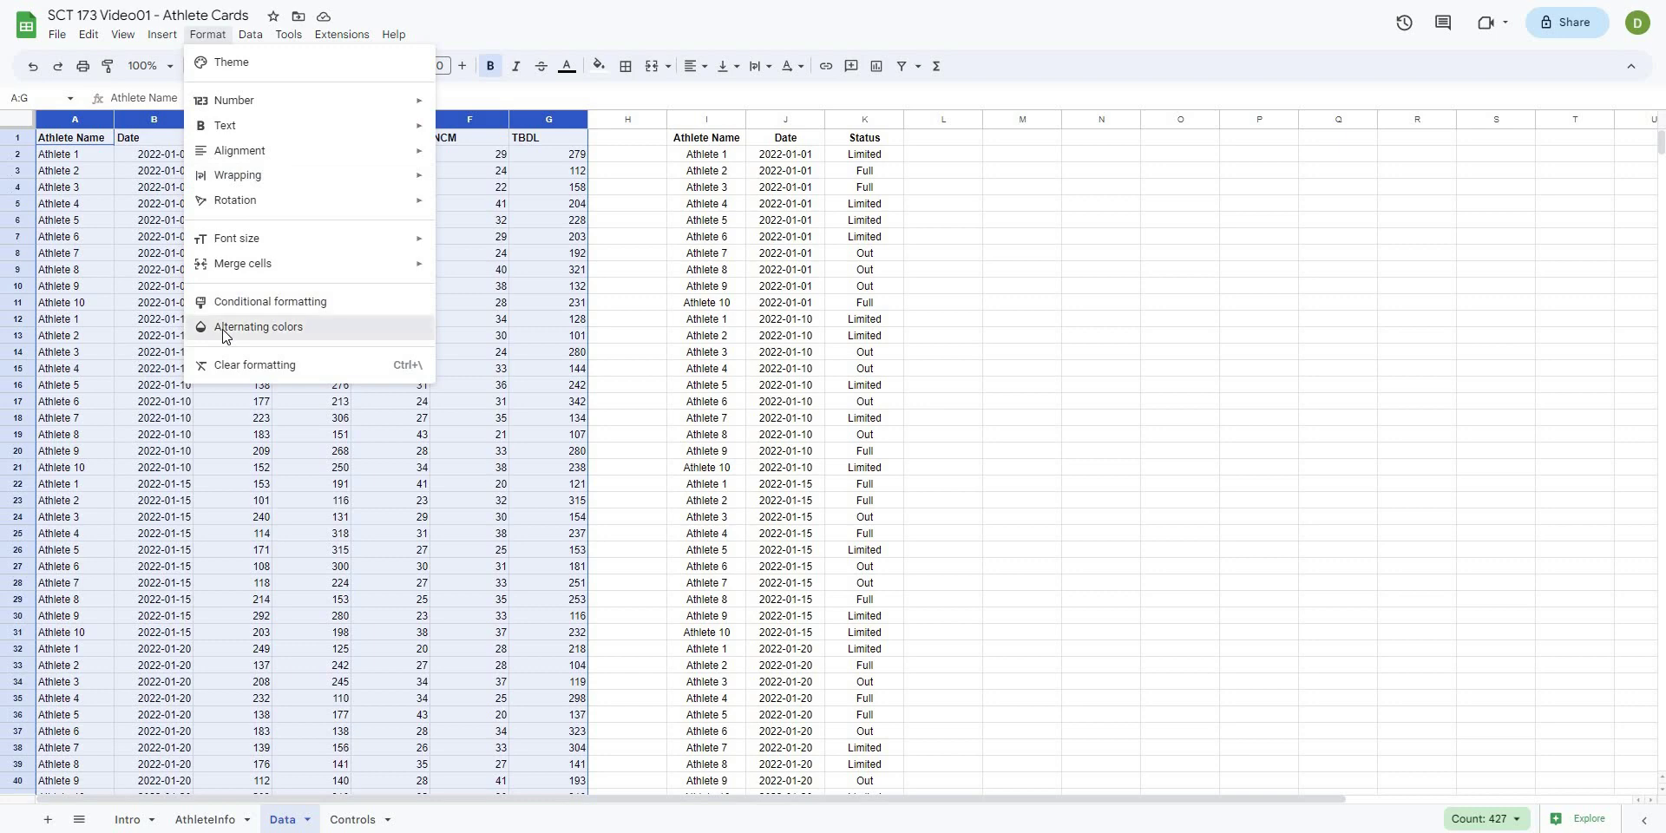
{"action": "left_click", "coordinate": [259, 327]}
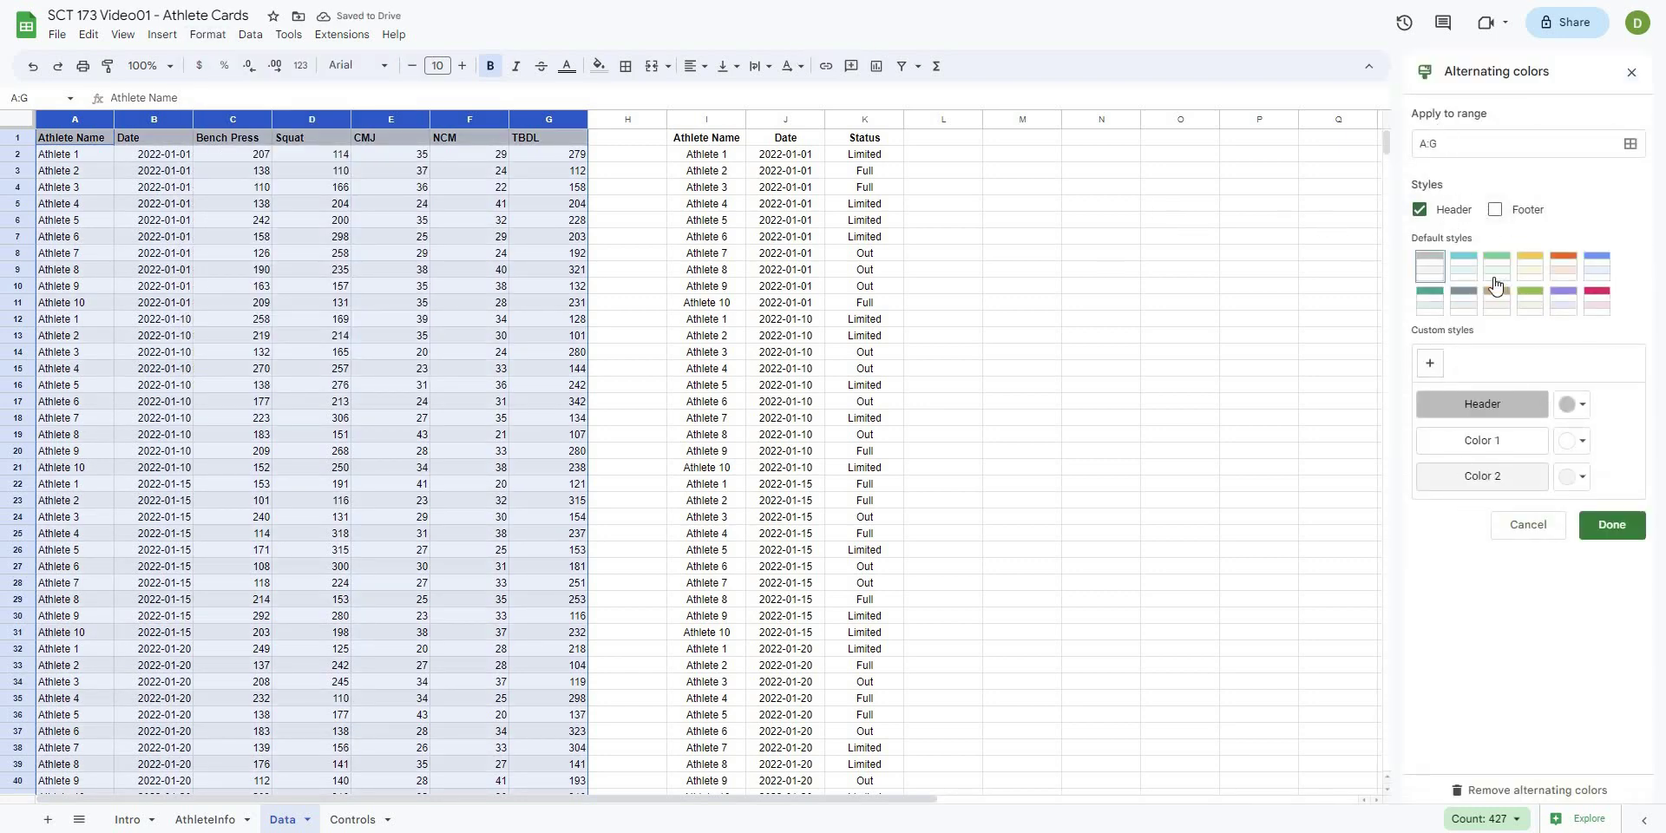
{"action": "left_click", "coordinate": [1578, 275]}
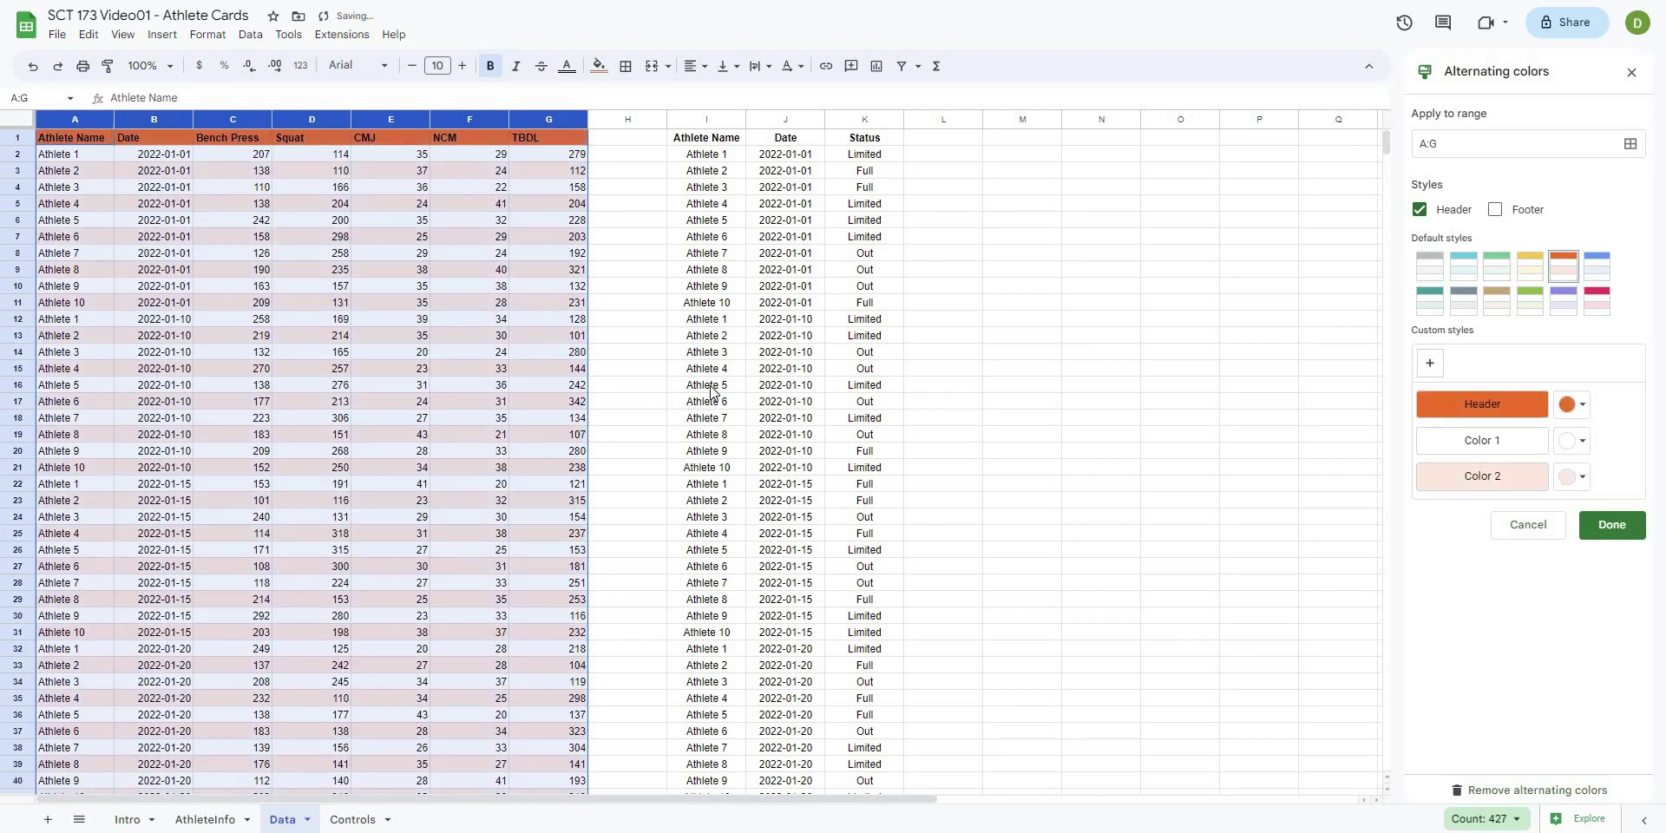
{"action": "left_click", "coordinate": [499, 387]}
{"action": "scroll", "coordinate": [499, 387], "scroll_direction": "down", "scroll_amount": 15}
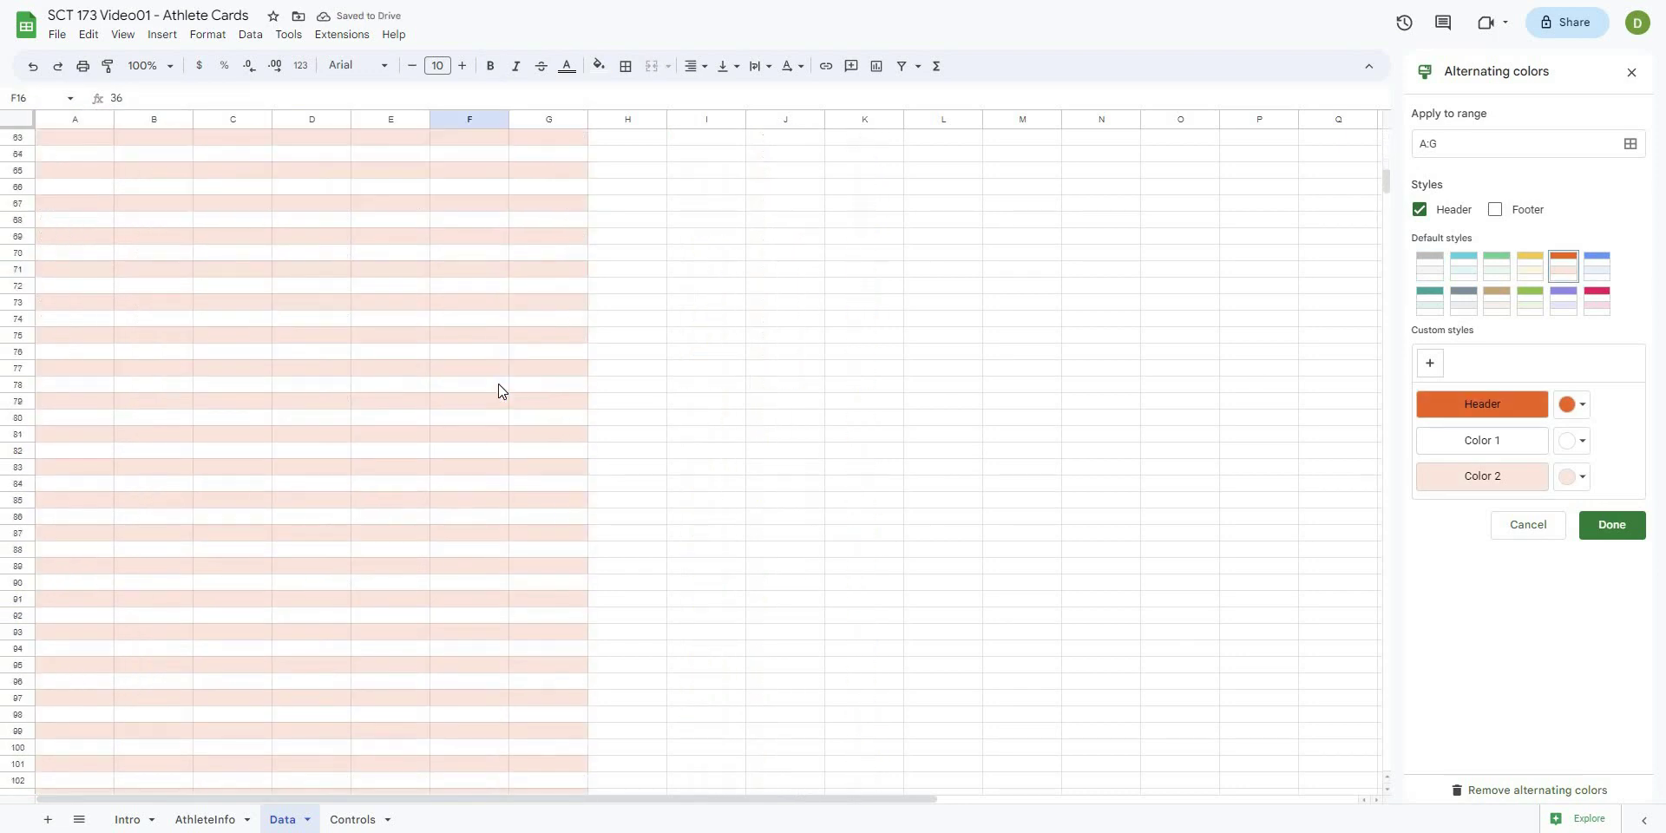
{"action": "scroll", "coordinate": [498, 384], "scroll_direction": "up", "scroll_amount": 12}
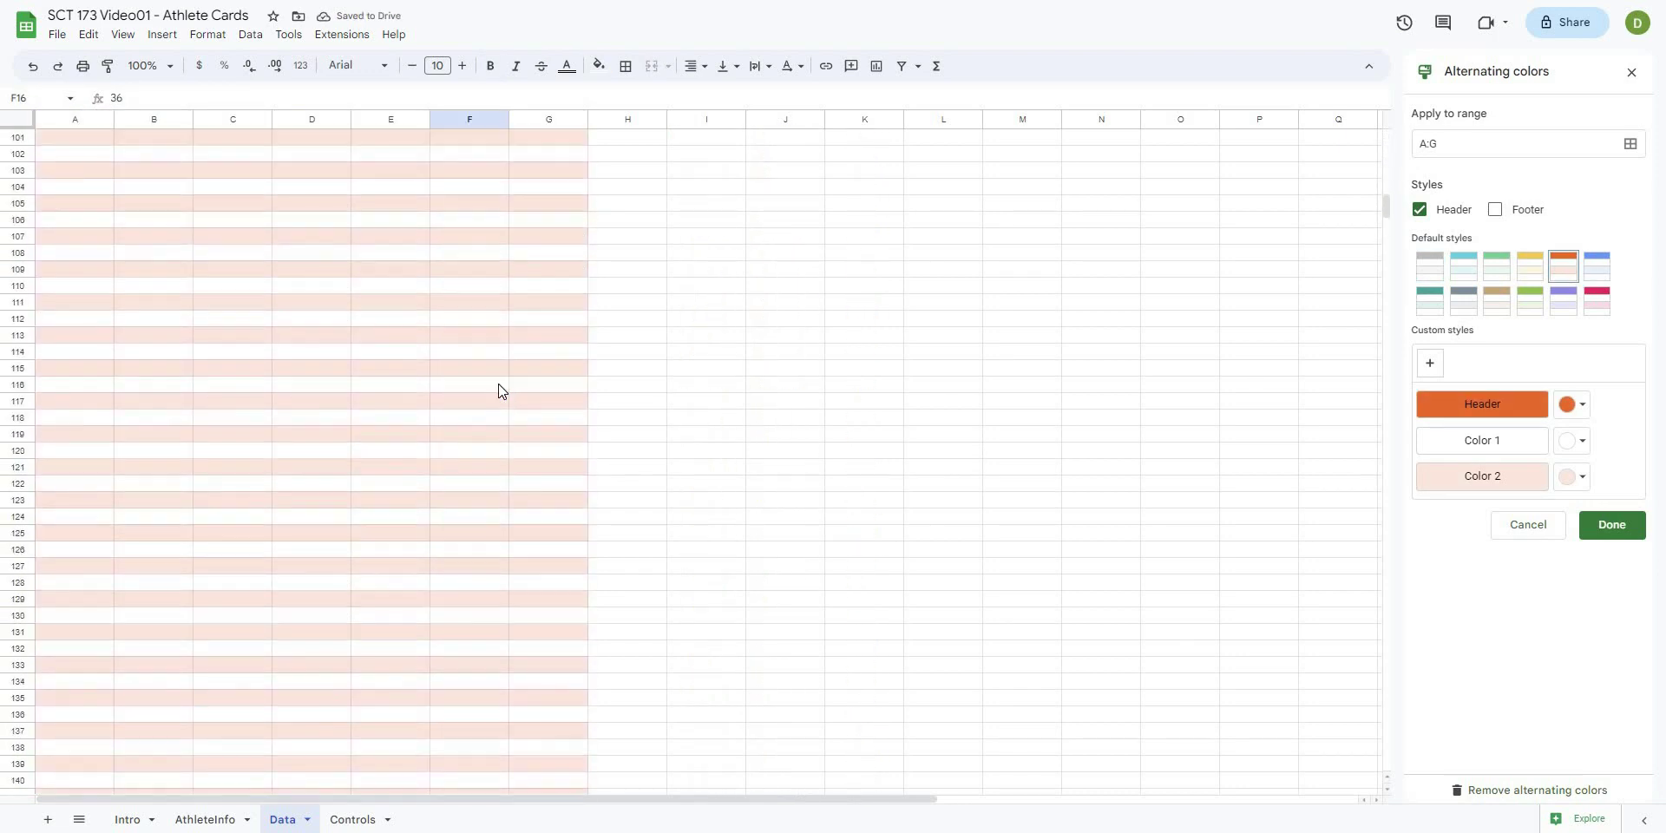
{"action": "scroll", "coordinate": [498, 384], "scroll_direction": "up", "scroll_amount": 18}
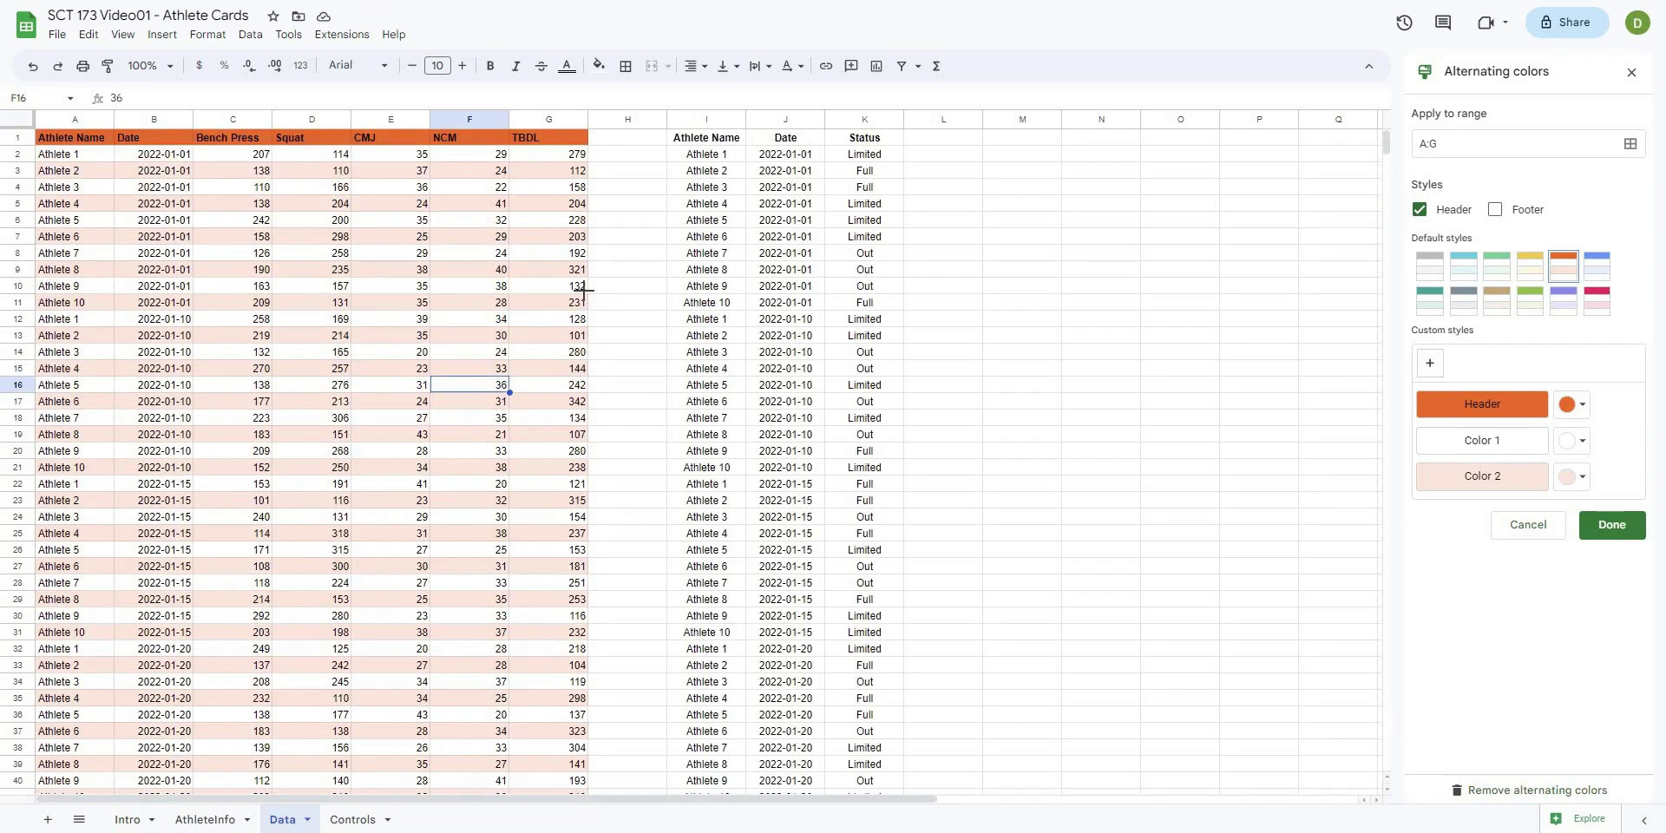
- Select columns I through K holding the status table
{"action": "left_click", "coordinate": [581, 289]}
{"action": "left_click", "coordinate": [547, 137]}
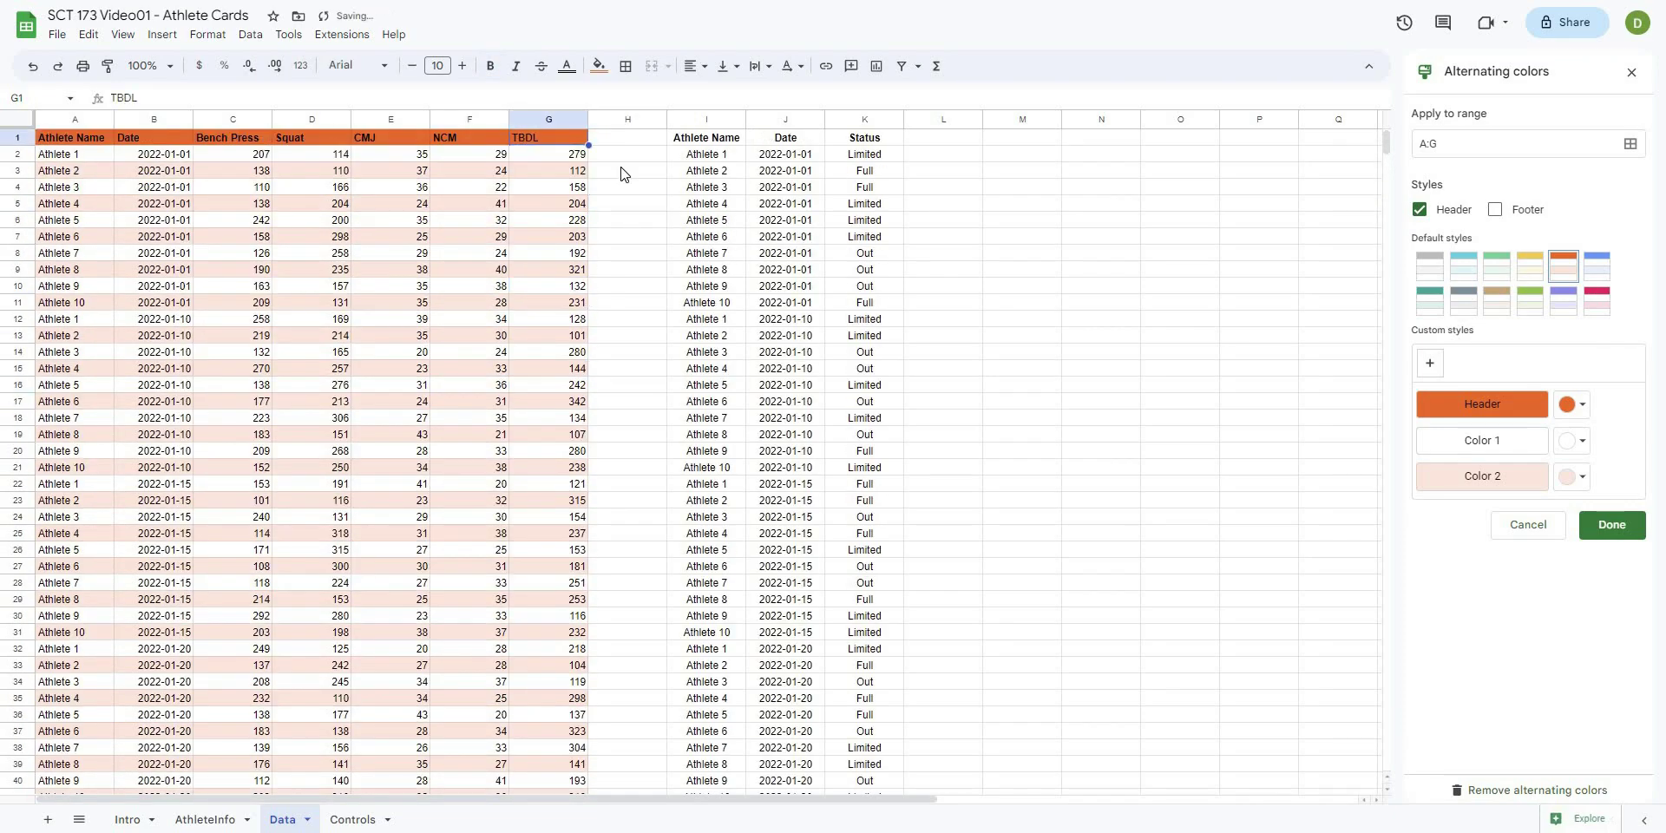
{"action": "left_click_drag", "start_coordinate": [695, 119], "coordinate": [864, 119]}
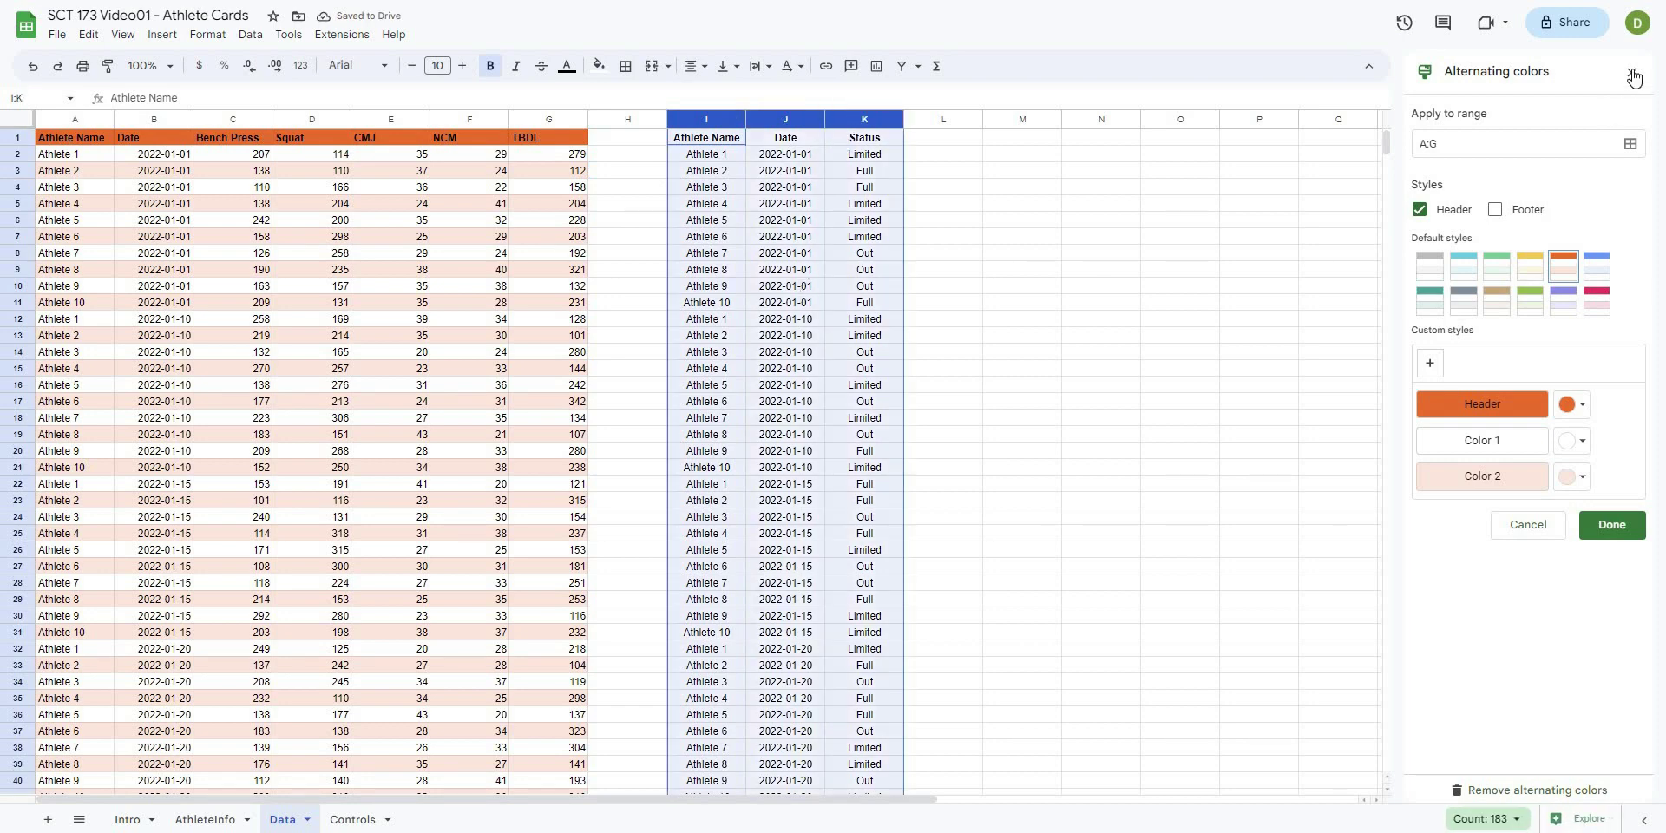
- Apply the green alternating-colors style to columns I:K
{"action": "left_click", "coordinate": [158, 35]}
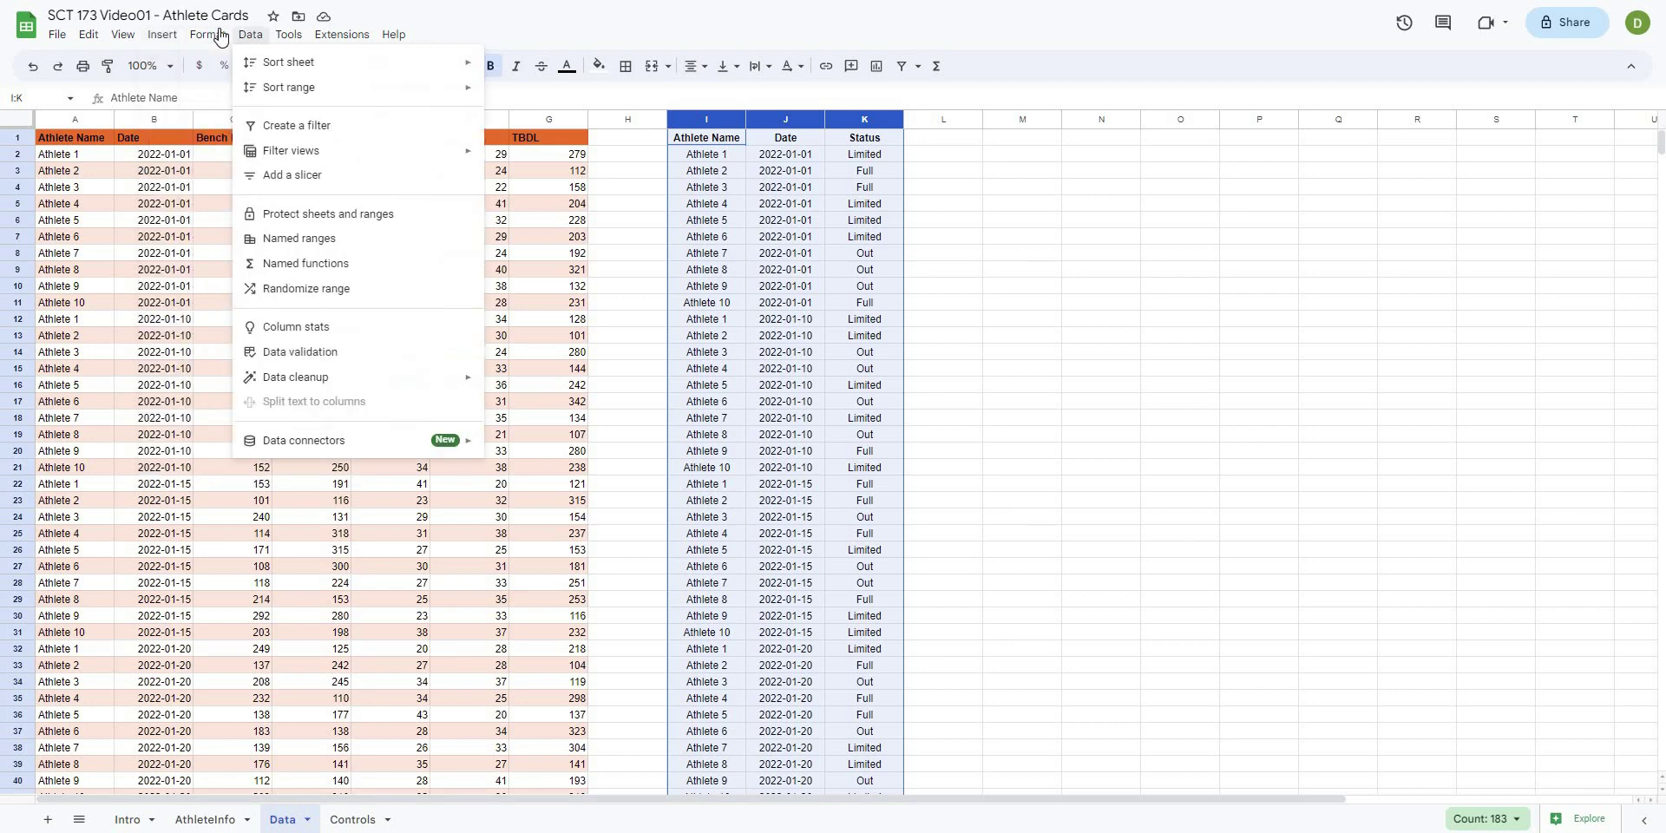
{"action": "mouse_move", "coordinate": [208, 35]}
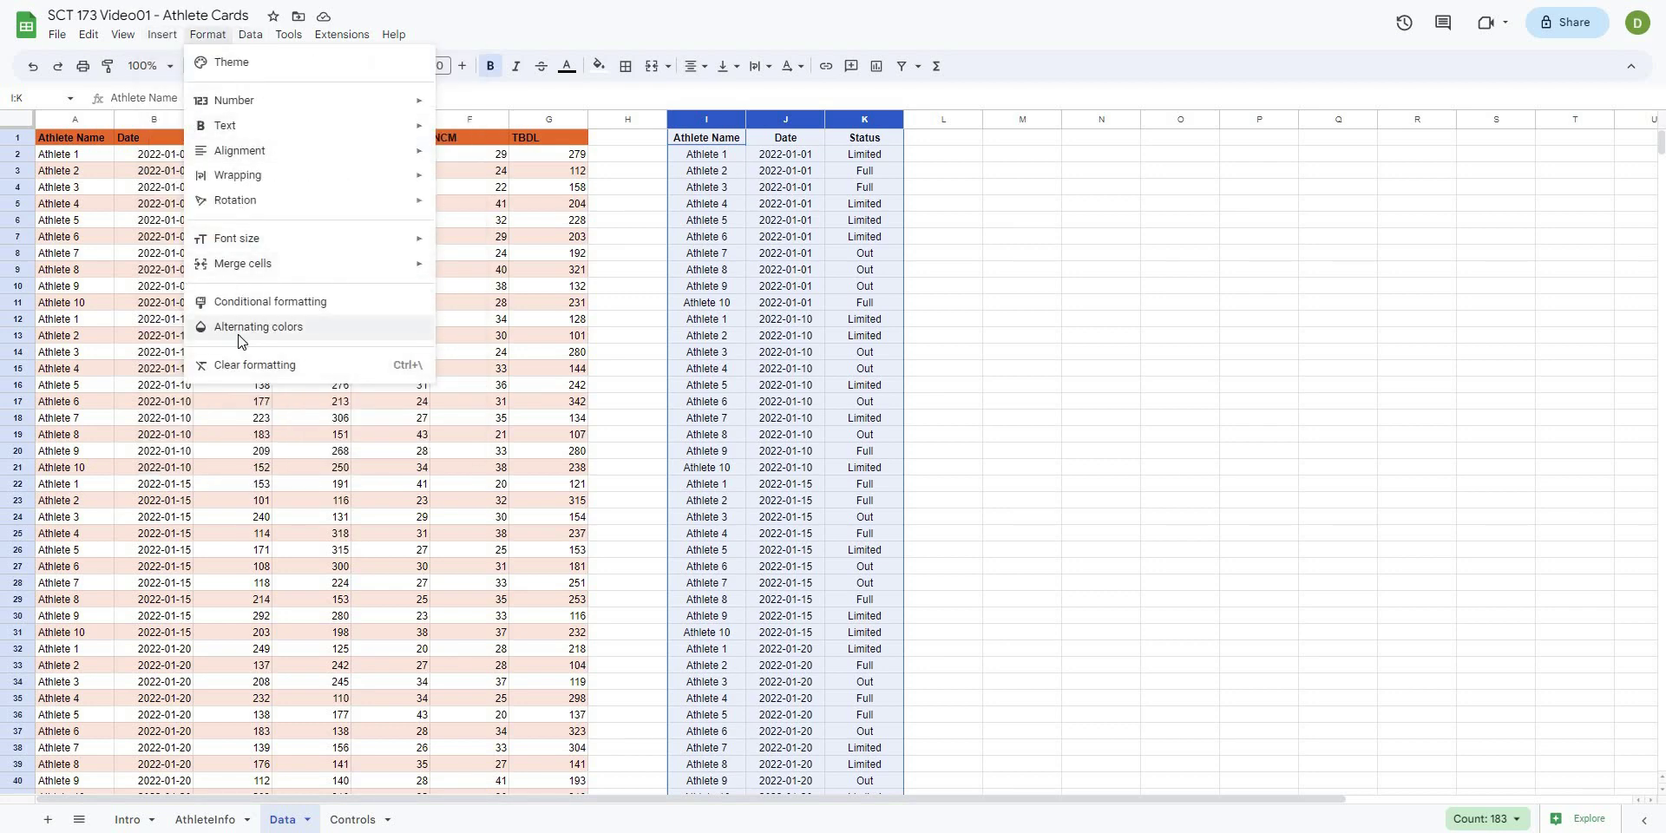
{"action": "left_click", "coordinate": [240, 333]}
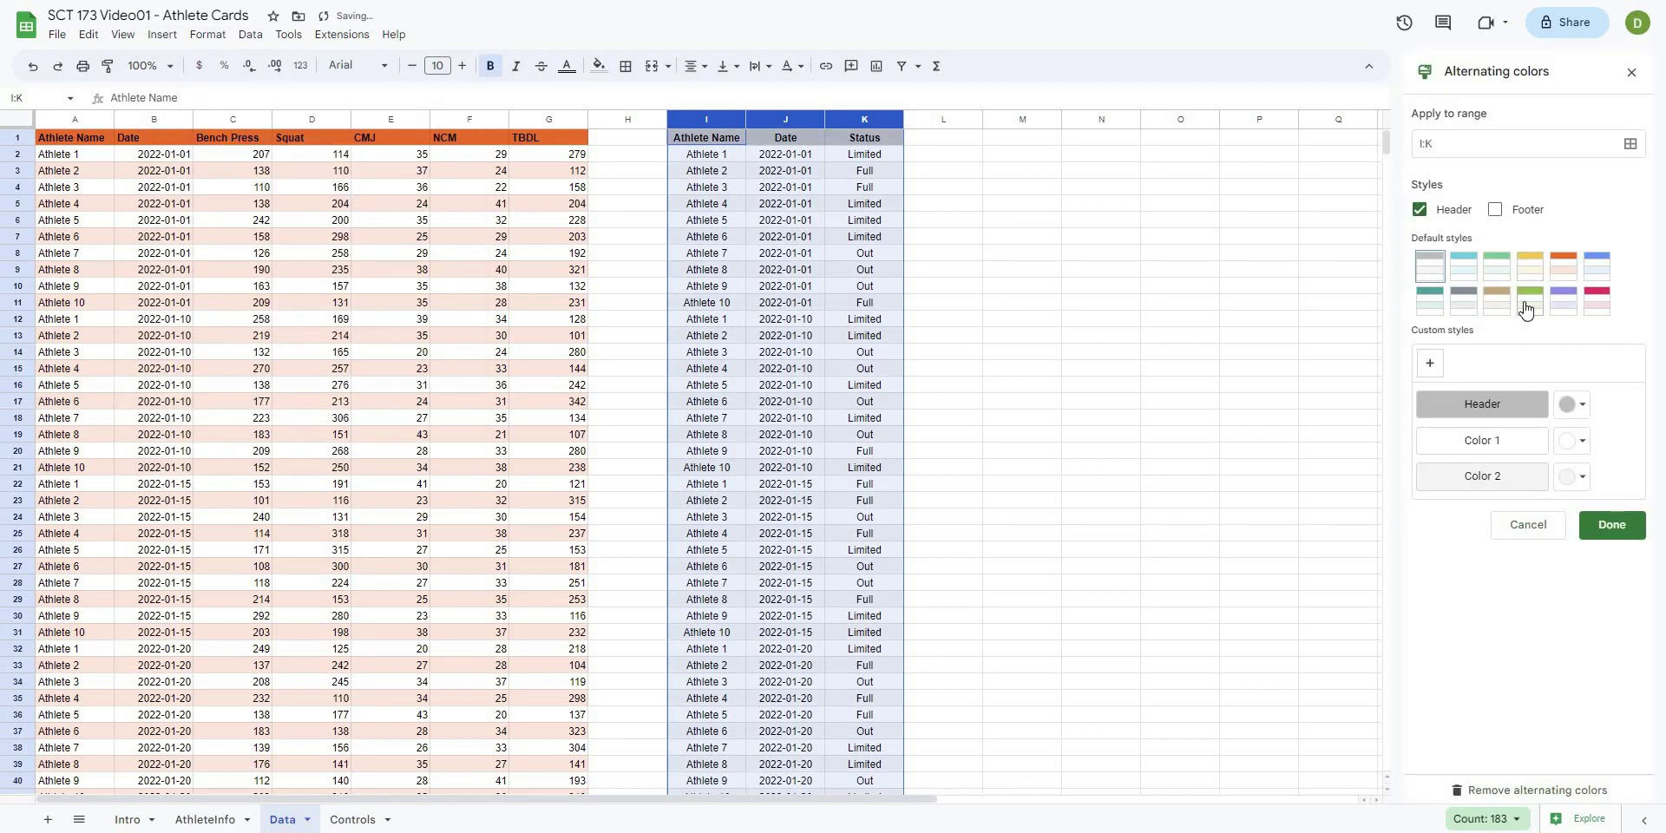
{"action": "left_click", "coordinate": [1527, 306]}
{"action": "left_click", "coordinate": [1624, 529]}
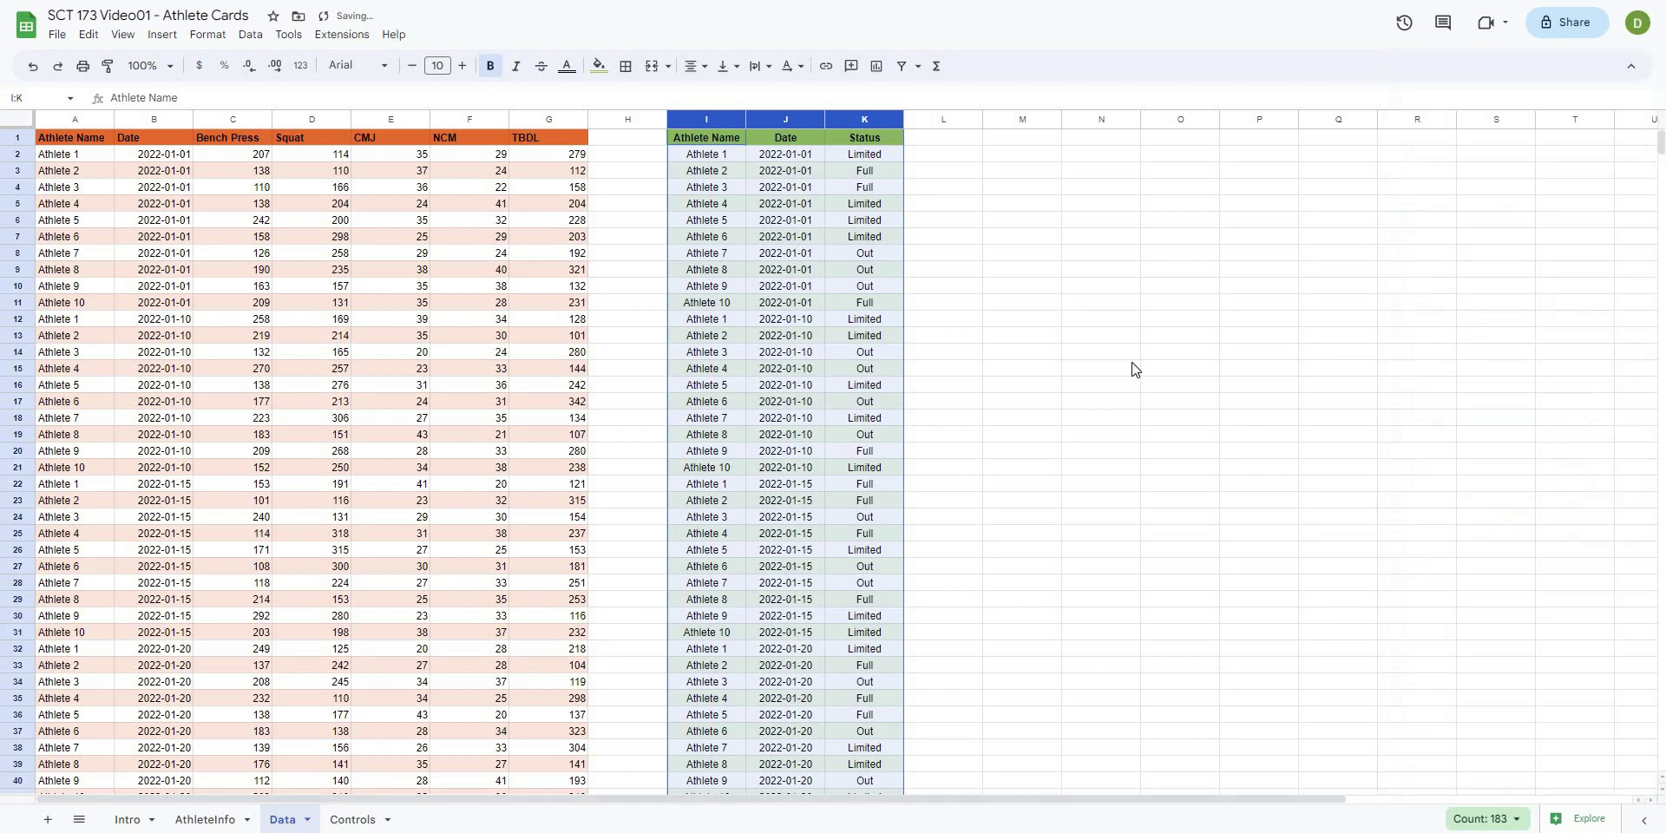
{"action": "left_click", "coordinate": [1142, 368]}
- Review the banded tables and select the performance header row A1:G1
{"action": "scroll", "coordinate": [1128, 369], "scroll_direction": "down", "scroll_amount": 10}
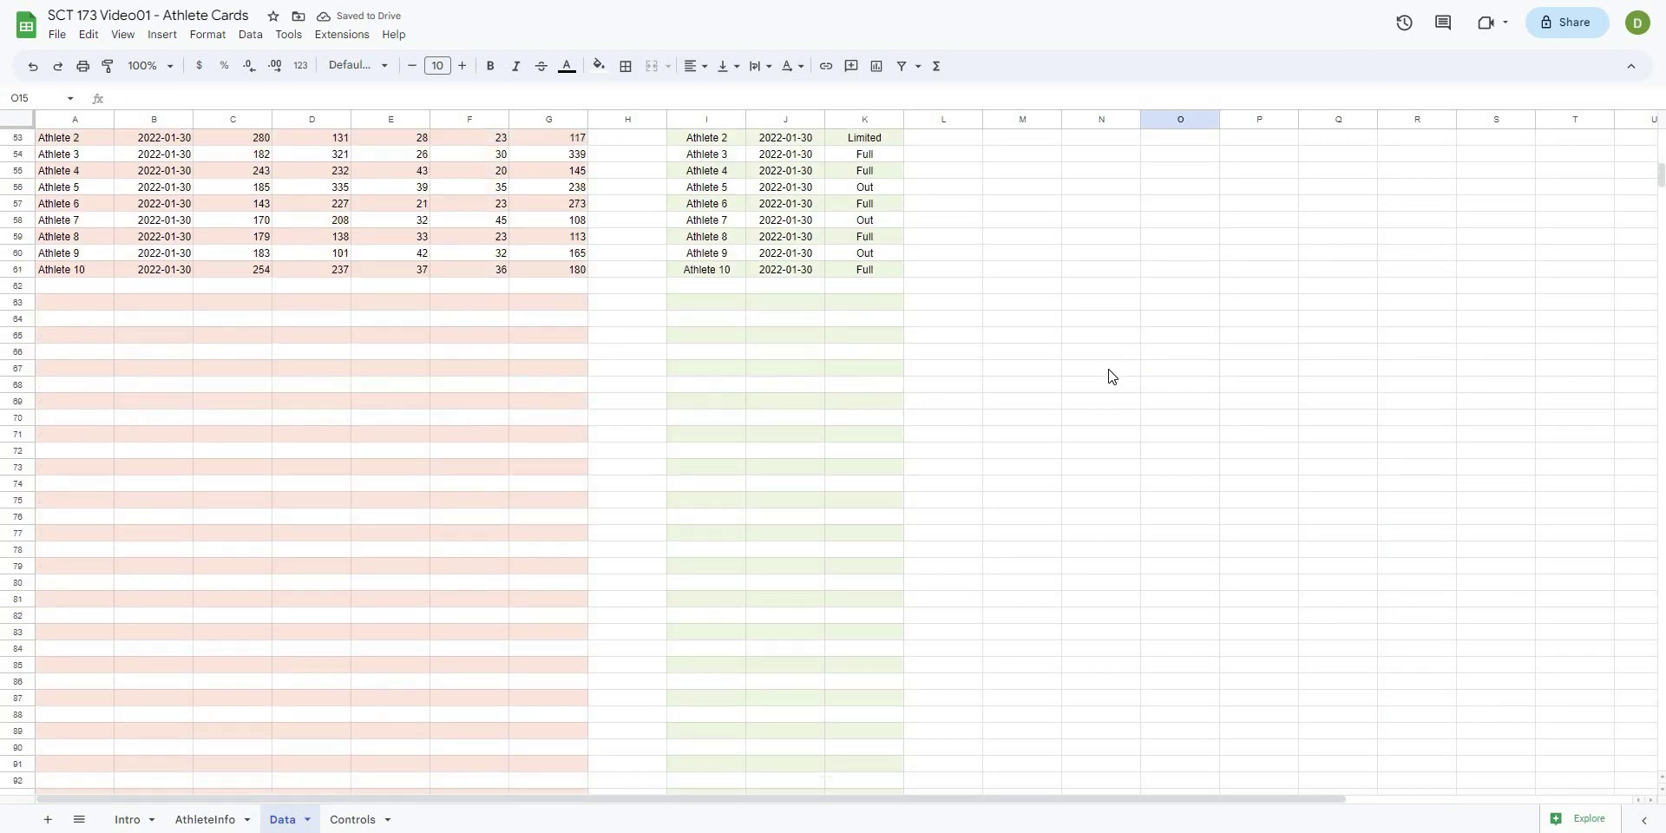
{"action": "scroll", "coordinate": [1111, 377], "scroll_direction": "up", "scroll_amount": 10}
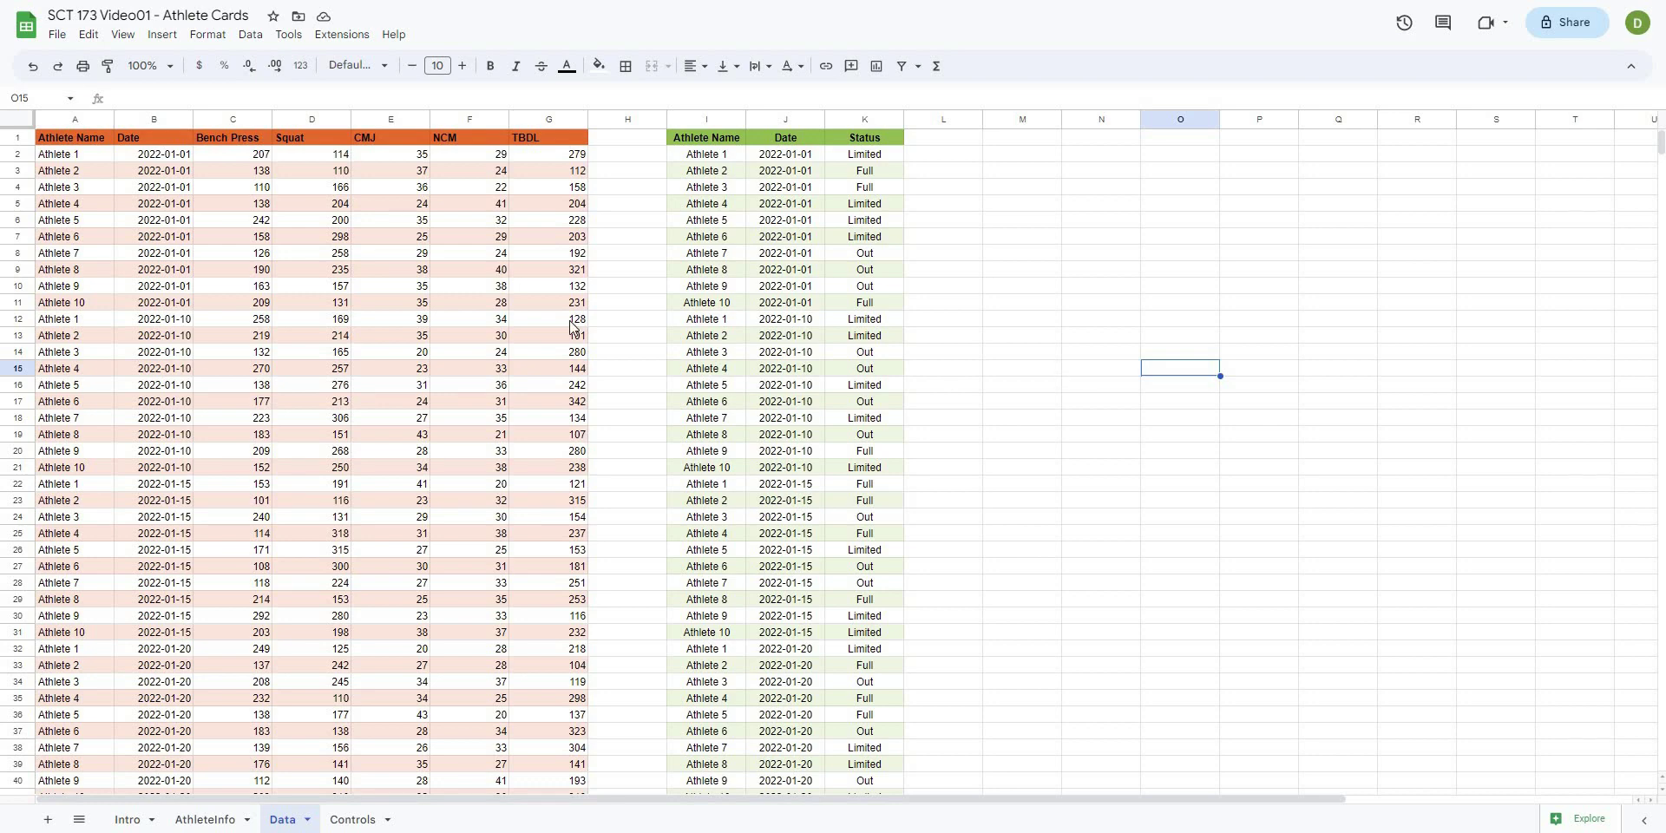
{"action": "left_click", "coordinate": [247, 222]}
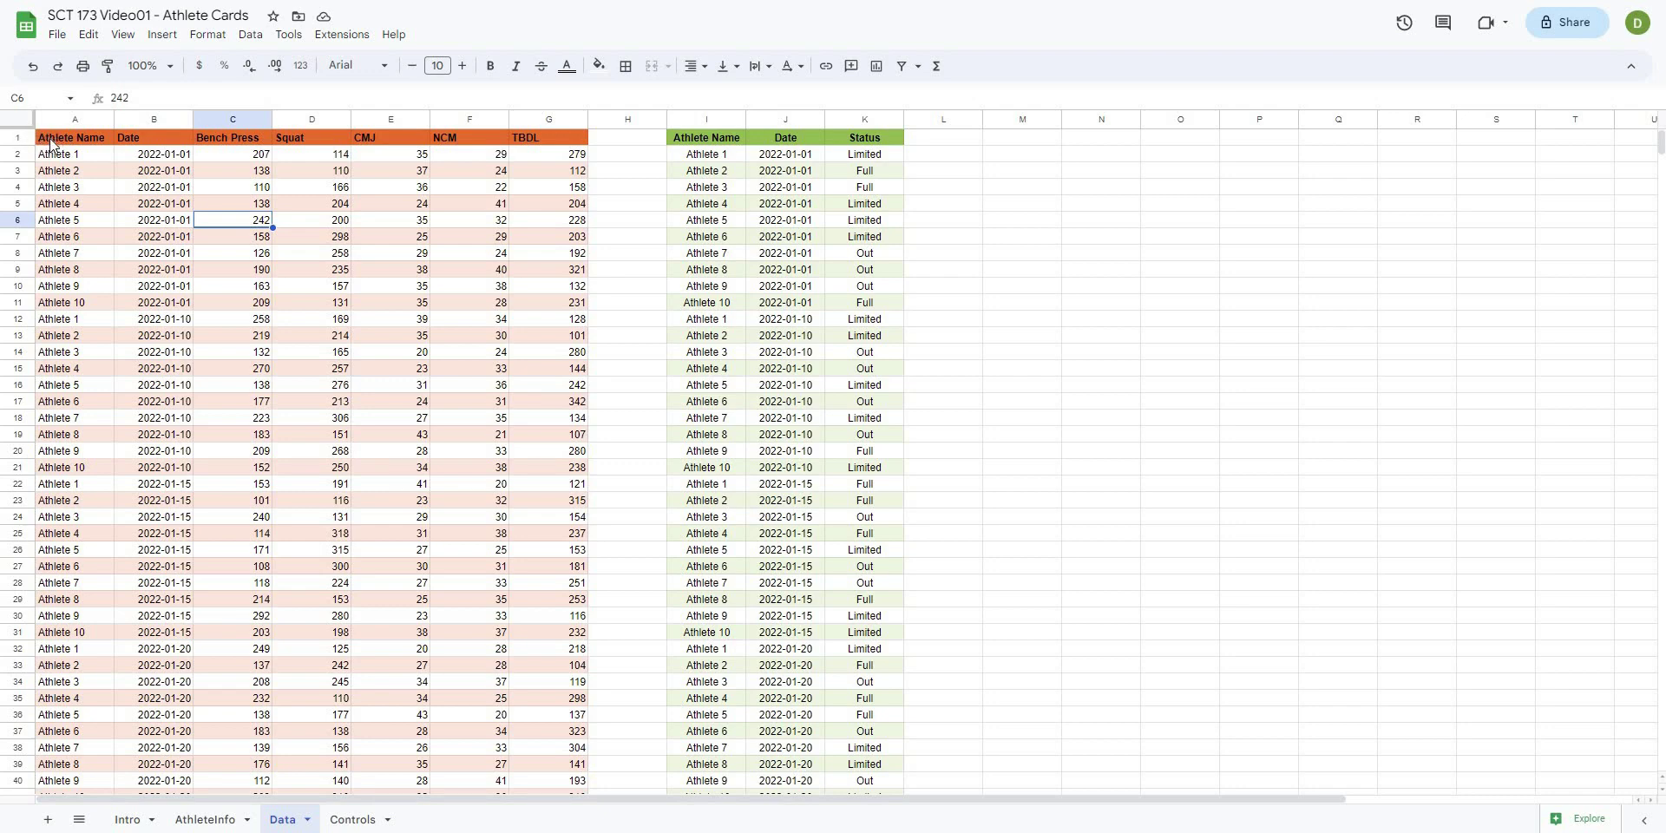
{"action": "left_click_drag", "start_coordinate": [61, 137], "coordinate": [549, 142]}
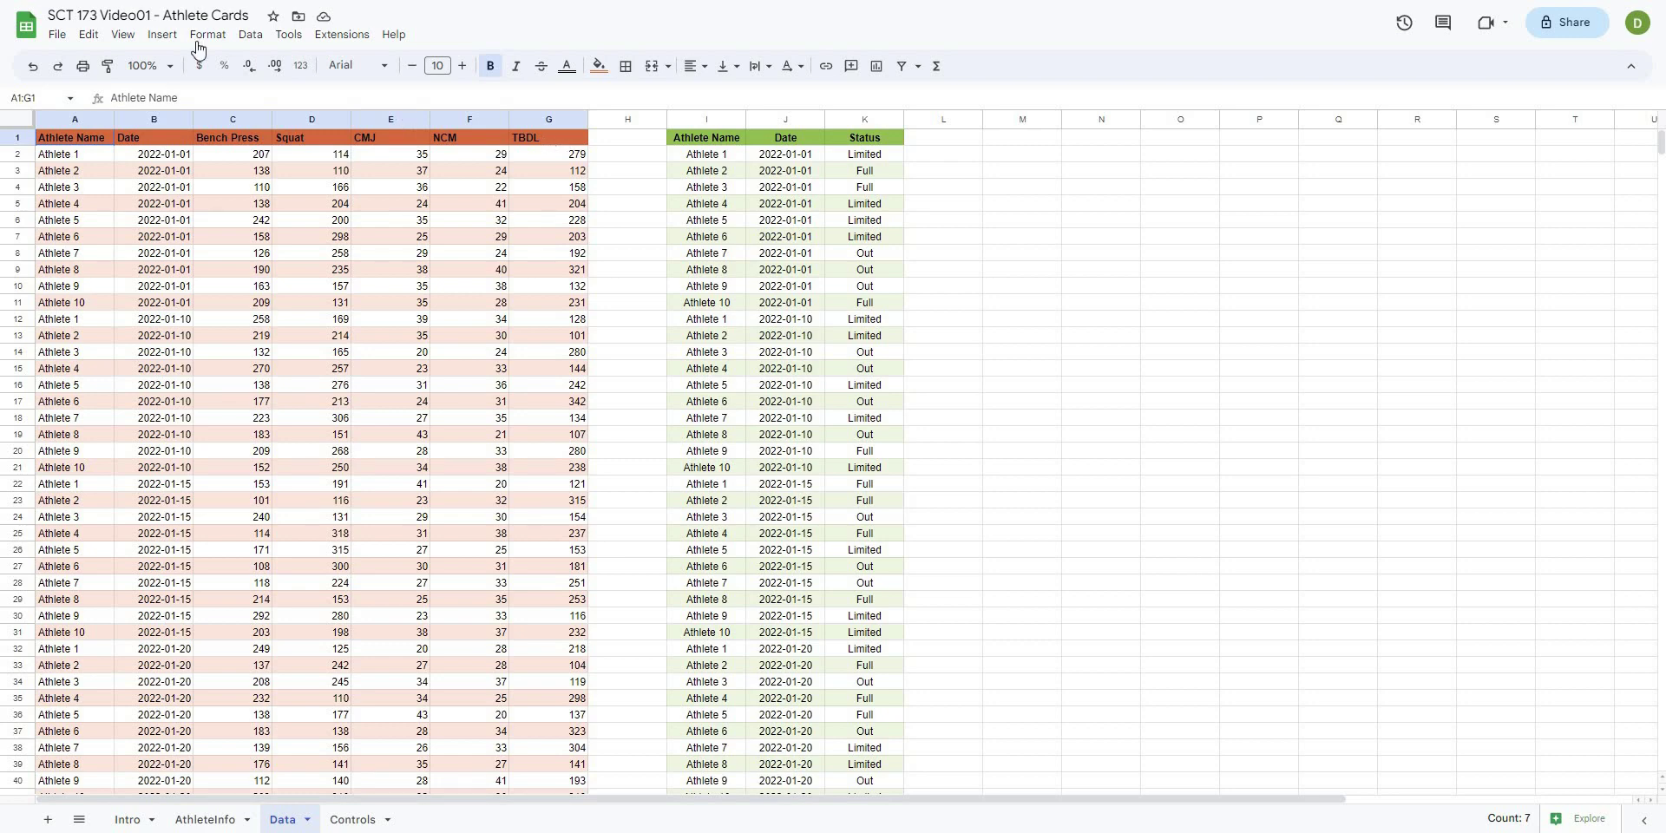
- Name the range Data!A1:G1 PerformanceHeader
{"action": "left_click", "coordinate": [251, 35]}
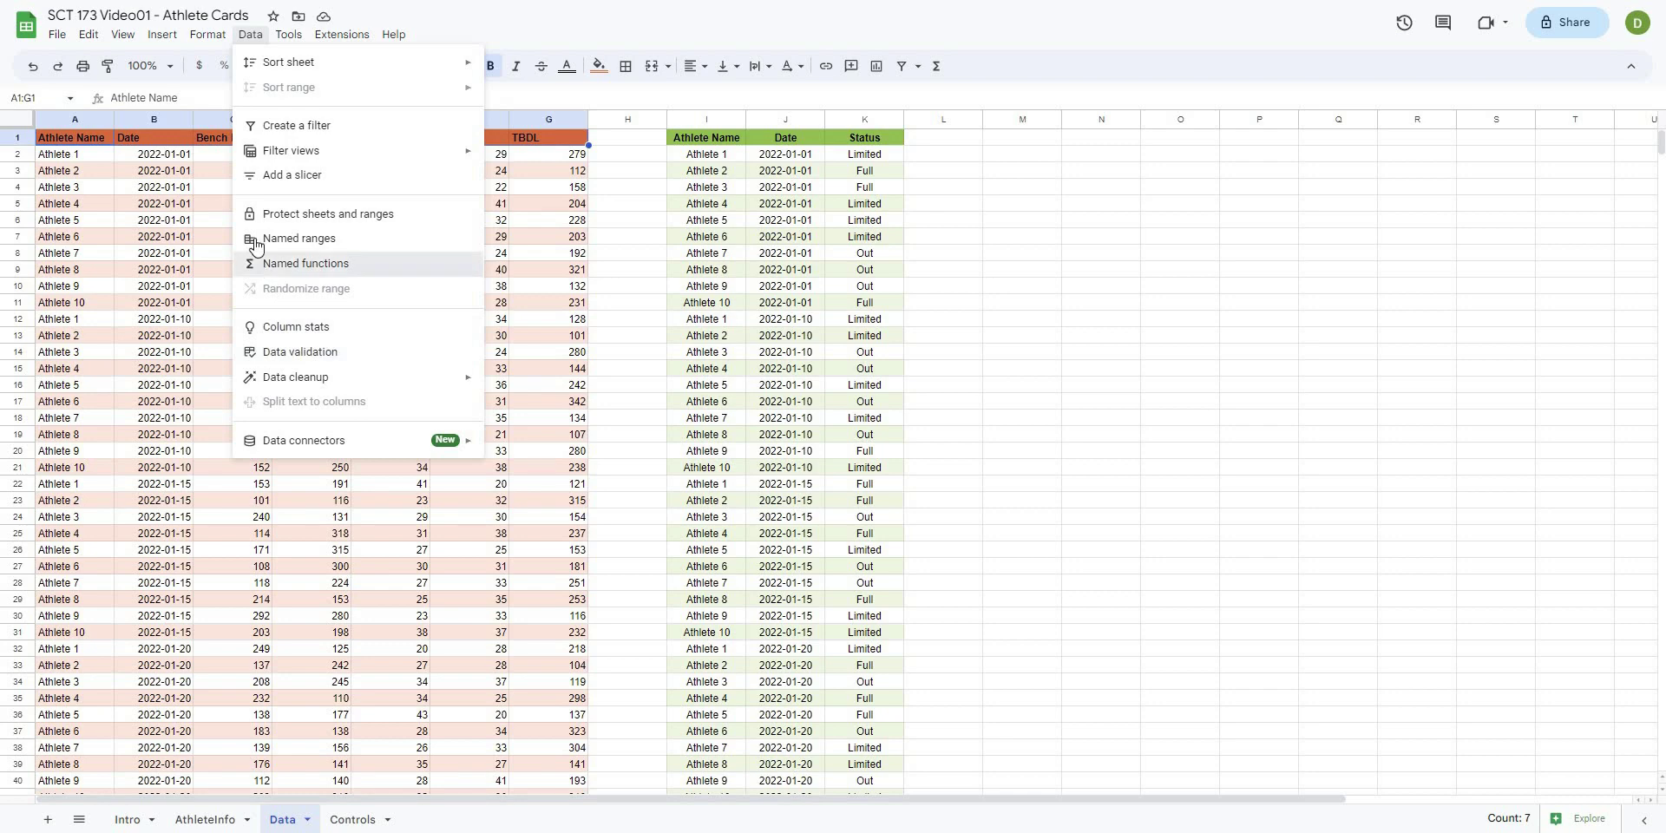
{"action": "left_click", "coordinate": [286, 238]}
{"action": "left_click_drag", "start_coordinate": [1502, 133], "coordinate": [1421, 139]}
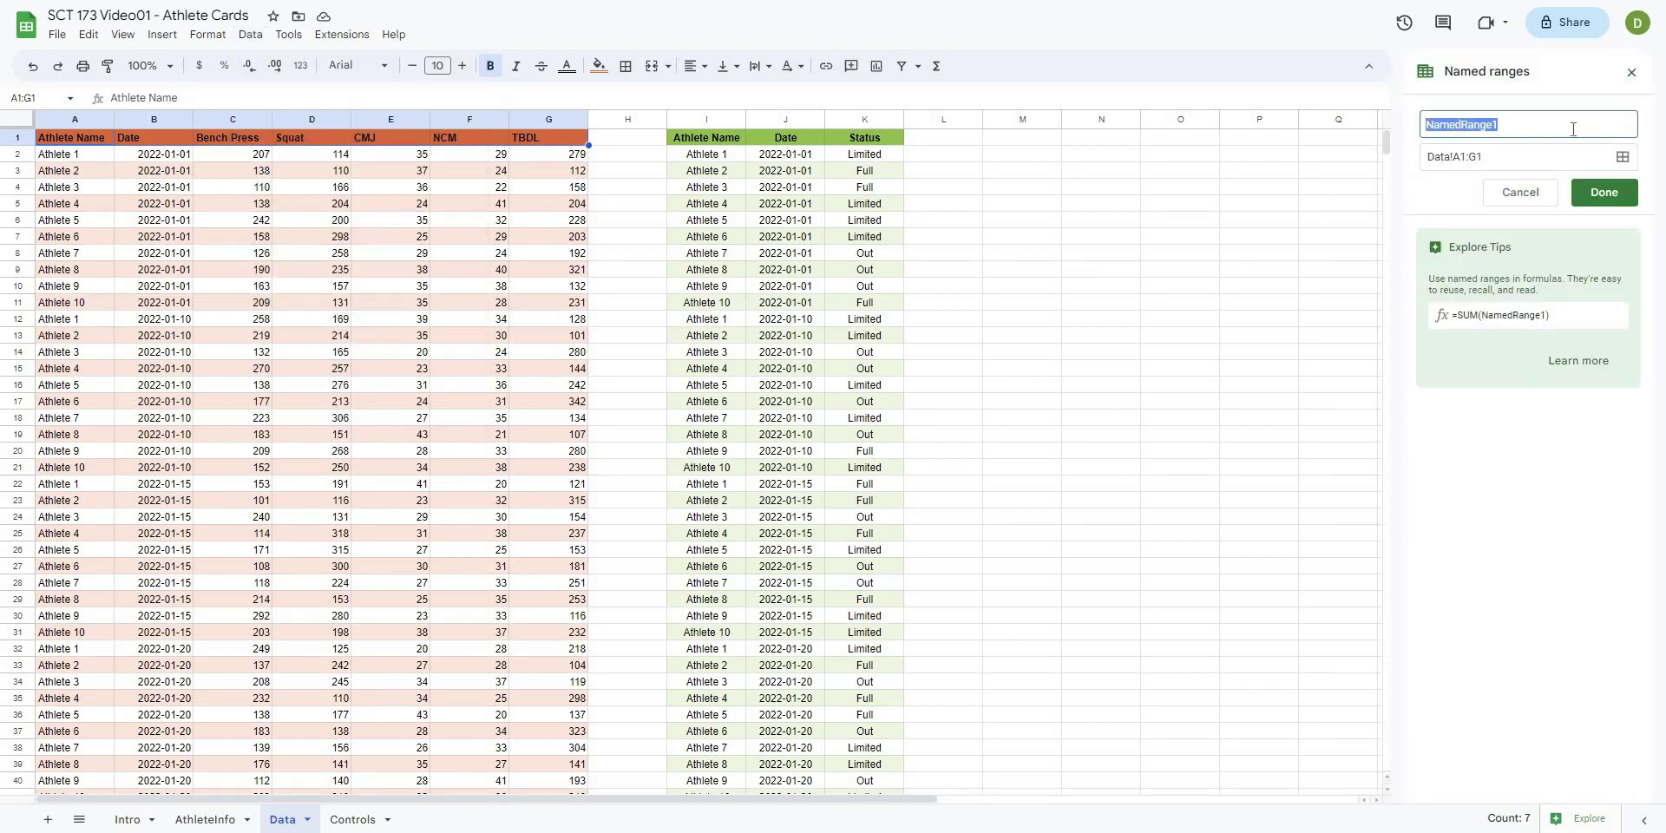
{"action": "type", "text": "F"}
{"action": "left_click", "coordinate": [1595, 194]}
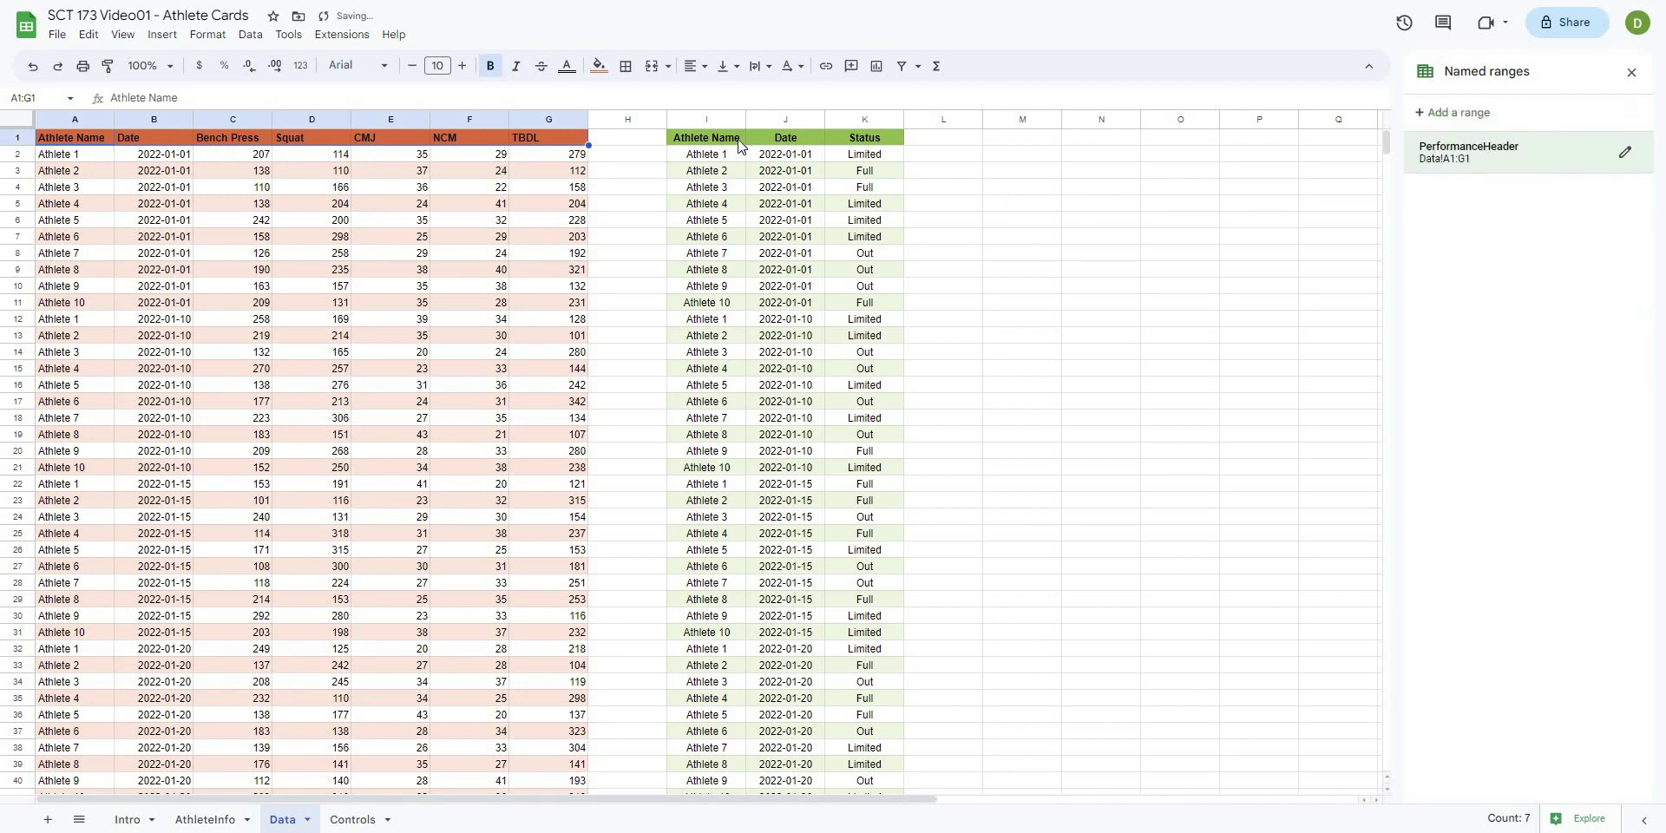
- Add a second named range, WellnessHeader, for Data!I1:K1
{"action": "left_click", "coordinate": [1101, 220]}
{"action": "left_click_drag", "start_coordinate": [707, 137], "coordinate": [847, 135]}
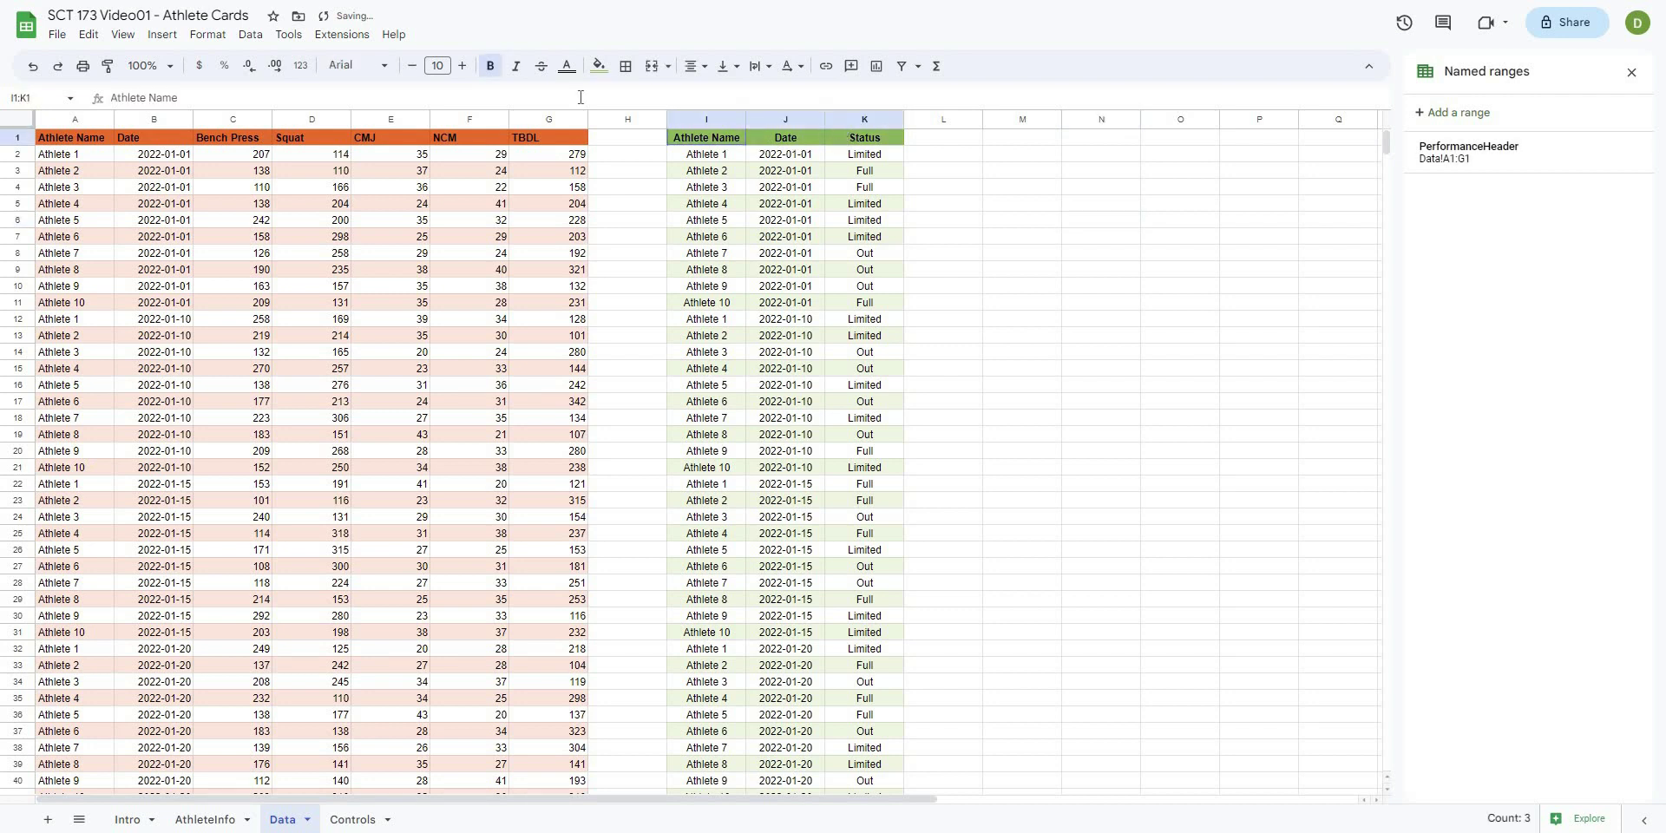
{"action": "left_click", "coordinate": [1452, 122]}
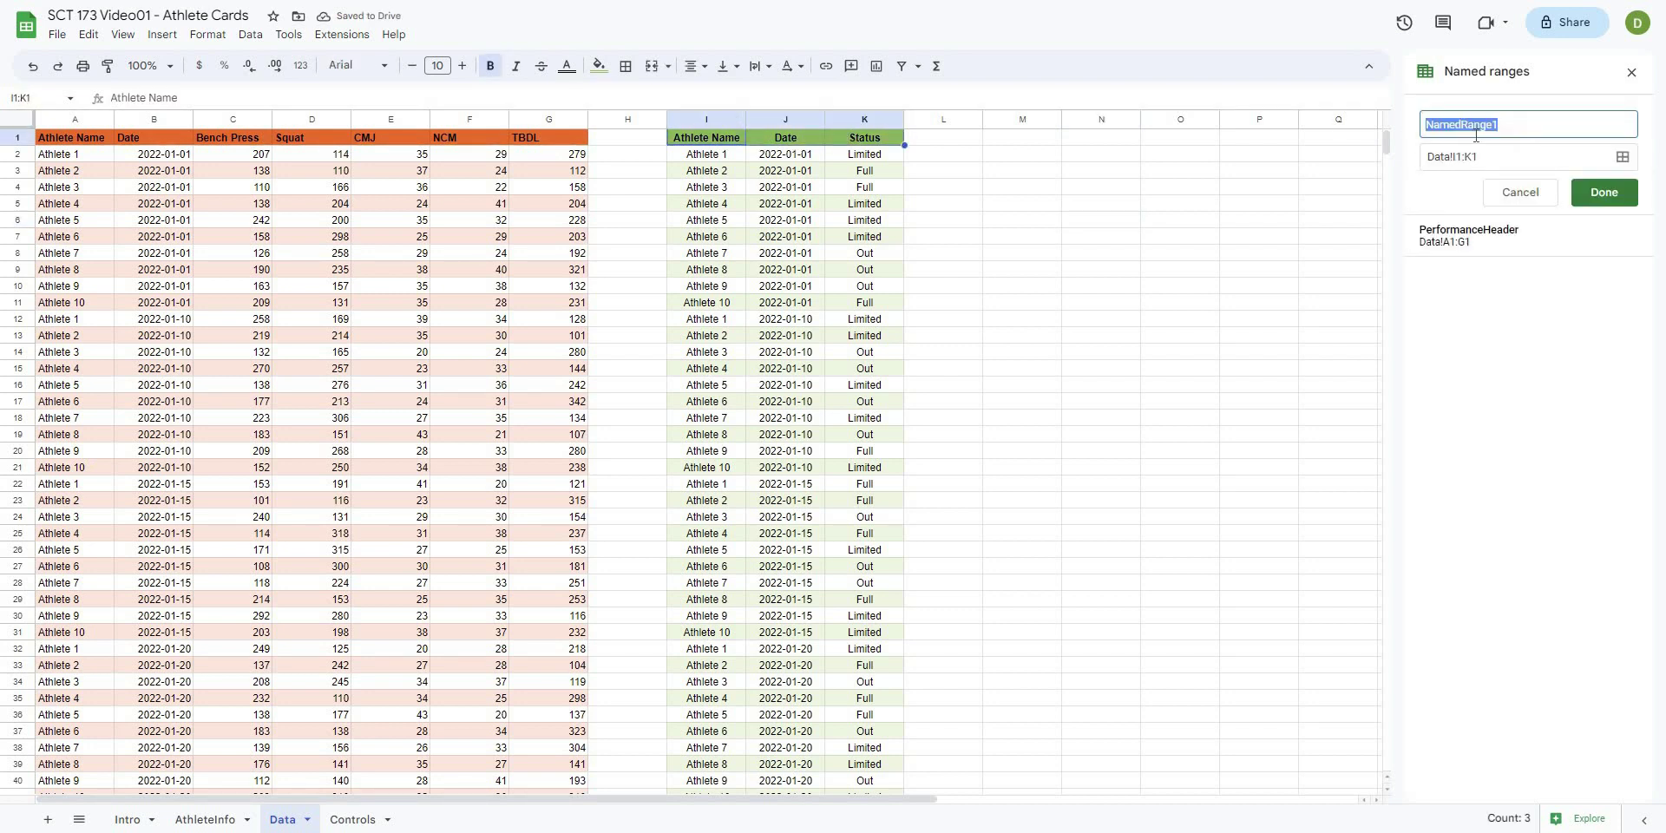
{"action": "type", "text": "WellnessHeader"}
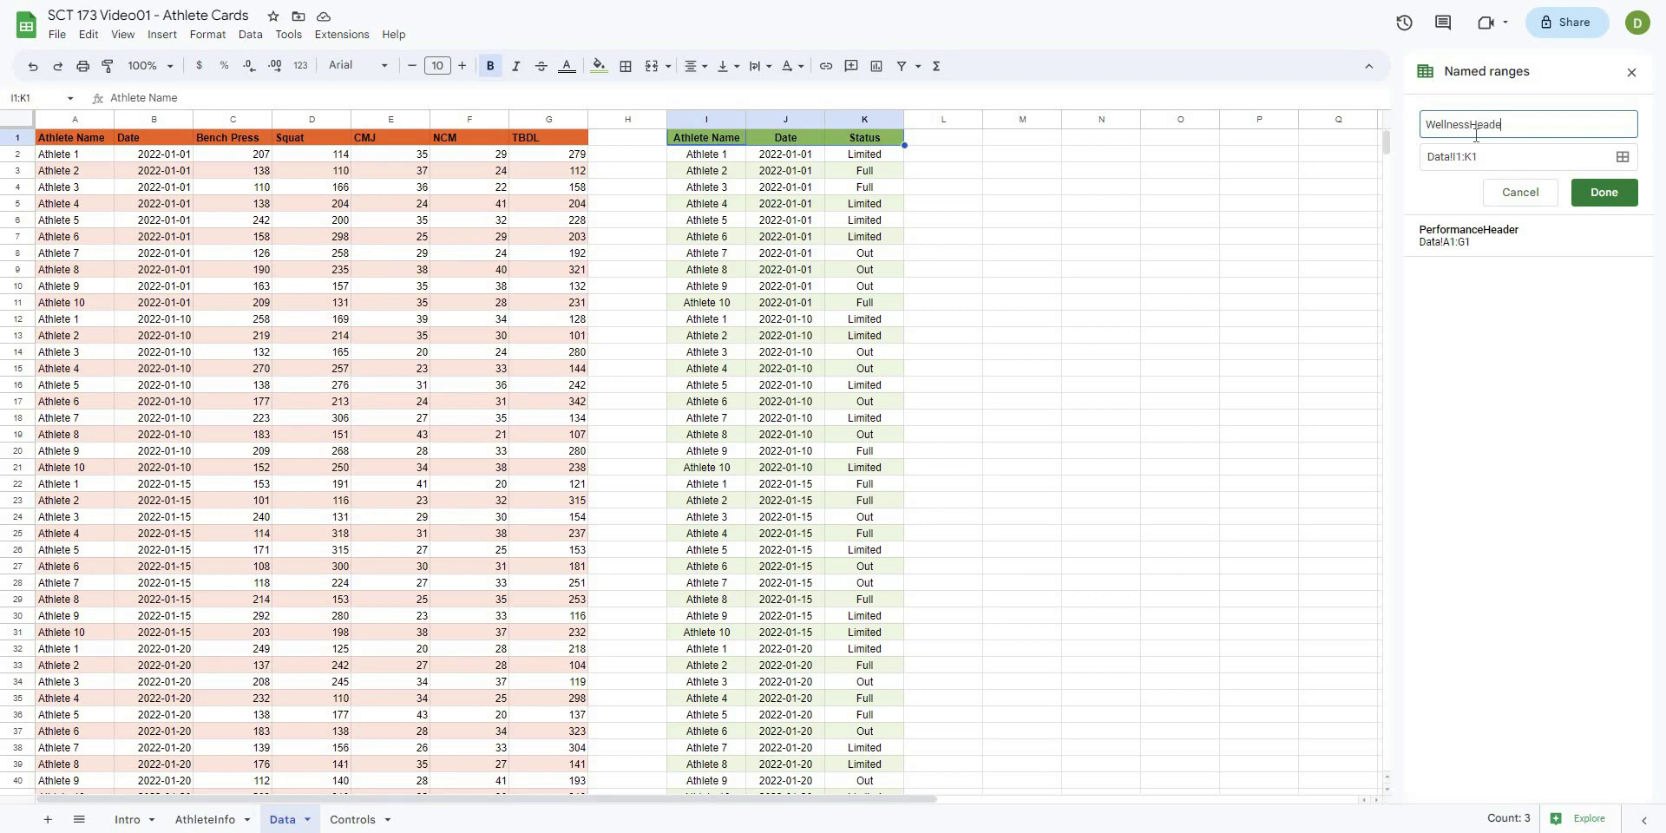
{"action": "left_click", "coordinate": [1611, 194]}
{"action": "left_click", "coordinate": [74, 157]}
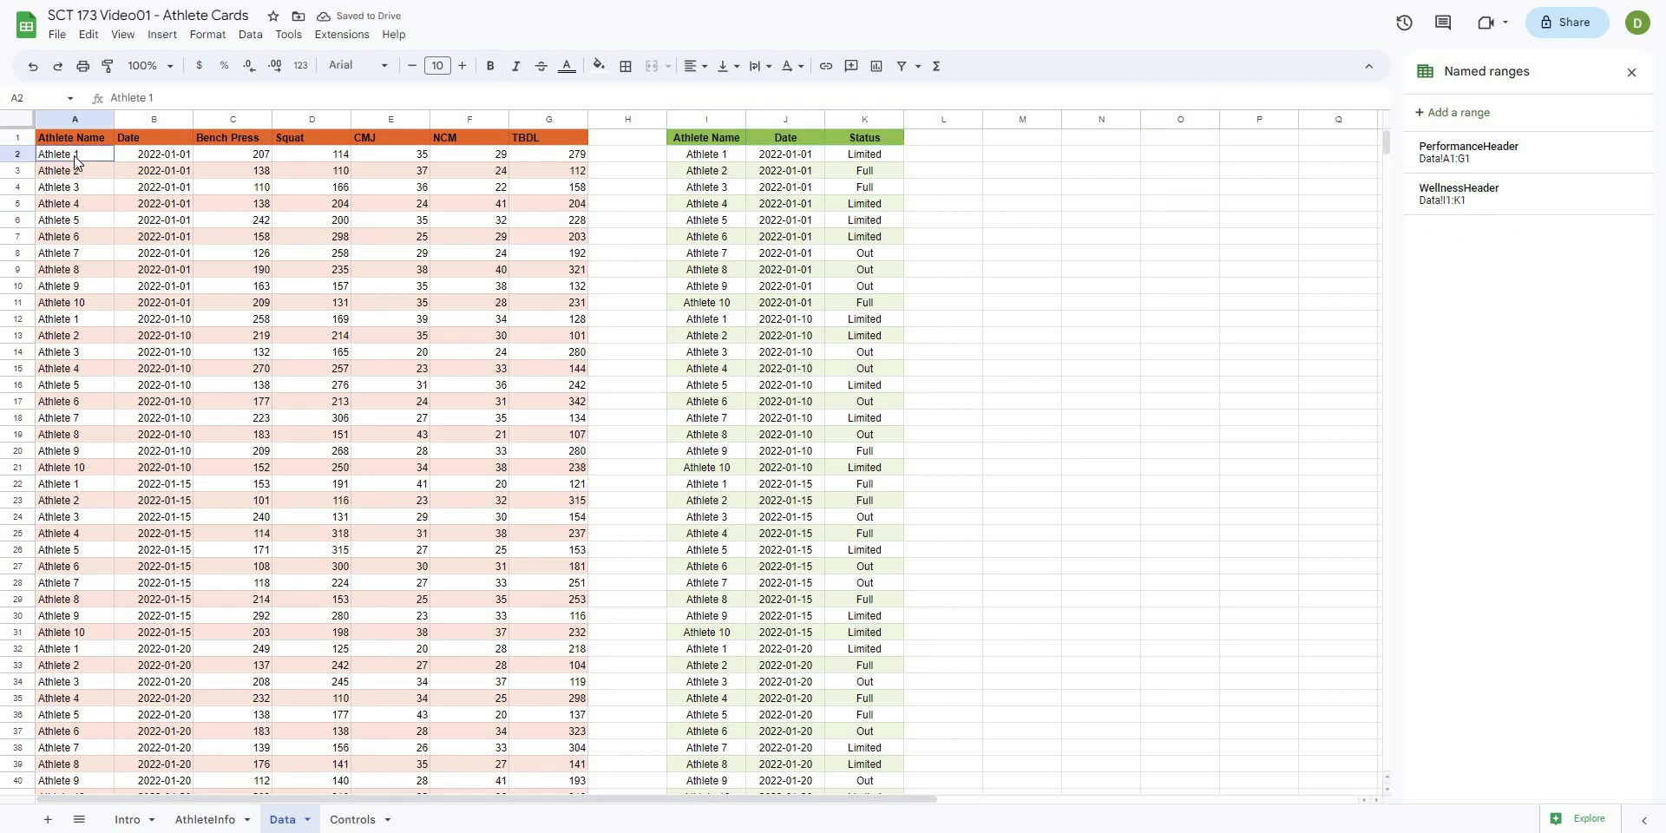
- Create the named range PerformanceData for Data!A2:G1000
{"action": "left_click_drag", "start_coordinate": [75, 154], "coordinate": [535, 154]}
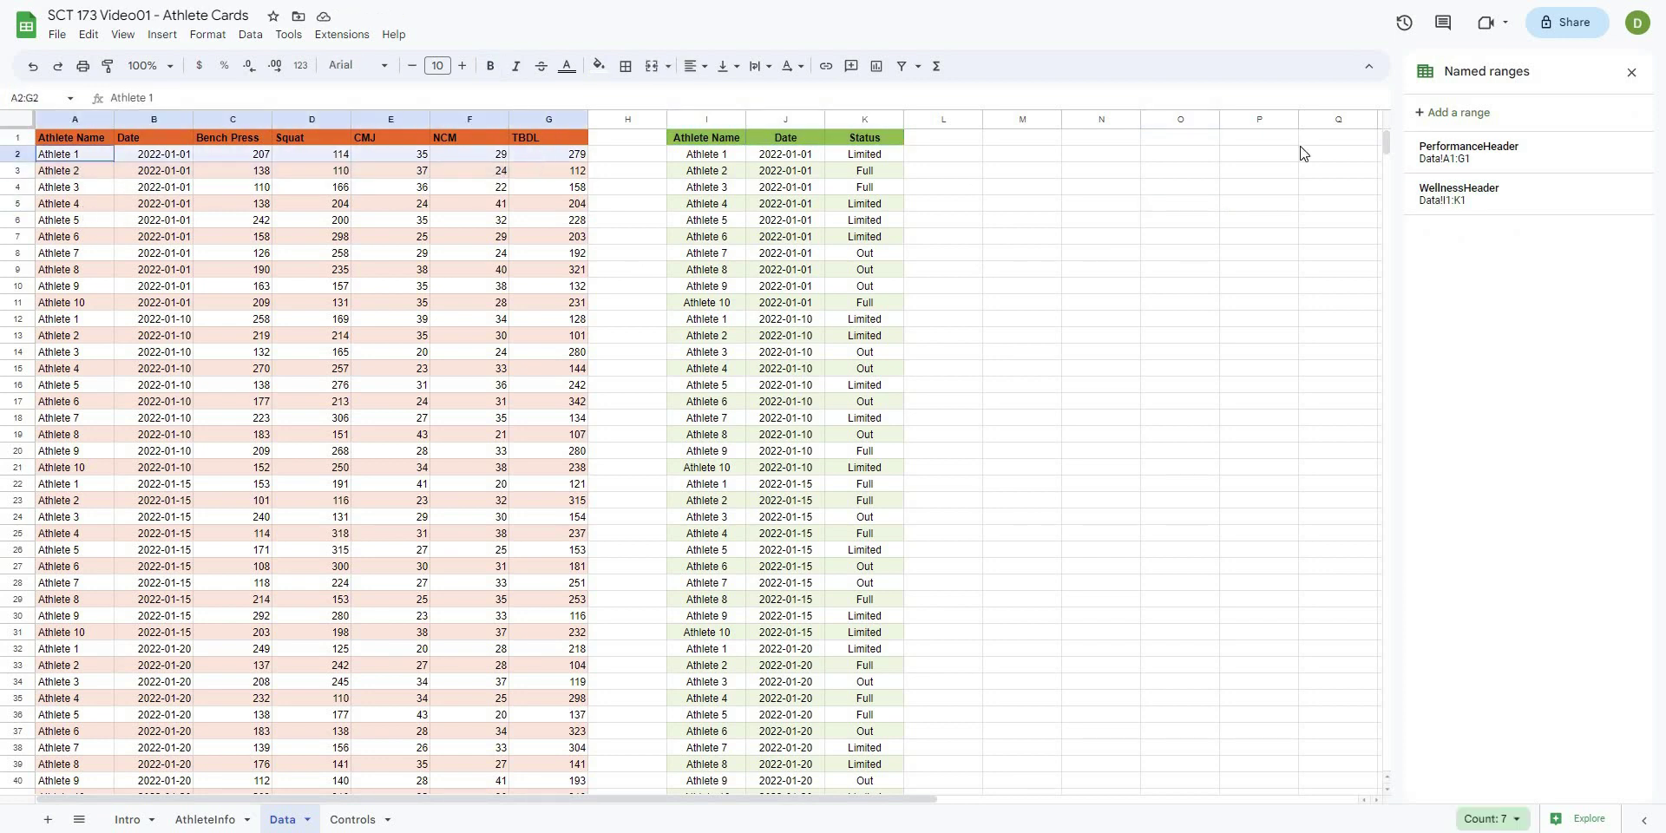
{"action": "left_click", "coordinate": [1466, 113]}
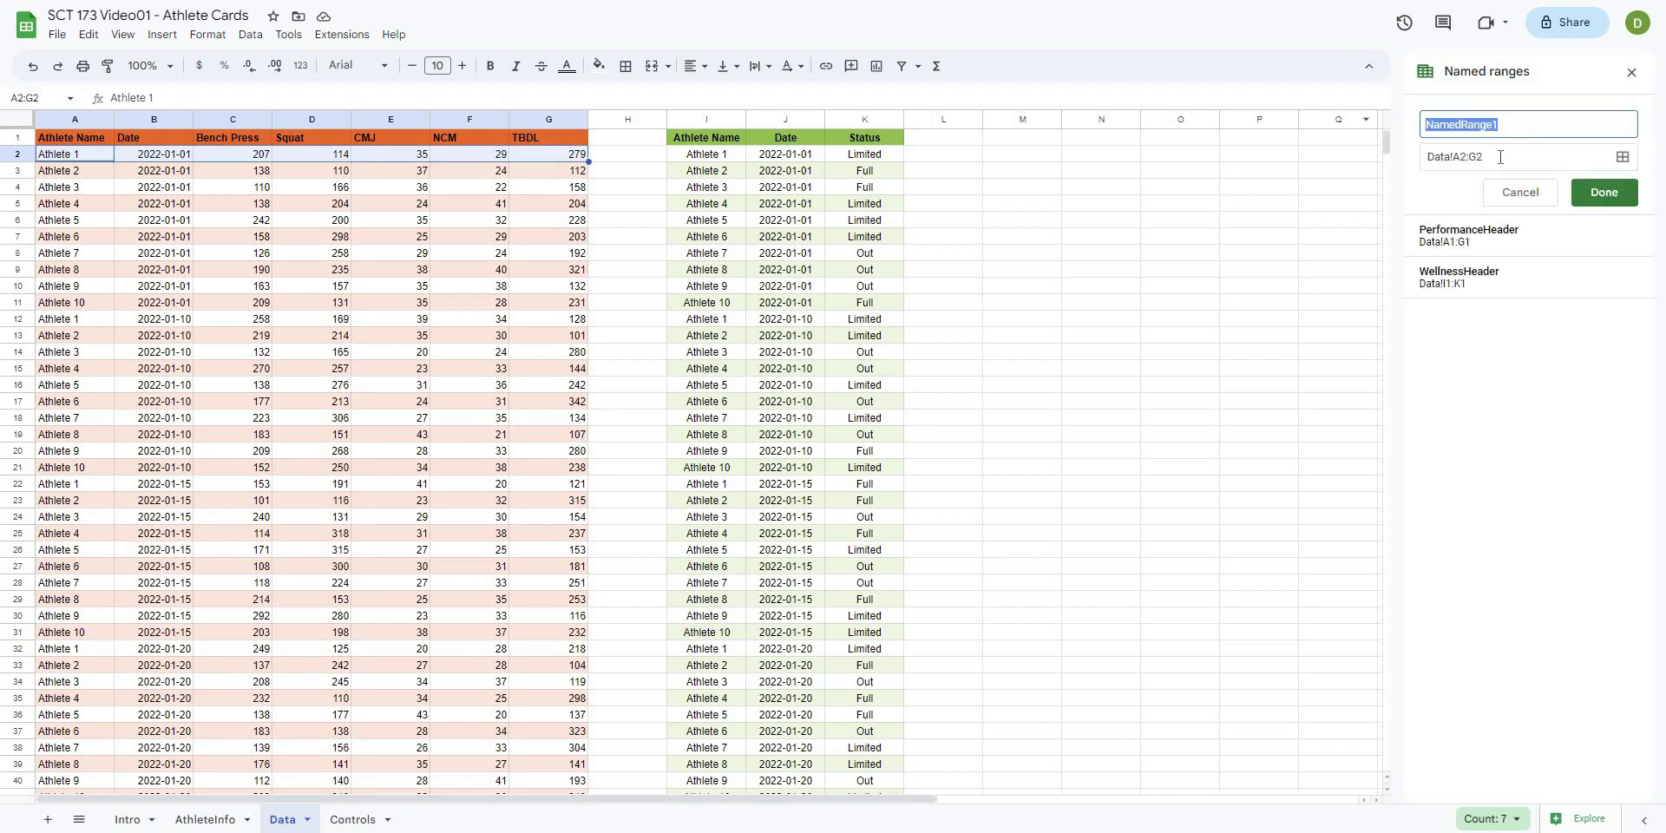
{"action": "left_click", "coordinate": [1500, 158]}
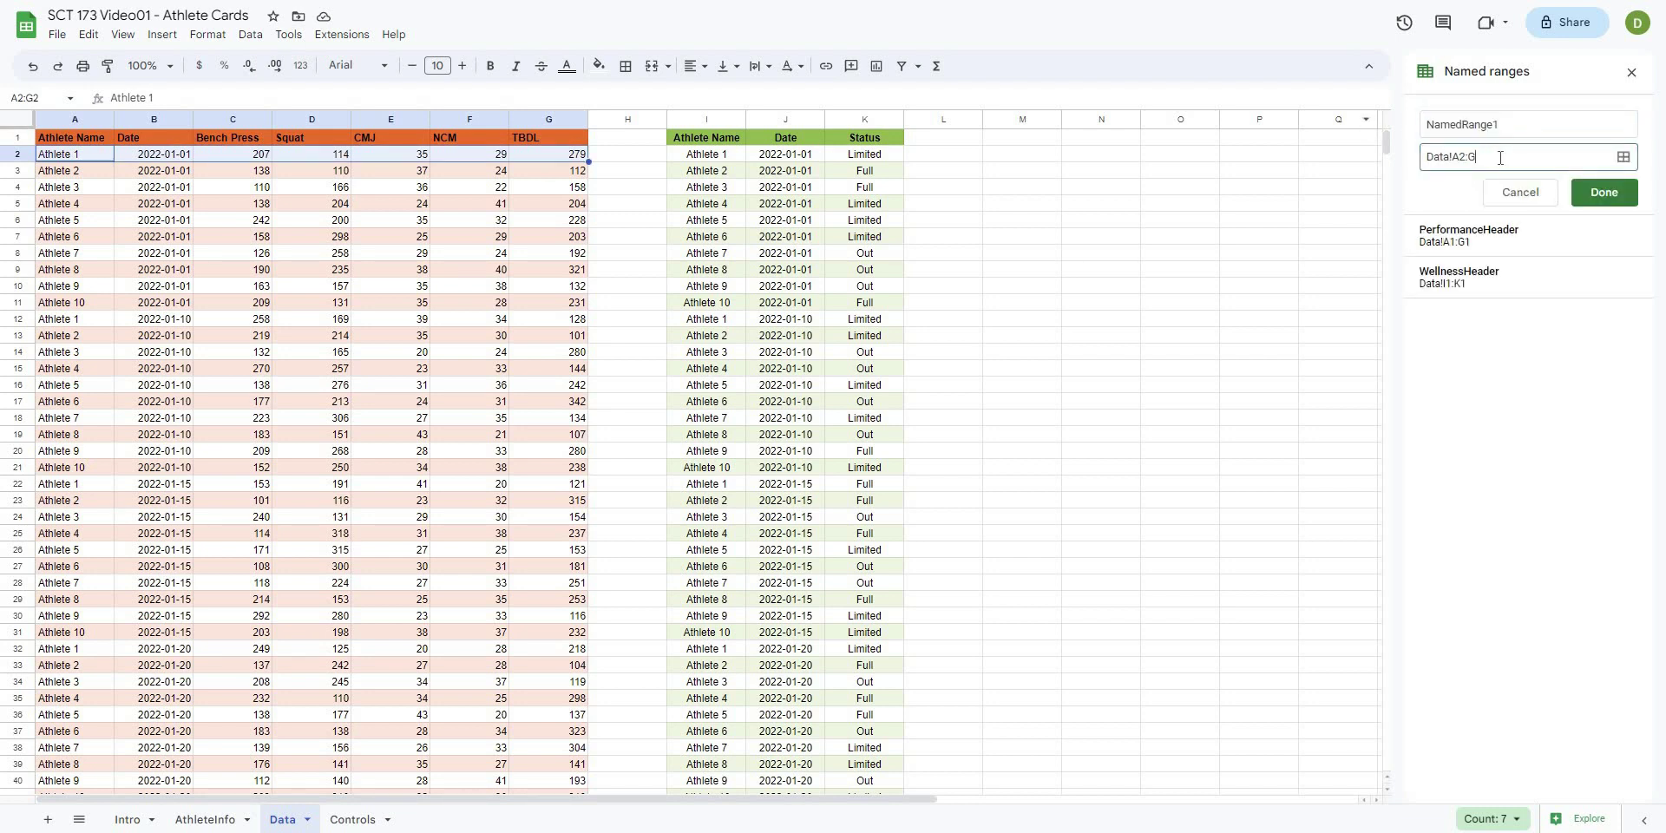
{"action": "left_click_drag", "start_coordinate": [1511, 130], "coordinate": [1428, 131]}
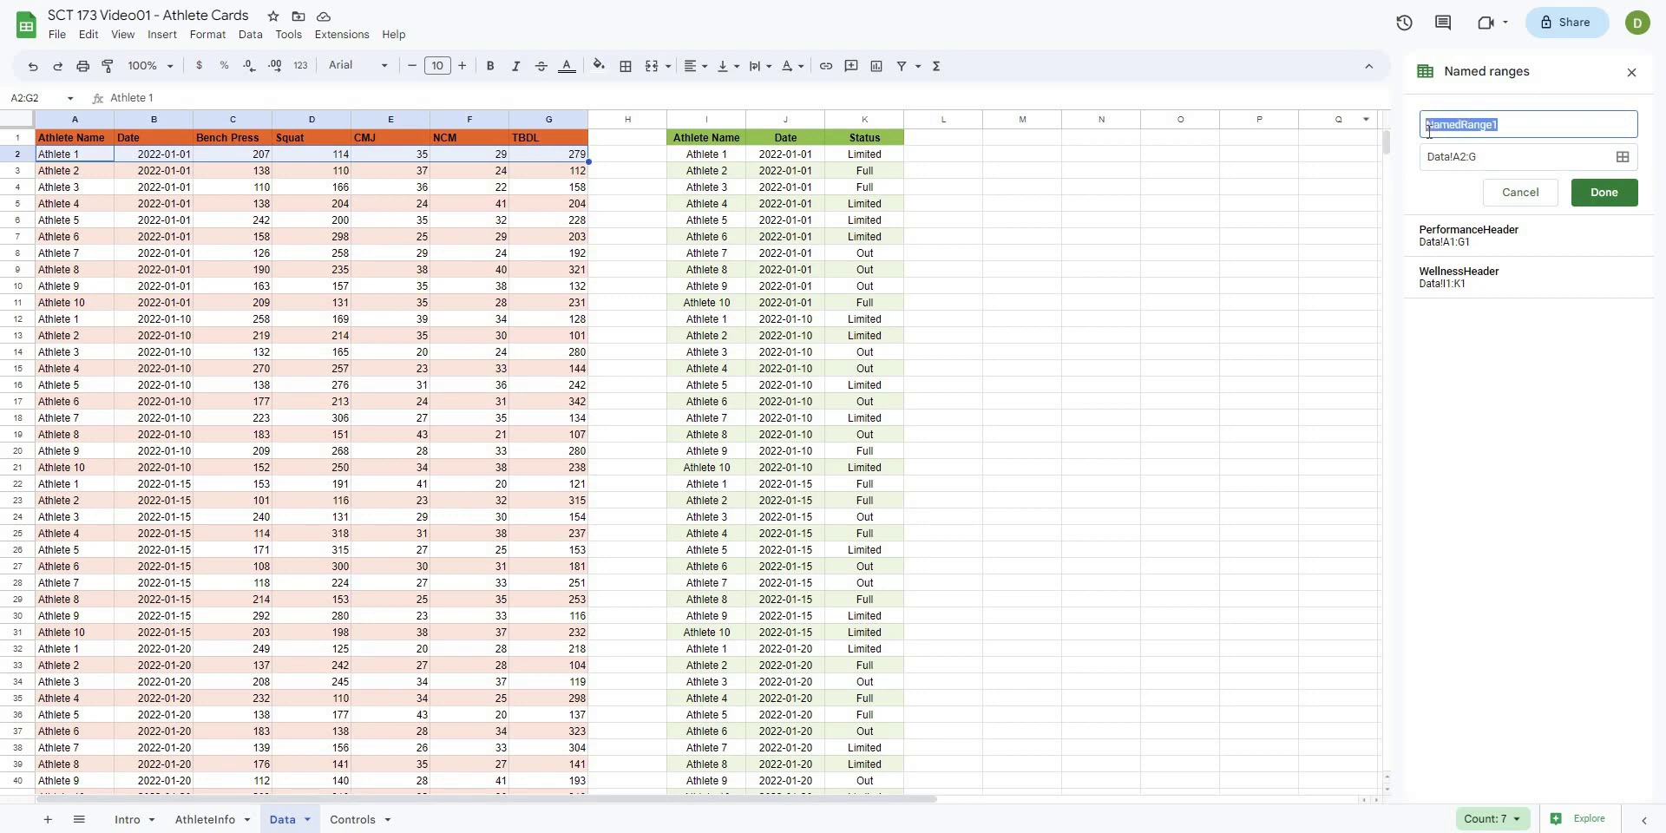
{"action": "type", "text": "PerformanceData"}
{"action": "left_click", "coordinate": [1593, 187]}
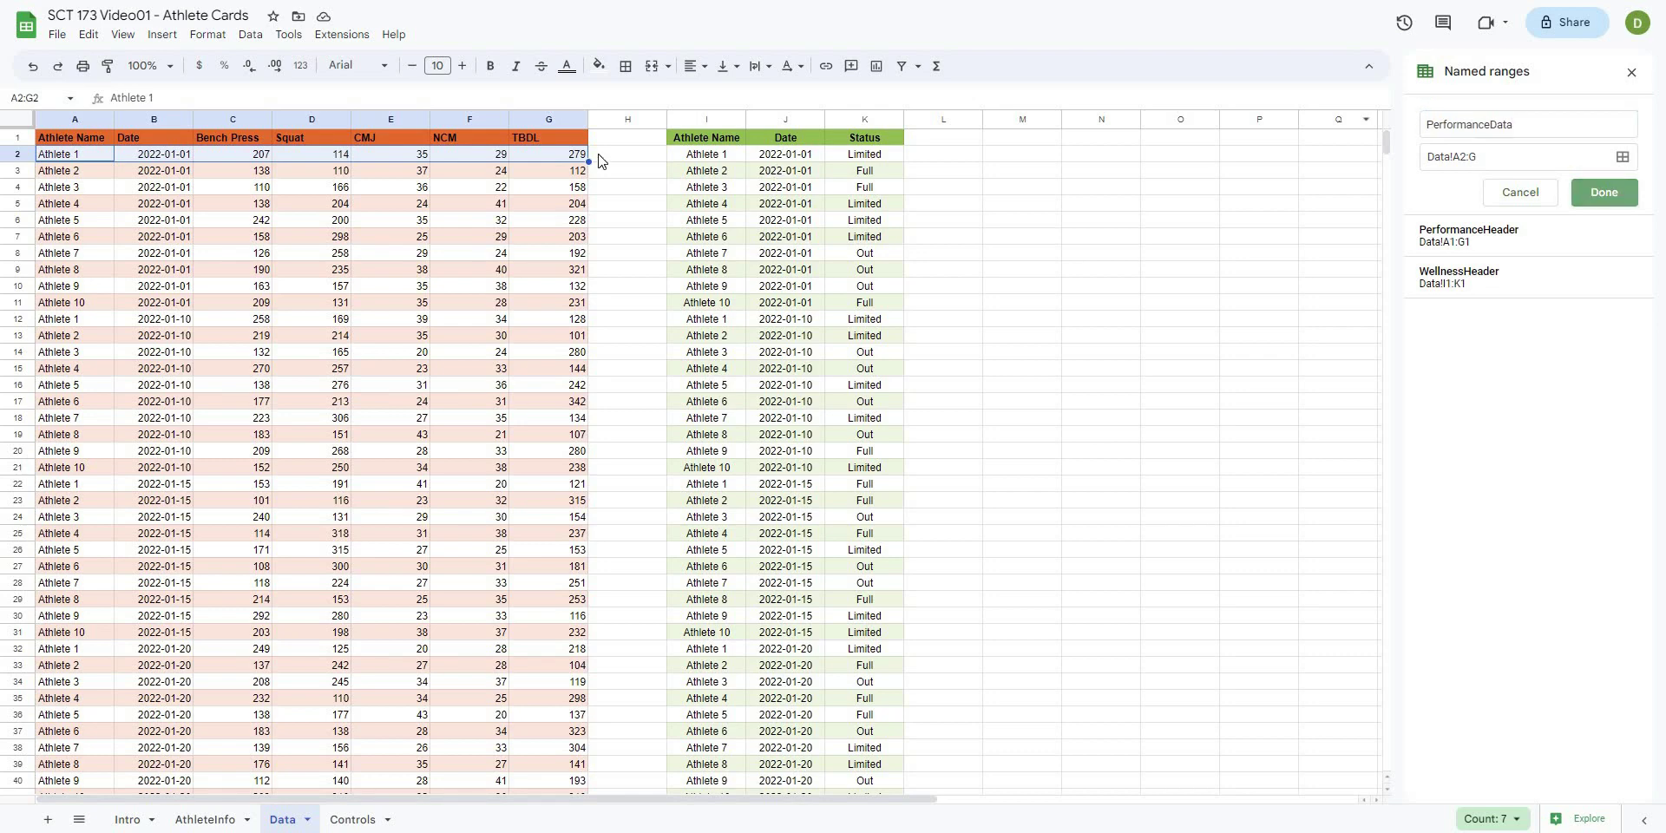
- Create the named range WellnessData for Data!I2:K1000
{"action": "left_click_drag", "start_coordinate": [707, 153], "coordinate": [867, 156]}
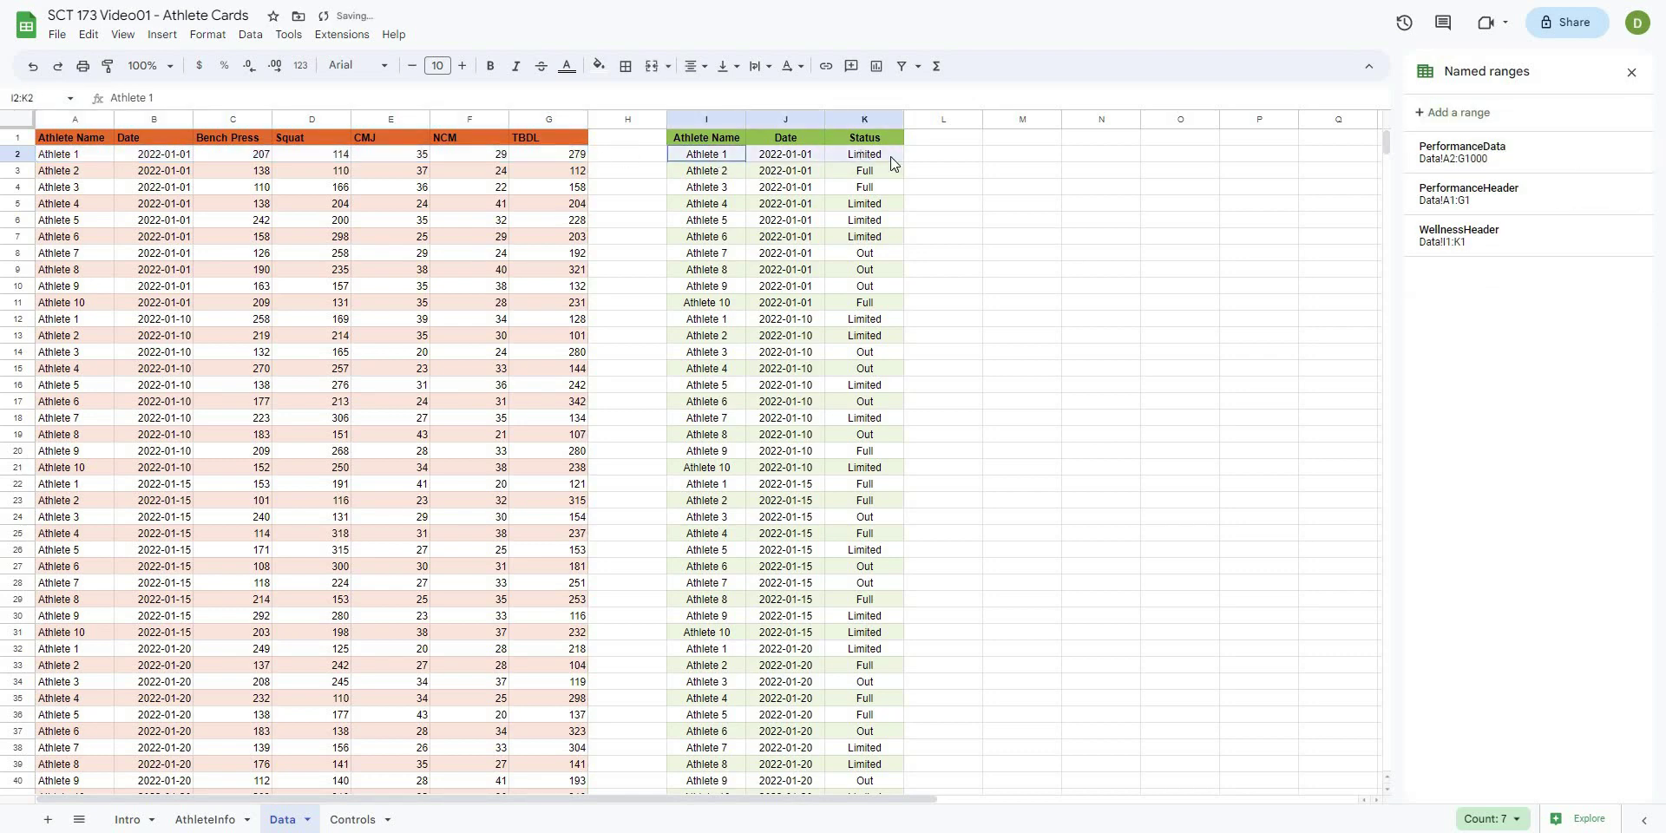
{"action": "left_click", "coordinate": [1453, 112]}
{"action": "left_click", "coordinate": [1502, 160]}
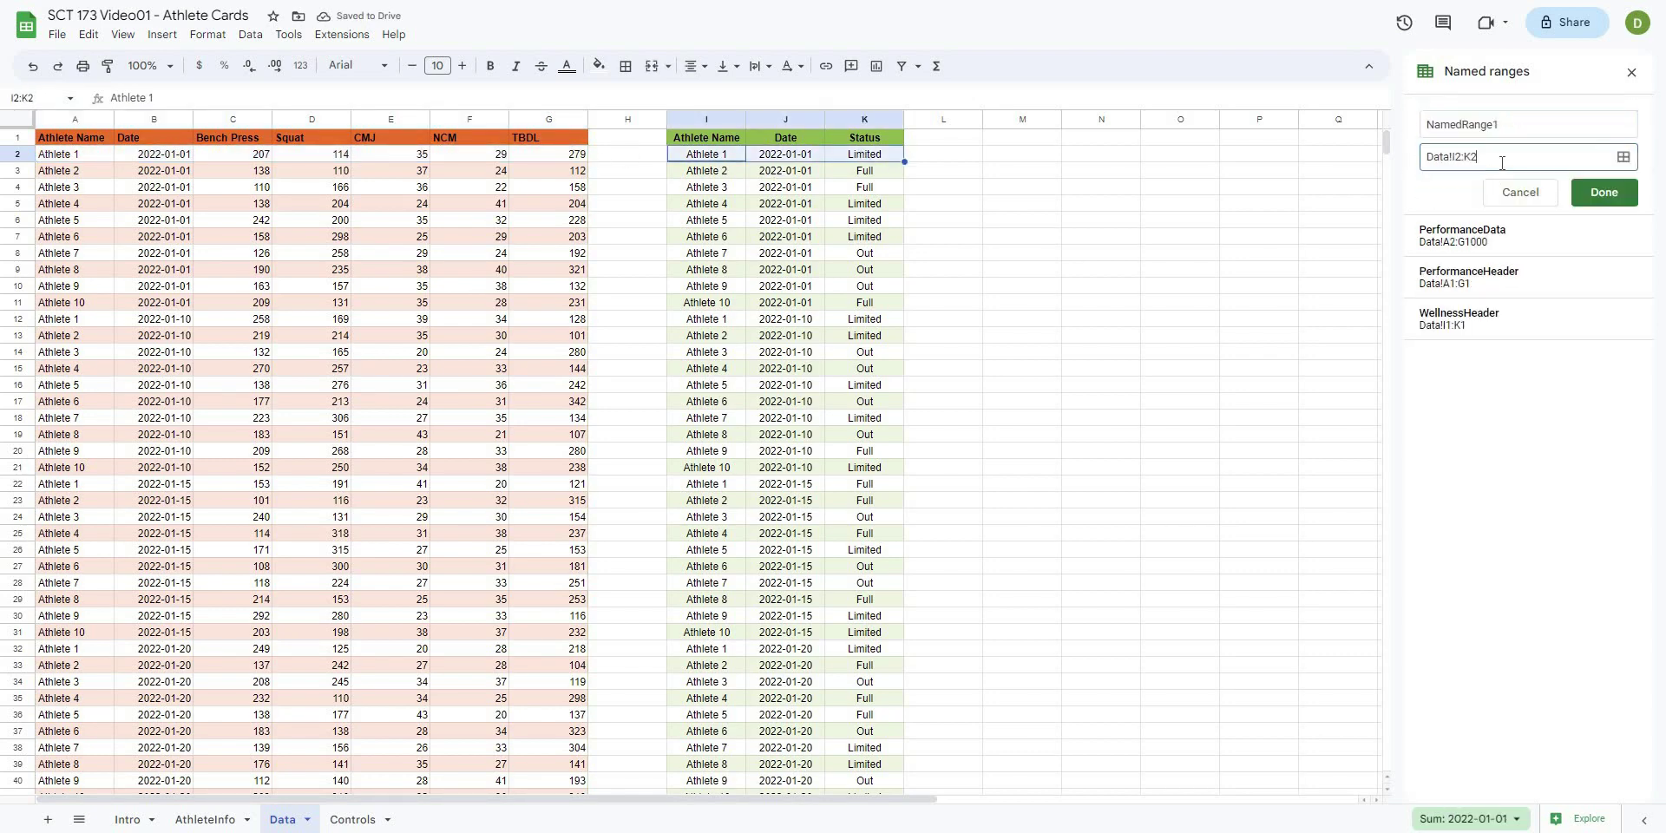
{"action": "key", "text": "BackSpace"}
{"action": "key", "text": "shift+Tab"}
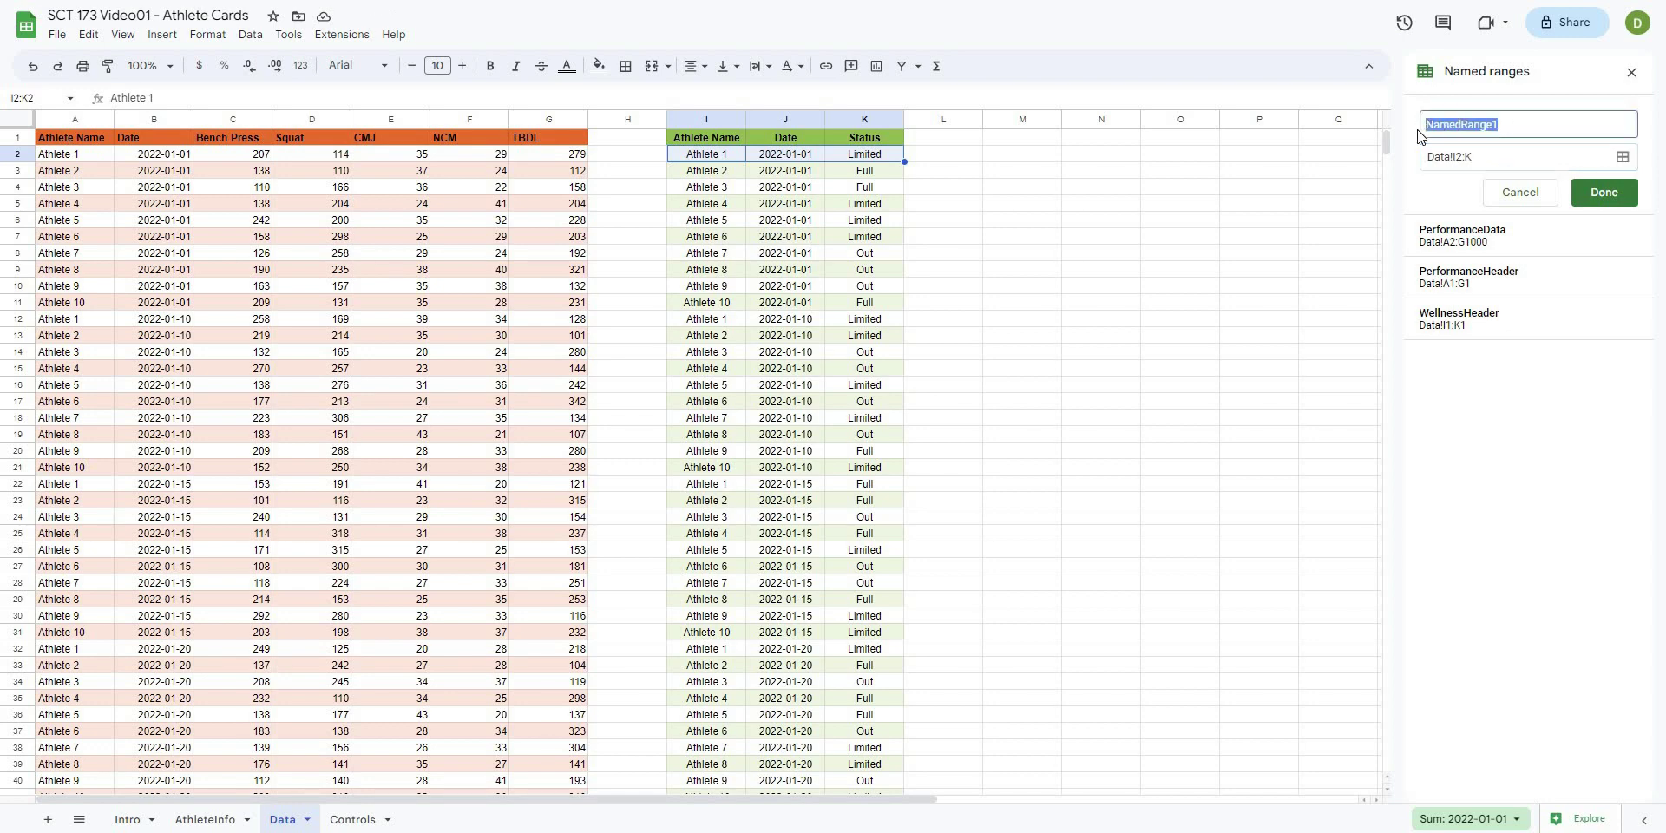
{"action": "type", "text": "WellnessData"}
{"action": "left_click", "coordinate": [1602, 191]}
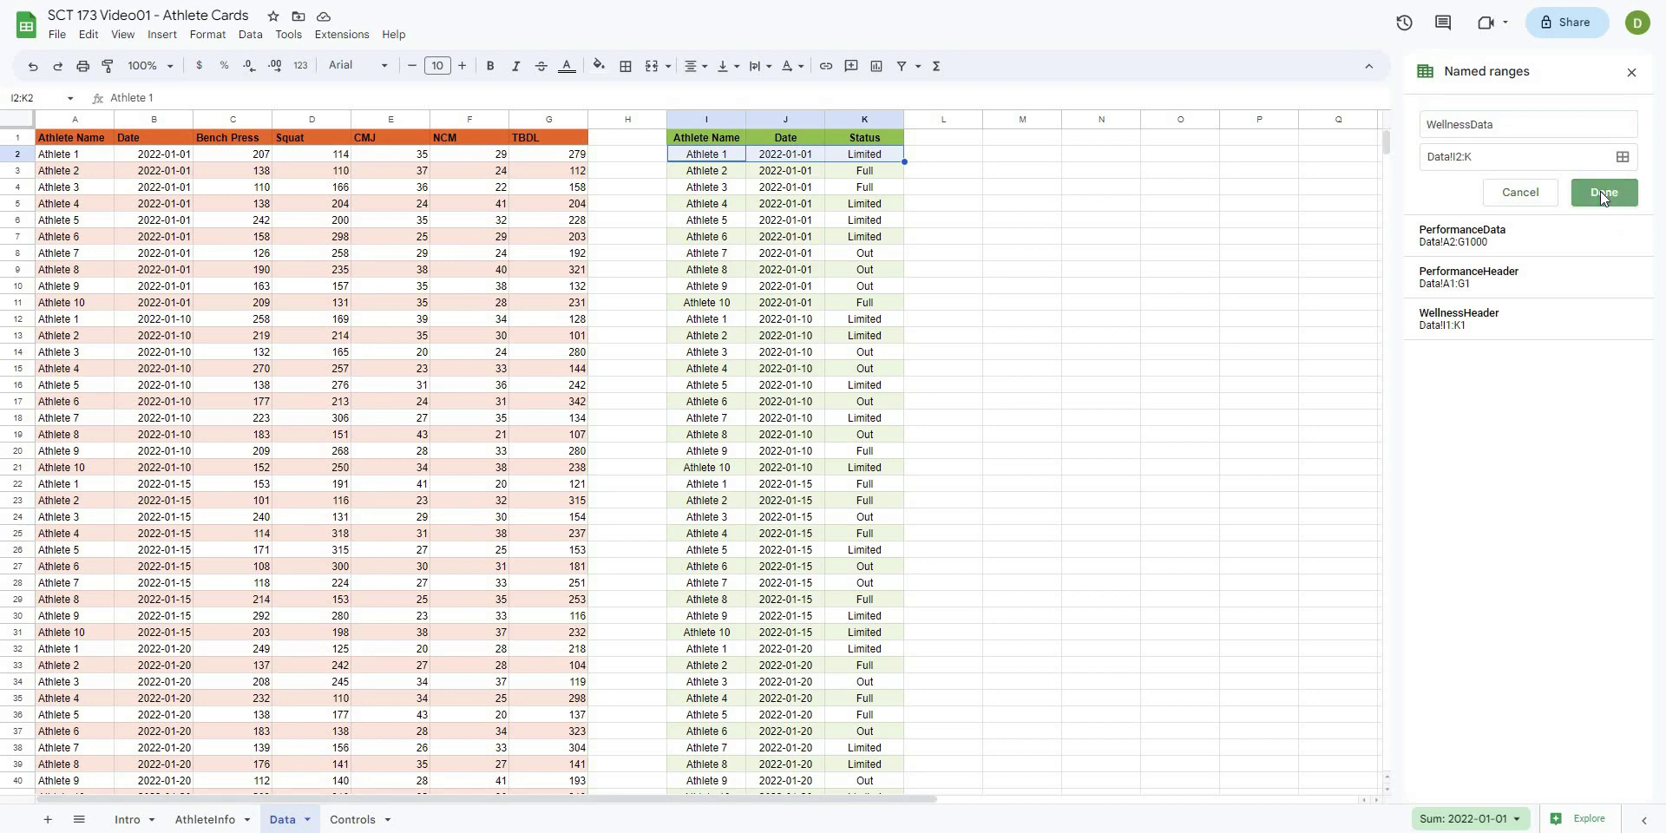
{"action": "left_click", "coordinate": [1185, 256]}
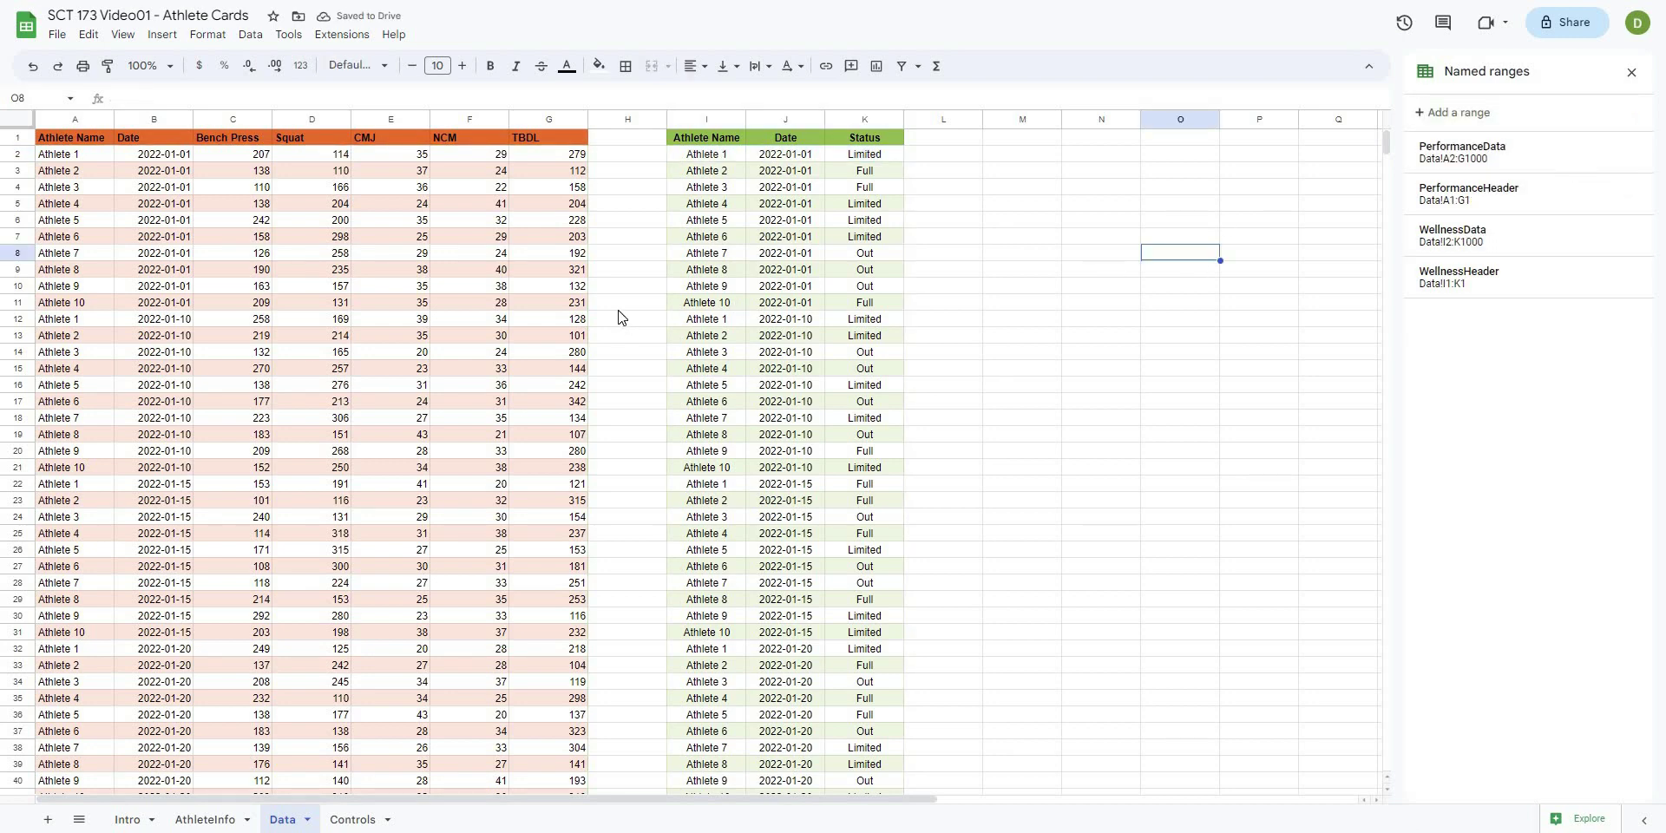
- Look over the performance data block, then go to the Controls sheet
{"action": "left_click", "coordinate": [291, 319]}
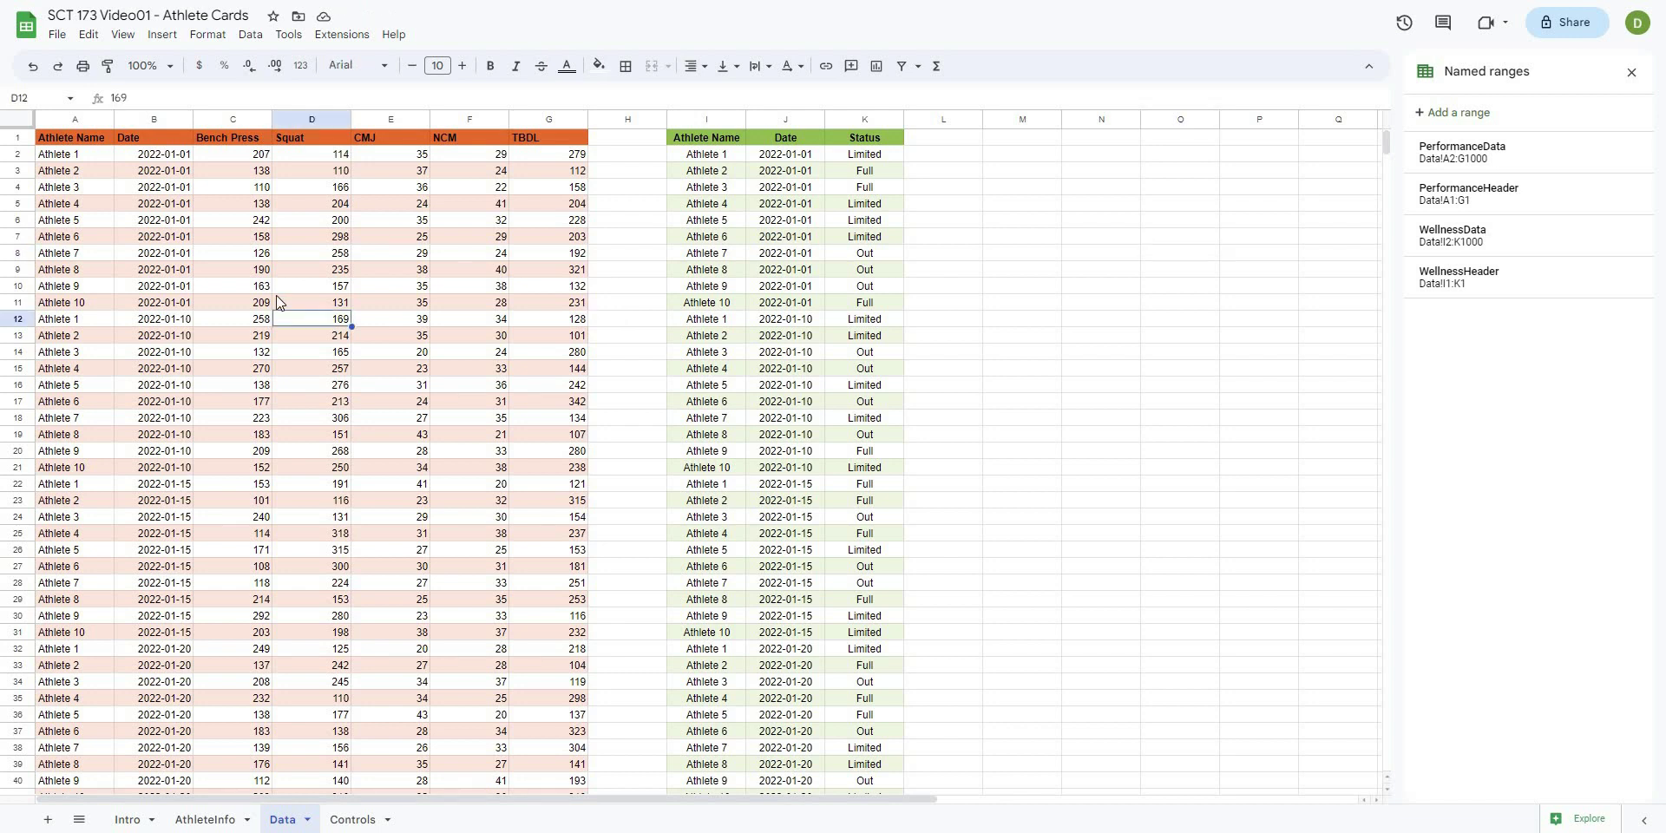
{"action": "left_click_drag", "start_coordinate": [101, 155], "coordinate": [486, 468]}
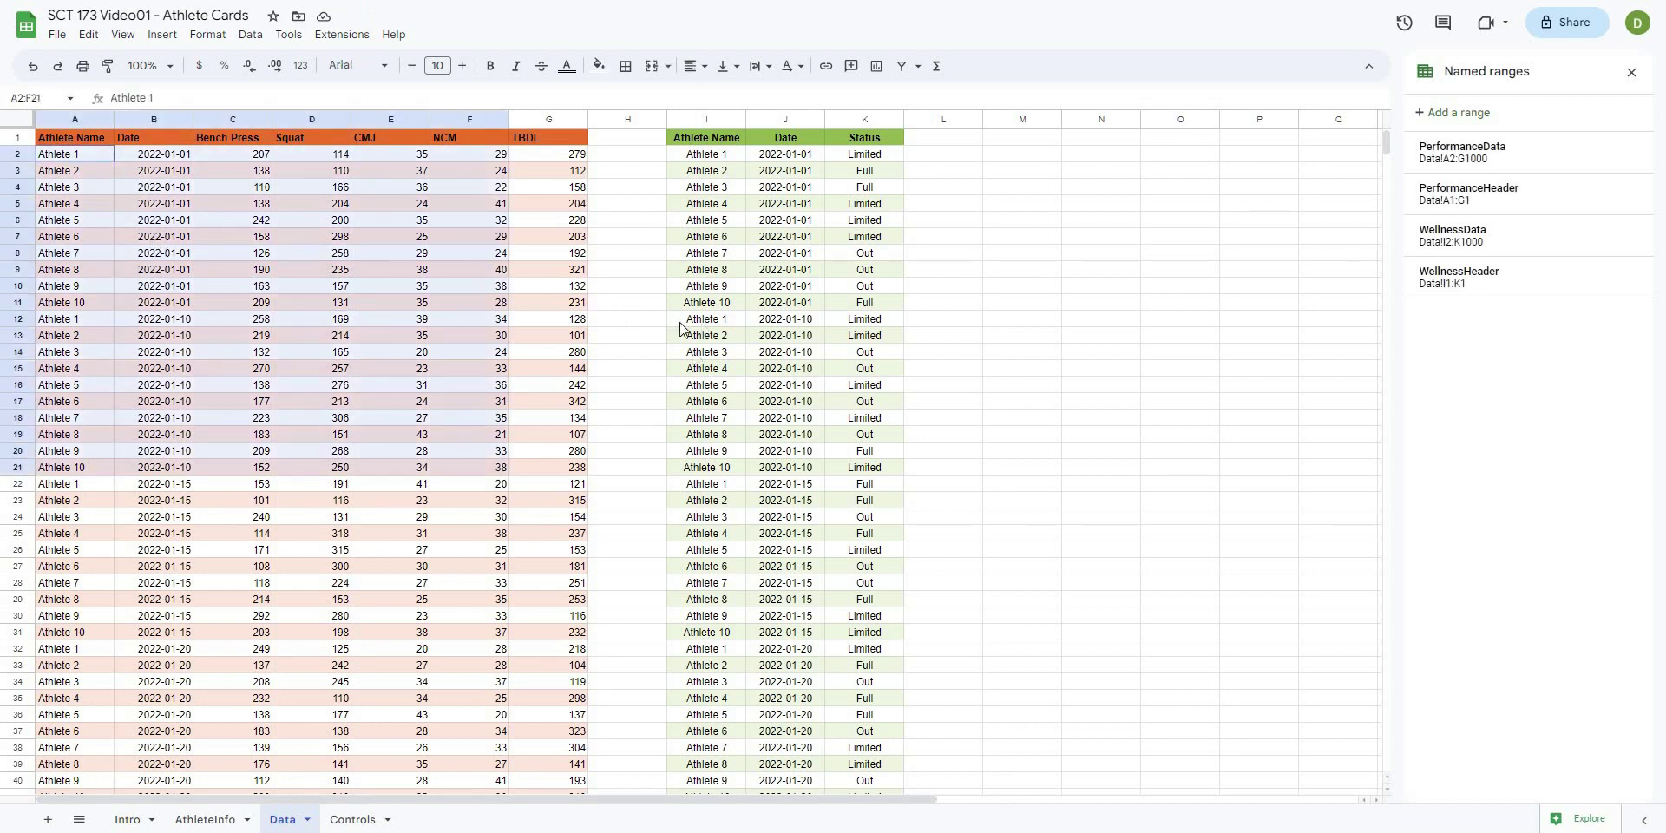
{"action": "left_click", "coordinate": [657, 325]}
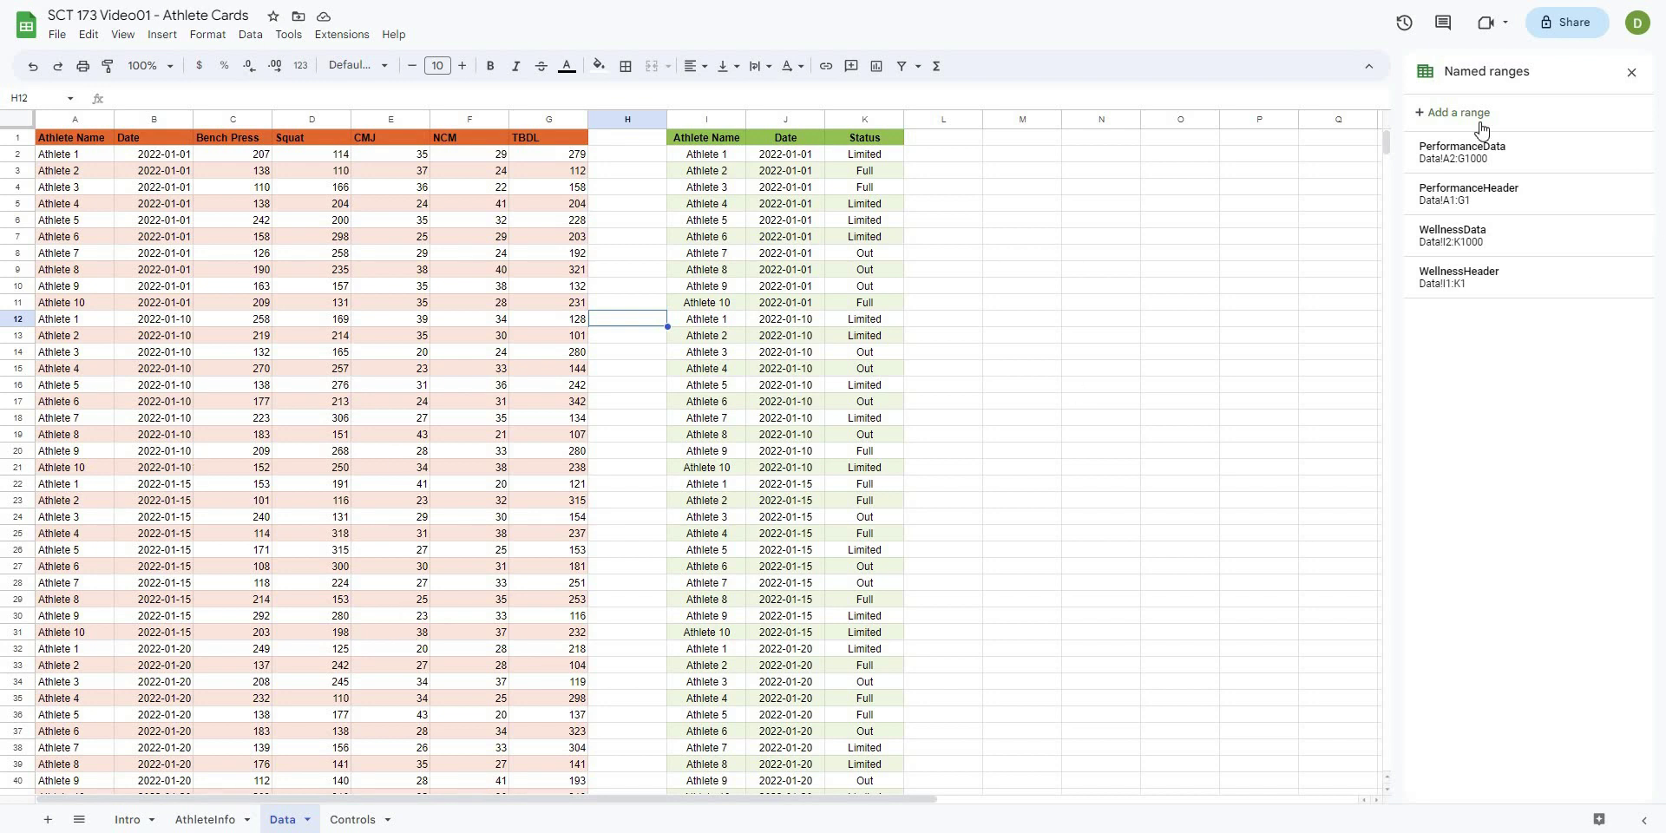
{"action": "left_click", "coordinate": [70, 141]}
{"action": "left_click_drag", "start_coordinate": [87, 155], "coordinate": [427, 512]}
{"action": "left_click", "coordinate": [626, 370]}
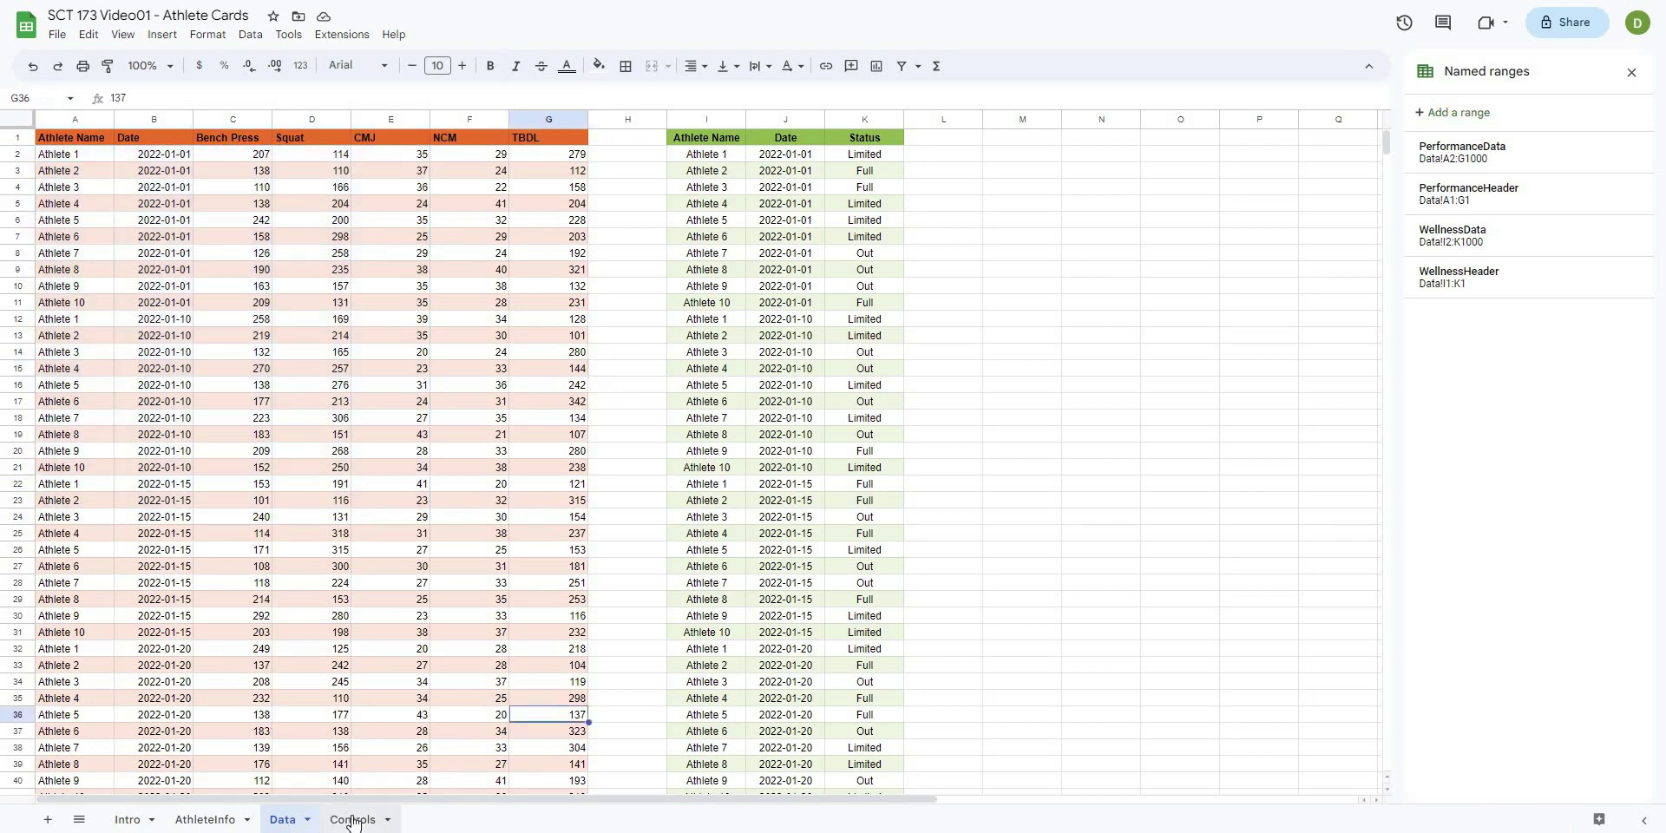
{"action": "left_click", "coordinate": [325, 820]}
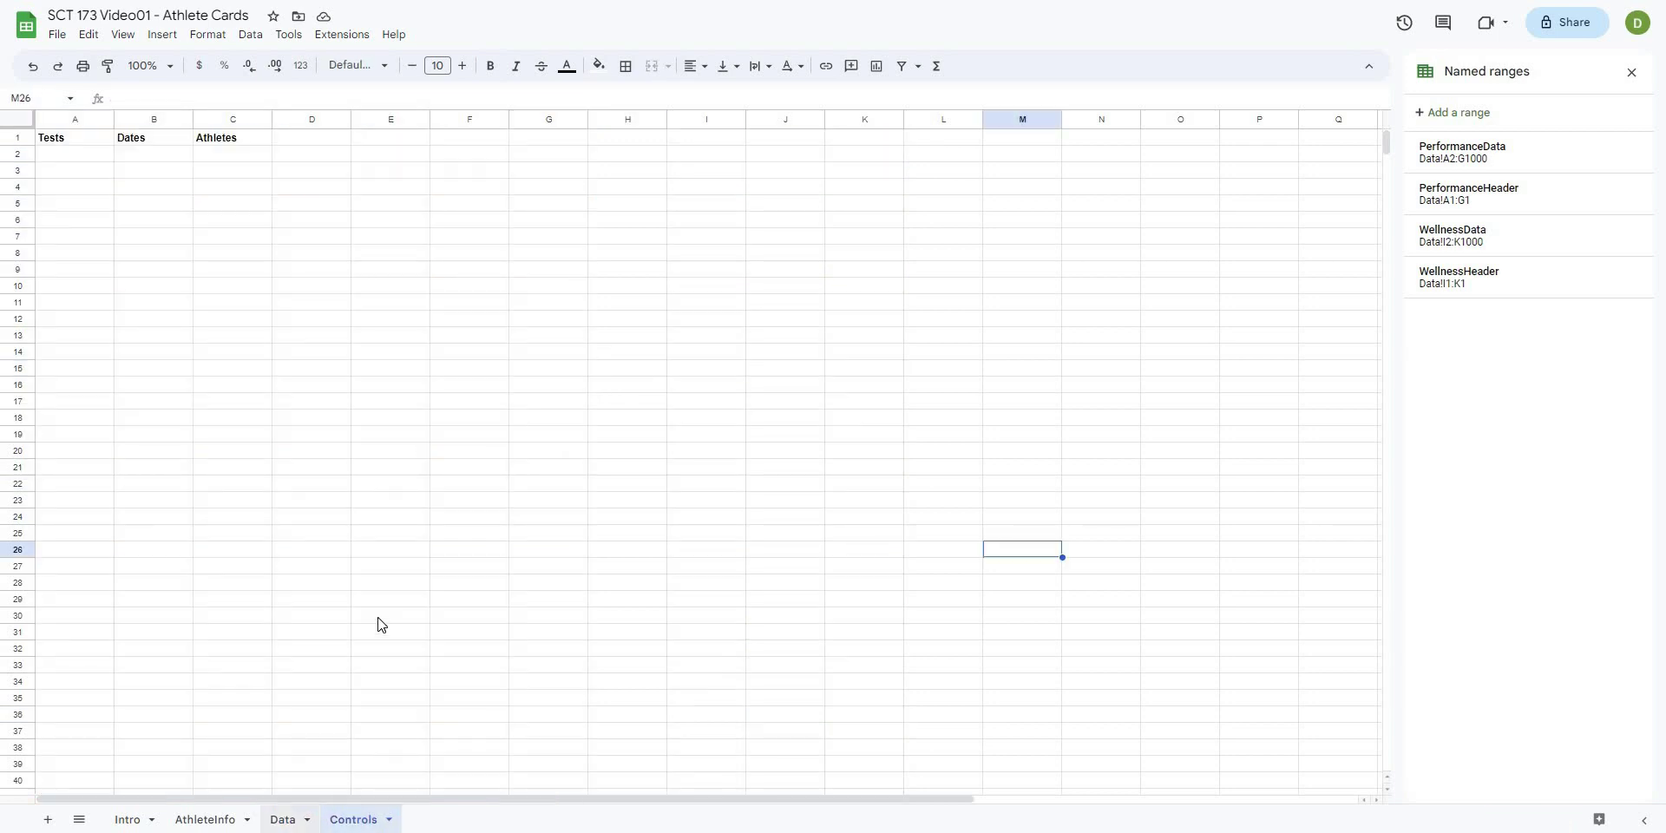
- Enter =transpose(unique(PerformanceHeader)) in Controls A2 to spill the test names down column A
{"action": "left_click", "coordinate": [74, 167]}
{"action": "left_click", "coordinate": [72, 159]}
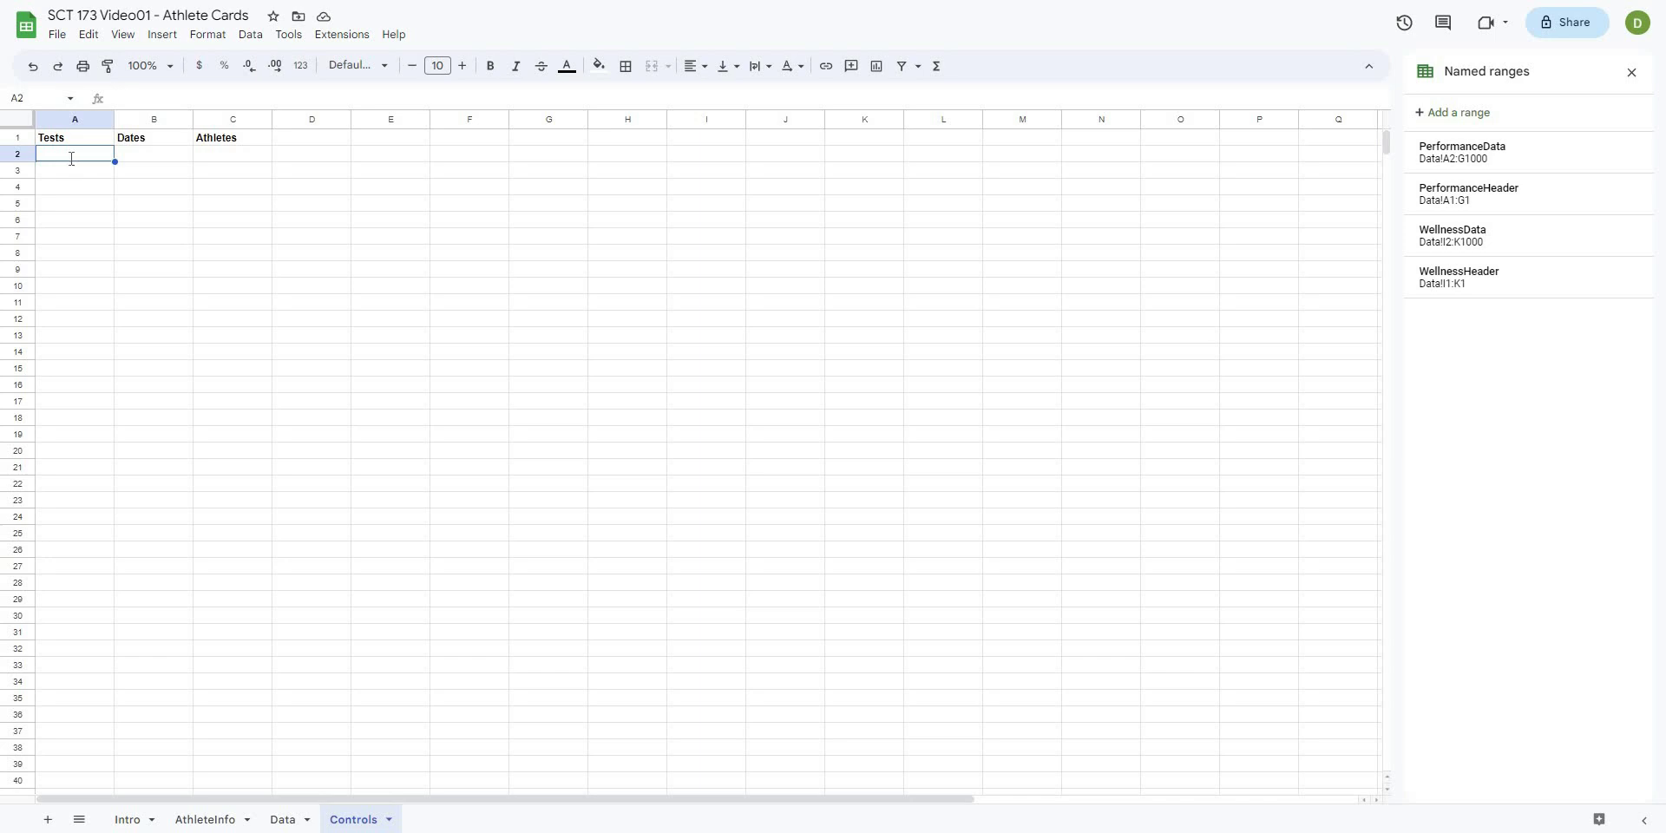
{"action": "type", "text": "=tran"}
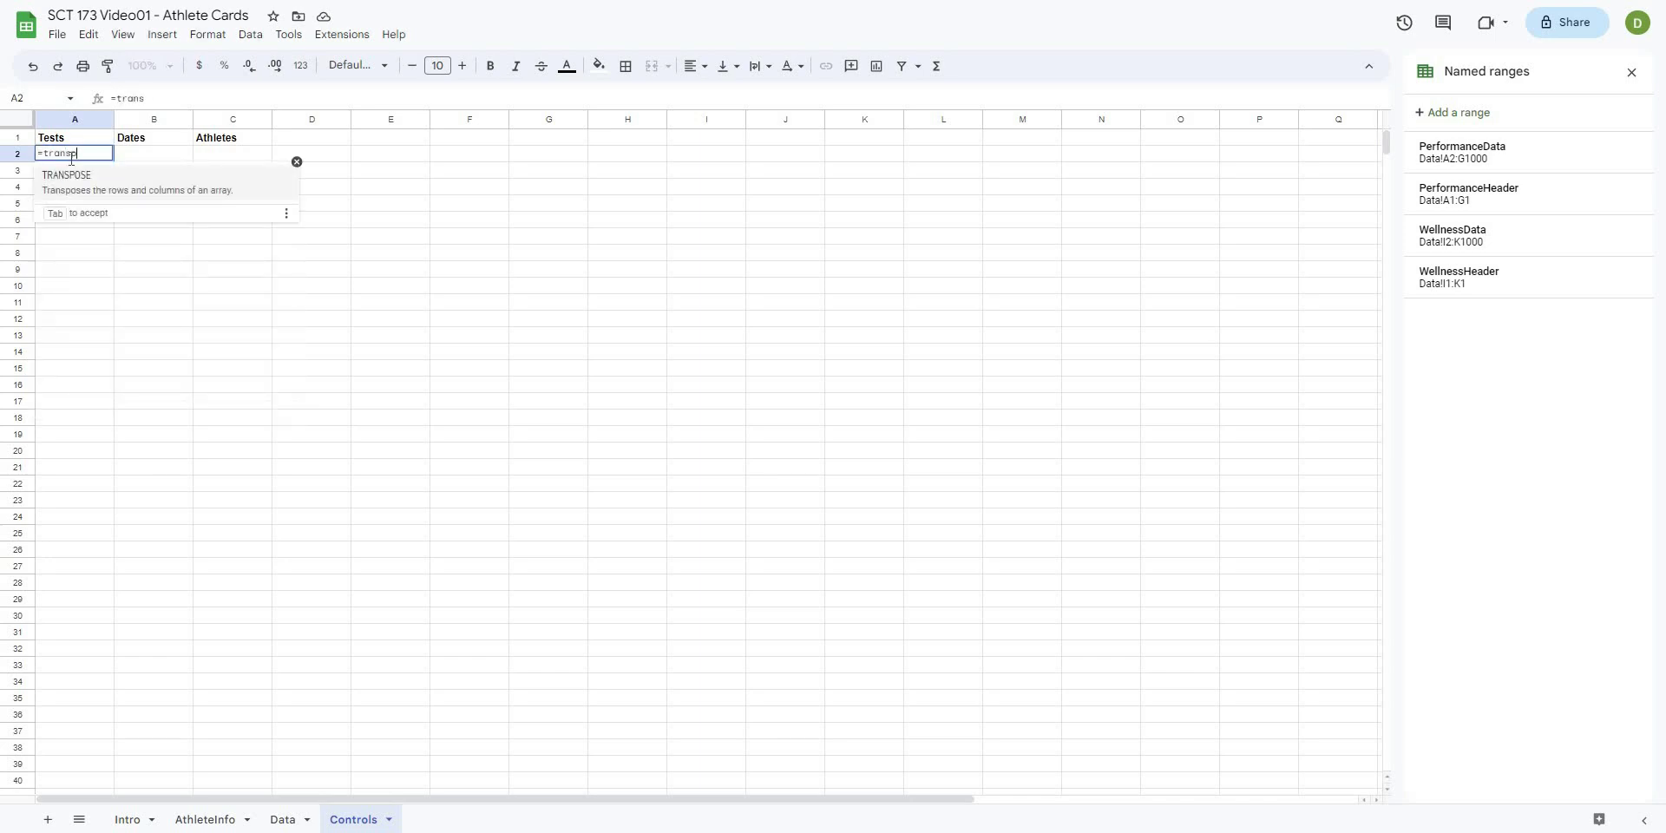
{"action": "type", "text": "spose(unique("}
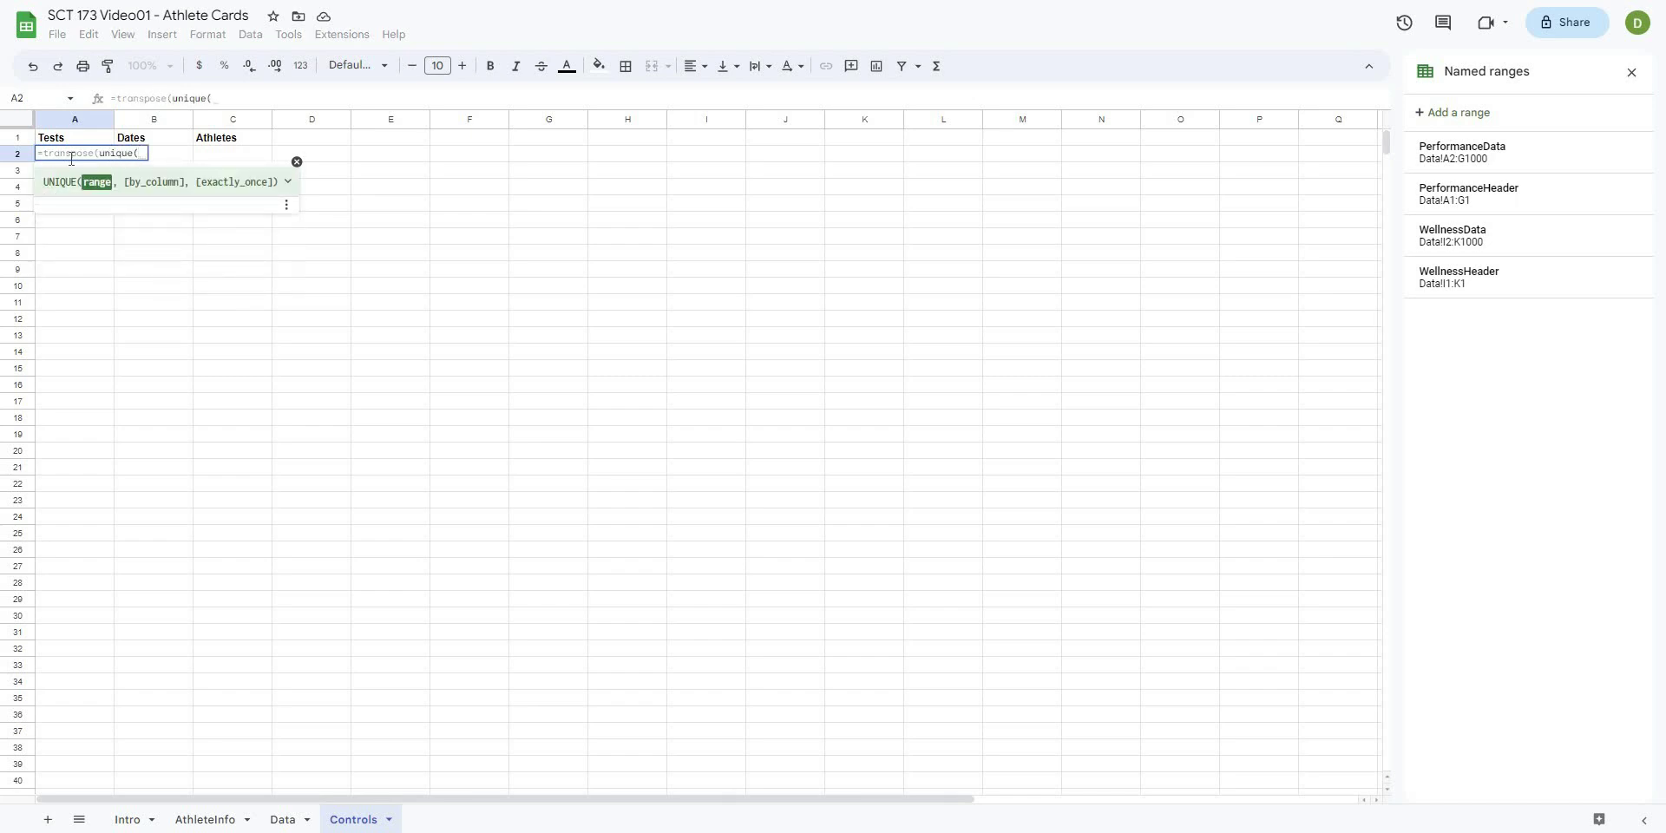
{"action": "type", "text": "performancehear"}
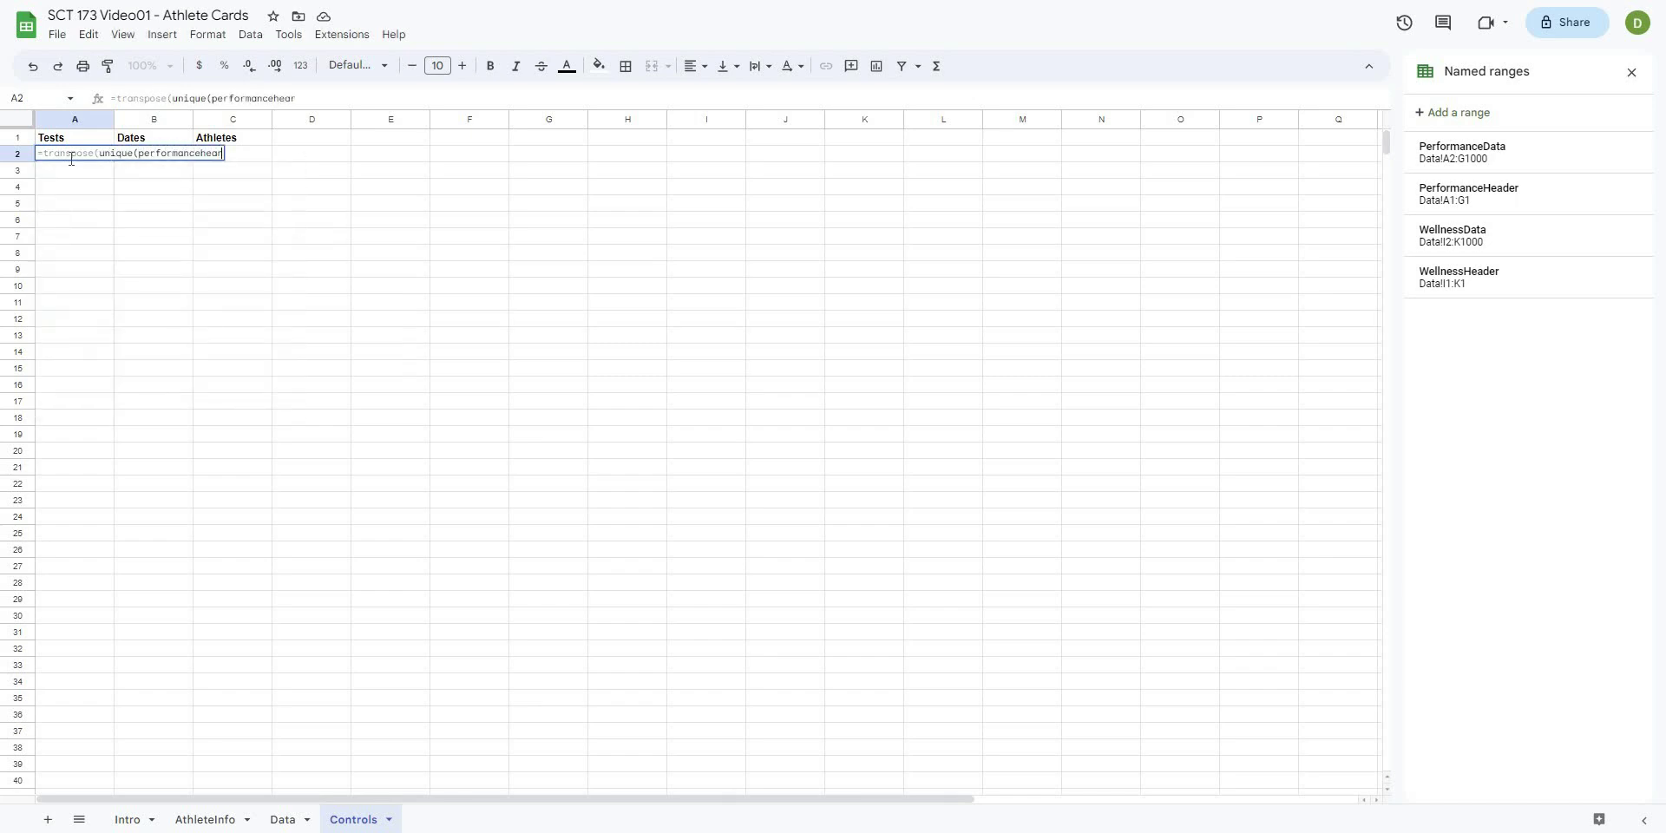
{"action": "key", "text": "BackSpace"}
{"action": "type", "text": "der))"}
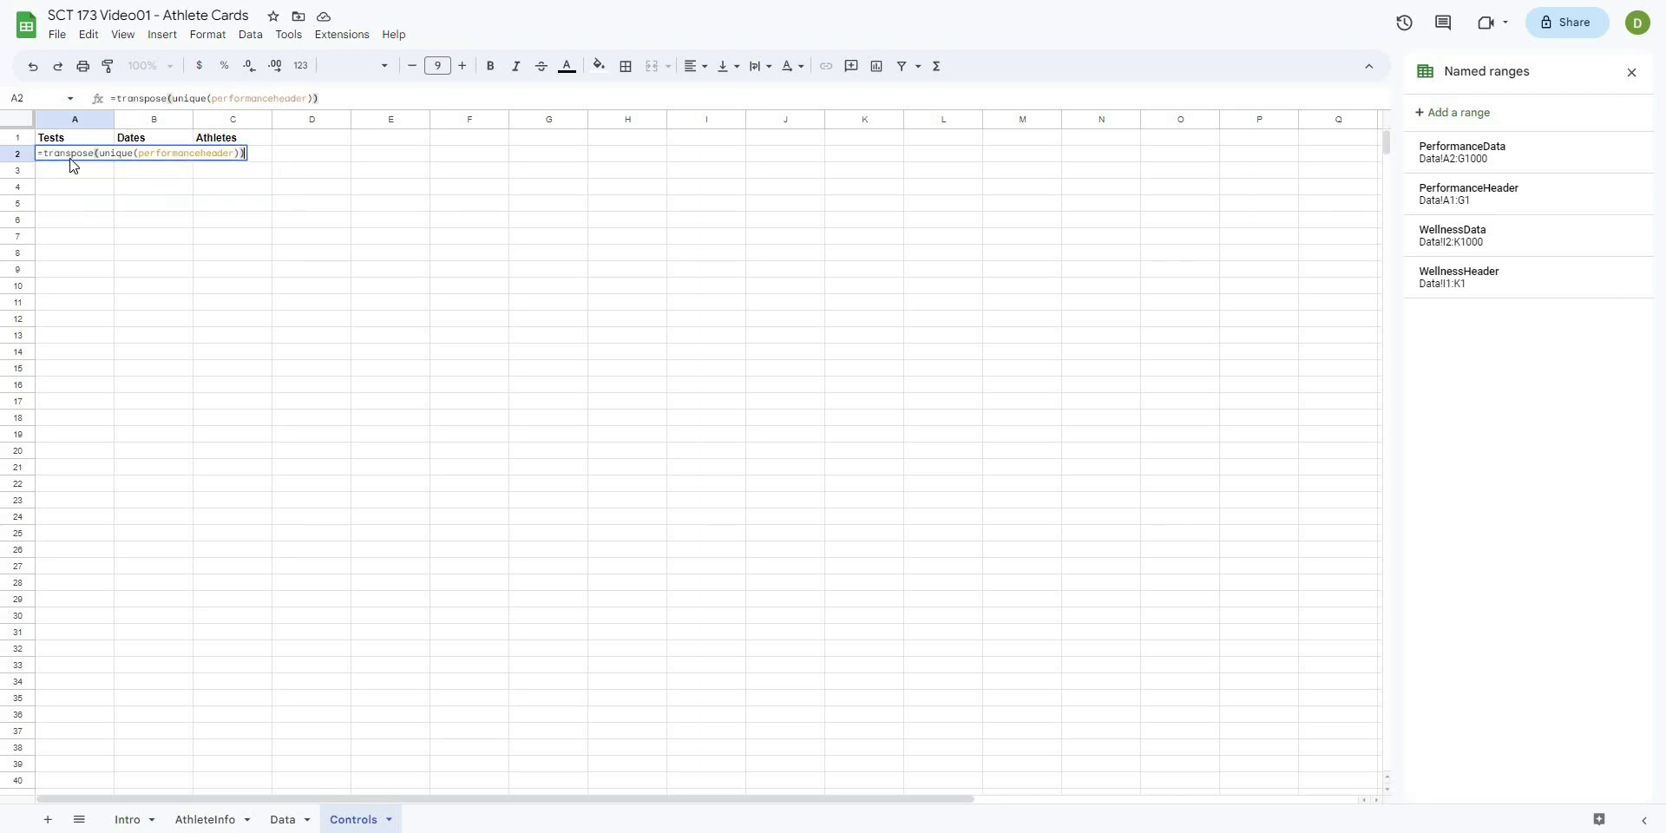
{"action": "key", "text": "Return"}
{"action": "left_click", "coordinate": [226, 261]}
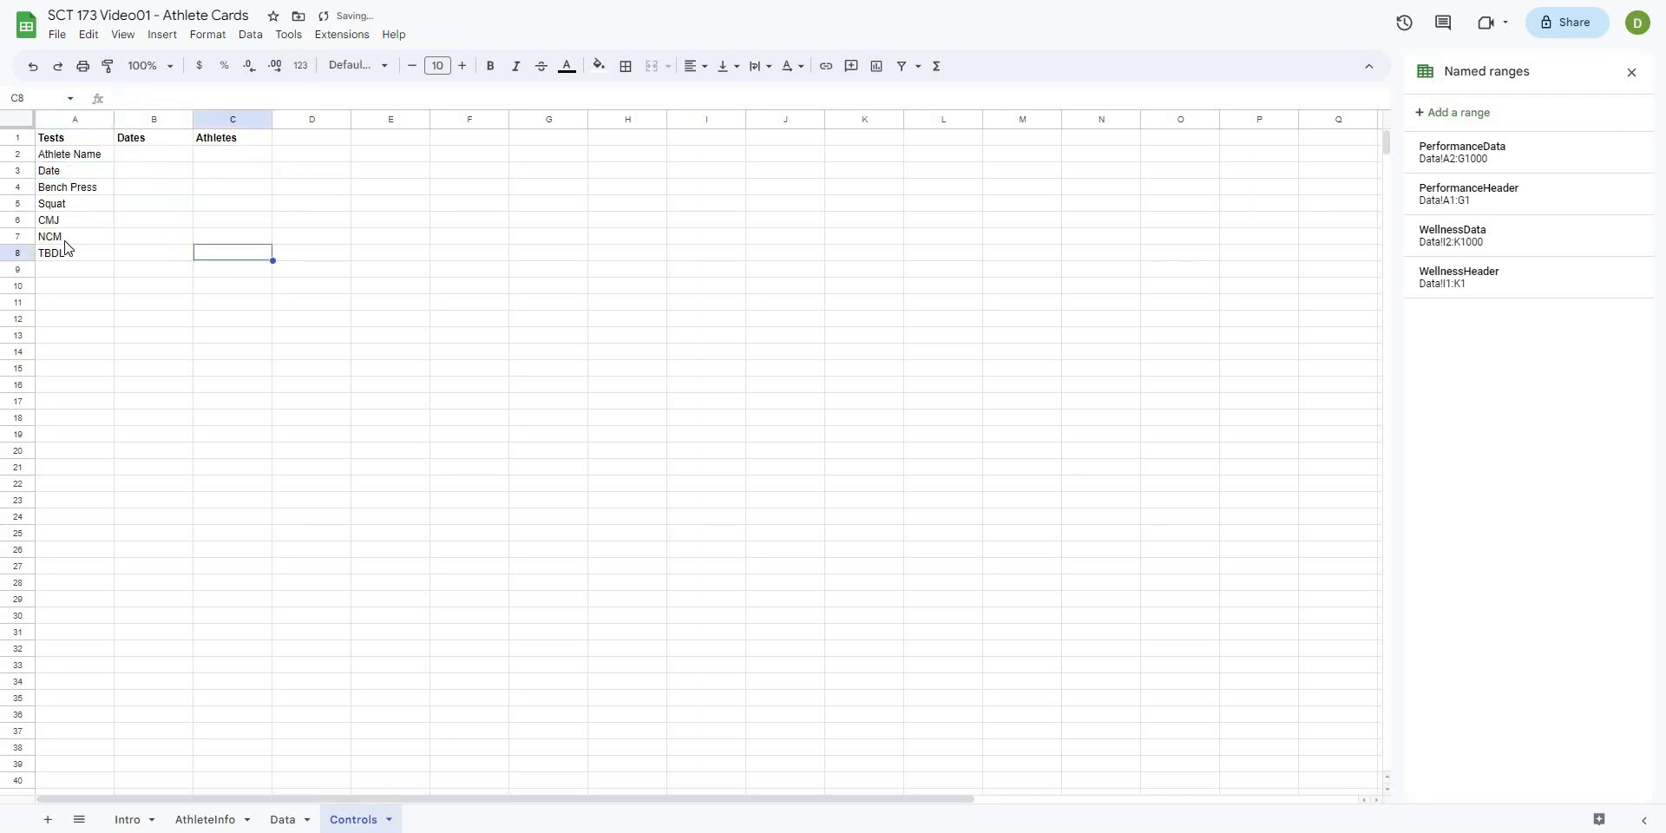
{"action": "left_click_drag", "start_coordinate": [65, 154], "coordinate": [63, 249]}
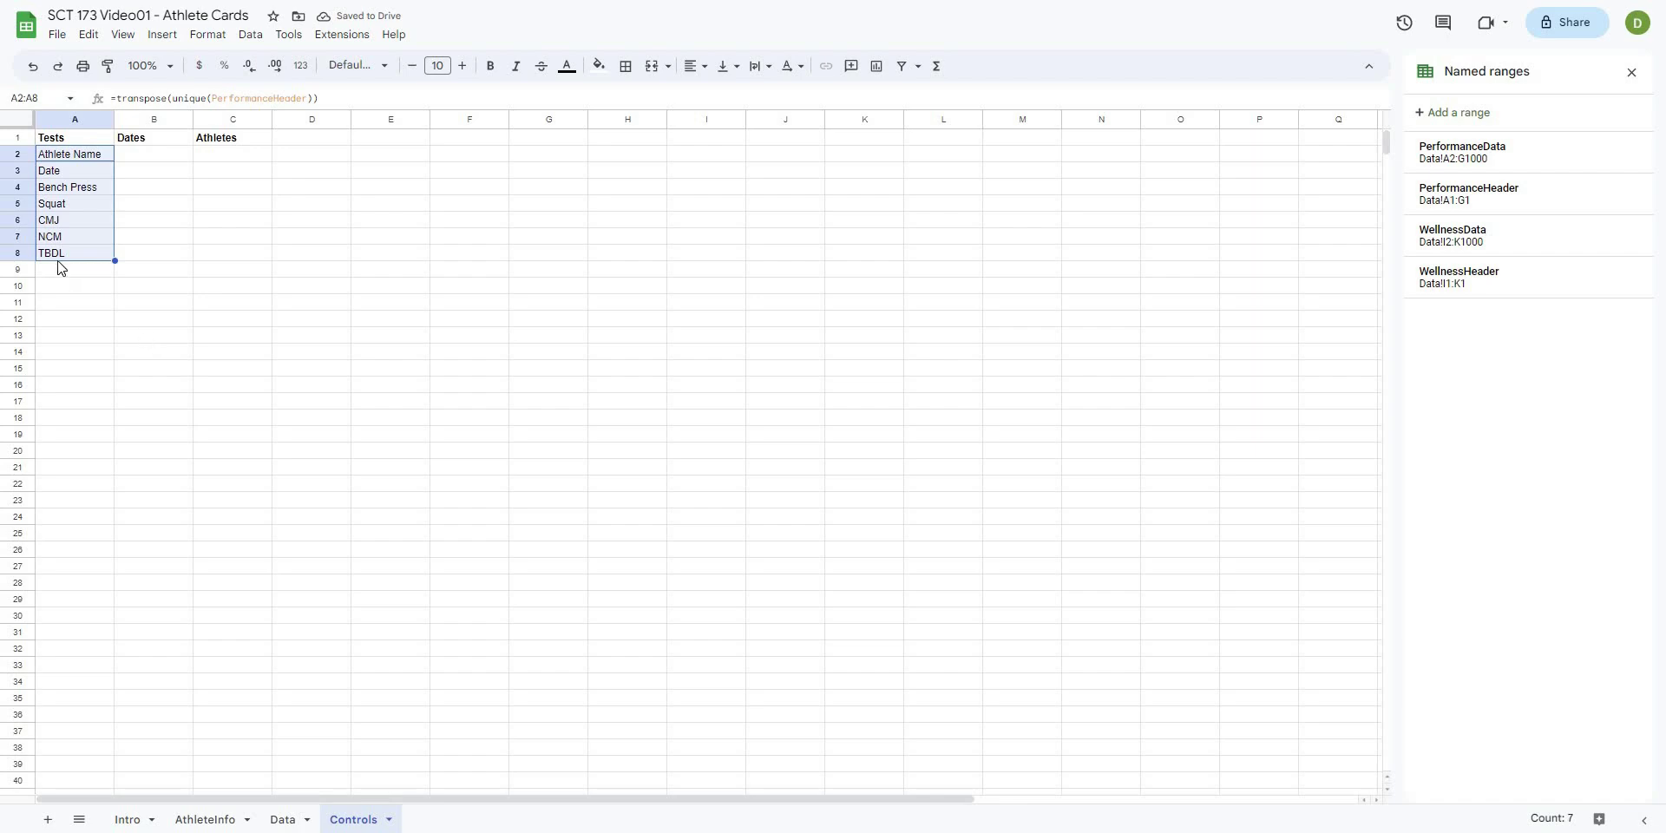
{"action": "left_click_drag", "start_coordinate": [58, 156], "coordinate": [59, 261]}
{"action": "left_click", "coordinate": [278, 351]}
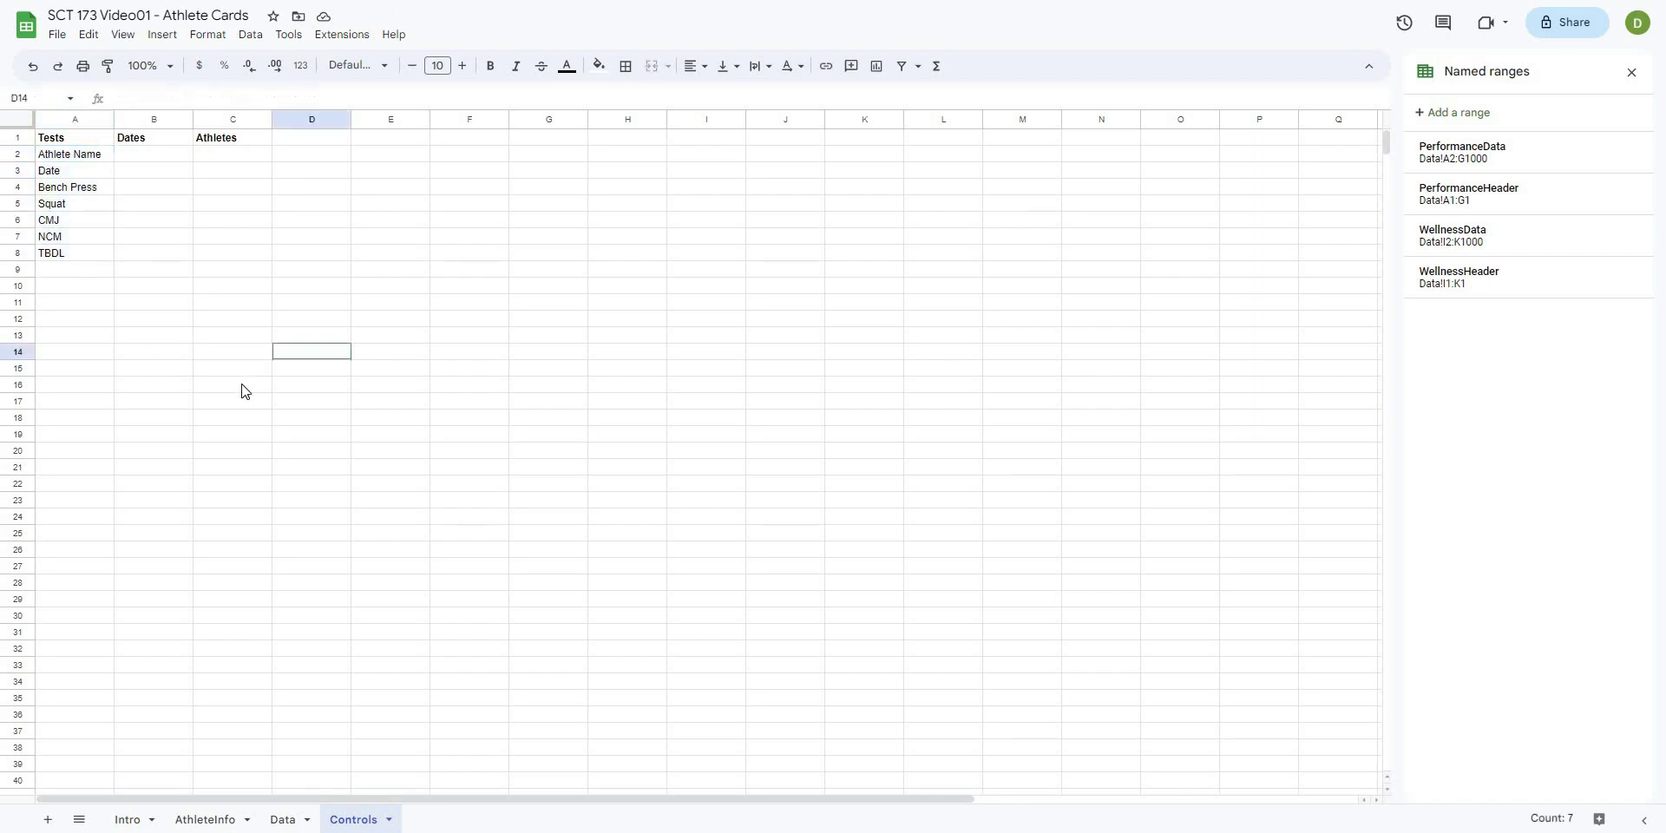
- Insert a '40m Time' column at D in the Data sheet, before Squat
{"action": "left_click", "coordinate": [285, 819]}
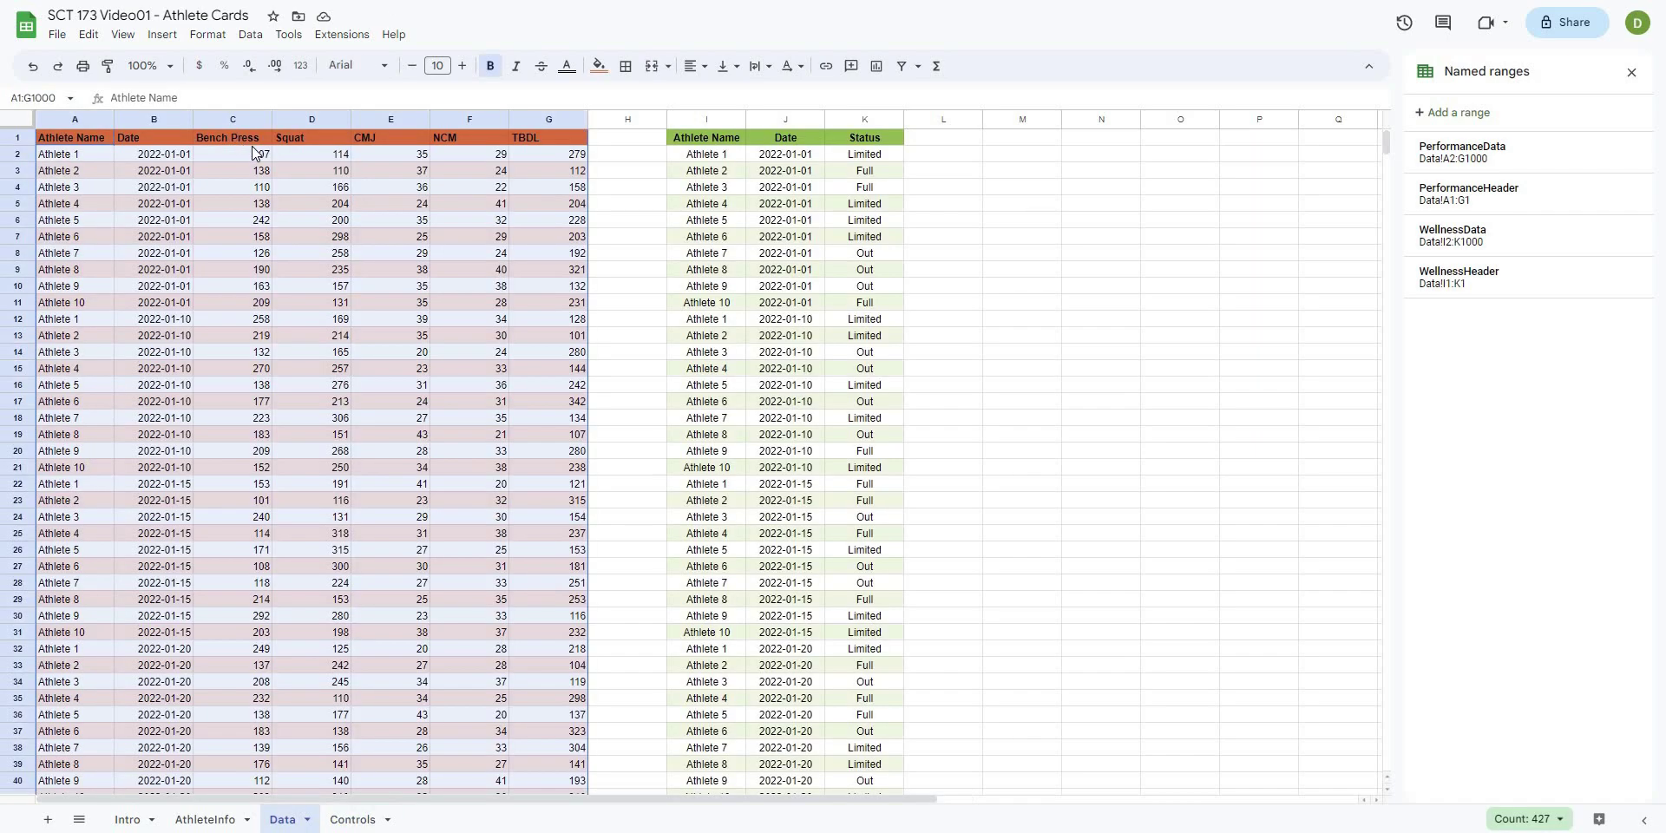
{"action": "left_click", "coordinate": [299, 118]}
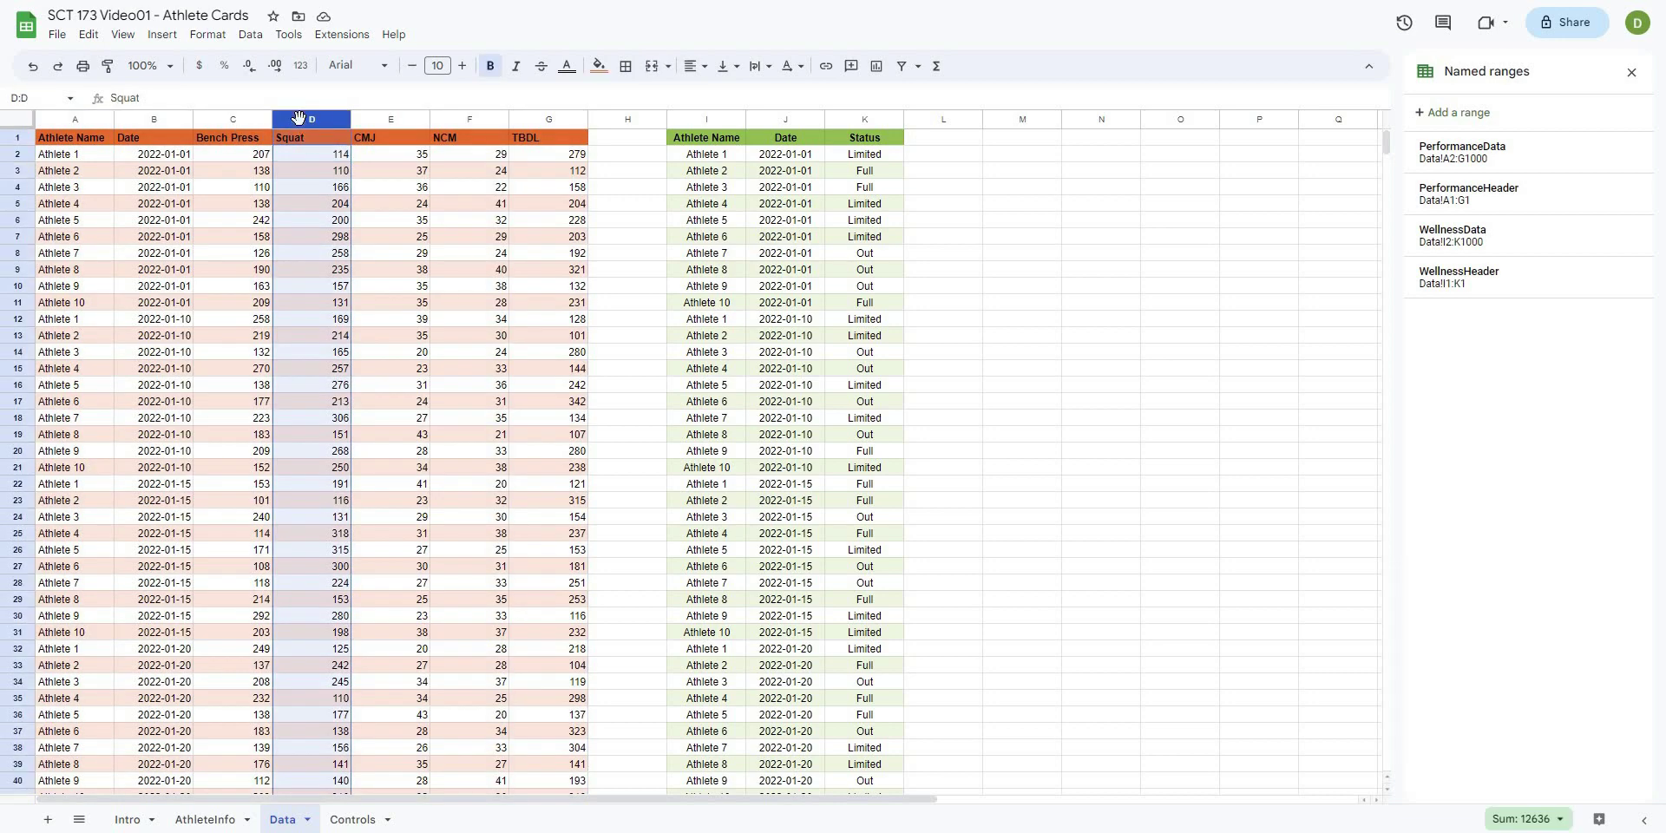
{"action": "right_click", "coordinate": [297, 119]}
{"action": "left_click", "coordinate": [354, 251]}
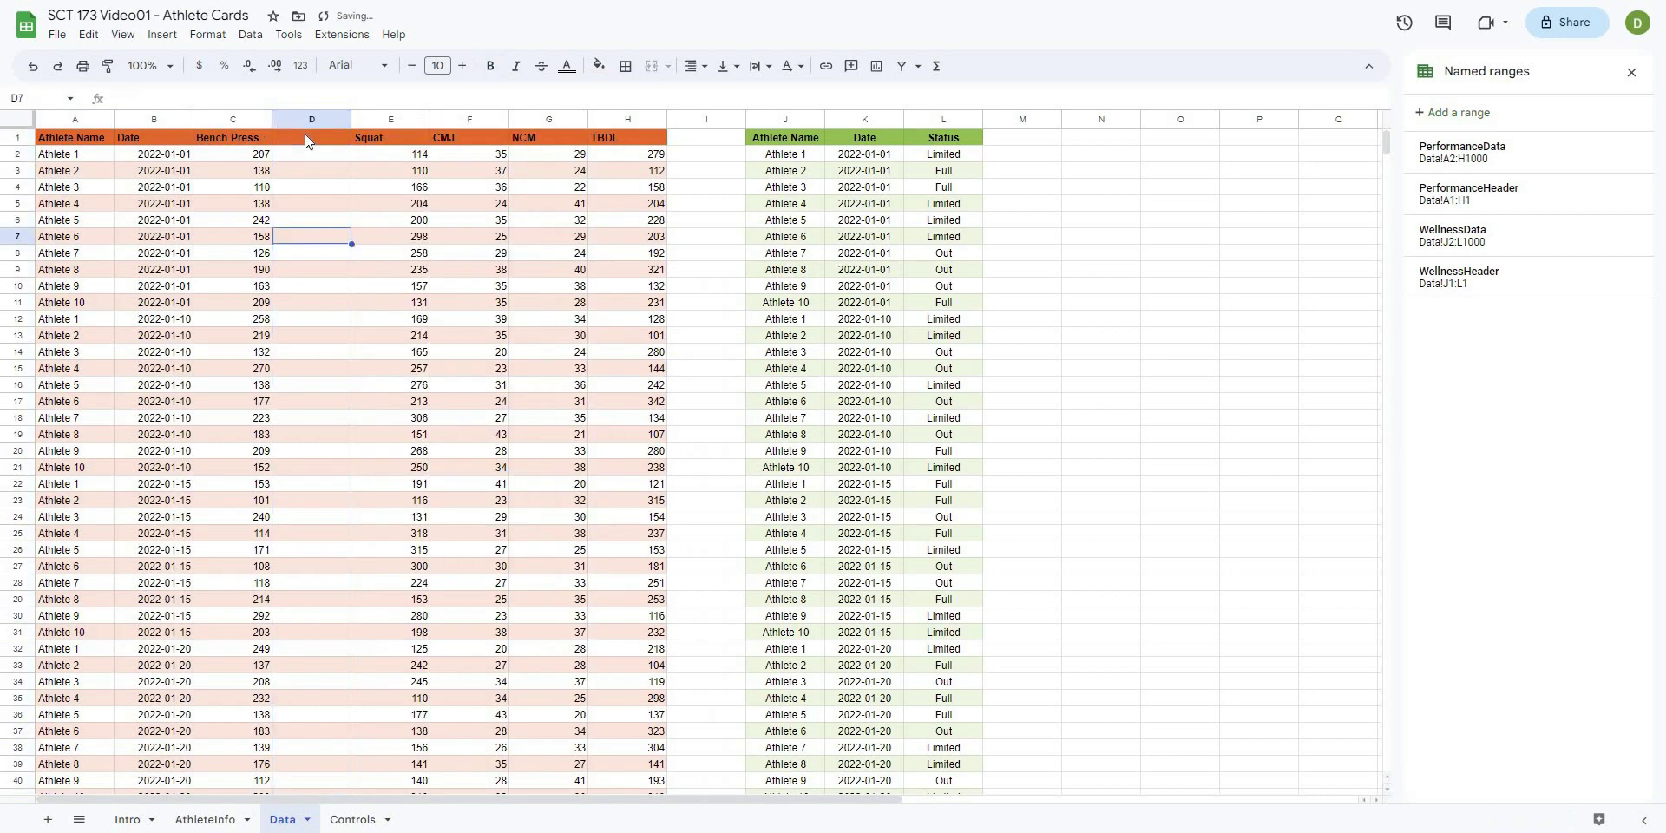
{"action": "left_click", "coordinate": [321, 139]}
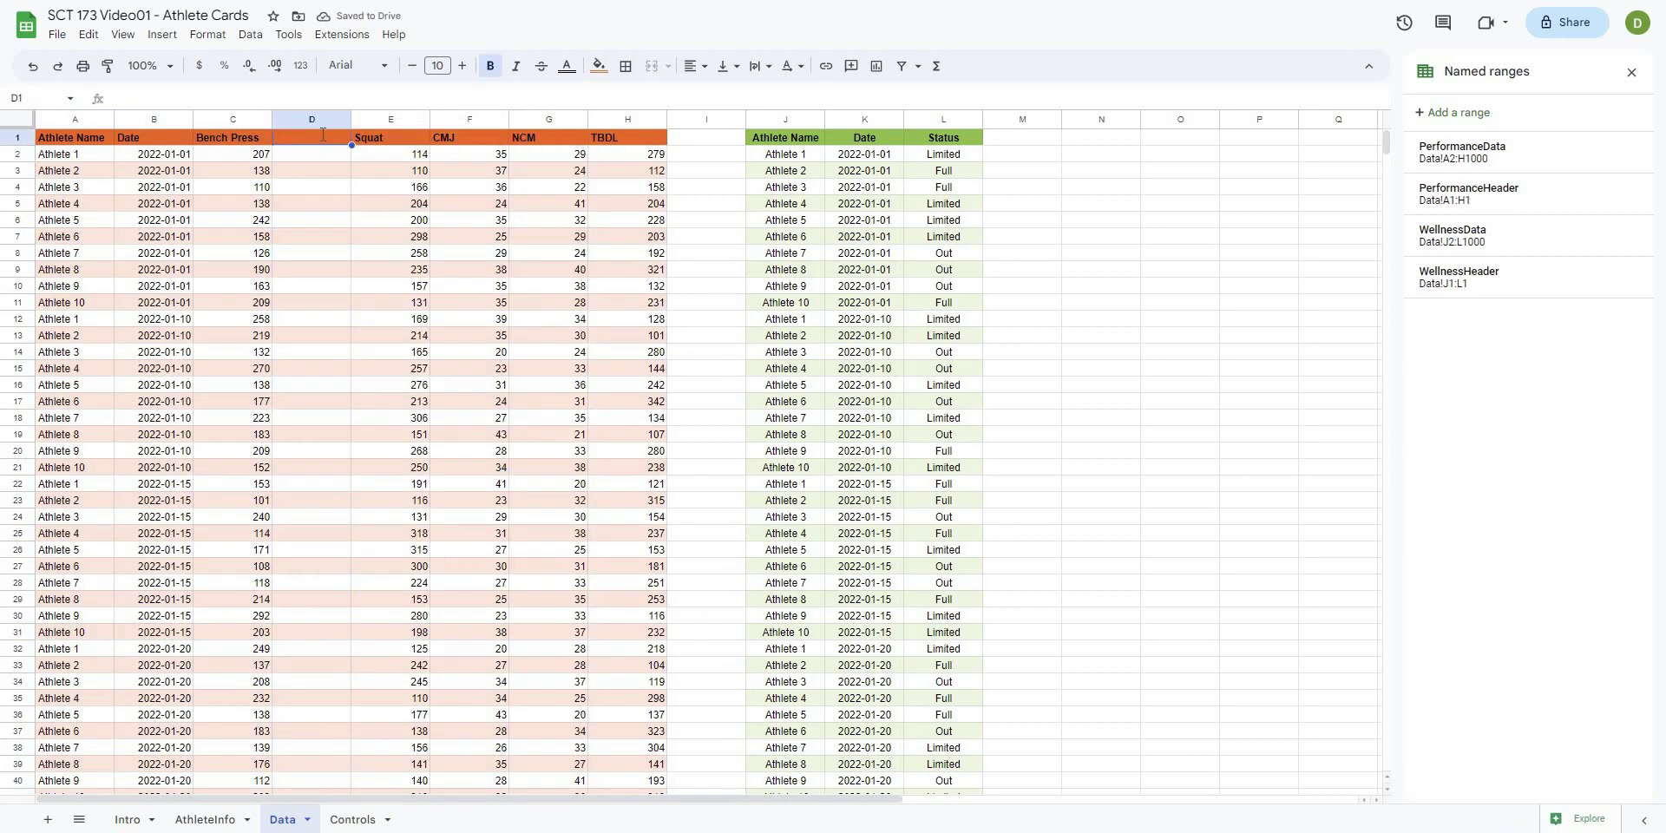
{"action": "type", "text": "40m Time"}
{"action": "key", "text": "Return"}
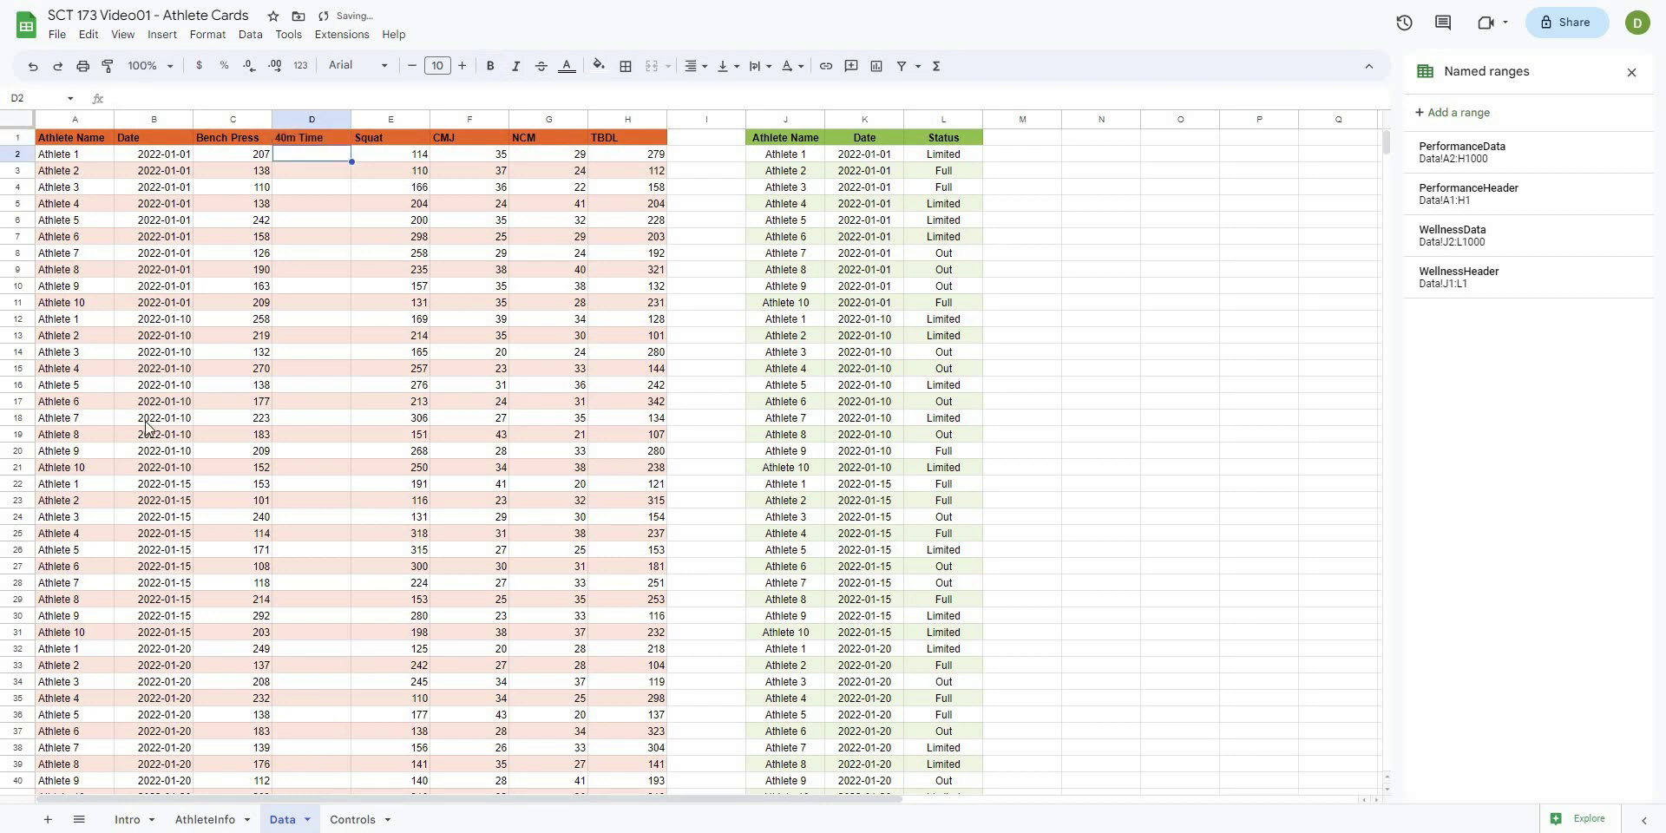
- Confirm 40m Time now appears in the Controls test list, then return to Data
{"action": "left_click", "coordinate": [353, 820]}
{"action": "left_click", "coordinate": [54, 203]}
{"action": "left_click", "coordinate": [212, 382]}
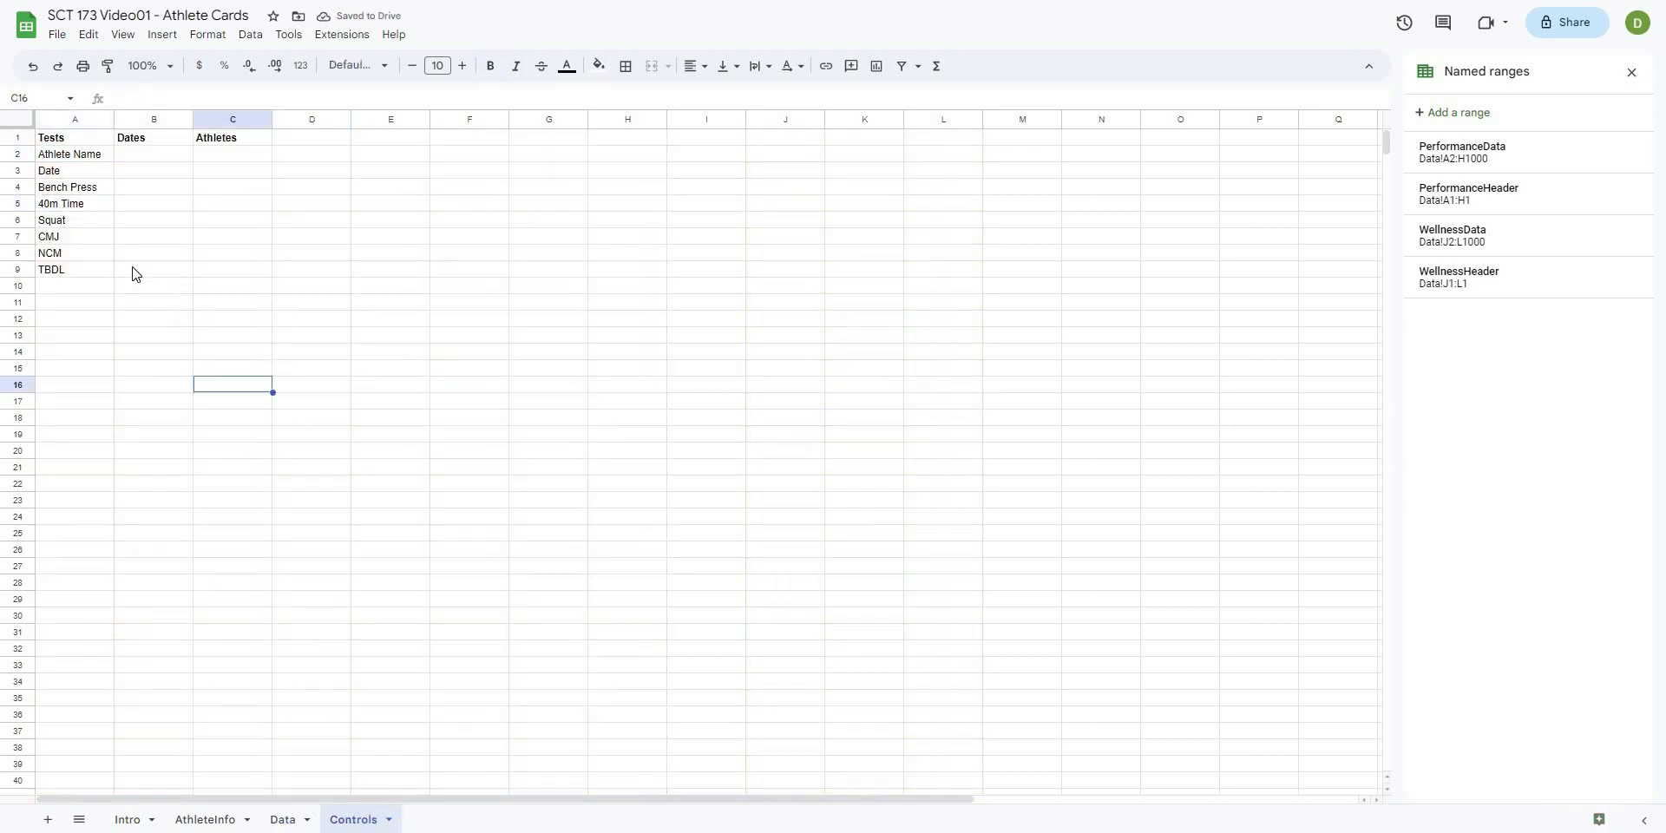
{"action": "left_click", "coordinate": [78, 206]}
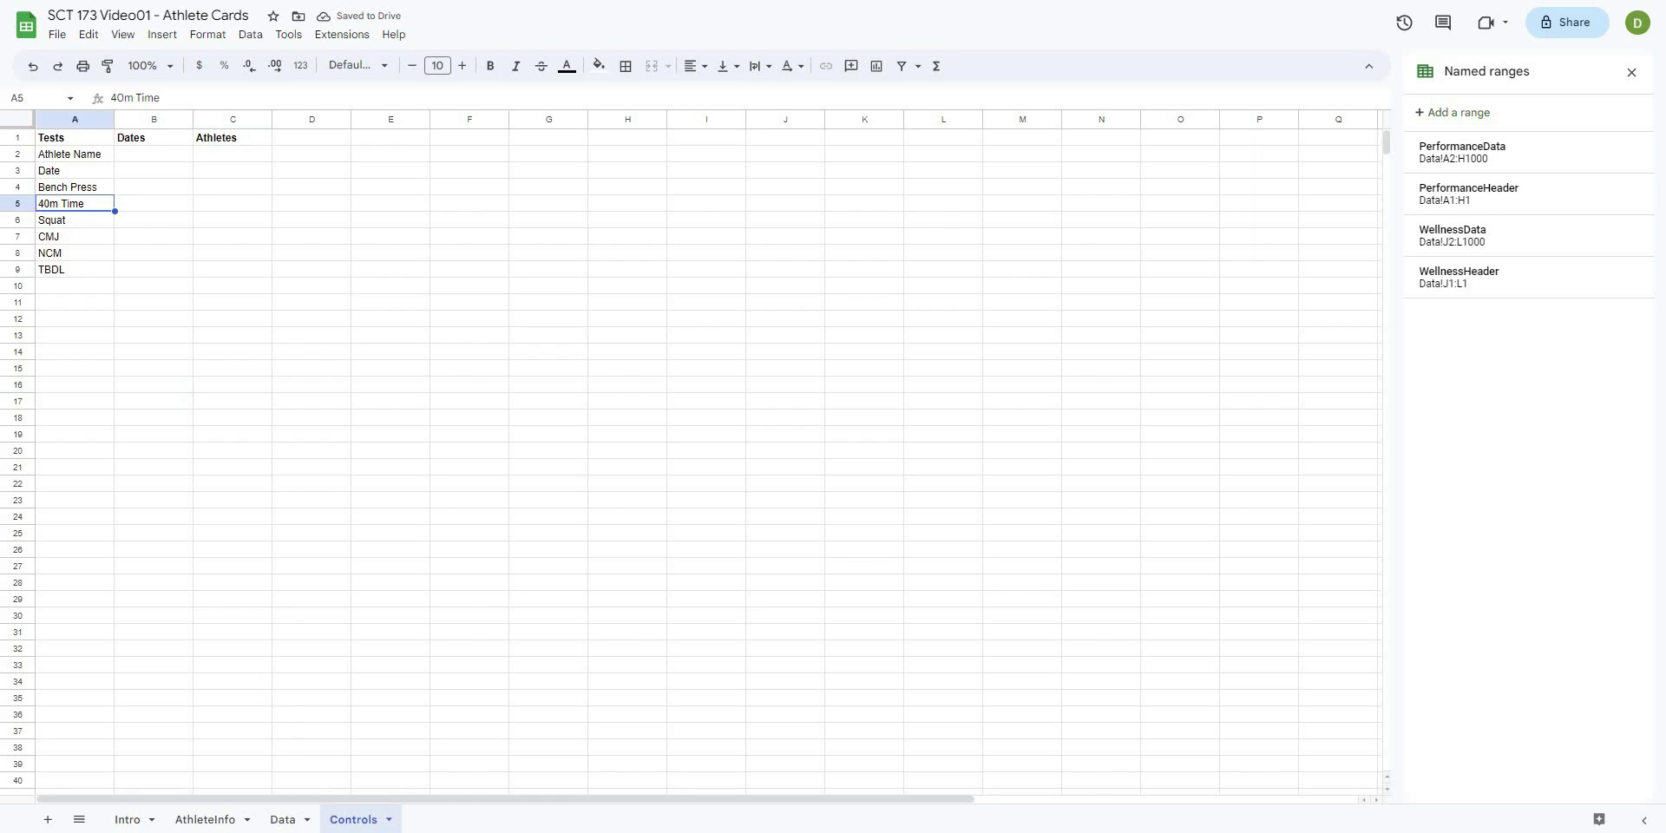
{"action": "left_click", "coordinate": [282, 819]}
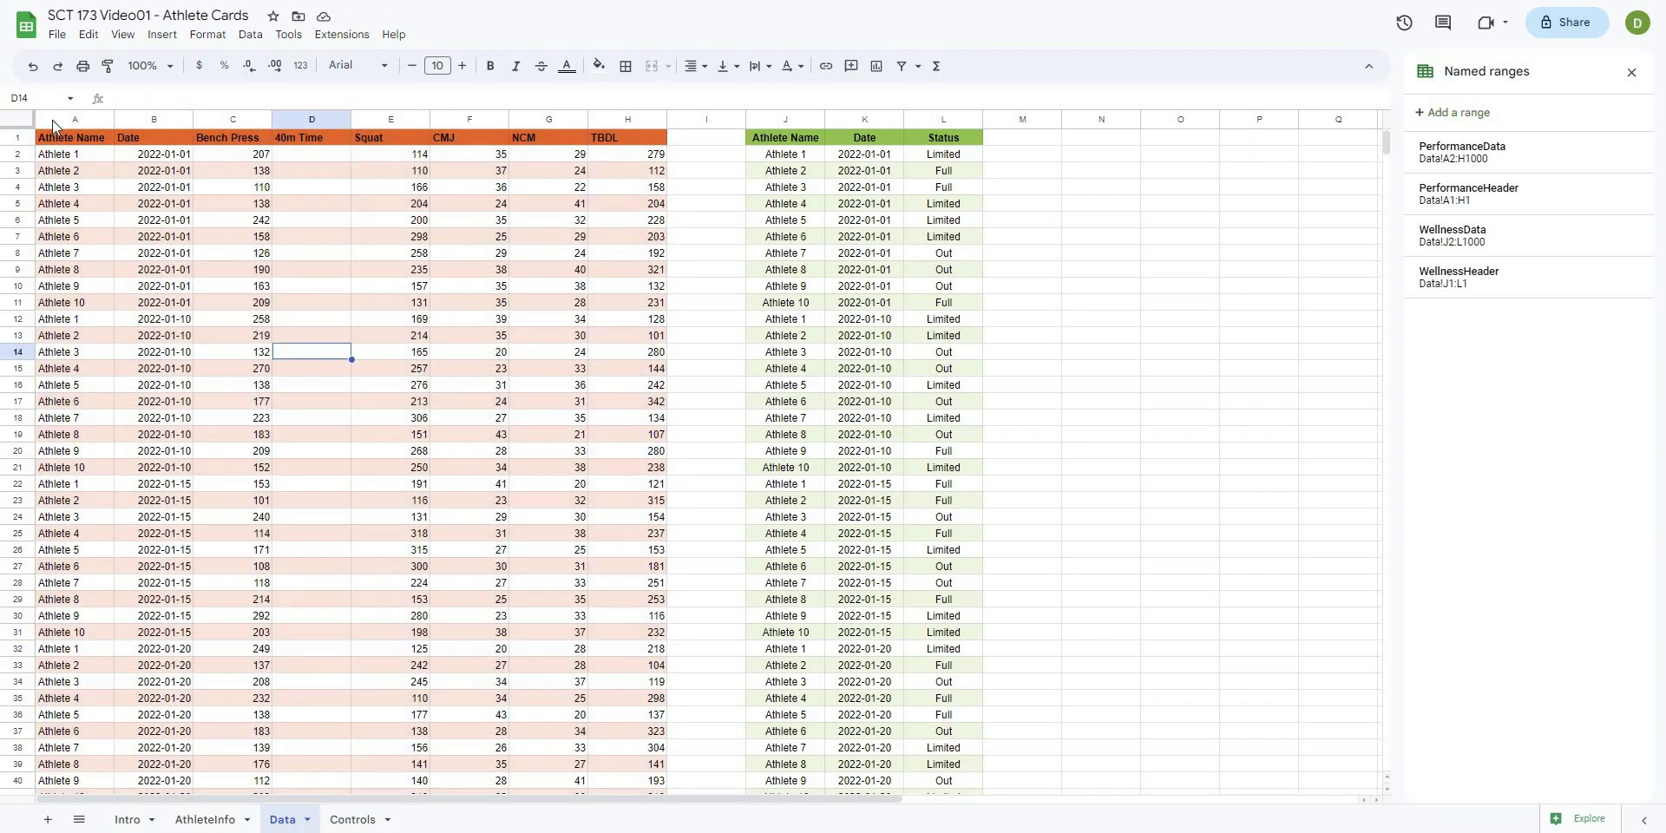
- Delete the 40m Time column (D) from the Data sheet so the remaining tests shift left
{"action": "left_click", "coordinate": [76, 120]}
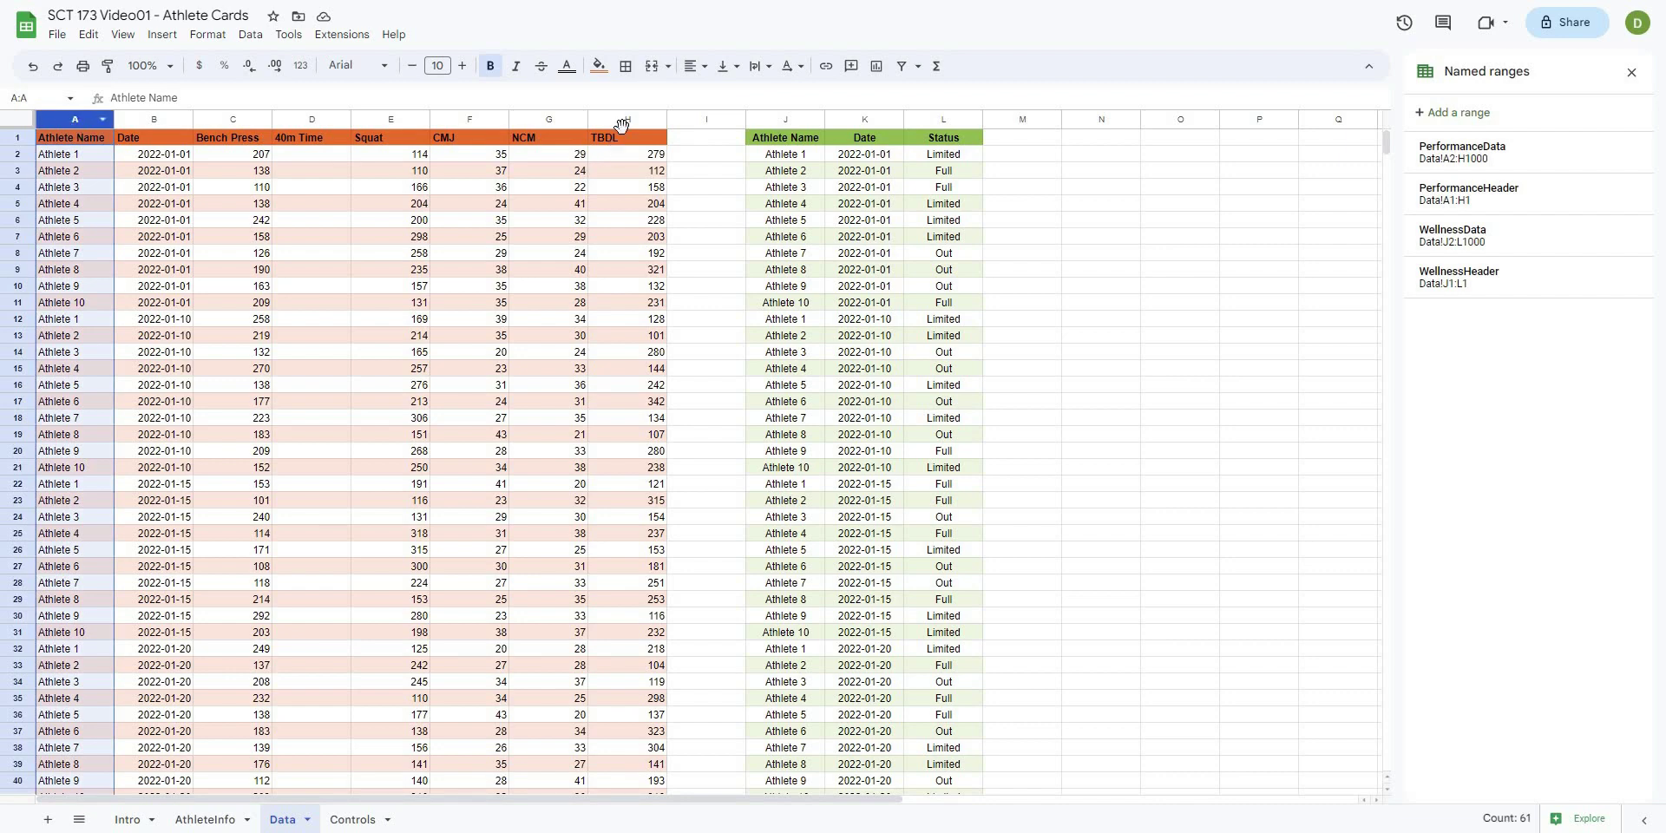
{"action": "left_click", "coordinate": [624, 120], "text": "ctrl"}
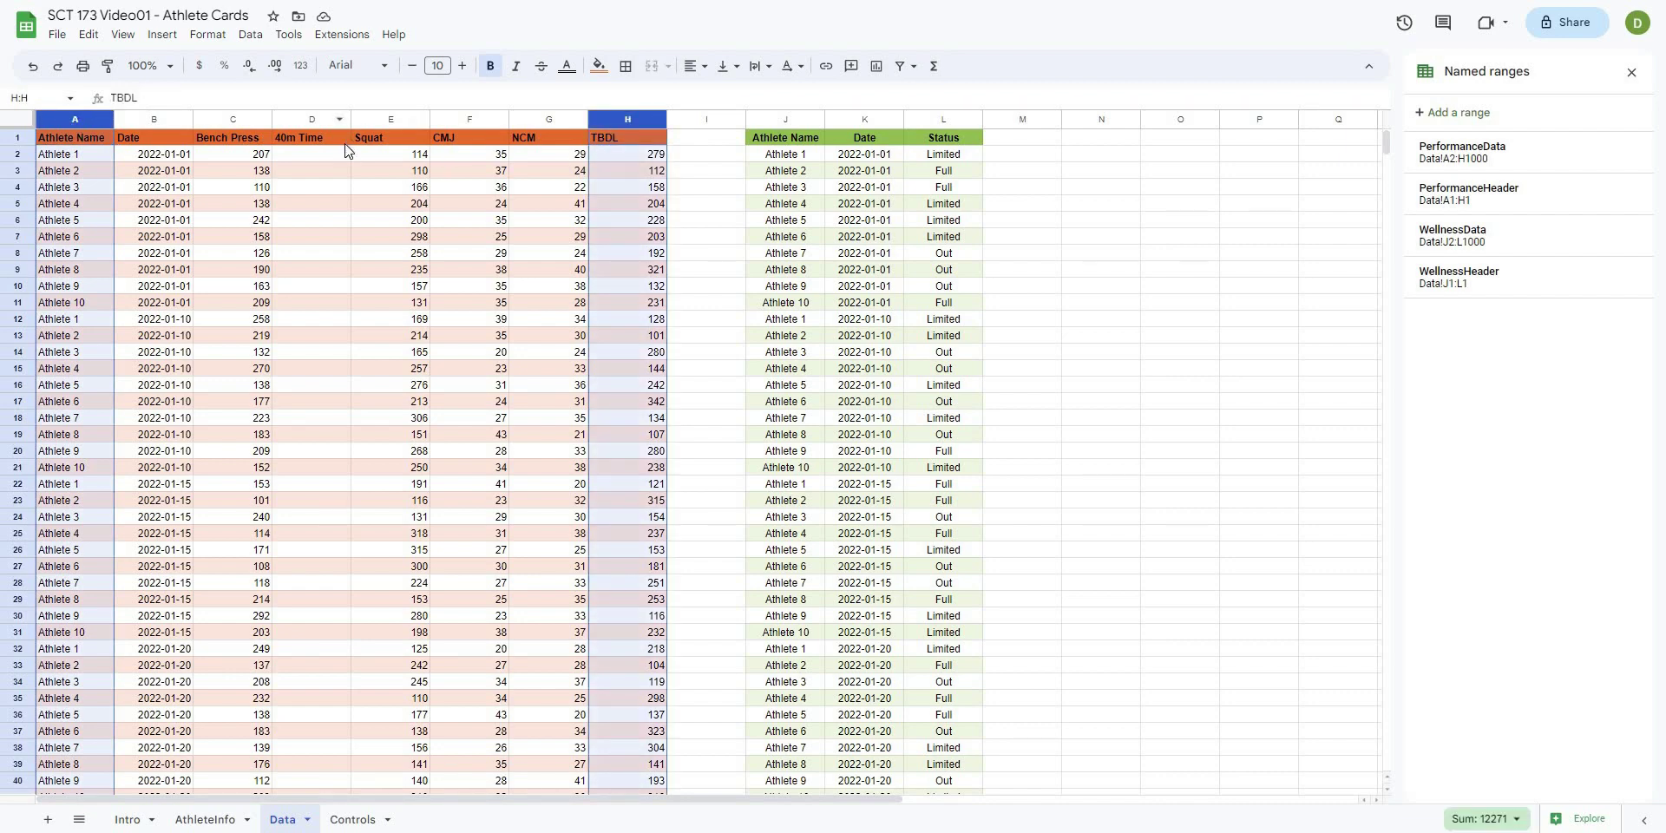
{"action": "left_click", "coordinate": [305, 120]}
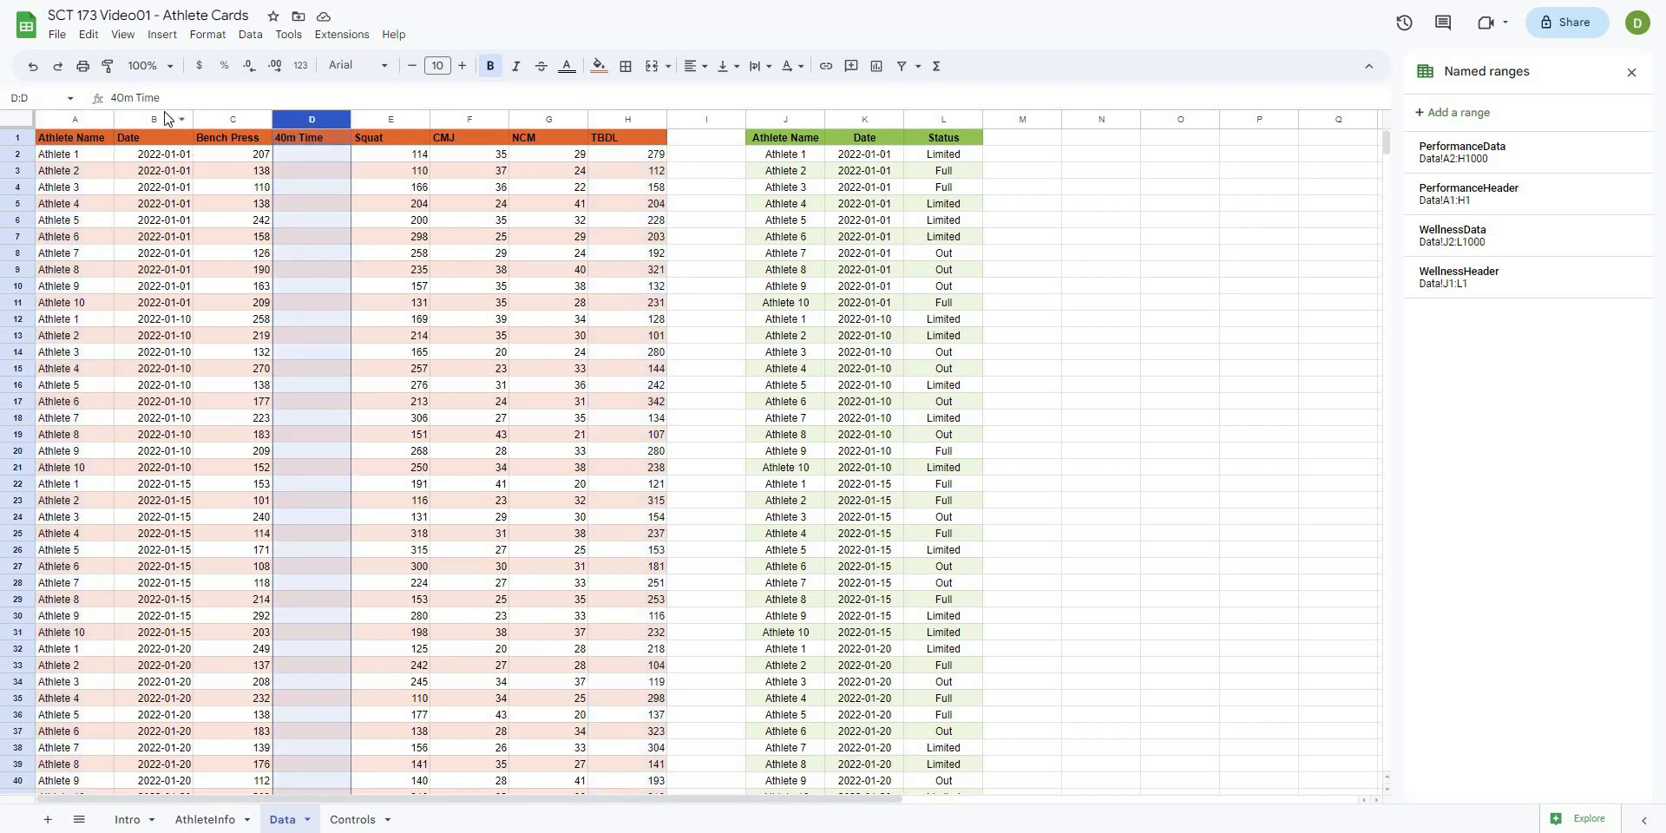
{"action": "left_click", "coordinate": [94, 141]}
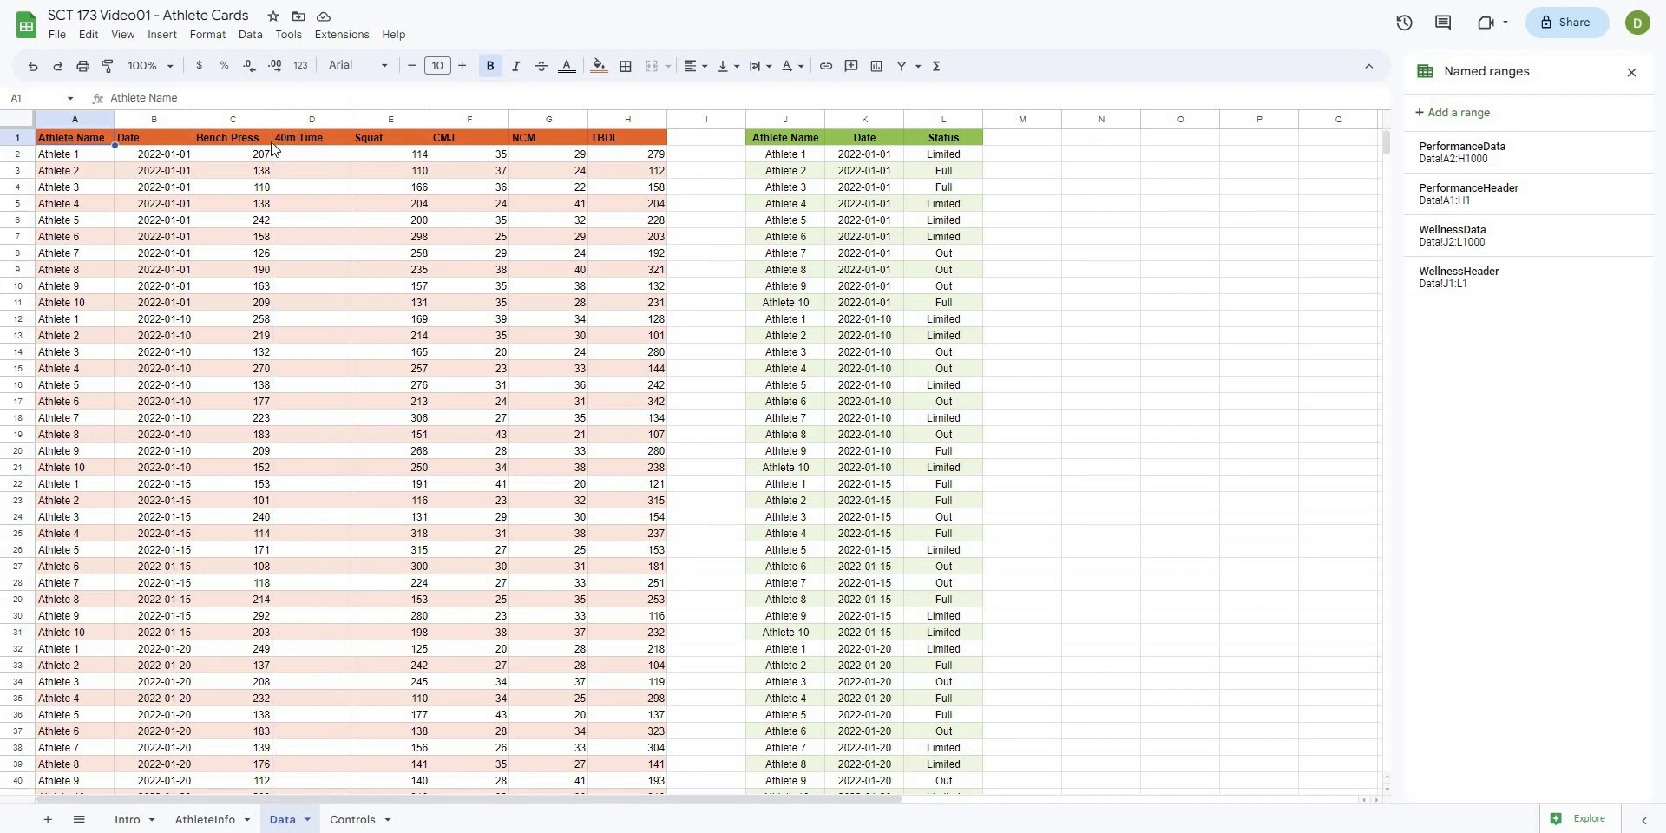
{"action": "left_click", "coordinate": [326, 135]}
{"action": "left_click", "coordinate": [306, 115]}
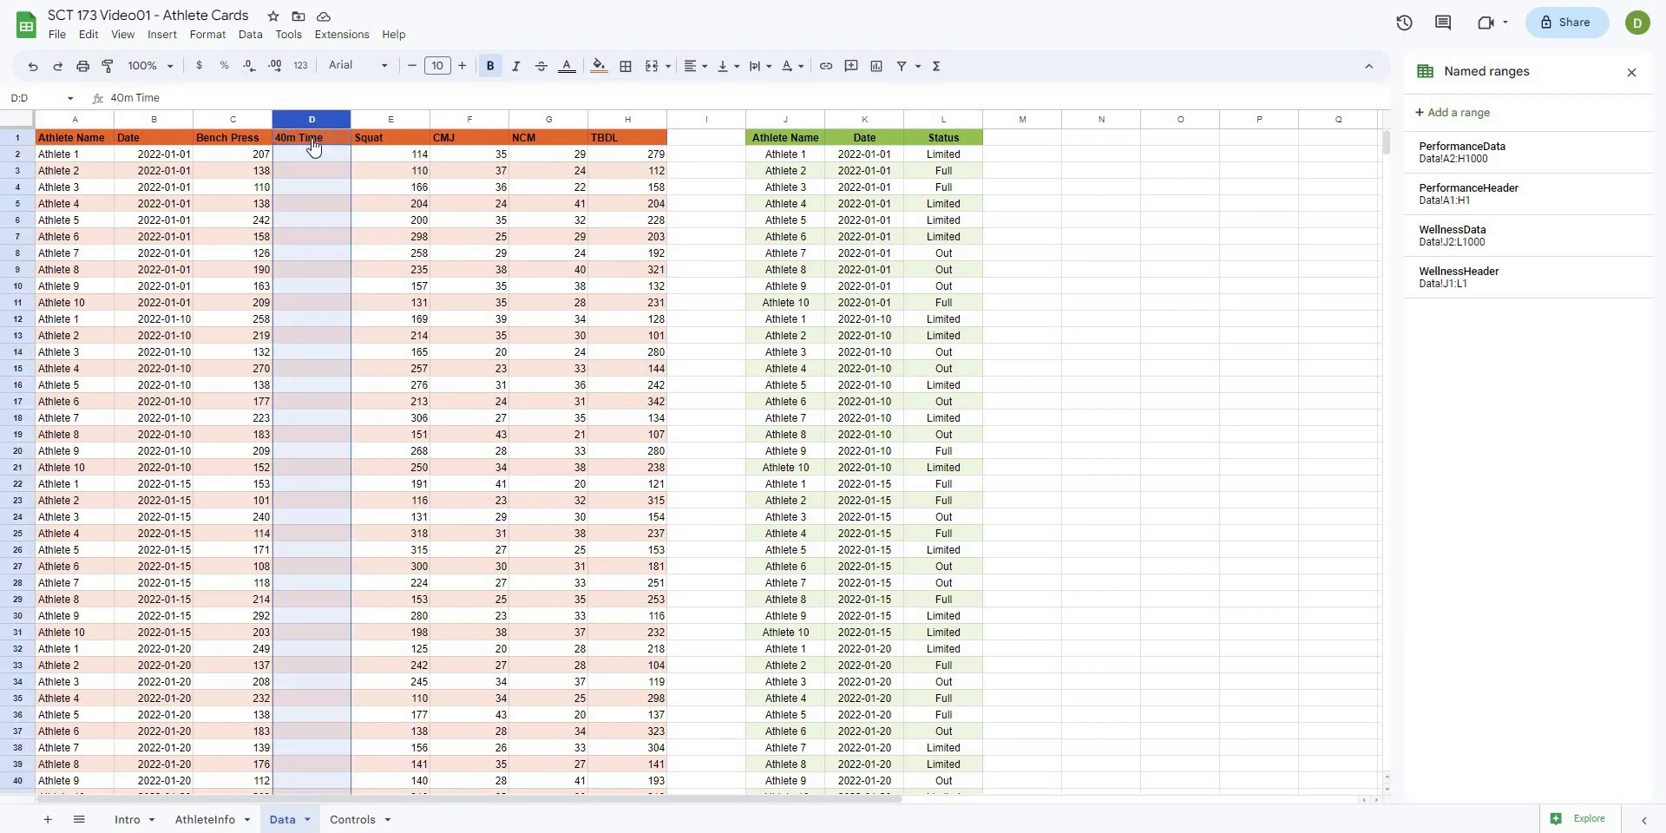
{"action": "right_click", "coordinate": [307, 115]}
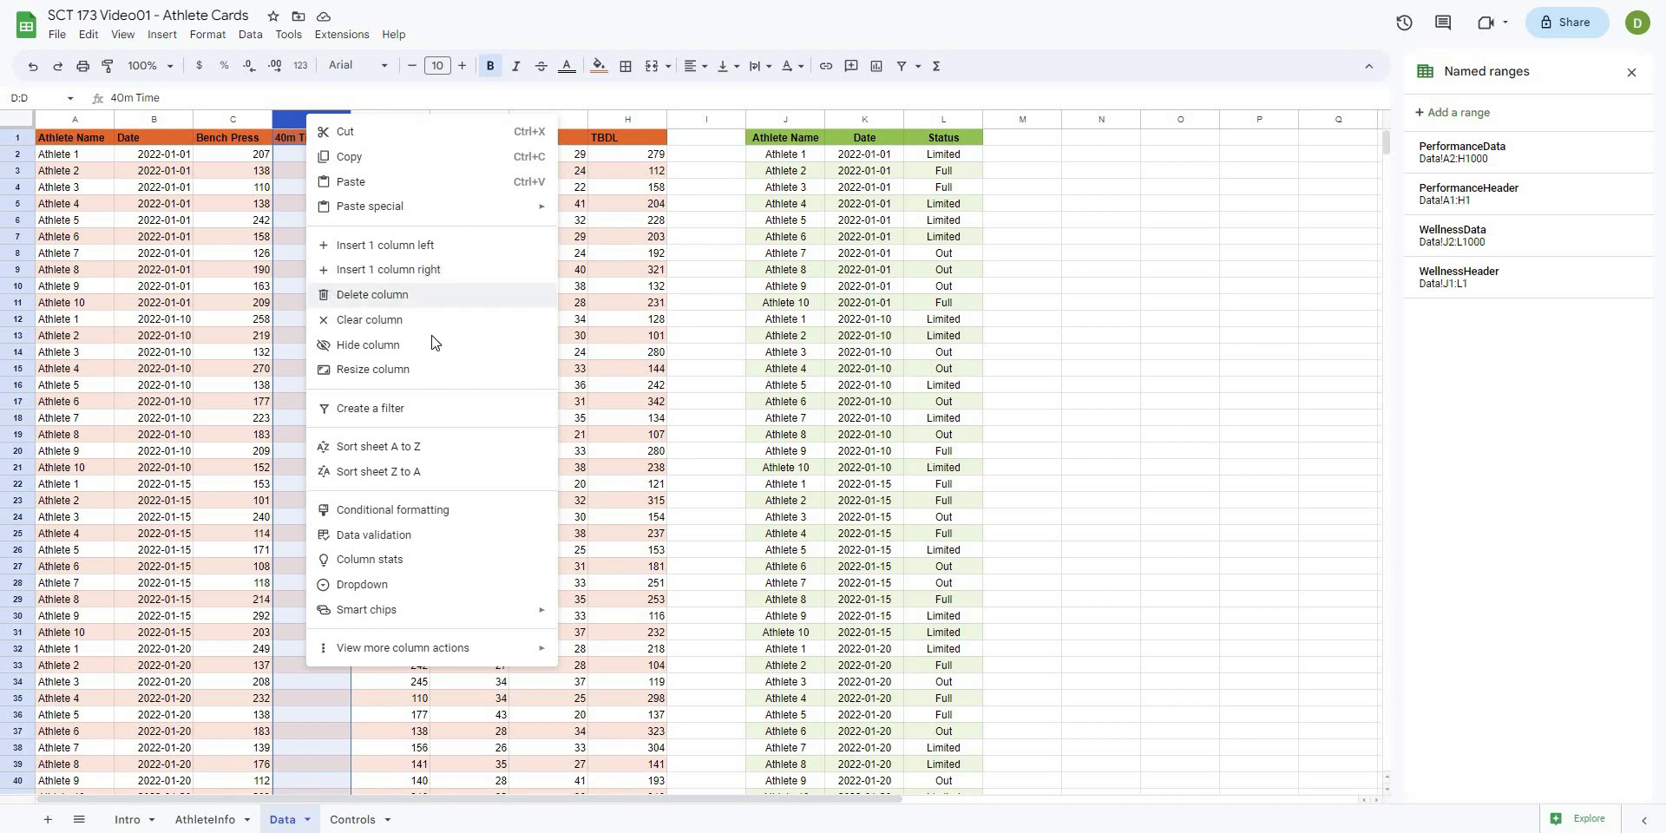
{"action": "left_click", "coordinate": [314, 296]}
{"action": "left_click", "coordinate": [391, 335]}
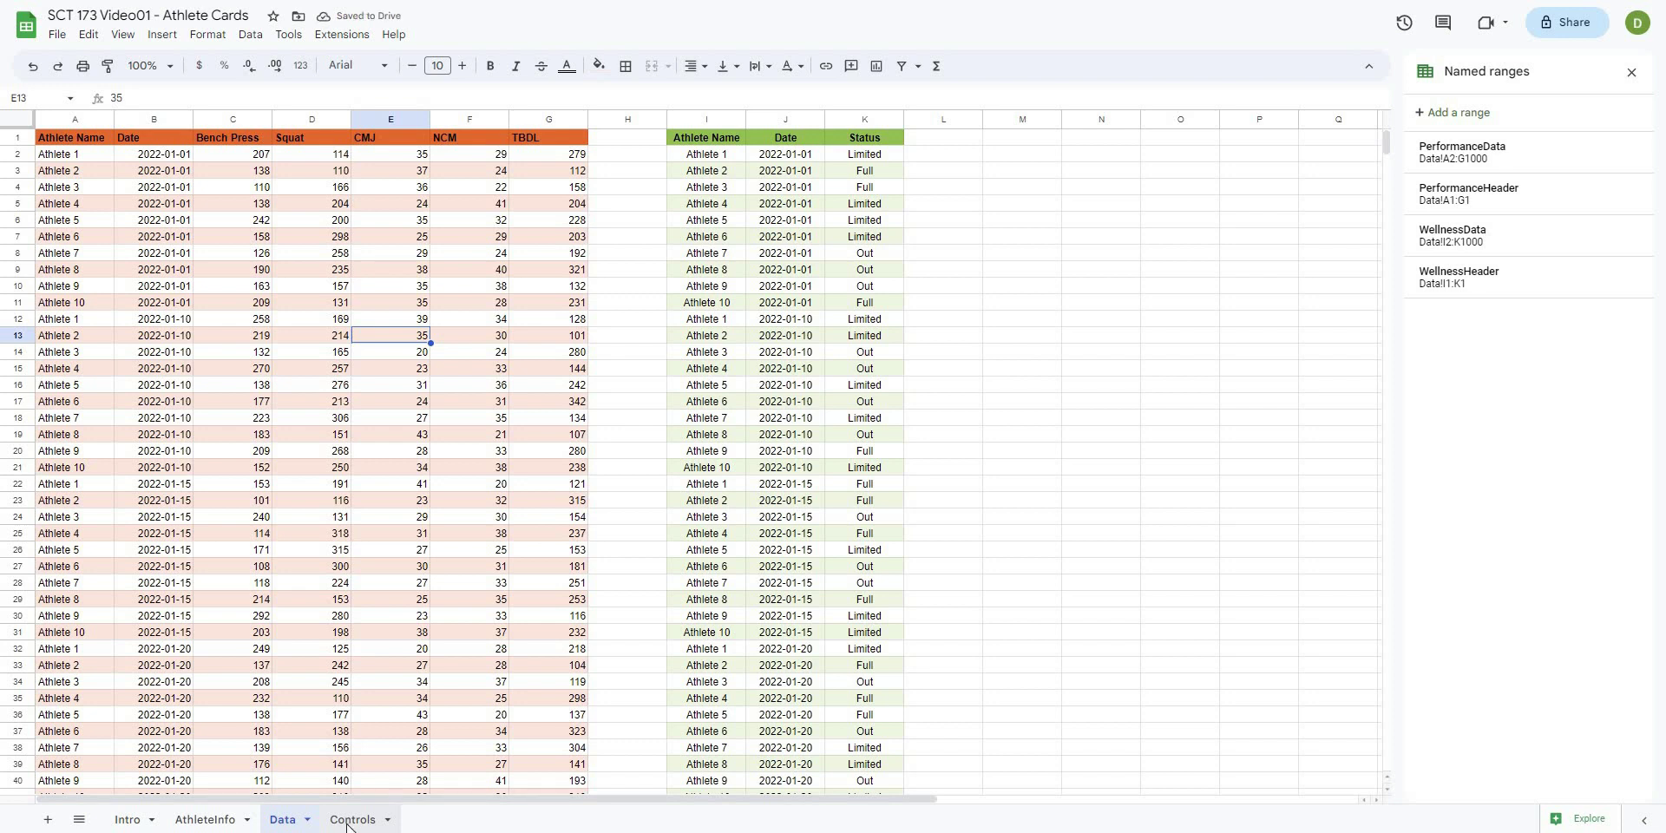
- In Controls B2, enter =unique(Data!B2:B) to list dates 2022-01-01 through 2022-01-30
{"action": "left_click", "coordinate": [351, 819]}
{"action": "left_click", "coordinate": [159, 157]}
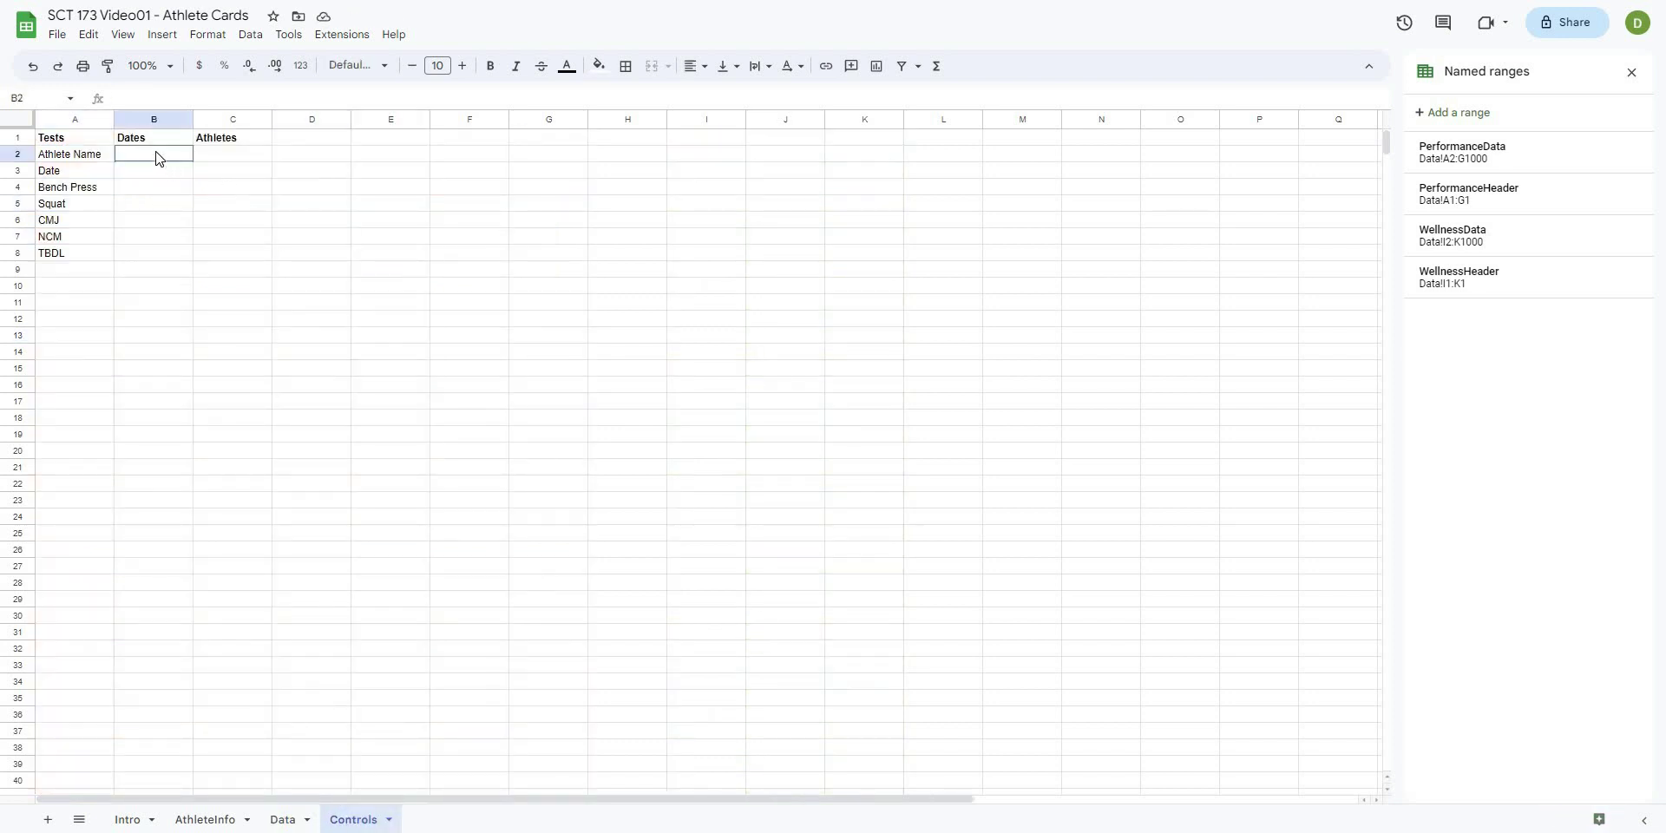
{"action": "type", "text": "=uniq"}
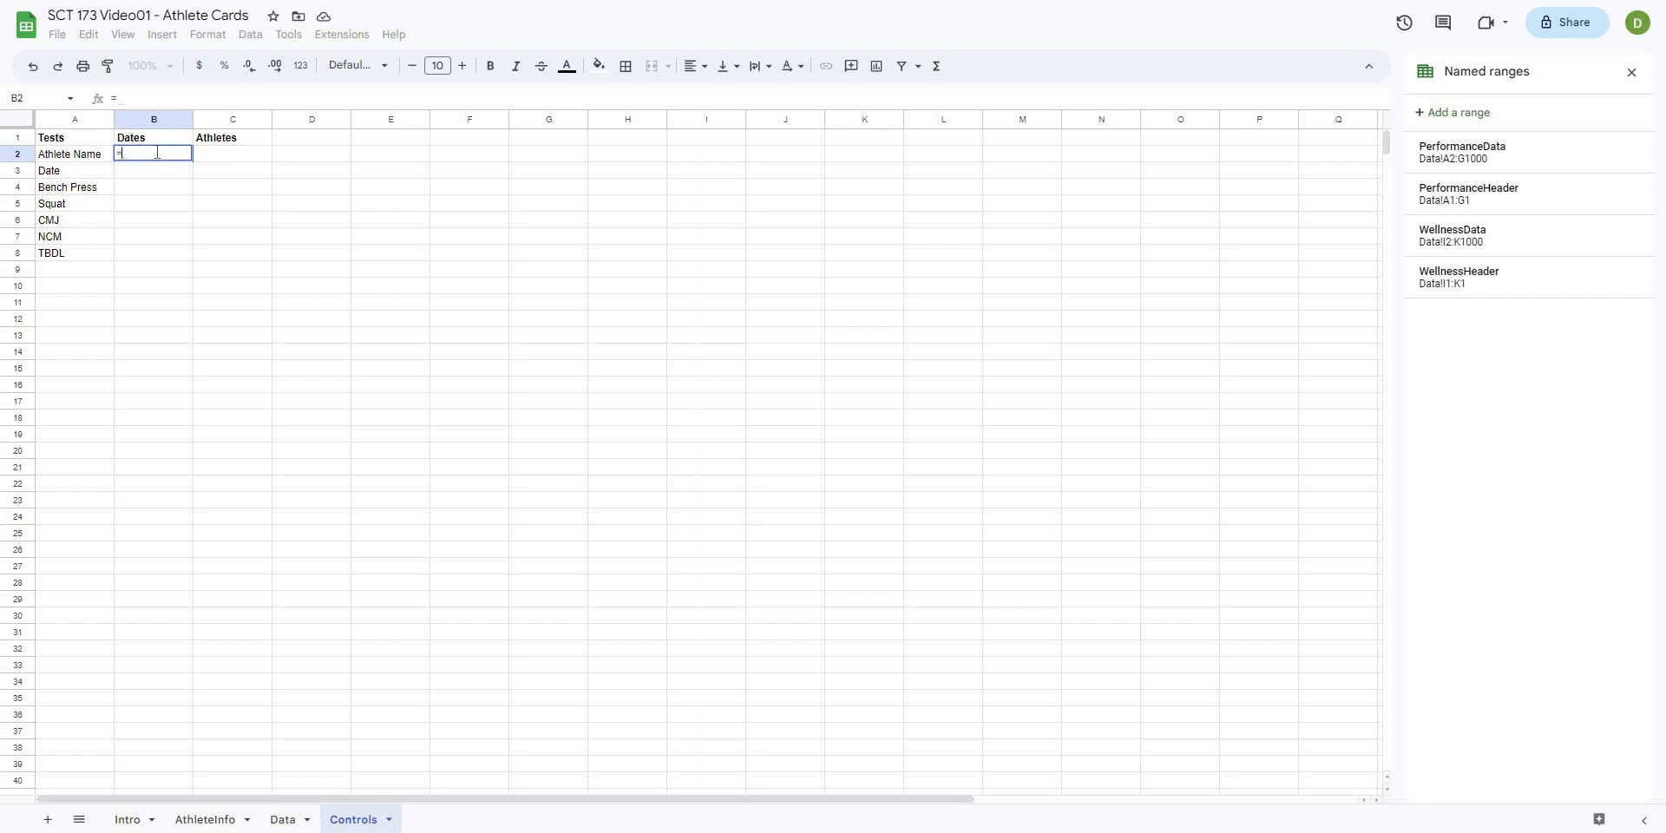
{"action": "type", "text": "ue("}
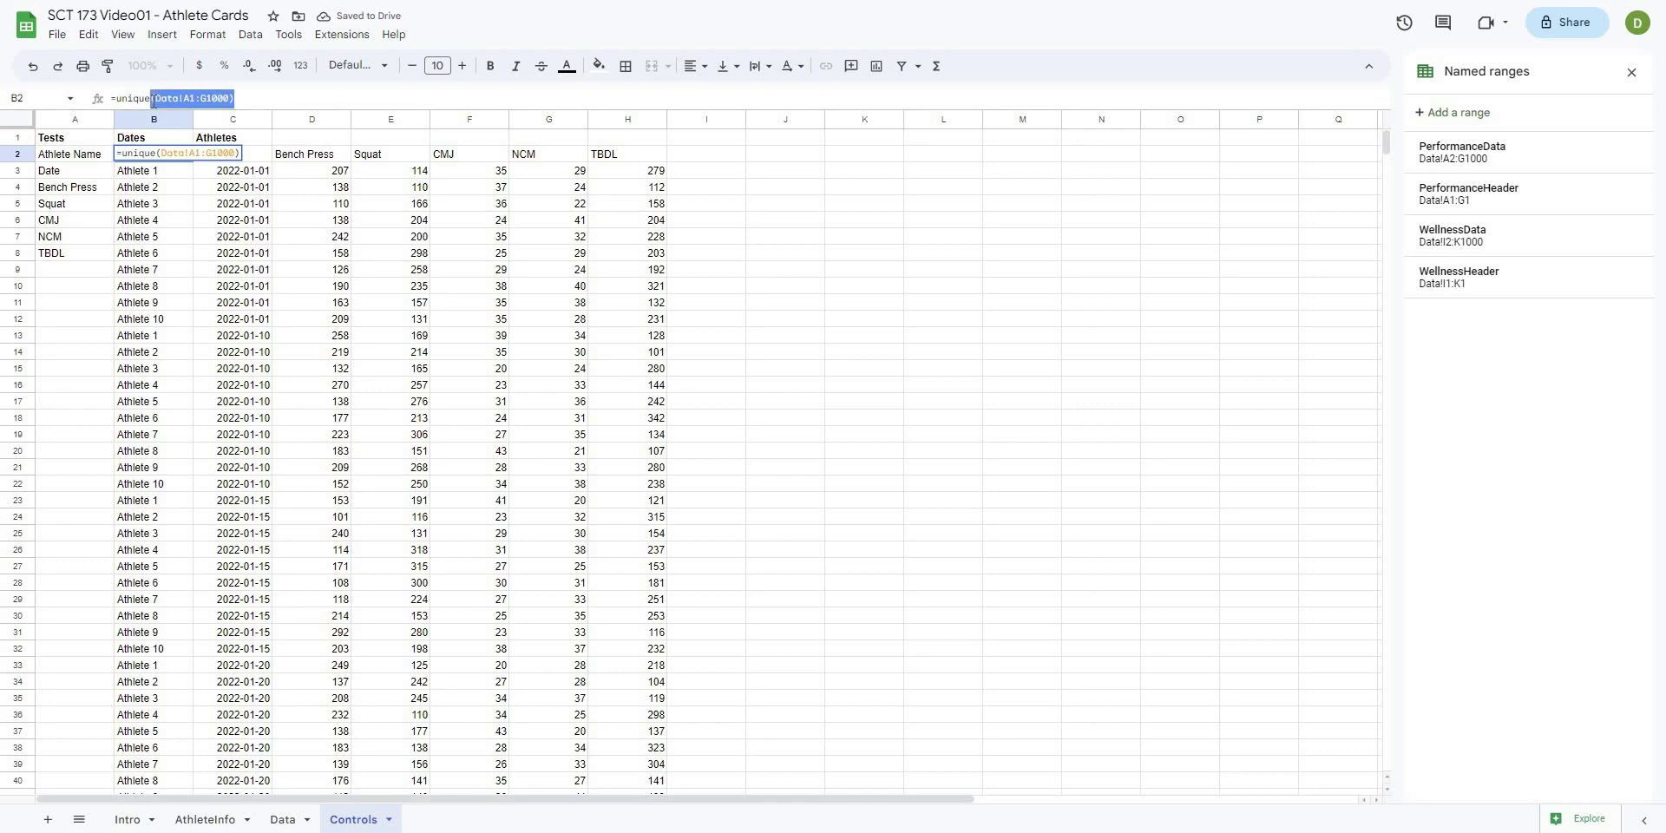
{"action": "type", "text": "("}
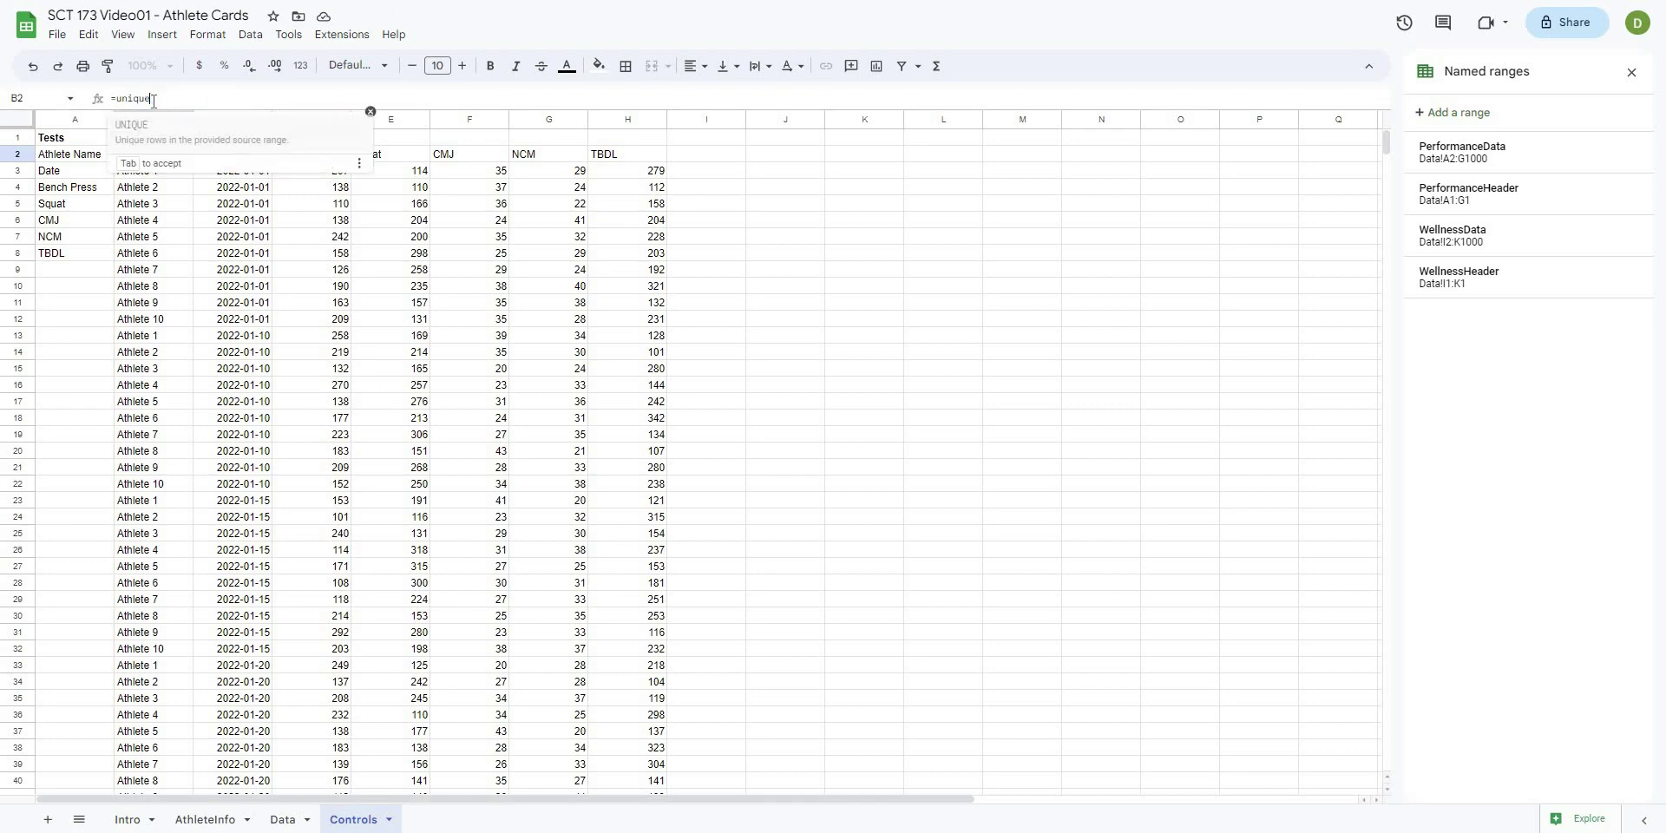
{"action": "left_click", "coordinate": [302, 821]}
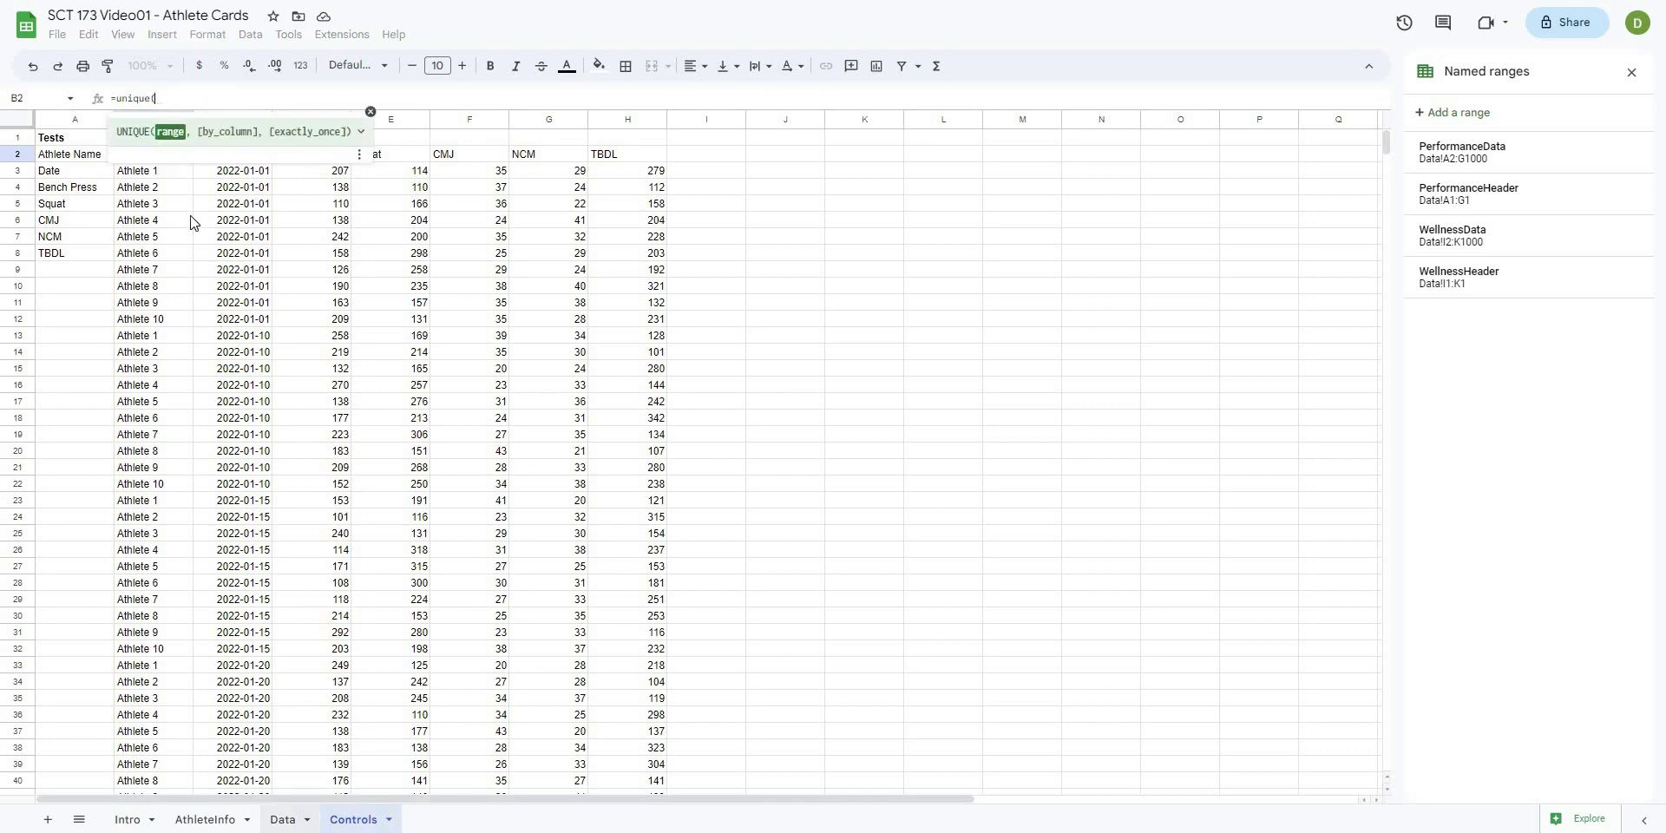
{"action": "left_click", "coordinate": [163, 122]}
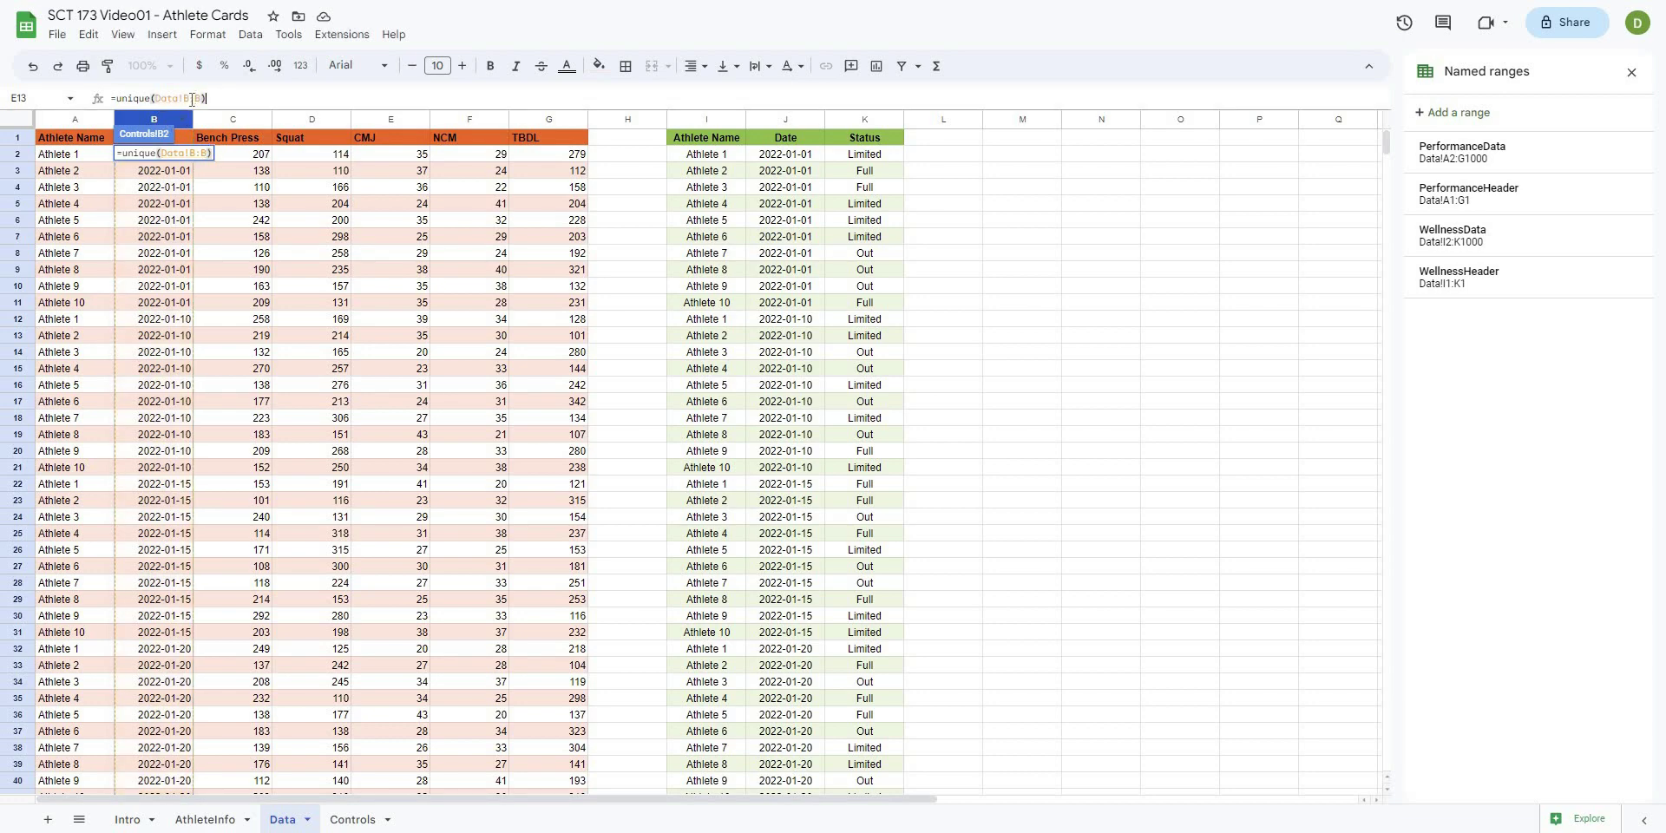
{"action": "left_click", "coordinate": [223, 97]}
{"action": "type", "text": ")"}
{"action": "left_click", "coordinate": [223, 97]}
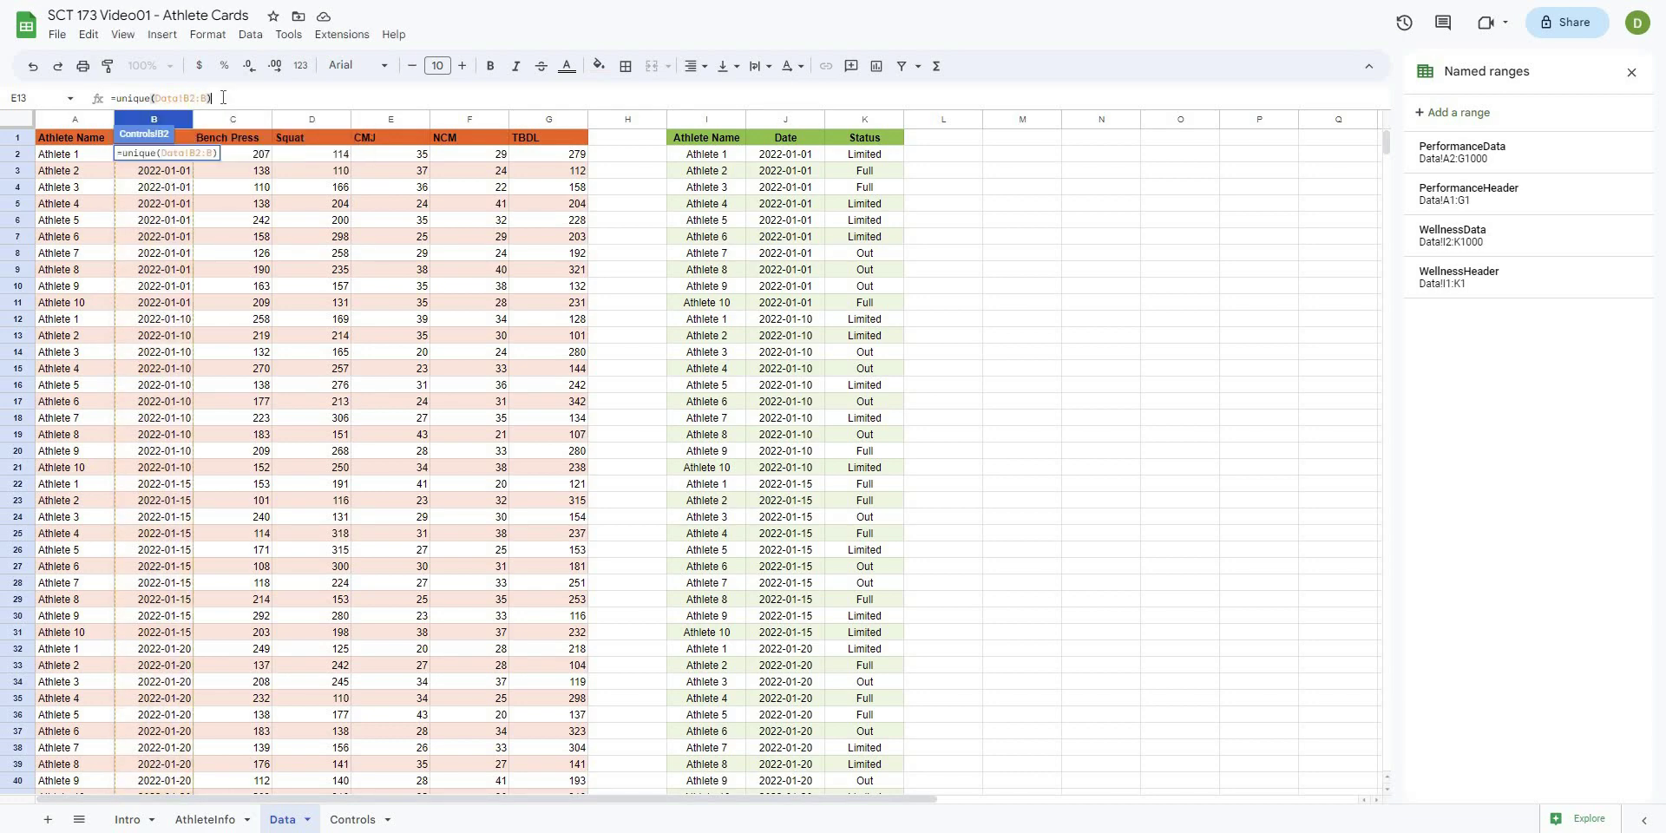
{"action": "key", "text": "Return"}
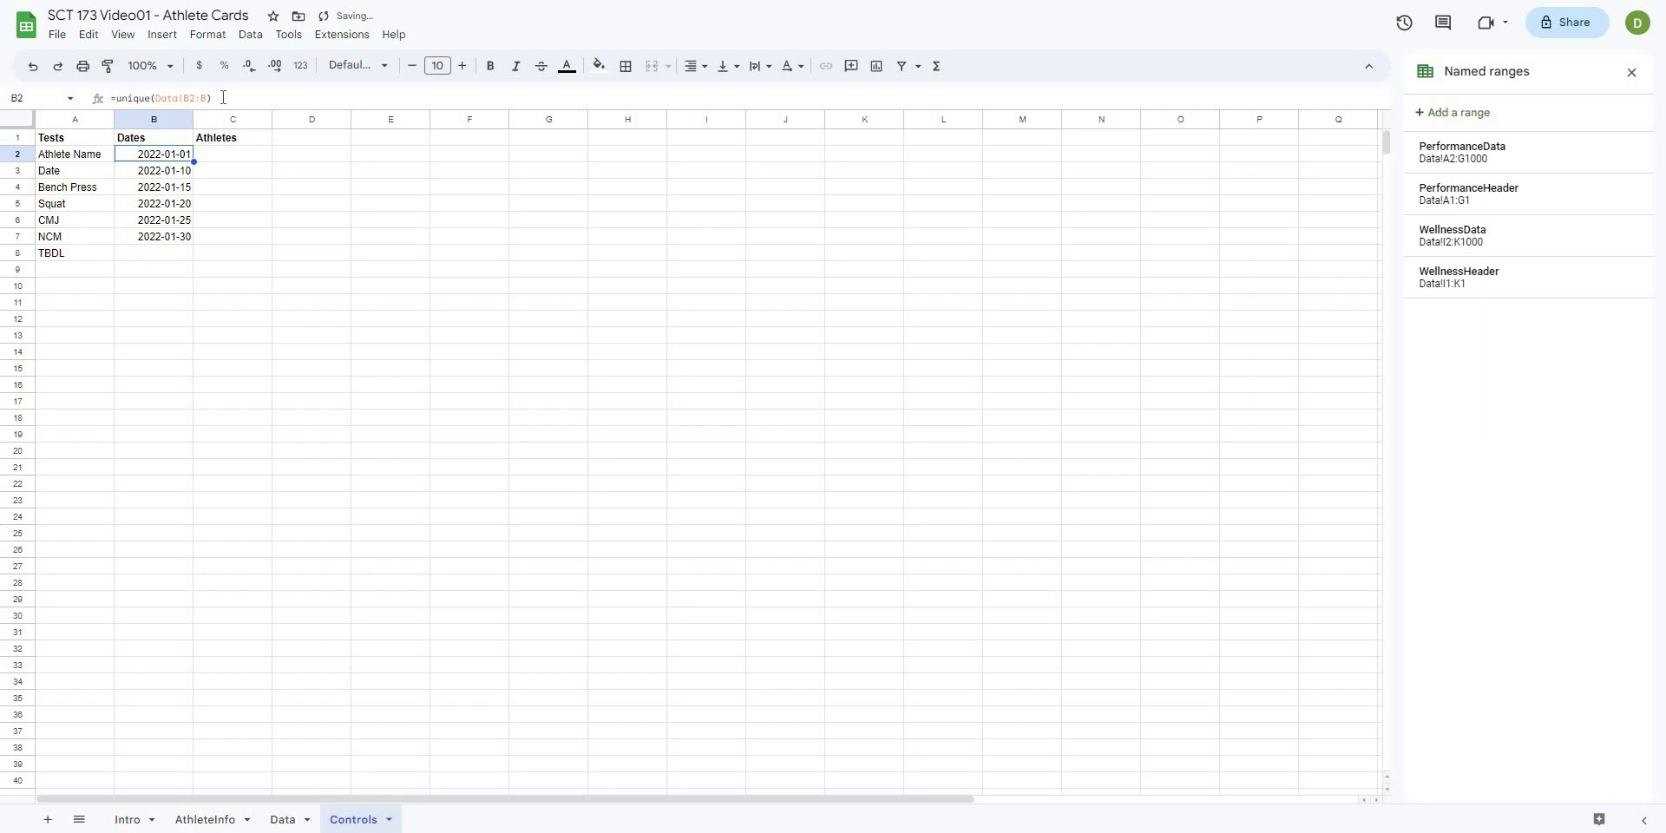
{"action": "left_click", "coordinate": [241, 165]}
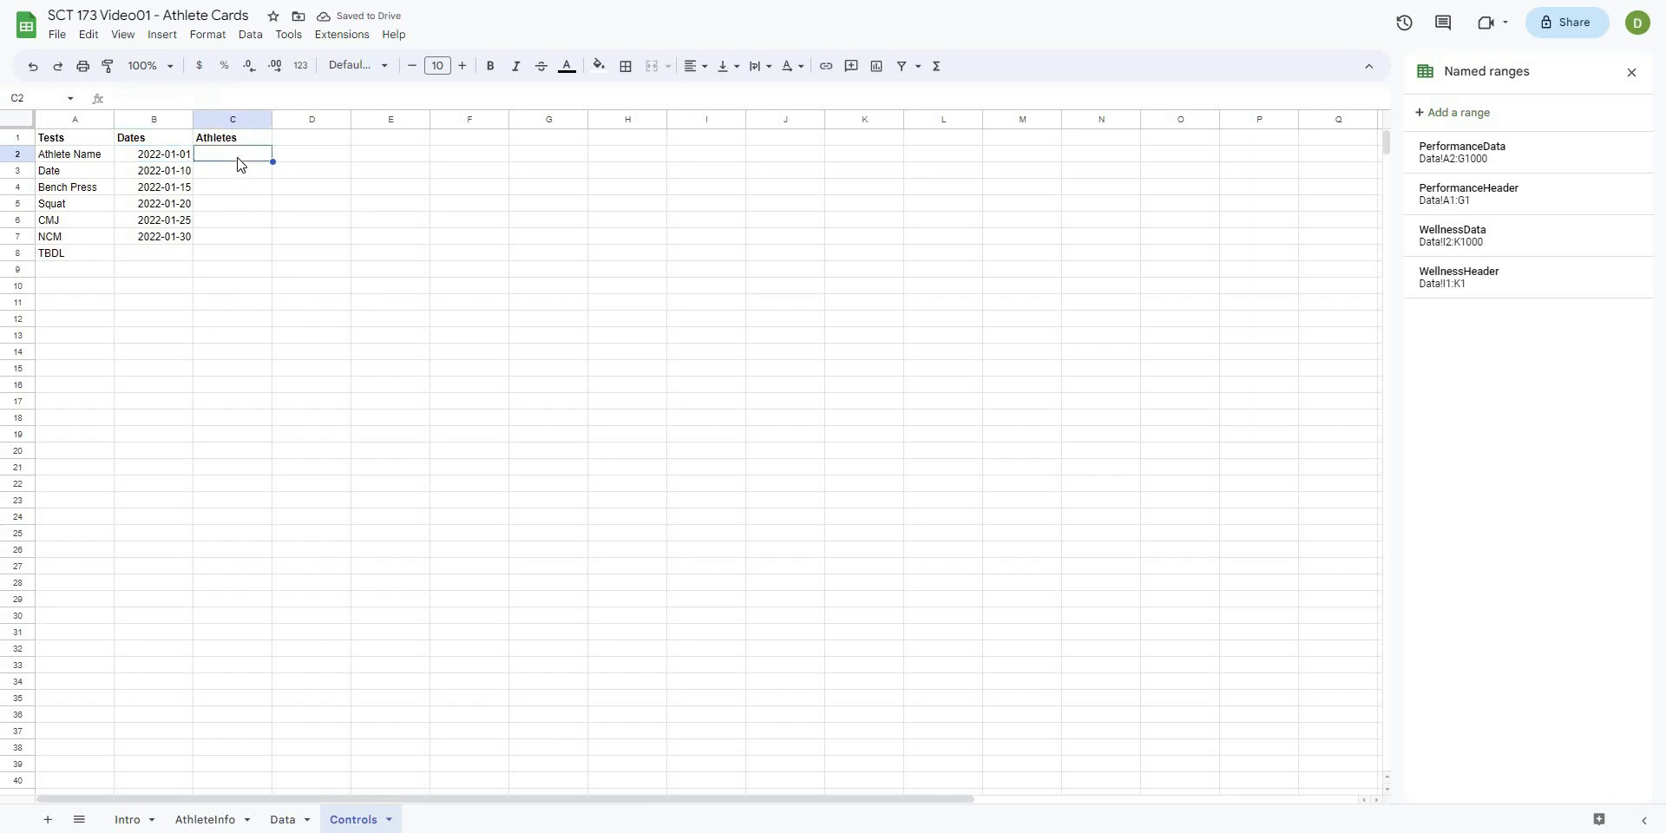
- In Controls C2, enter =unique(Data!A2:A) to list Athlete 1 through Athlete 10
{"action": "type", "text": "="}
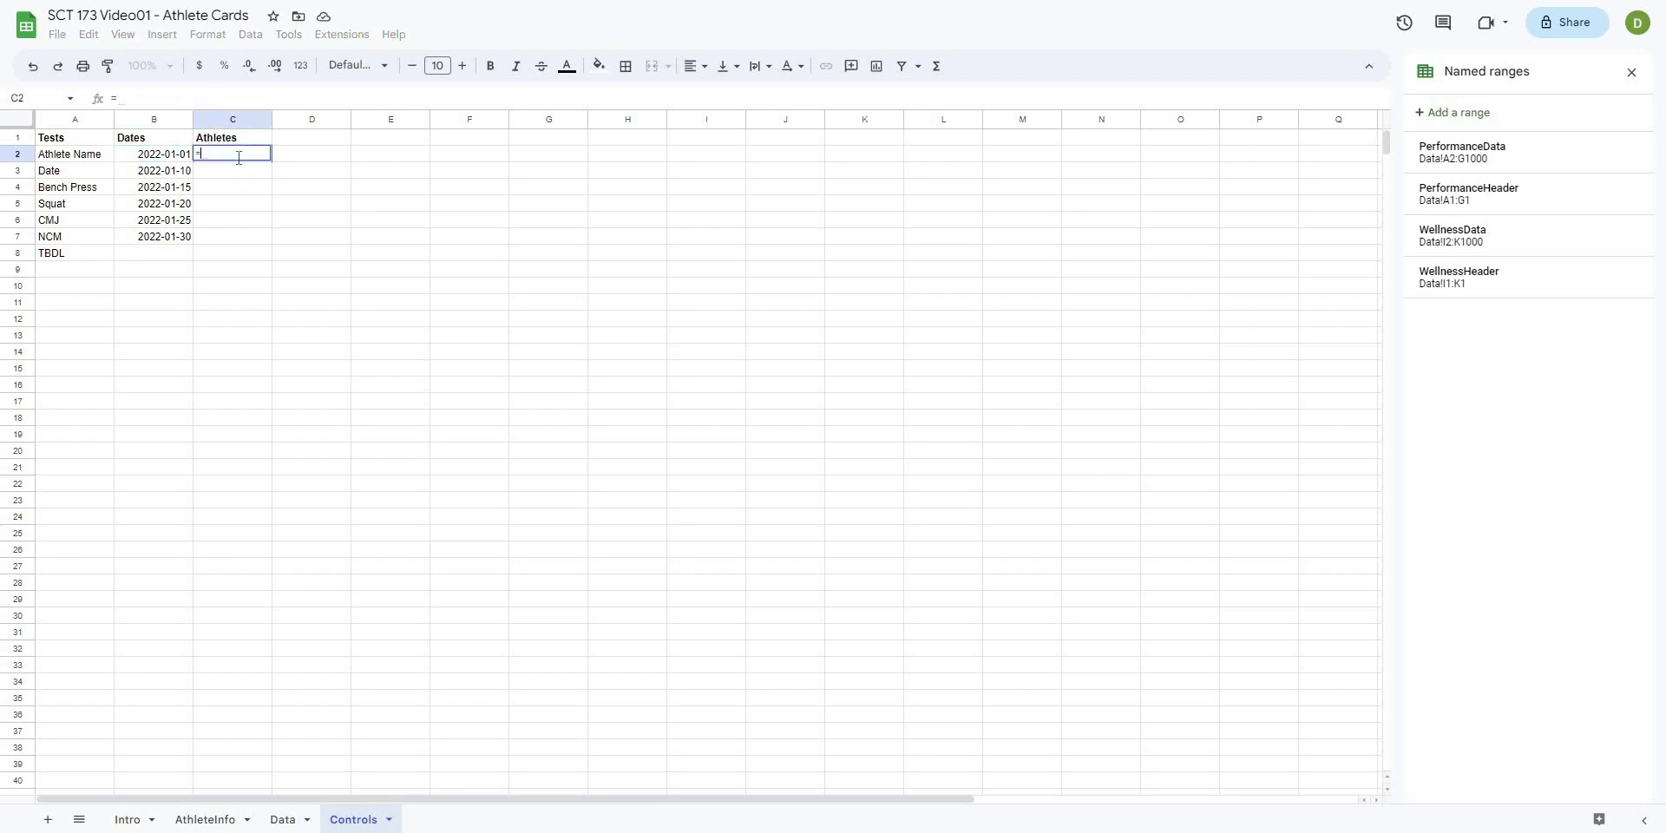
{"action": "type", "text": "unique("}
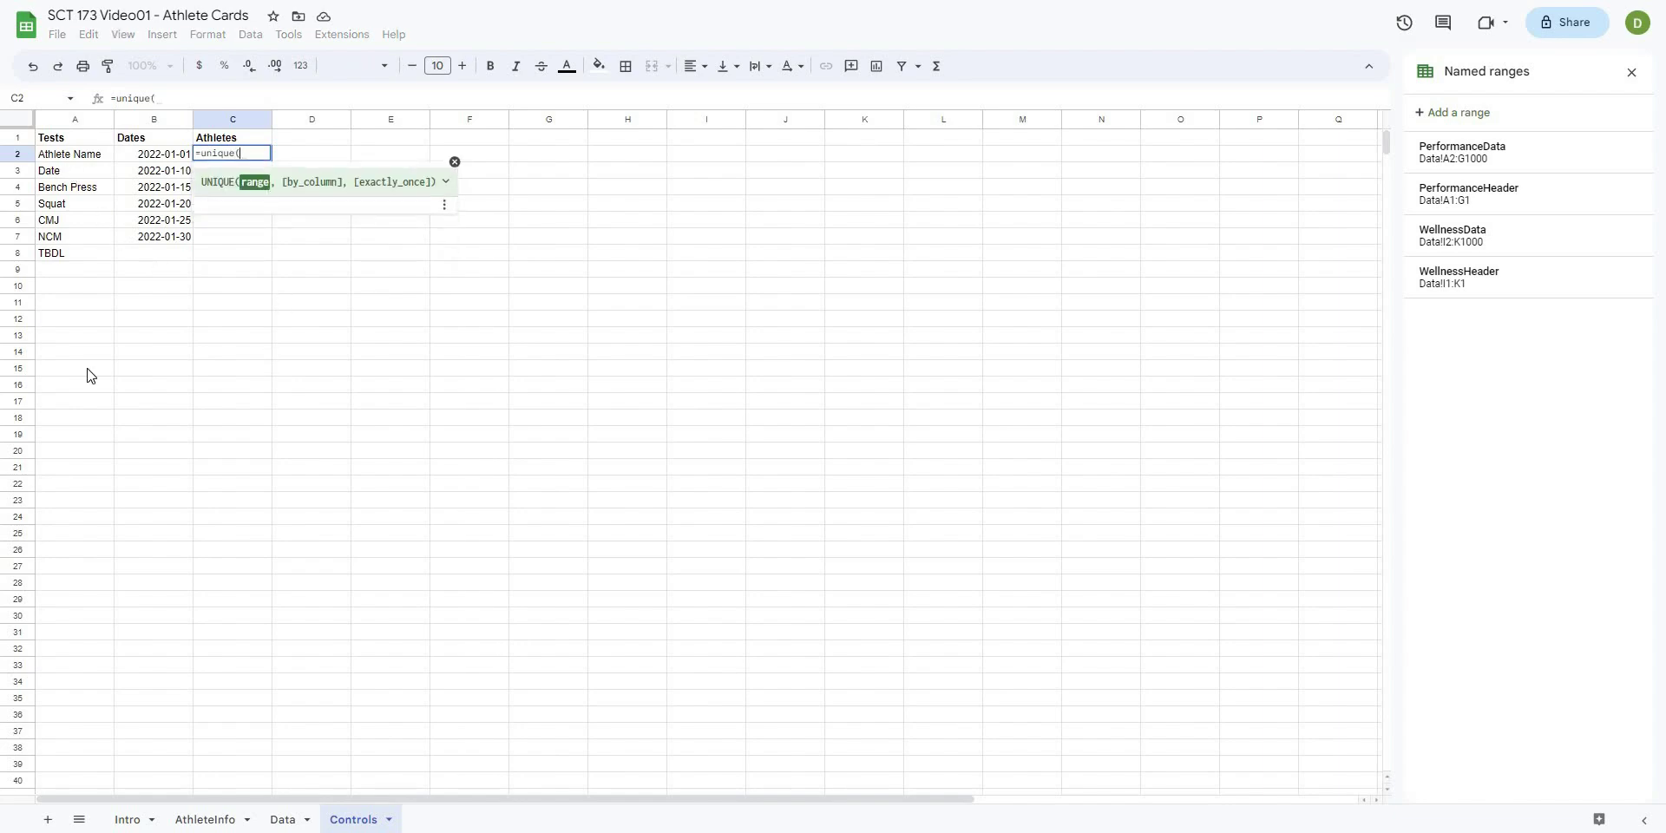
{"action": "left_click", "coordinate": [283, 819]}
{"action": "key", "text": "ctrl+a"}
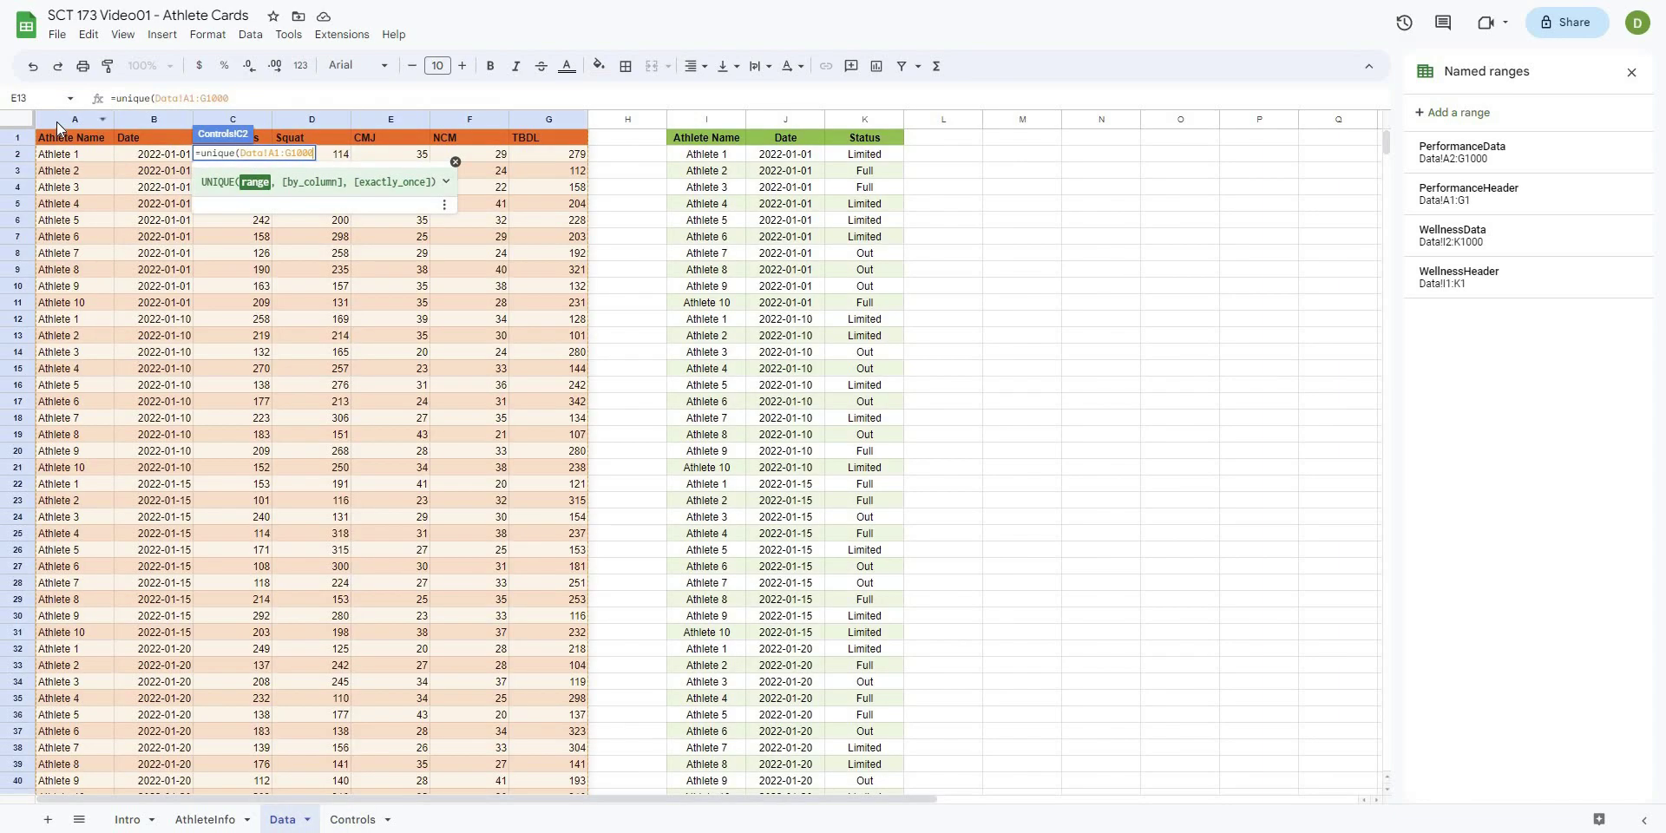
{"action": "key", "text": "Return"}
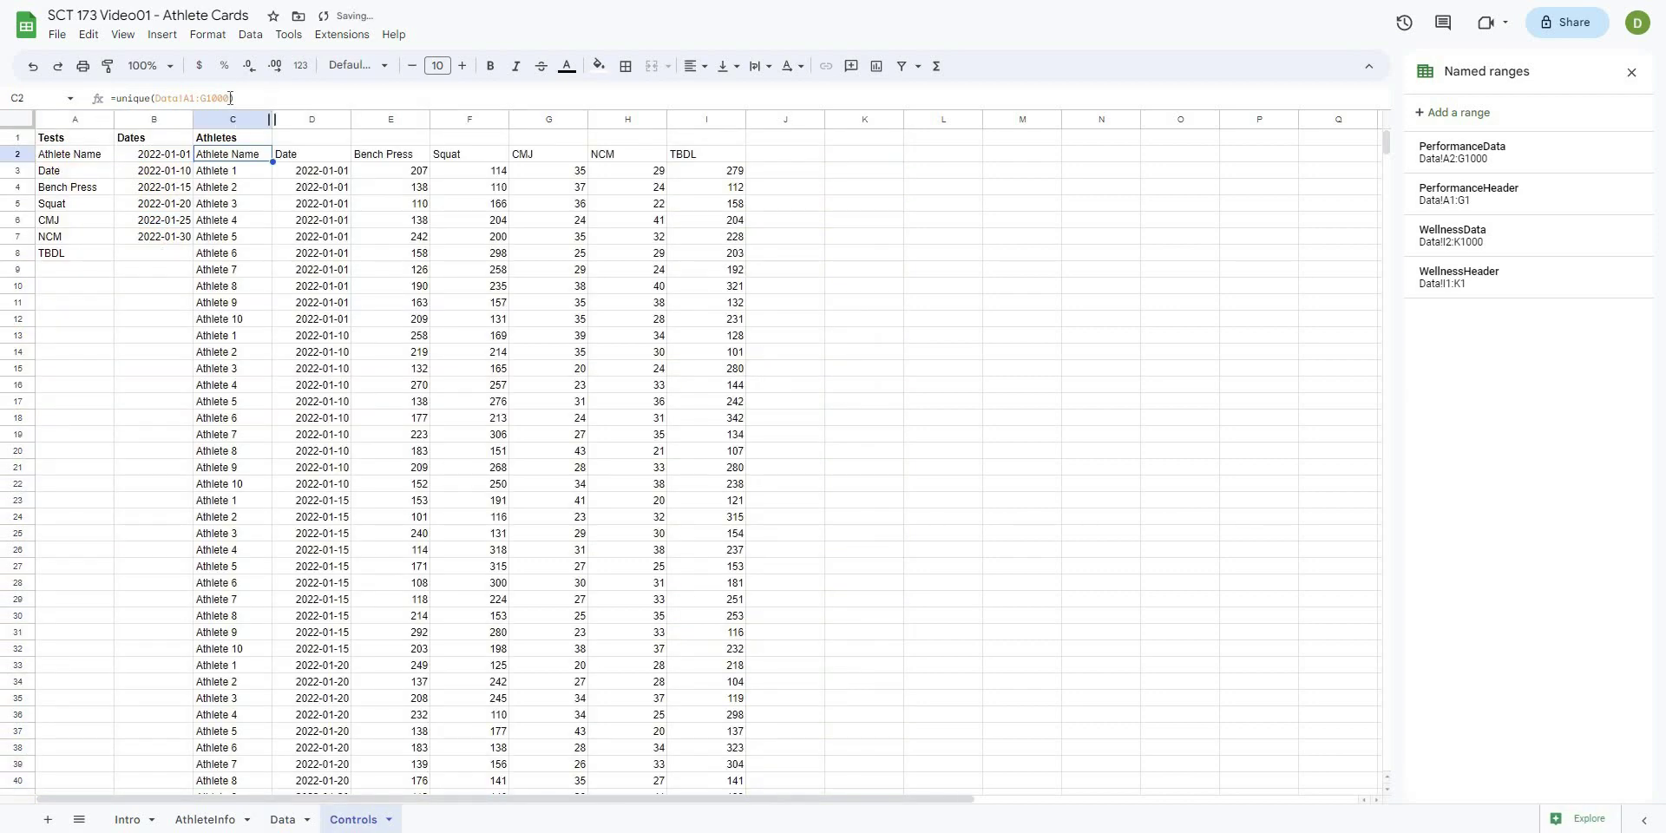
{"action": "left_click_drag", "start_coordinate": [188, 98], "coordinate": [231, 98]}
{"action": "type", "text": "2"}
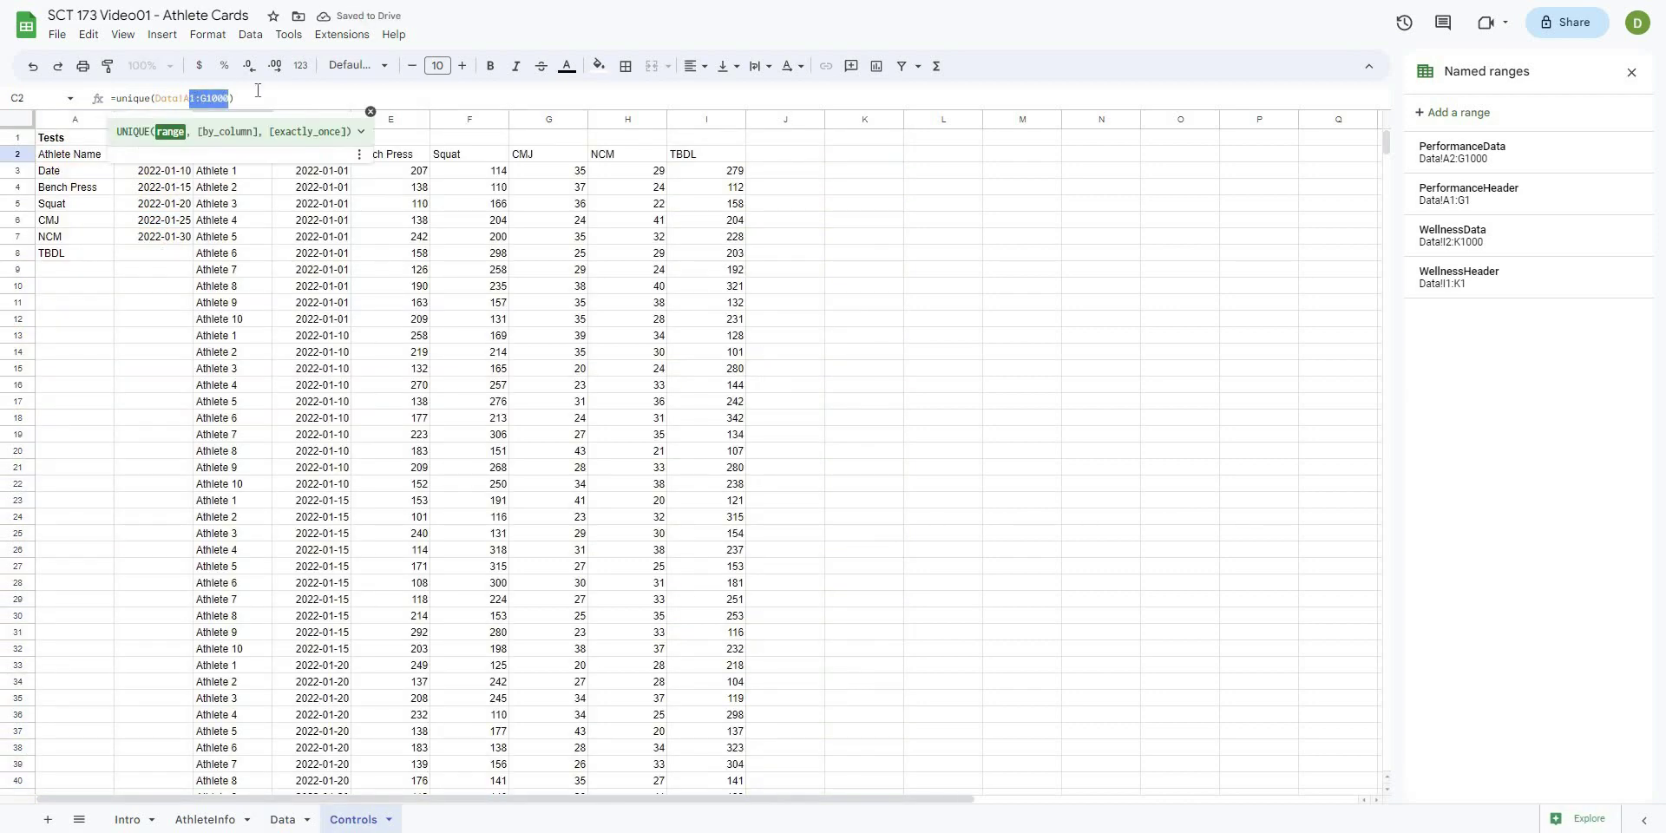
{"action": "type", "text": ":A"}
{"action": "key", "text": "Return"}
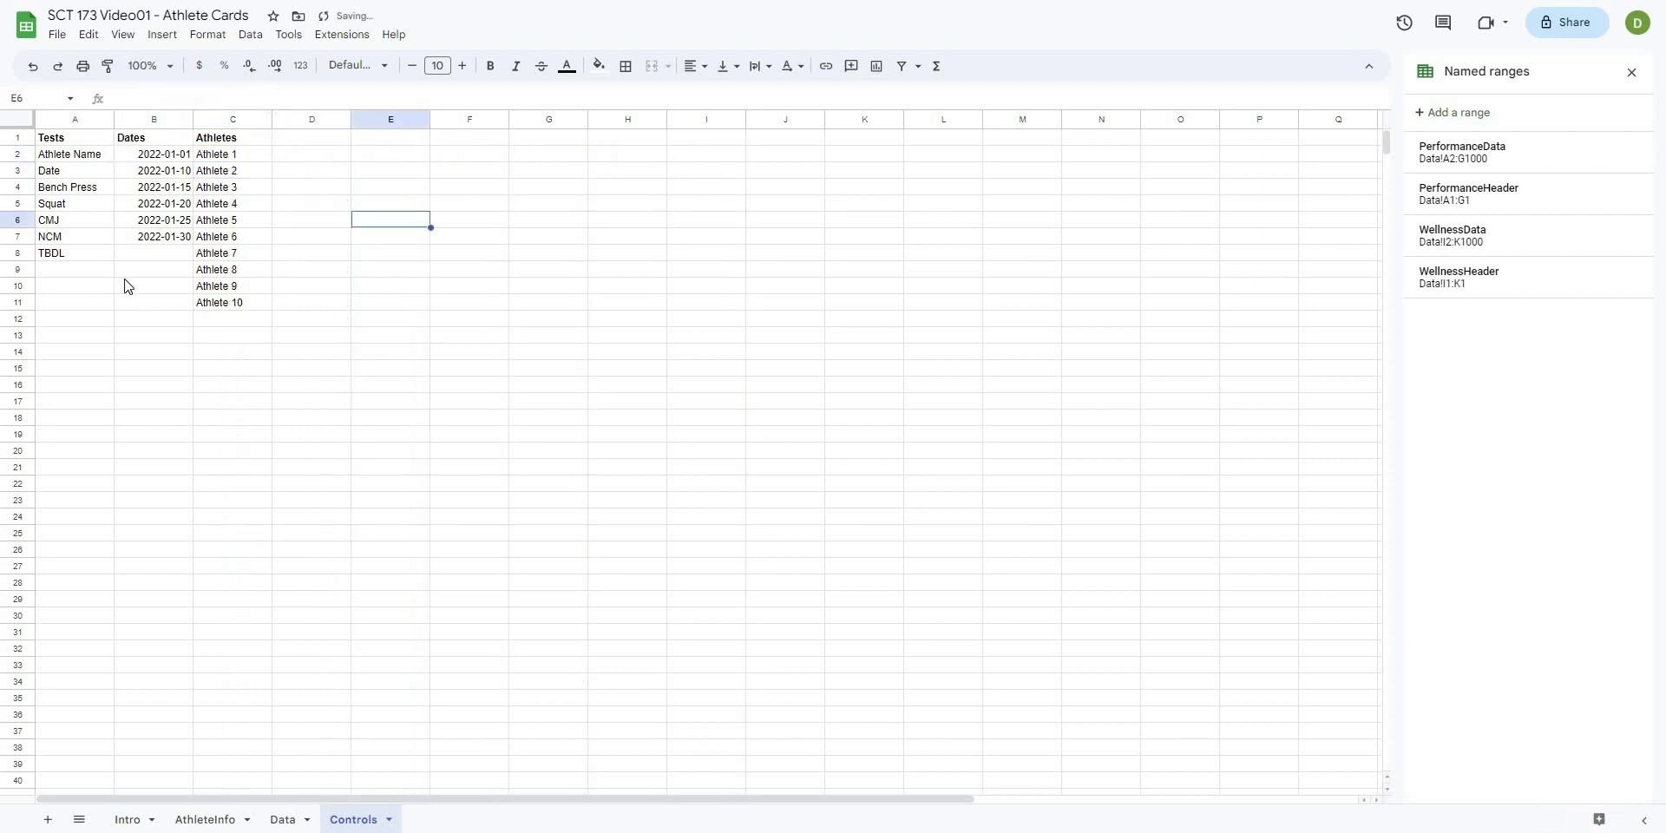
- Centre-align the Tests, Dates and Athletes columns A to C
{"action": "left_click_drag", "start_coordinate": [75, 119], "coordinate": [233, 119]}
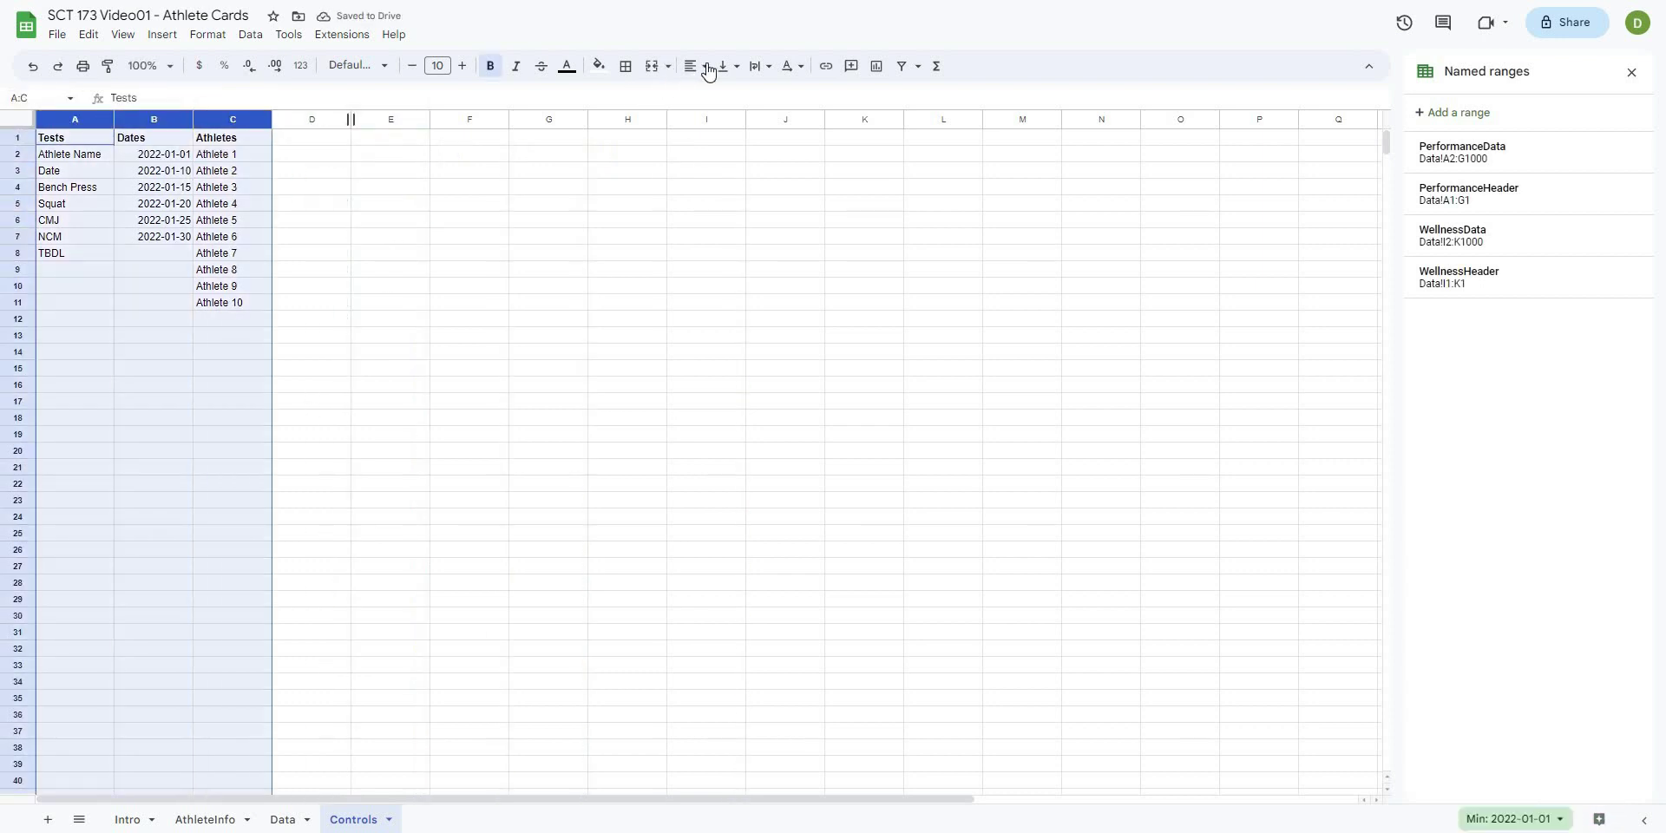
{"action": "left_click", "coordinate": [699, 66]}
{"action": "left_click", "coordinate": [720, 95]}
{"action": "left_click", "coordinate": [627, 352]}
{"action": "left_click", "coordinate": [549, 549]}
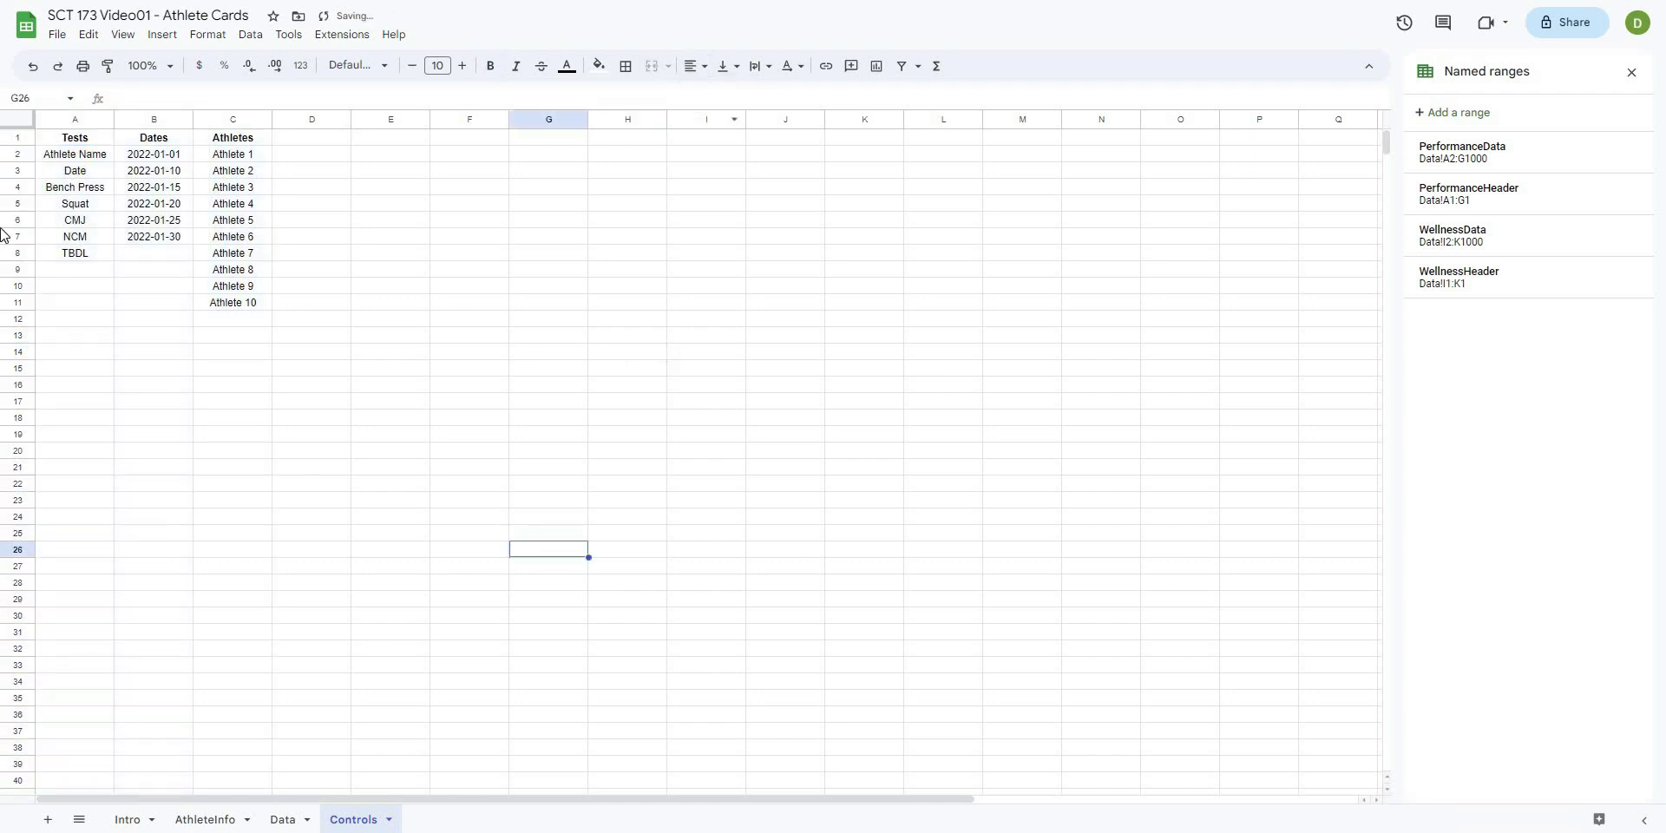
{"action": "left_click", "coordinate": [78, 119]}
{"action": "left_click", "coordinate": [197, 369]}
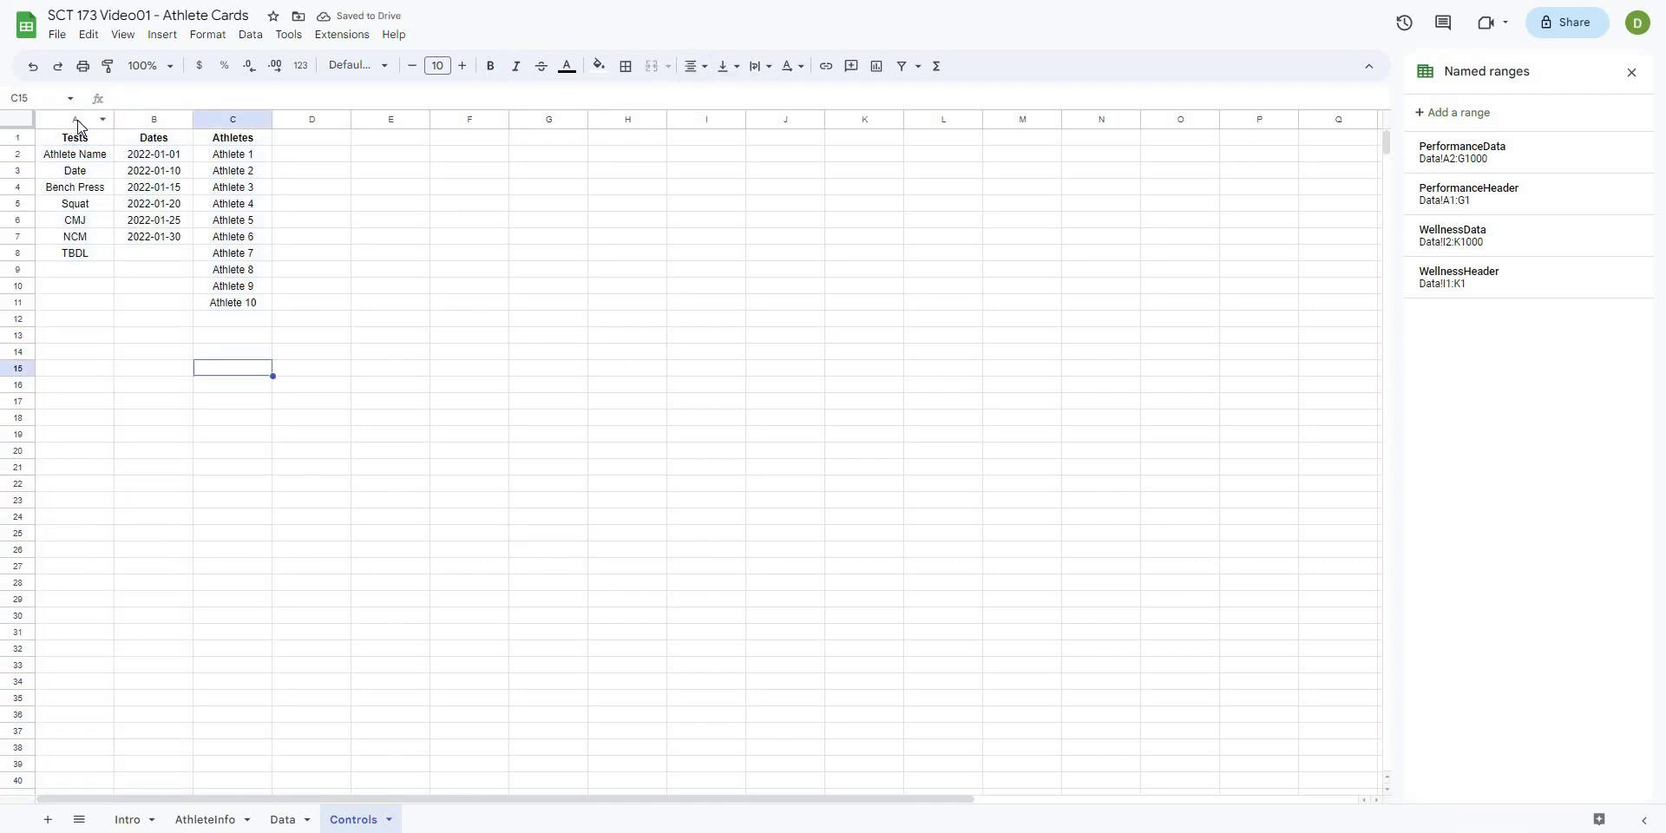
{"action": "left_click", "coordinate": [74, 118]}
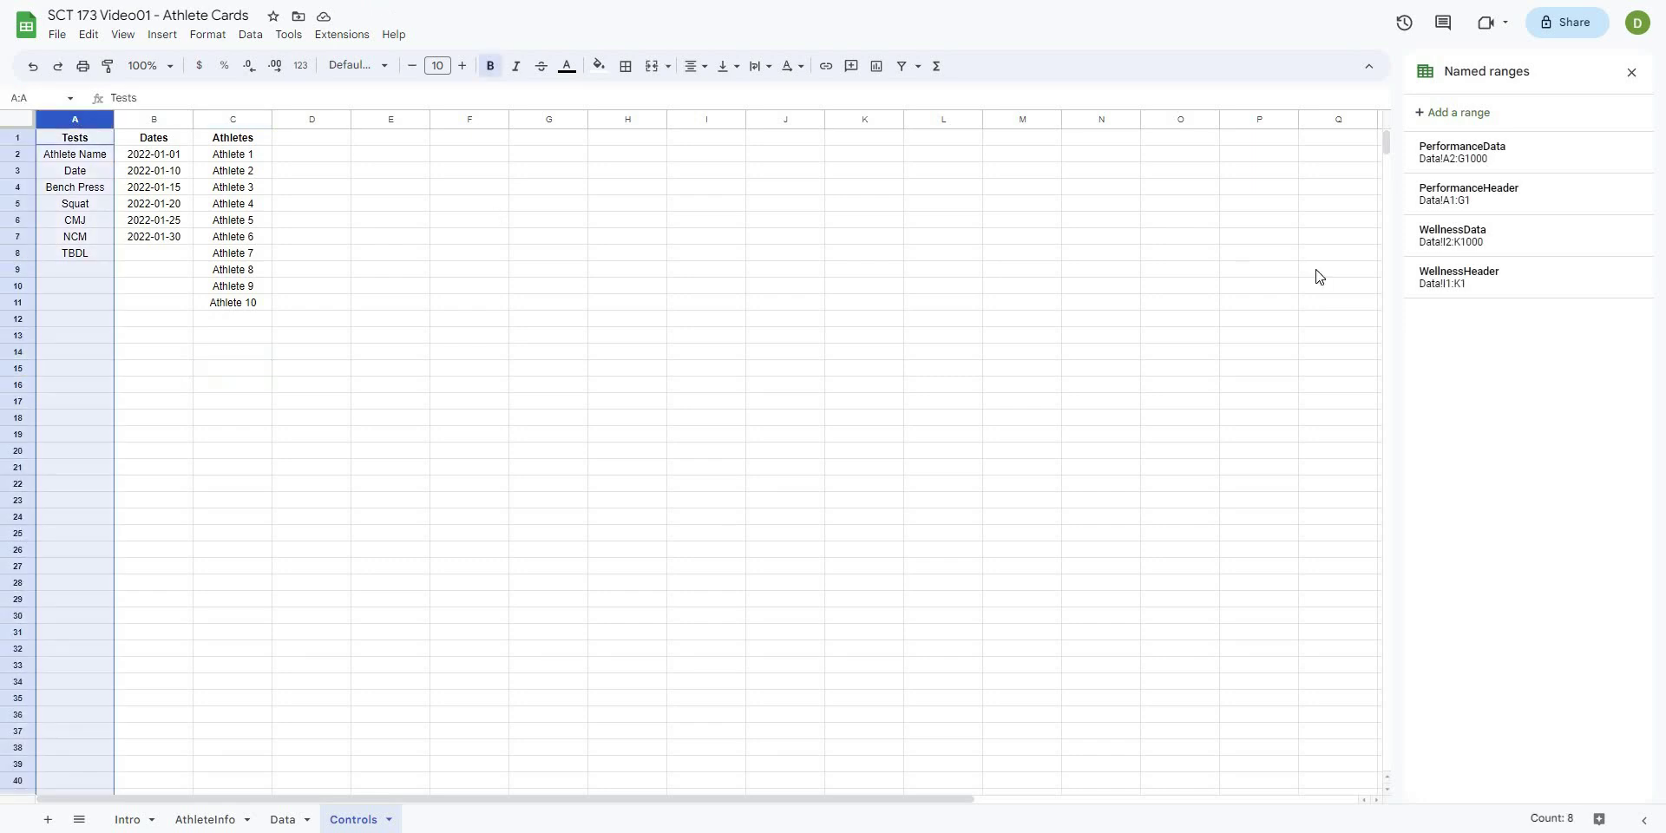
- Save the named range Tests covering Controls!A2:A1000
{"action": "left_click", "coordinate": [1445, 114]}
{"action": "type", "text": "Tests"}
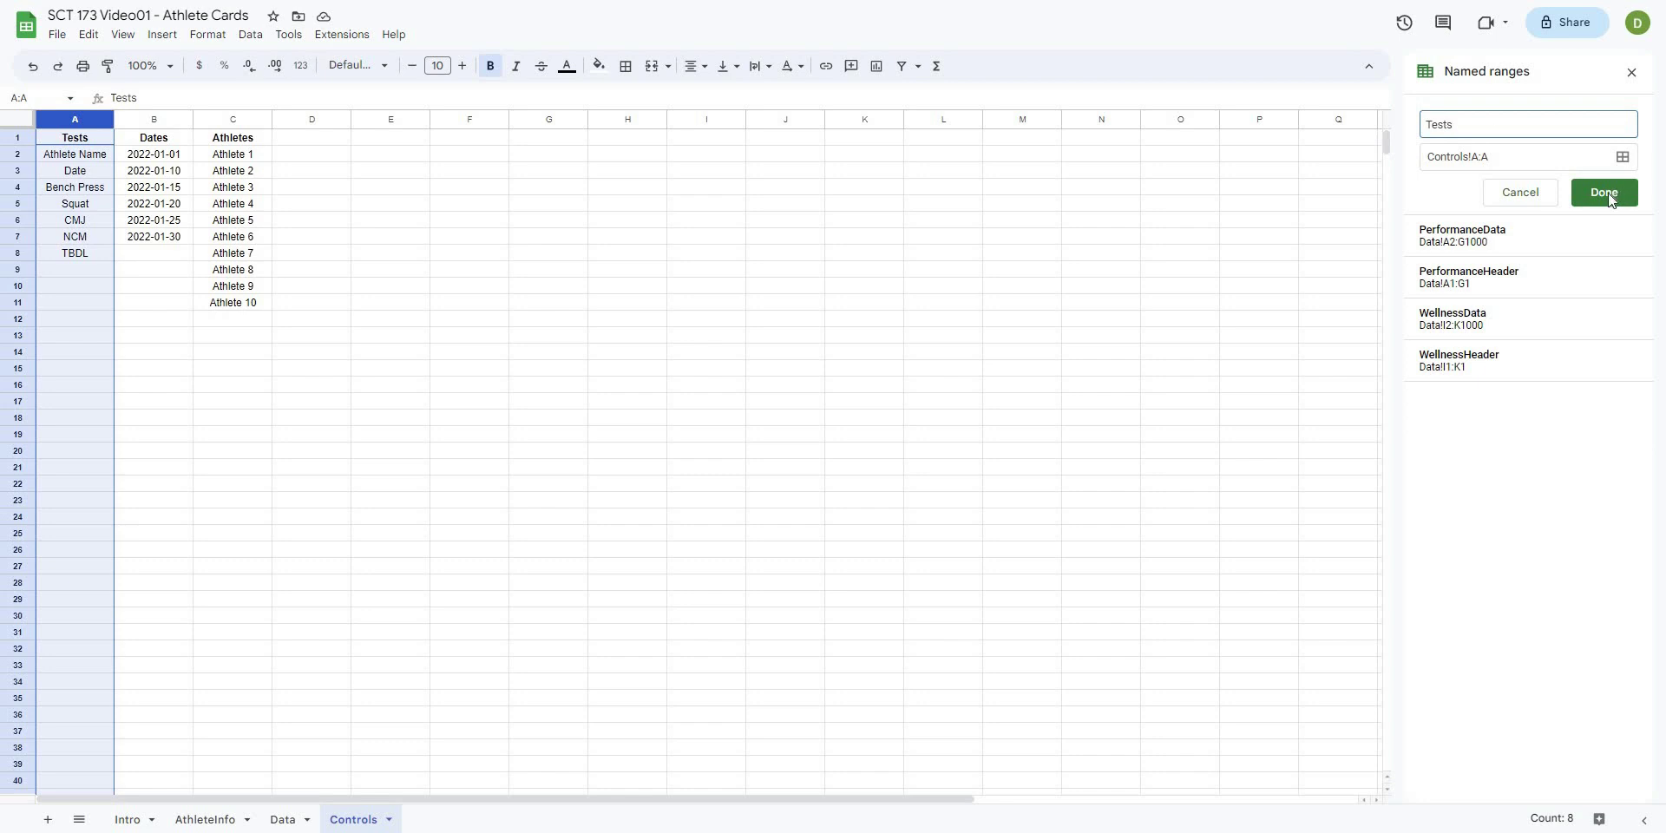
{"action": "left_click", "coordinate": [1479, 157]}
{"action": "type", "text": "2"}
{"action": "left_click", "coordinate": [1499, 156]}
{"action": "type", "text": "1000"}
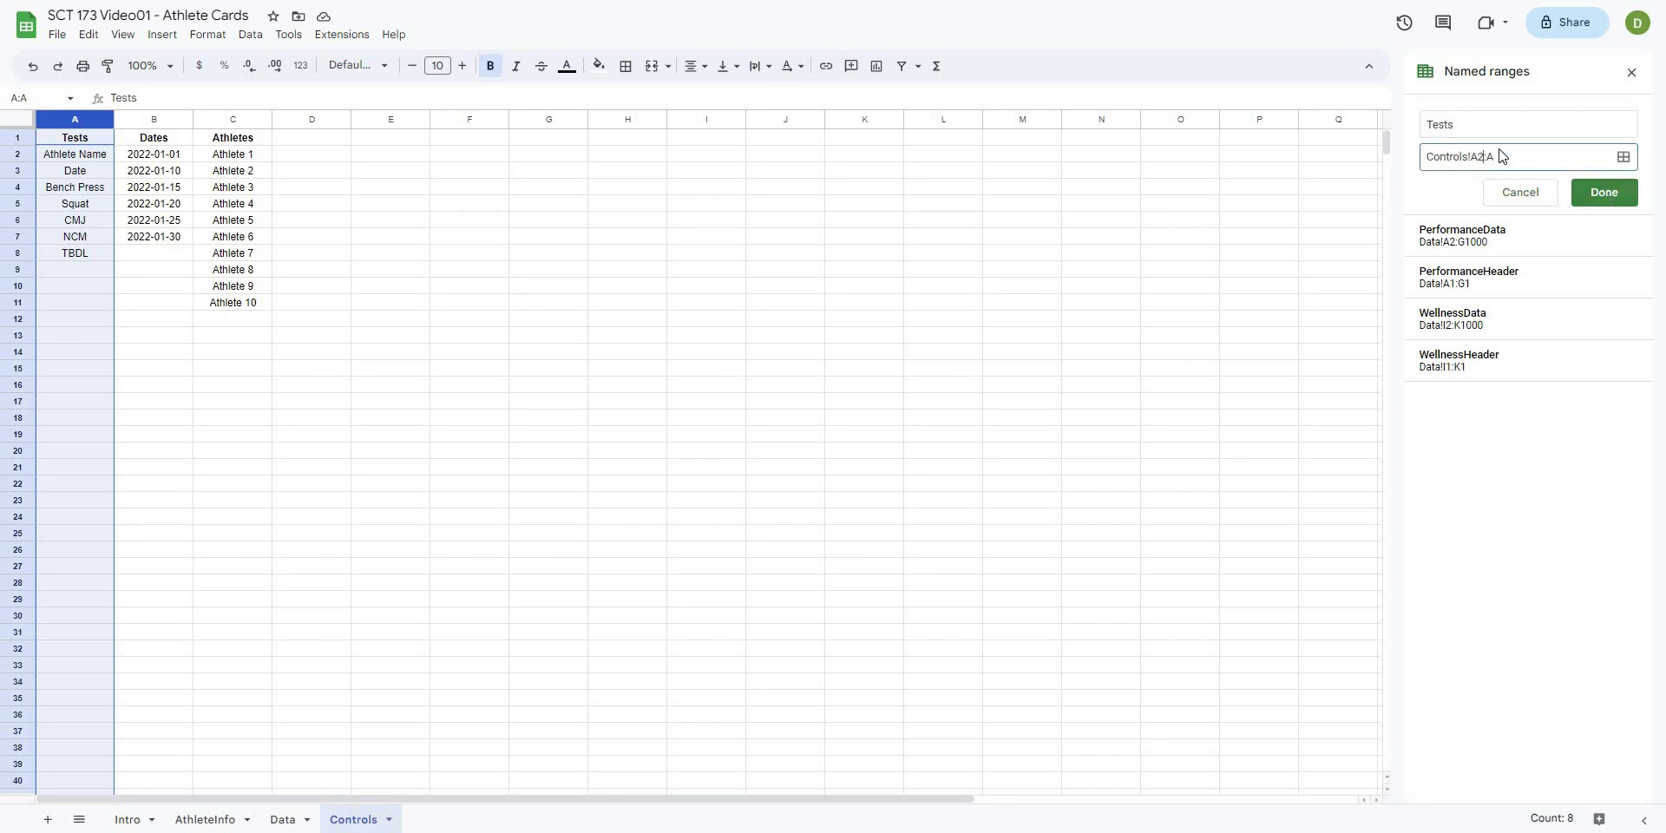
{"action": "left_click", "coordinate": [1603, 192]}
- Save the named range TestDates covering the Dates column from Controls!B2 down
{"action": "left_click", "coordinate": [145, 127]}
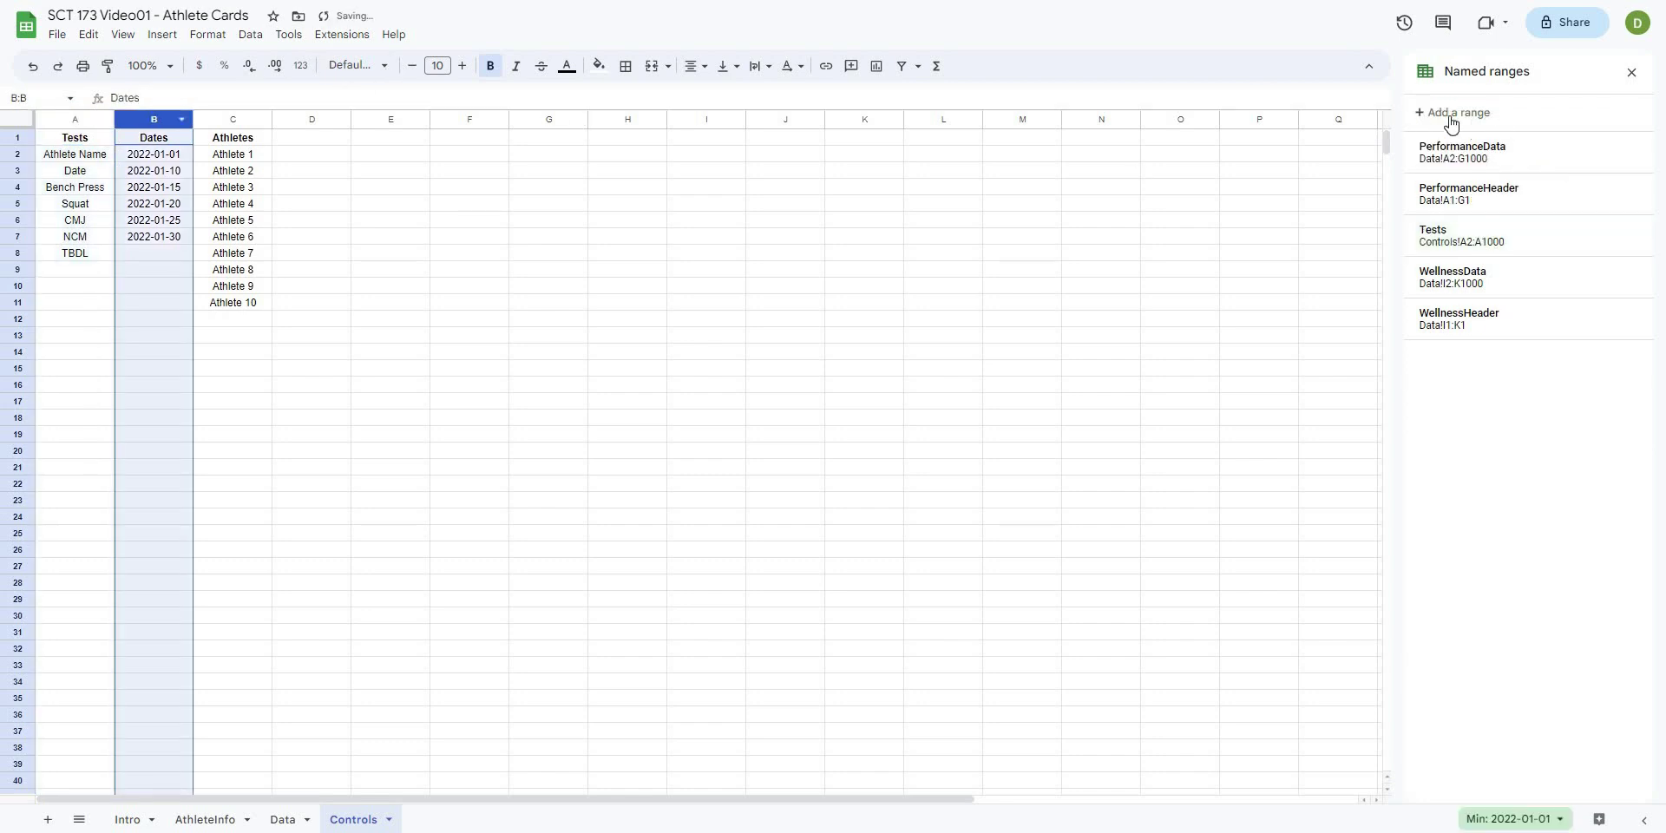
{"action": "left_click", "coordinate": [1443, 112]}
{"action": "type", "text": "TestDates"}
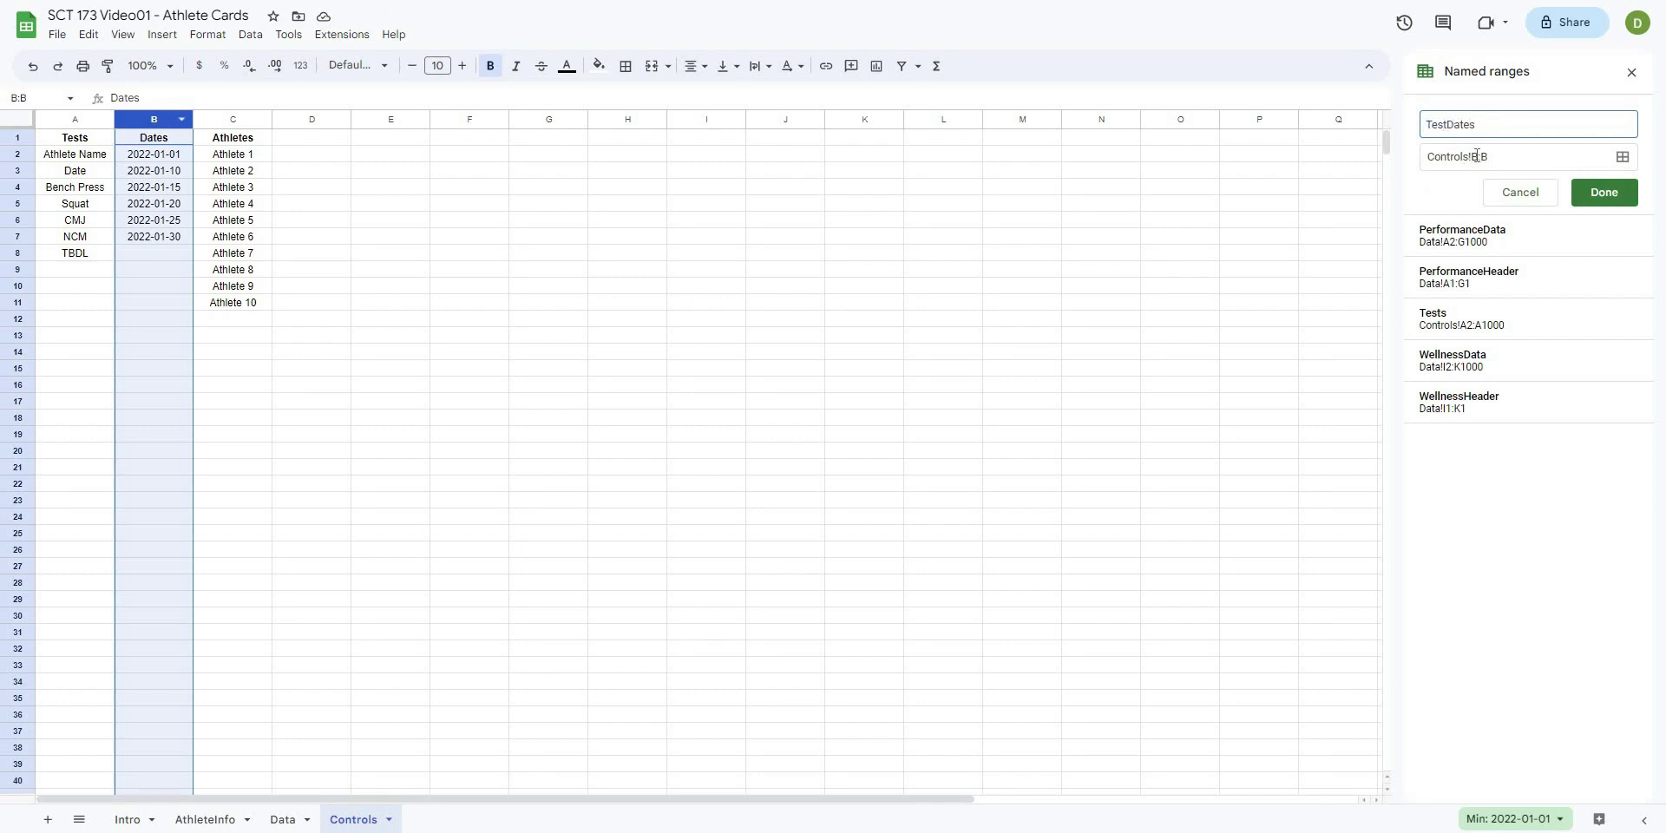
{"action": "left_click", "coordinate": [1480, 156]}
{"action": "type", "text": "2"}
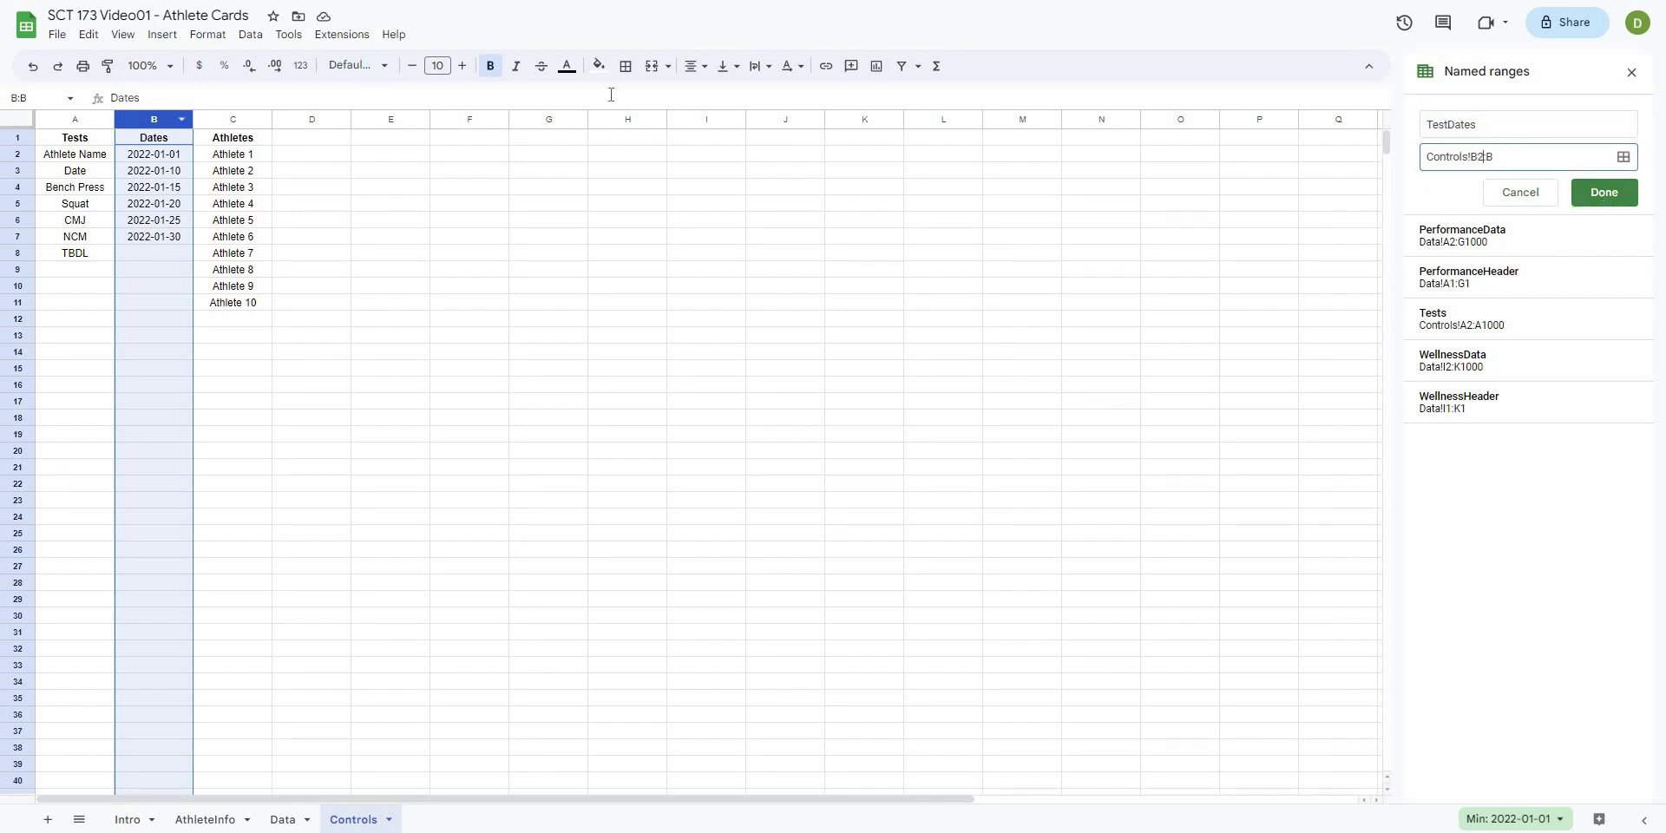
{"action": "key", "text": "Return"}
- Select the Athletes column C and start a new named range for it
{"action": "left_click", "coordinate": [331, 205]}
{"action": "key", "text": "Left"}
{"action": "key", "text": "ctrl+space"}
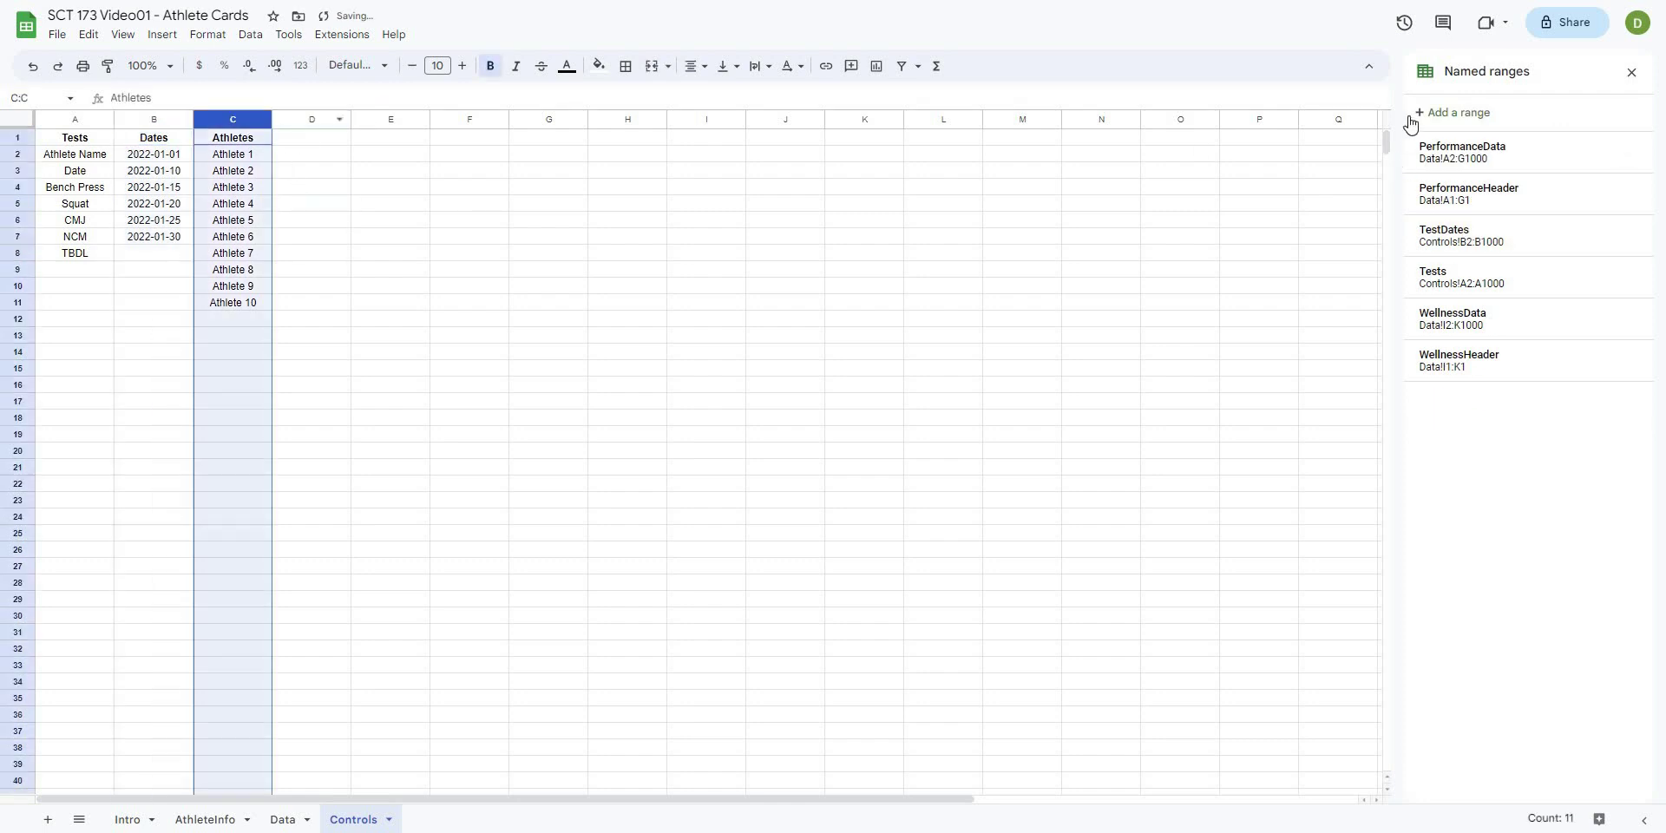
{"action": "left_click", "coordinate": [1486, 126]}
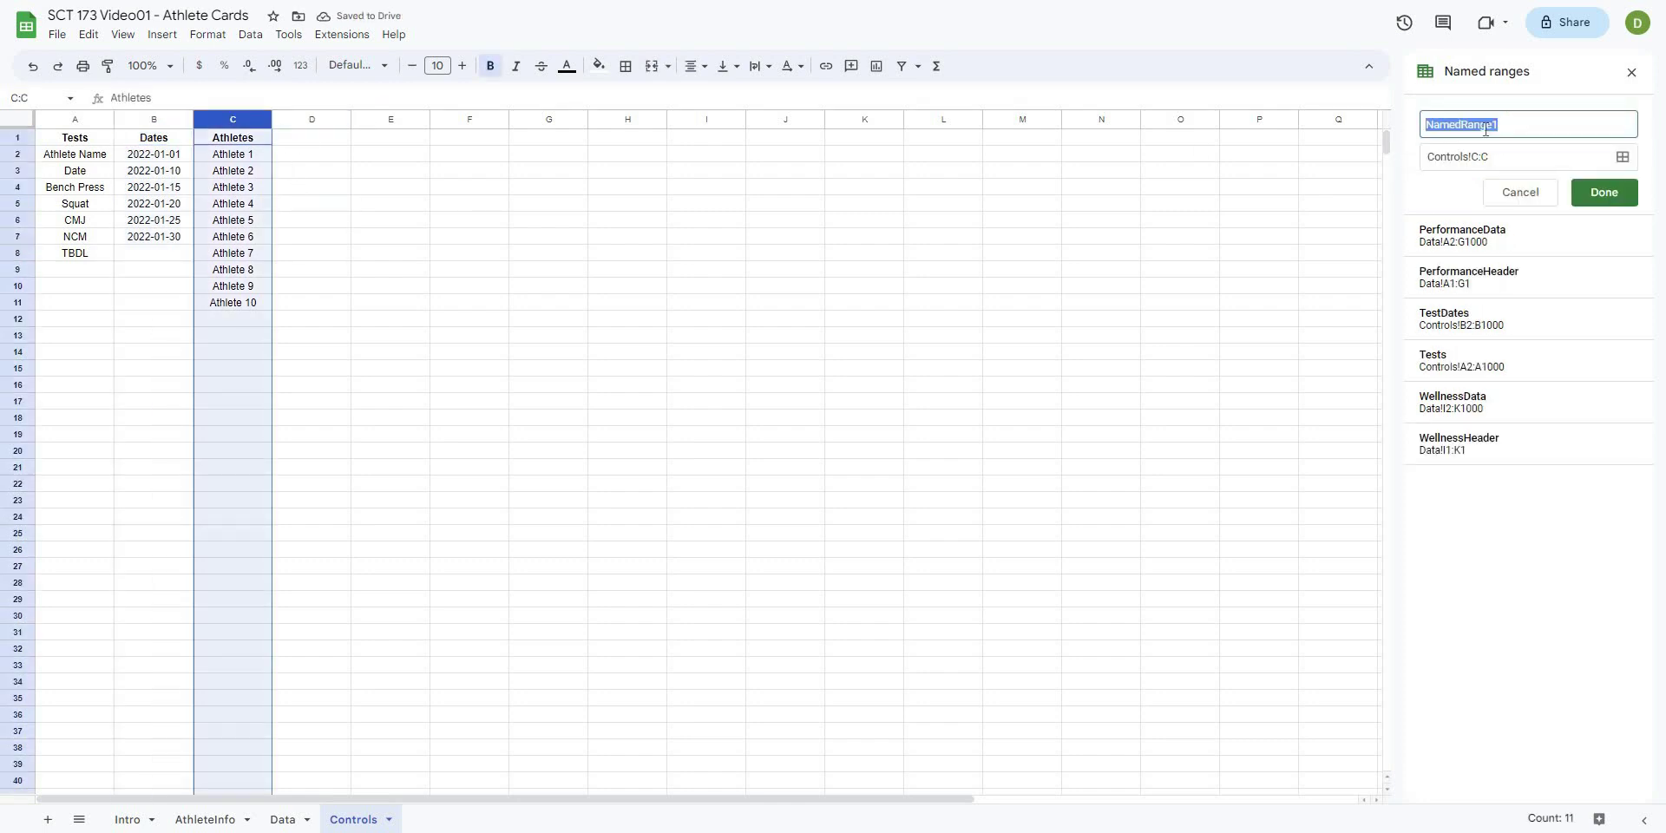
{"action": "left_click", "coordinate": [866, 221]}
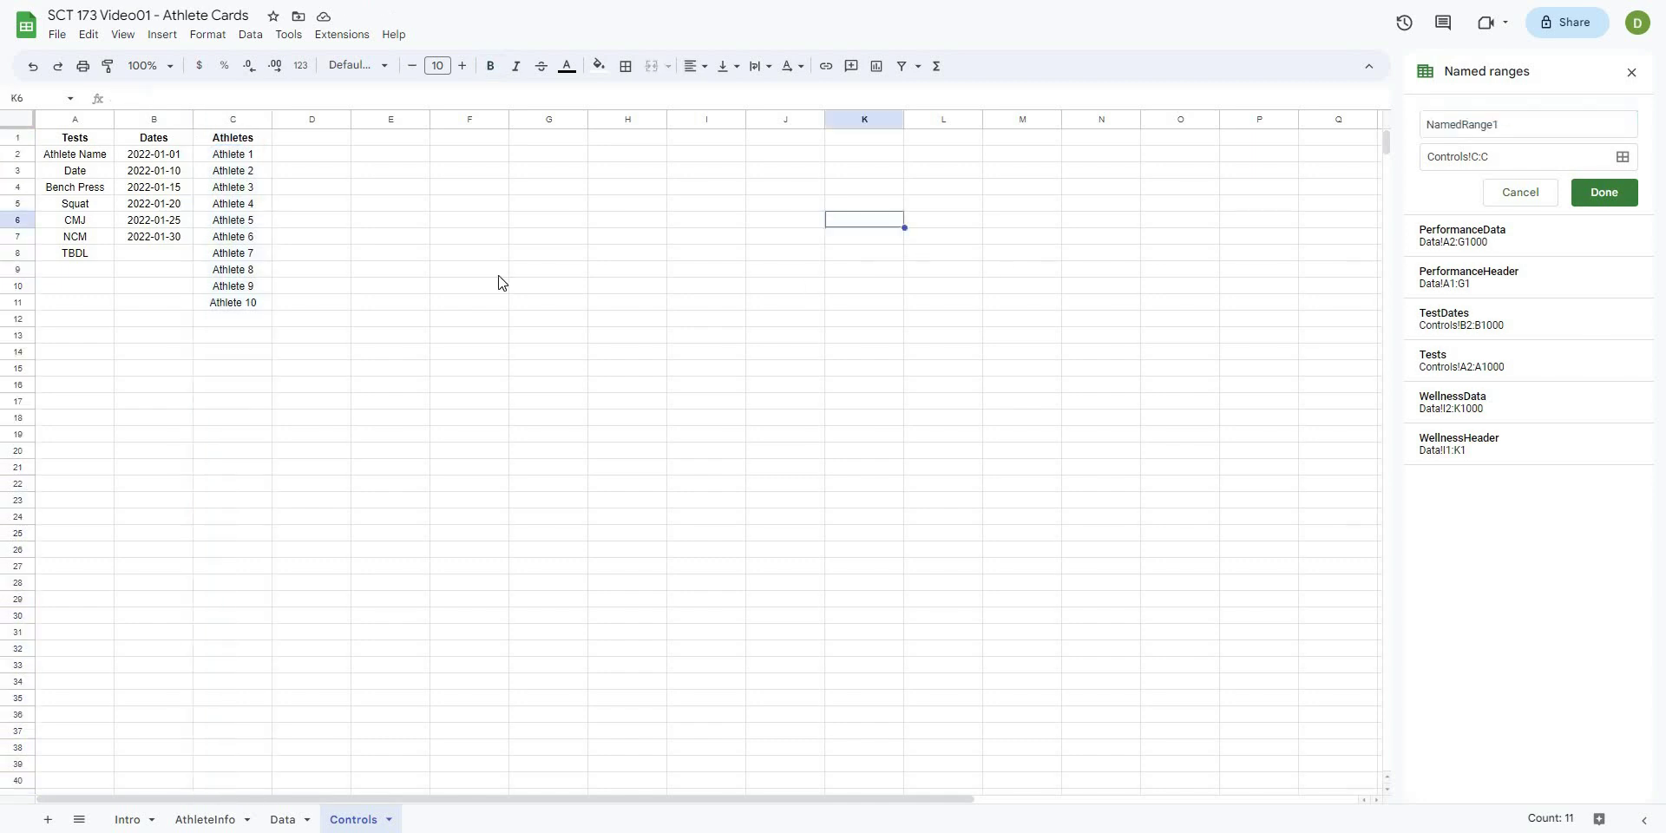
- Copy Controls!C2:C11 and paste the athlete names as values only into AthleteInfo A2
{"action": "left_click", "coordinate": [500, 273]}
{"action": "left_click_drag", "start_coordinate": [232, 156], "coordinate": [256, 310]}
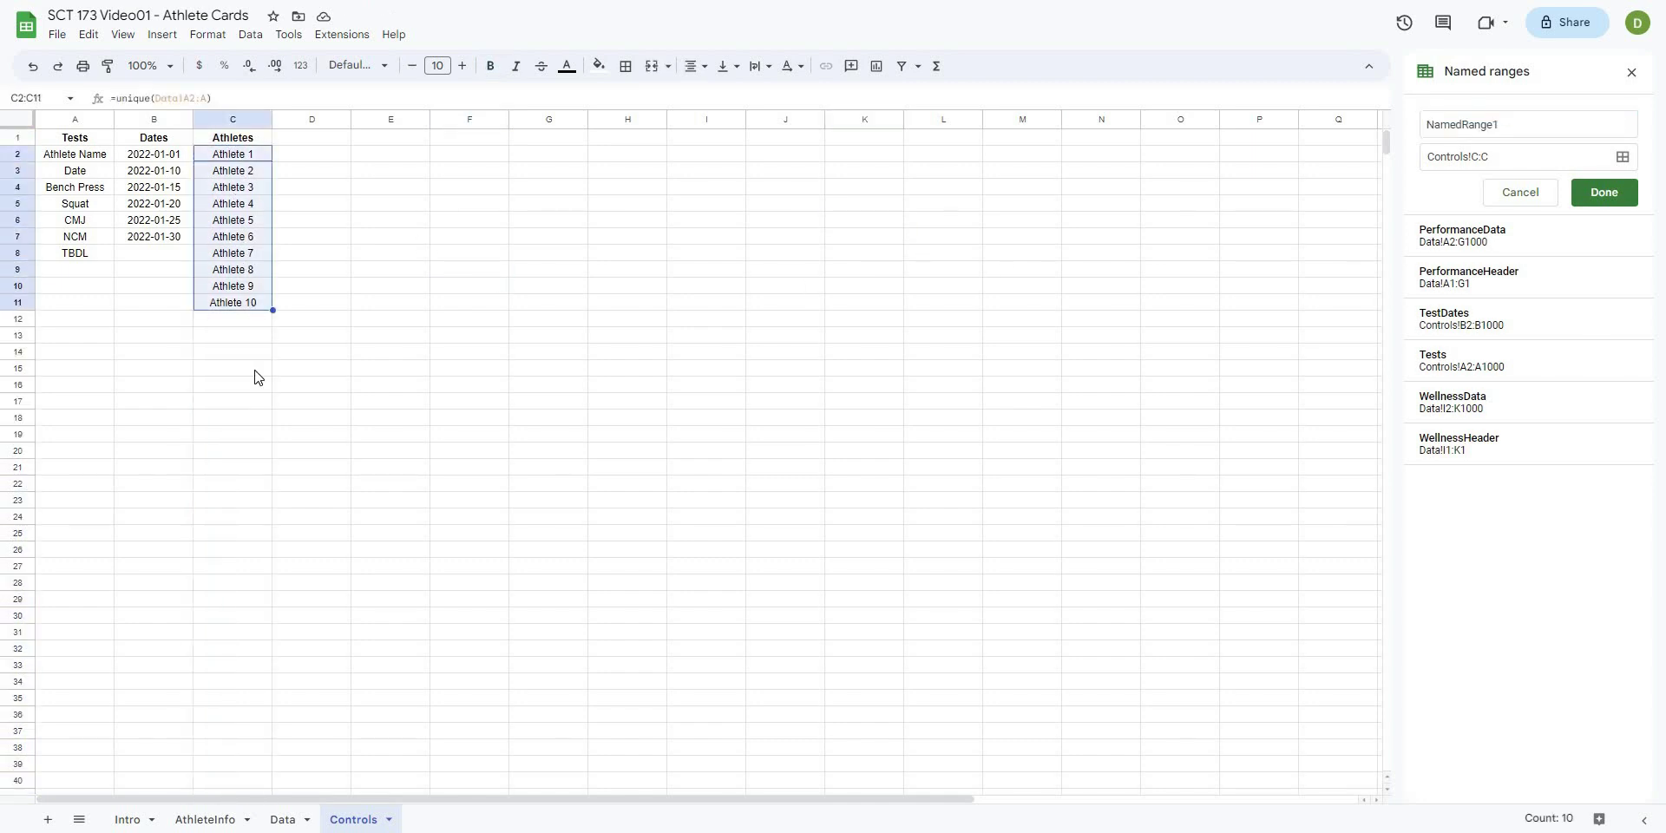
{"action": "key", "text": "ctrl+c"}
{"action": "key", "text": "ctrl+shift+Page_Up"}
{"action": "key", "text": "ctrl+shift+Page_Up"}
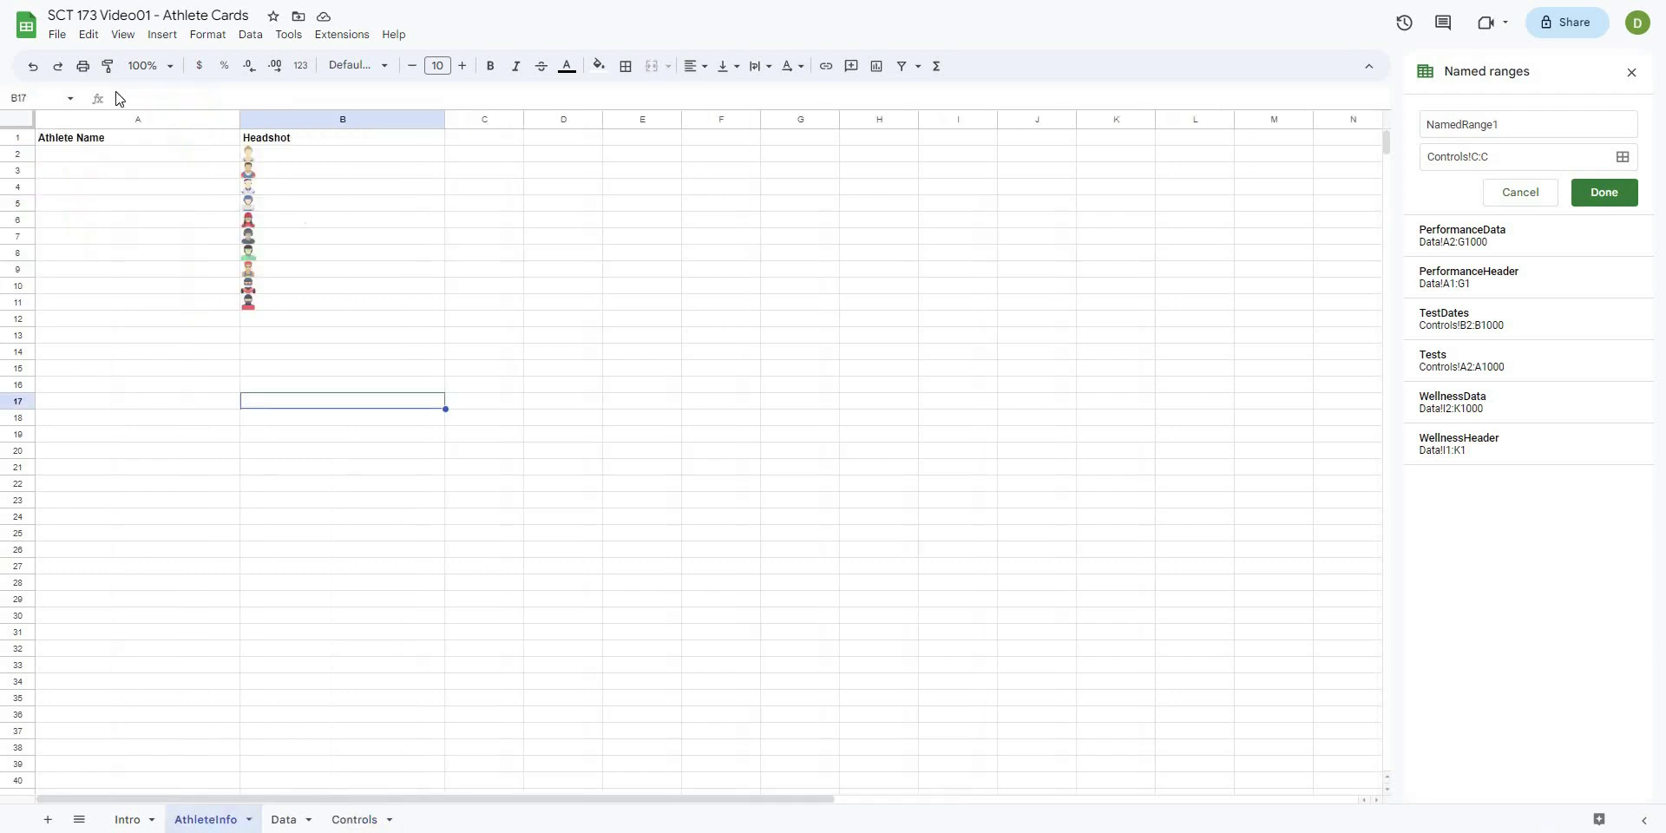
{"action": "left_click", "coordinate": [496, 551]}
{"action": "right_click", "coordinate": [55, 154]}
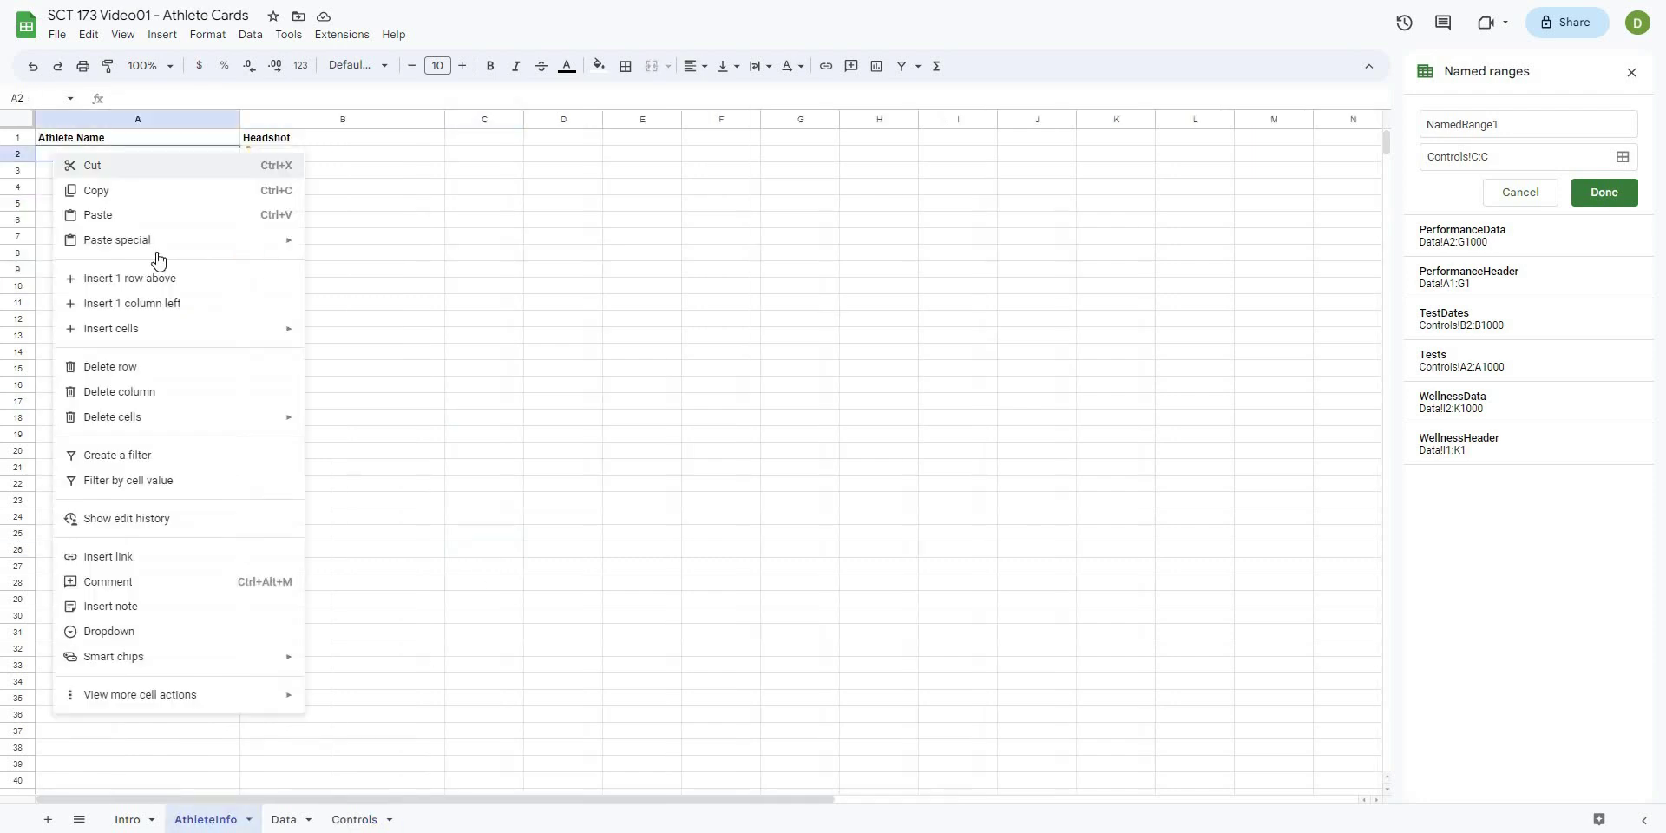
{"action": "mouse_move", "coordinate": [156, 238]}
{"action": "left_click", "coordinate": [347, 245]}
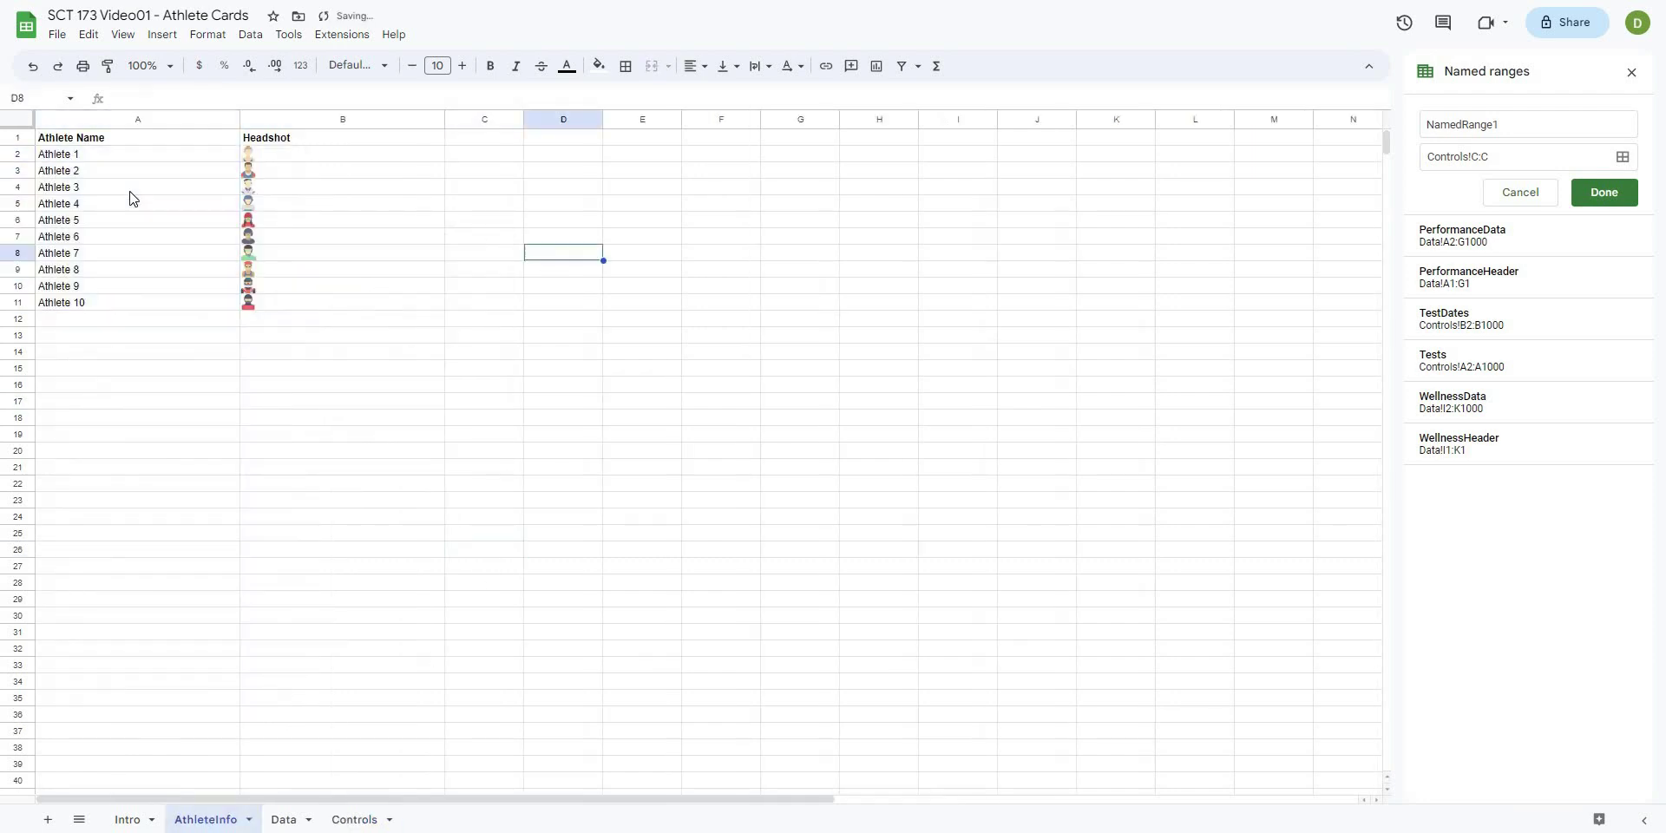
- Check the pasted names and headshots B2:B11, then select empty cell B13
{"action": "left_click", "coordinate": [368, 156]}
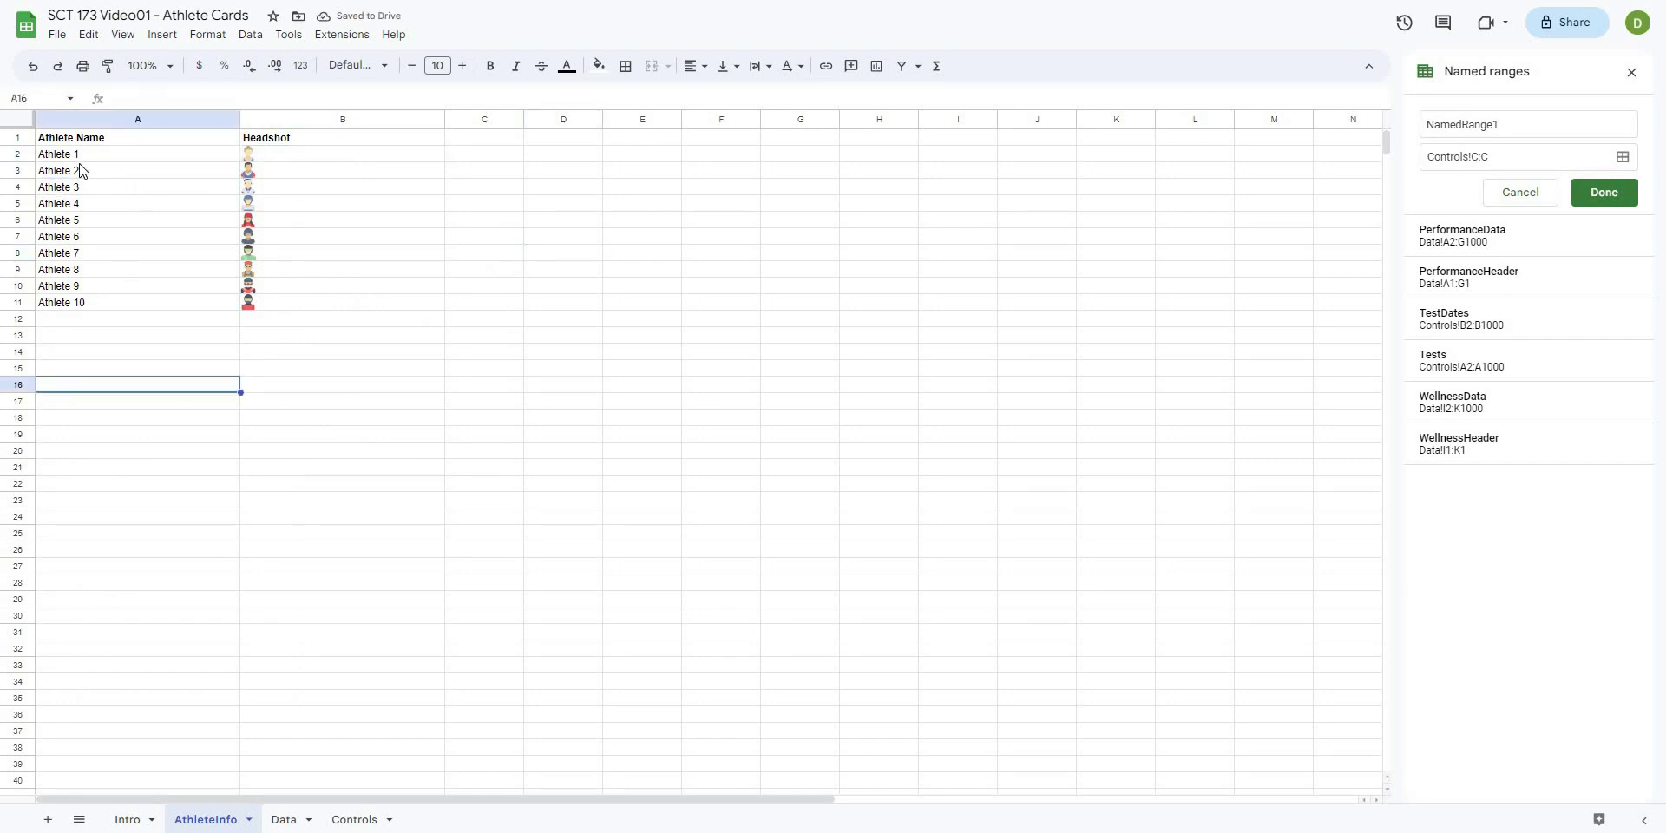
{"action": "left_click", "coordinate": [82, 154]}
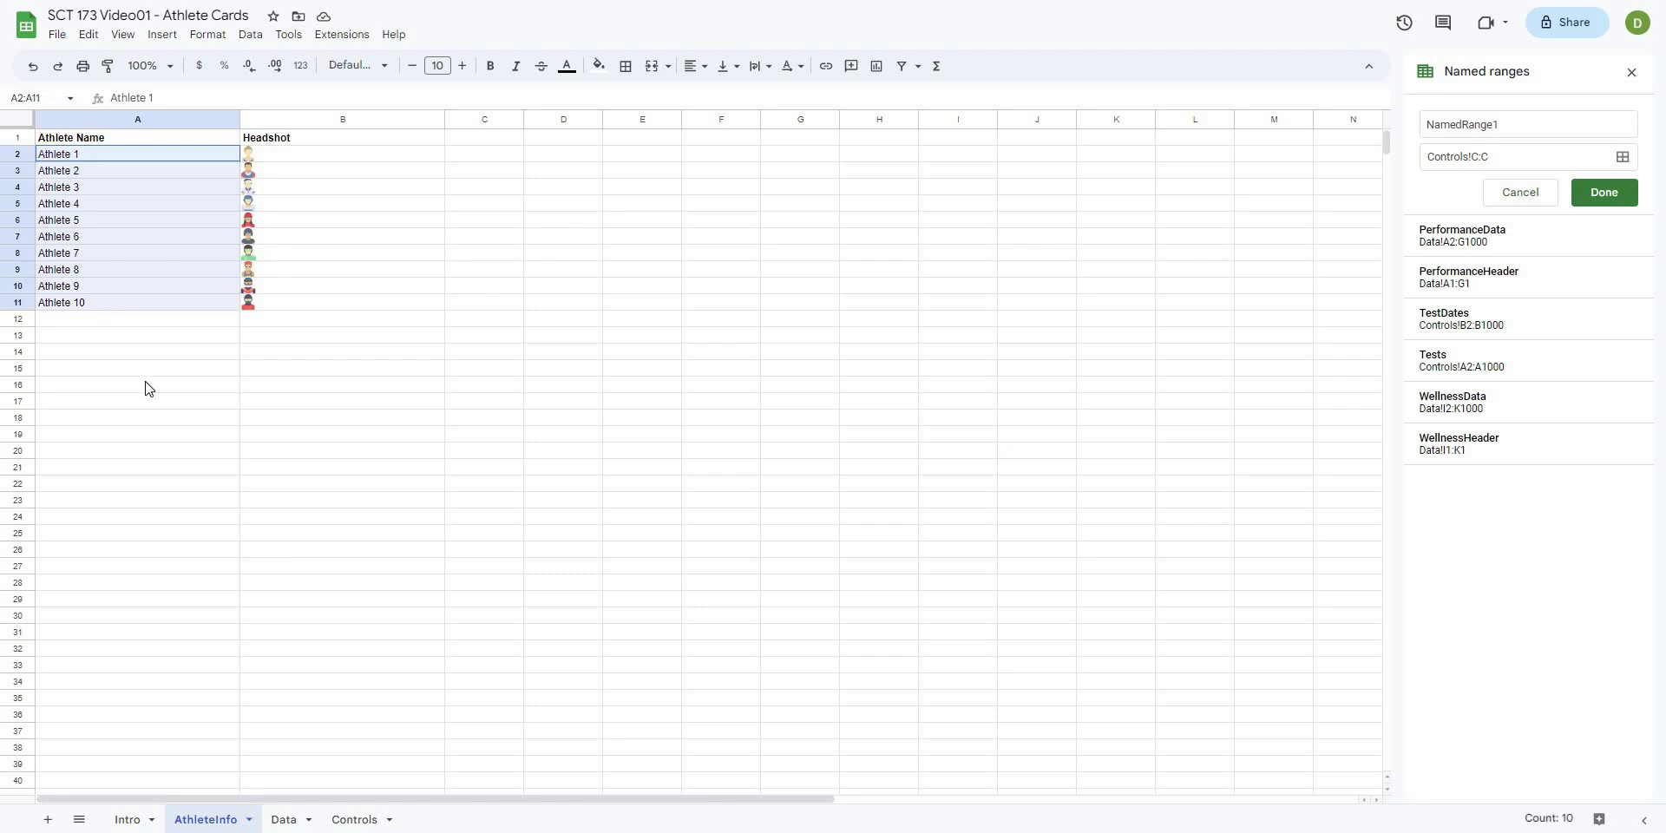
{"action": "left_click", "coordinate": [584, 272]}
{"action": "left_click_drag", "start_coordinate": [296, 161], "coordinate": [317, 314]}
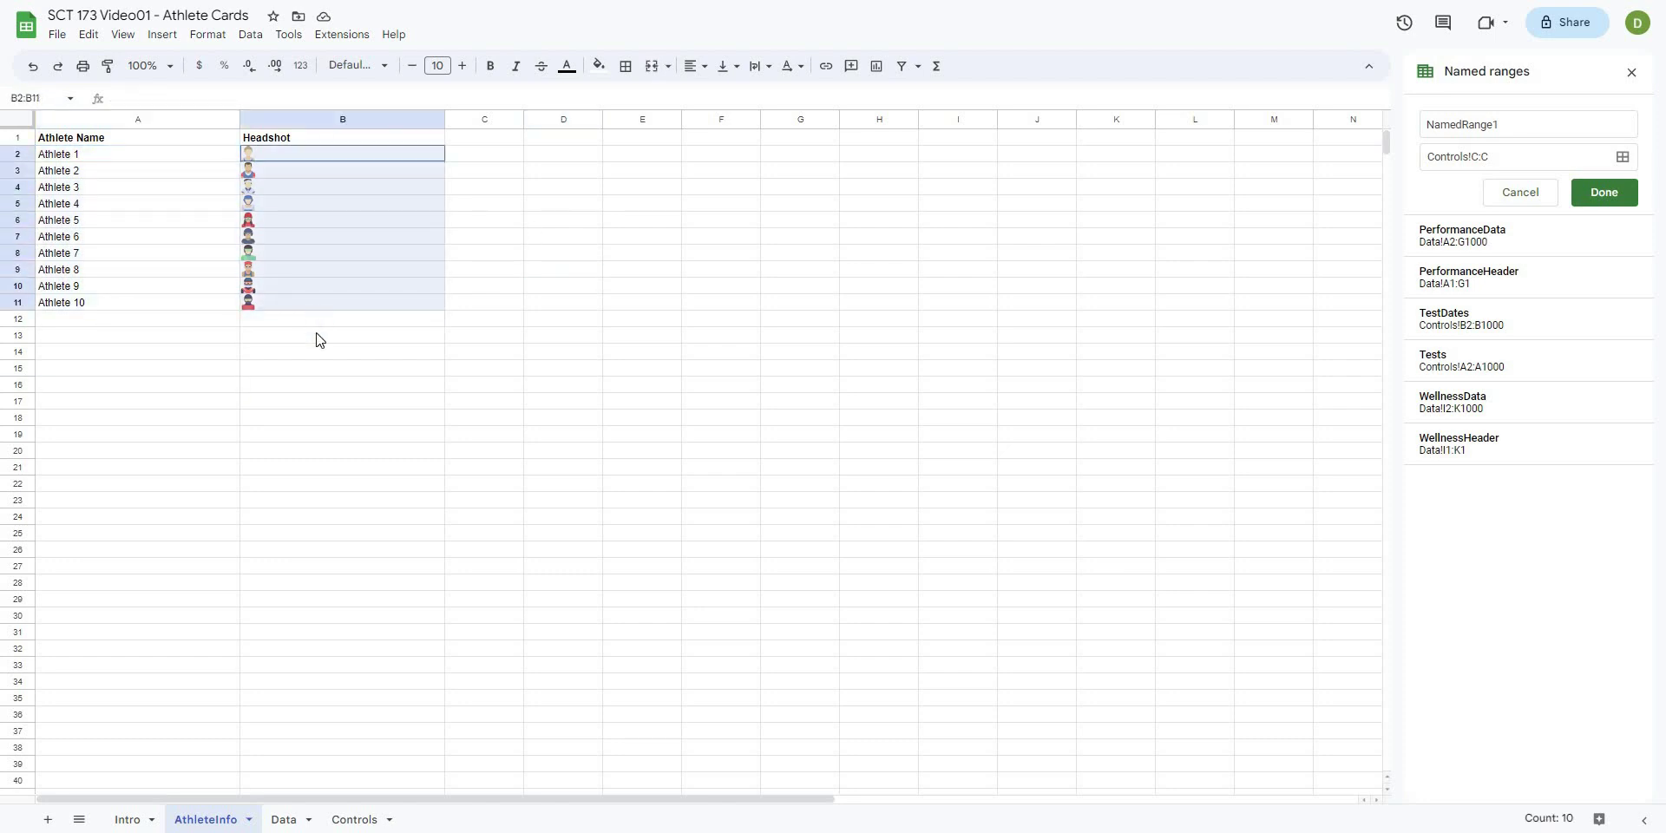
{"action": "left_click", "coordinate": [571, 356]}
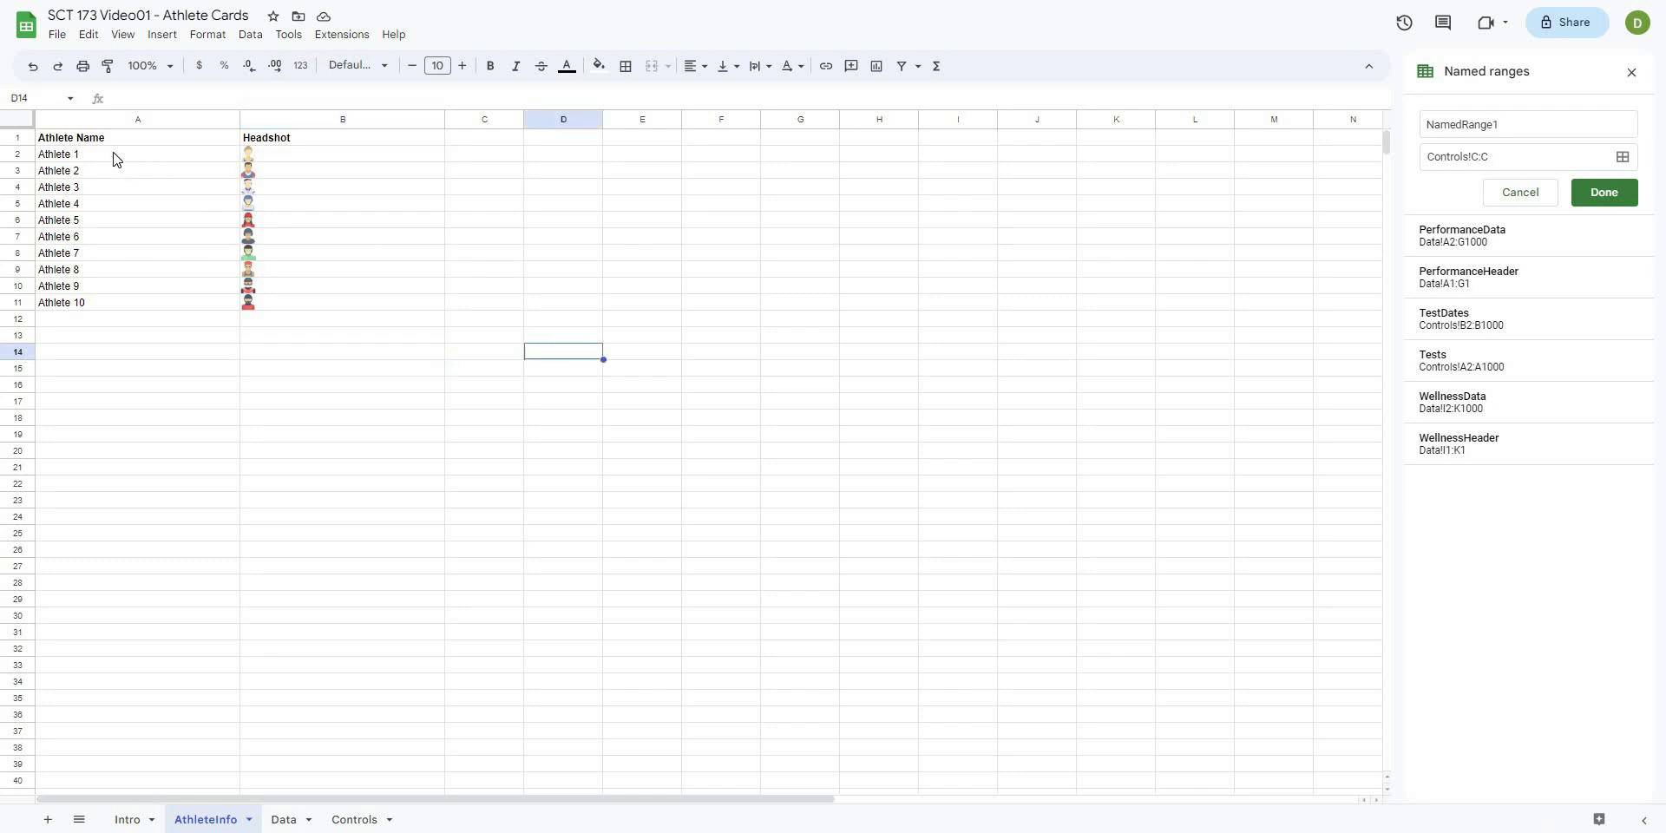
{"action": "left_click", "coordinate": [317, 158]}
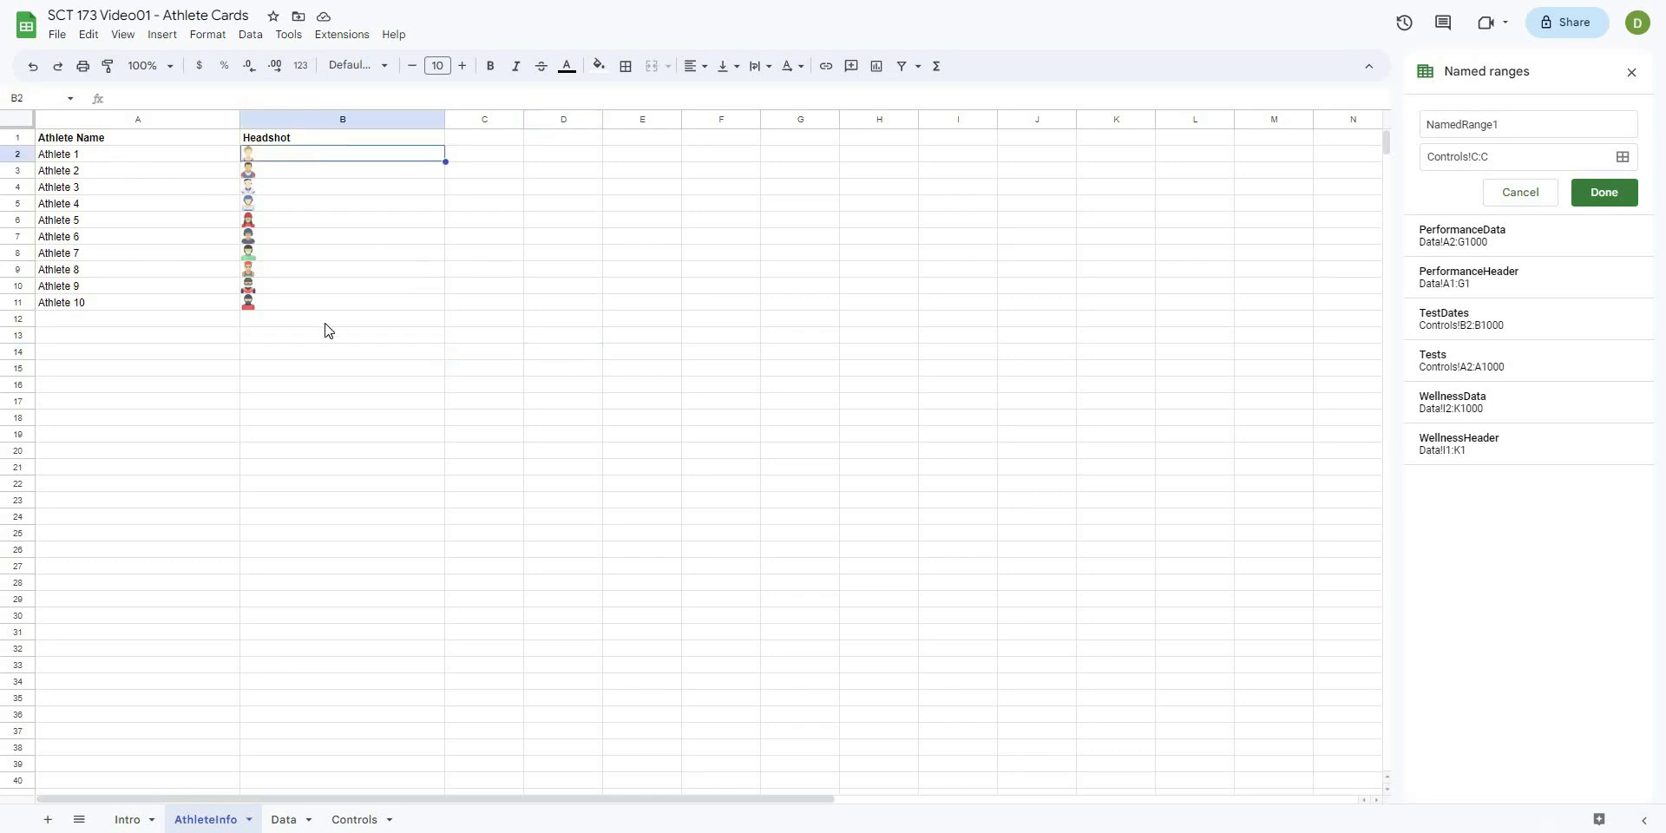
{"action": "left_click", "coordinate": [262, 343]}
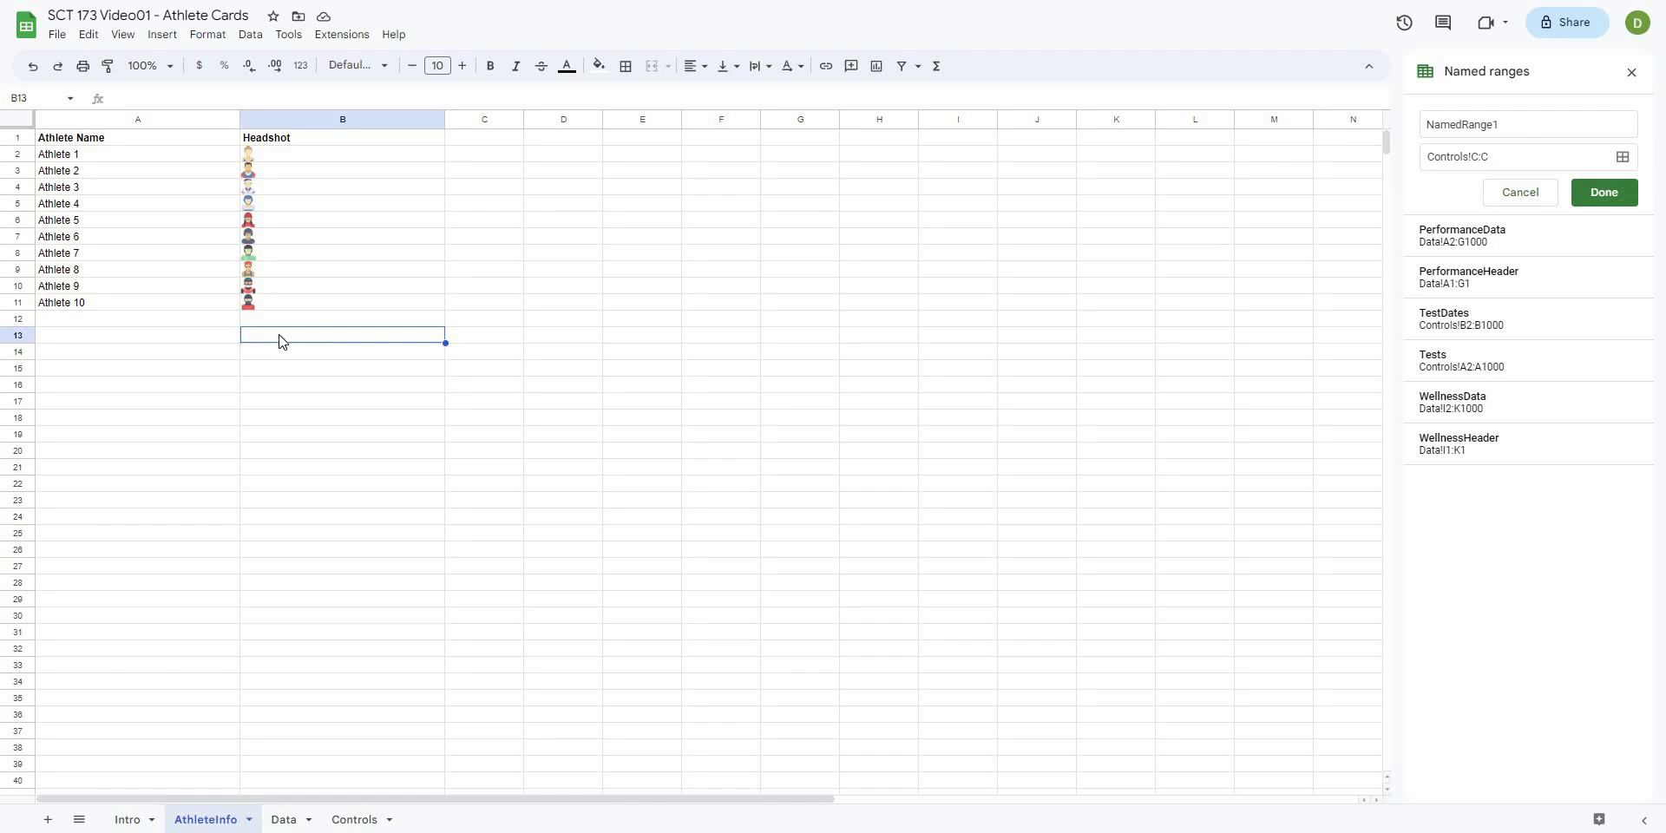
{"action": "left_click", "coordinate": [161, 34]}
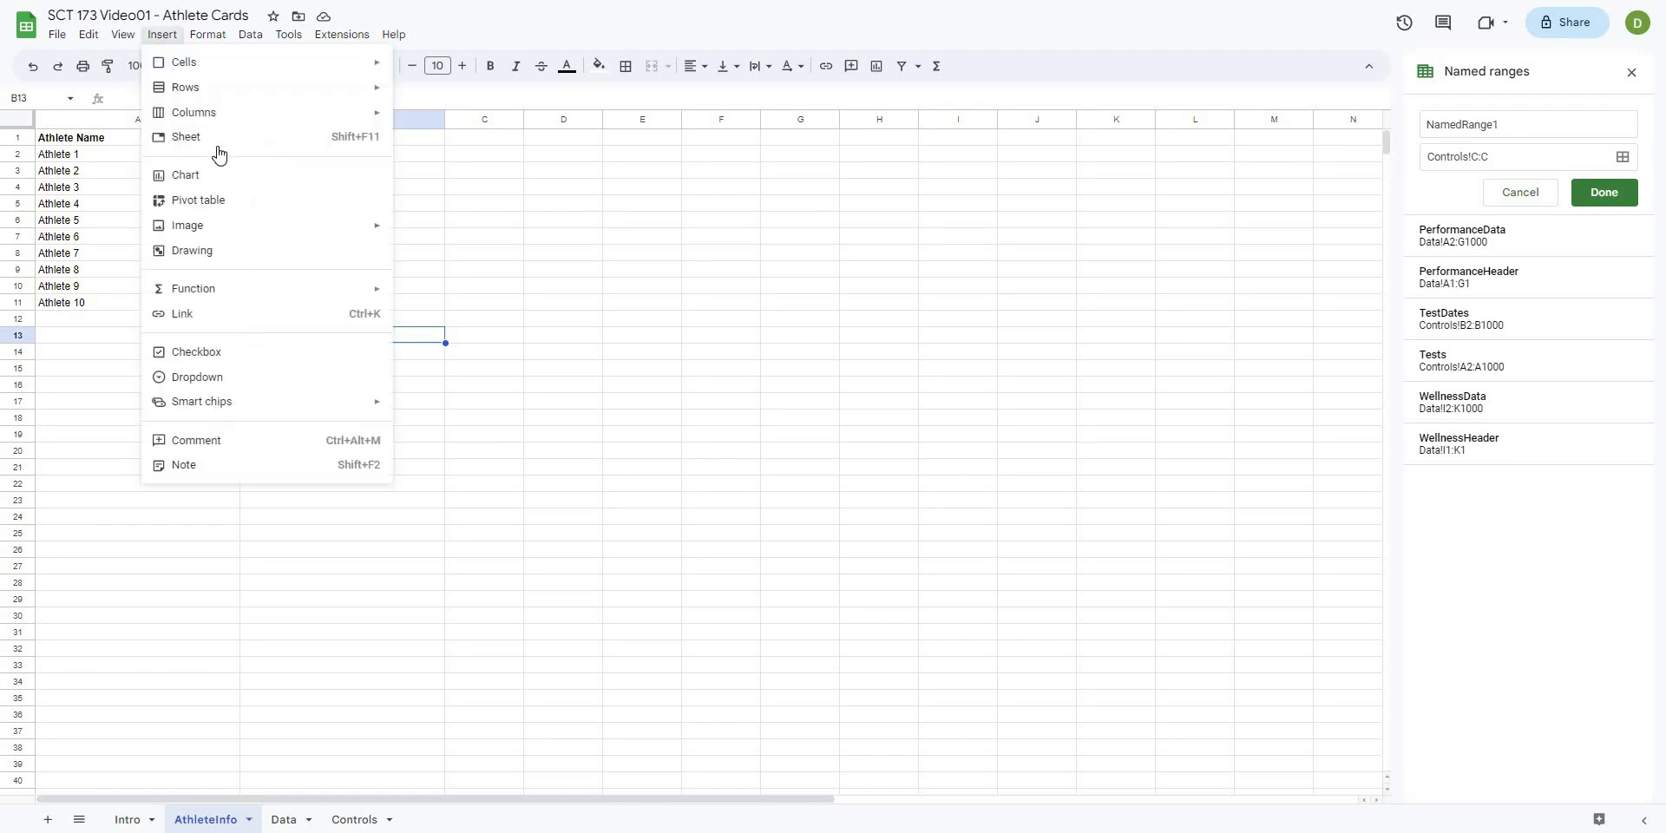
{"action": "mouse_move", "coordinate": [221, 229]}
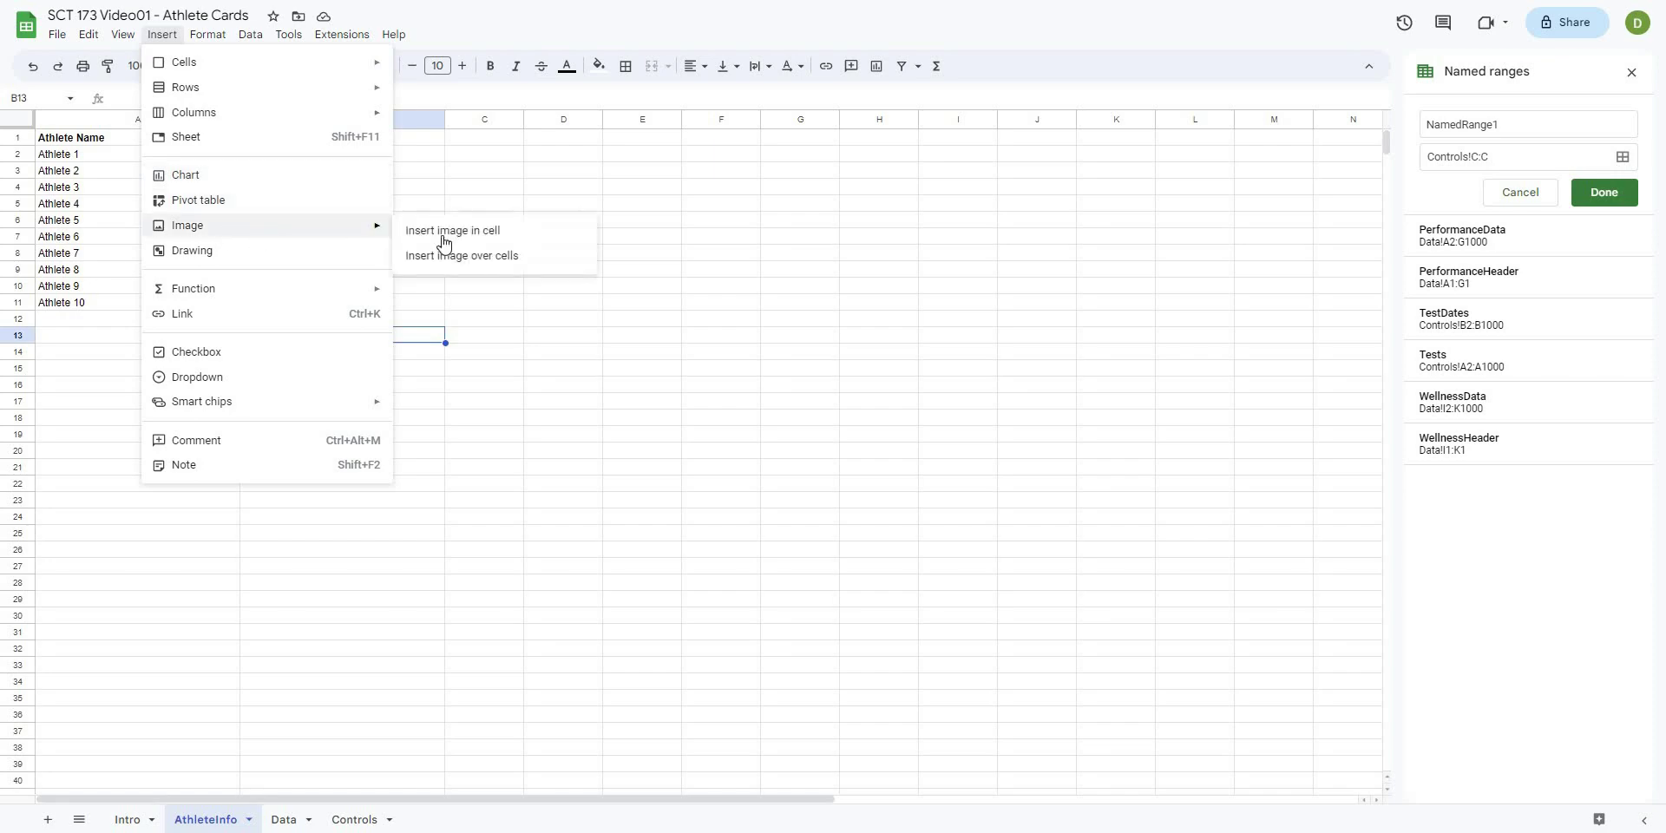
{"action": "left_click", "coordinate": [428, 232]}
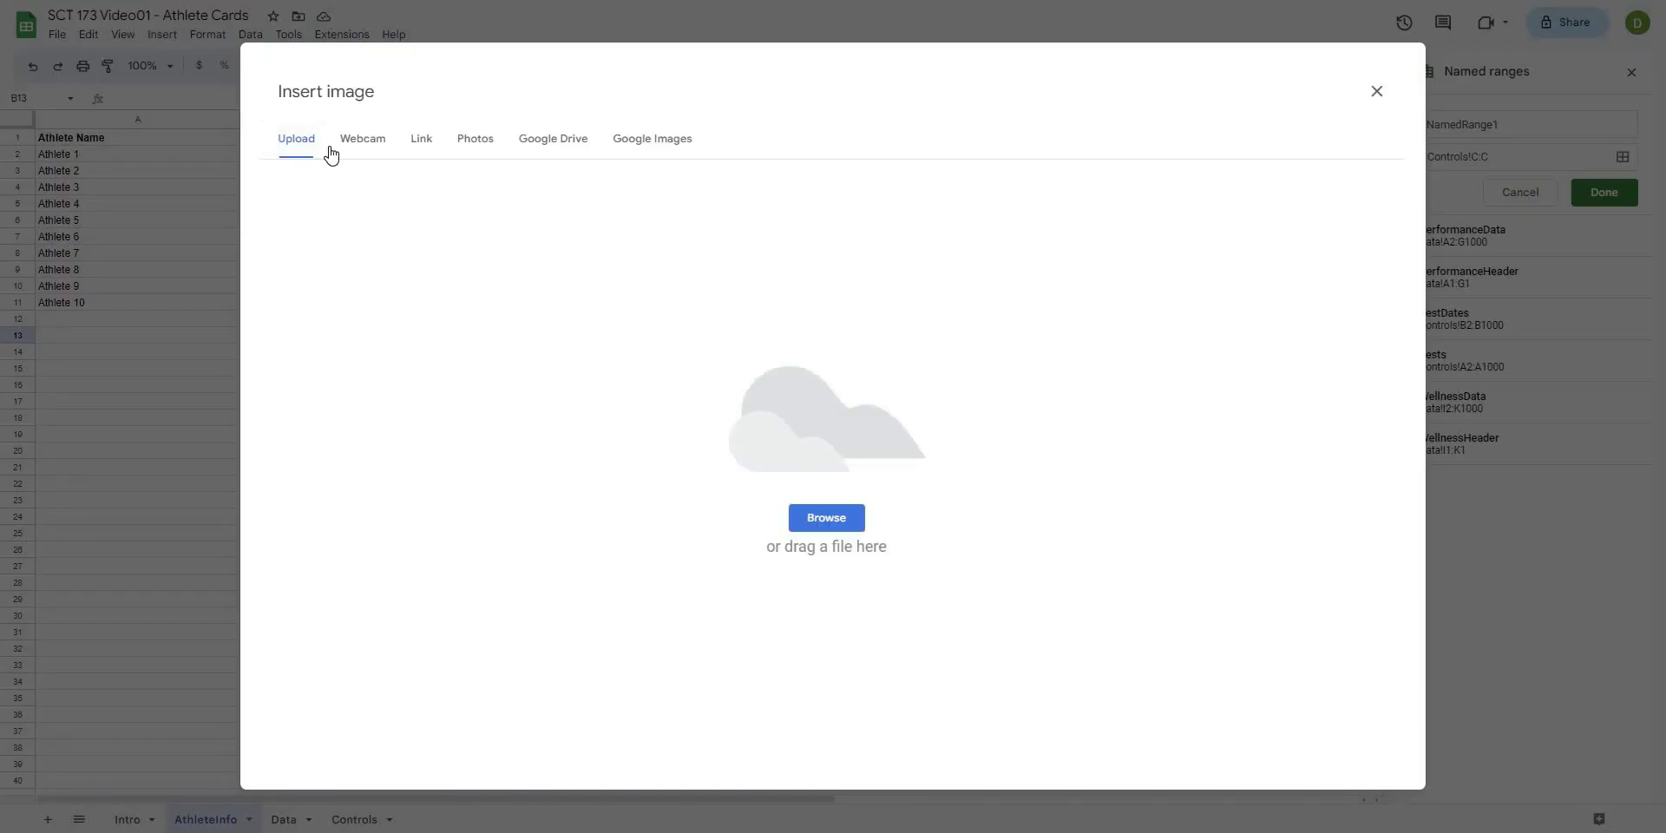
{"action": "left_click", "coordinate": [563, 154]}
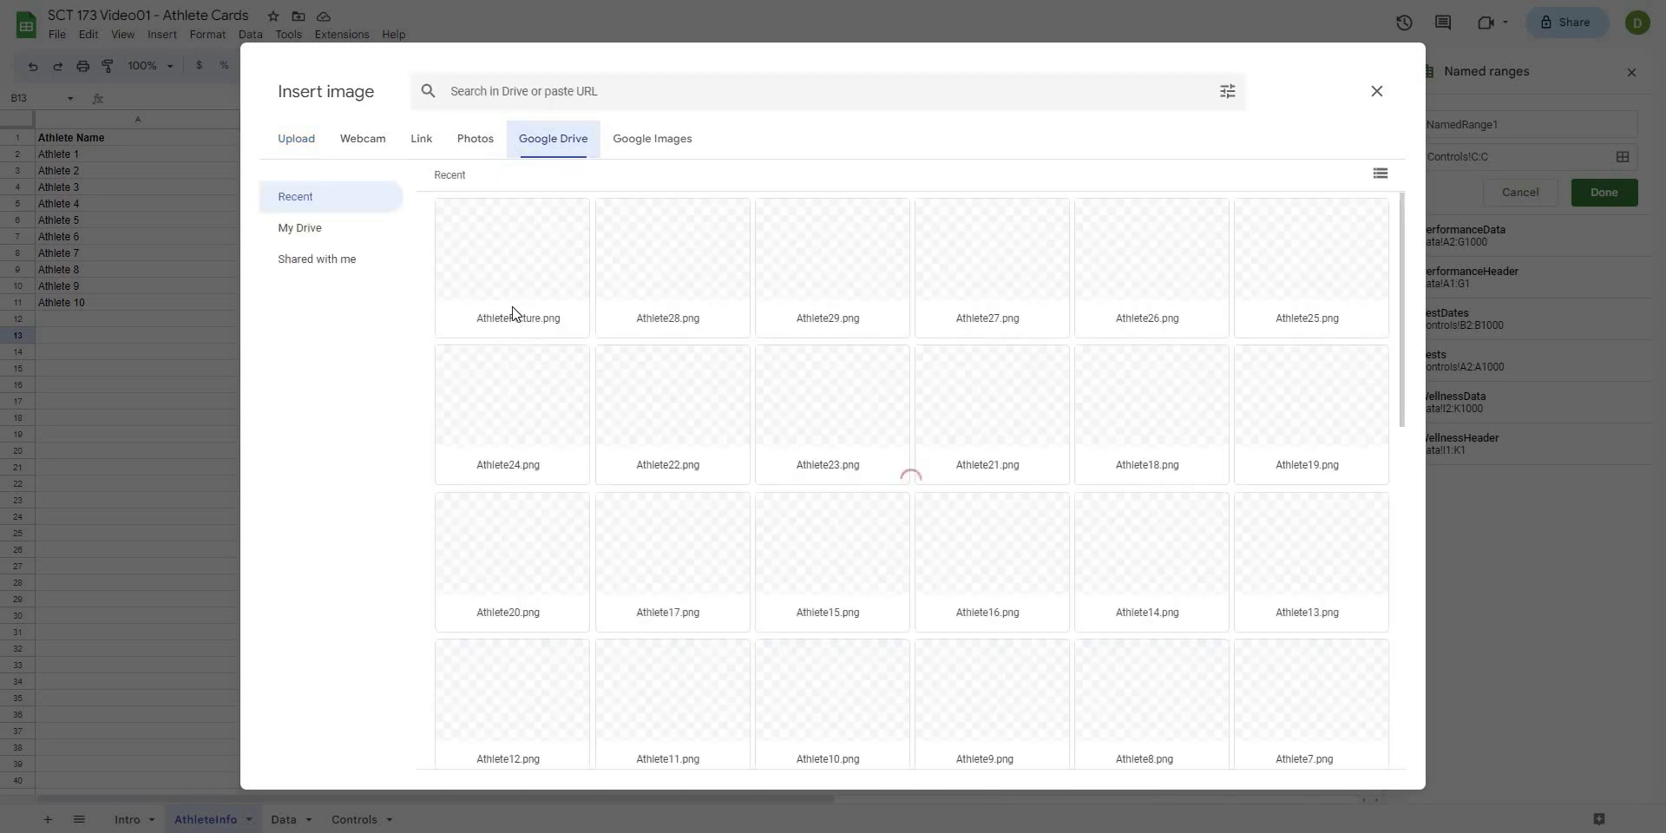
{"action": "double_click", "coordinate": [539, 274]}
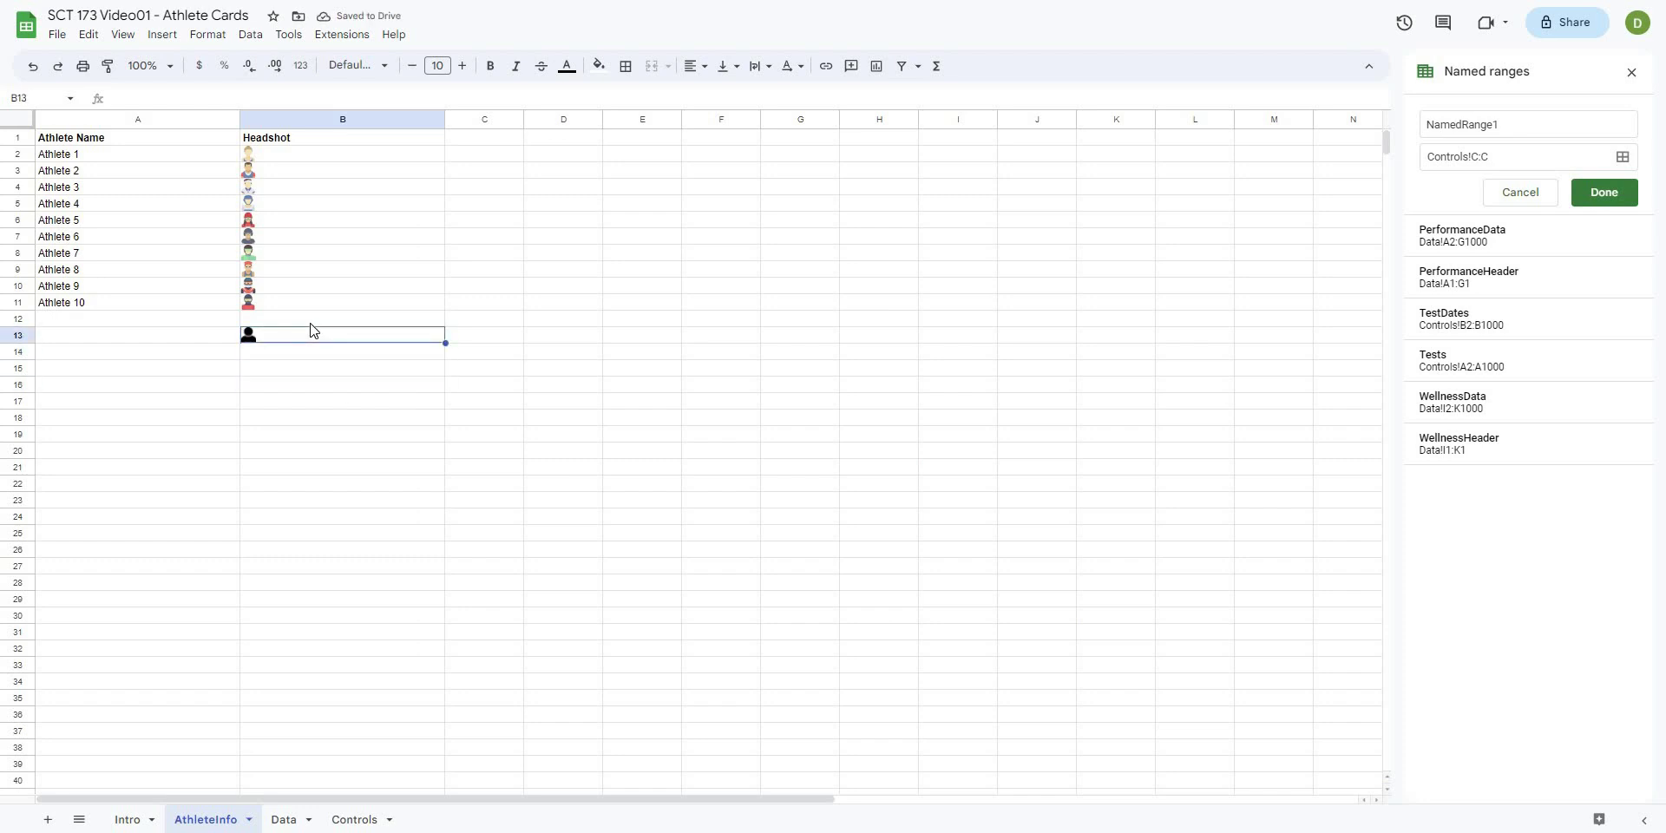
{"action": "key", "text": "Delete"}
{"action": "left_click", "coordinate": [608, 241]}
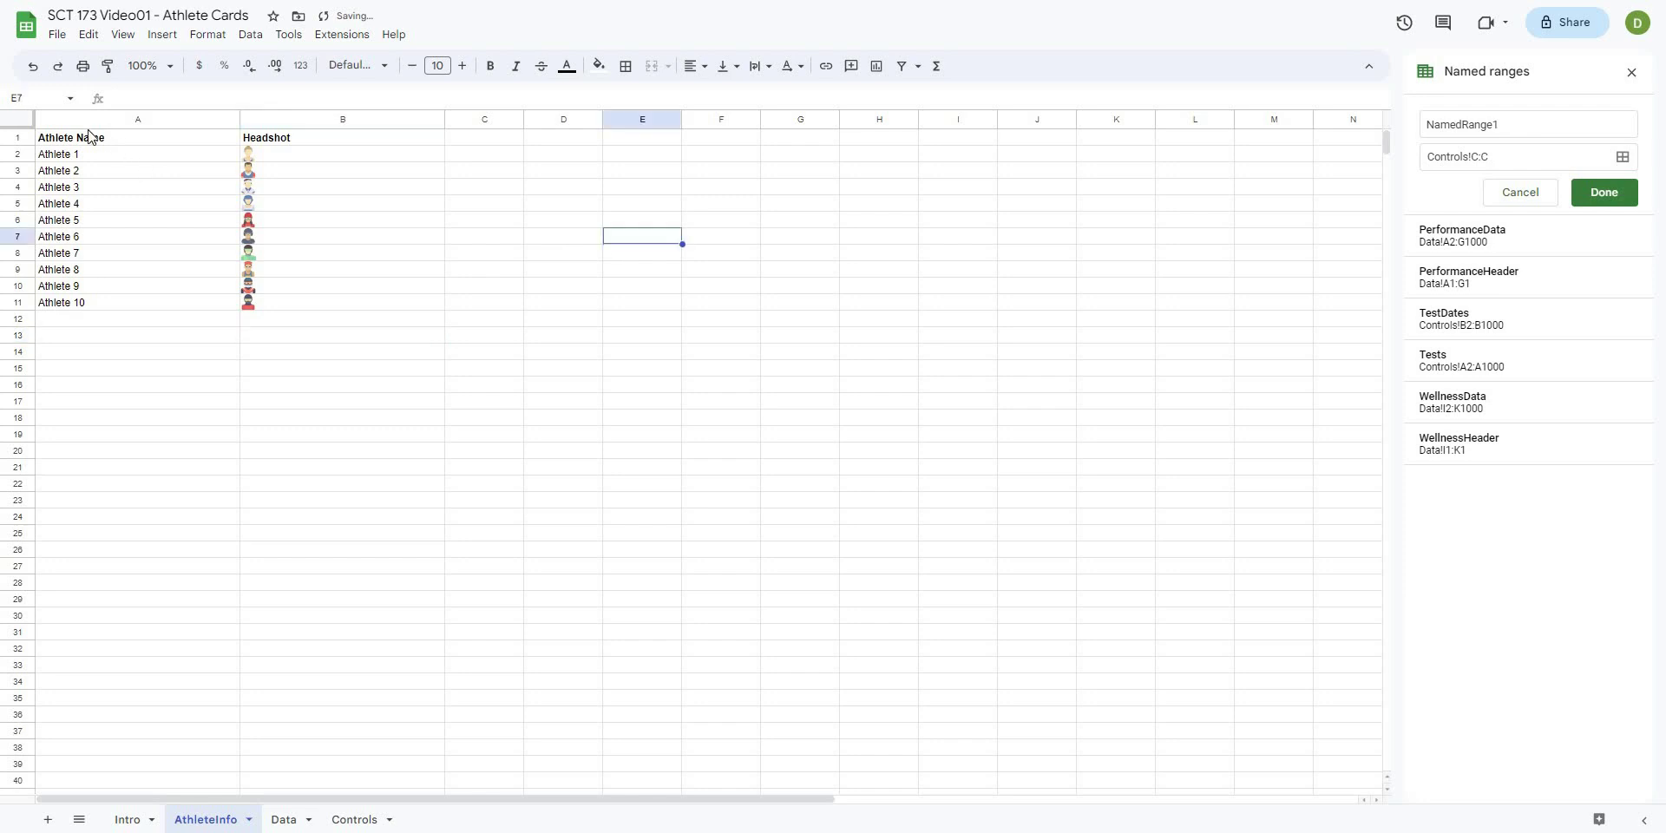
- Cancel the unfinished Athletes range and name AthleteInfo!A2:B1000 as AthleteData
{"action": "key", "text": "Left"}
{"action": "key", "text": "Left"}
{"action": "key", "text": "Left"}
{"action": "key", "text": "Left"}
{"action": "key", "text": "Up"}
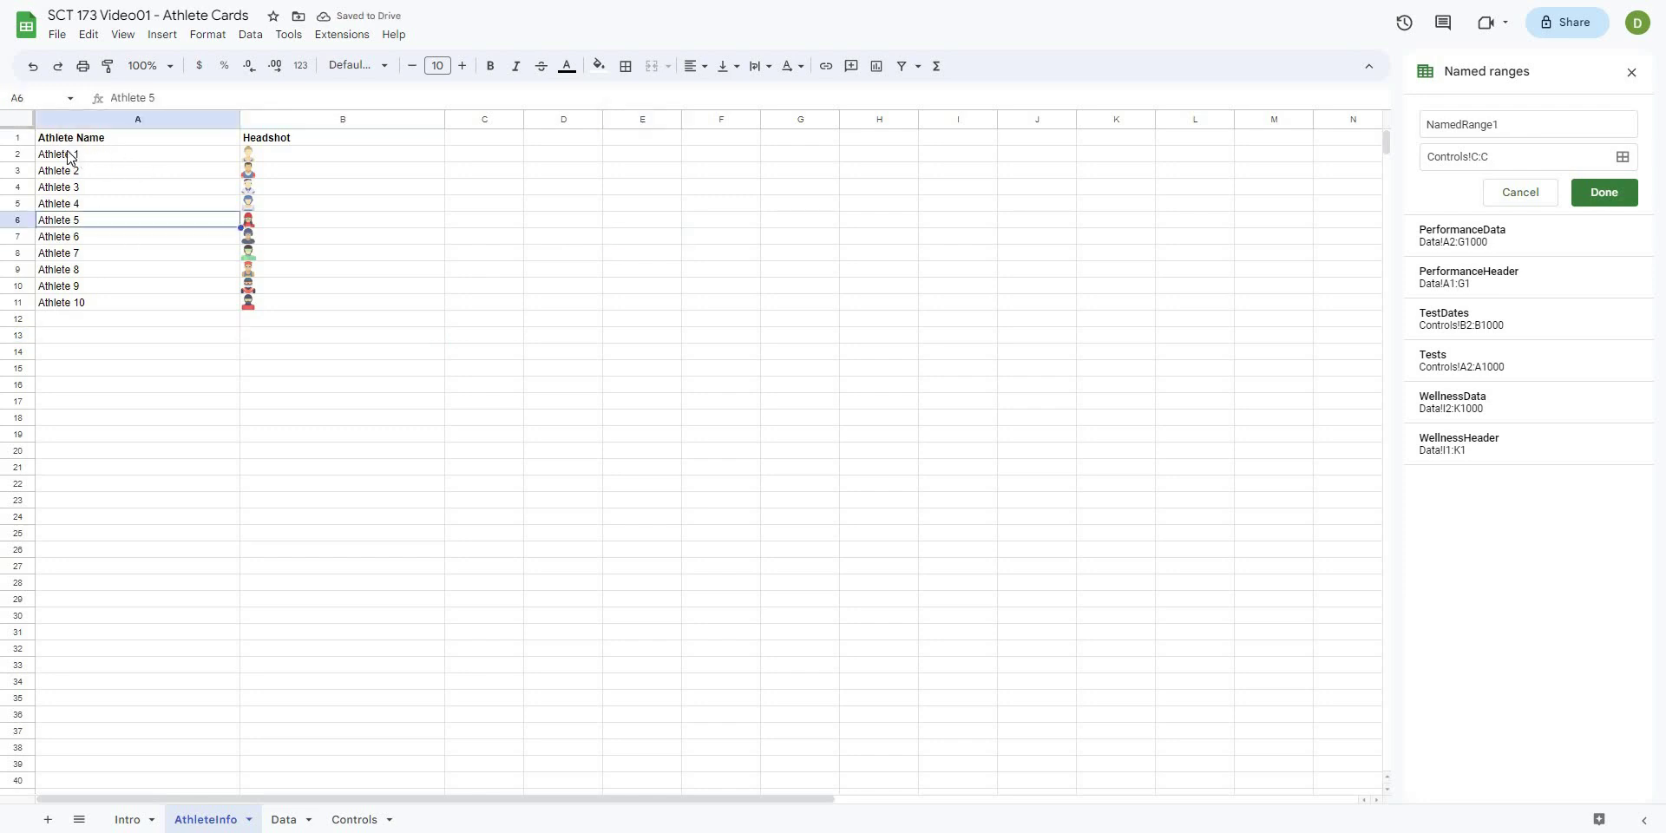
{"action": "left_click_drag", "start_coordinate": [69, 157], "coordinate": [316, 312]}
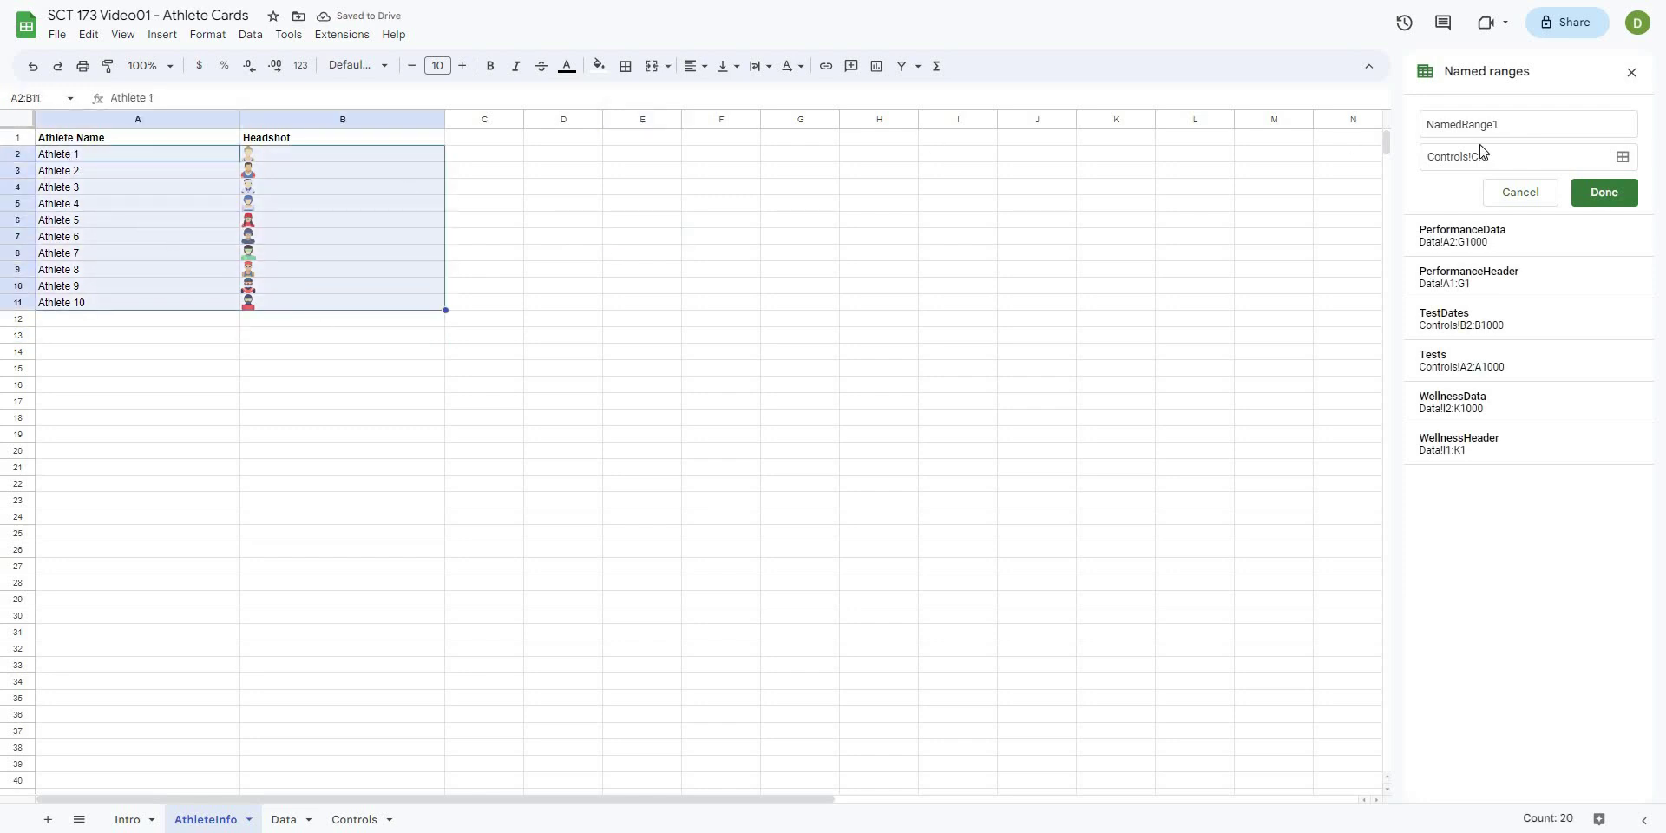
{"action": "left_click", "coordinate": [1539, 193]}
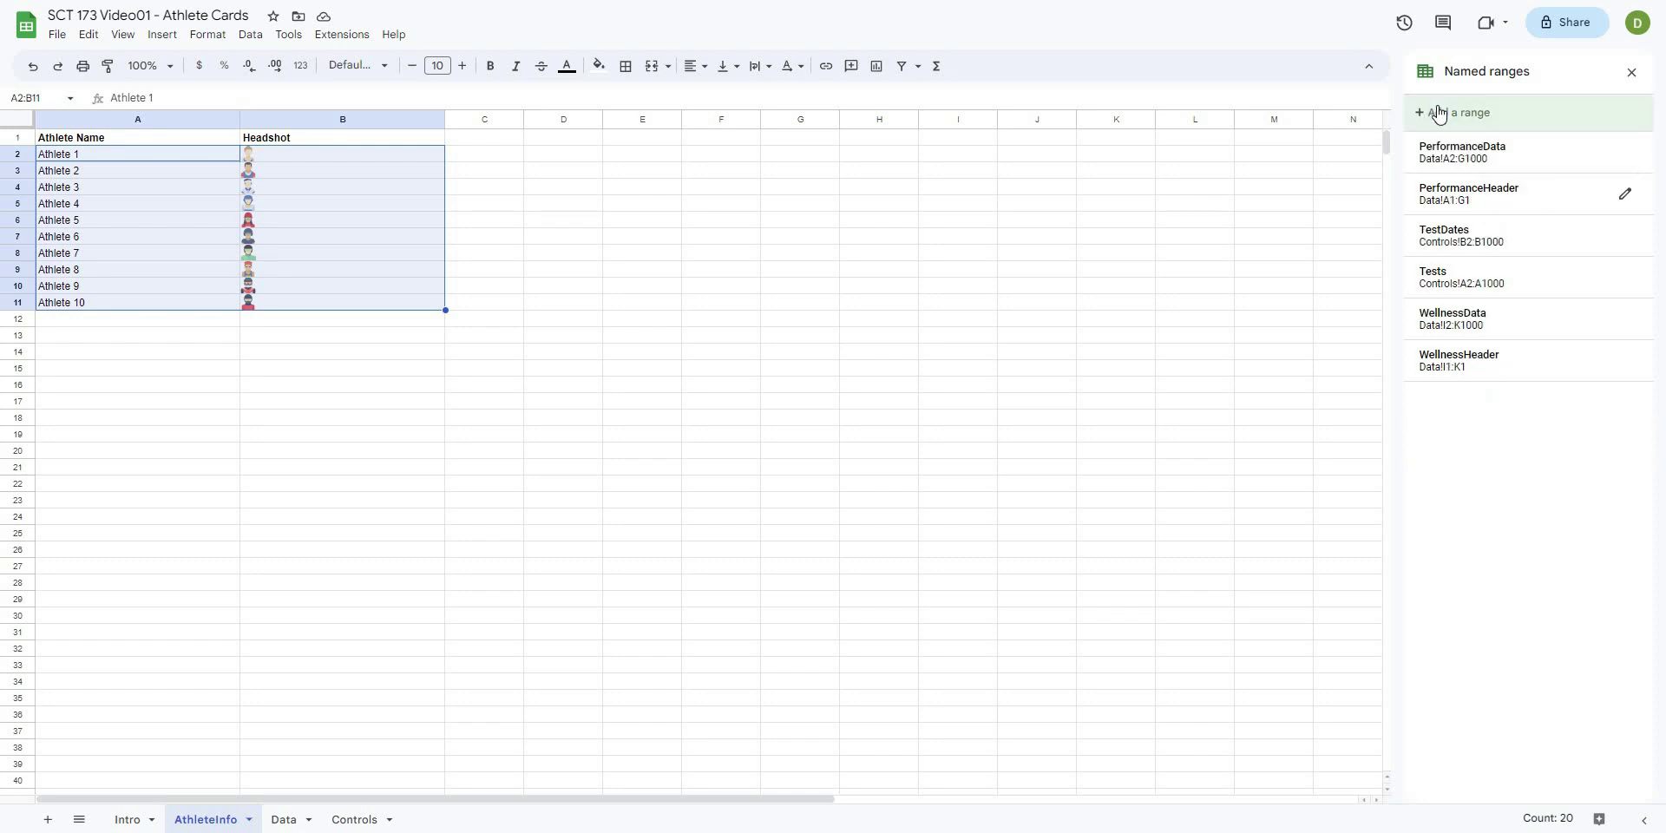
{"action": "left_click", "coordinate": [1511, 123]}
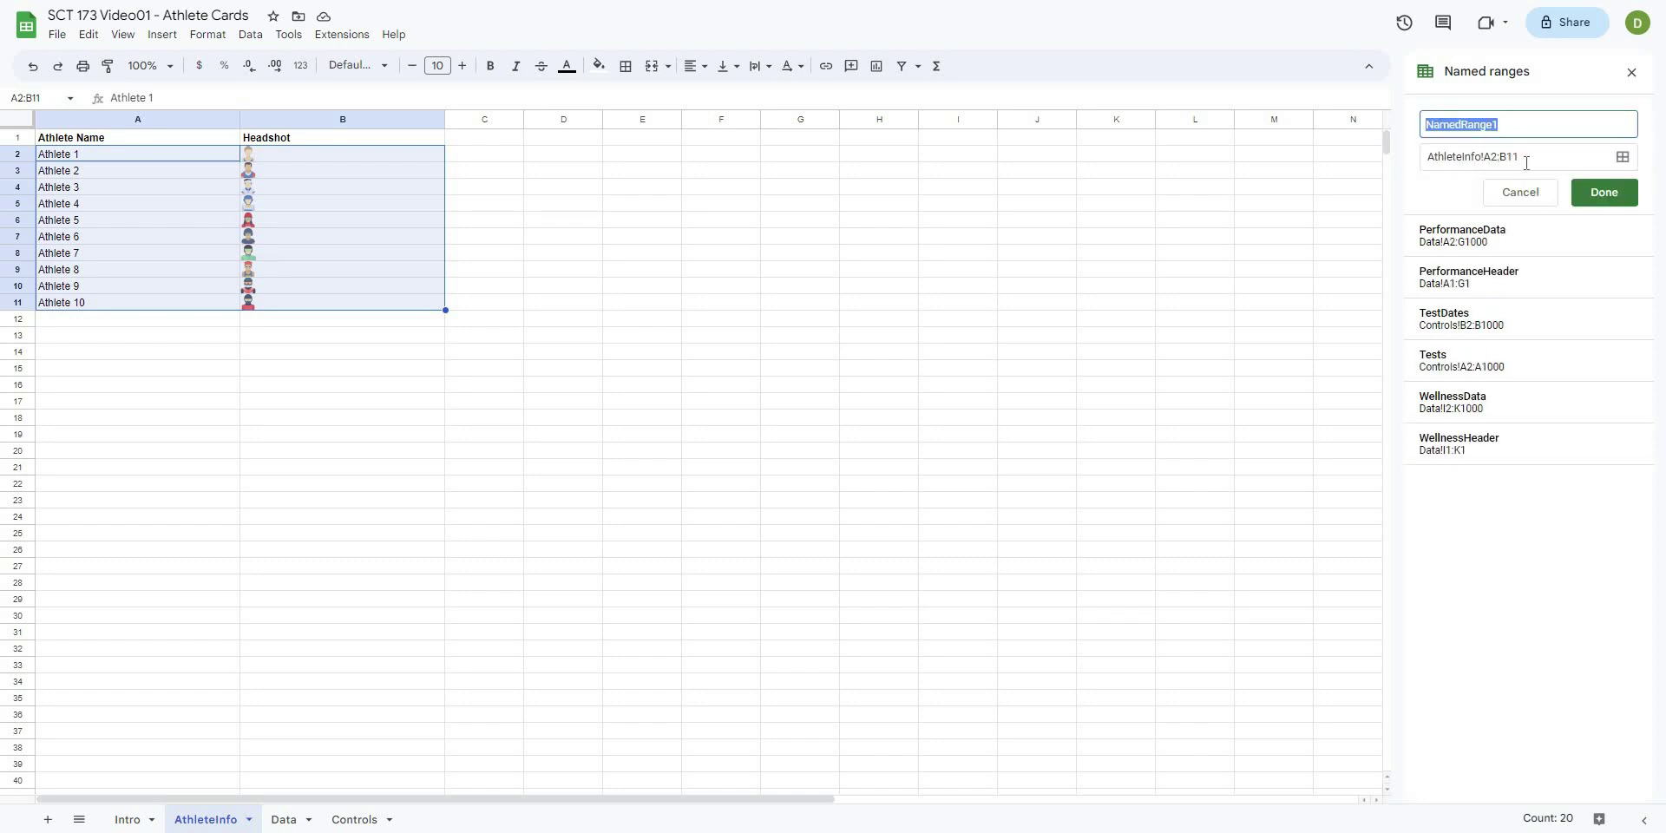
{"action": "left_click_drag", "start_coordinate": [1517, 163], "coordinate": [1509, 165]}
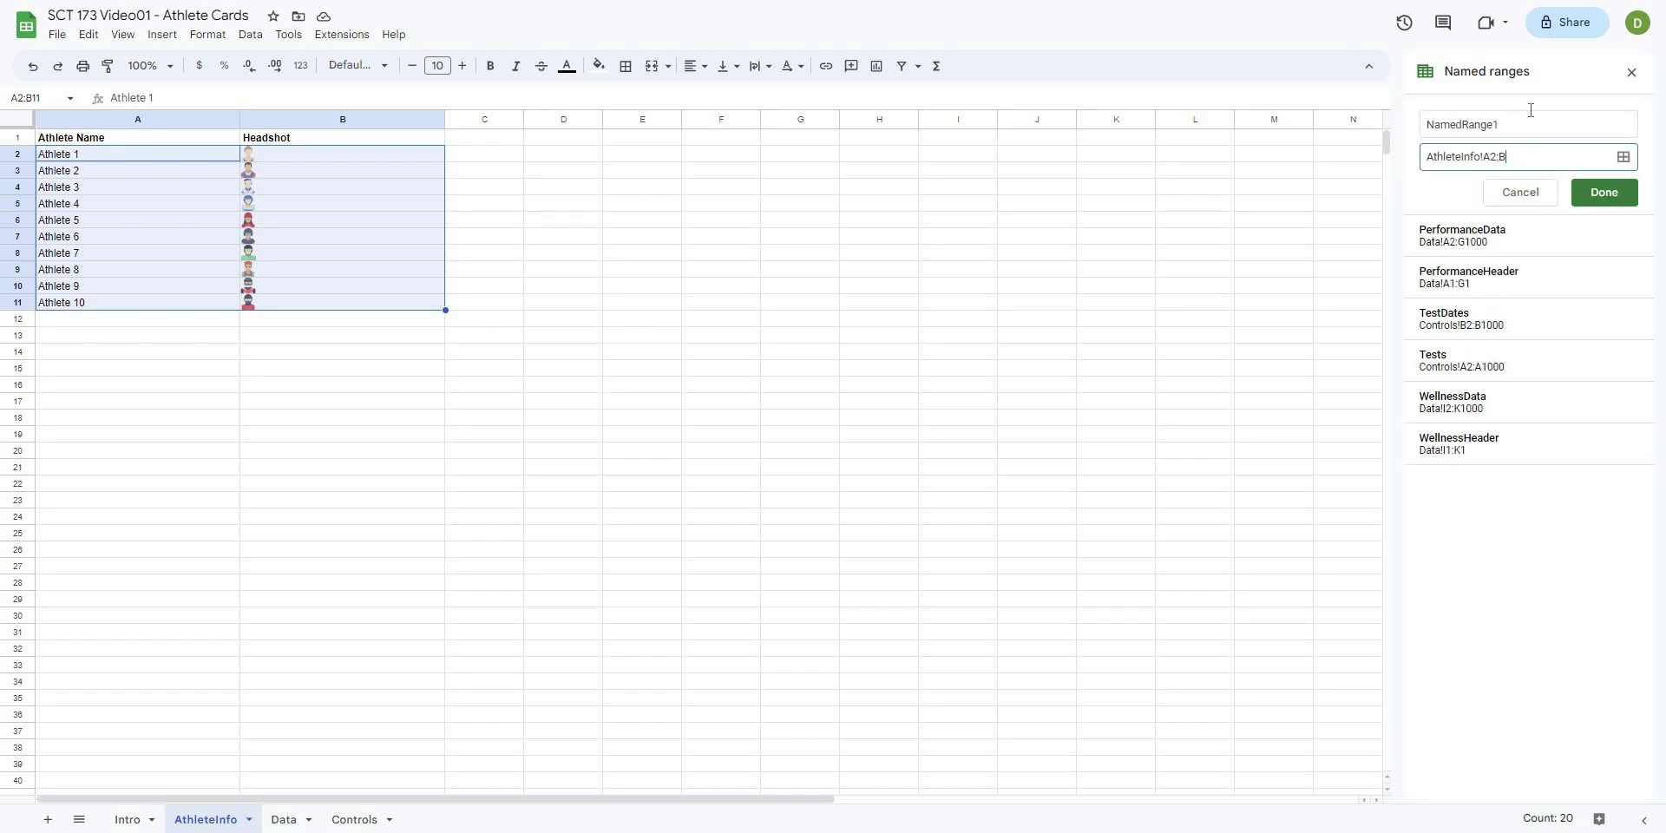
{"action": "key", "text": "shift+Tab"}
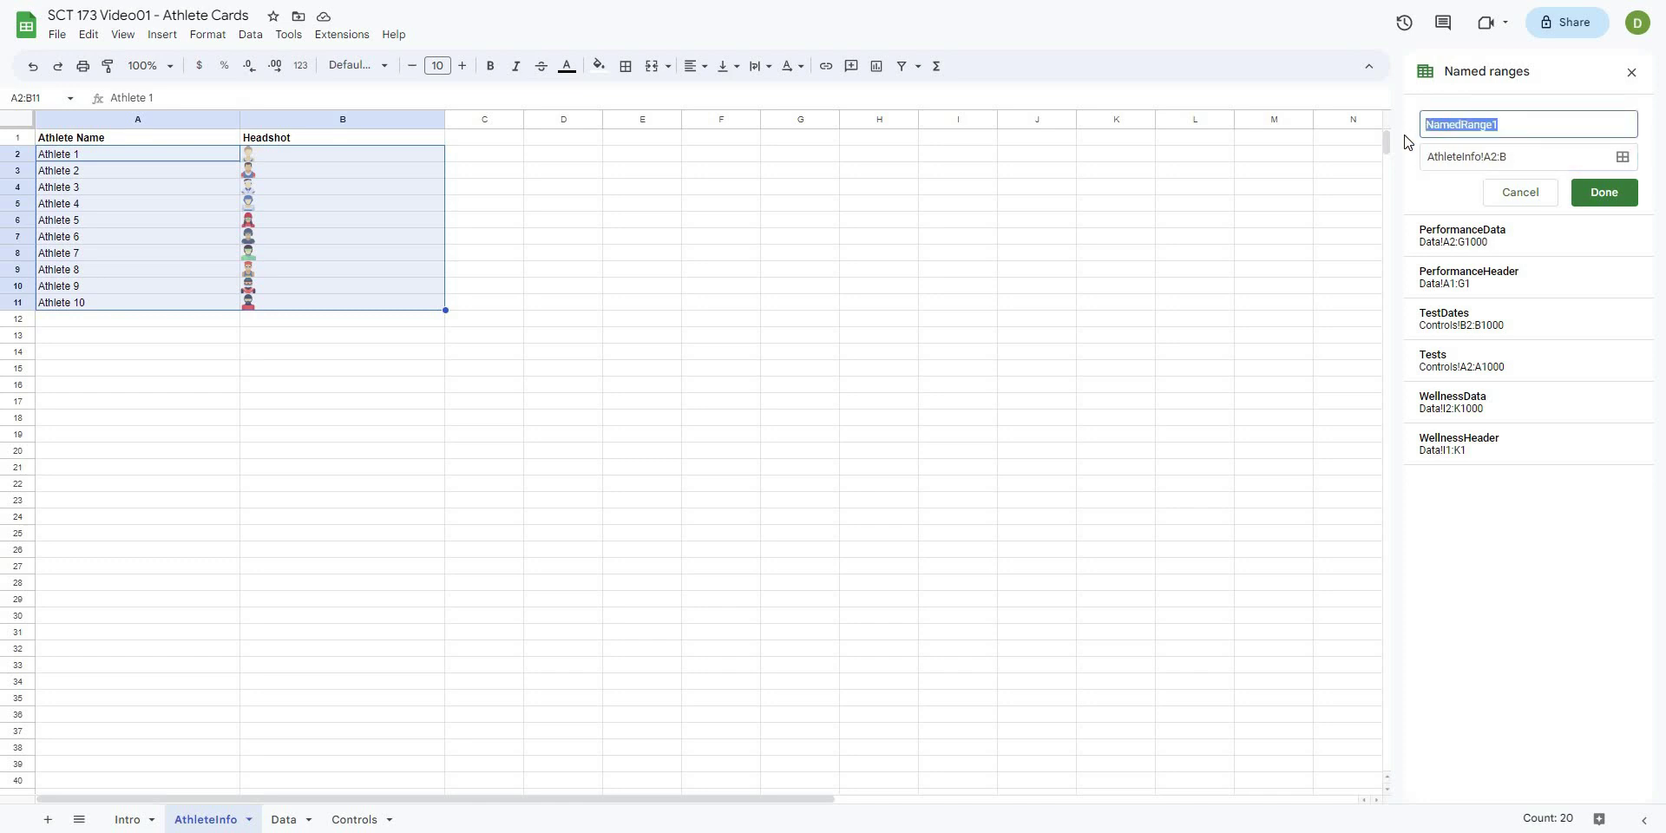
{"action": "type", "text": "AthleteData"}
{"action": "left_click", "coordinate": [1613, 196]}
{"action": "left_click", "coordinate": [872, 288]}
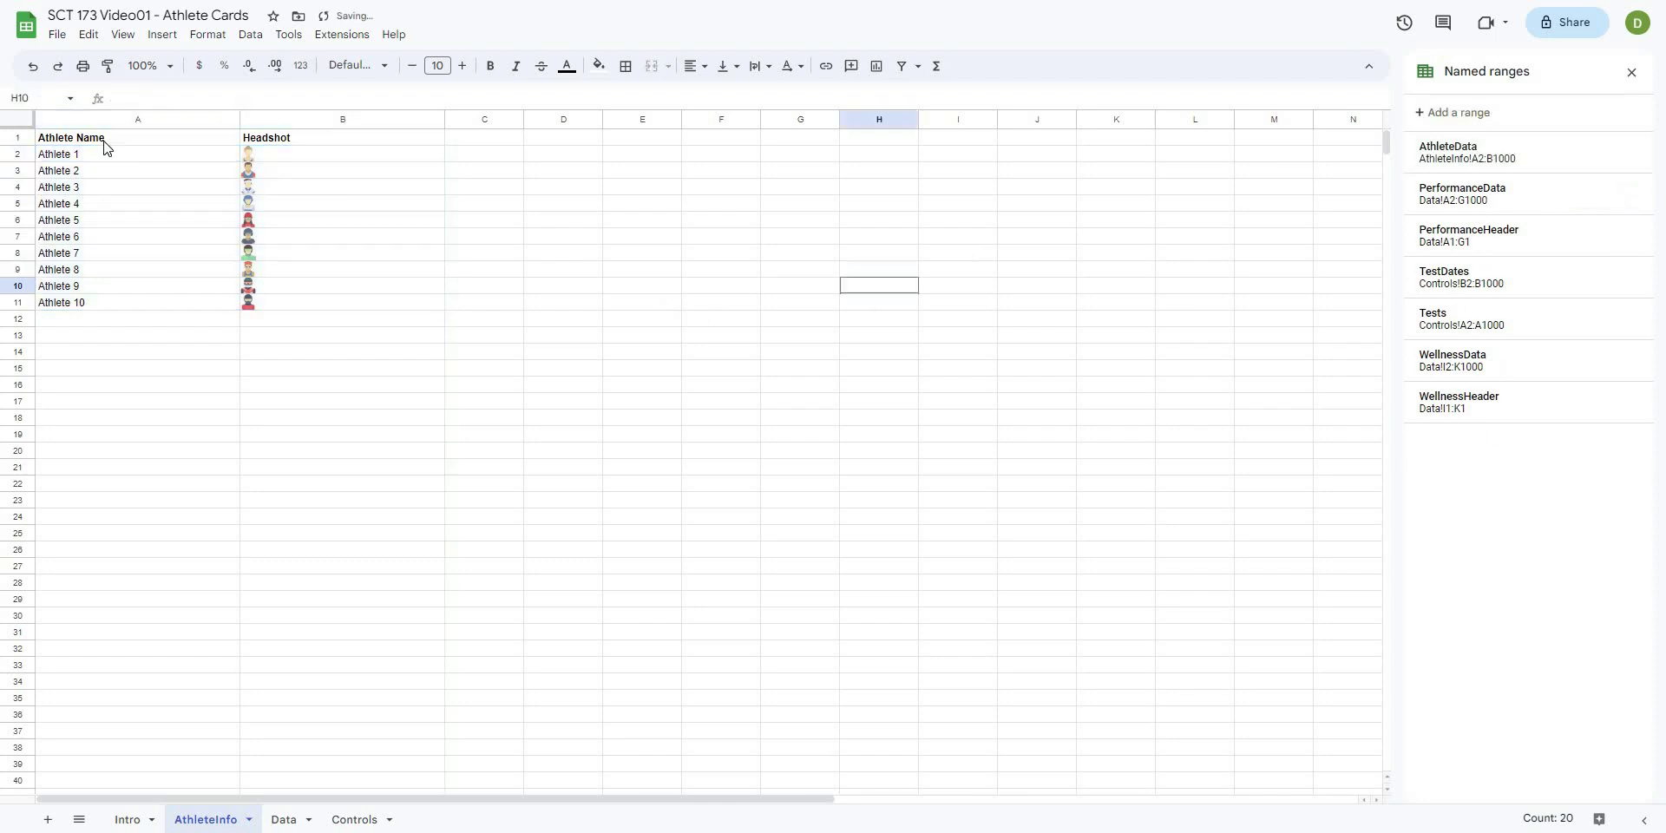
- Name the athlete names AthleteInfo!A2:A1000 as AthleteNames
{"action": "left_click", "coordinate": [103, 119]}
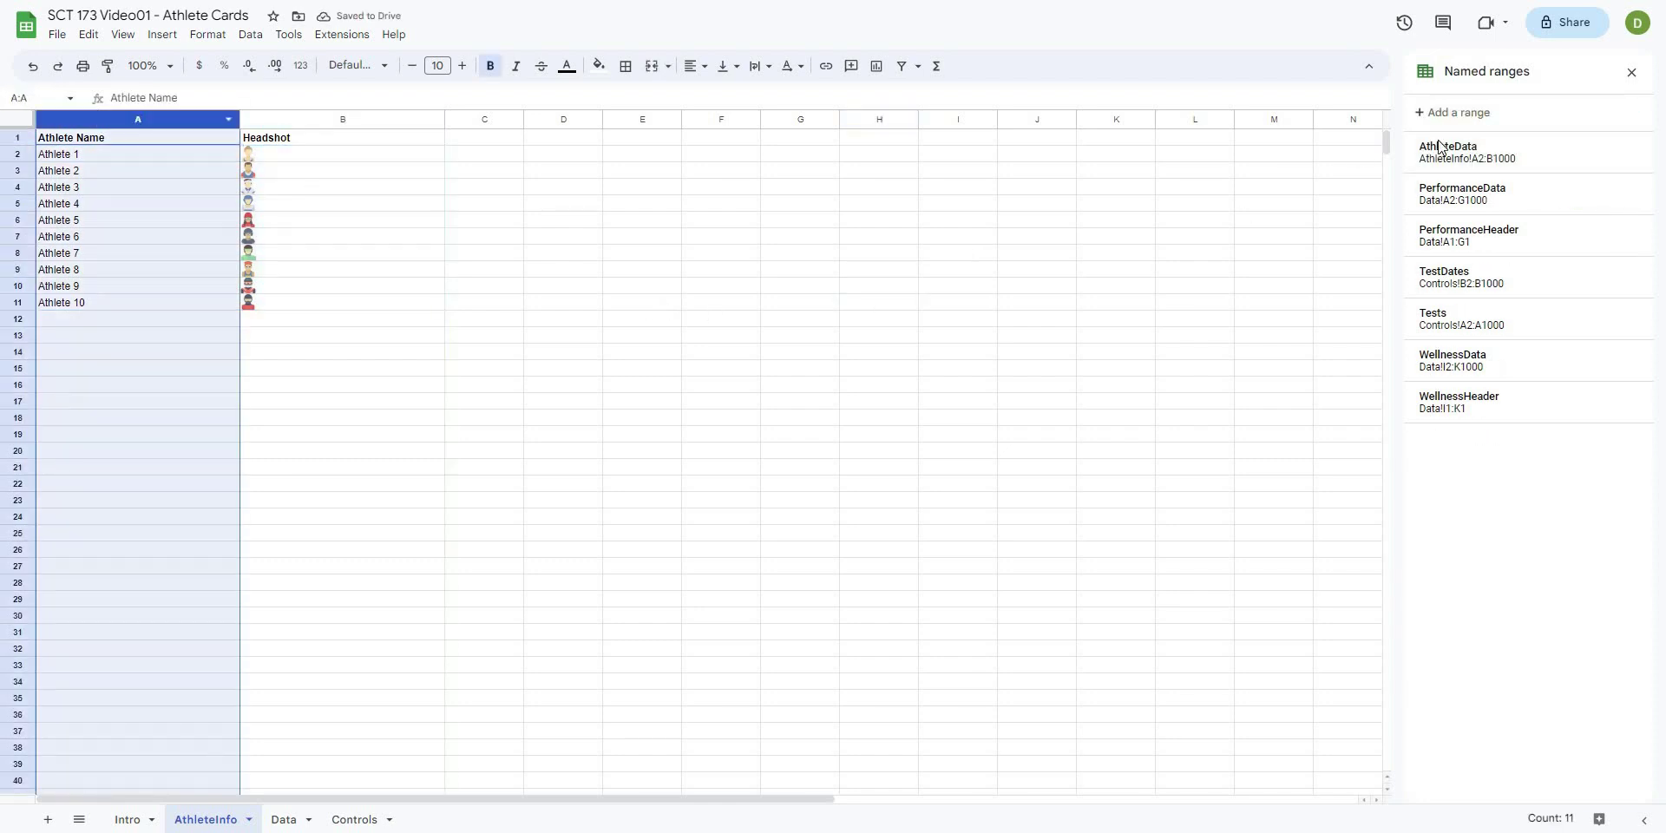
{"action": "left_click", "coordinate": [1441, 112]}
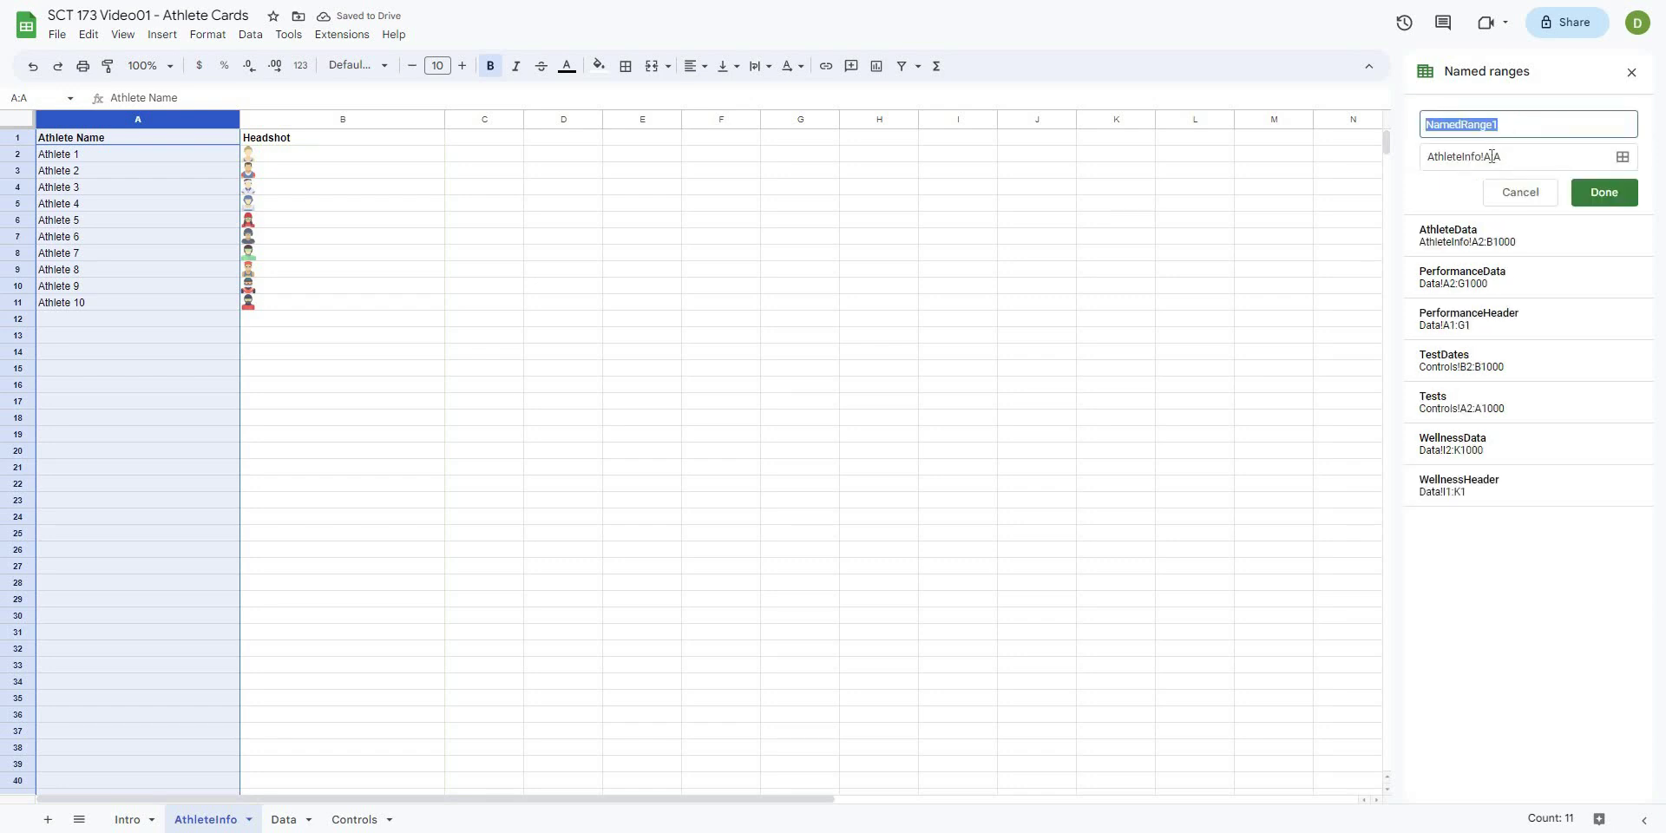
{"action": "left_click", "coordinate": [1489, 155]}
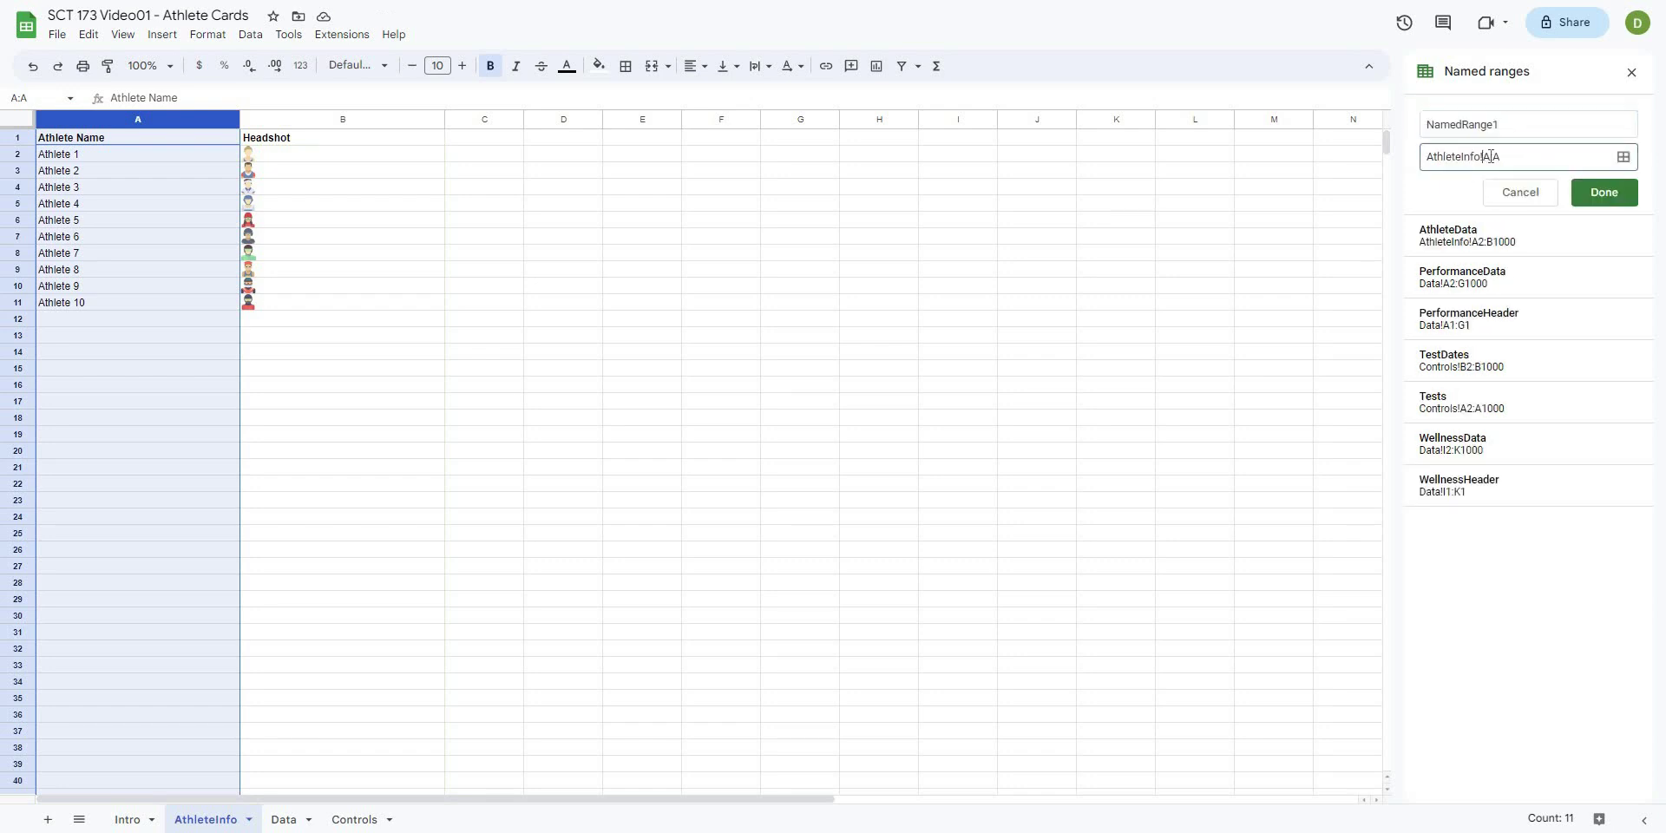
{"action": "left_click", "coordinate": [1423, 130]}
{"action": "type", "text": "Athlete"}
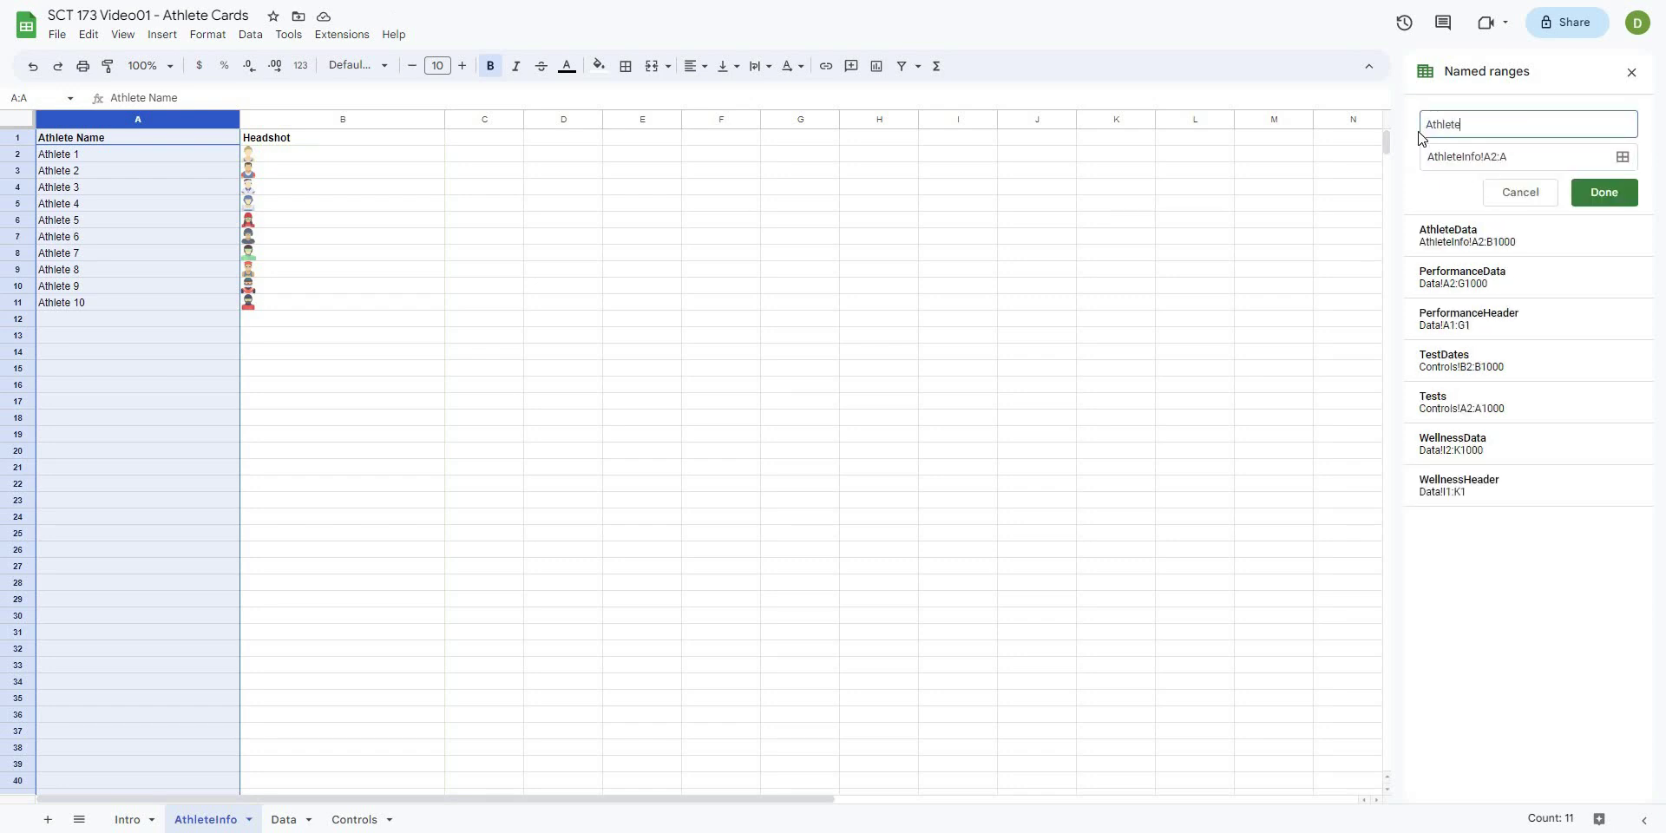
{"action": "type", "text": "Names"}
{"action": "left_click", "coordinate": [1595, 193]}
{"action": "left_click", "coordinate": [473, 385]}
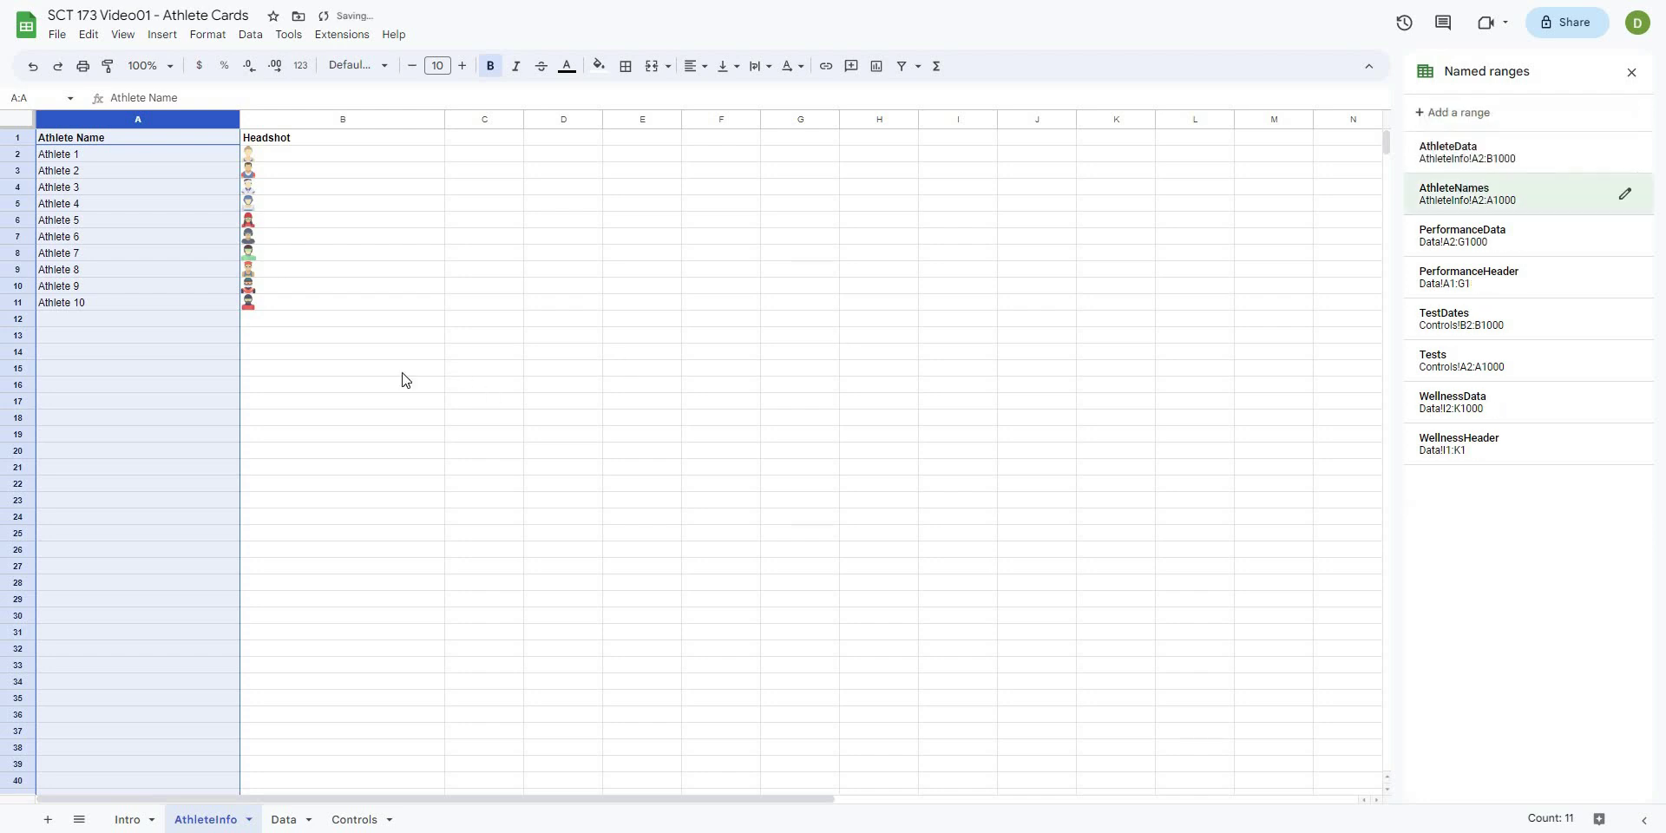
{"action": "left_click", "coordinate": [171, 471]}
{"action": "left_click", "coordinate": [429, 485]}
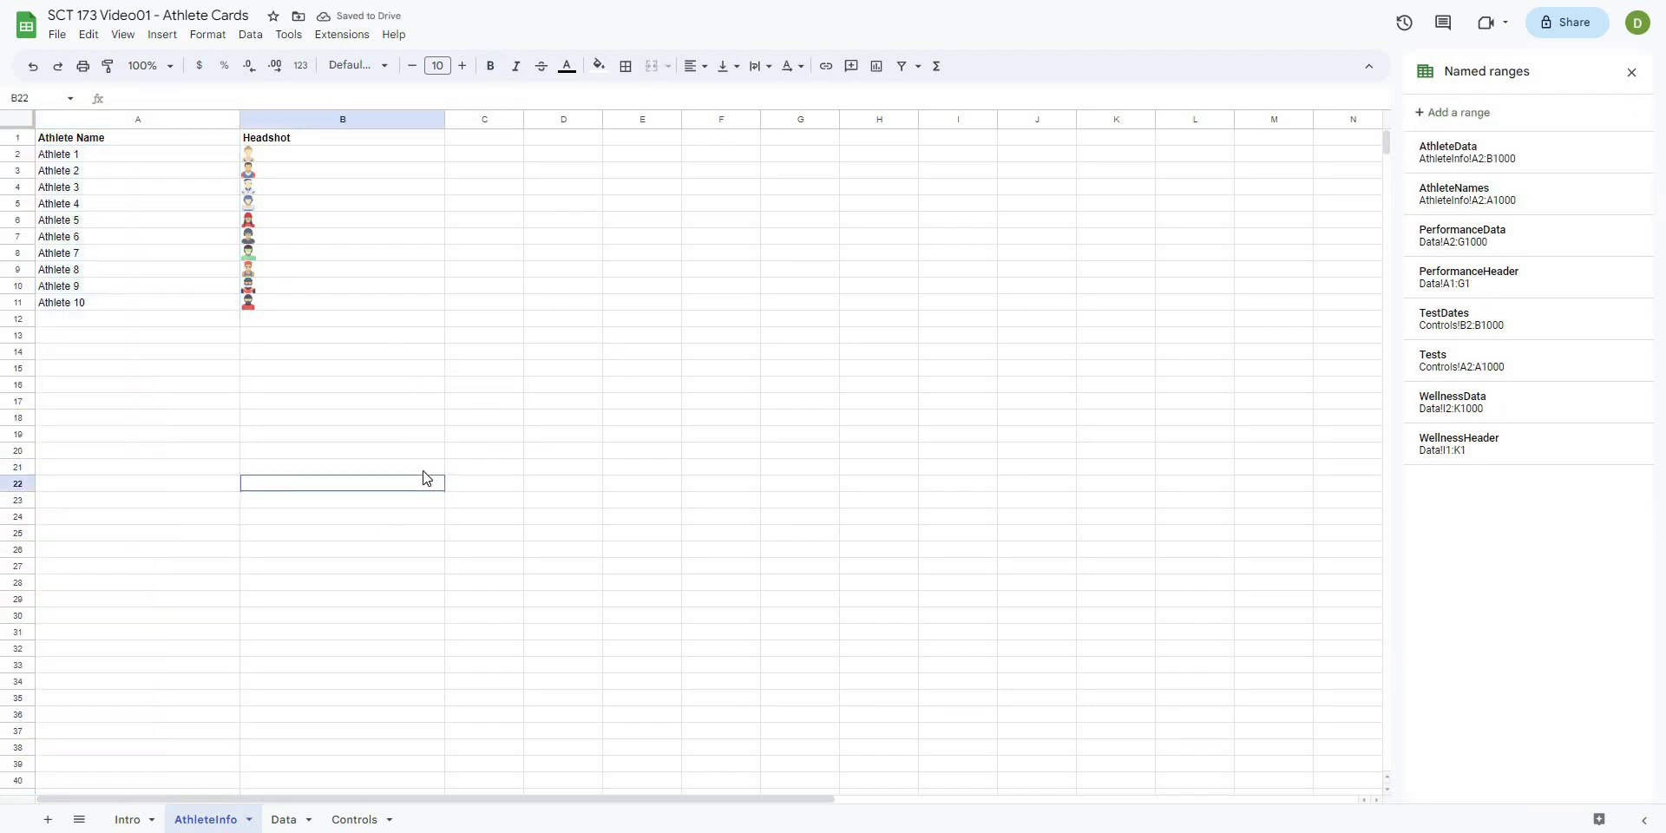
{"action": "left_click", "coordinate": [272, 547]}
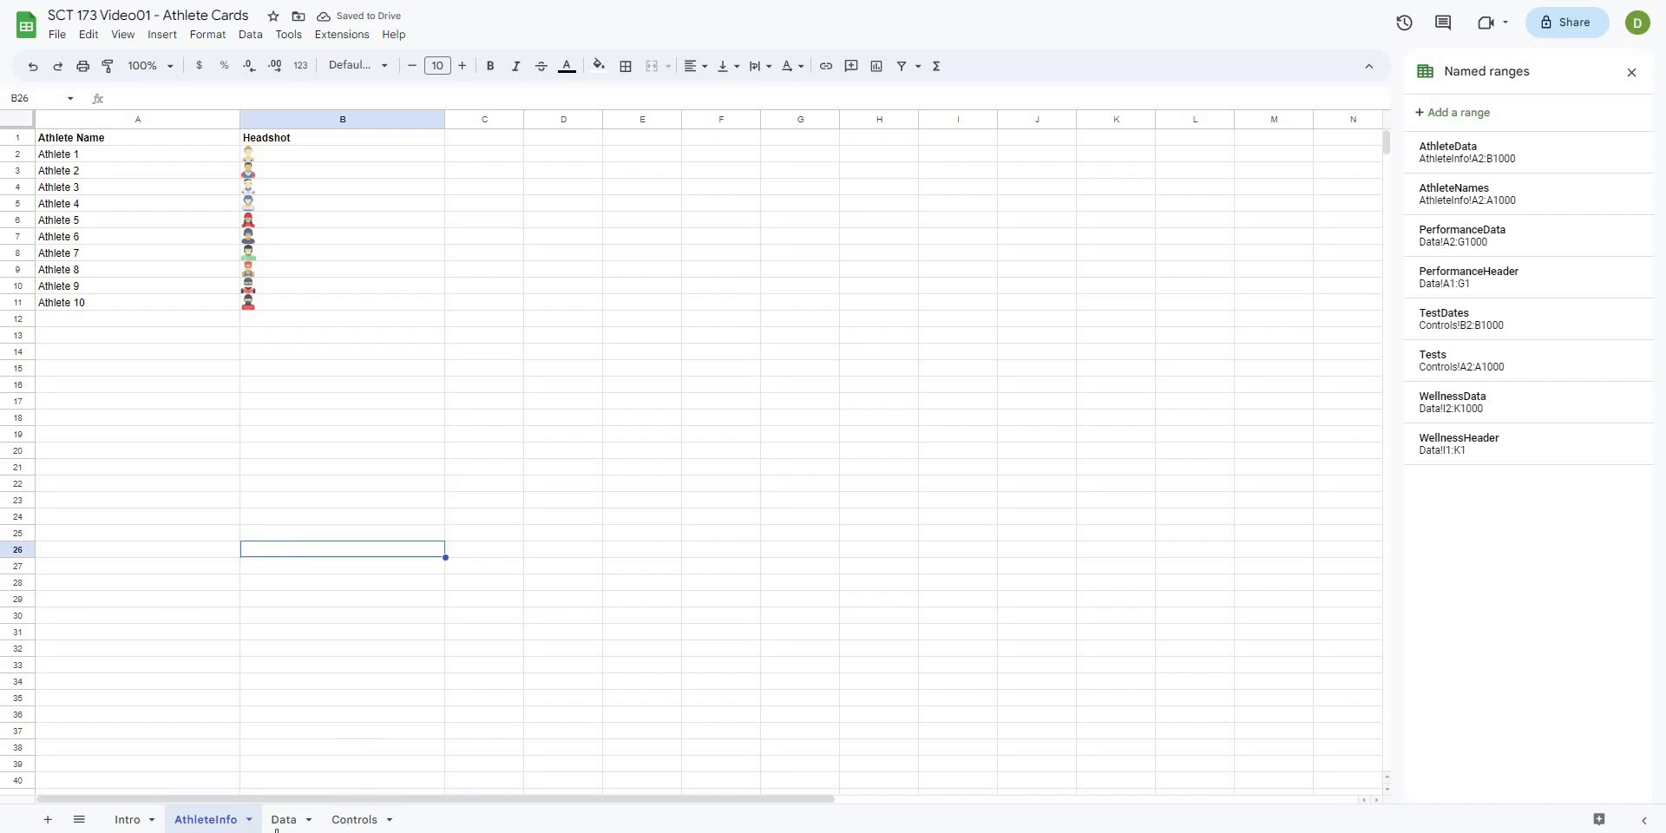
{"action": "left_click", "coordinate": [280, 819]}
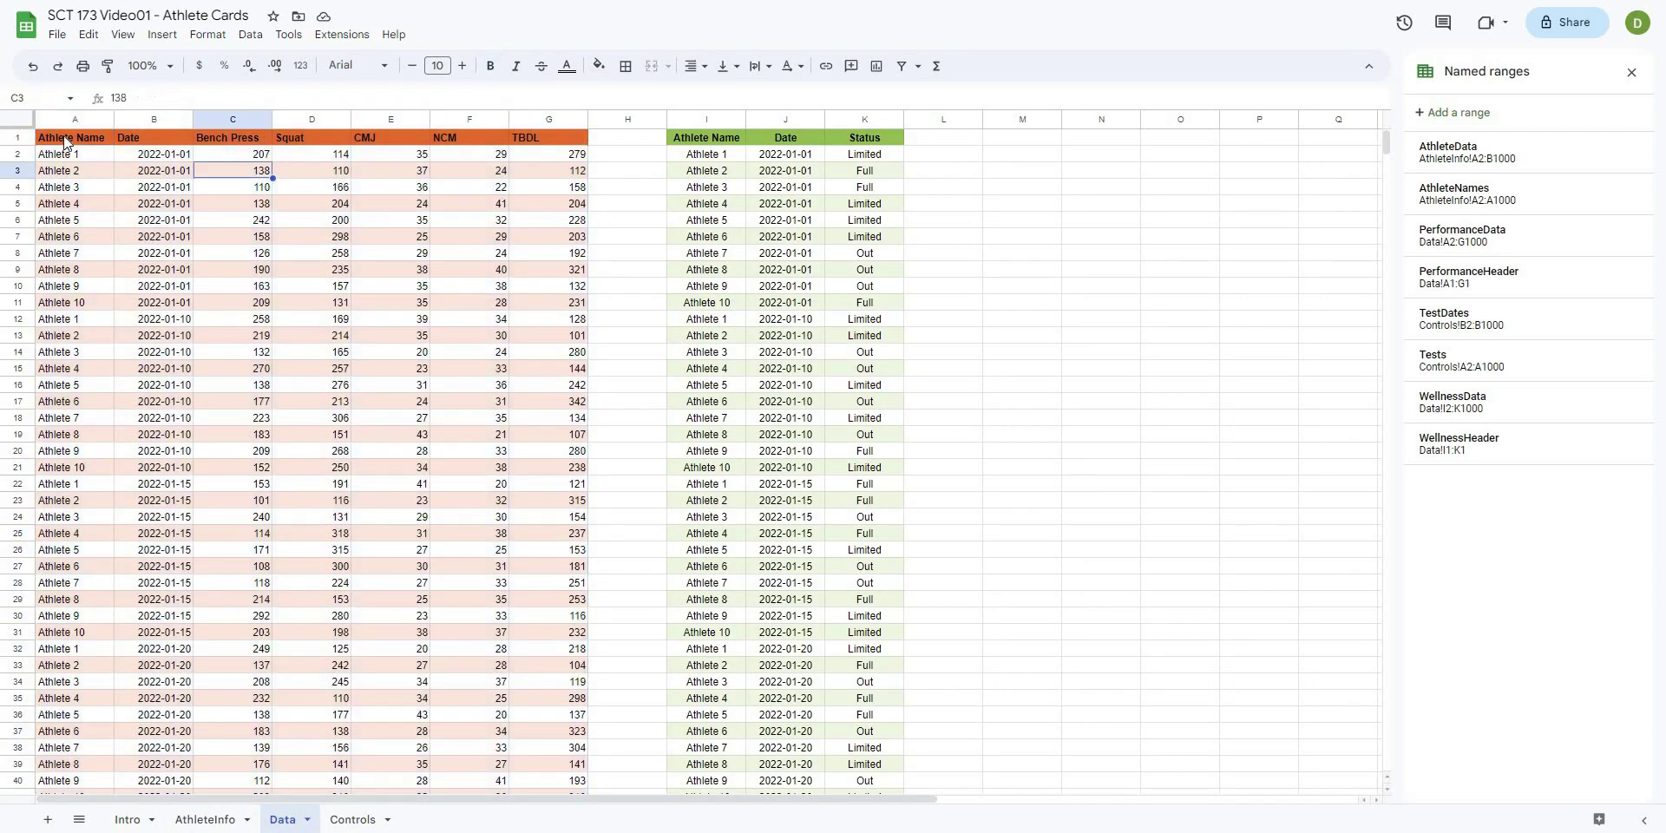
{"action": "left_click_drag", "start_coordinate": [87, 137], "coordinate": [555, 137]}
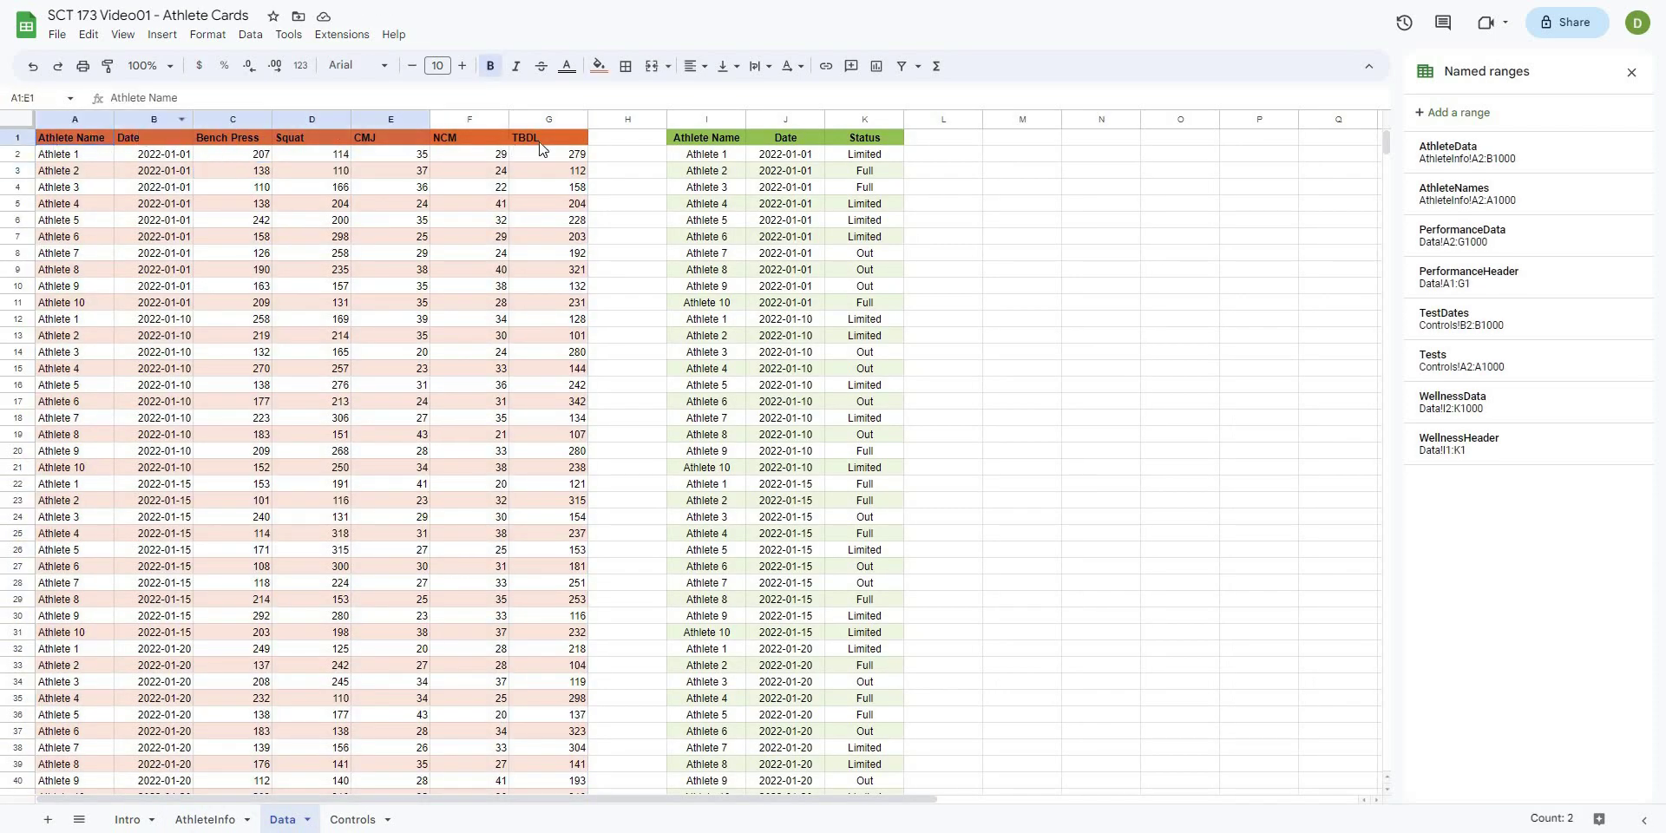
{"action": "left_click_drag", "start_coordinate": [48, 154], "coordinate": [551, 617]}
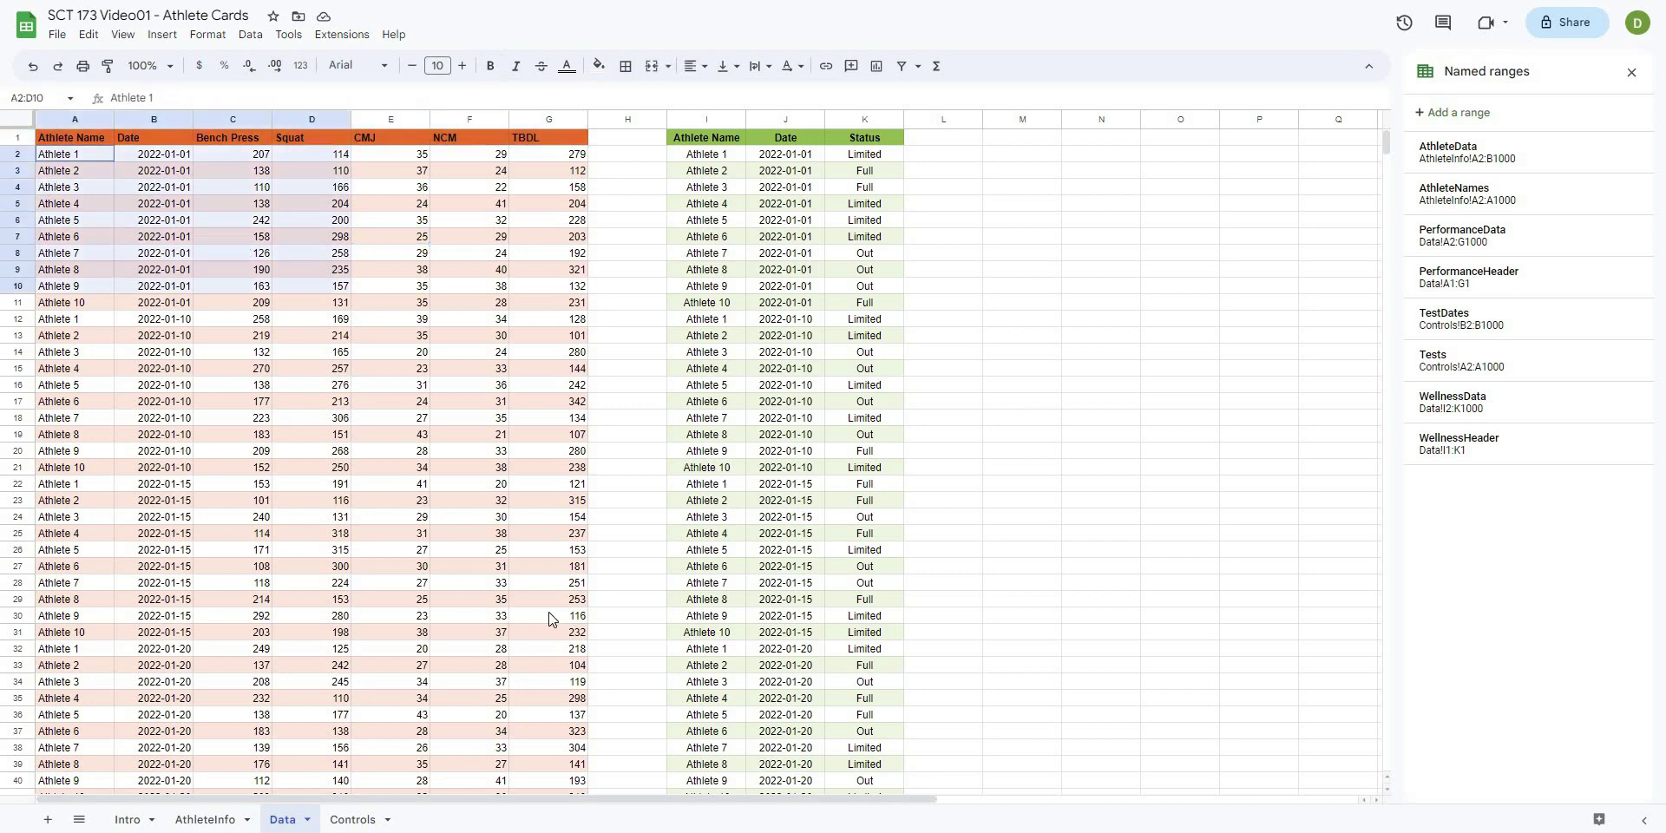
{"action": "left_click", "coordinate": [638, 356]}
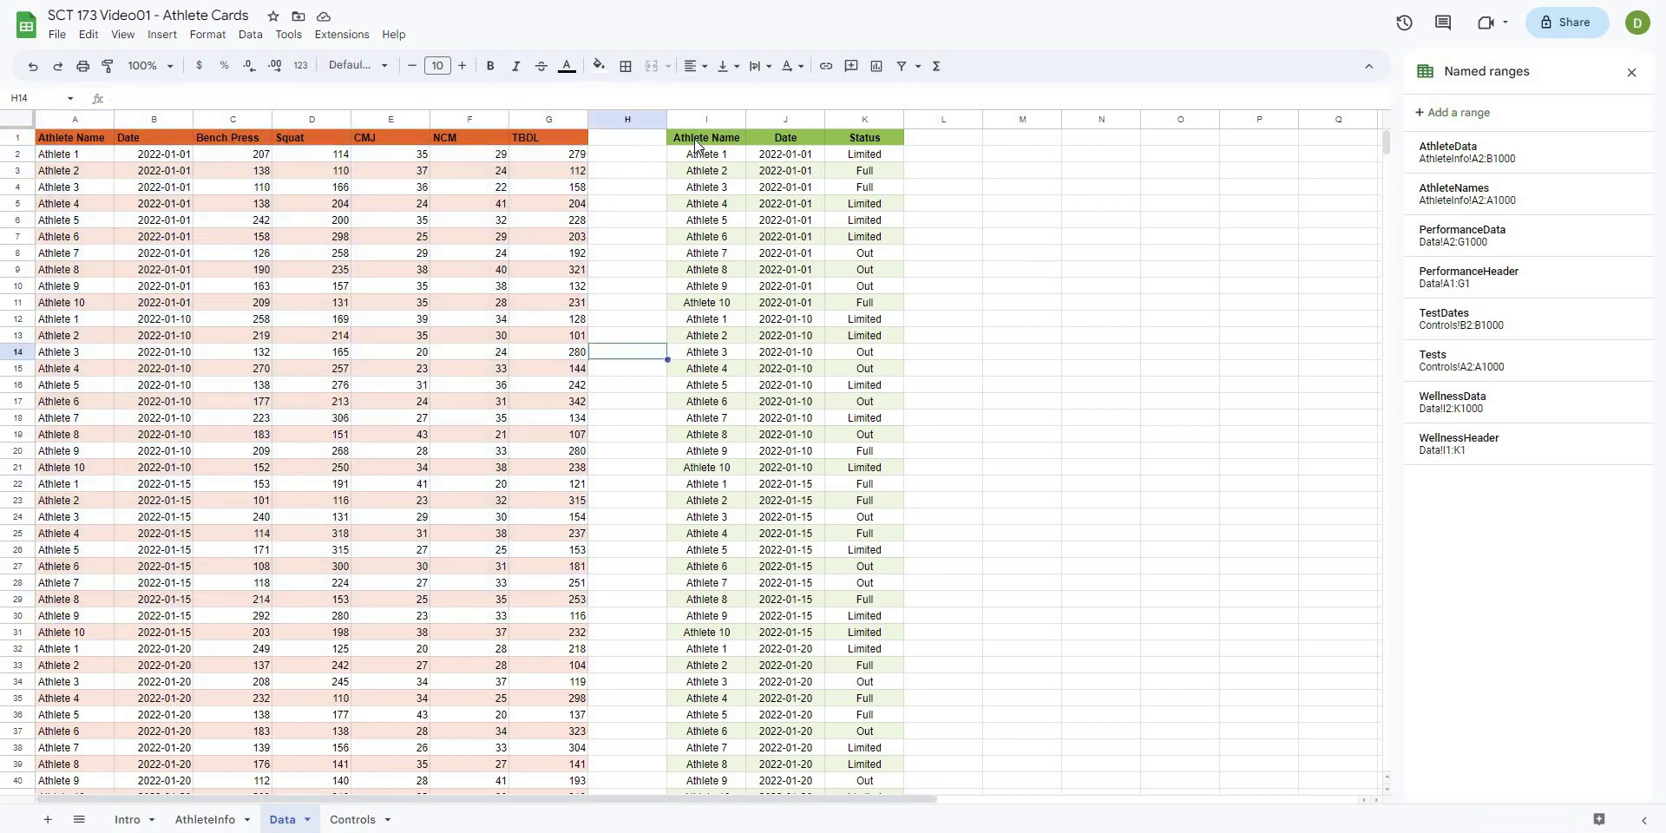
{"action": "left_click_drag", "start_coordinate": [699, 139], "coordinate": [887, 146]}
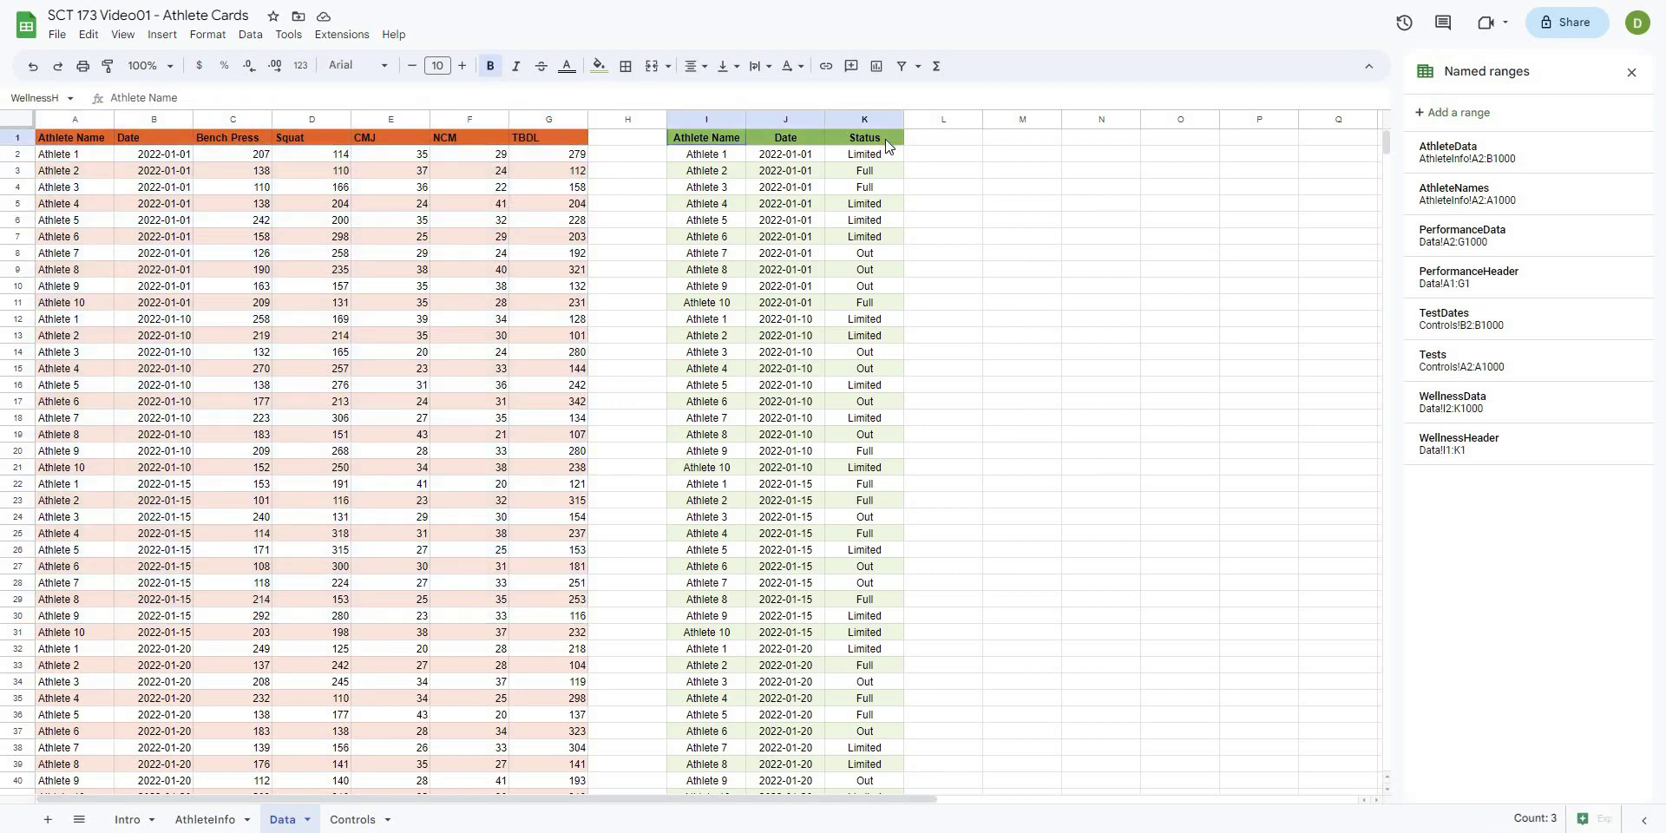
{"action": "left_click_drag", "start_coordinate": [710, 161], "coordinate": [901, 415]}
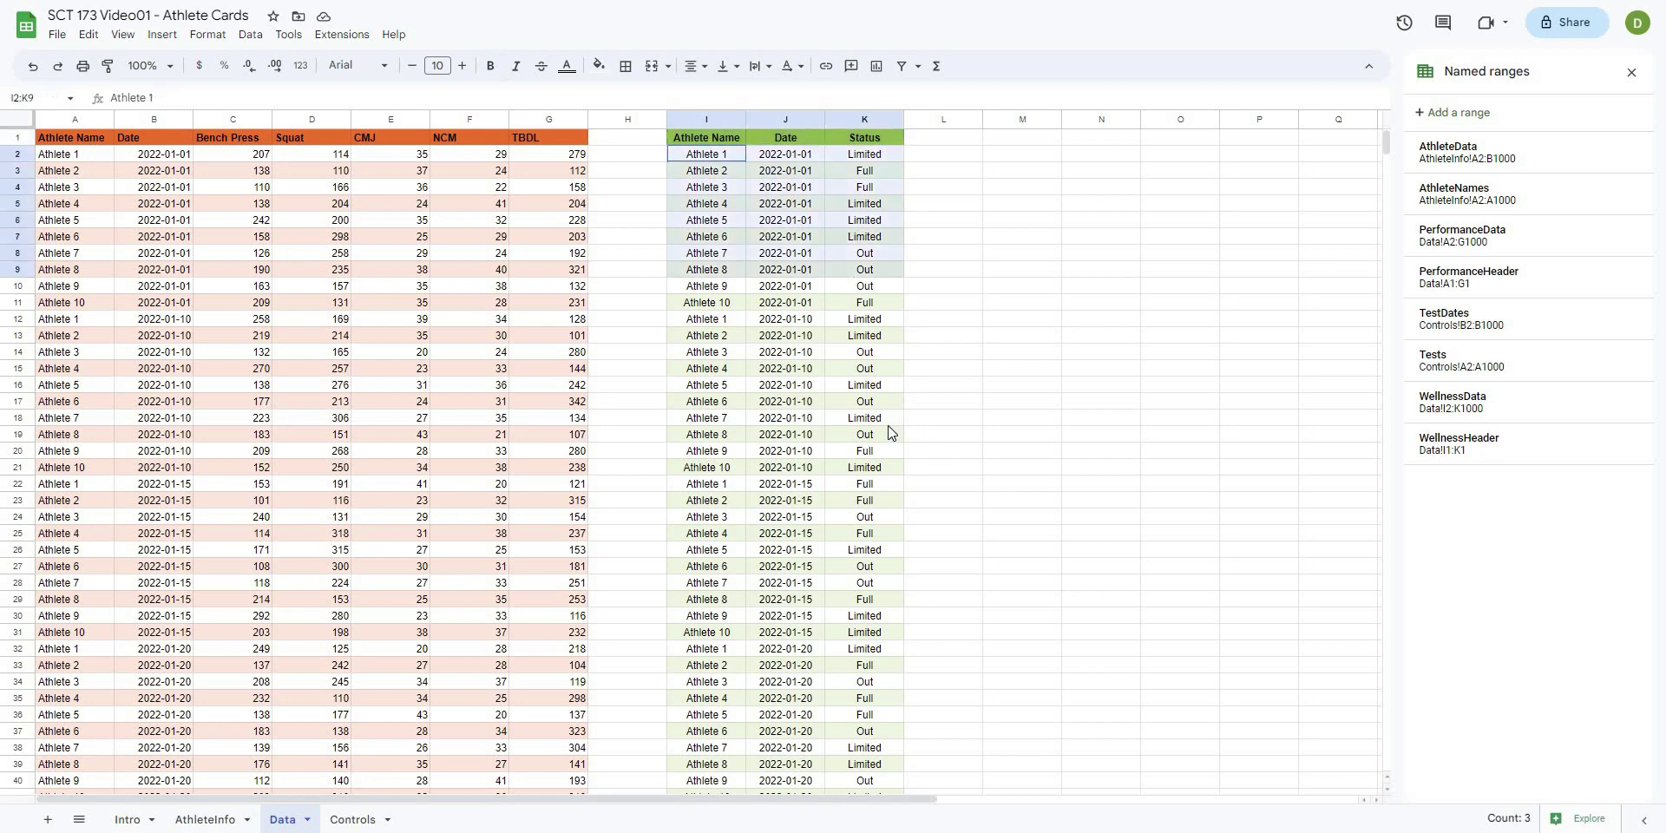
{"action": "left_click", "coordinate": [978, 358]}
{"action": "left_click", "coordinate": [352, 819]}
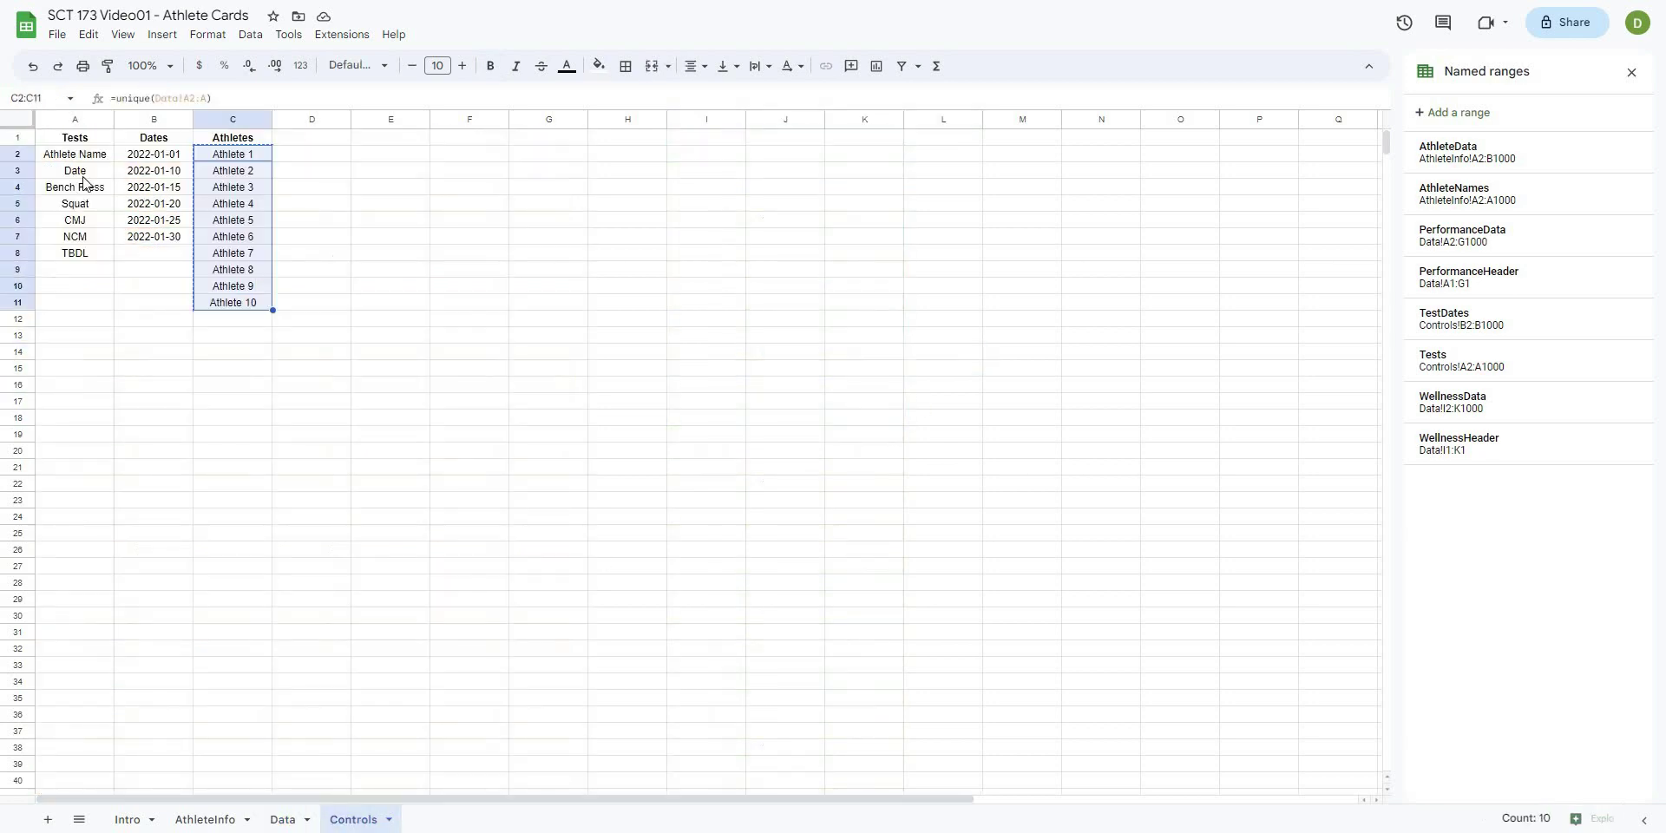
{"action": "left_click_drag", "start_coordinate": [82, 156], "coordinate": [75, 476]}
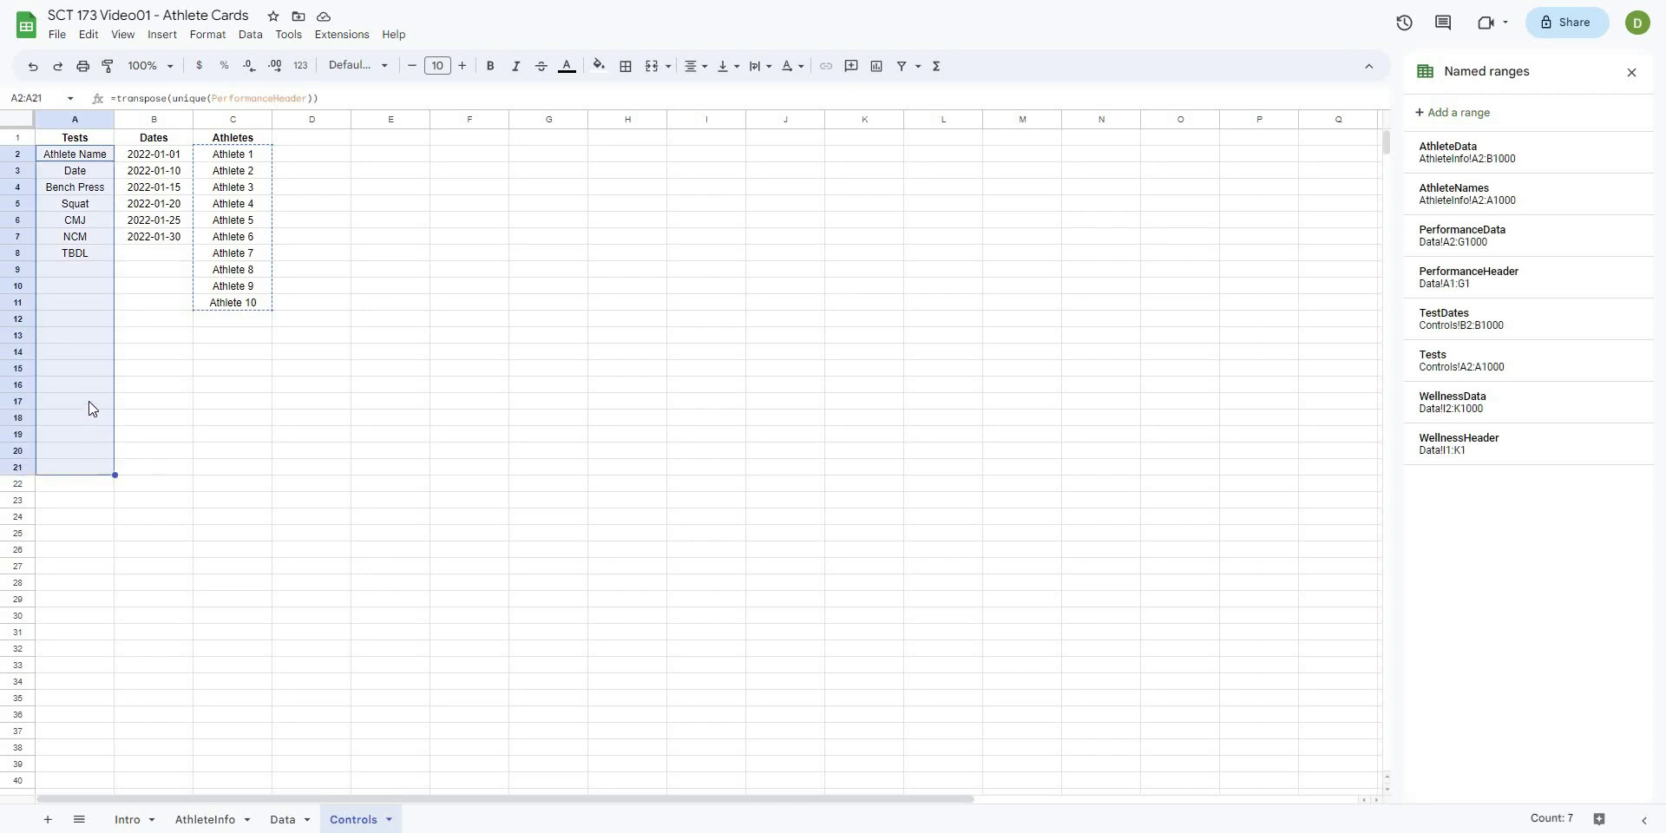
{"action": "left_click", "coordinate": [154, 387]}
{"action": "left_click_drag", "start_coordinate": [154, 154], "coordinate": [168, 431]}
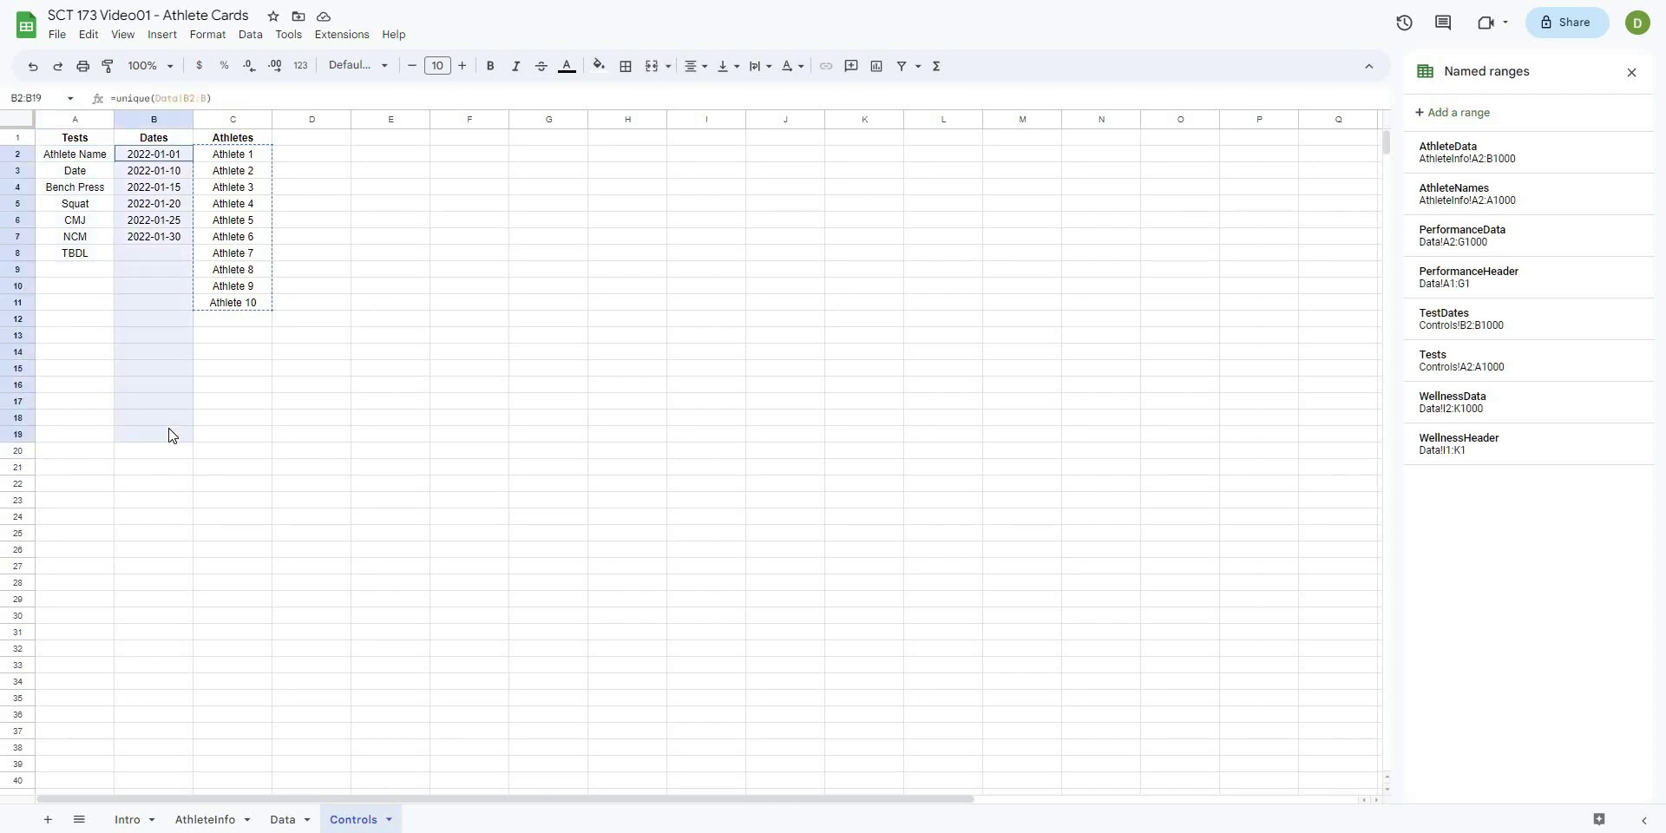
{"action": "left_click", "coordinate": [278, 423]}
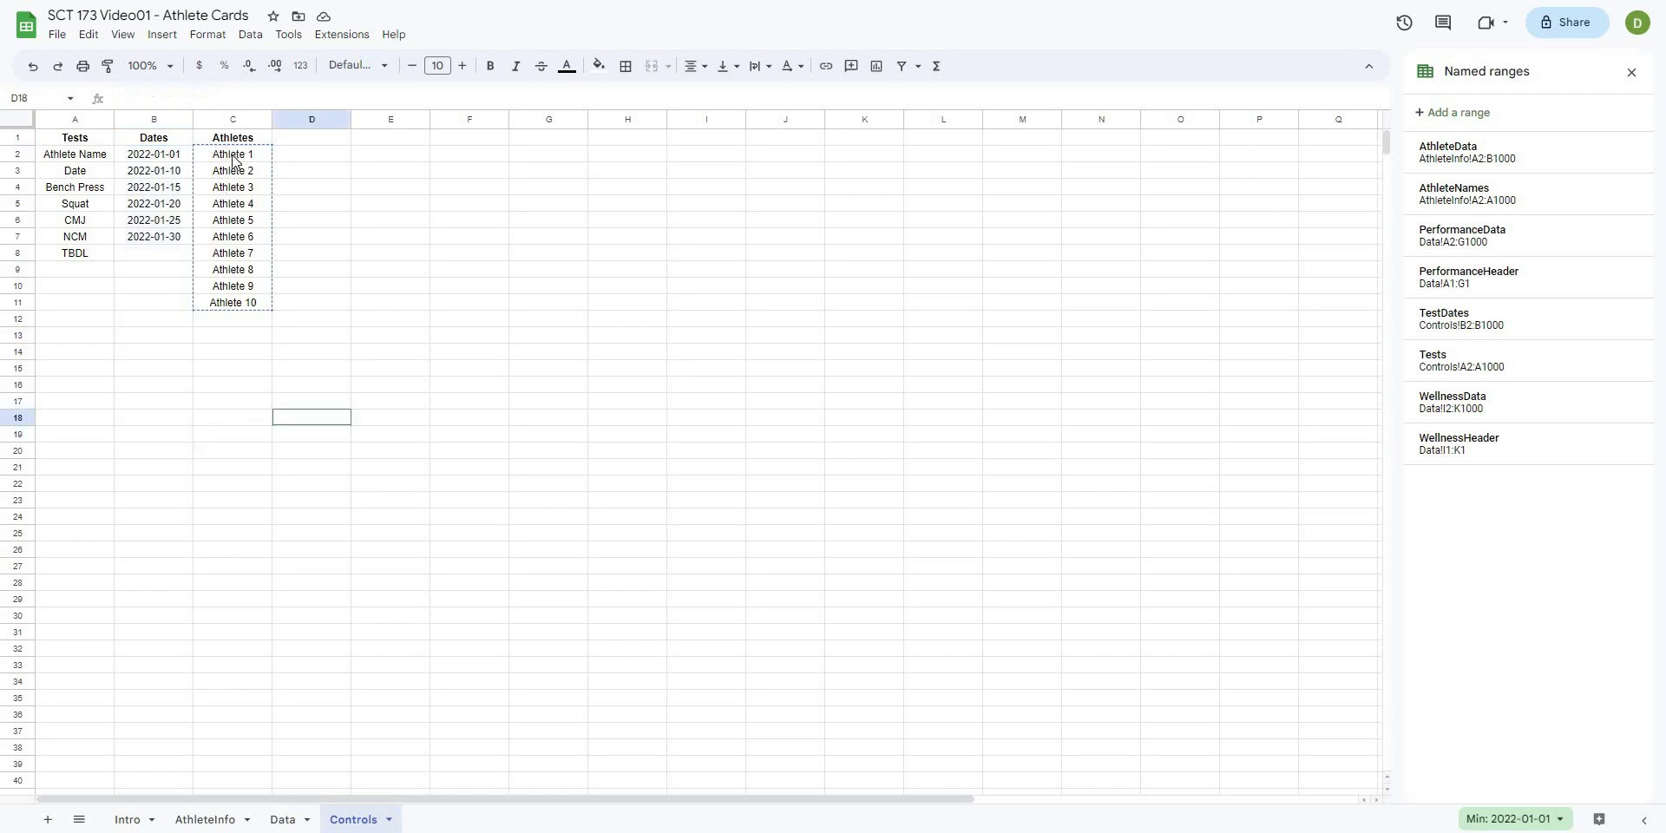
{"action": "left_click", "coordinate": [488, 253]}
{"action": "left_click", "coordinate": [206, 819]}
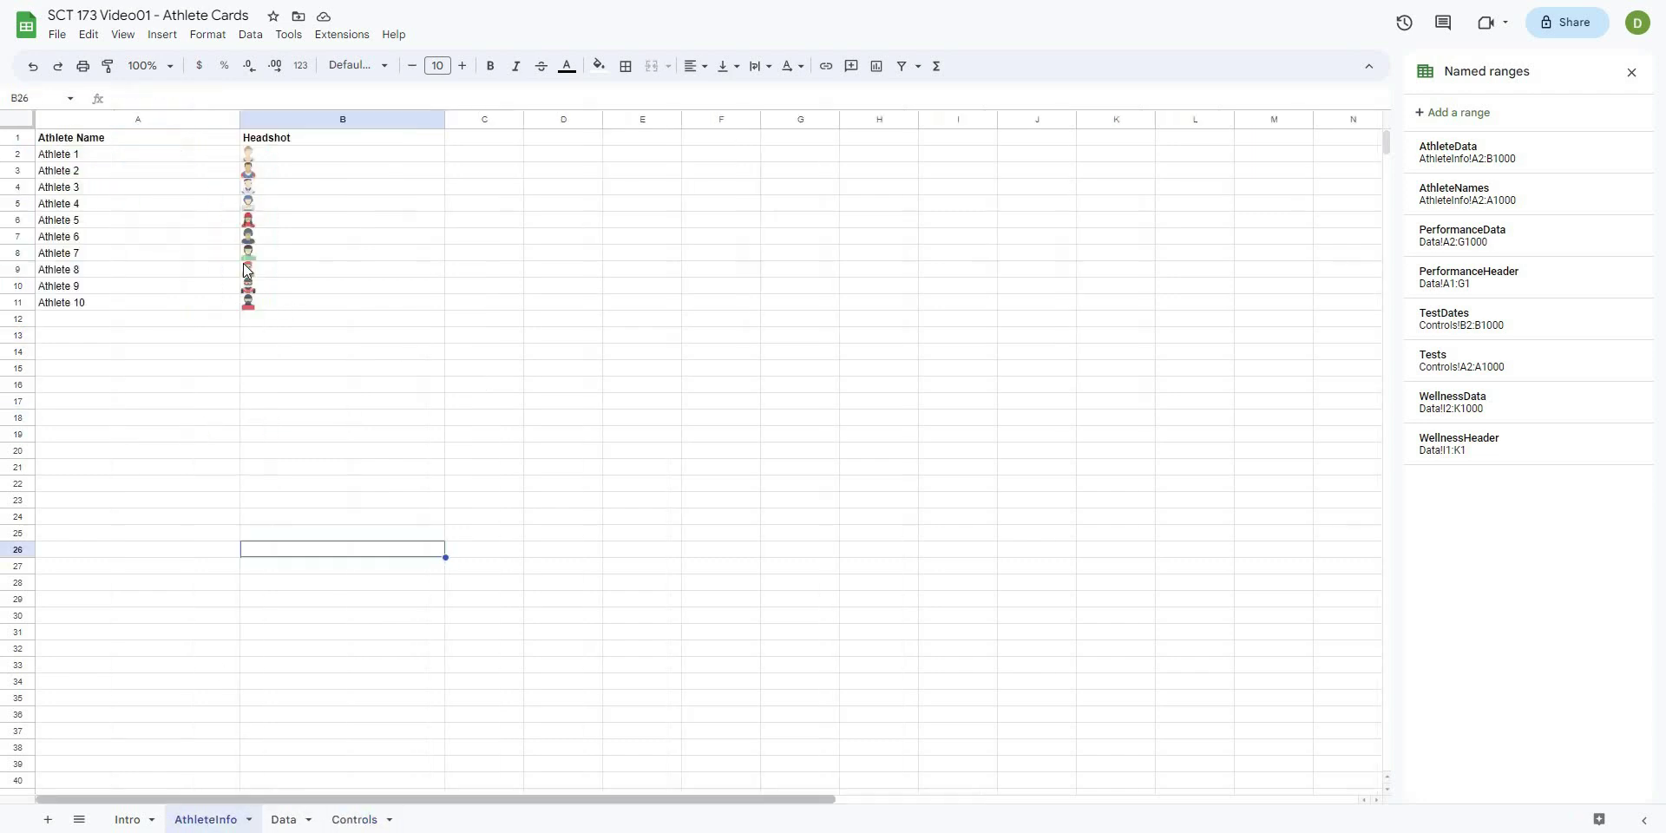
{"action": "left_click_drag", "start_coordinate": [76, 156], "coordinate": [339, 715]}
{"action": "left_click", "coordinate": [499, 590]}
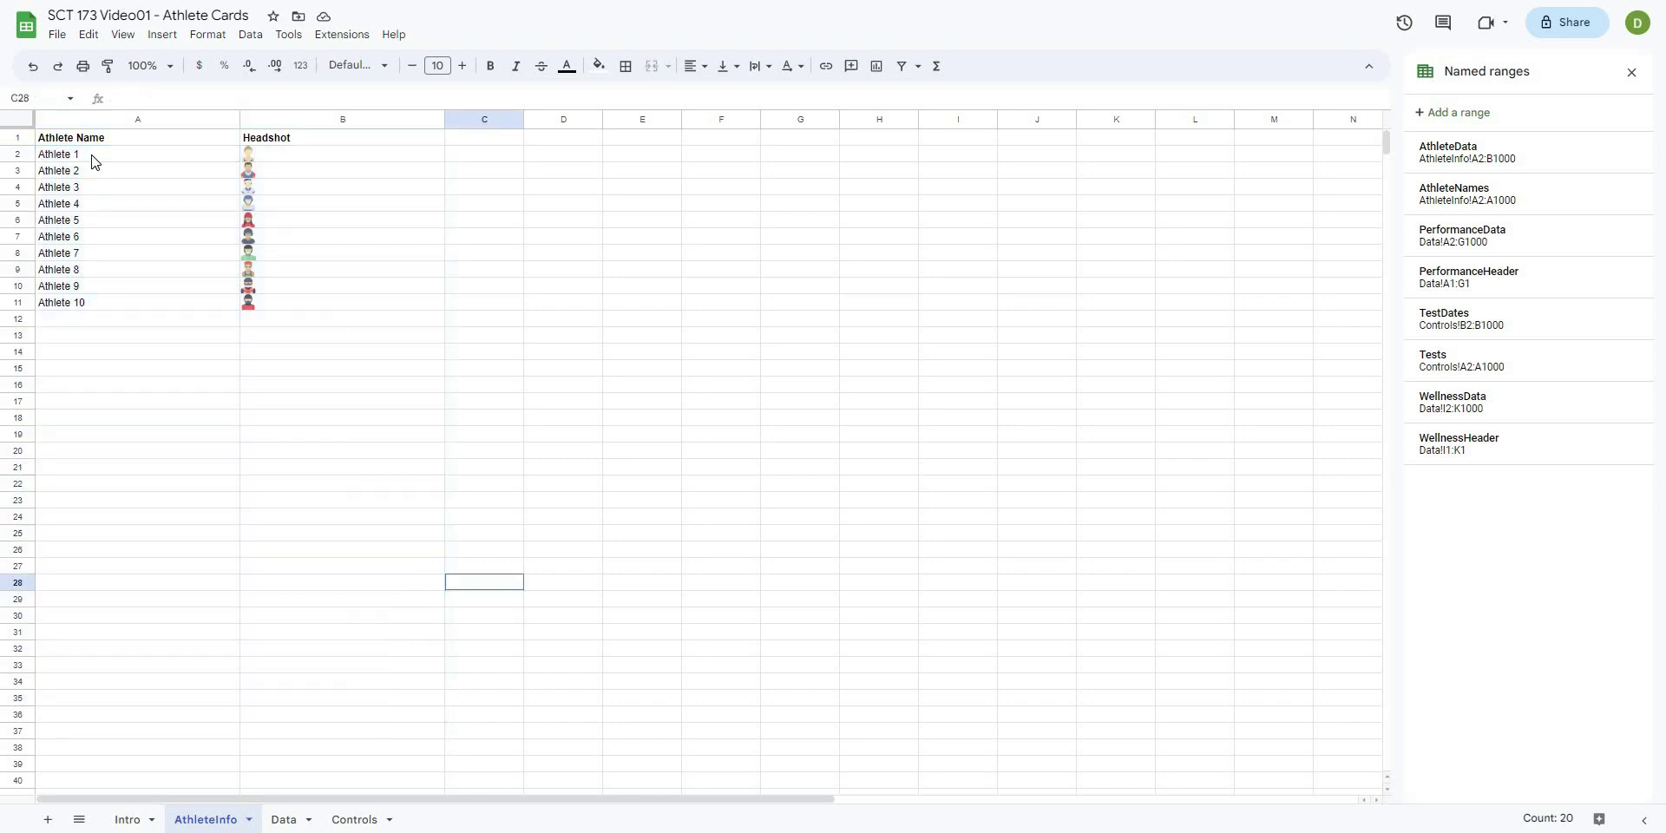
{"action": "left_click_drag", "start_coordinate": [96, 161], "coordinate": [73, 651]}
{"action": "left_click", "coordinate": [501, 523]}
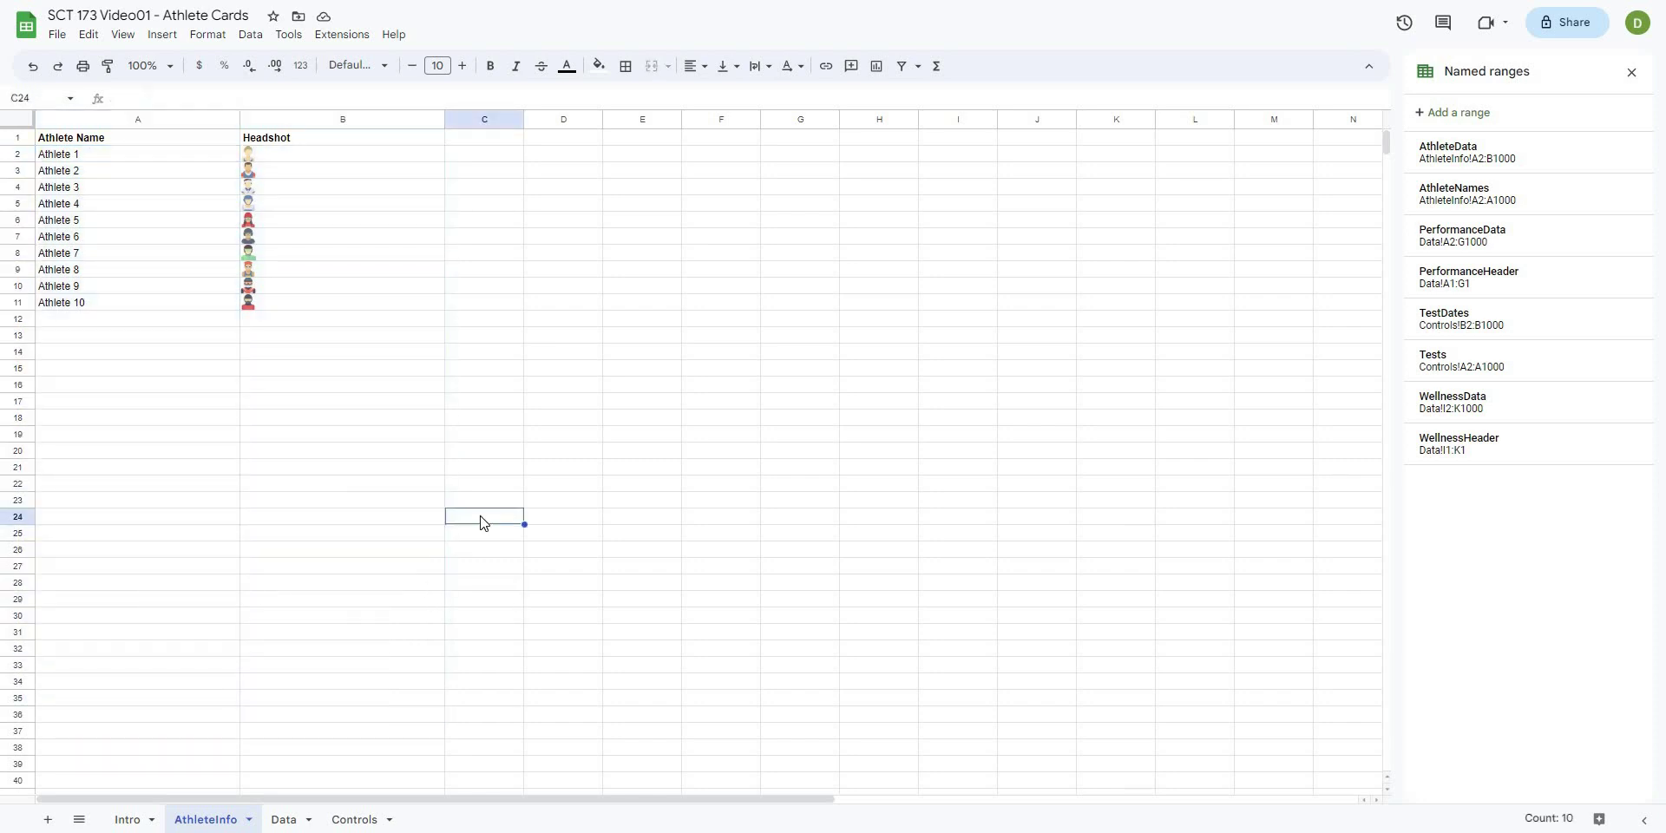
{"action": "key", "text": "Left"}
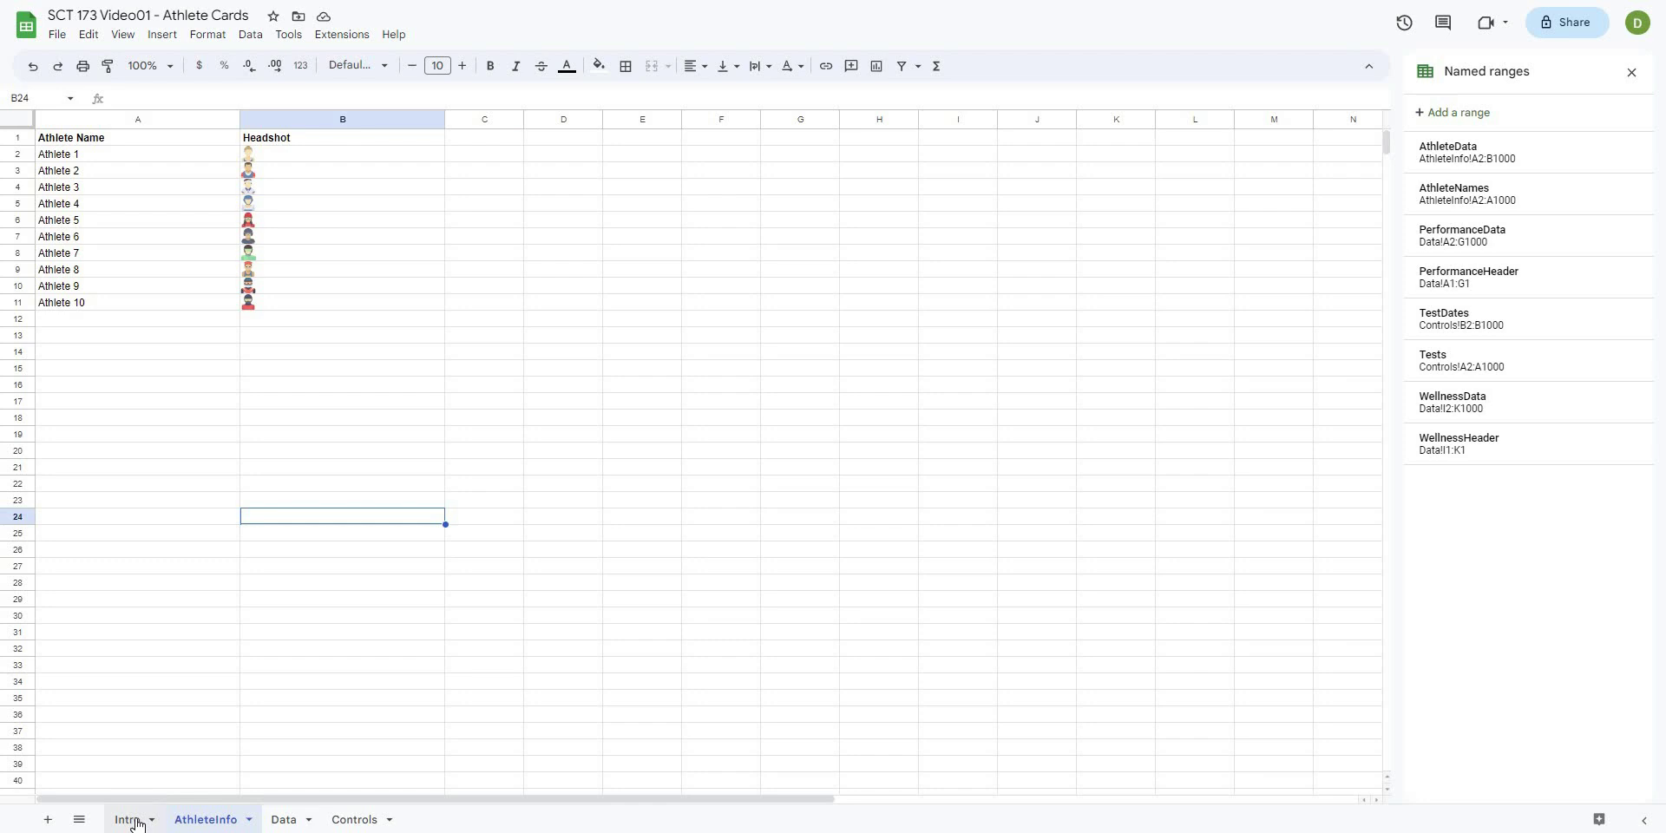
- Go to the Intro sheet card and select the name cell H6 beside NAME
{"action": "left_click", "coordinate": [130, 820]}
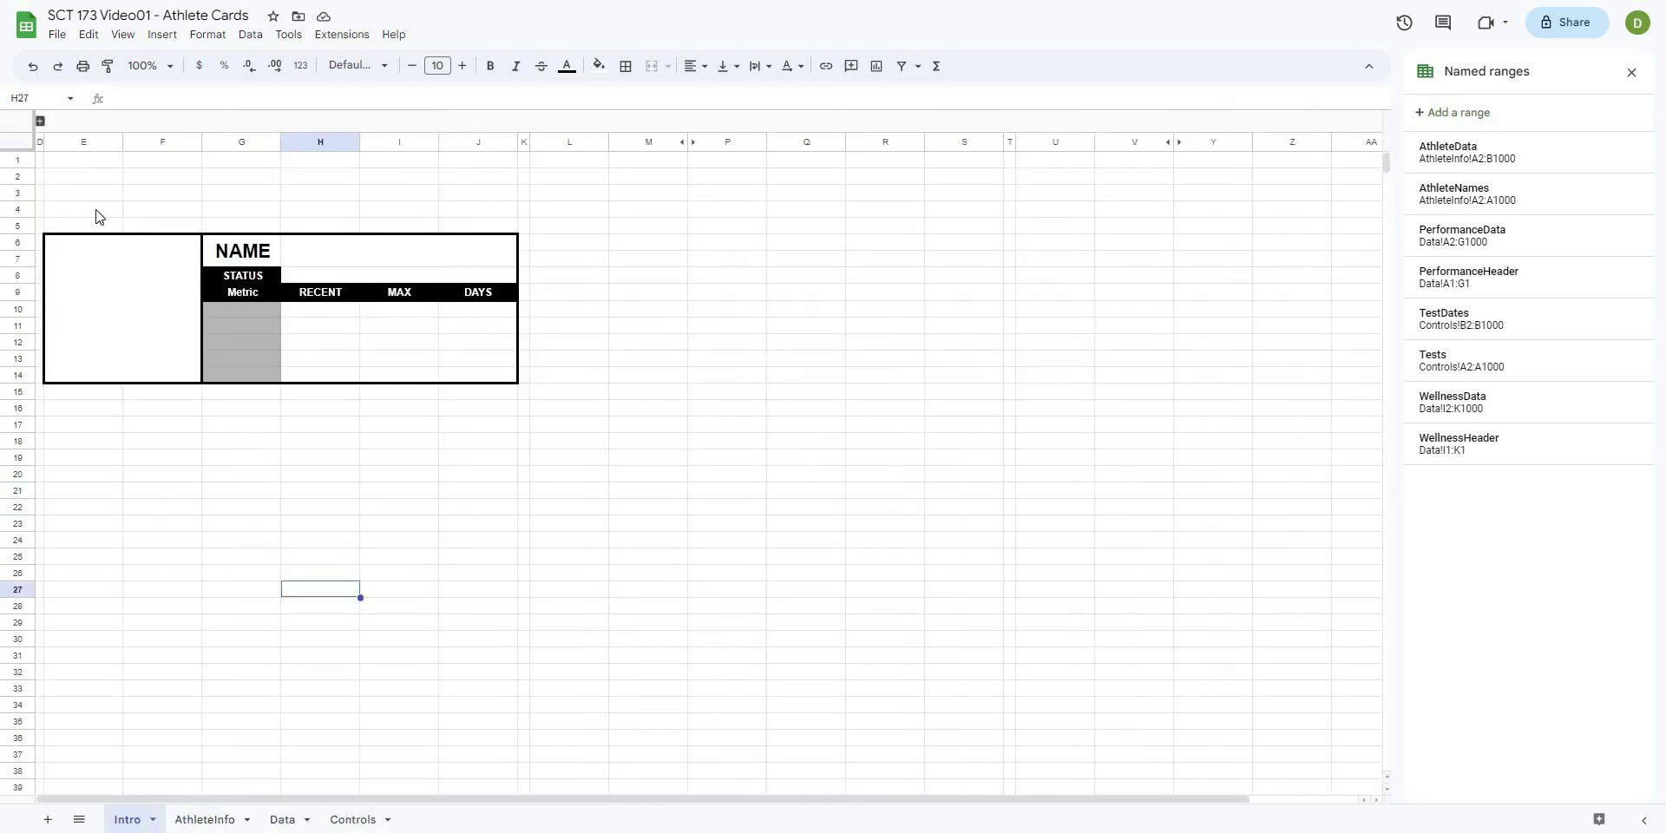
{"action": "left_click", "coordinate": [375, 250]}
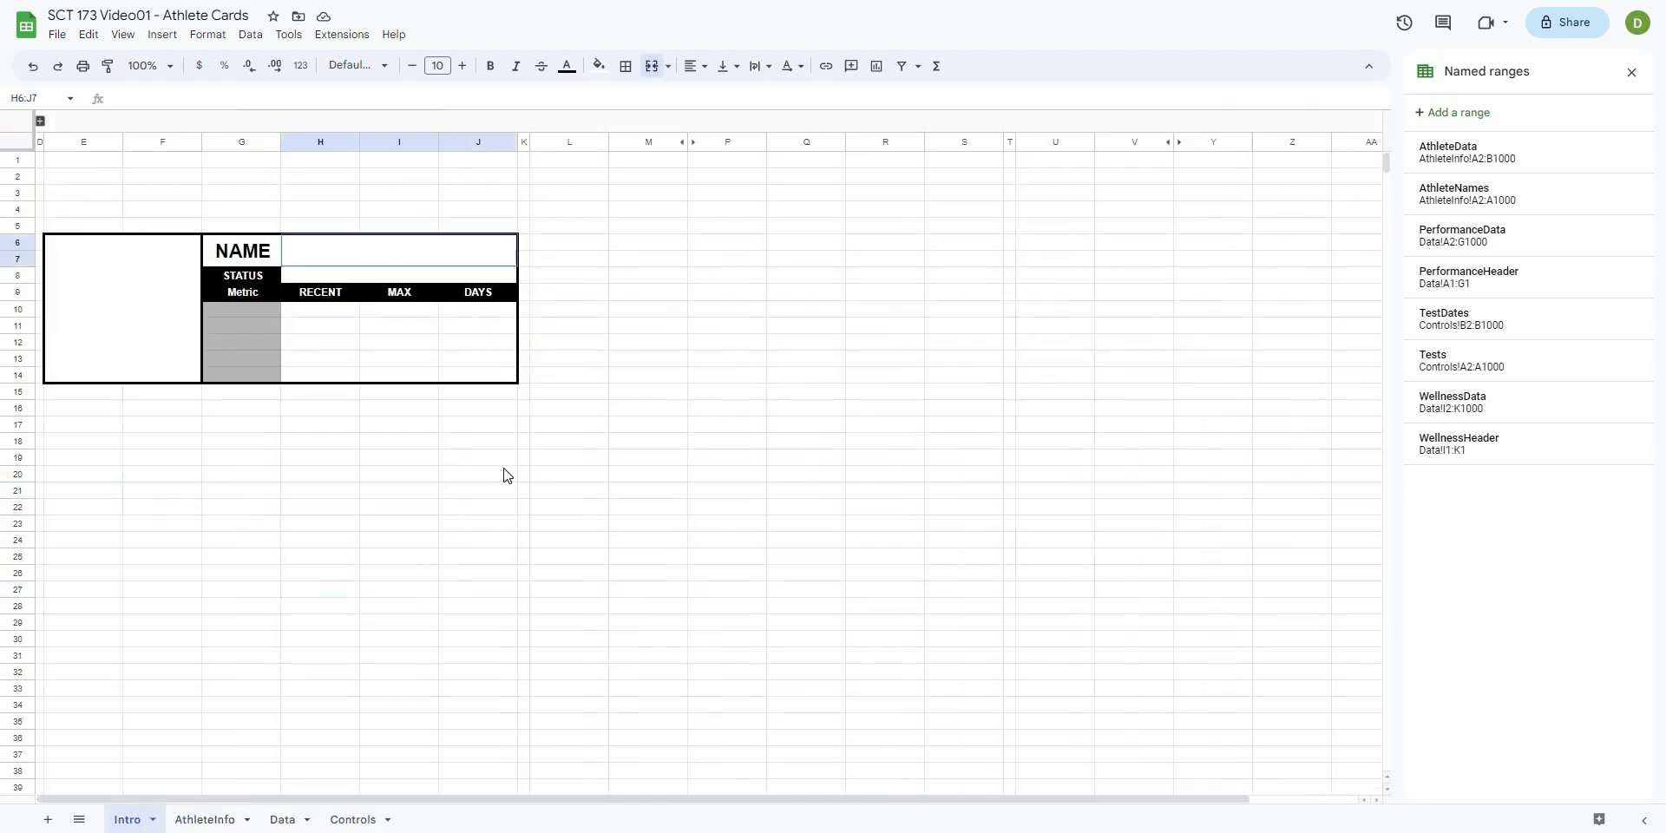
{"action": "left_click", "coordinate": [356, 473]}
{"action": "left_click", "coordinate": [153, 293]}
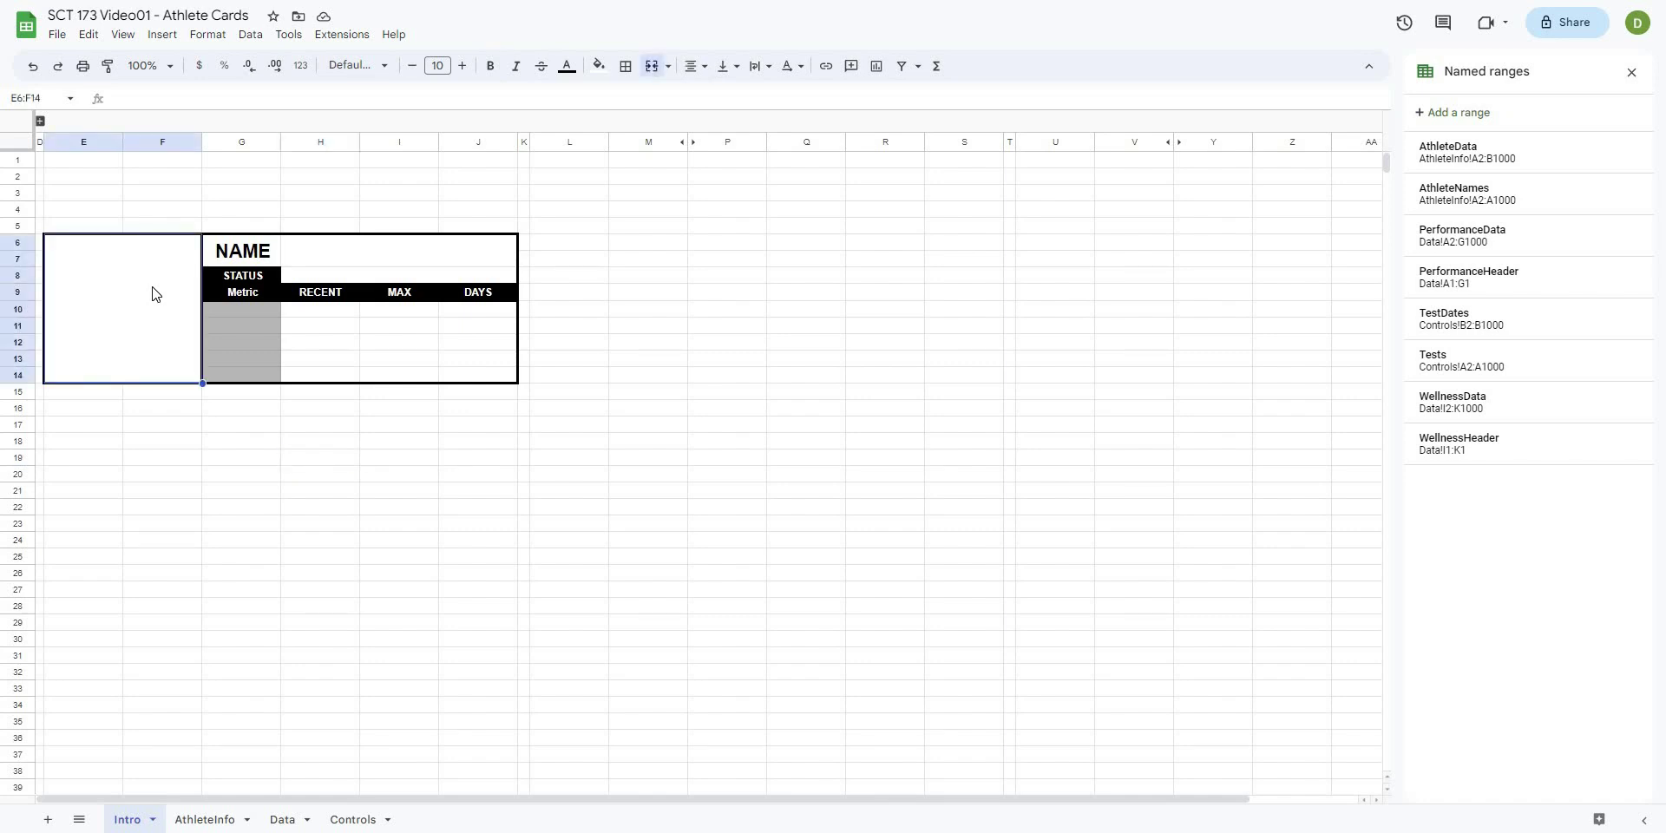
{"action": "left_click", "coordinate": [301, 251]}
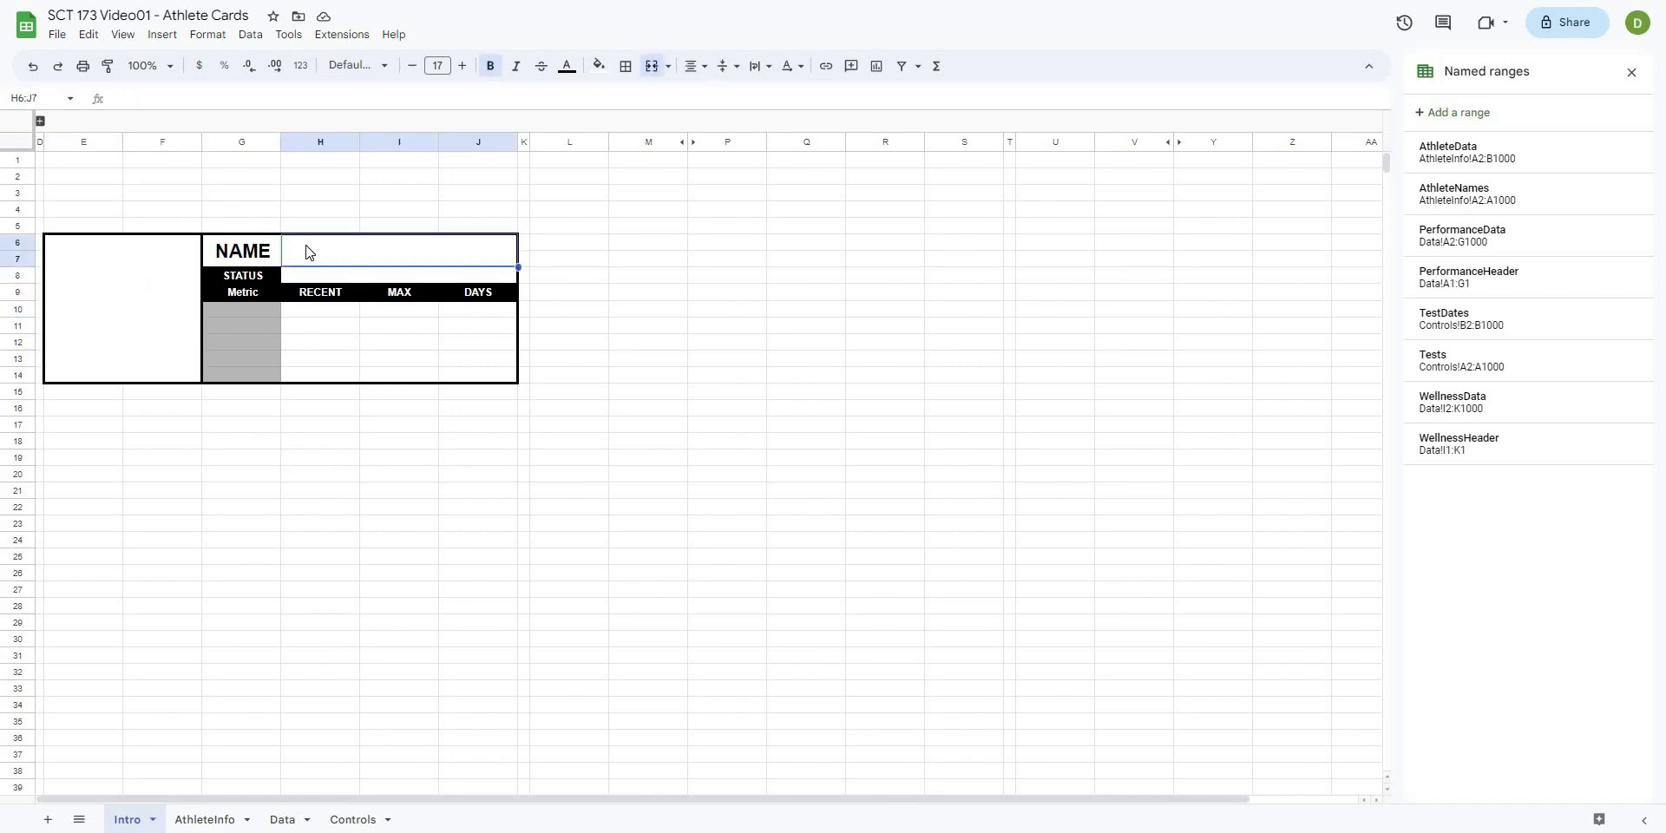
- Add a dropdown-from-range validation rule on H6 using AthleteNames, shown as a plain arrow
{"action": "left_click", "coordinate": [249, 34]}
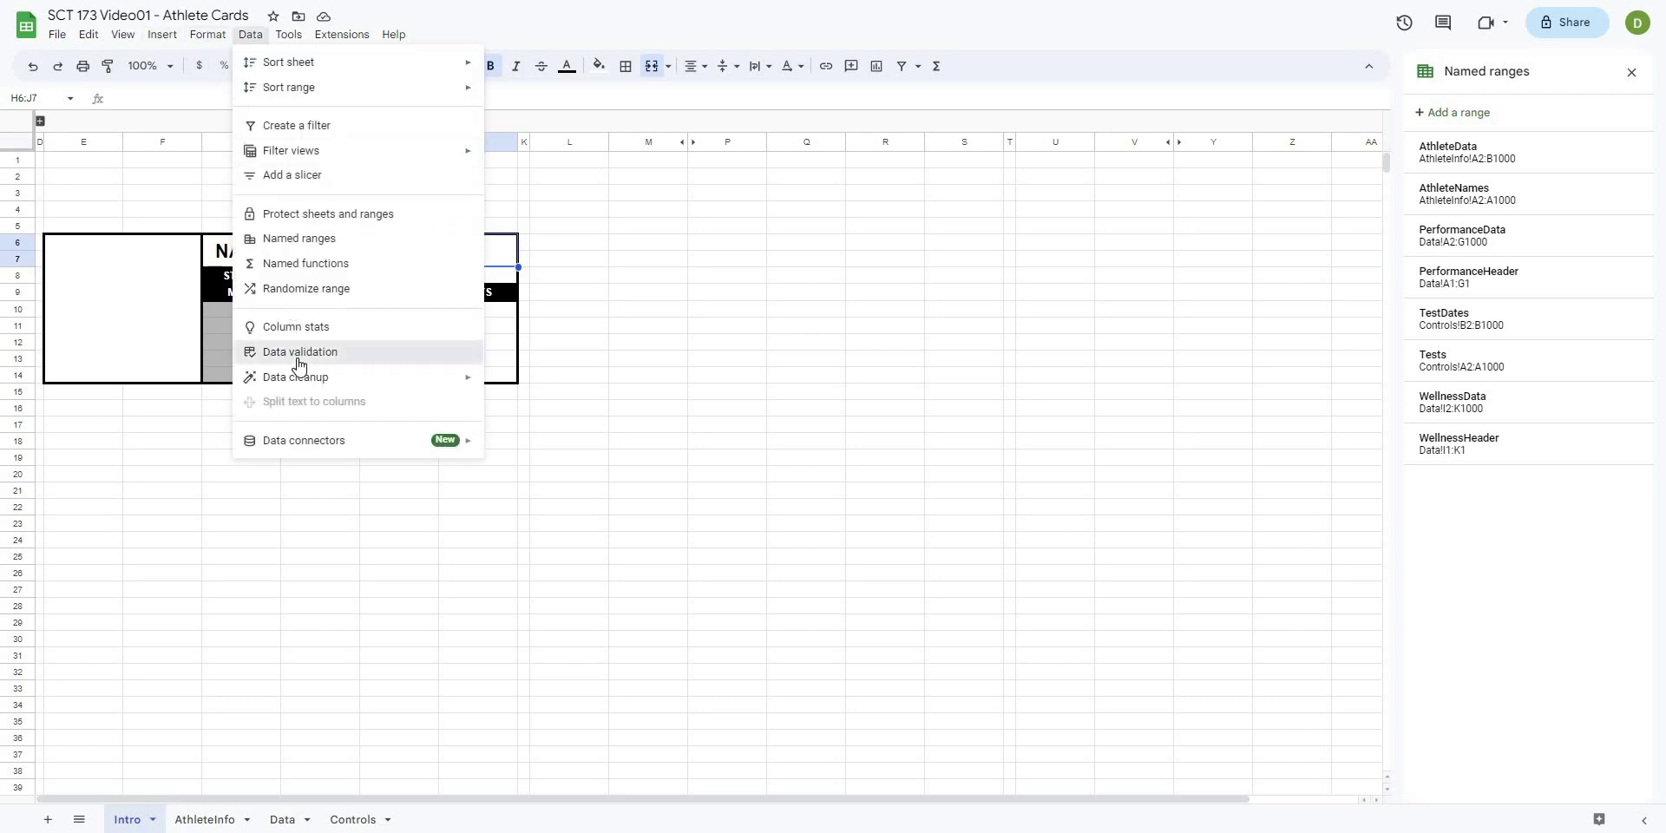
{"action": "left_click", "coordinate": [299, 353]}
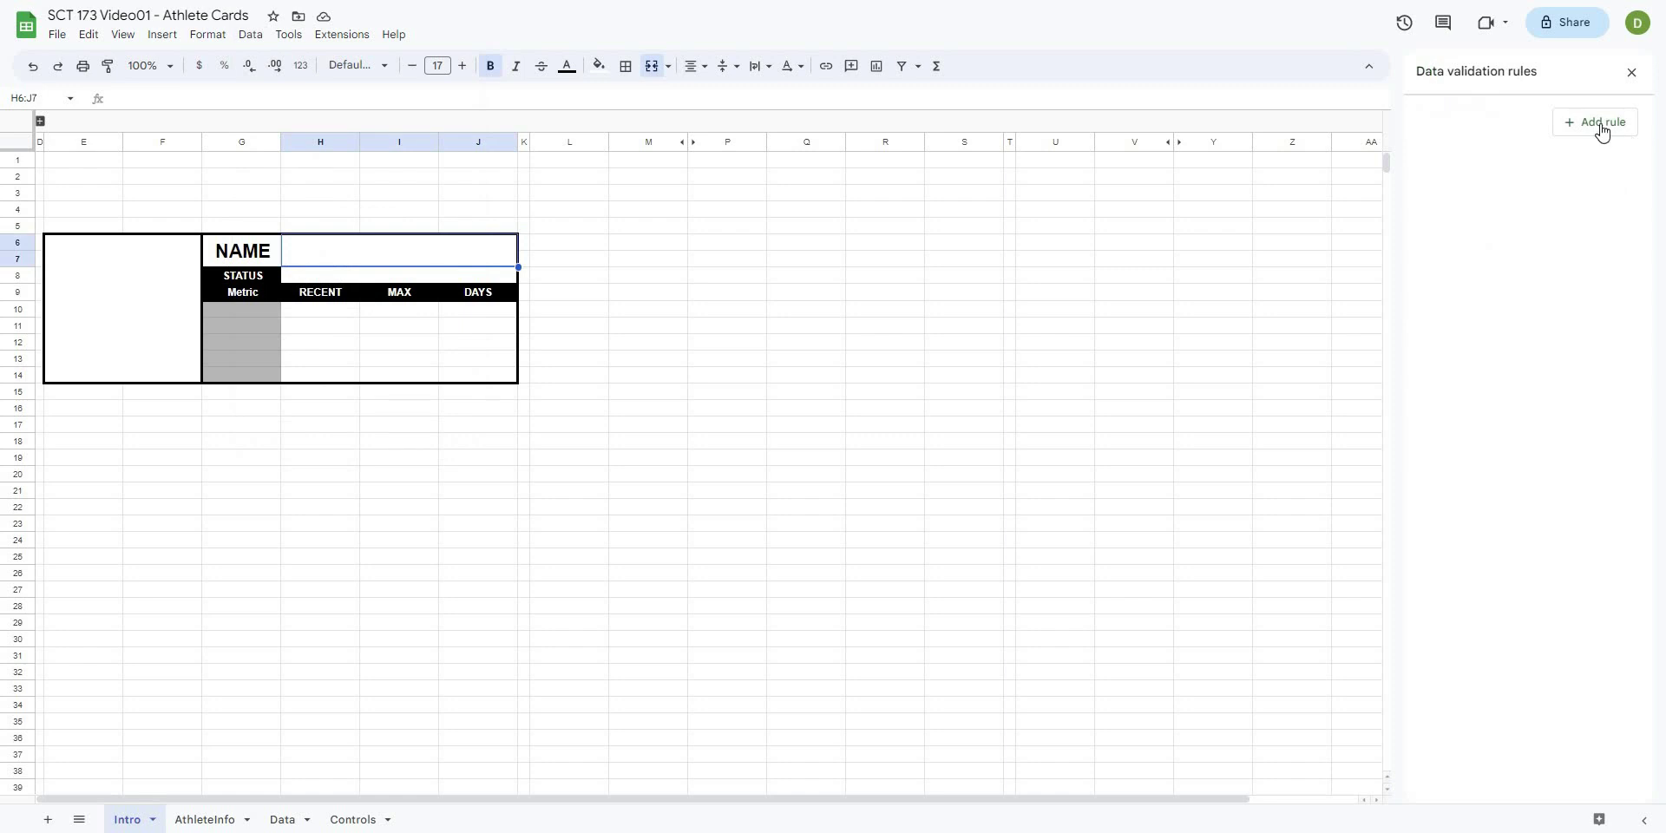
{"action": "left_click", "coordinate": [1602, 130]}
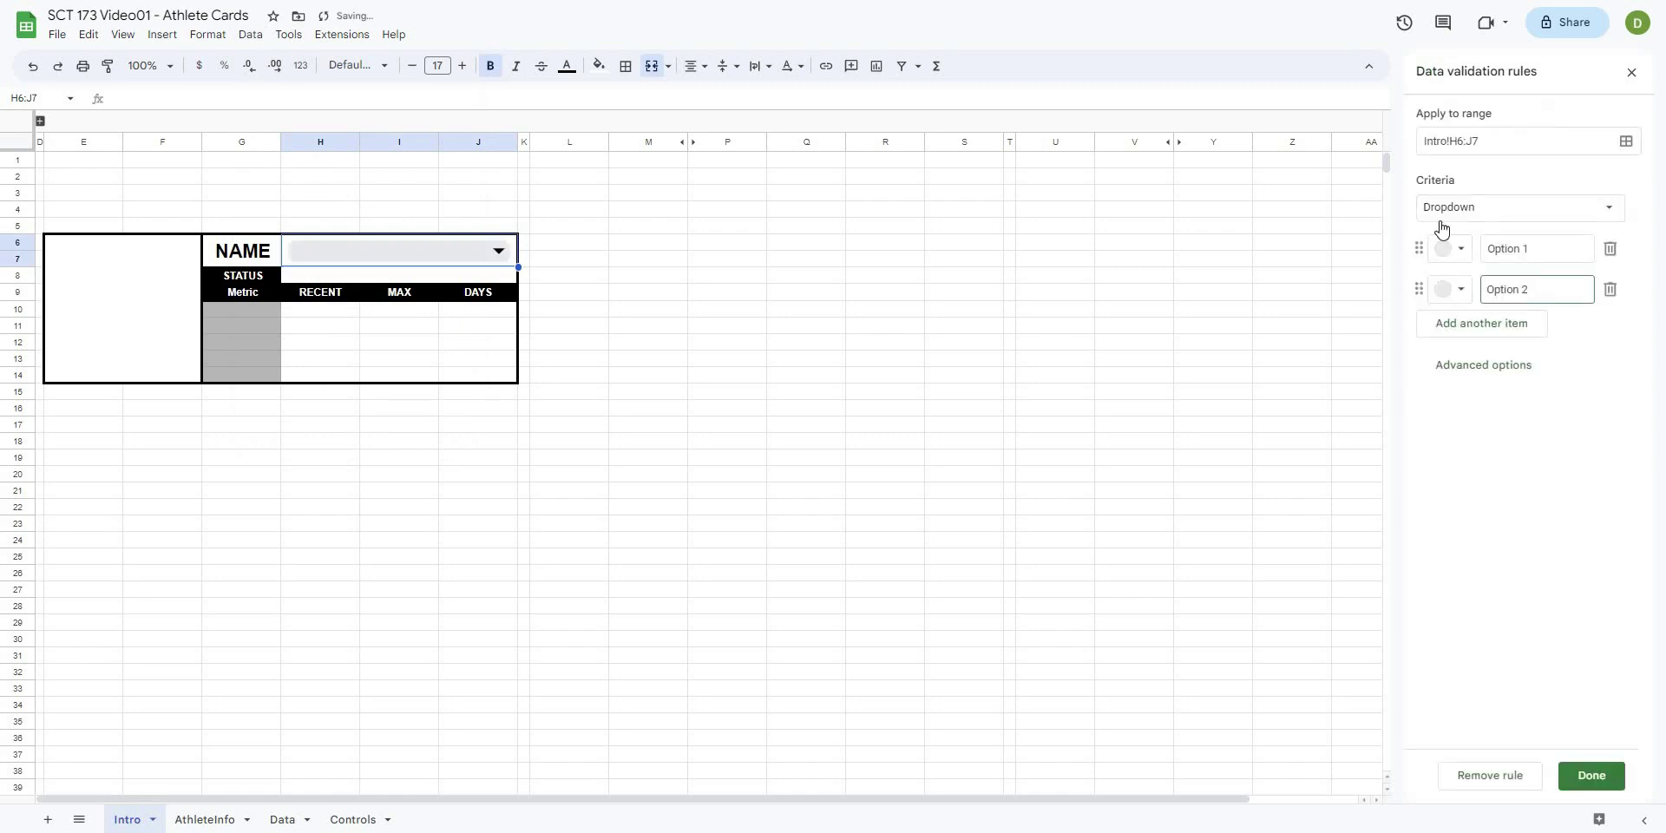
{"action": "left_click", "coordinate": [1441, 215]}
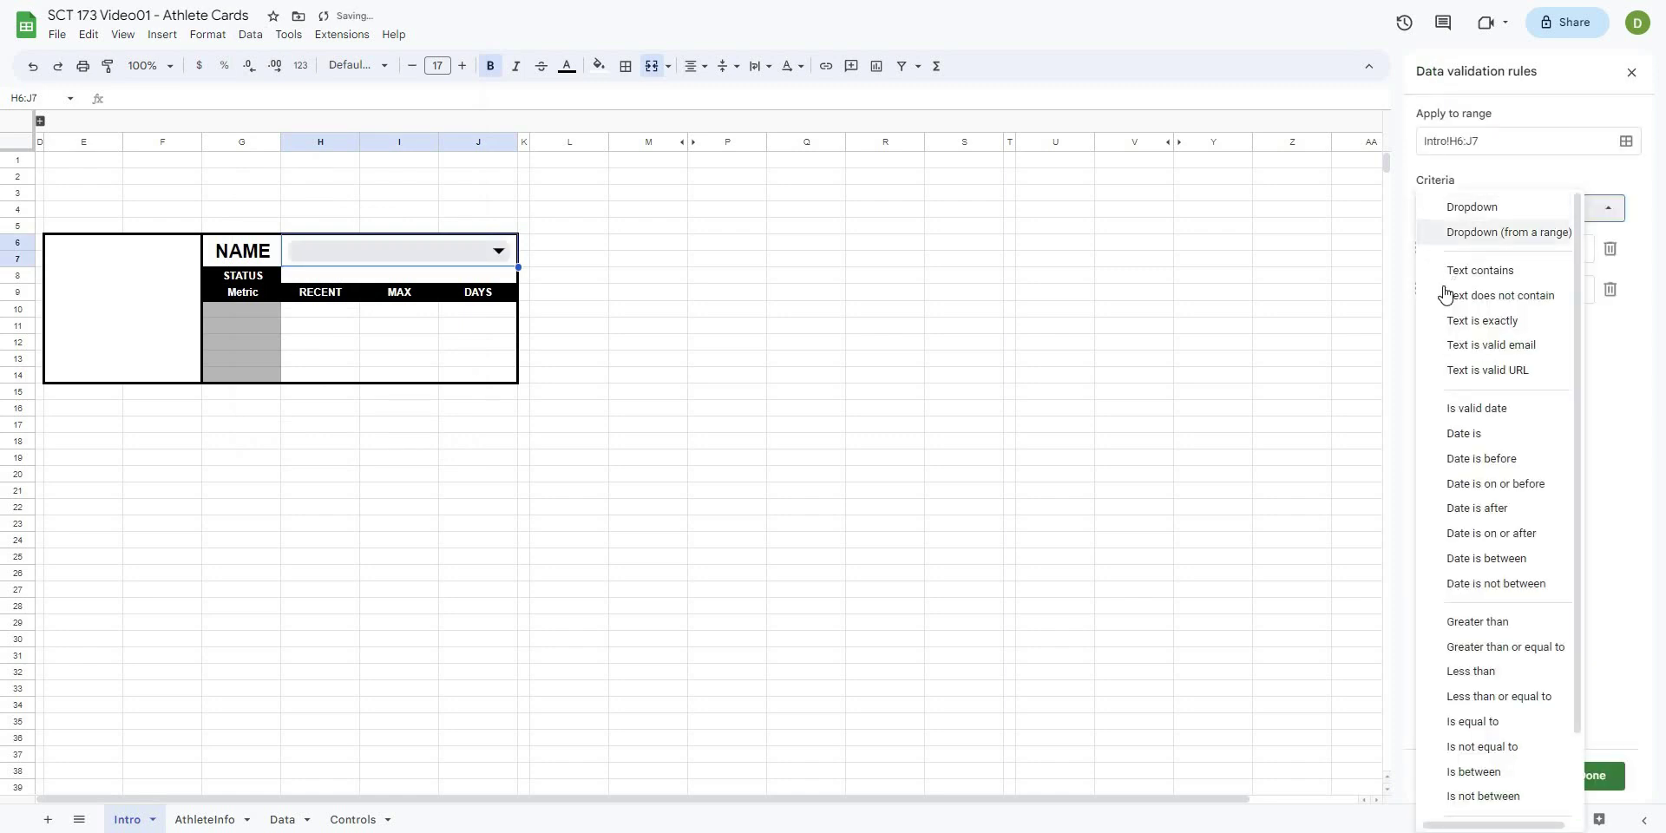
{"action": "left_click", "coordinate": [1479, 235]}
{"action": "left_click", "coordinate": [1446, 248]}
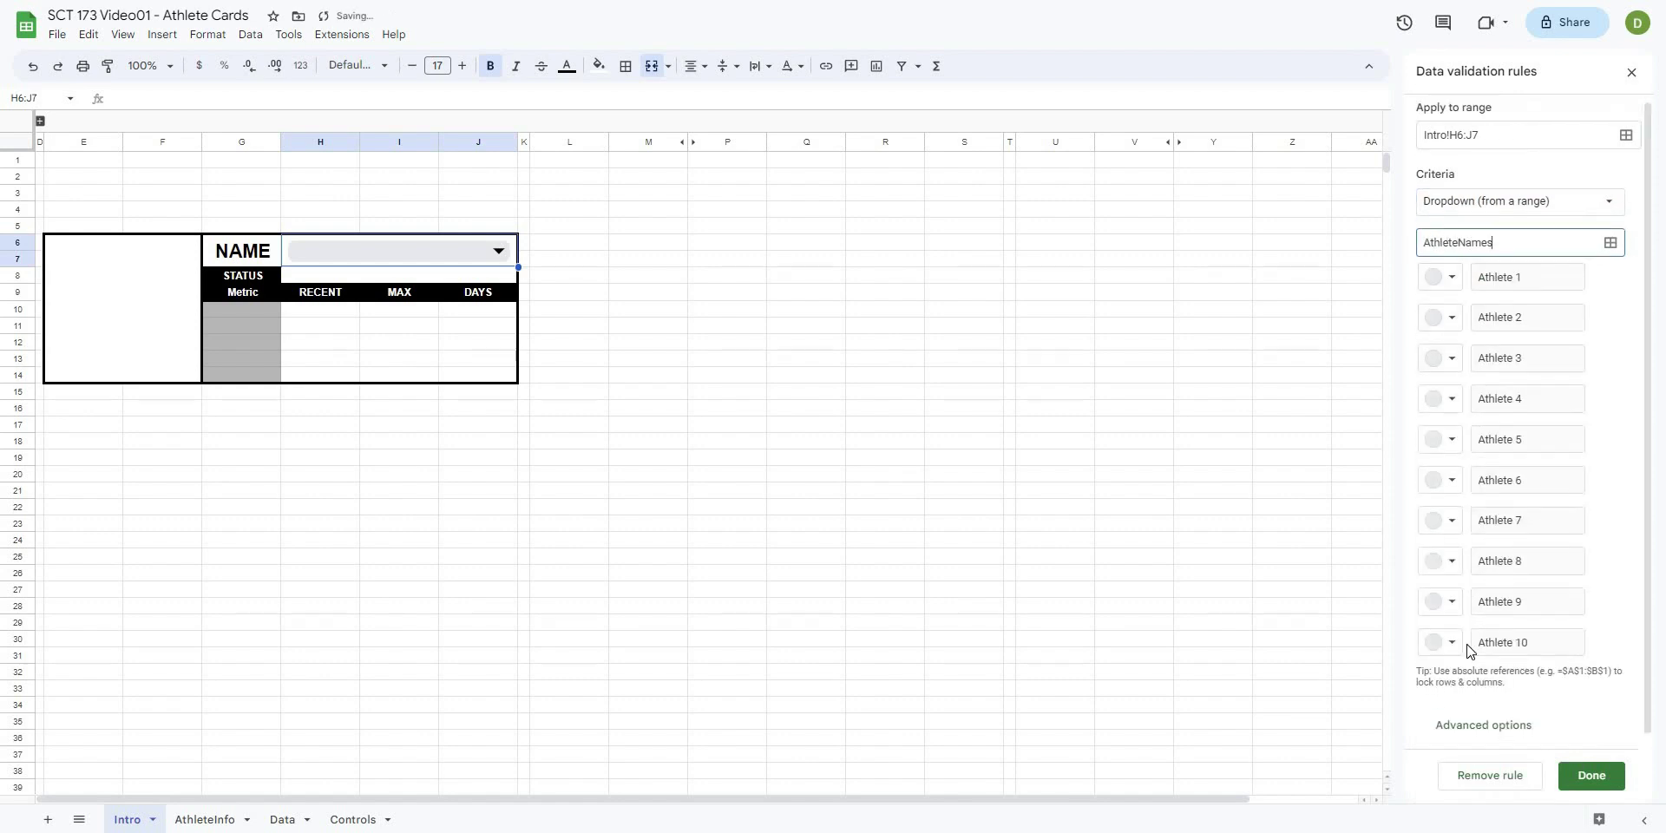
{"action": "left_click", "coordinate": [1458, 736]}
{"action": "scroll", "coordinate": [1475, 608], "scroll_direction": "down", "scroll_amount": 3}
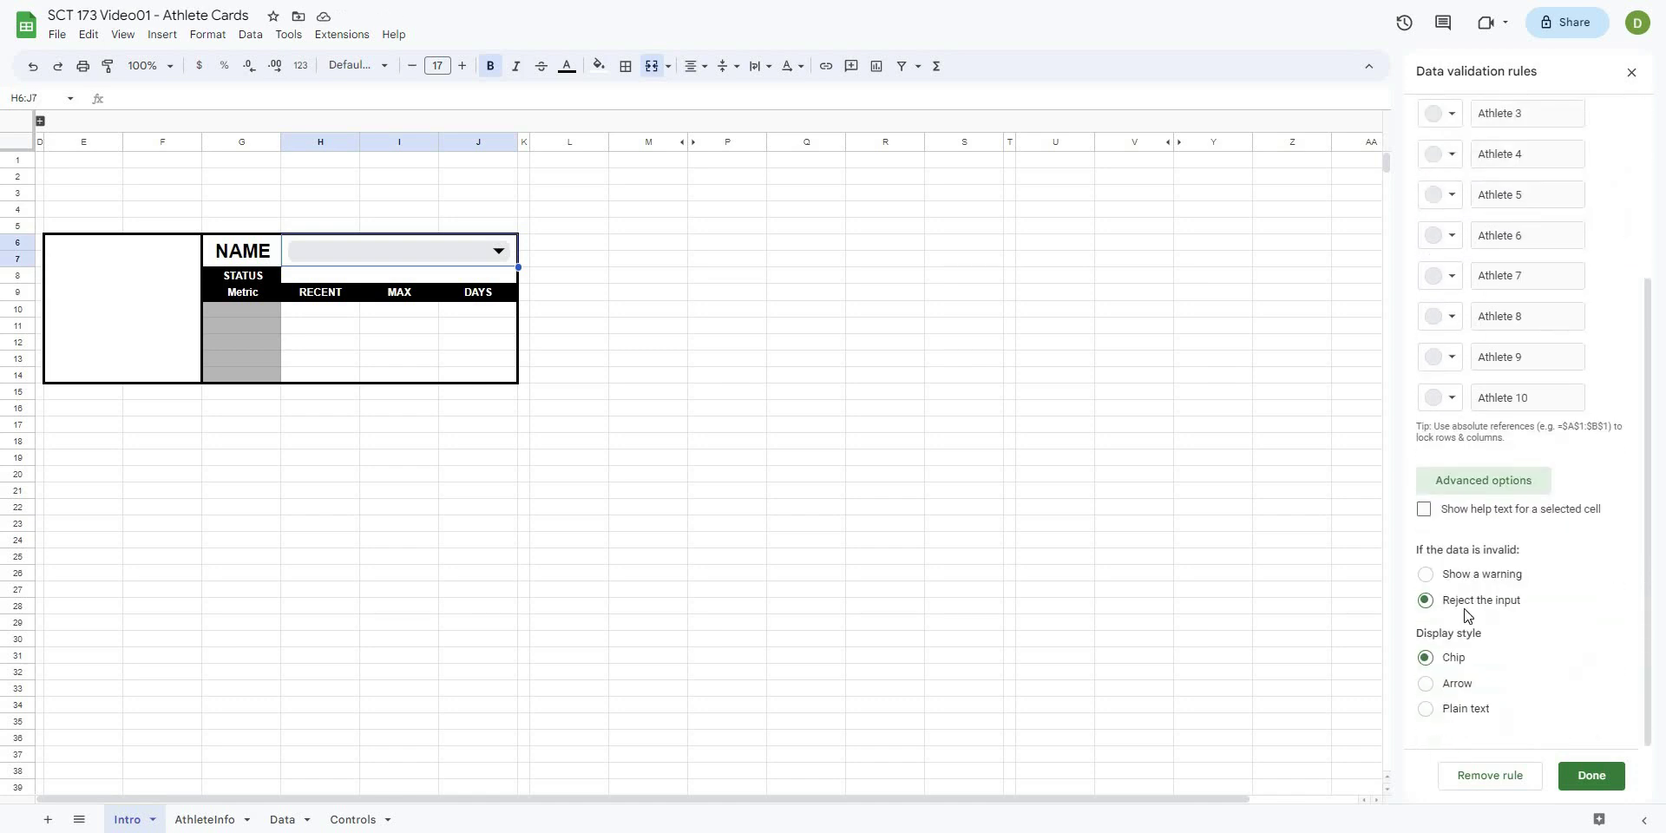
{"action": "left_click", "coordinate": [1438, 690]}
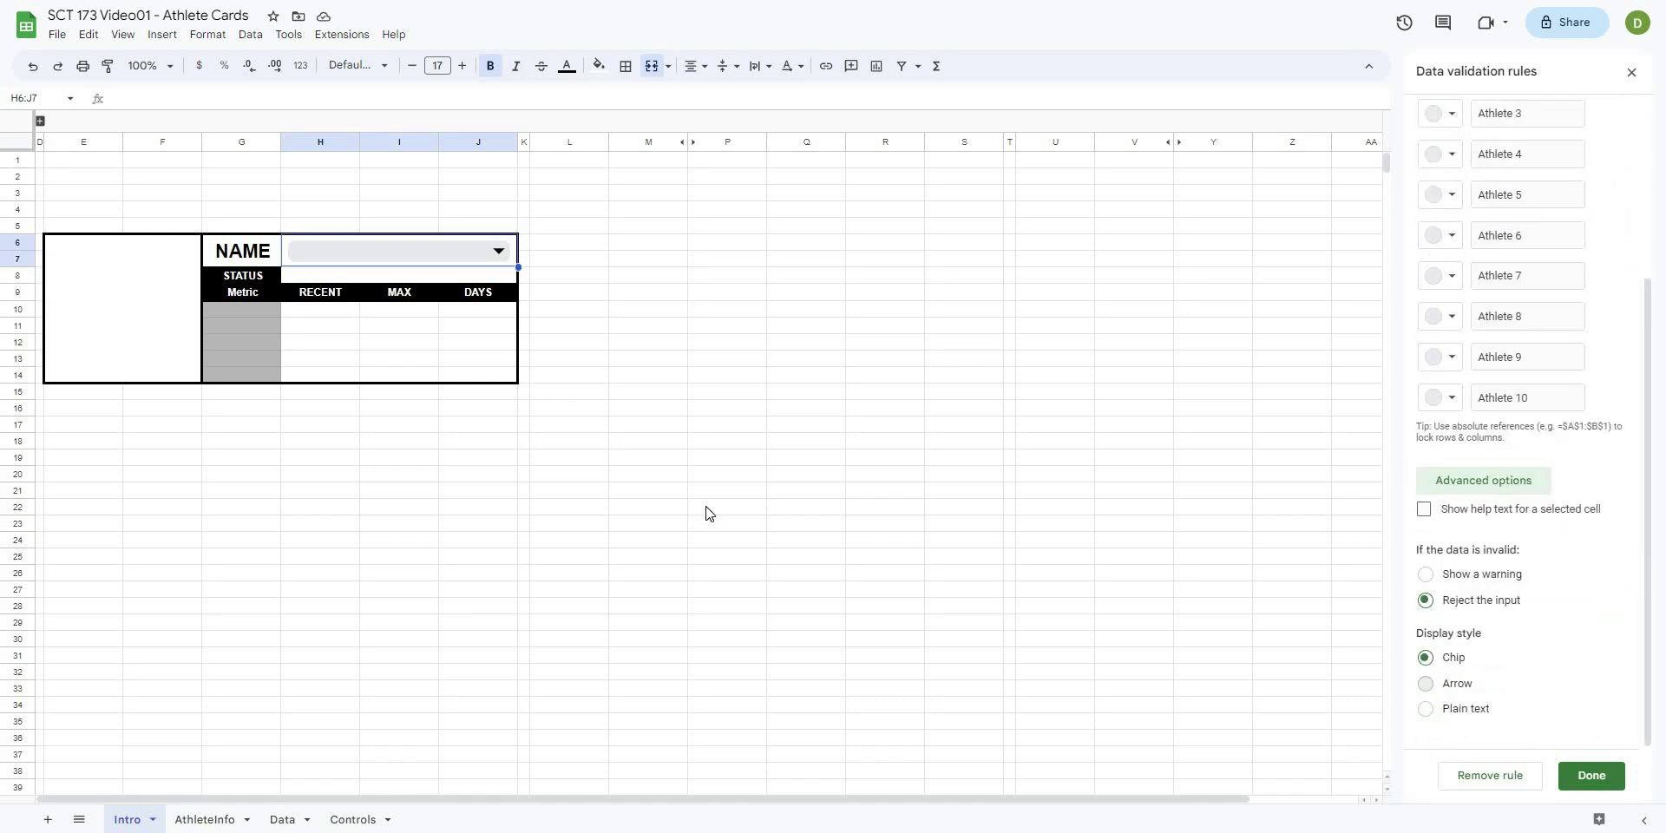
- Choose Athlete 1 in the name dropdown and save the validation rule
{"action": "left_click", "coordinate": [509, 252]}
{"action": "left_click", "coordinate": [364, 279]}
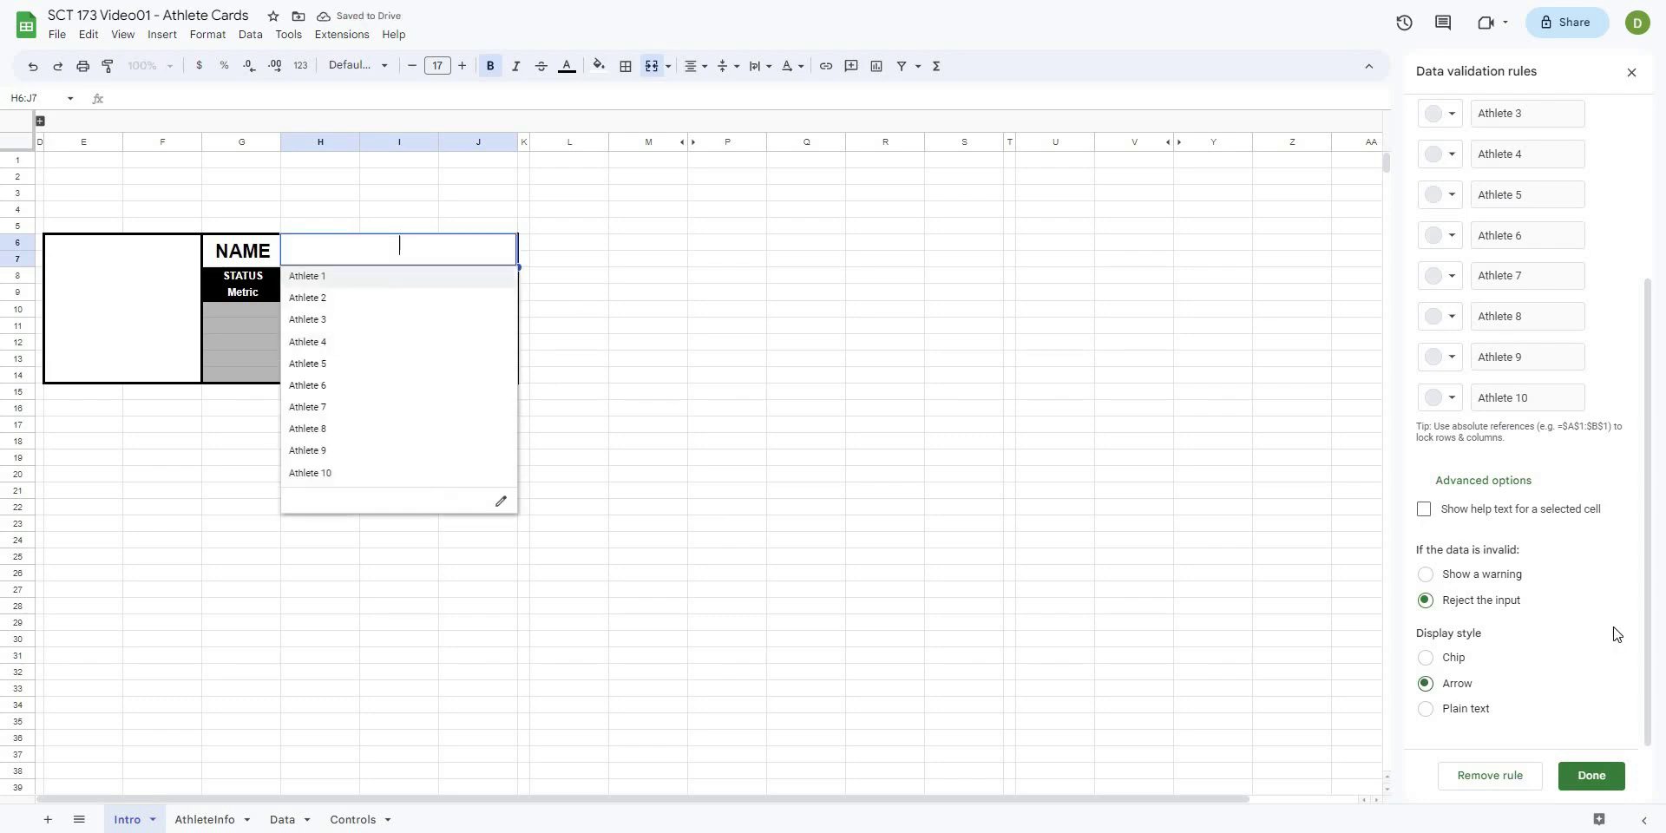
{"action": "left_click", "coordinate": [1581, 781]}
{"action": "left_click", "coordinate": [885, 457]}
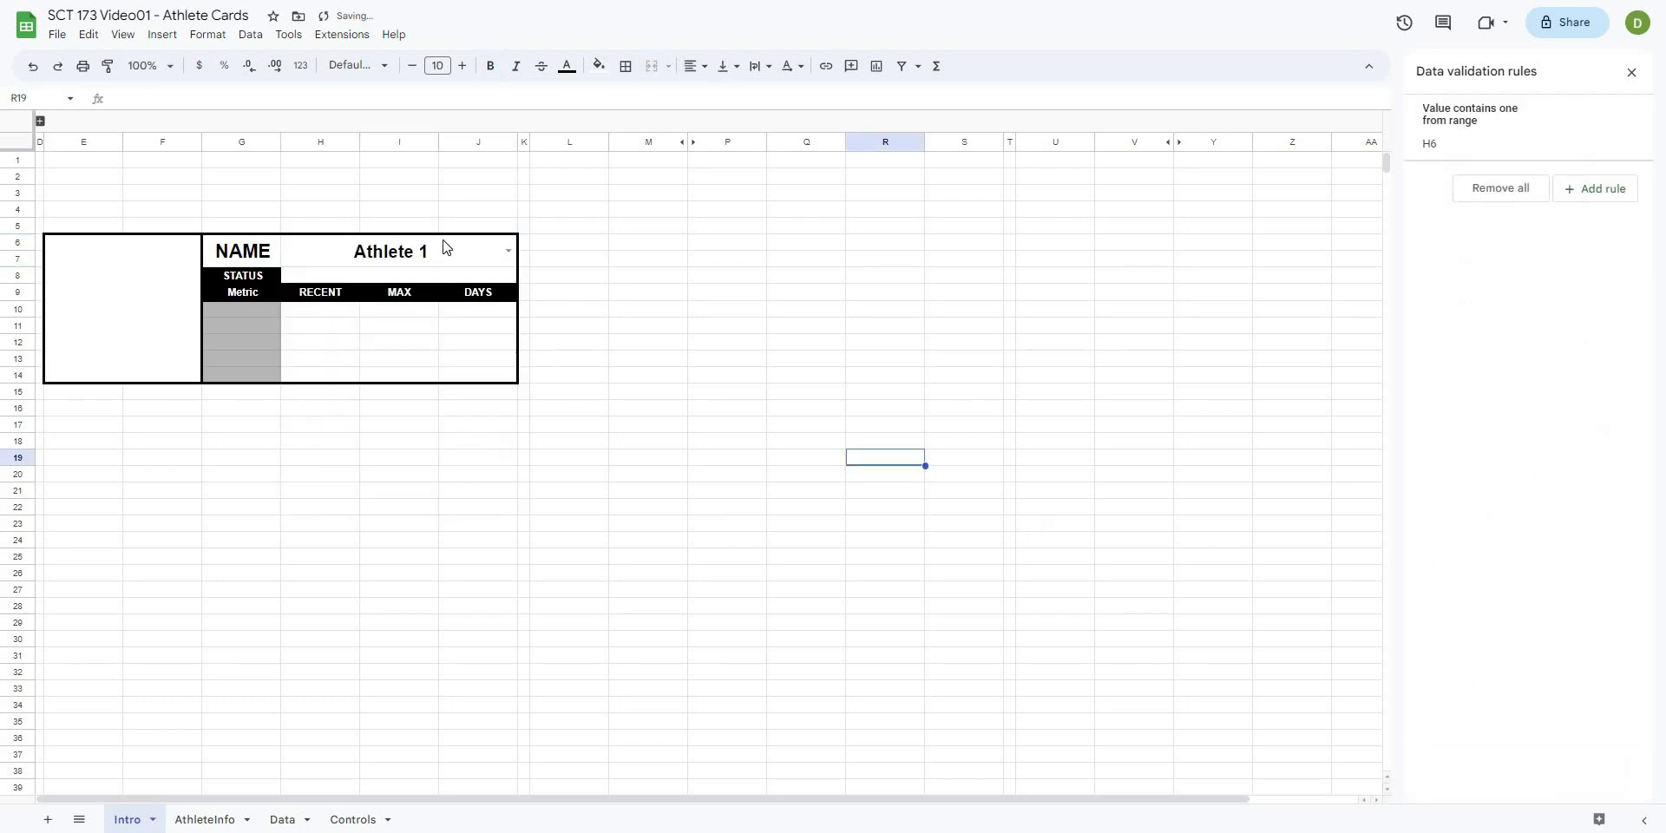
{"action": "left_click", "coordinate": [436, 247]}
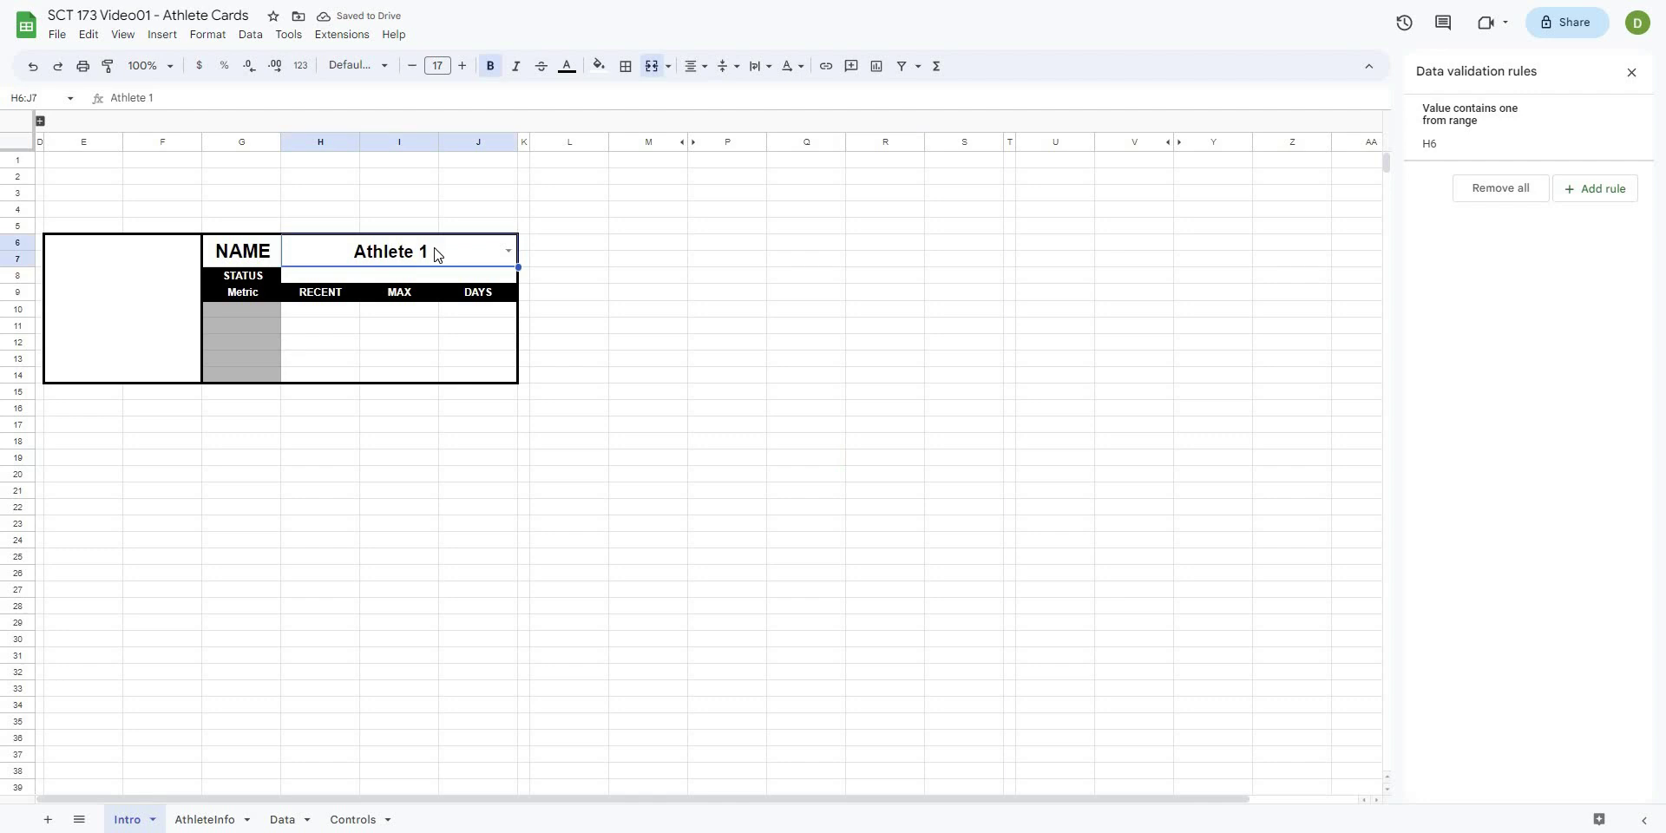
{"action": "left_click", "coordinate": [608, 344]}
- Enter =vlookup(H6, AthleteData, 2, false) in merged cell E6:F14 to show the headshot
{"action": "left_click", "coordinate": [159, 298]}
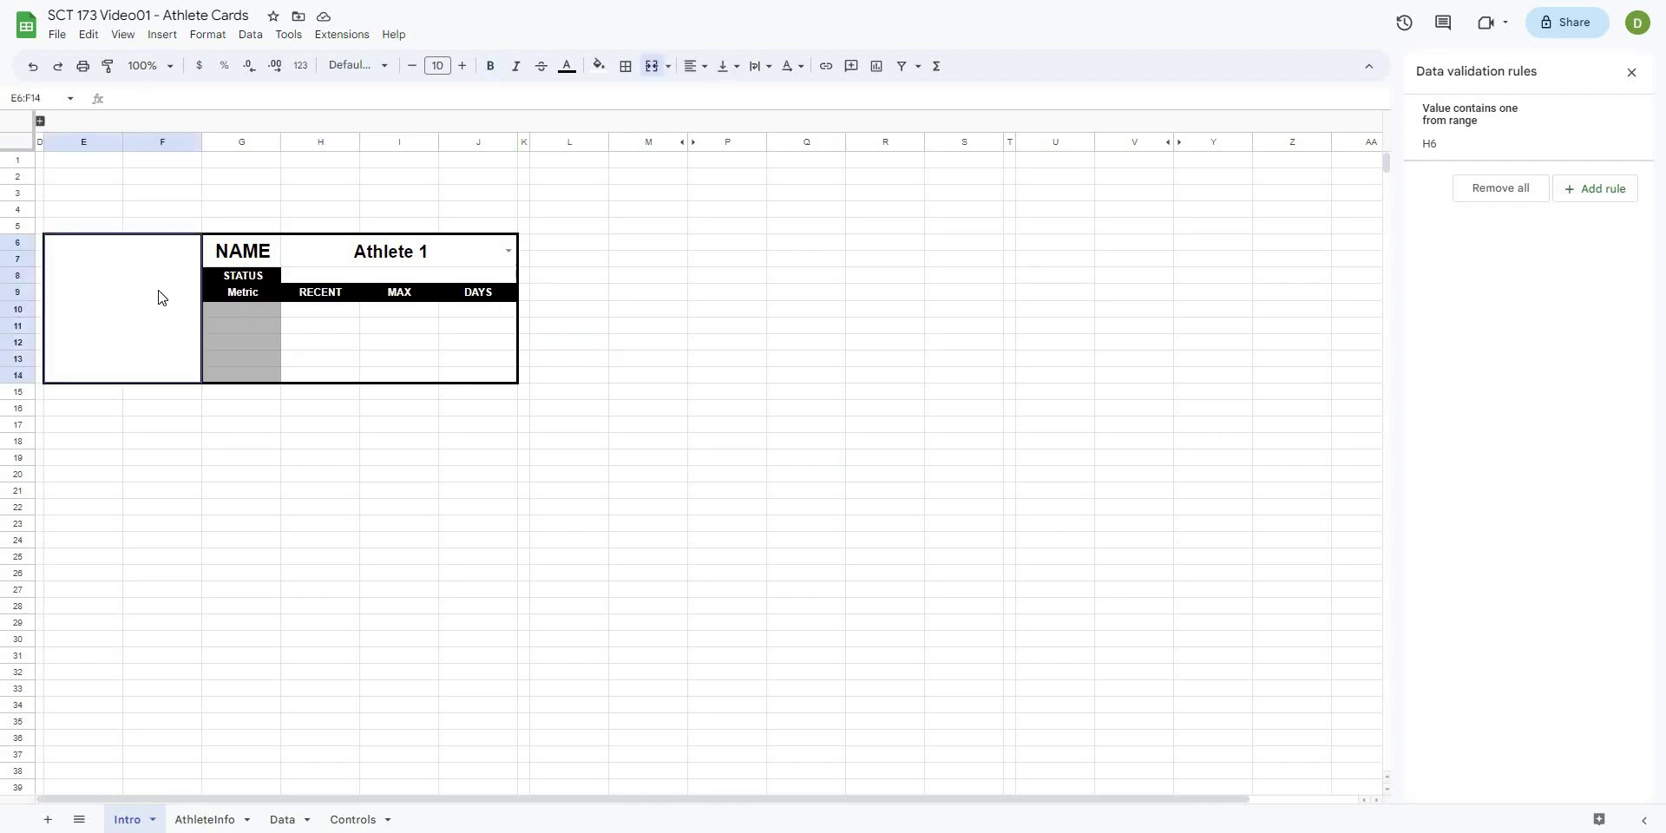
{"action": "left_click", "coordinate": [363, 438]}
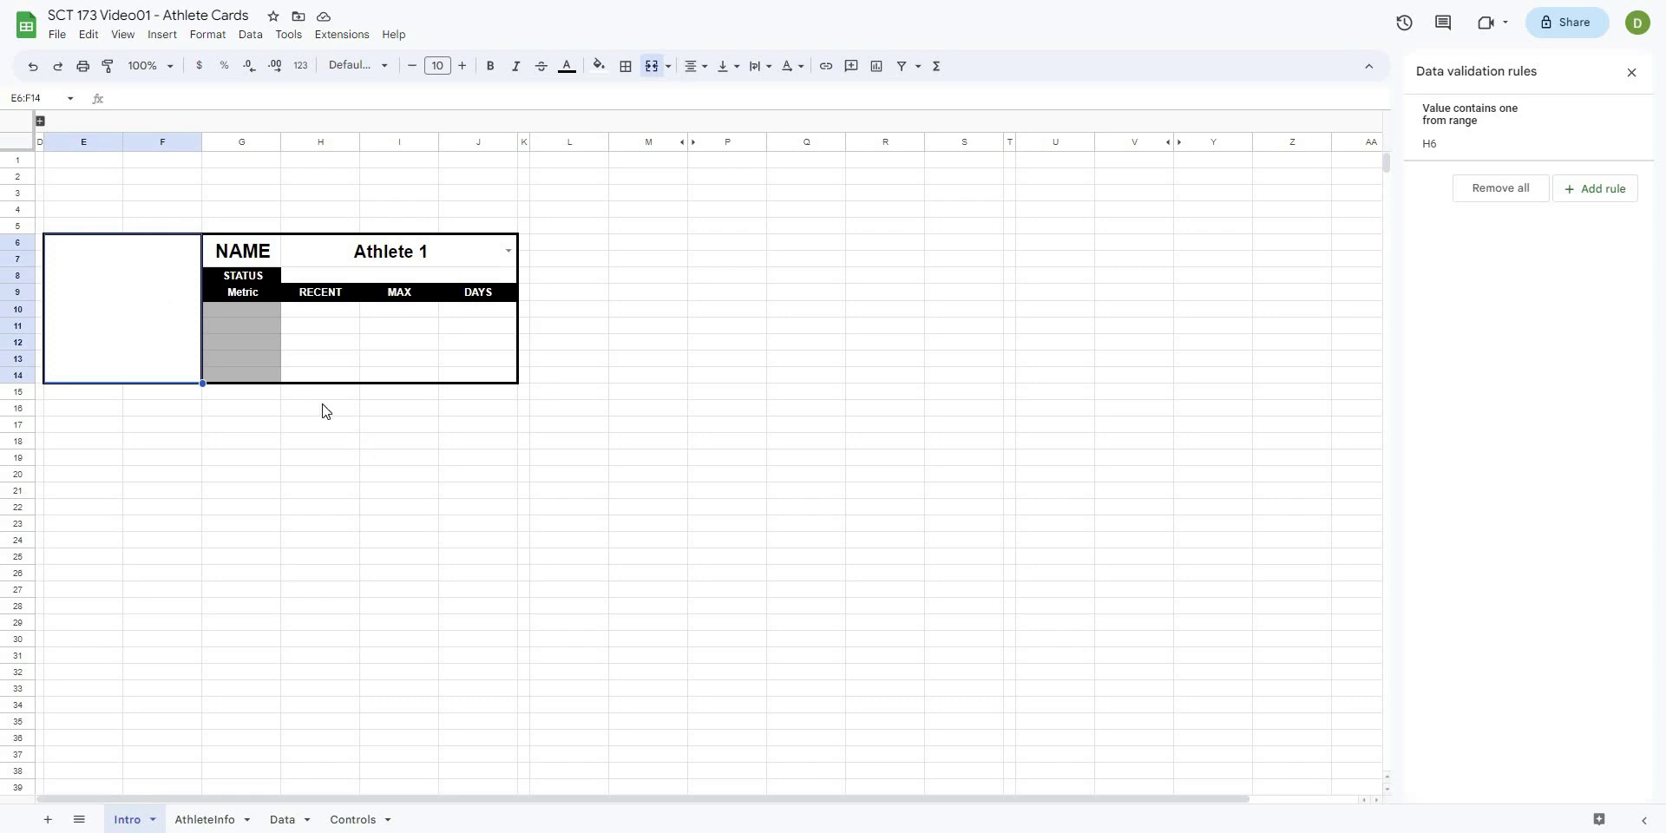
{"action": "left_click", "coordinate": [171, 328]}
{"action": "left_click", "coordinate": [138, 94]}
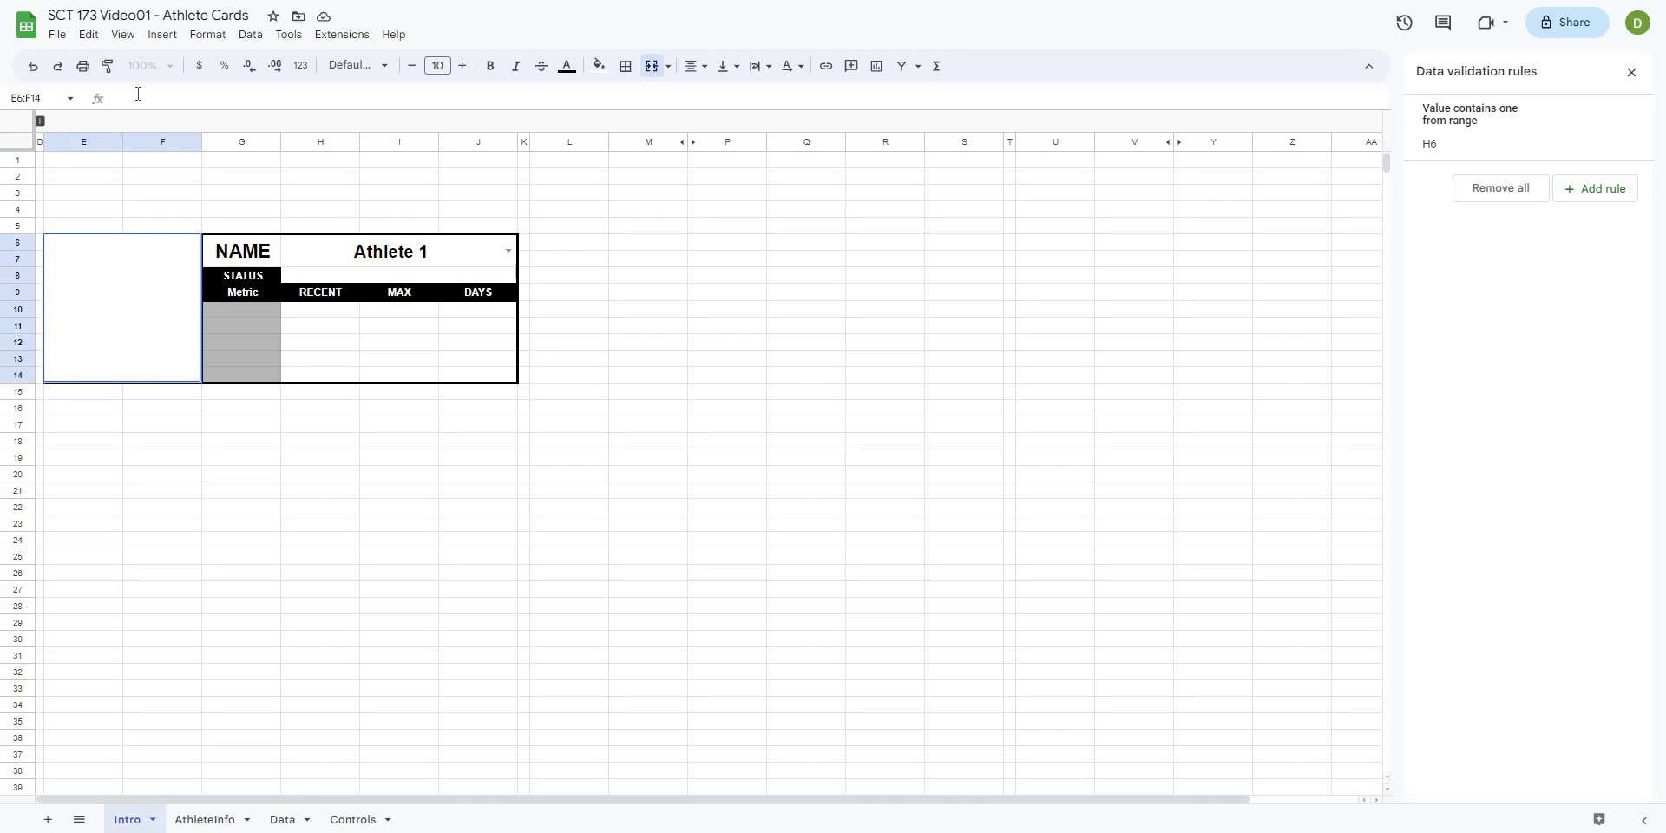
{"action": "type", "text": "=vlooku"}
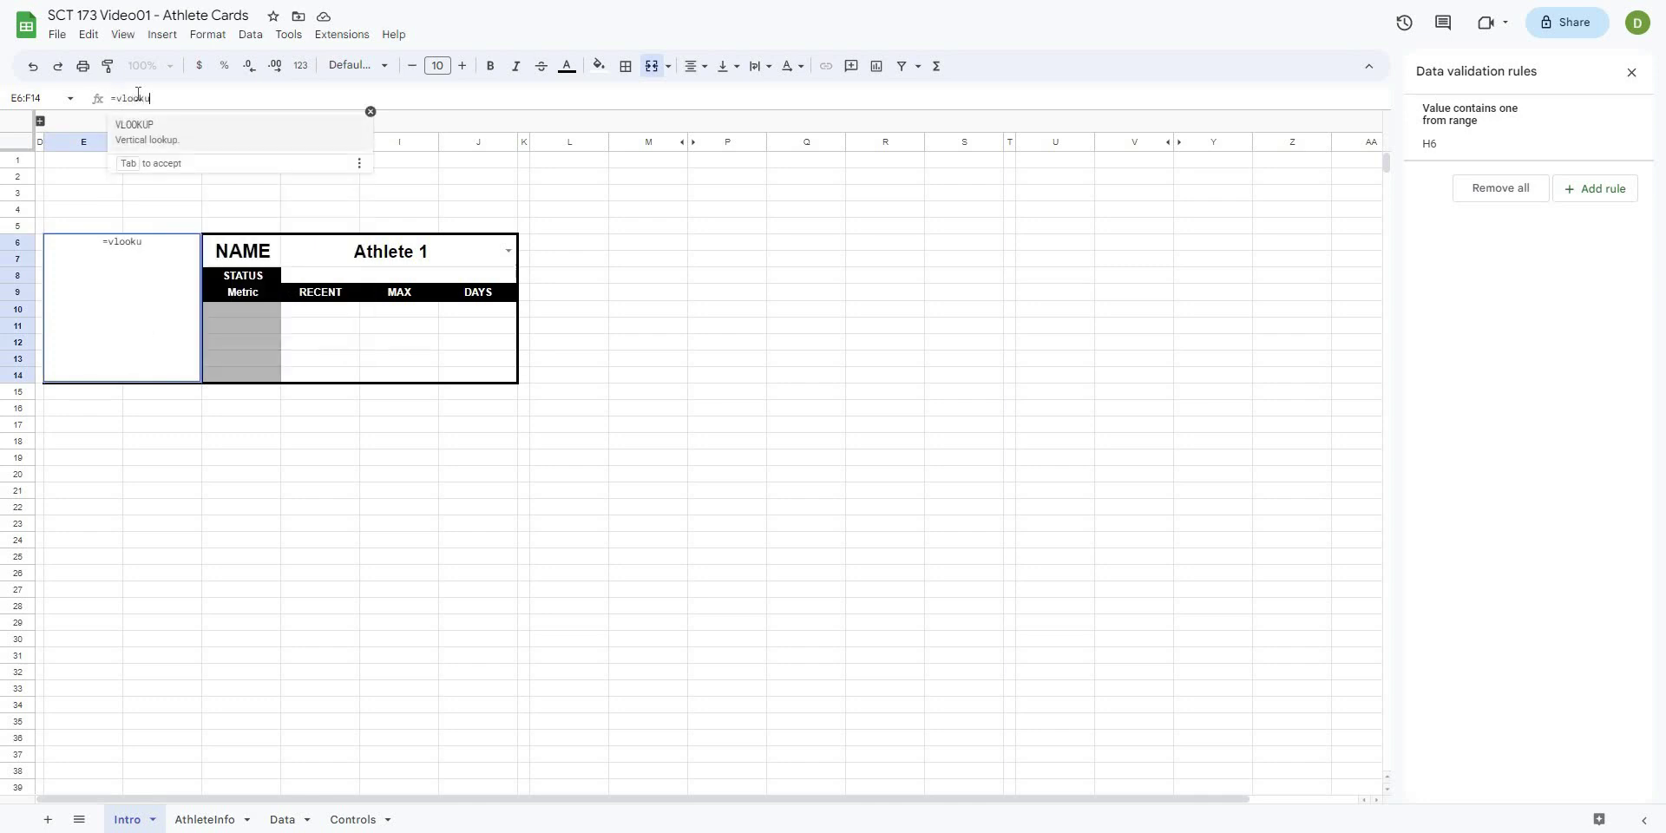
{"action": "type", "text": "p("}
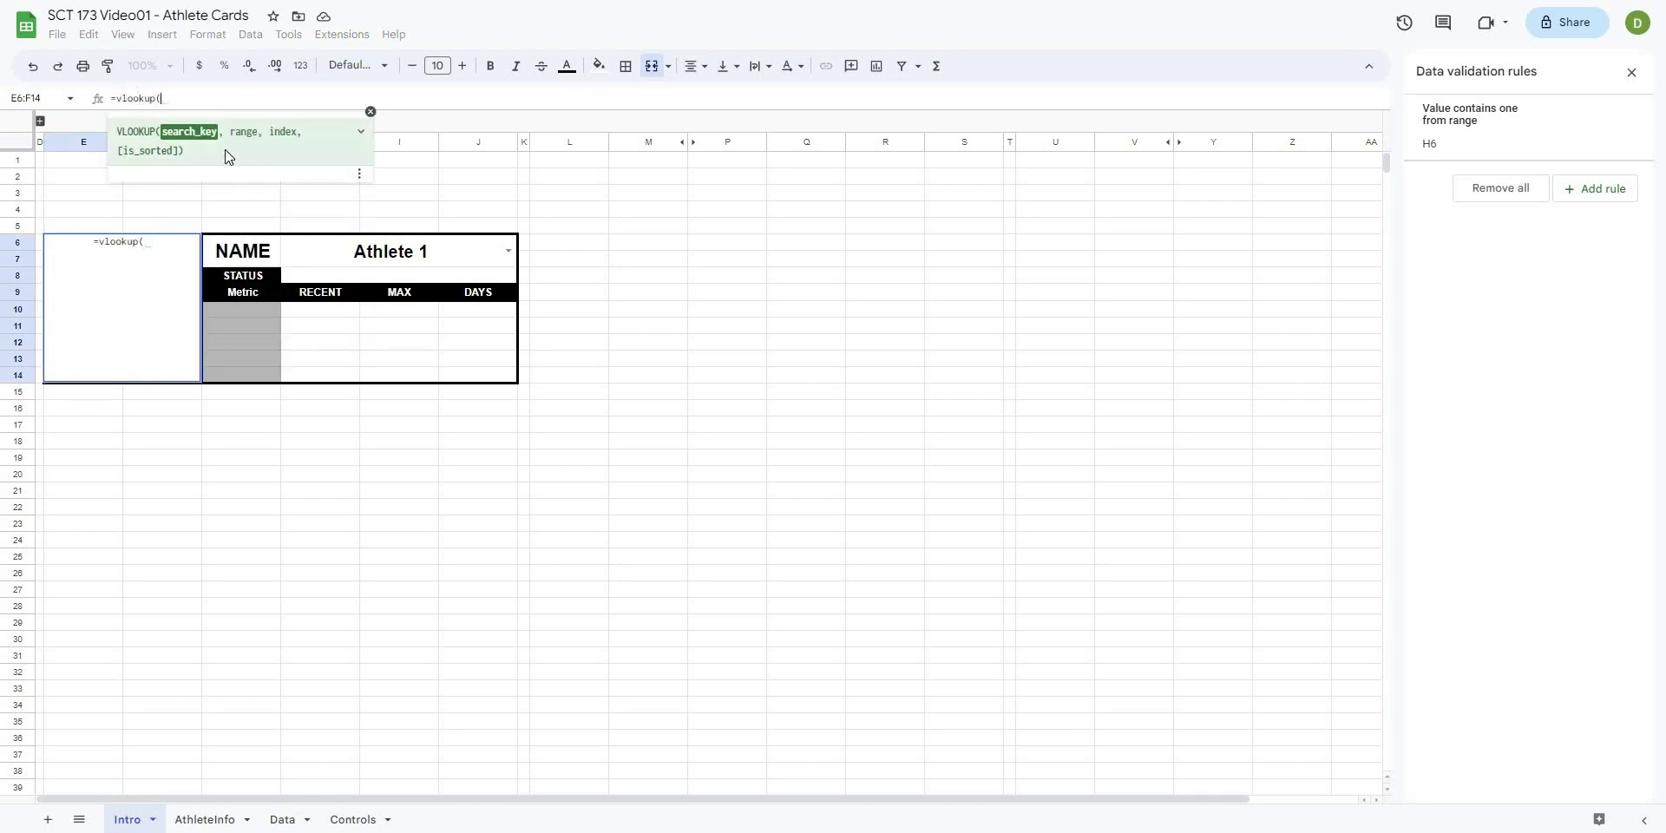
{"action": "left_click", "coordinate": [338, 259]}
{"action": "left_click", "coordinate": [179, 100]}
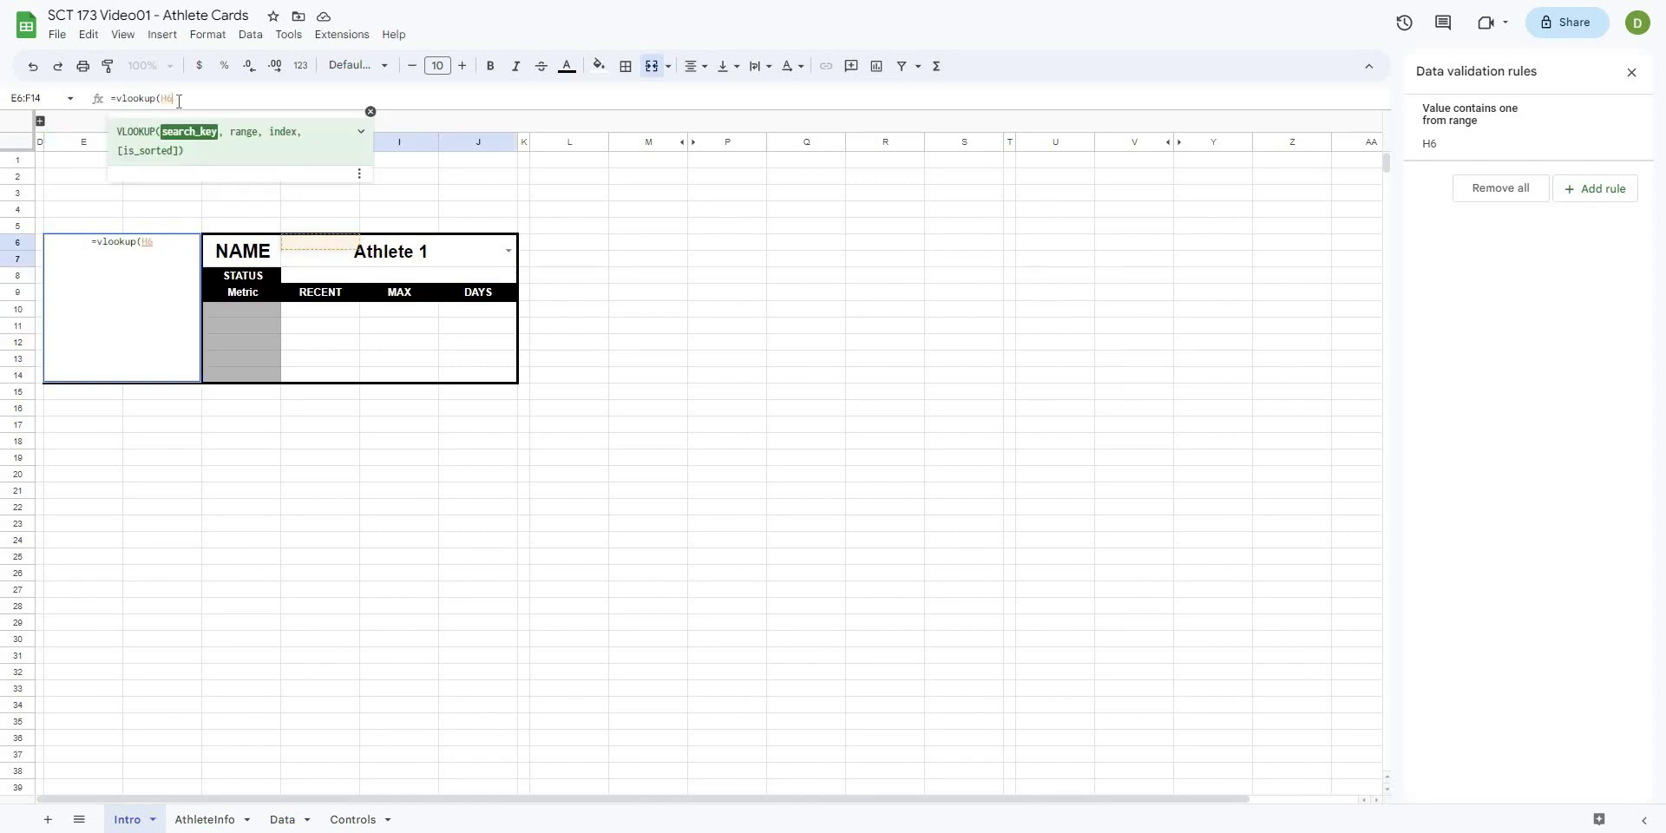
{"action": "type", "text": ", athlete"}
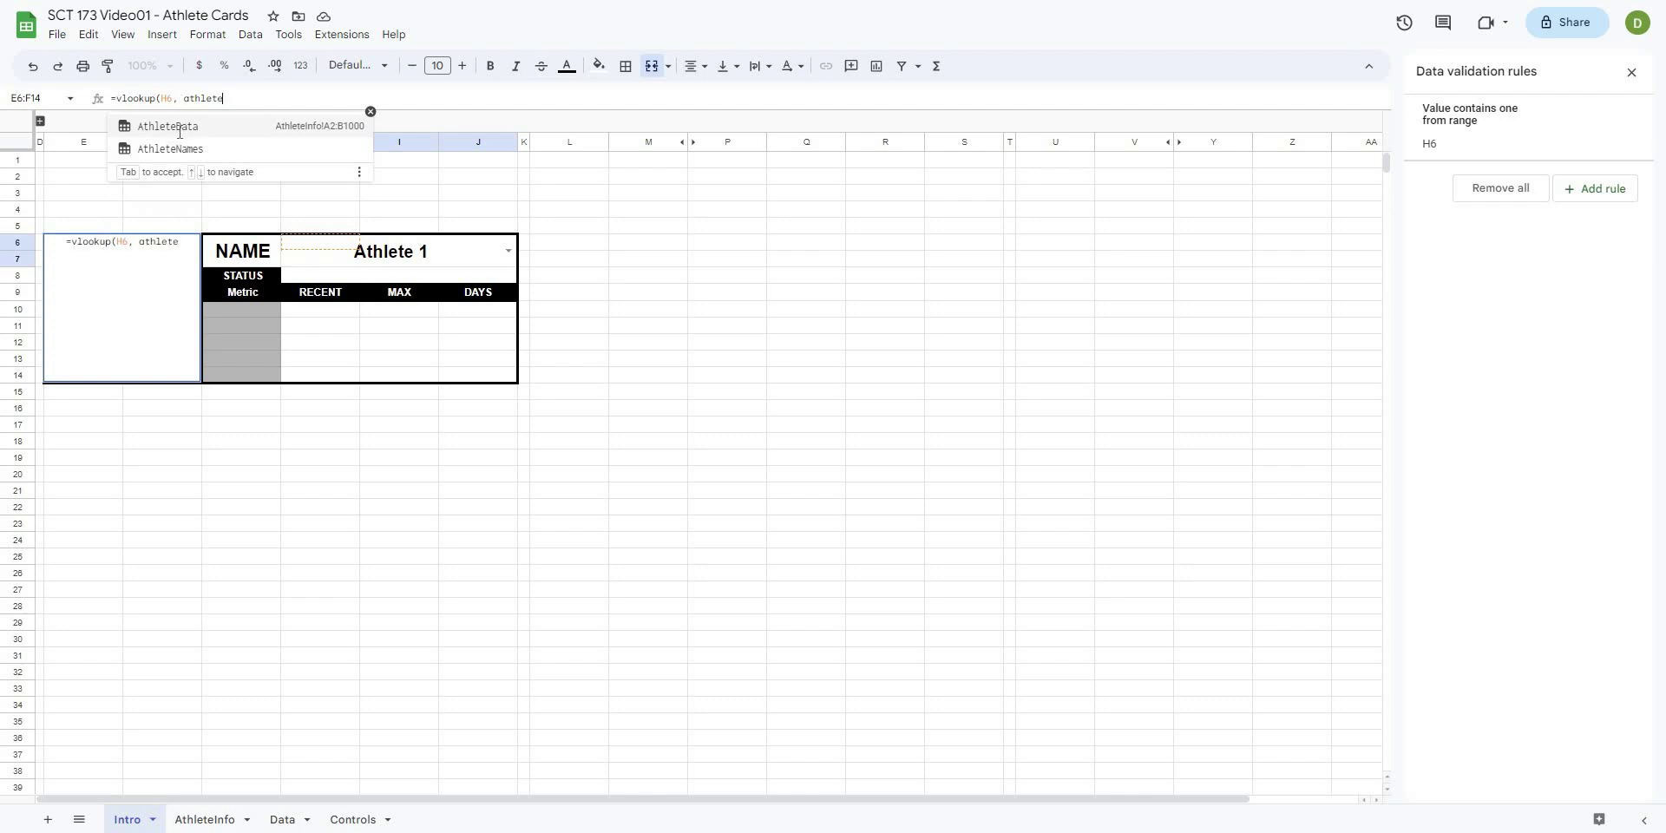
{"action": "key", "text": "Tab"}
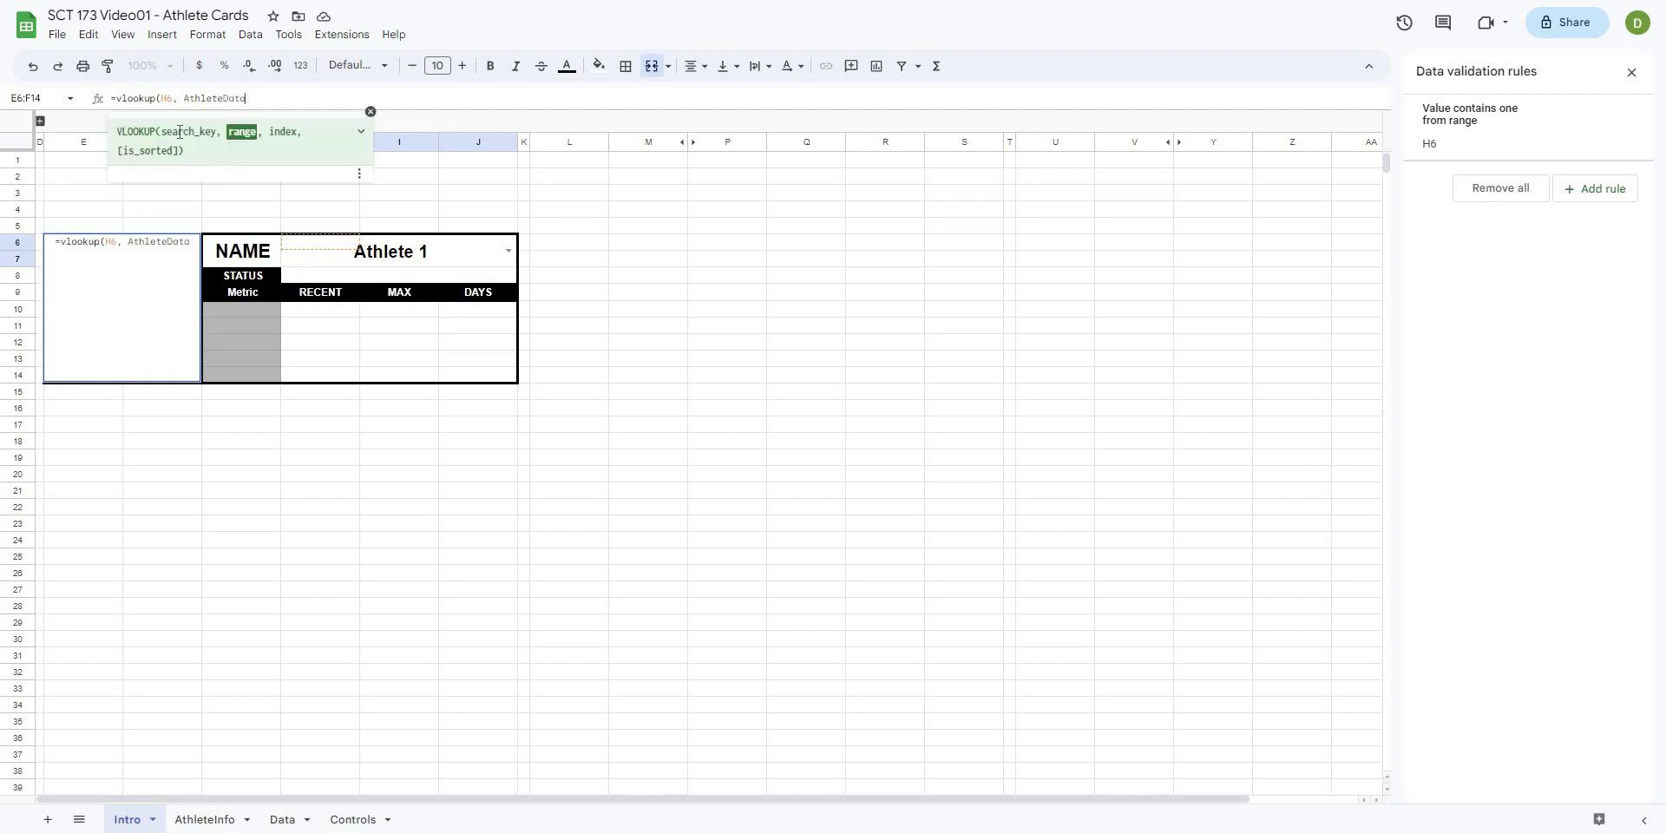
{"action": "type", "text": ", "}
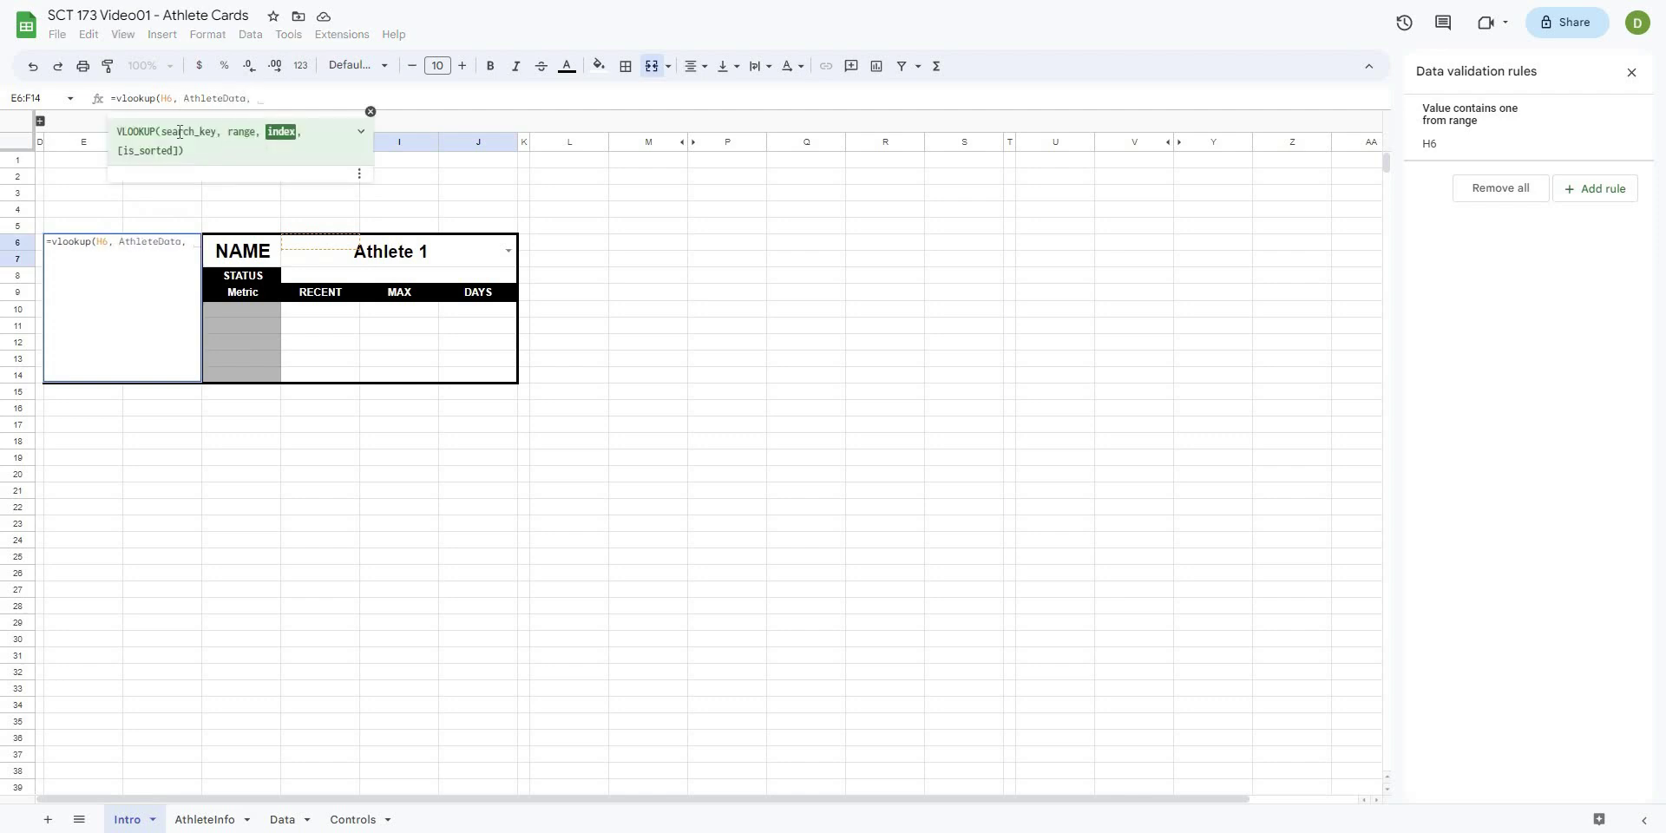
{"action": "type", "text": "2, fals"}
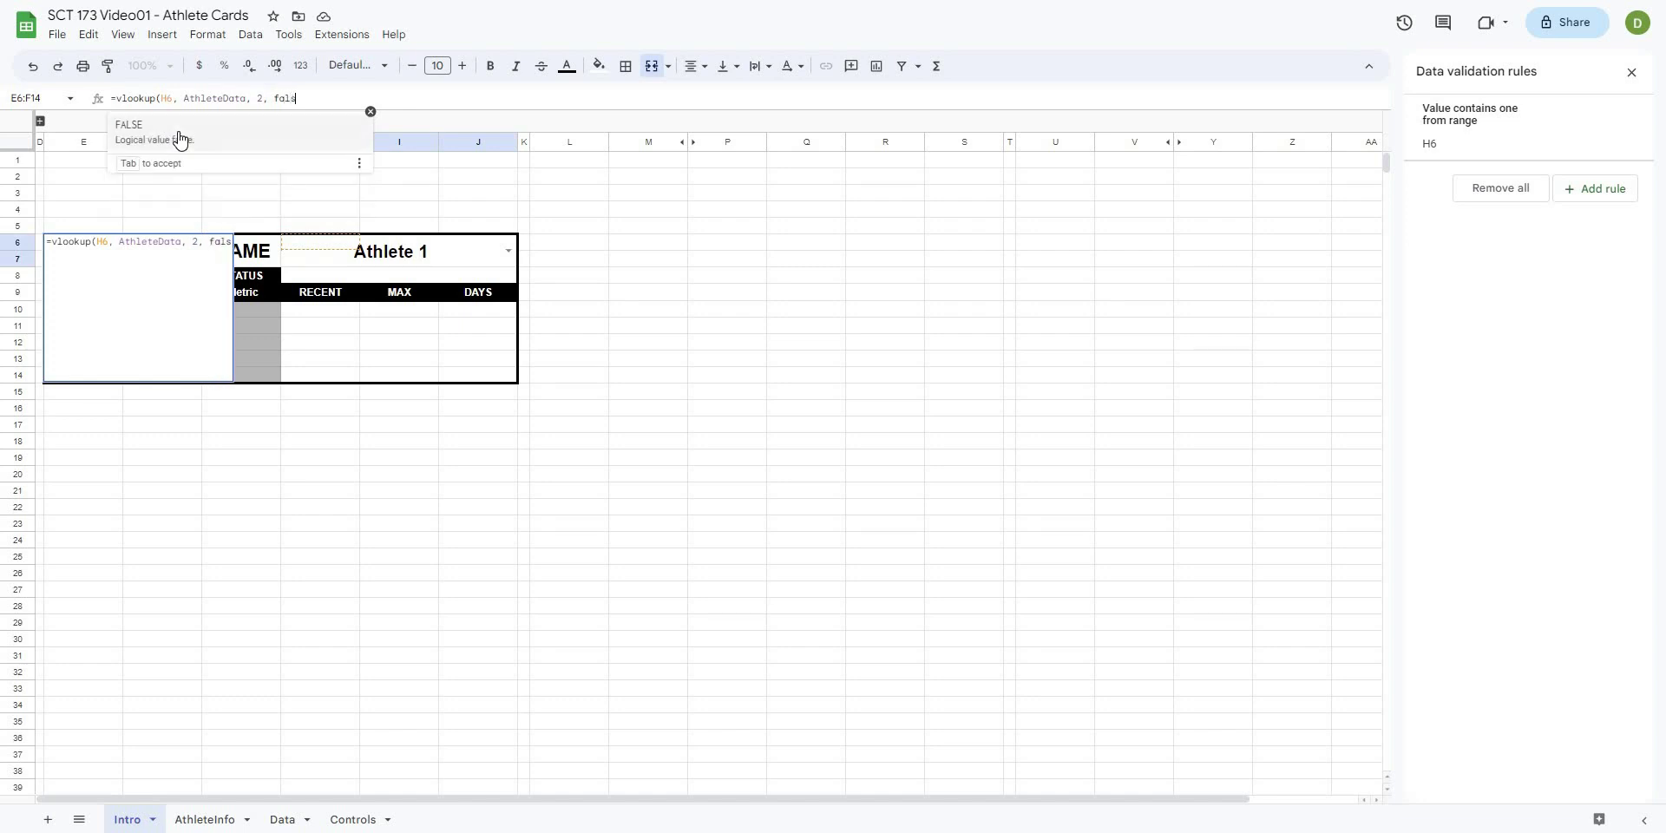
{"action": "type", "text": "e)"}
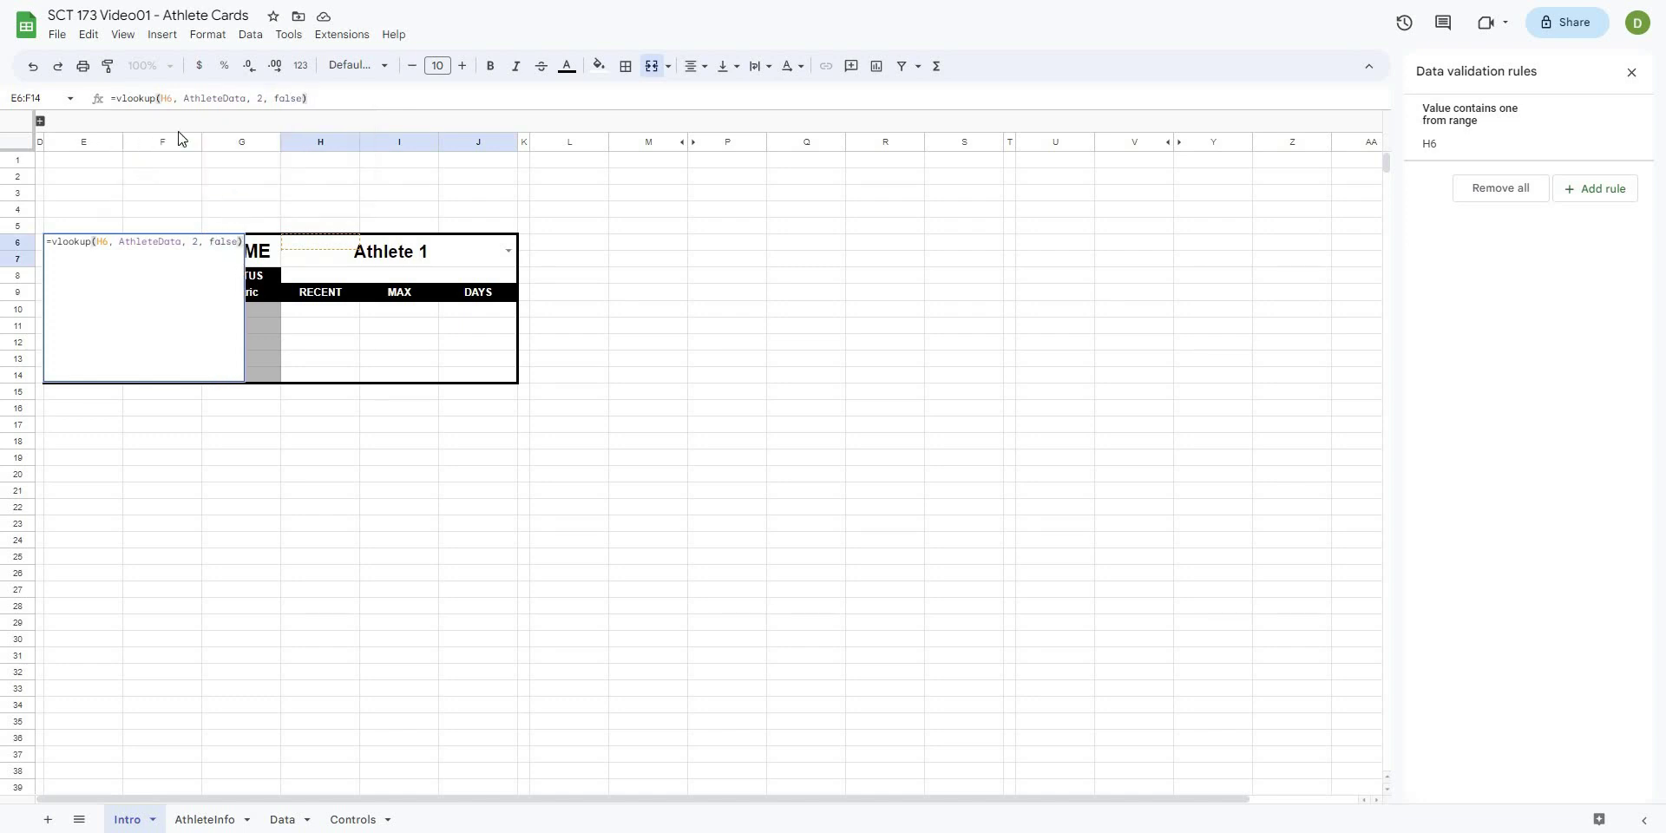
{"action": "key", "text": "Return"}
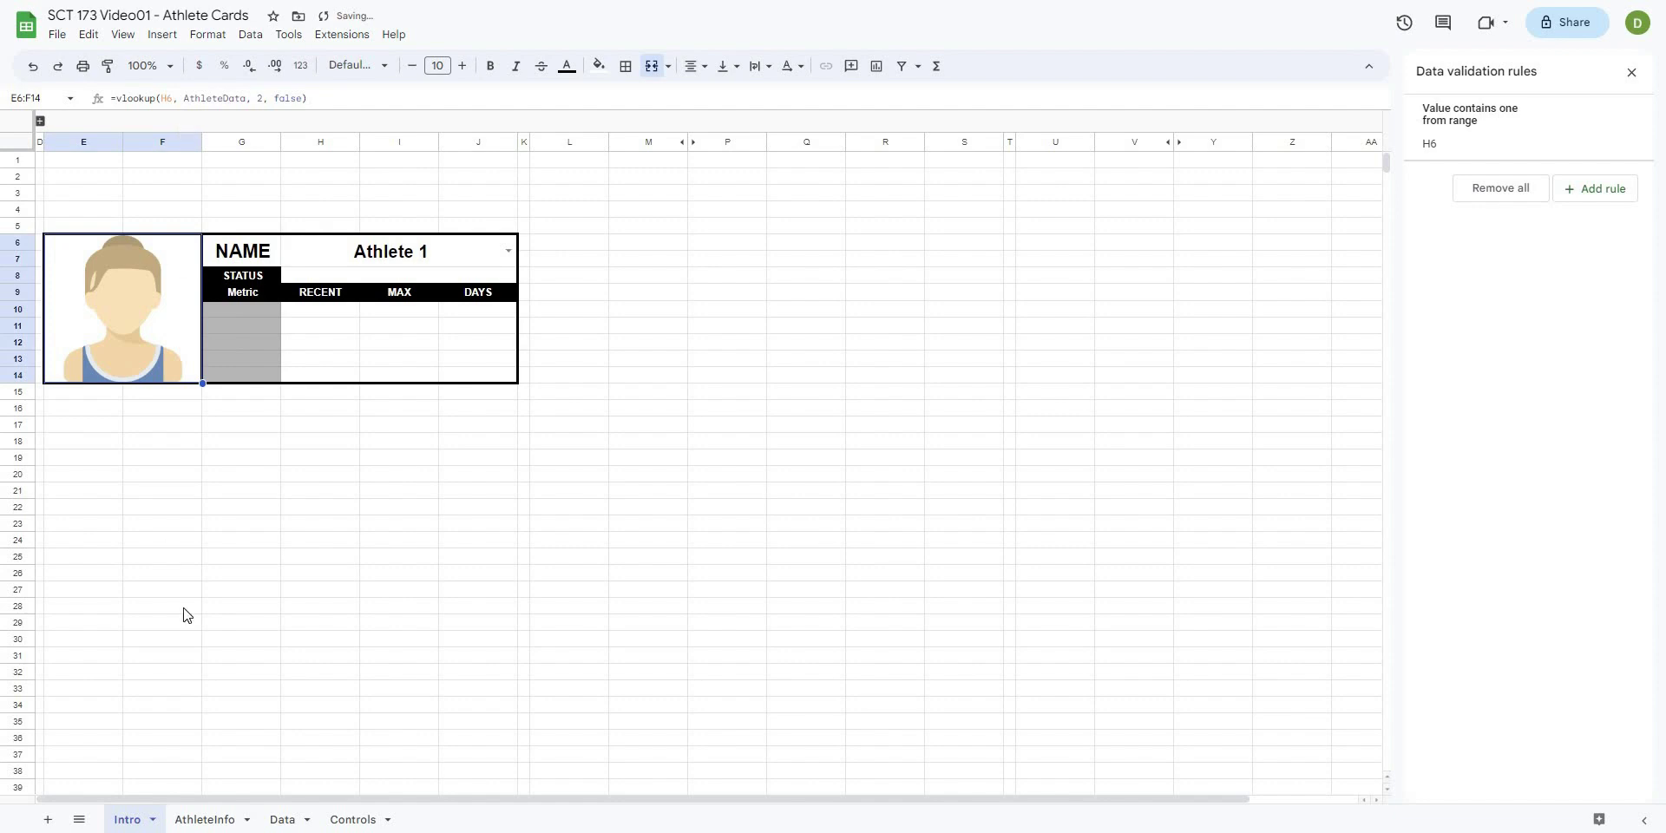
- Review the lookup formula's AthleteData, 2 and false arguments and recommit it unchanged
{"action": "left_click", "coordinate": [169, 97]}
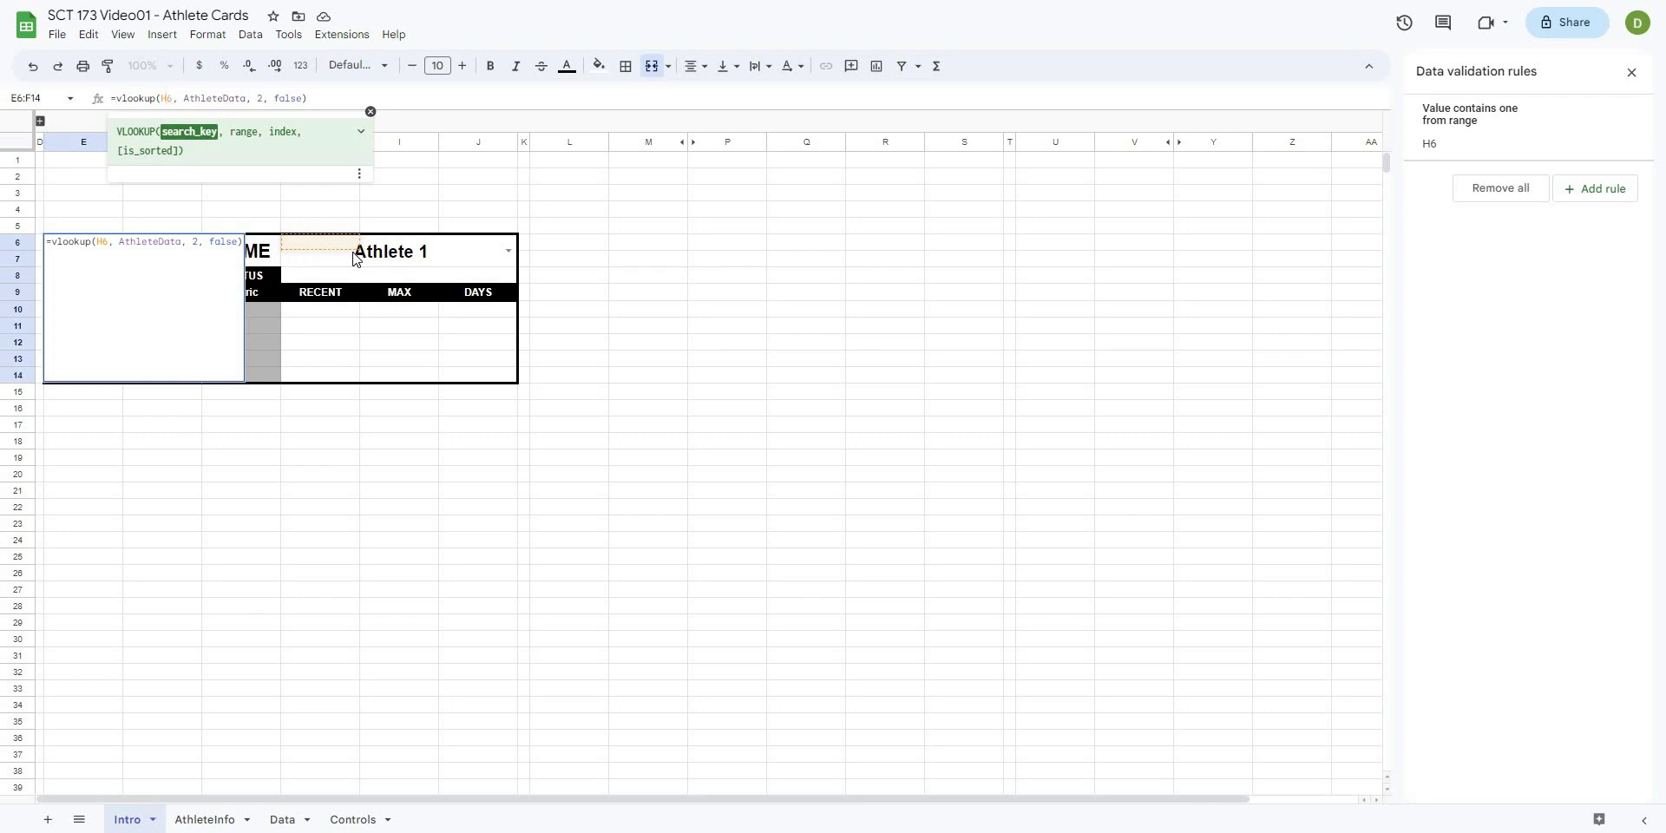
{"action": "double_click", "coordinate": [215, 98]}
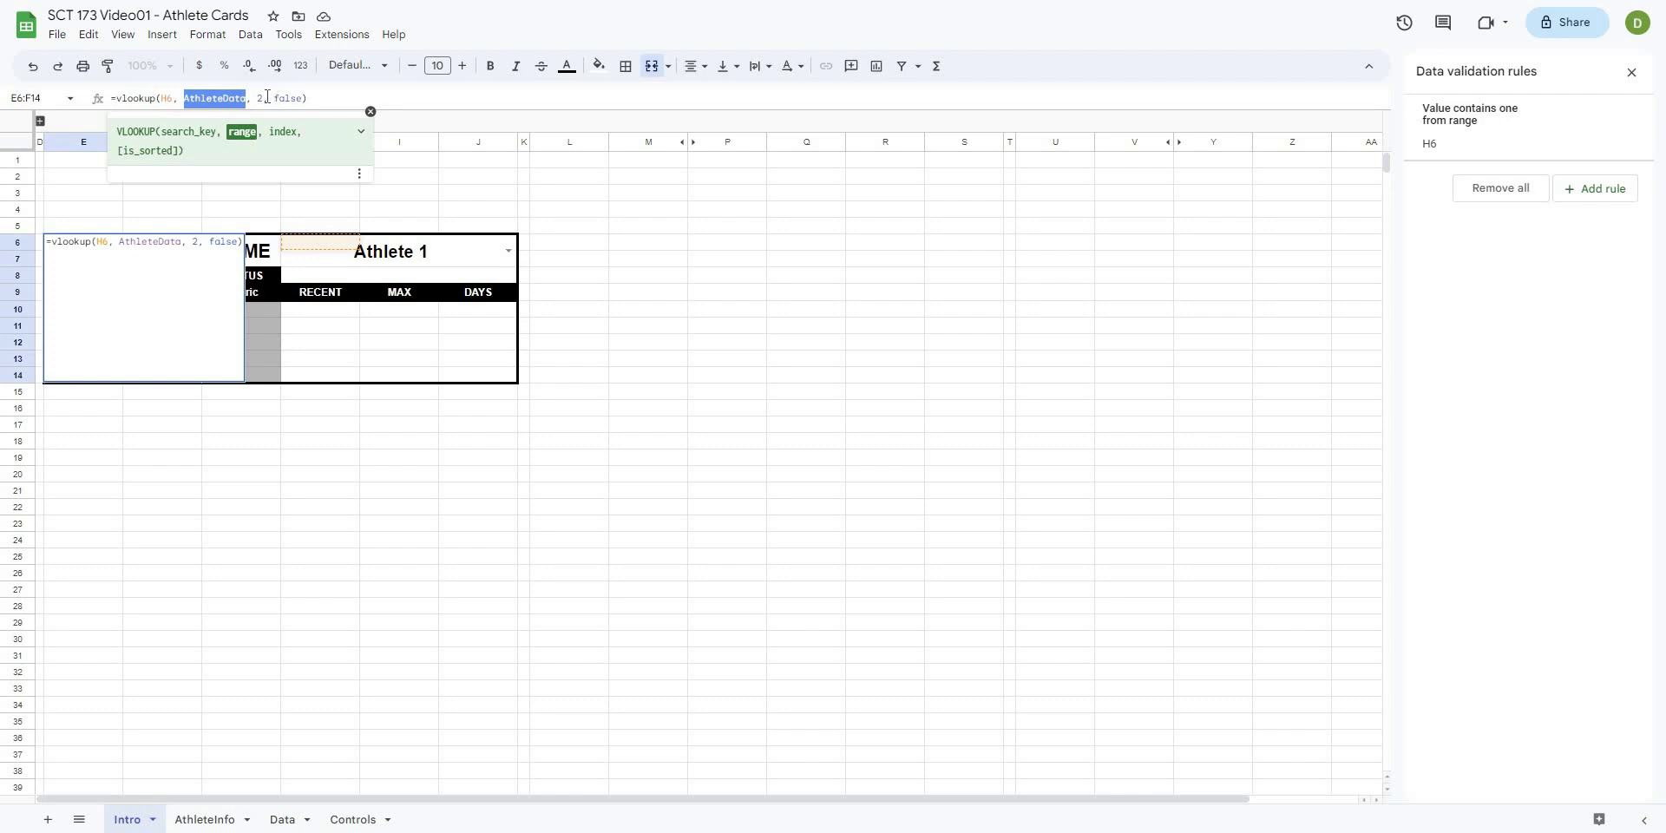
{"action": "double_click", "coordinate": [260, 98]}
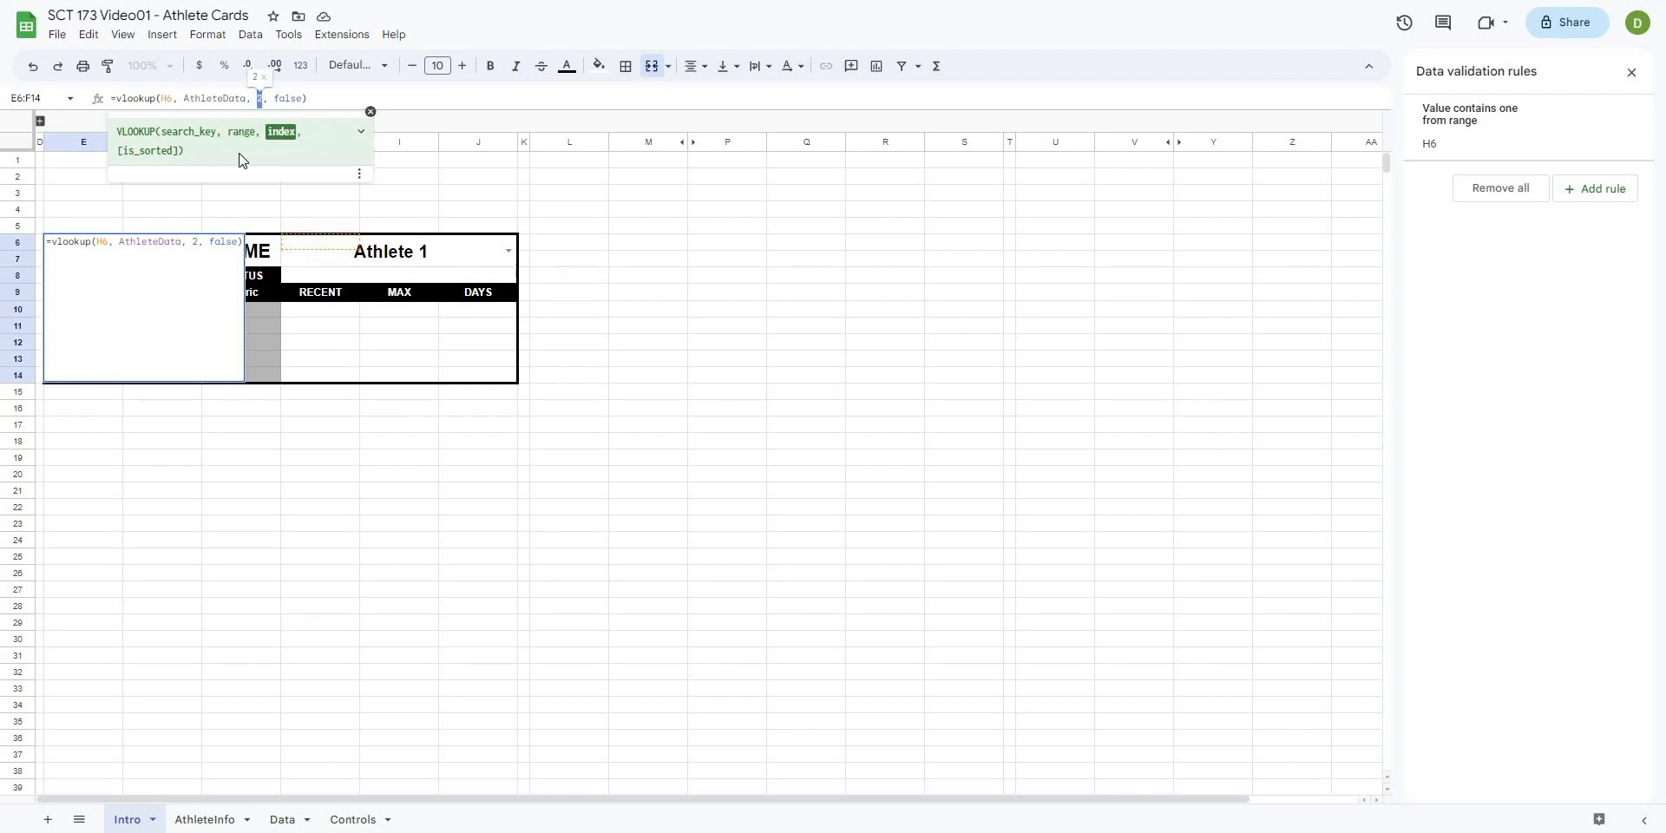
{"action": "double_click", "coordinate": [302, 98]}
{"action": "left_click", "coordinate": [318, 89]}
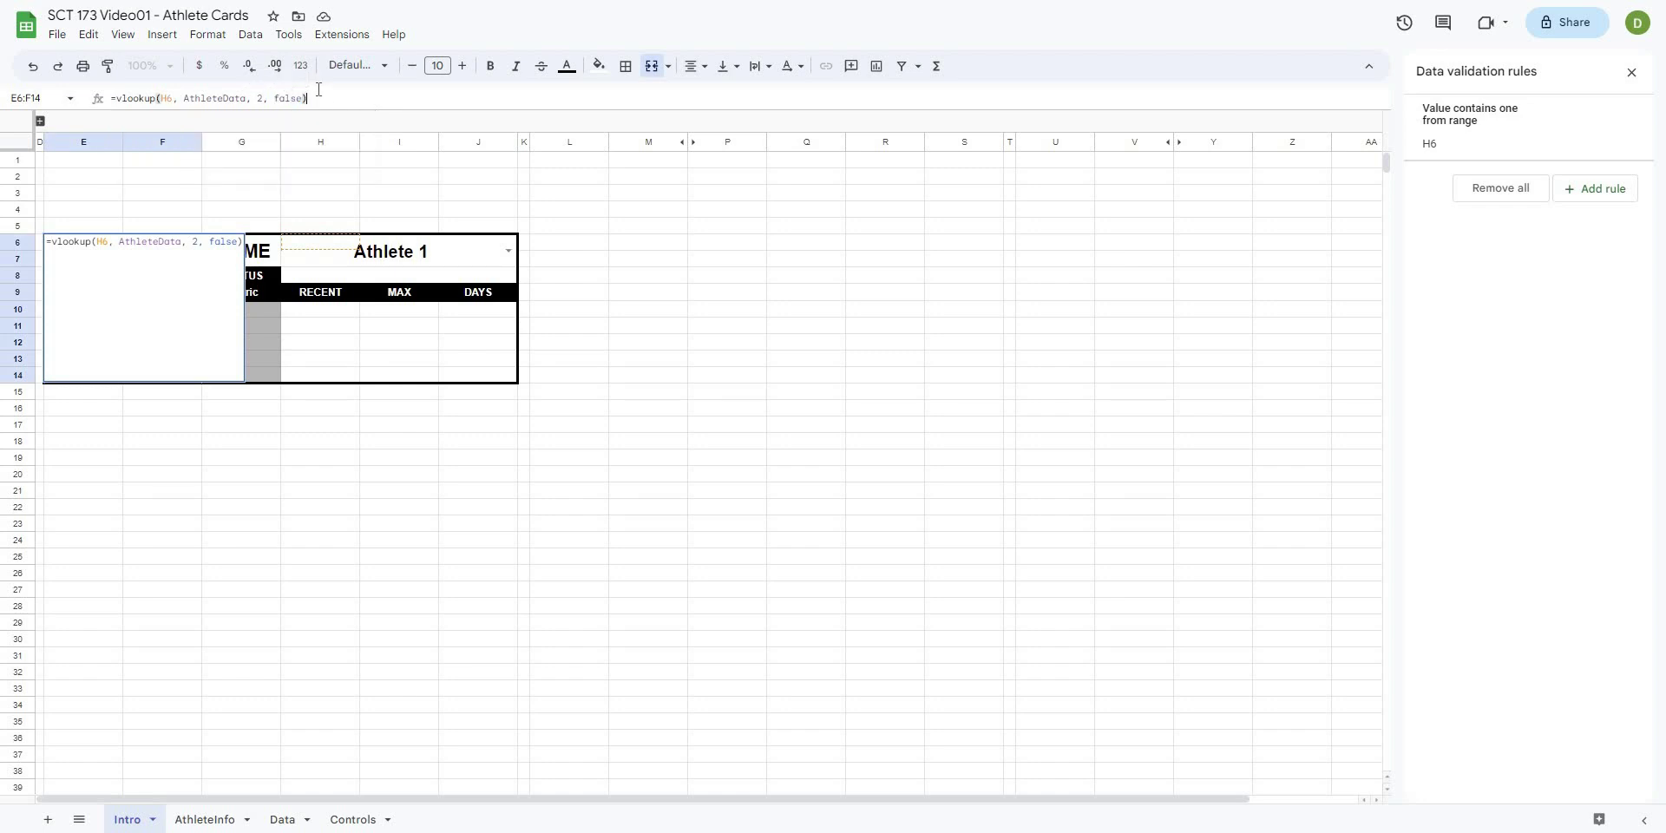
{"action": "key", "text": "Return"}
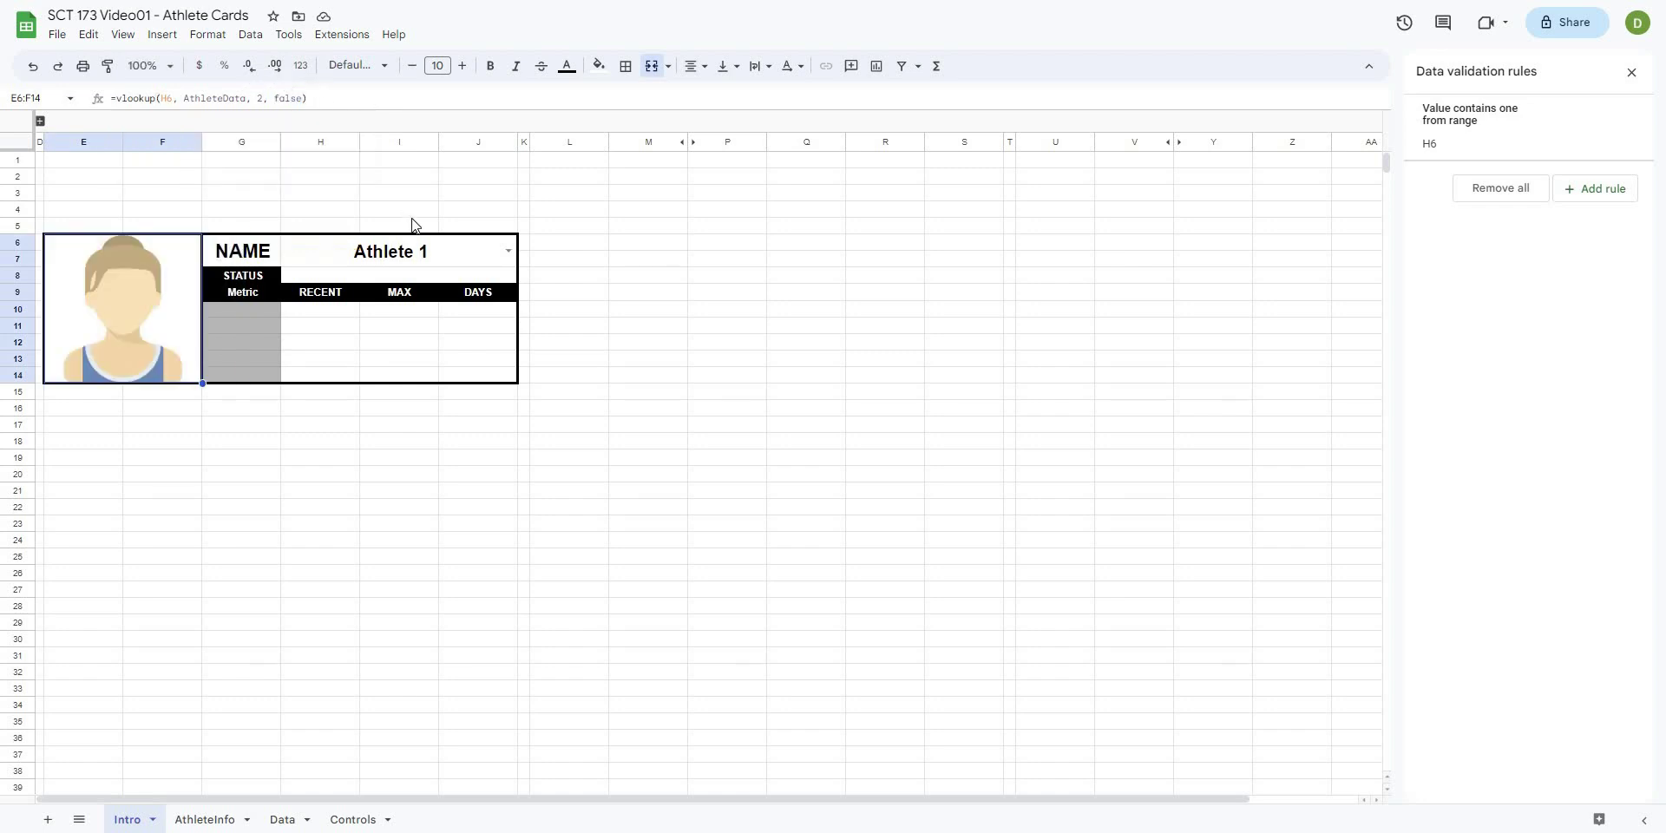
{"action": "left_click", "coordinate": [508, 251]}
{"action": "left_click", "coordinate": [407, 342]}
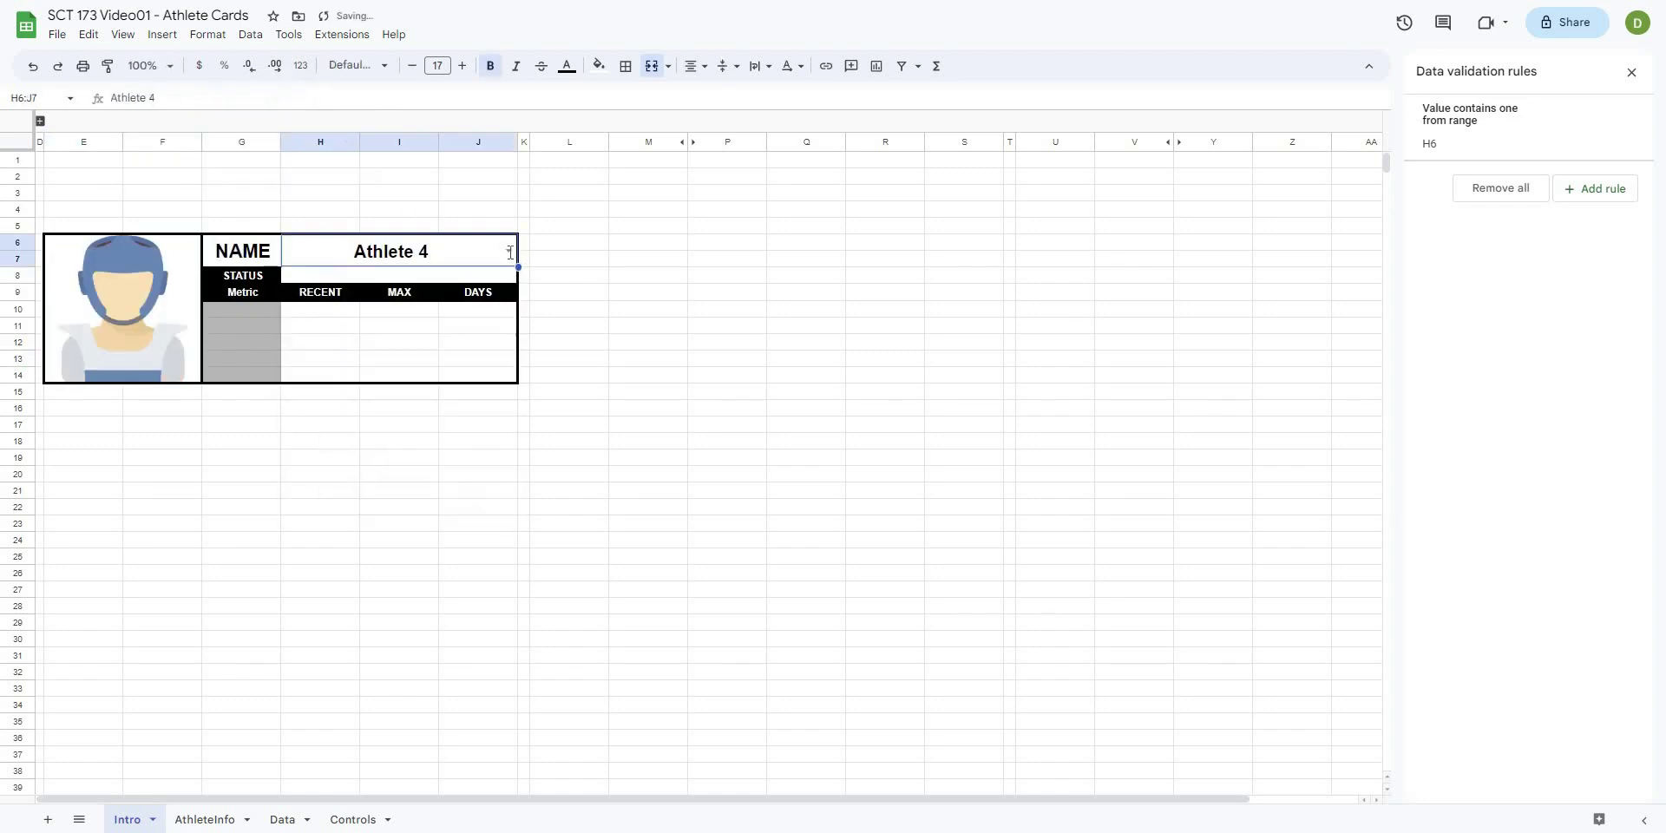
{"action": "key", "text": "Return"}
{"action": "left_click", "coordinate": [442, 431]}
{"action": "key", "text": "Return"}
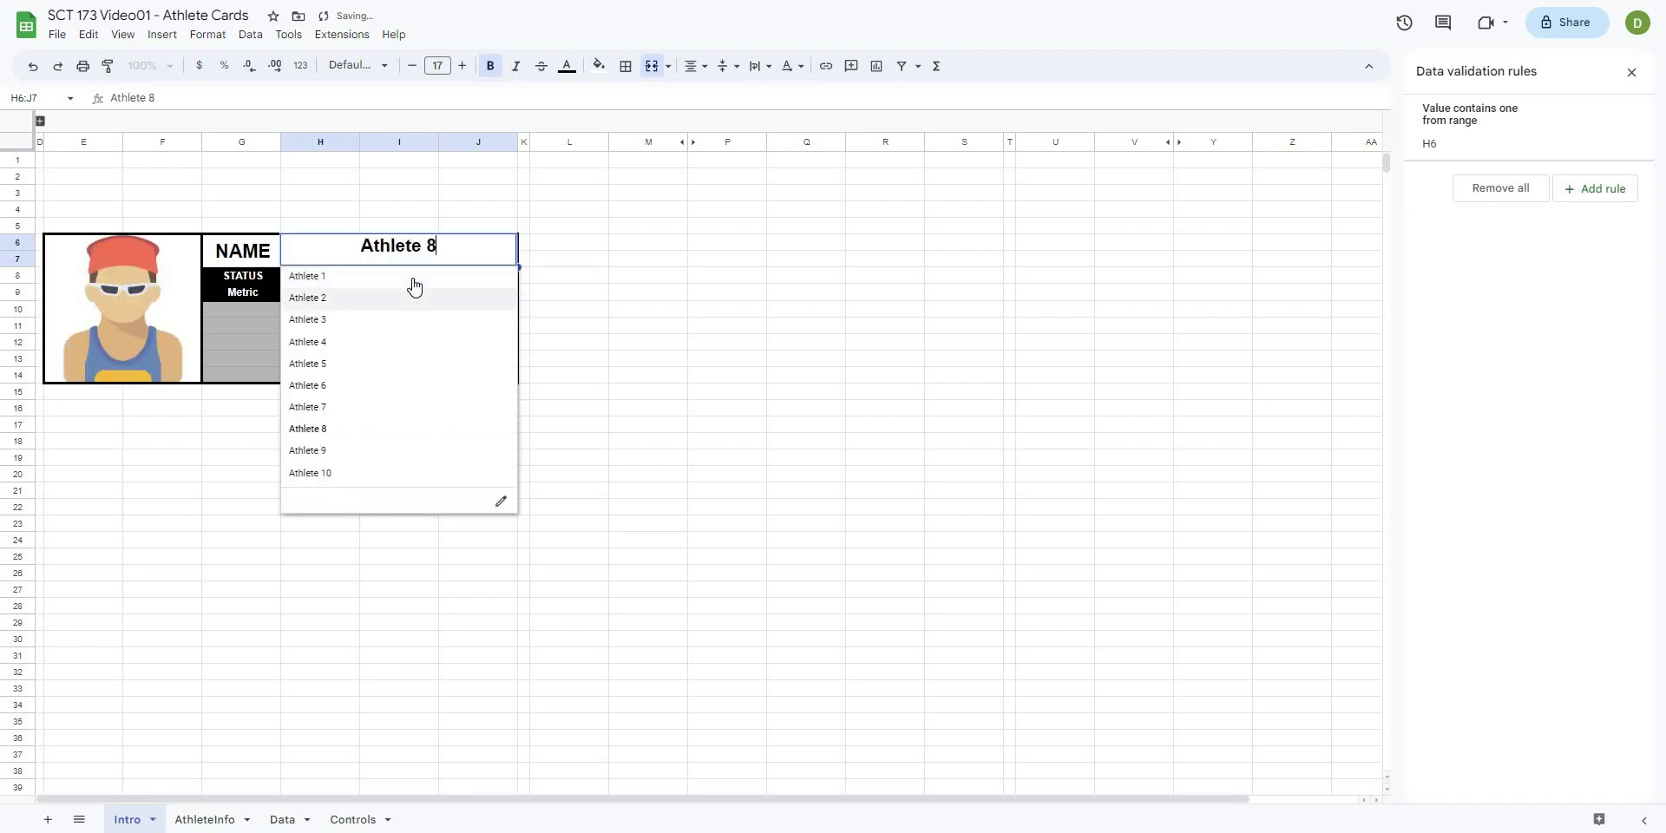
{"action": "key", "text": "Return"}
{"action": "left_click", "coordinate": [753, 443]}
{"action": "left_click", "coordinate": [71, 330]}
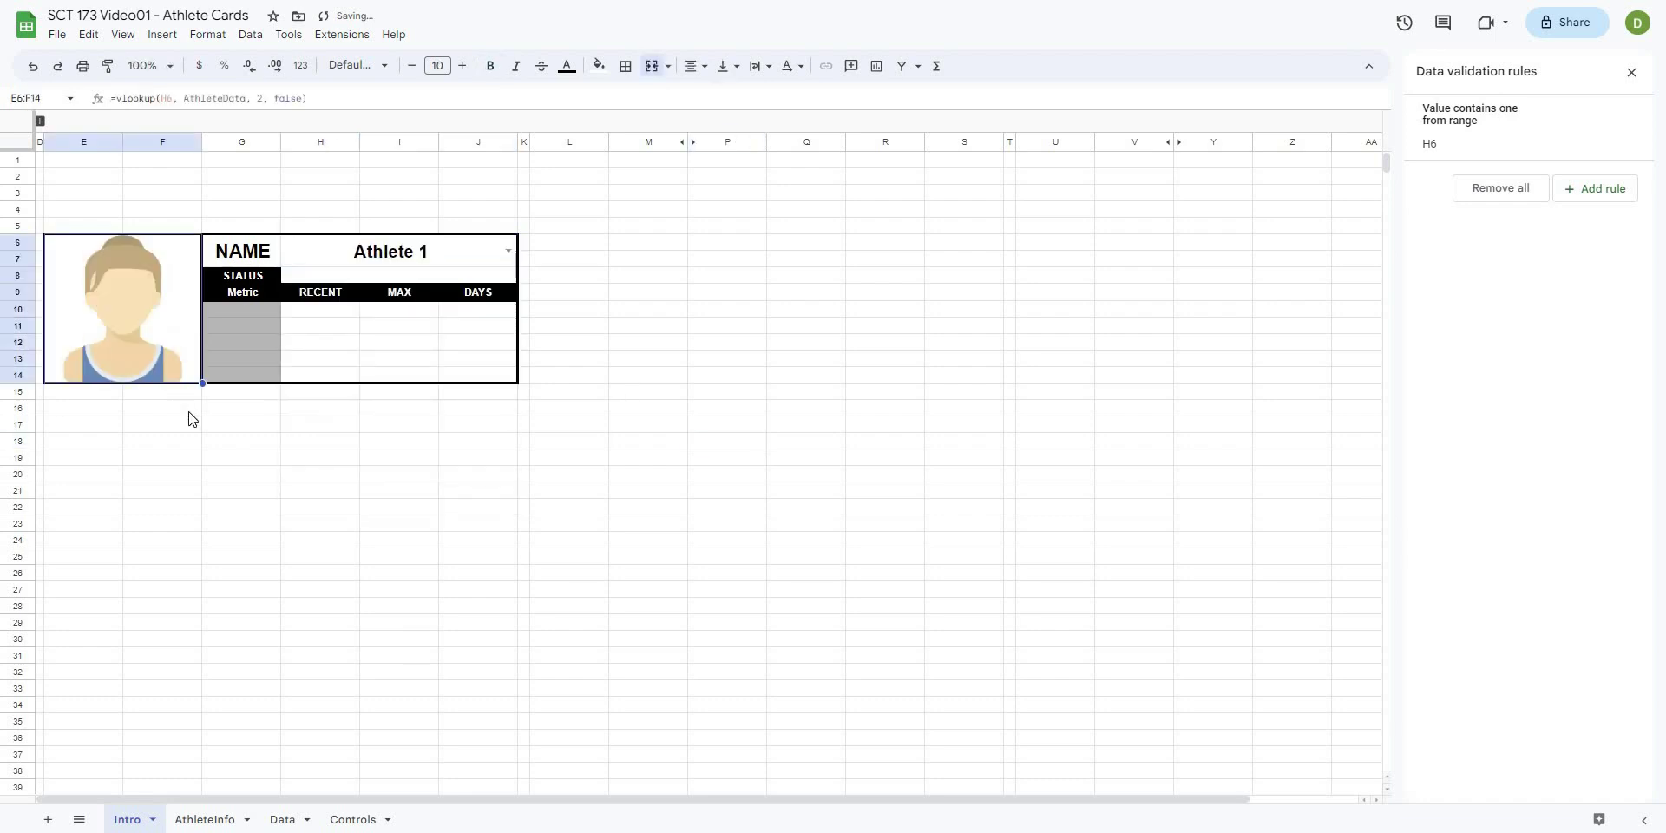
{"action": "left_click", "coordinate": [193, 458]}
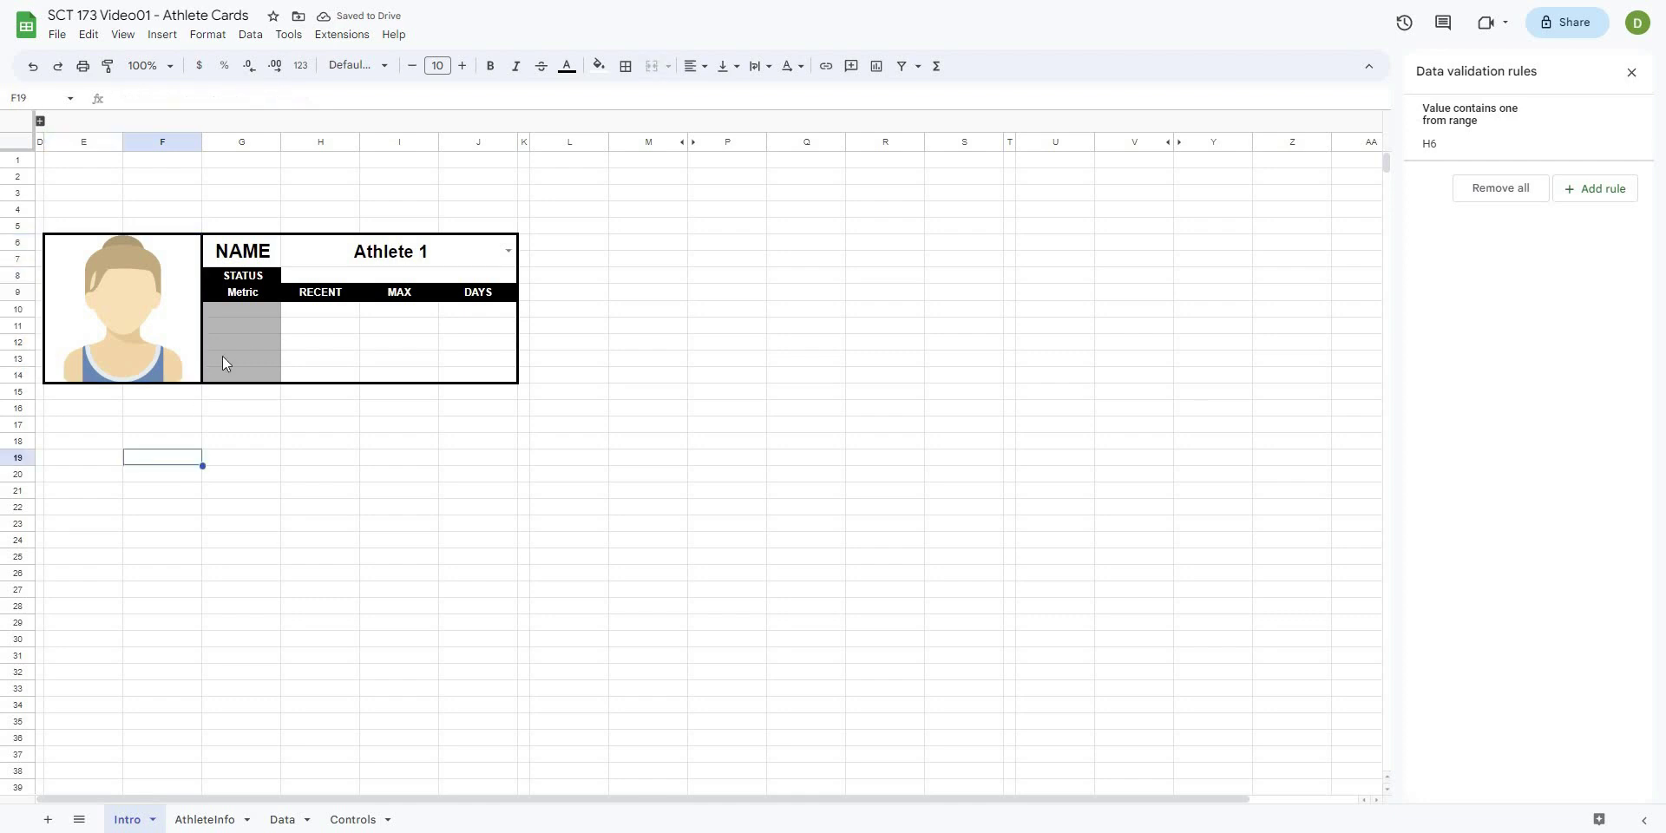
{"action": "left_click_drag", "start_coordinate": [236, 309], "coordinate": [262, 378]}
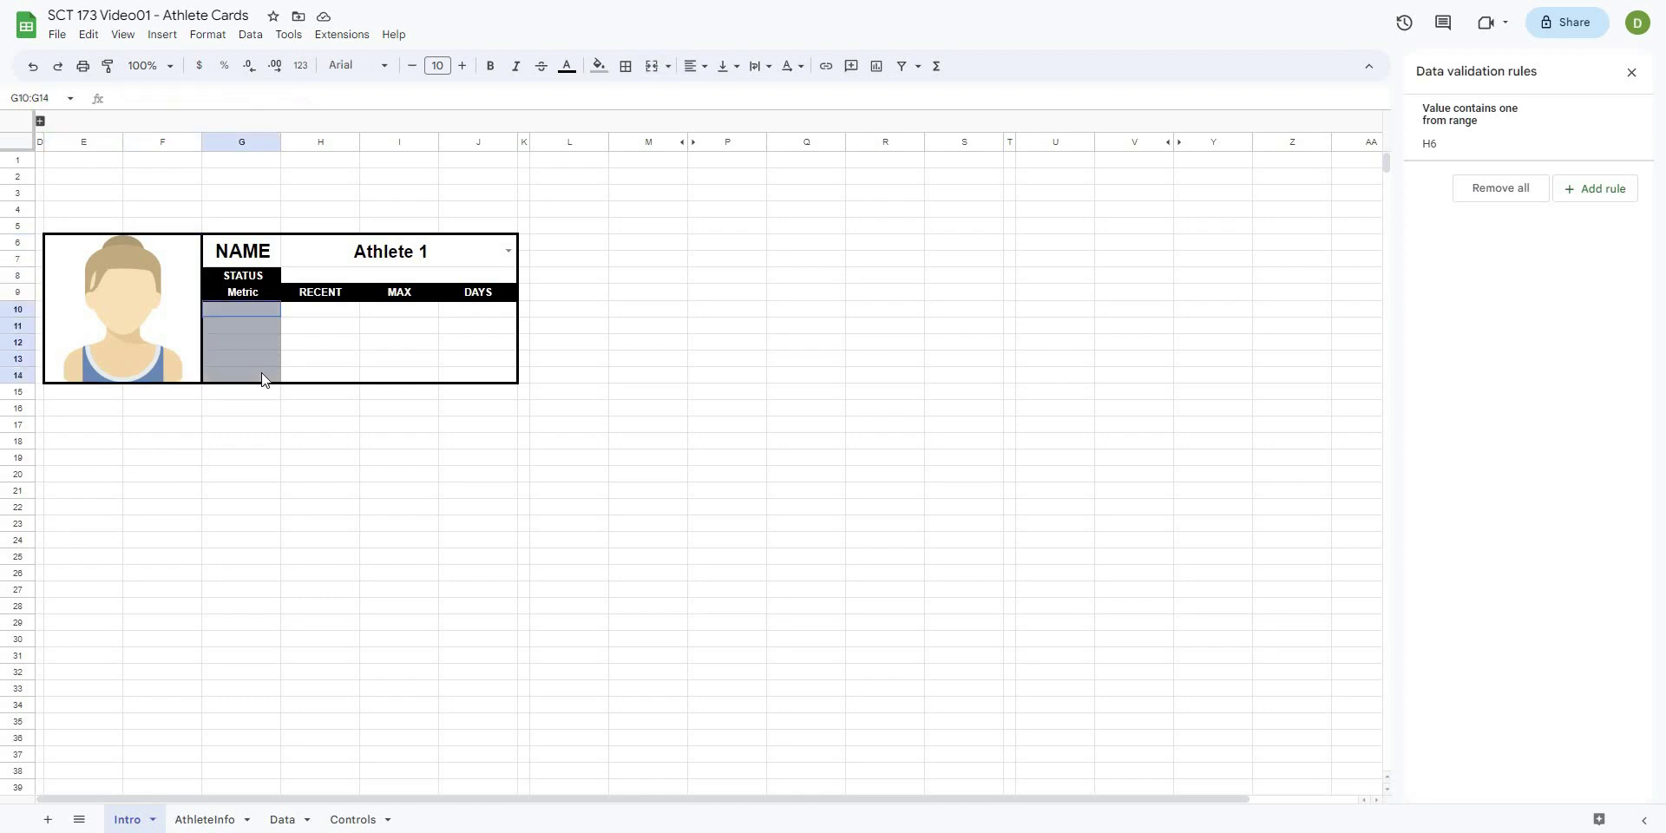
{"action": "left_click", "coordinate": [248, 474]}
- Select the Metric cells G10:G14 and review the named ranges before returning to data validation
{"action": "left_click_drag", "start_coordinate": [247, 382], "coordinate": [247, 382]}
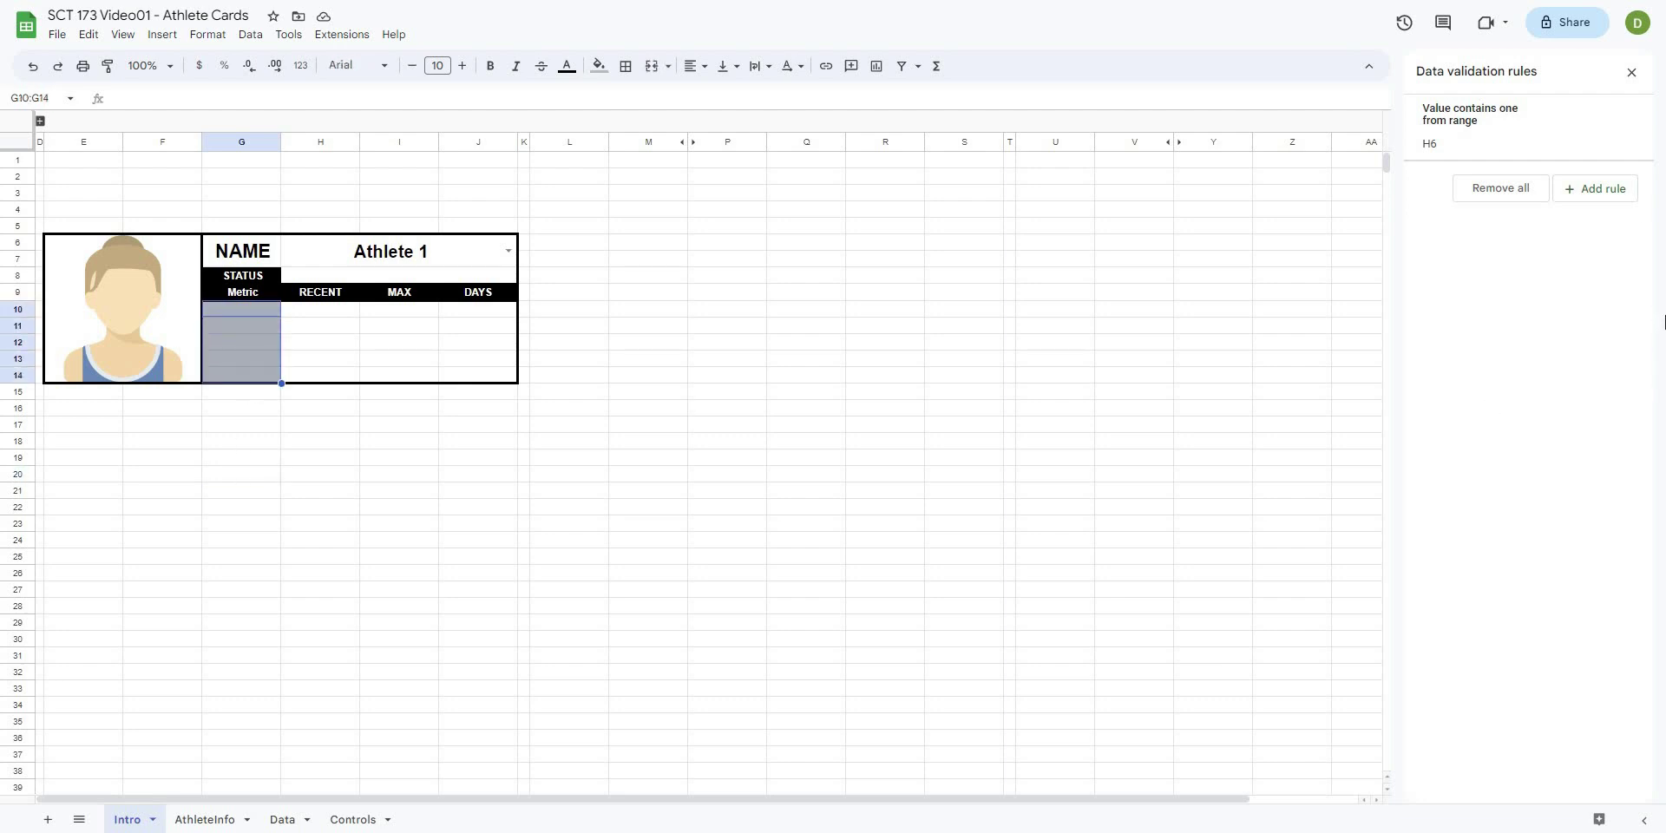
{"action": "left_click", "coordinate": [1613, 198]}
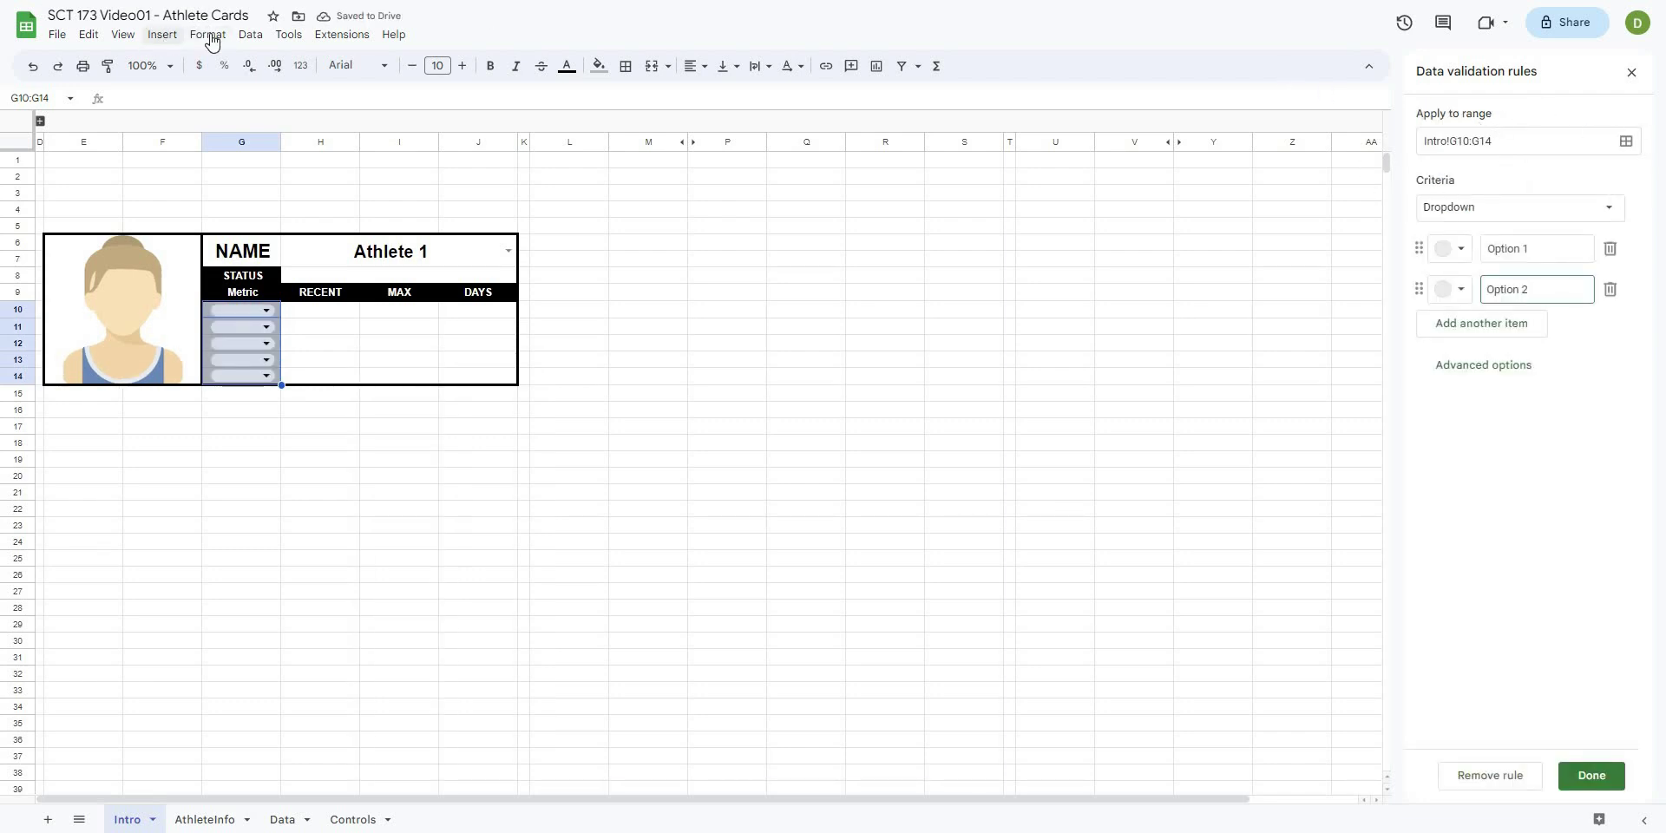
{"action": "left_click", "coordinate": [251, 35]}
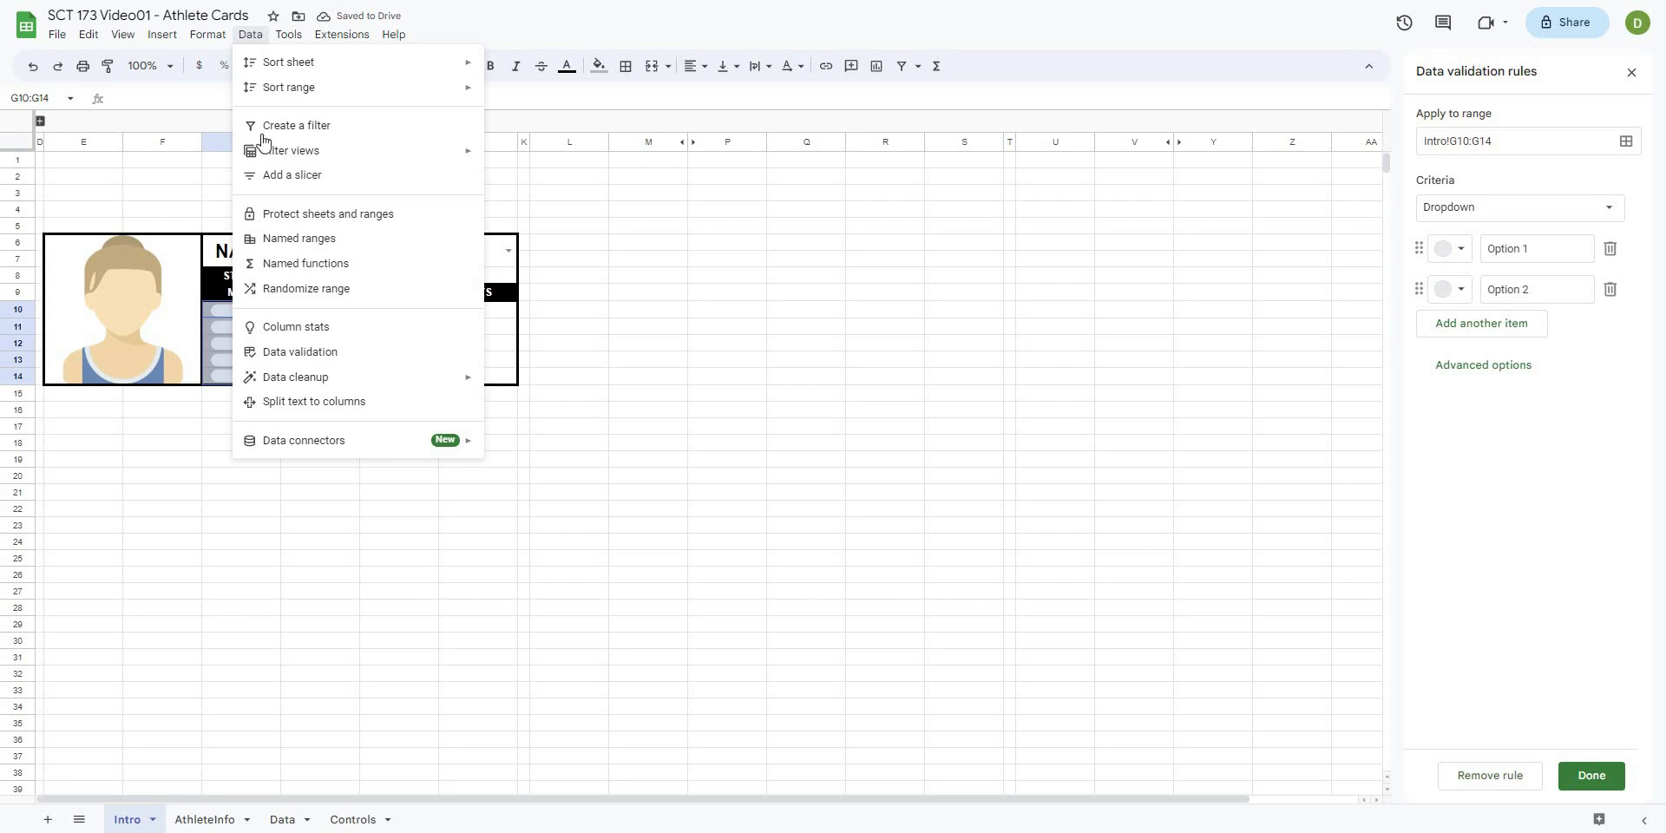
{"action": "left_click", "coordinate": [271, 237]}
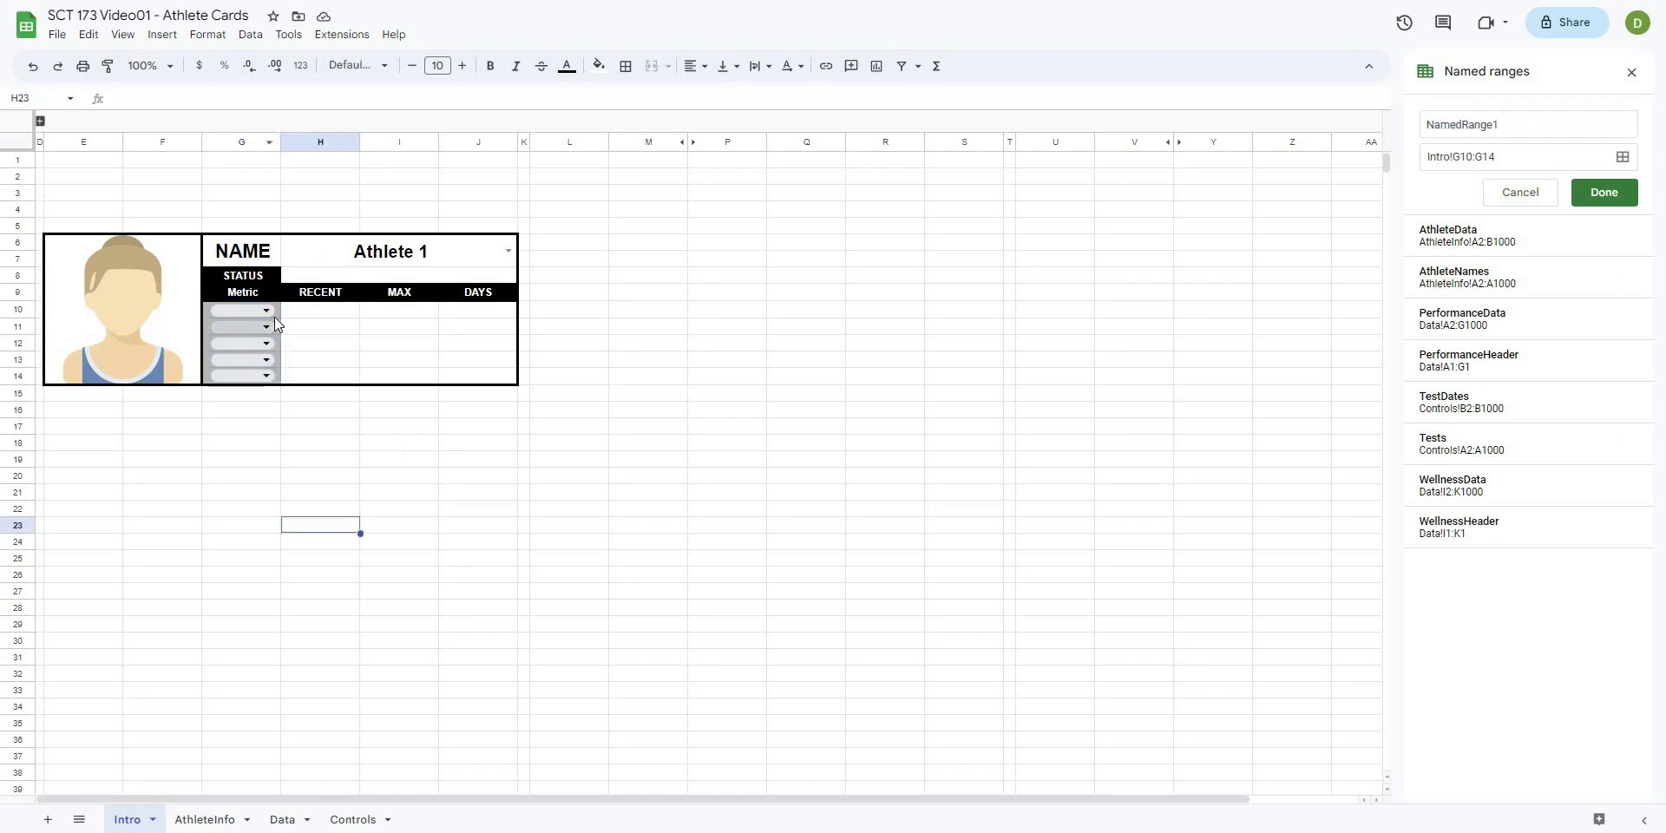
{"action": "left_click_drag", "start_coordinate": [243, 310], "coordinate": [260, 376]}
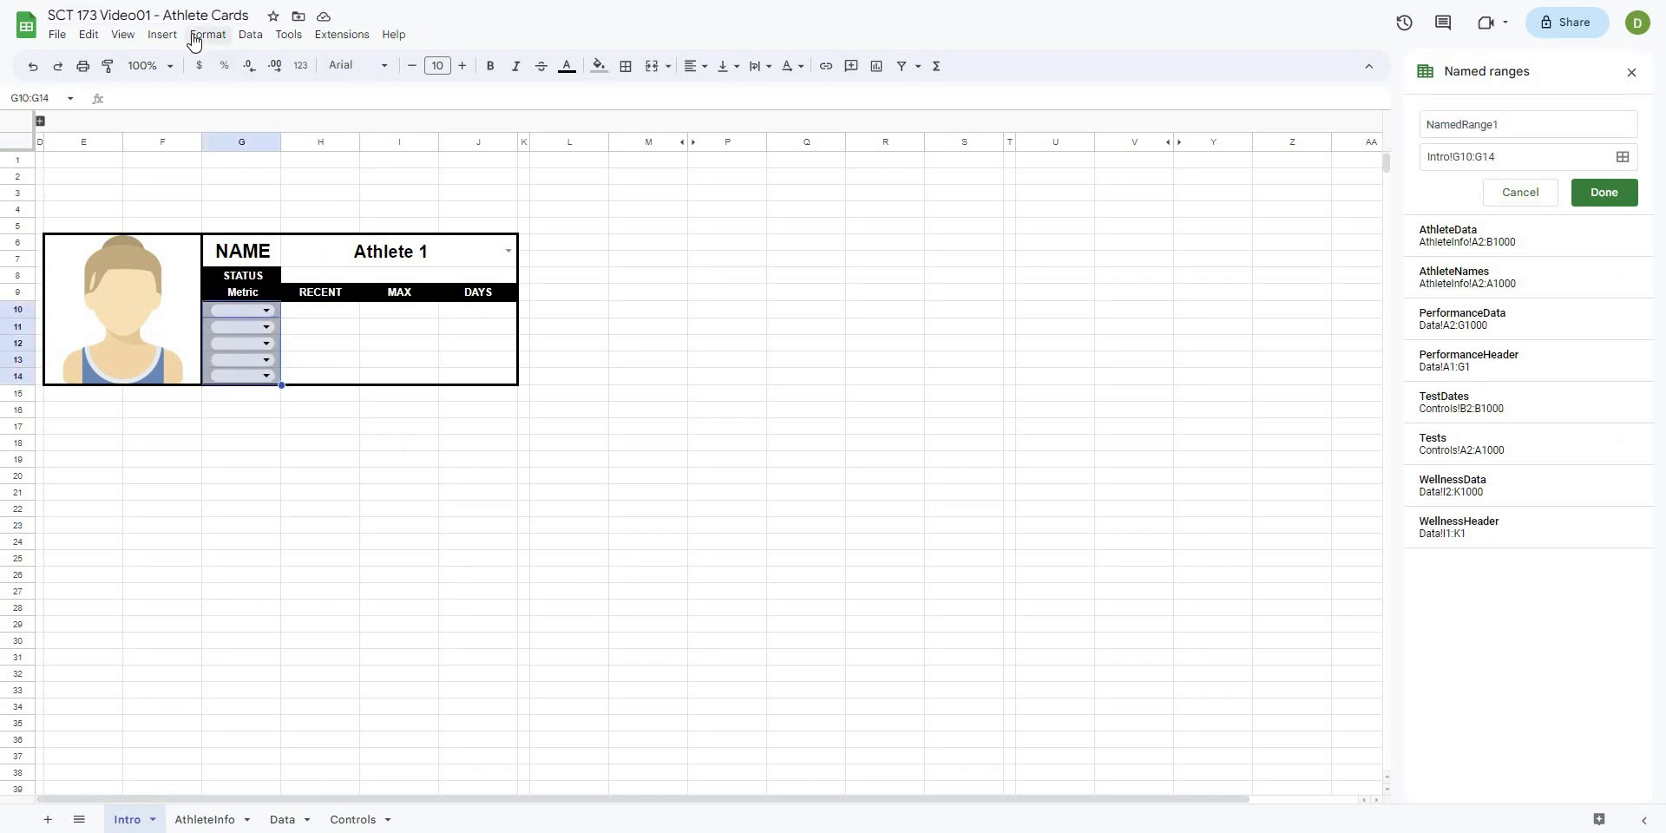
{"action": "left_click", "coordinate": [208, 36]}
{"action": "mouse_move", "coordinate": [250, 35]}
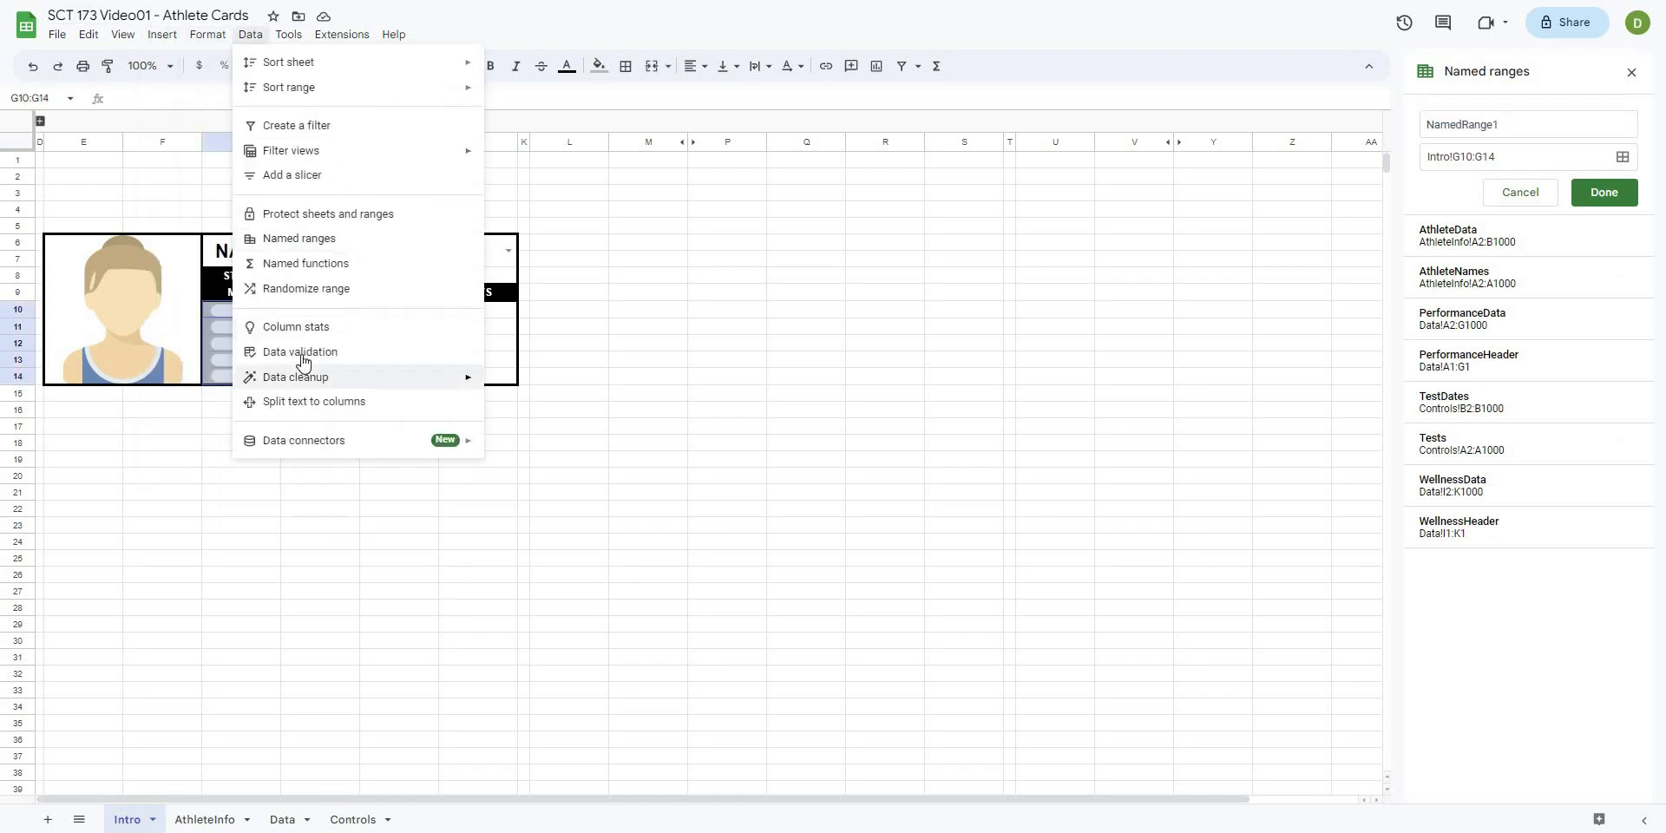
{"action": "key", "text": "Return"}
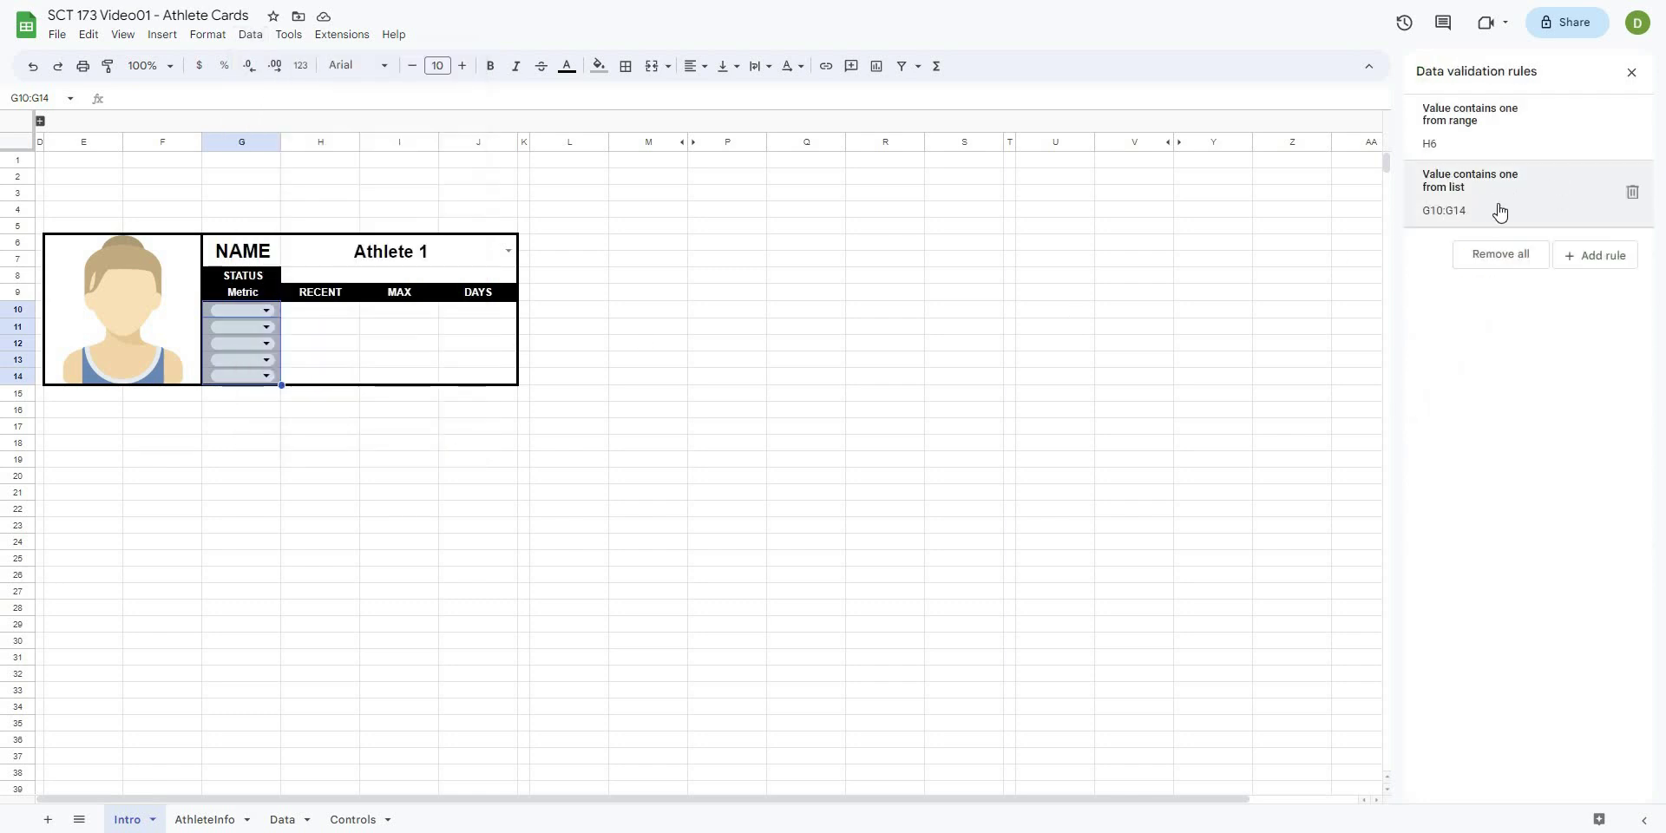
- Change the G10:G14 rule to a dropdown from the Tests range, displayed as arrows
{"action": "left_click", "coordinate": [1479, 196]}
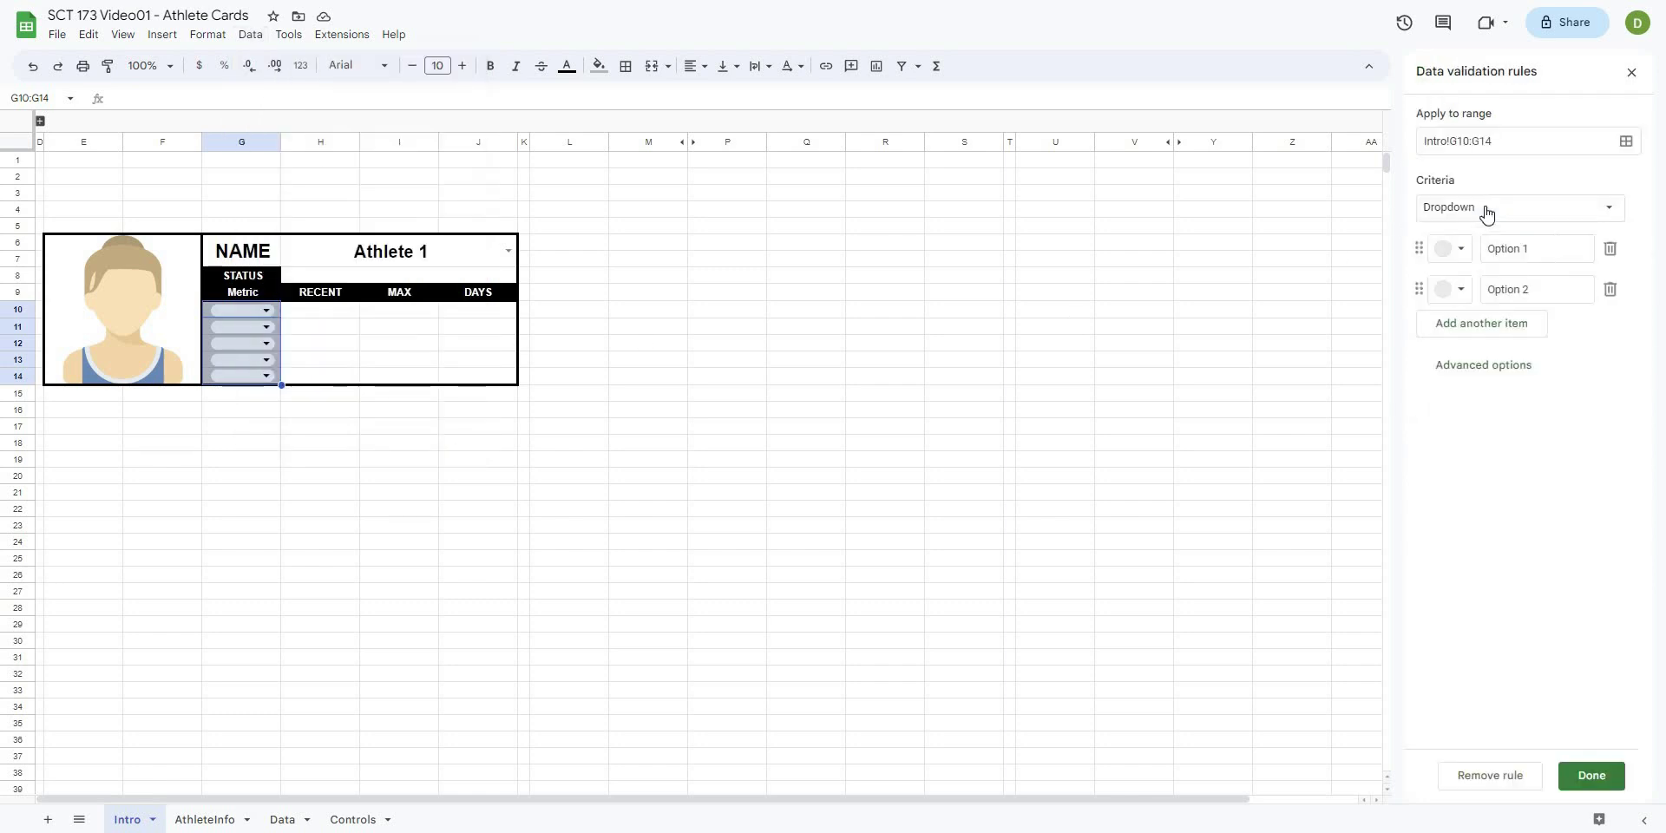
{"action": "left_click", "coordinate": [1479, 209]}
{"action": "left_click", "coordinate": [1480, 231]}
{"action": "left_click", "coordinate": [1487, 248]}
{"action": "type", "text": "Tests"}
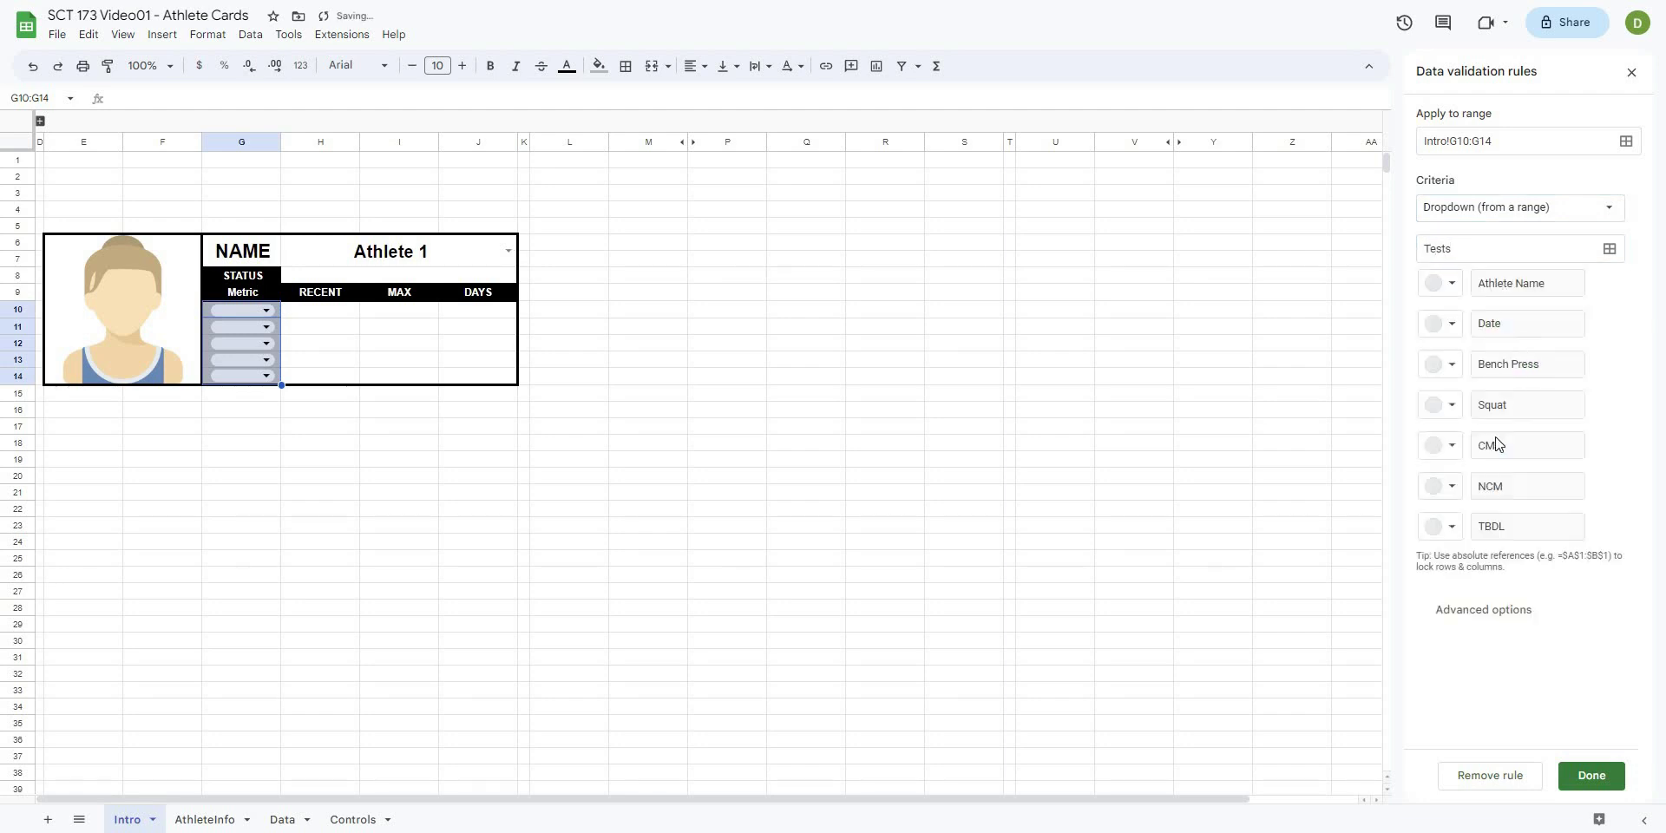
{"action": "left_click", "coordinate": [1469, 611]}
{"action": "scroll", "coordinate": [1466, 655], "scroll_direction": "down", "scroll_amount": 3}
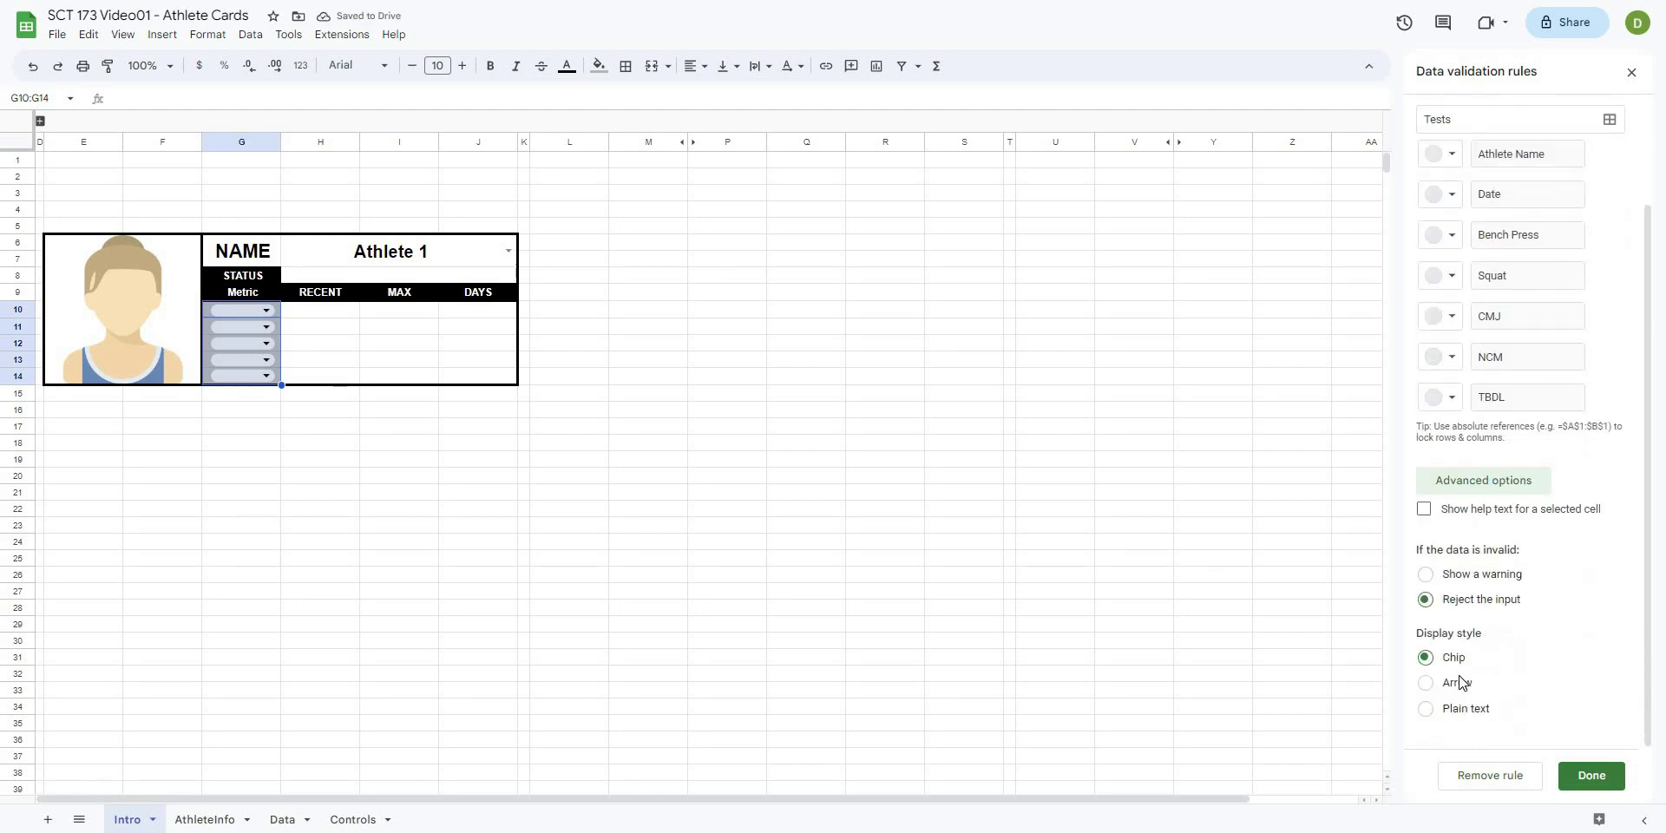
{"action": "left_click", "coordinate": [1465, 682]}
{"action": "left_click", "coordinate": [1592, 775]}
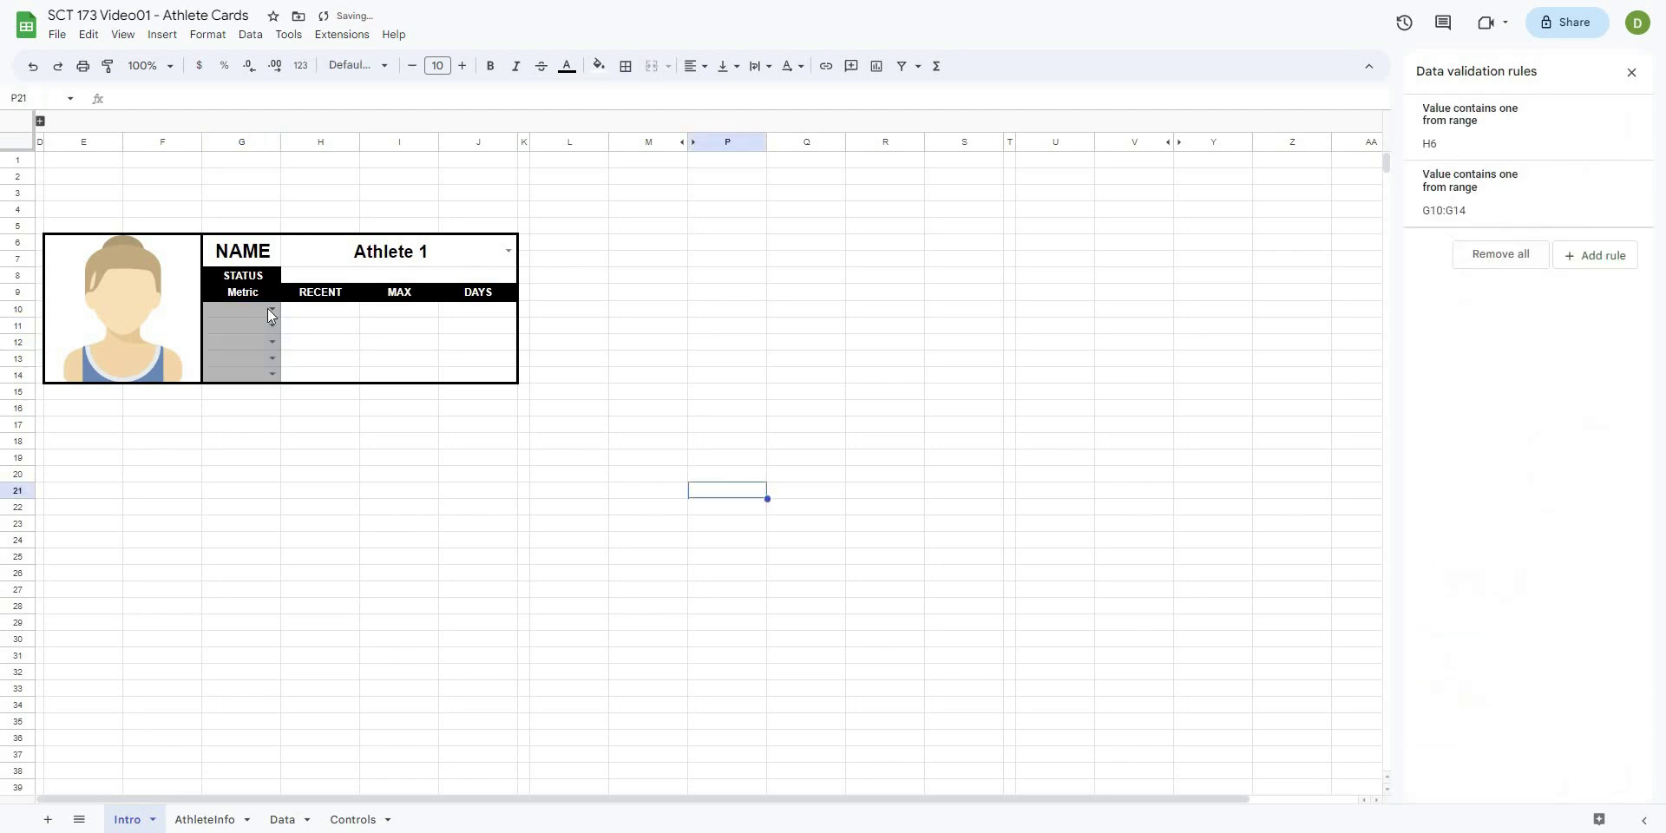
- Pick Bench Press, Squat, CMJ, NCM and TBDL in G10 through G14
{"action": "left_click", "coordinate": [272, 309]}
{"action": "left_click", "coordinate": [243, 380]}
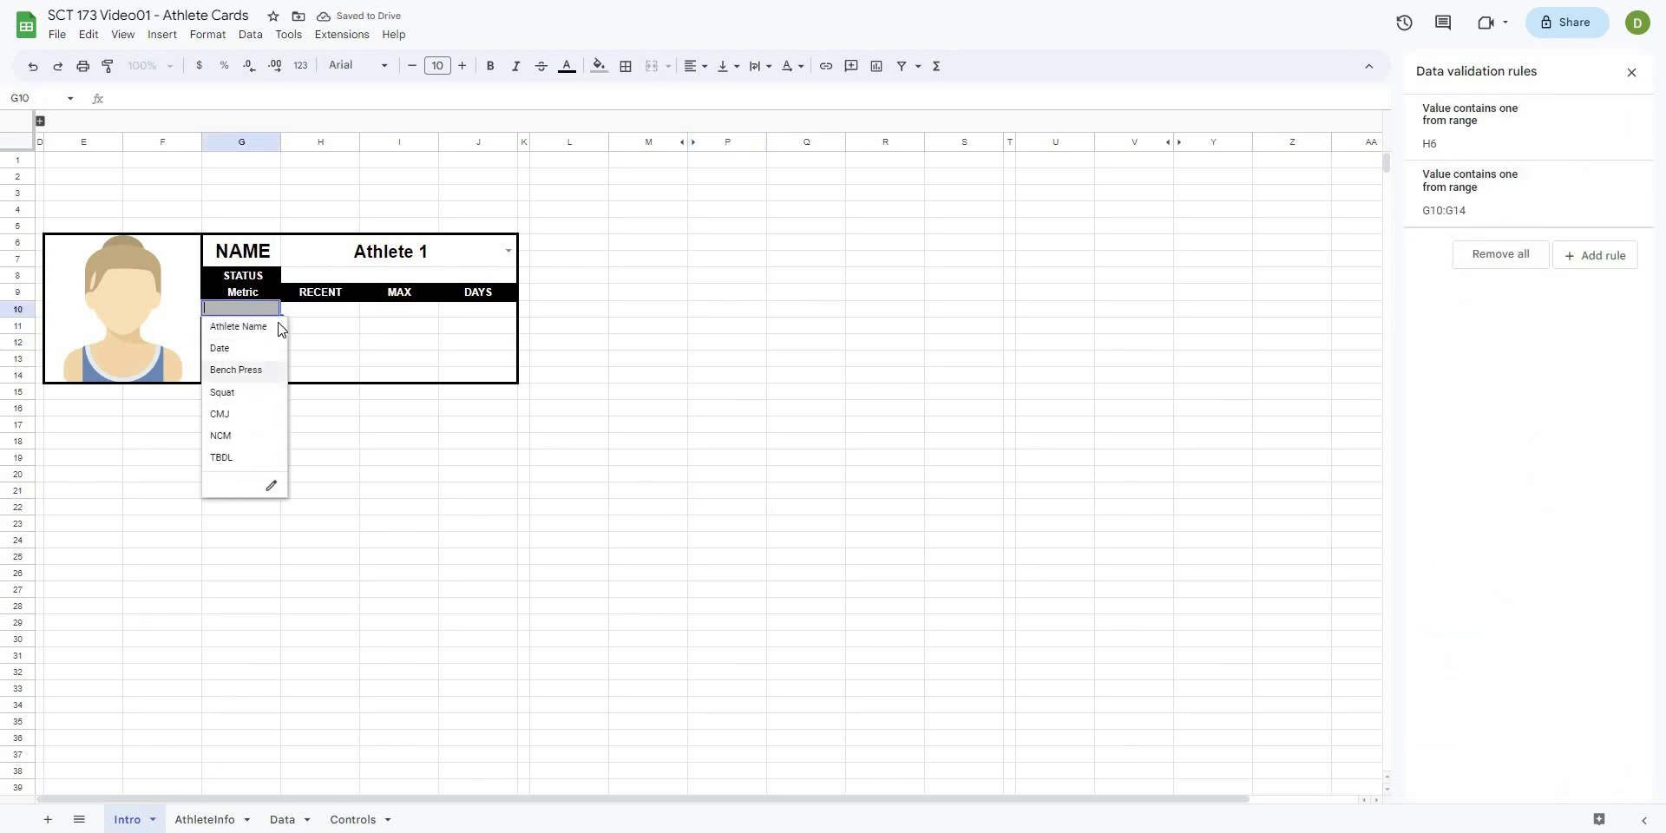
{"action": "left_click", "coordinate": [275, 327]}
{"action": "left_click", "coordinate": [222, 409]}
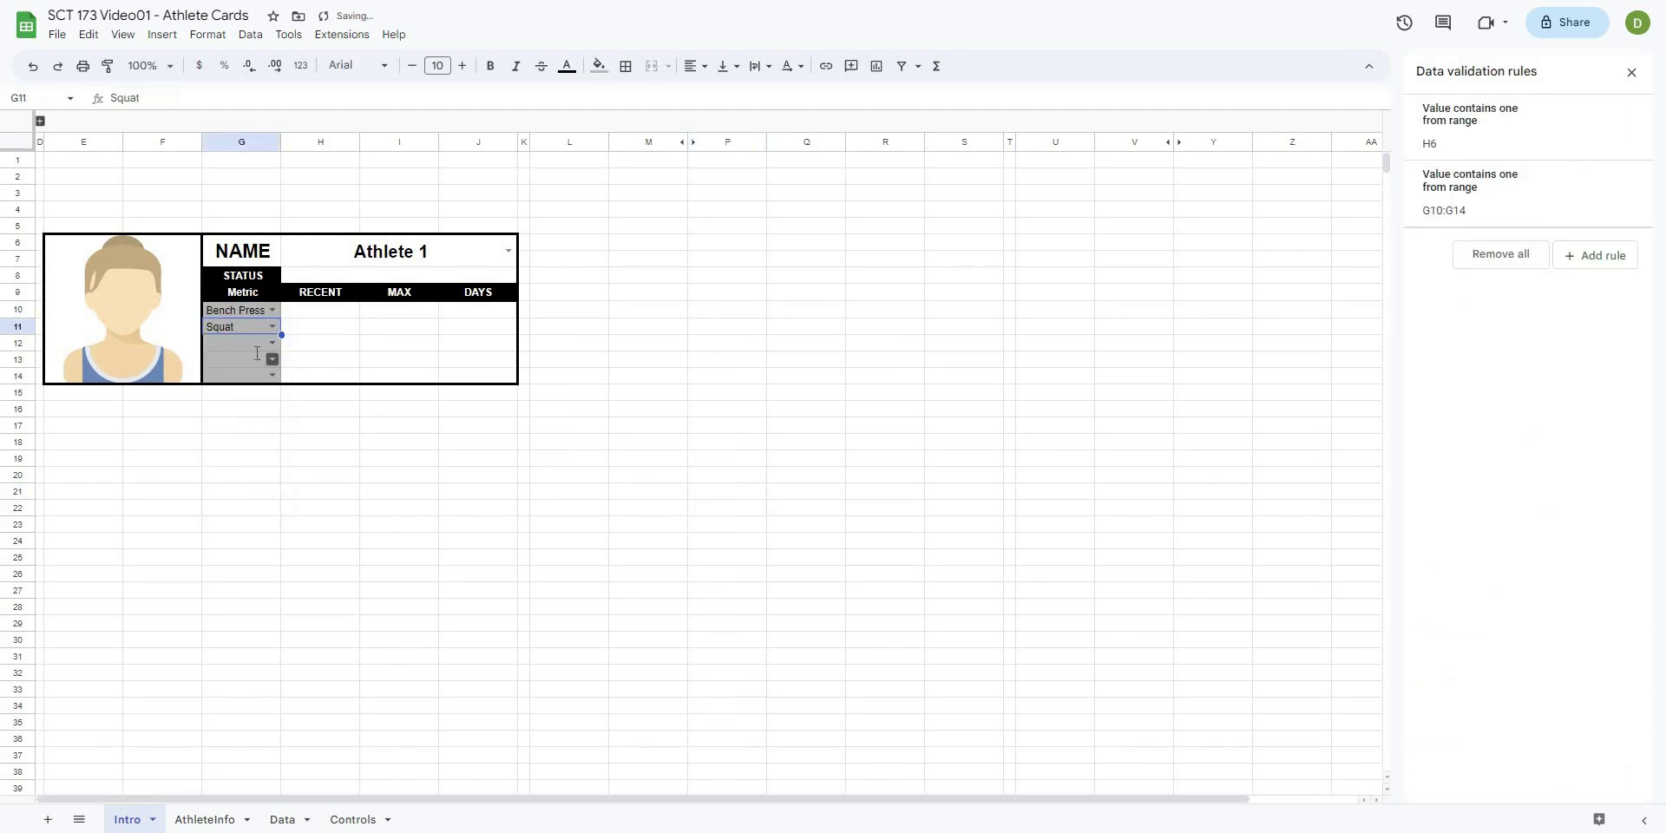
{"action": "left_click", "coordinate": [275, 343]}
{"action": "left_click", "coordinate": [219, 448]}
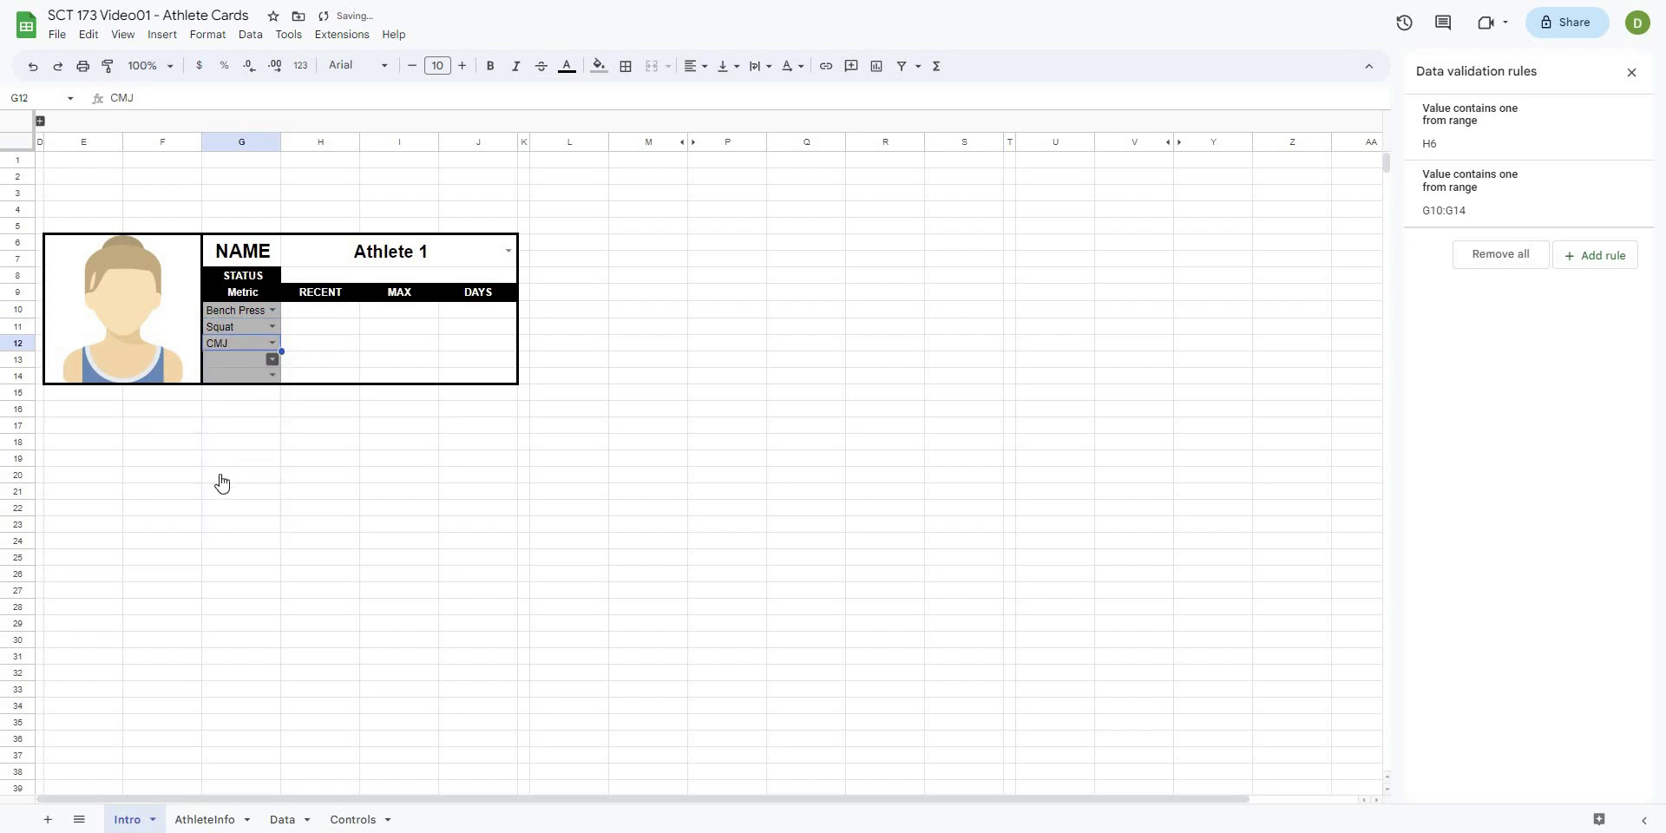
{"action": "left_click", "coordinate": [274, 359]}
{"action": "left_click", "coordinate": [221, 486]}
{"action": "left_click", "coordinate": [271, 375]}
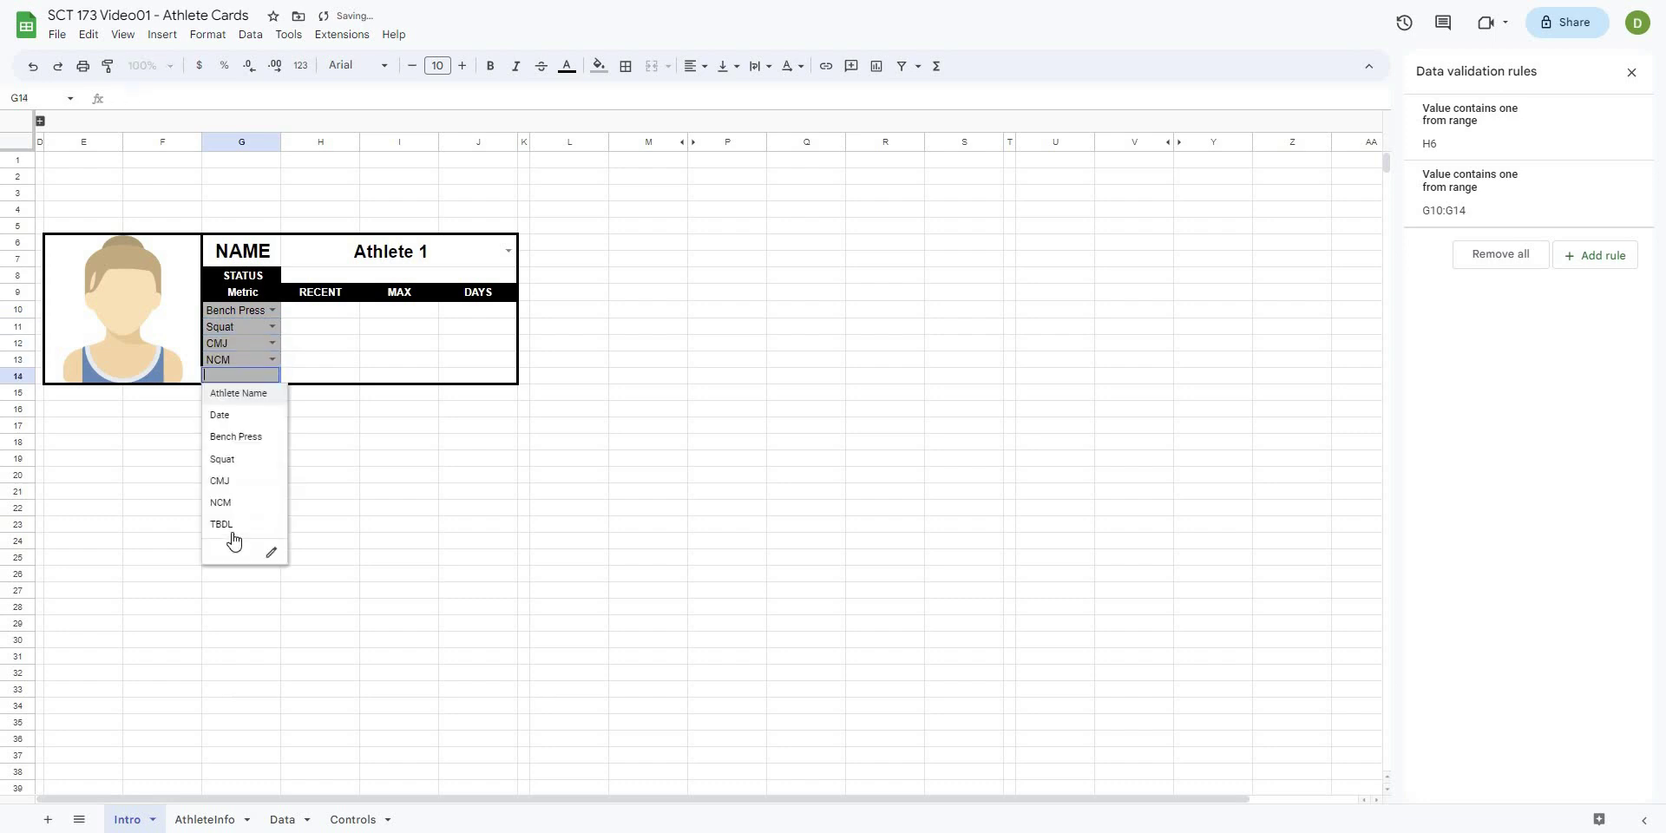
{"action": "left_click", "coordinate": [228, 528]}
- Select G10:G14 to review the chosen metrics, then click away to clear the selection
{"action": "left_click", "coordinate": [451, 438]}
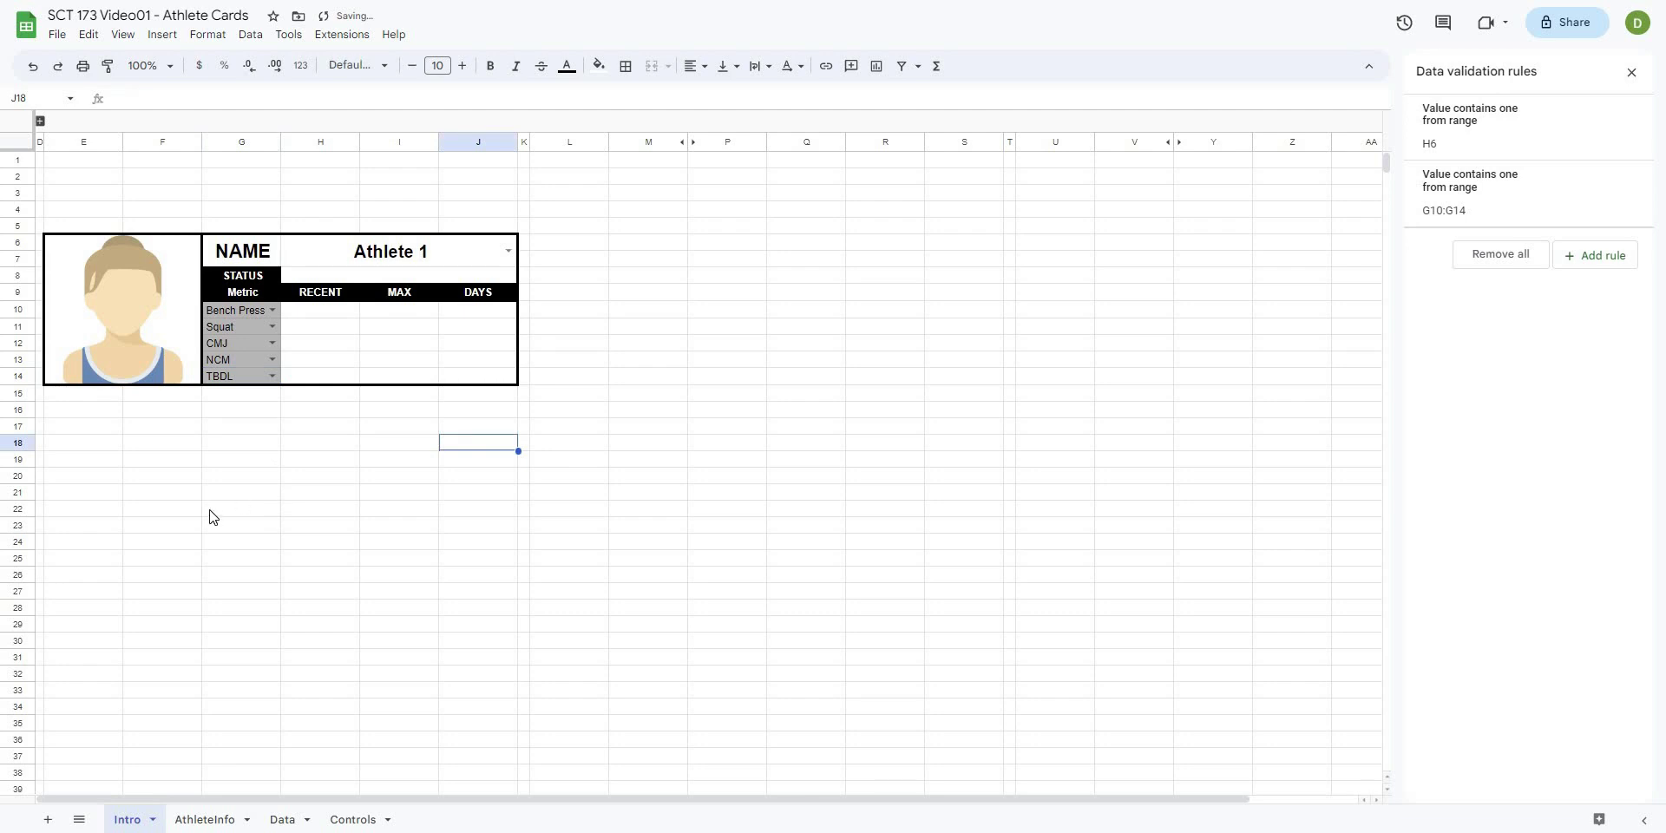
{"action": "left_click", "coordinate": [227, 492]}
{"action": "left_click_drag", "start_coordinate": [246, 310], "coordinate": [256, 380]}
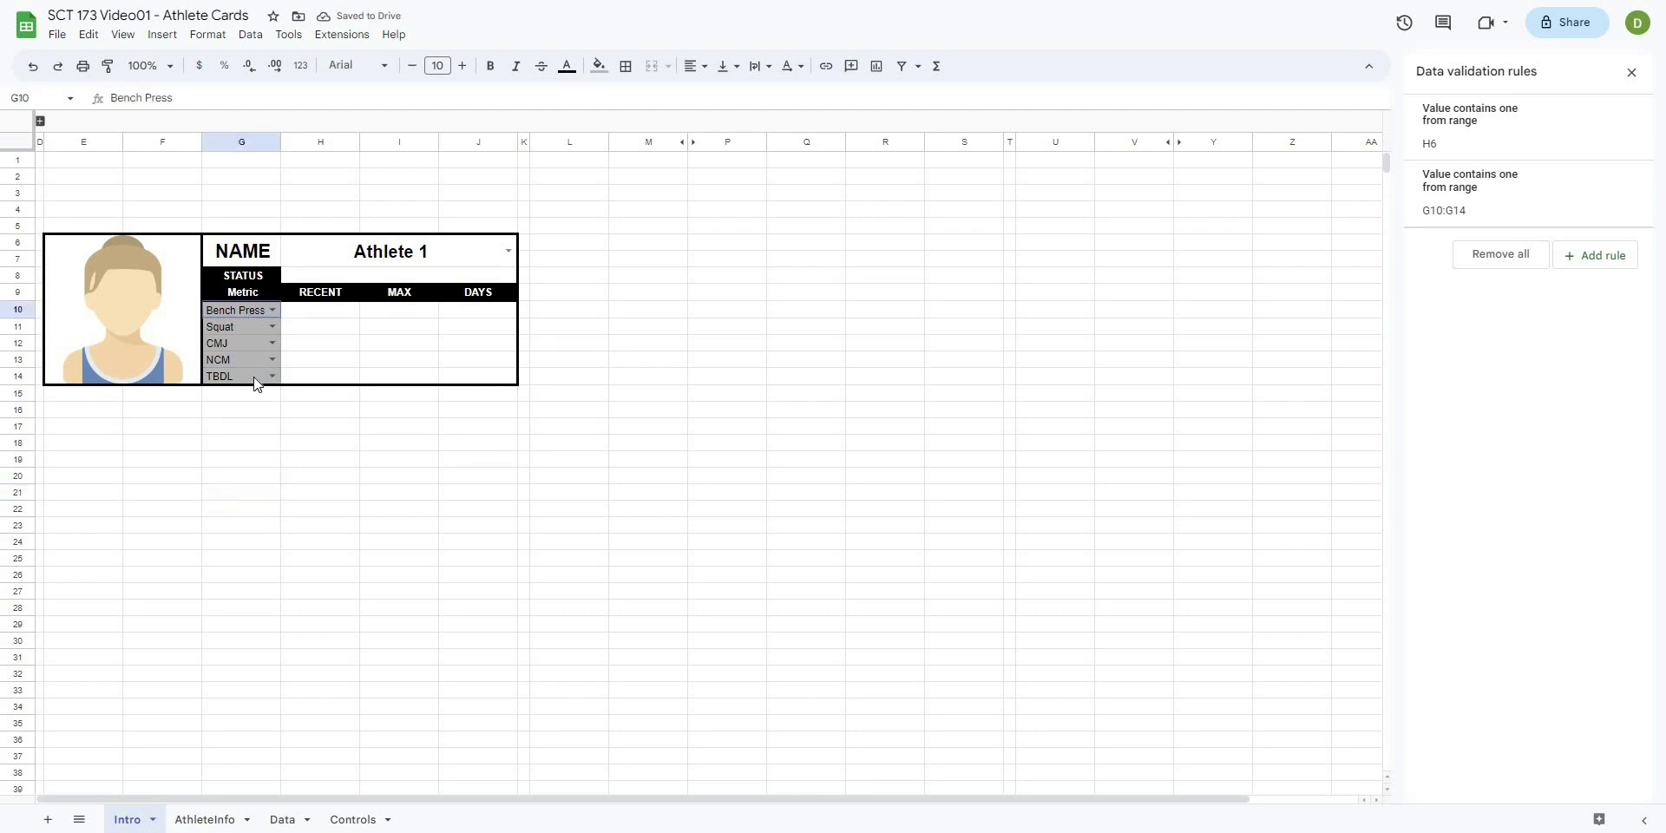
{"action": "left_click", "coordinate": [241, 443]}
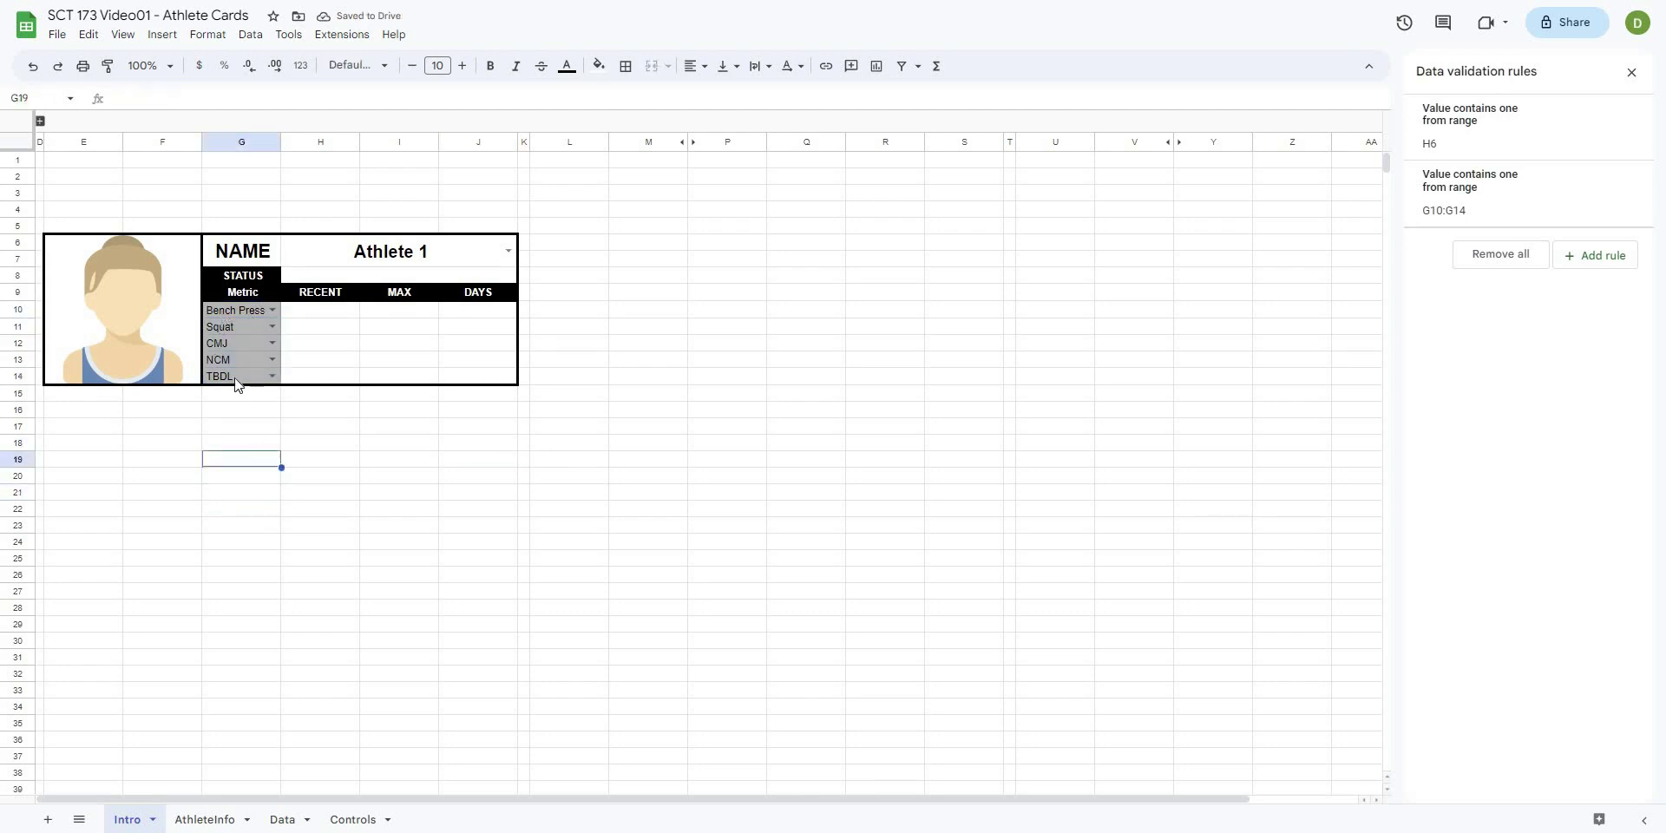
- In M10, start typing =filter(index(PerformanceData,,match( for the Bench Press row
{"action": "left_click", "coordinate": [377, 316]}
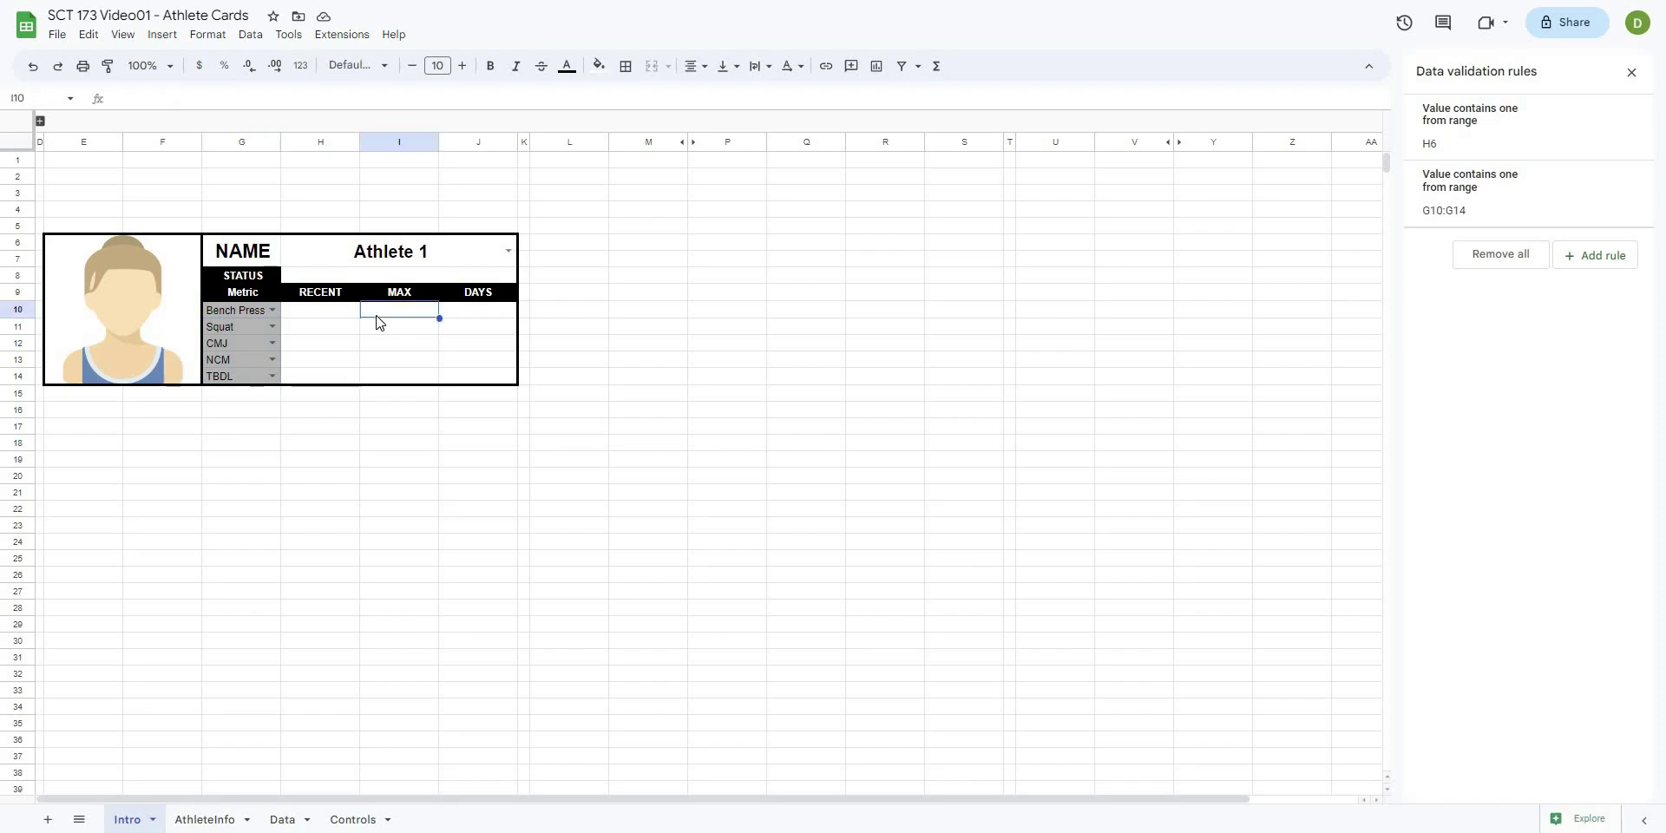
{"action": "left_click", "coordinate": [652, 316]}
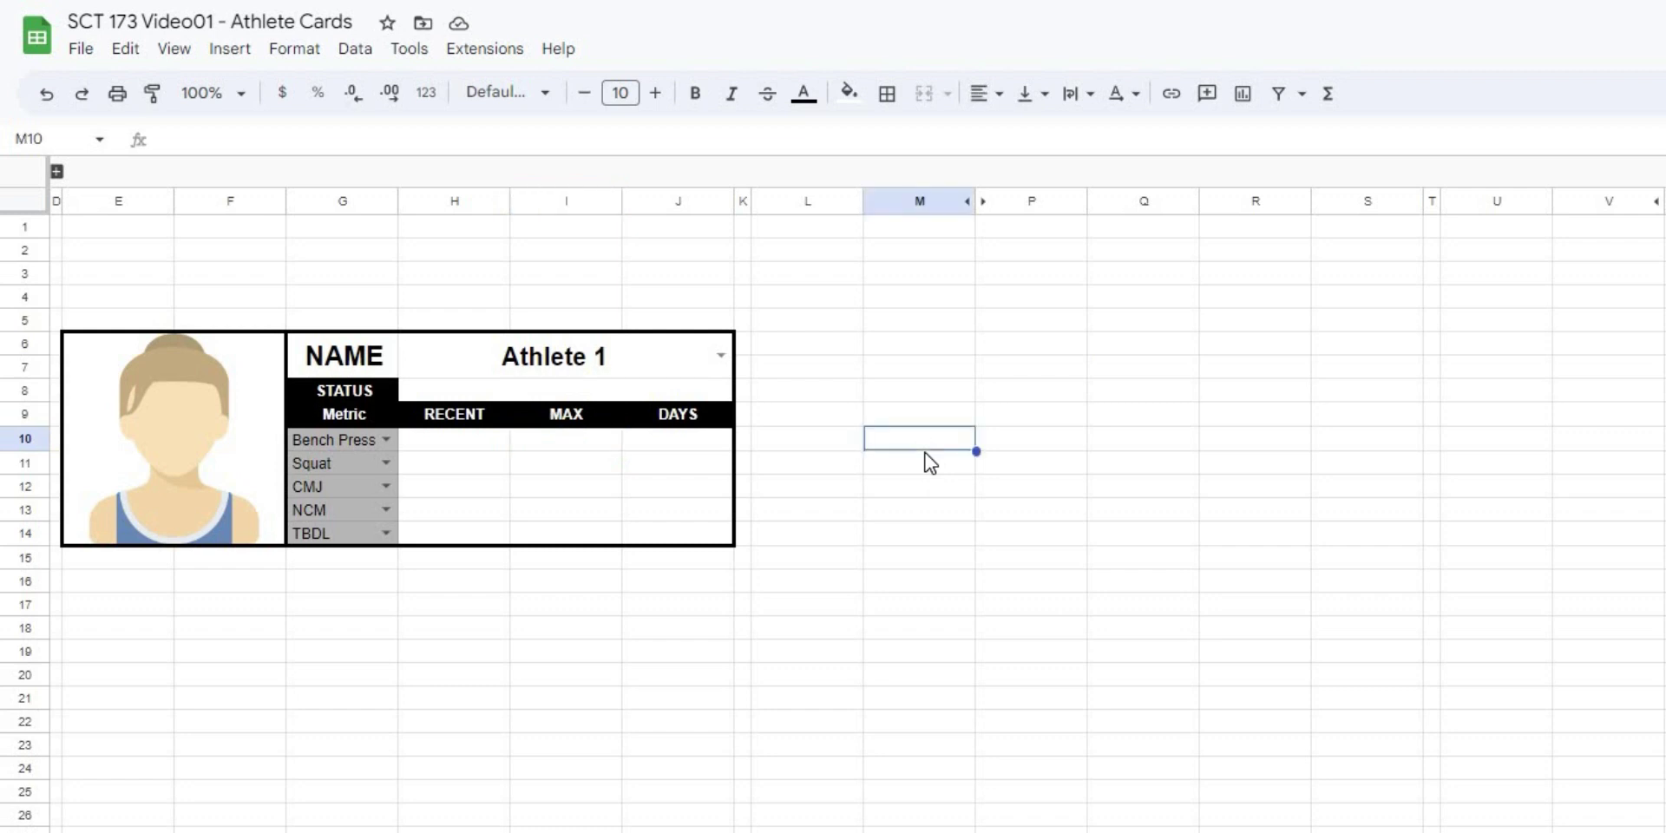
{"action": "type", "text": "=filter("}
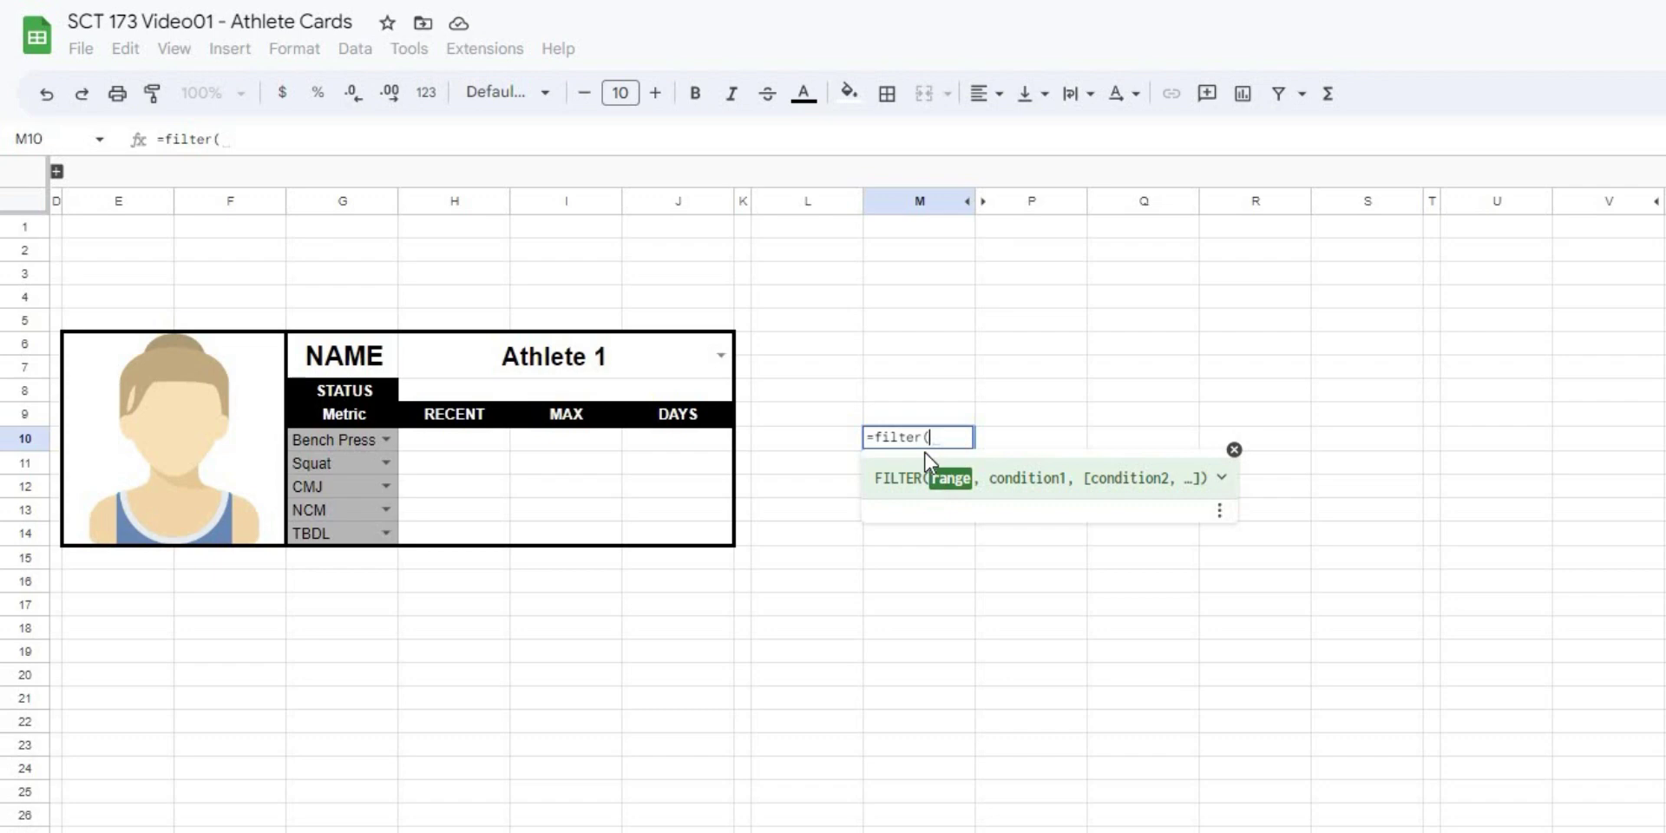
{"action": "type", "text": "index("}
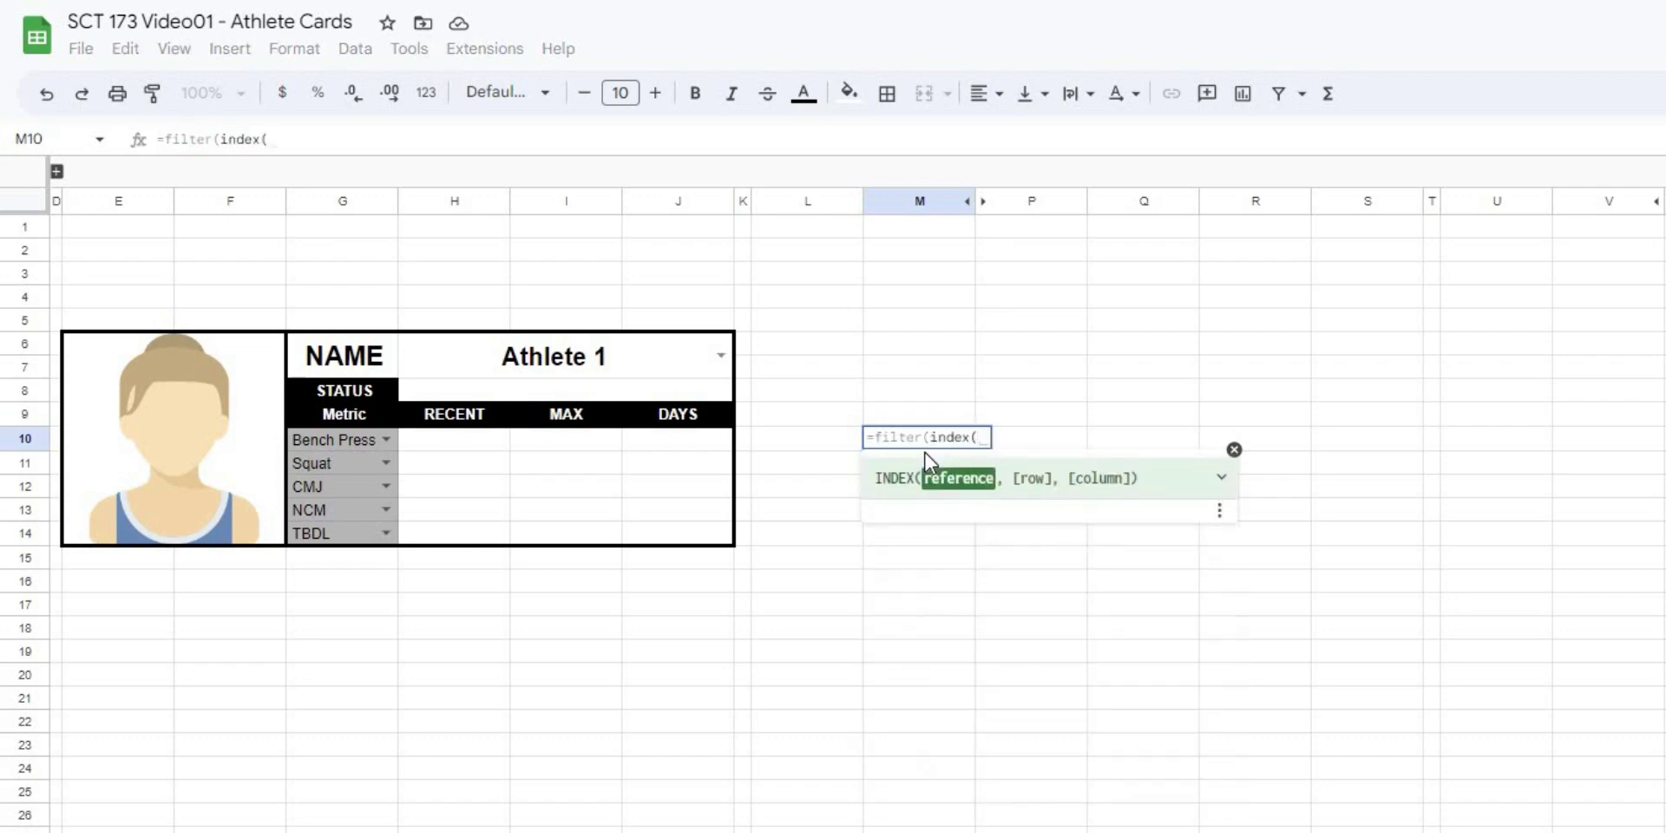
{"action": "type", "text": "performance"}
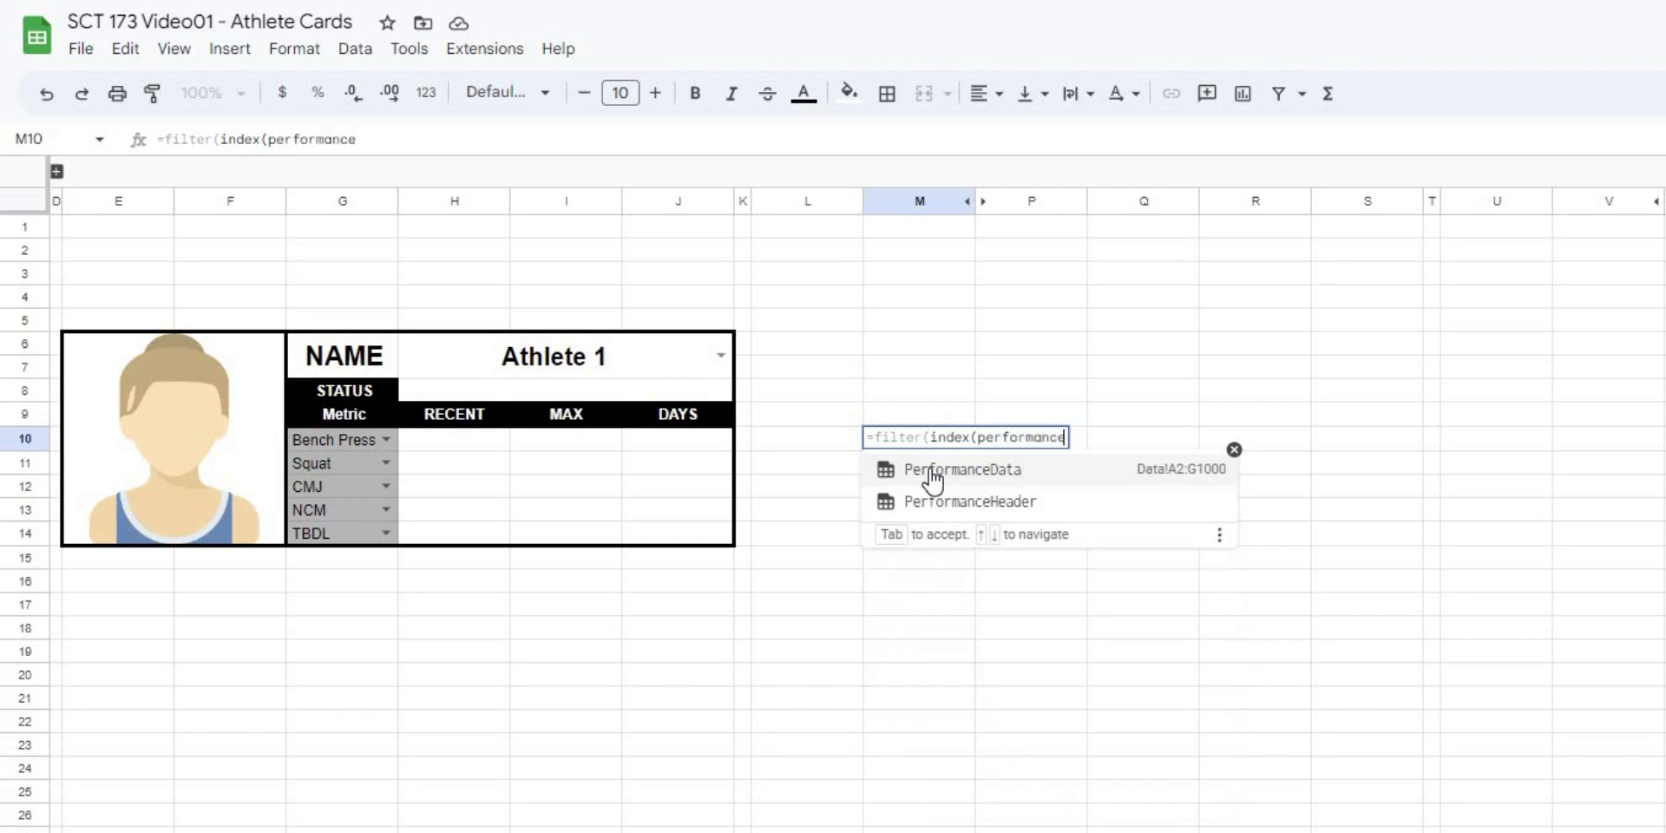
{"action": "left_click", "coordinate": [932, 473]}
{"action": "type", "text": ", "}
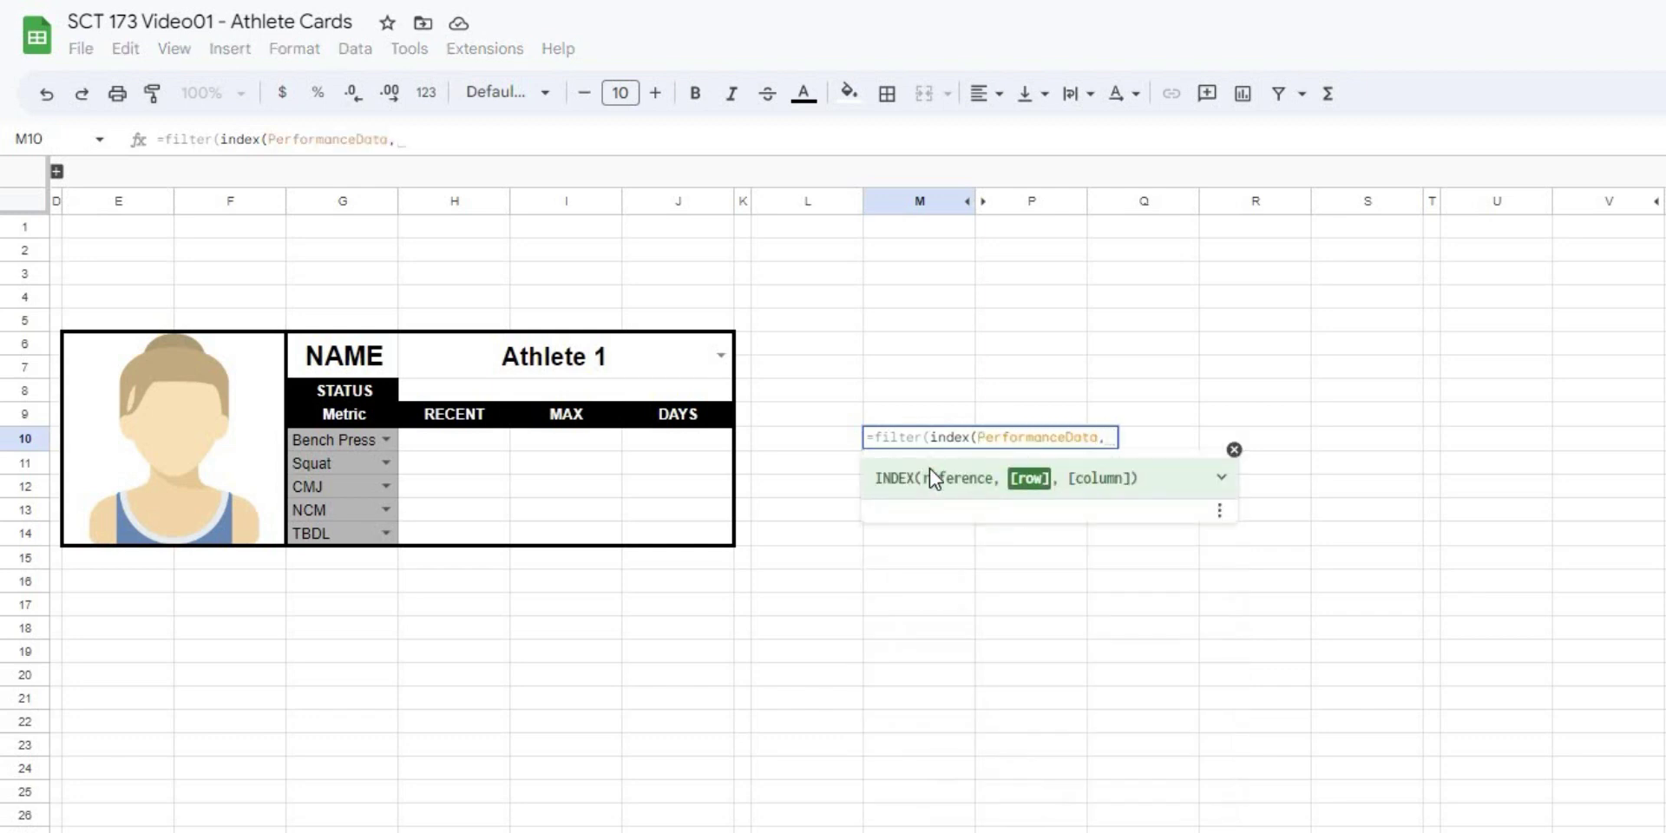
{"action": "type", "text": ","}
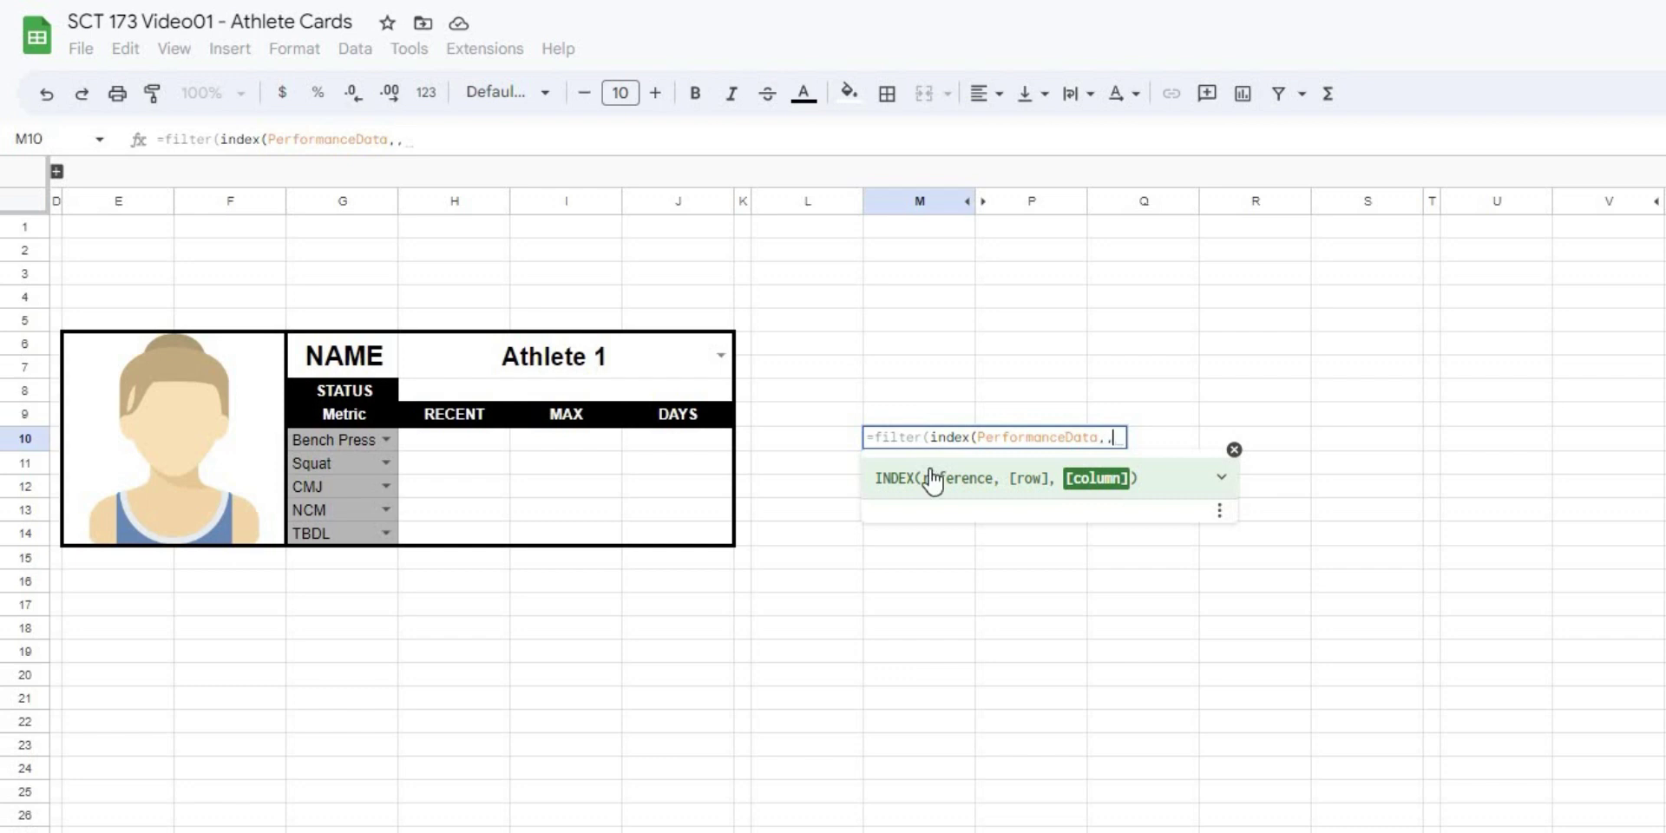
{"action": "type", "text": "march("}
{"action": "key", "text": "BackSpace"}
{"action": "key", "text": "BackSpace"}
{"action": "key", "text": "BackSpace"}
{"action": "key", "text": "BackSpace"}
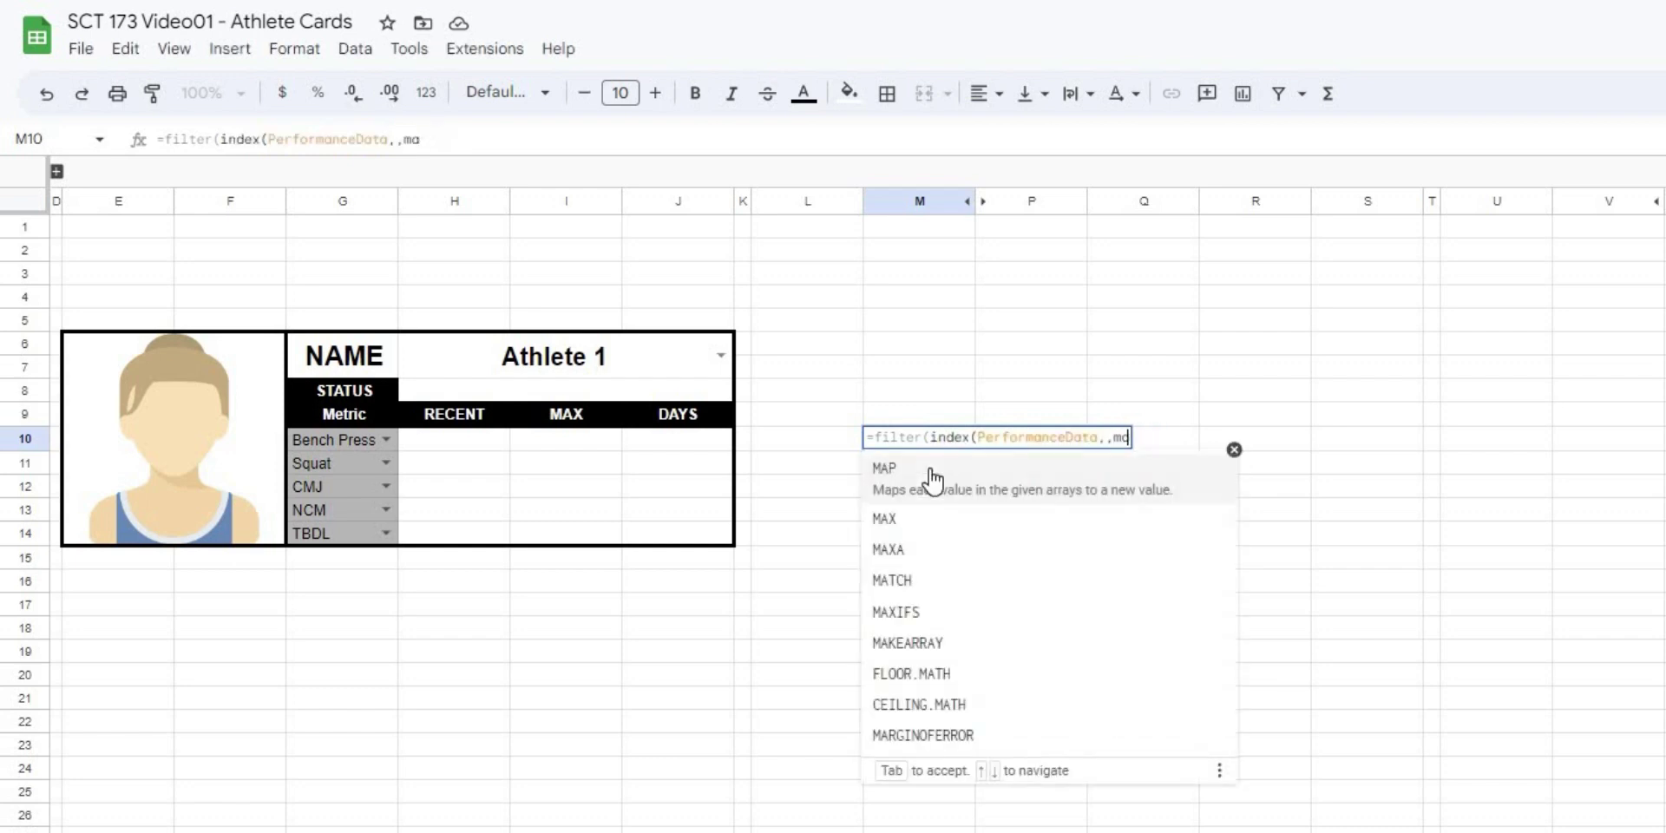
{"action": "type", "text": "tch("}
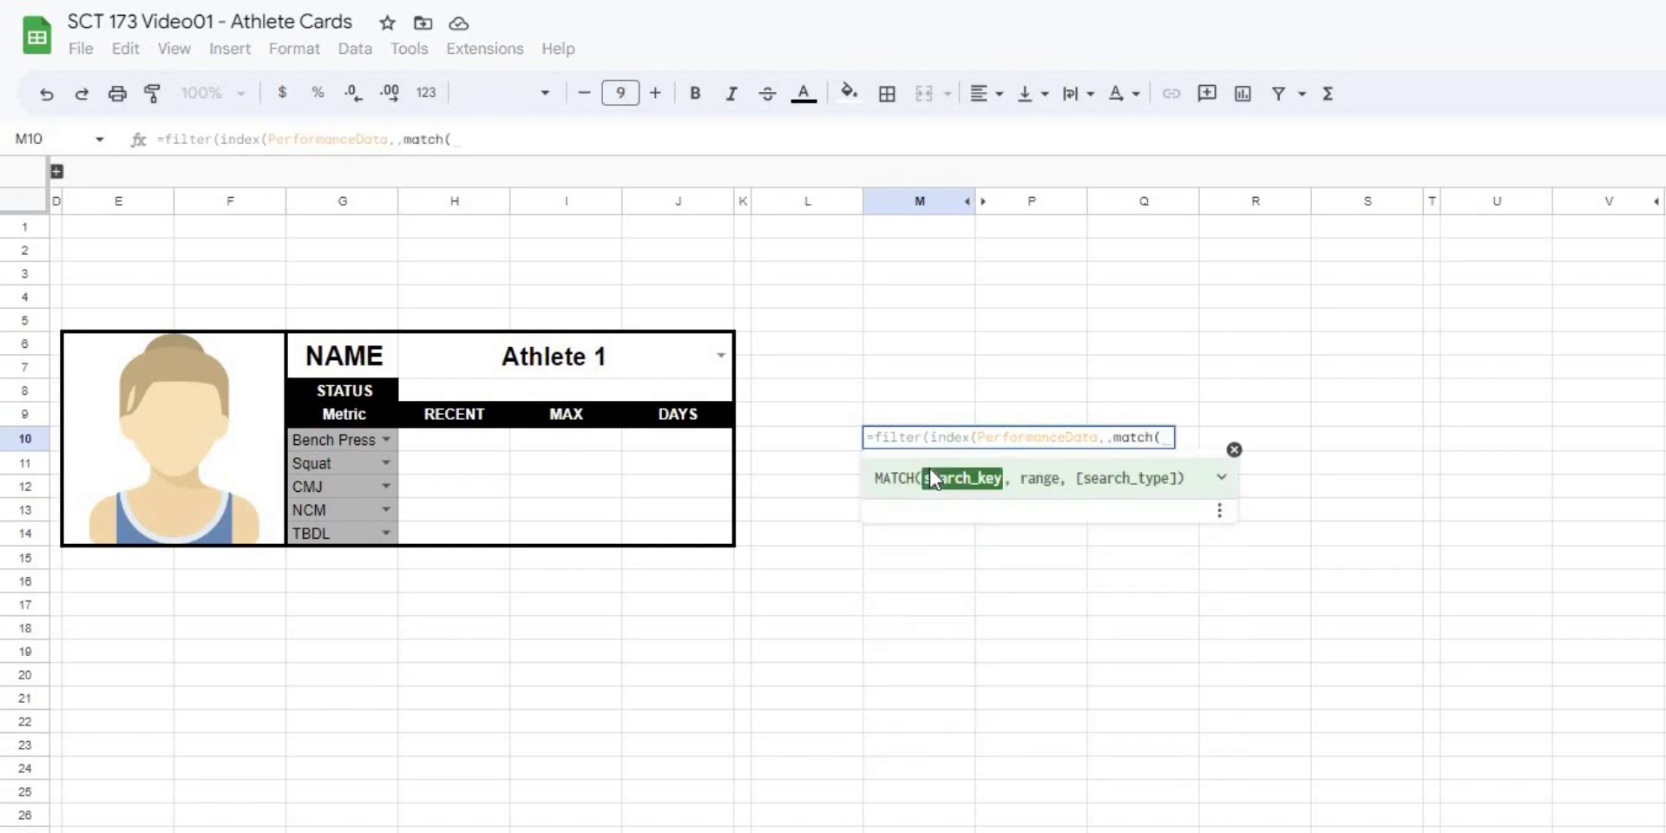
- Give match the arguments G10, PerformanceHeader and false
{"action": "left_click", "coordinate": [305, 433]}
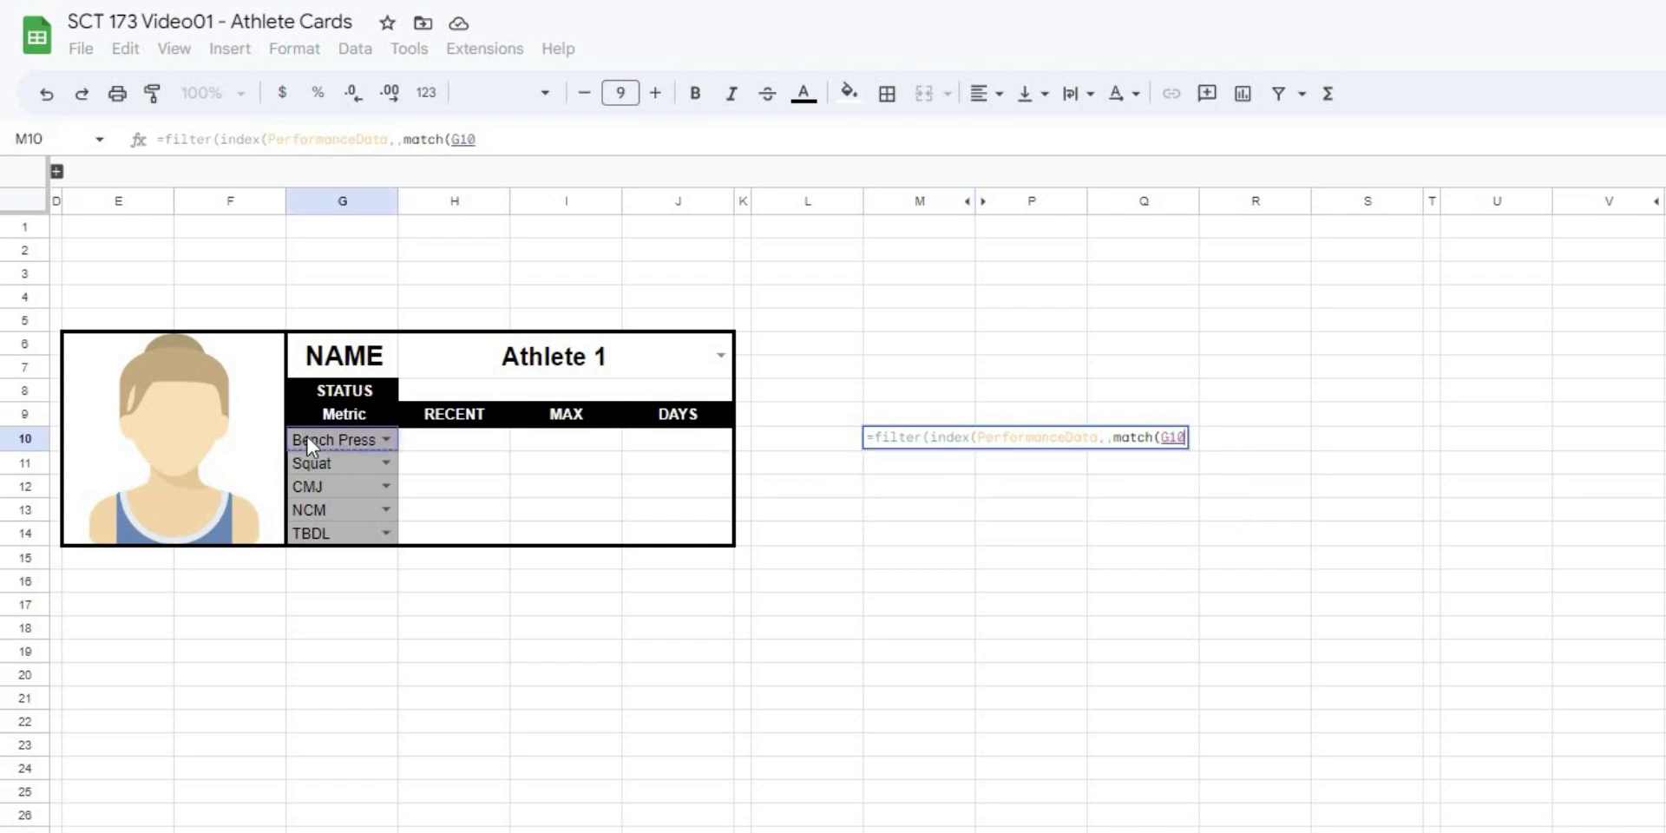
{"action": "type", "text": ", "}
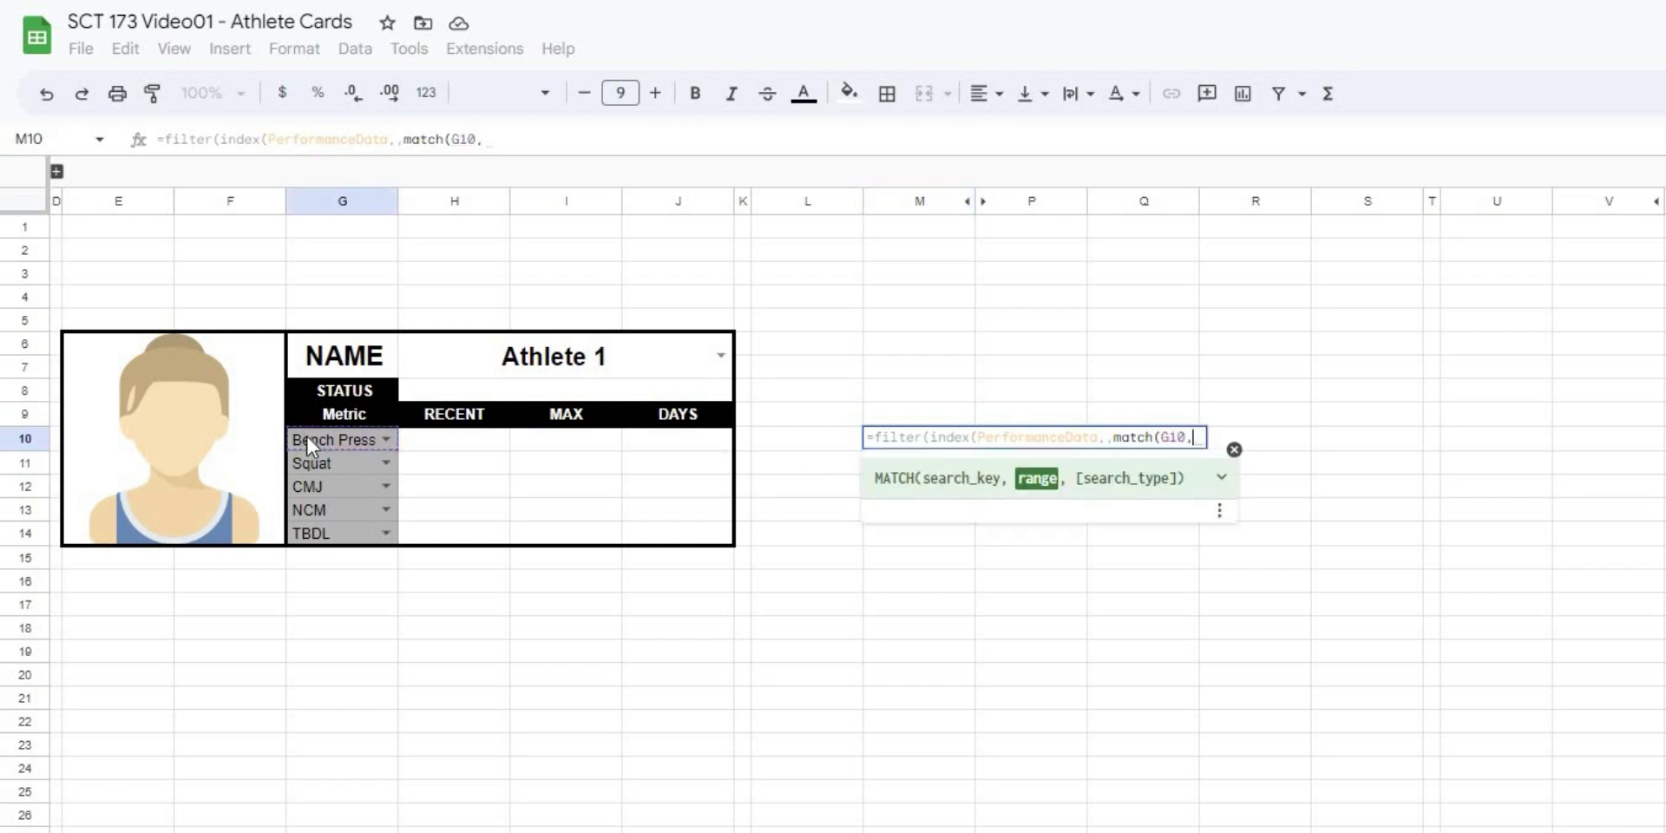
{"action": "type", "text": "perfor"}
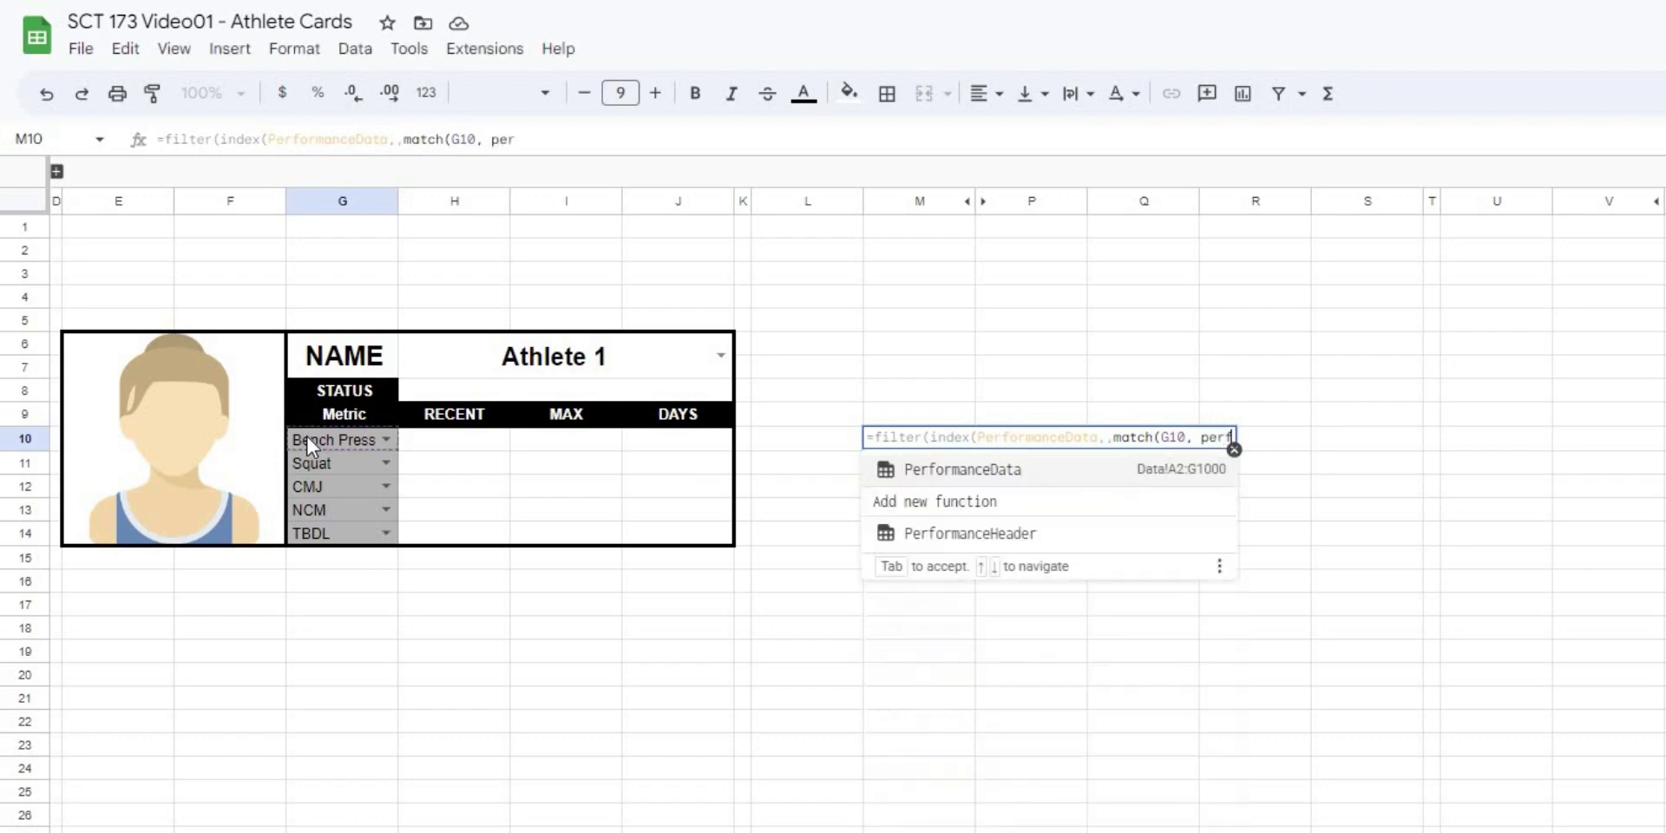
{"action": "left_click", "coordinate": [965, 537]}
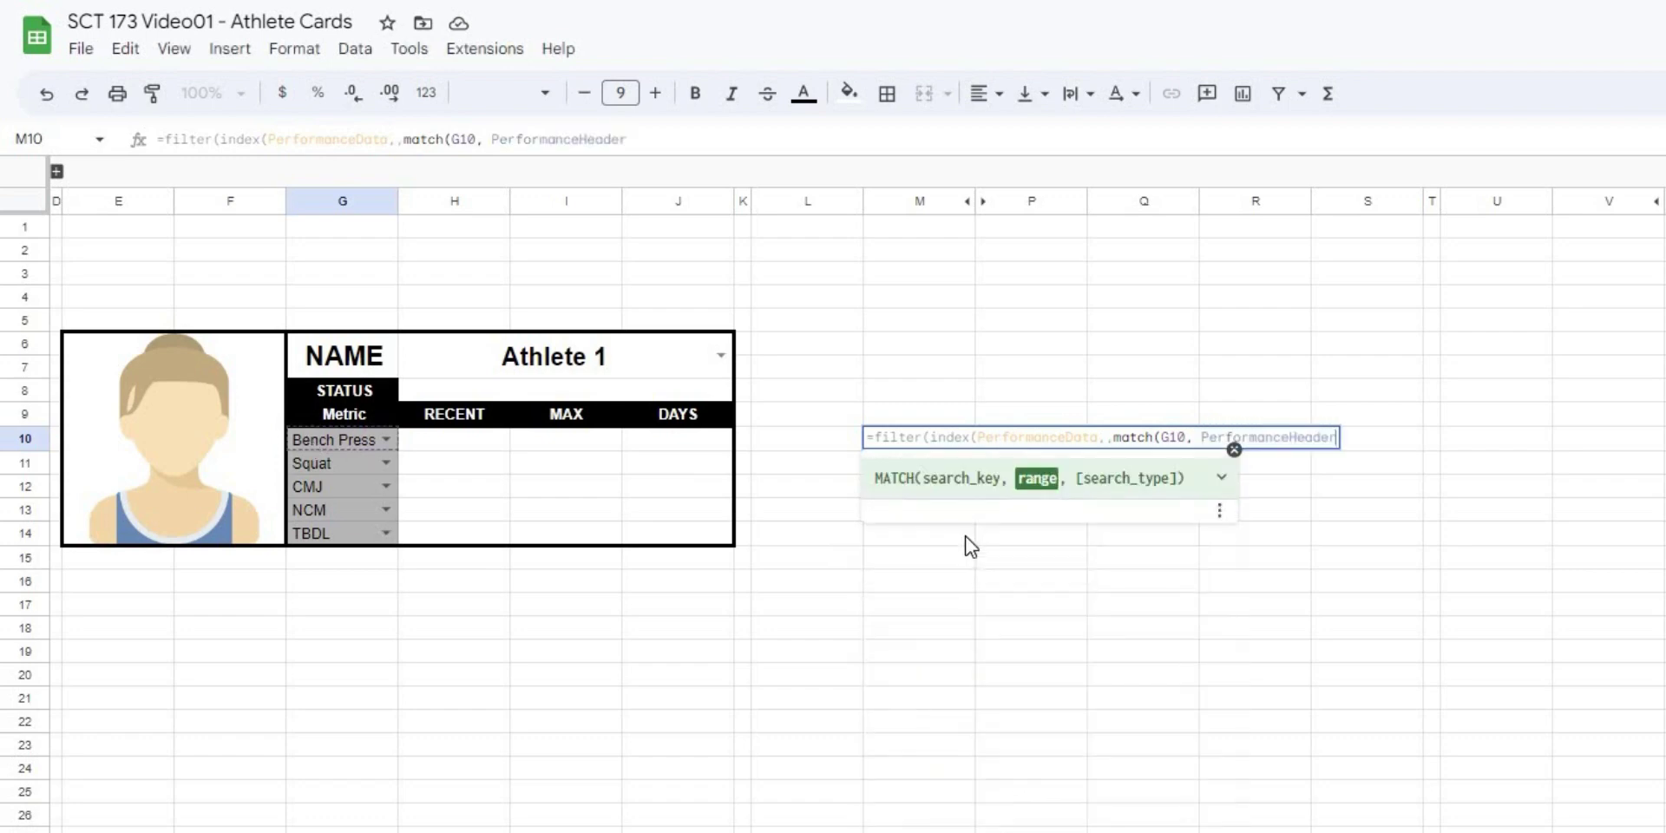
{"action": "type", "text": ", "}
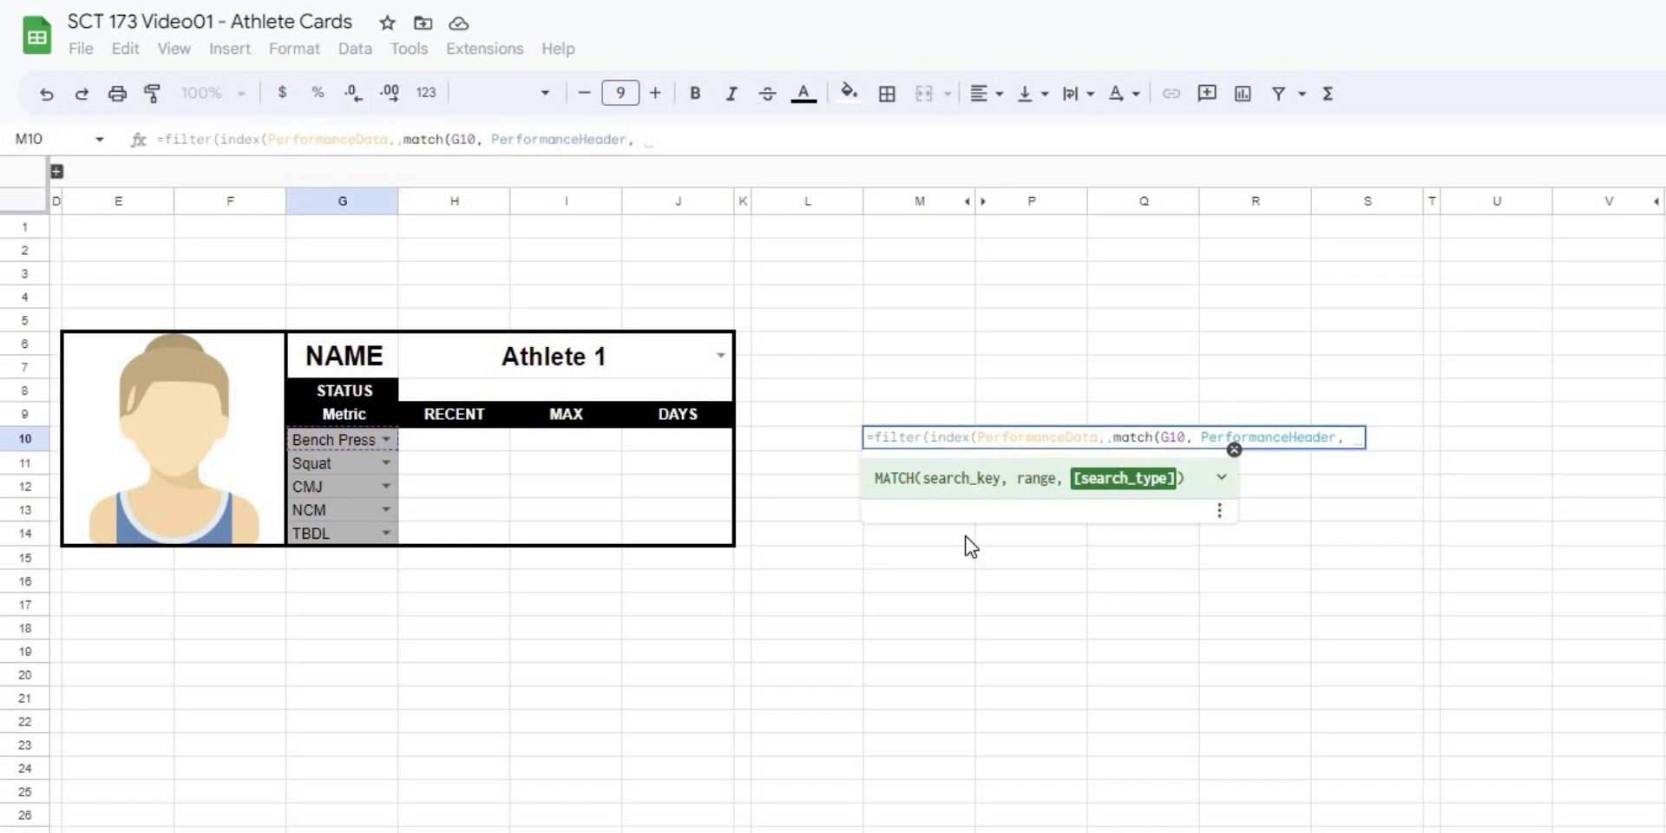
{"action": "type", "text": "false)"}
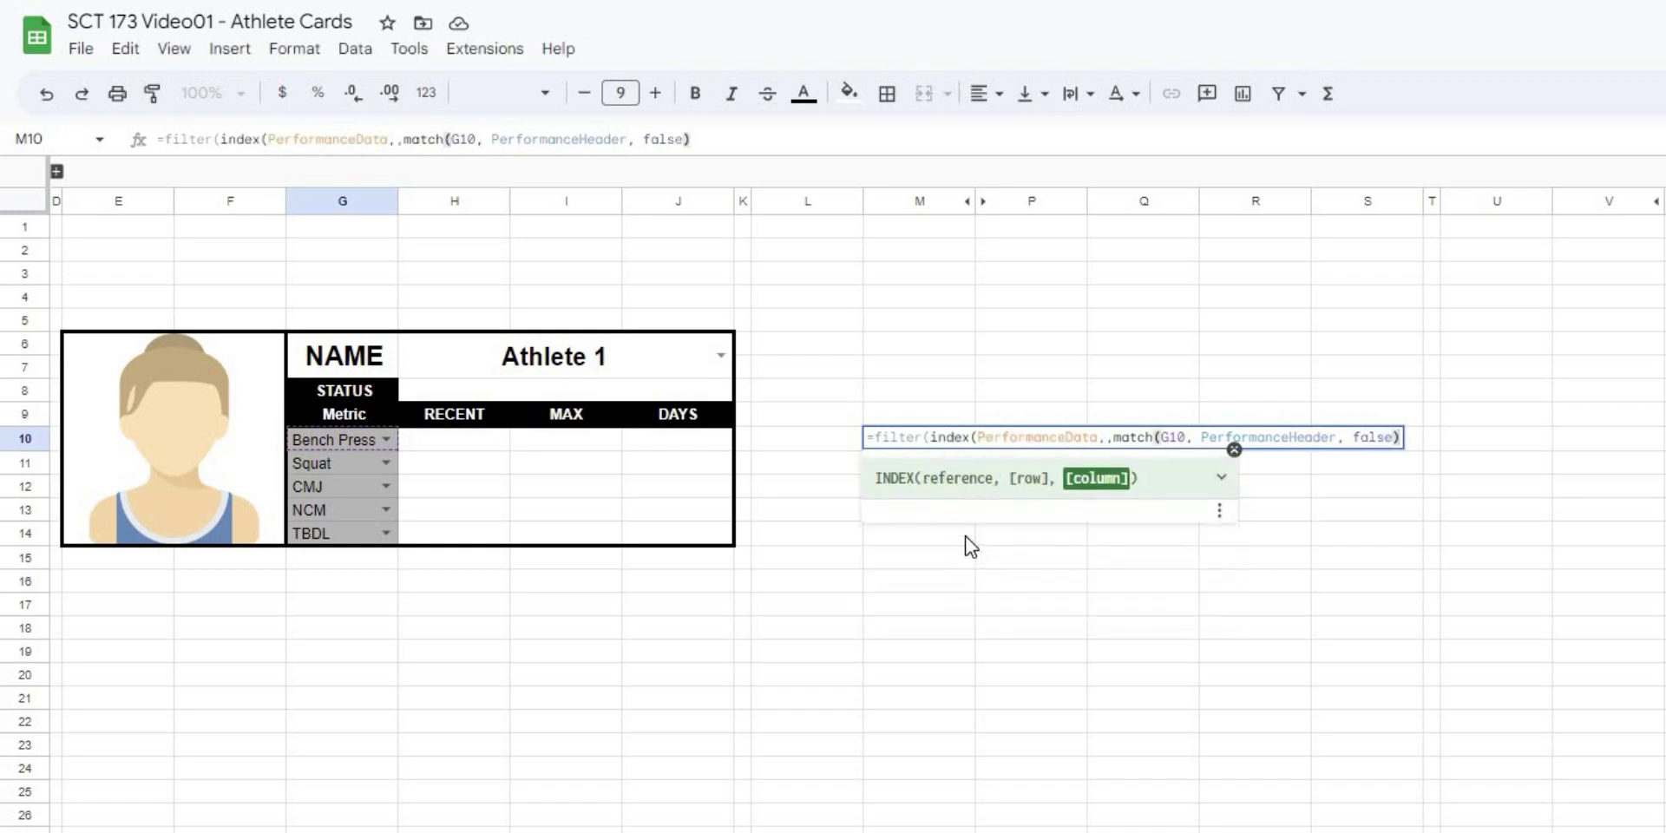
{"action": "type", "text": ")"}
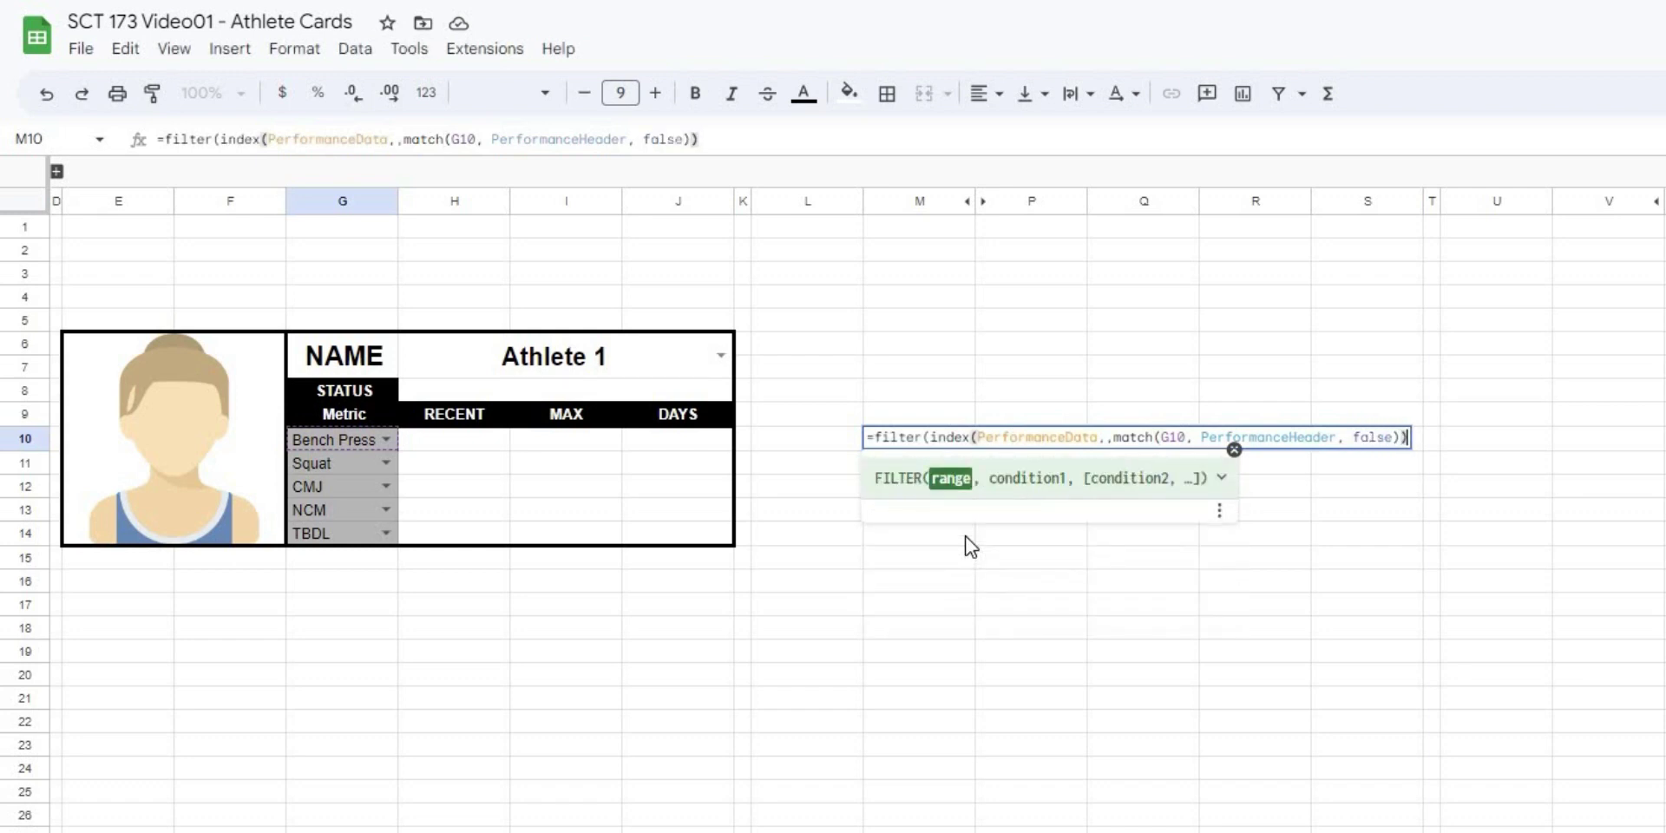
{"action": "type", "text": ","}
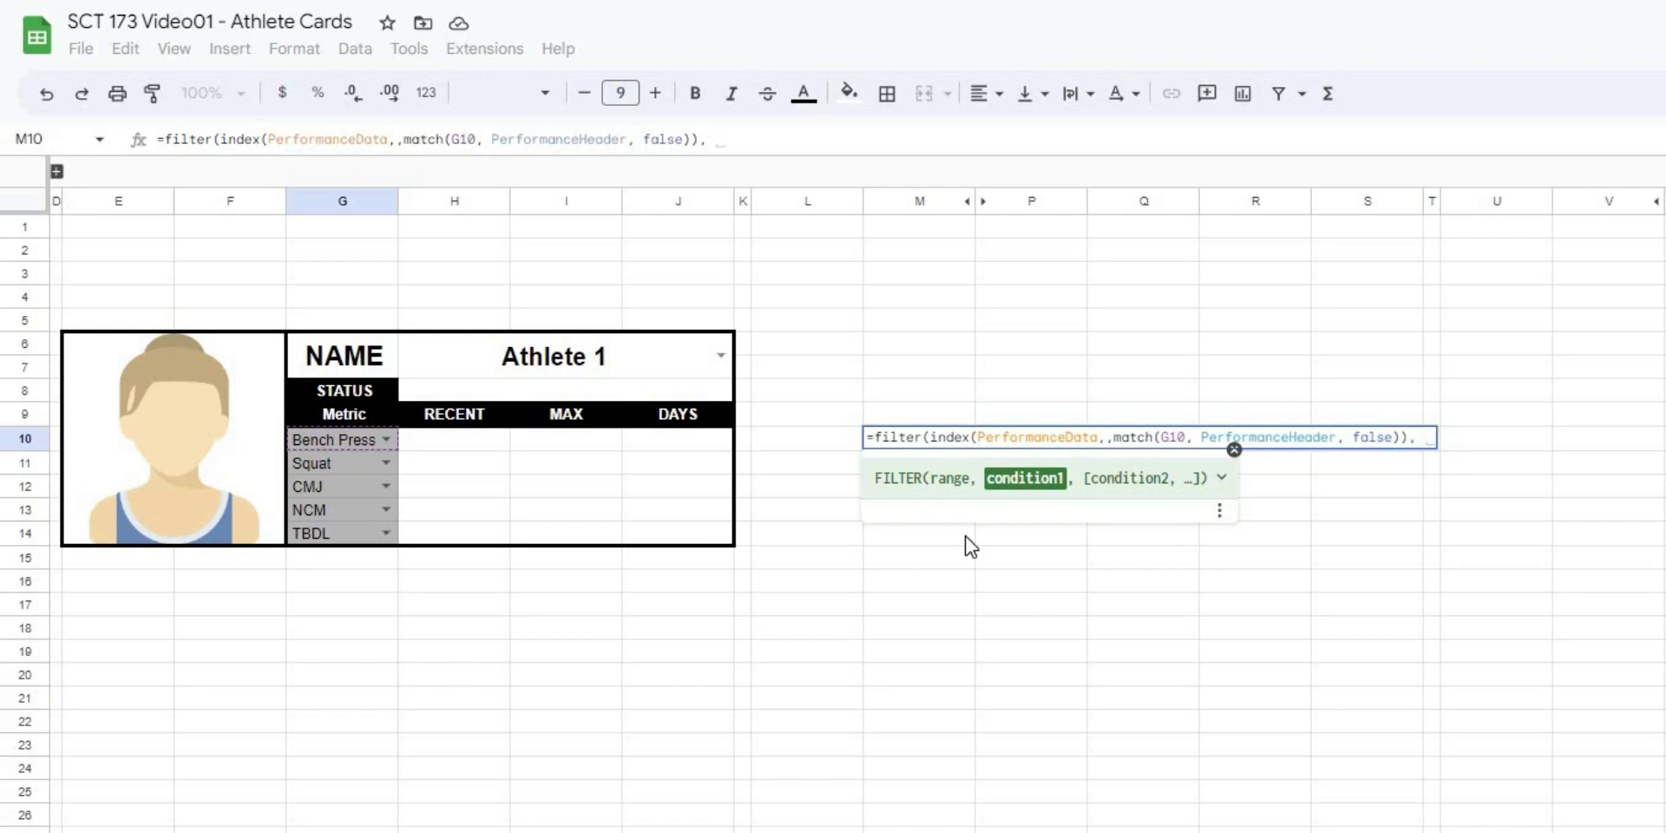
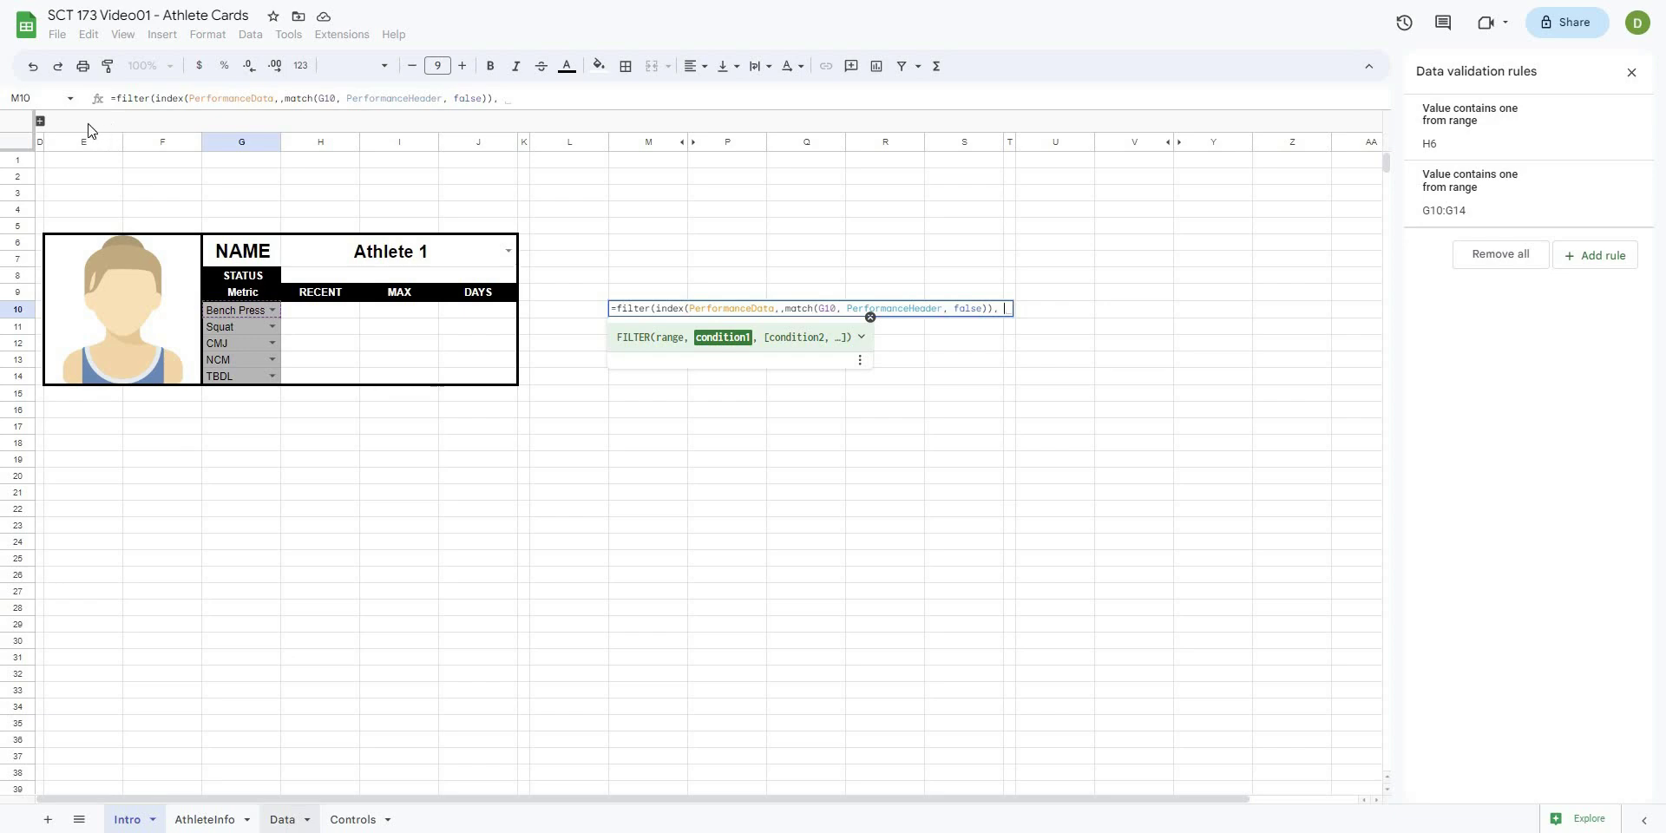
- Add the condition Data!A2:A = to M10's FILTER formula
{"action": "key", "text": "ctrl+shift+Page_Down"}
{"action": "key", "text": "ctrl+shift+Page_Down"}
{"action": "key", "text": "Home"}
{"action": "key", "text": "ctrl+space"}
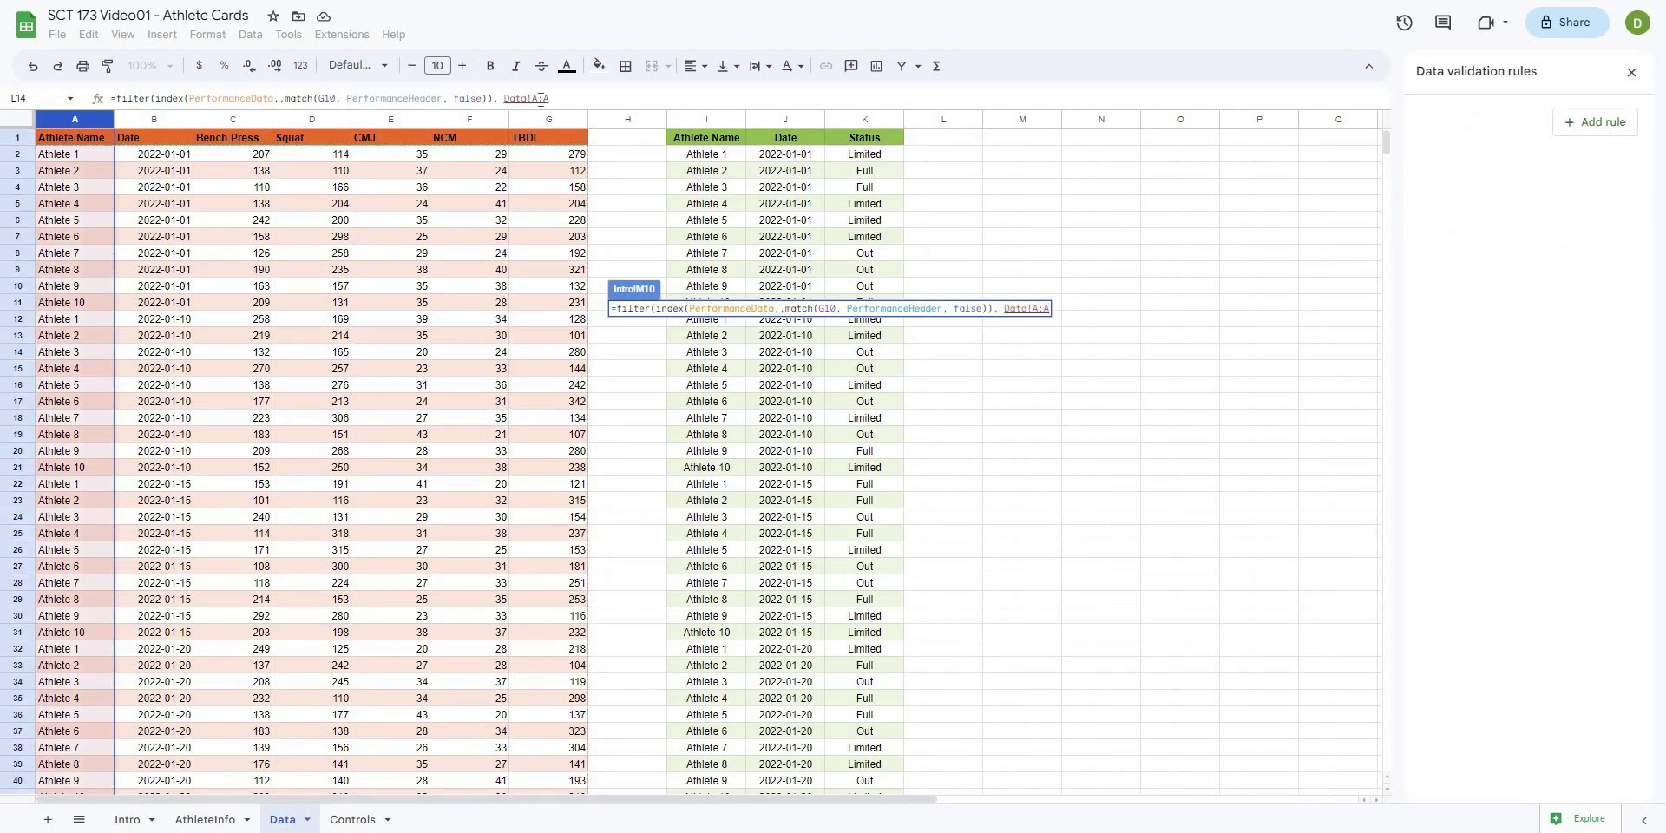
{"action": "left_click", "coordinate": [539, 97]}
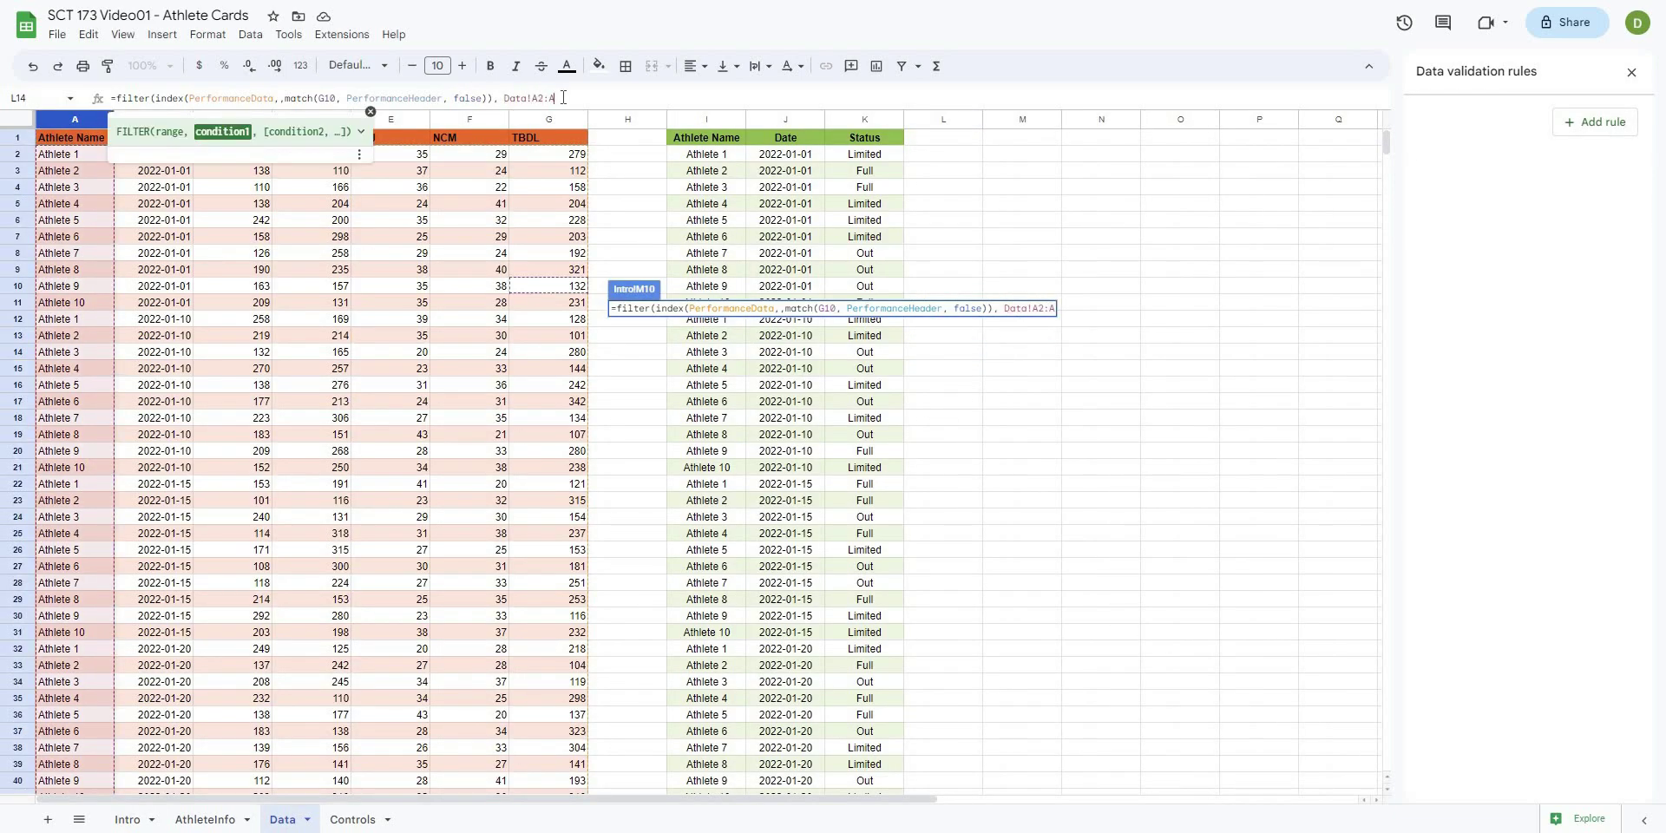
{"action": "type", "text": "2"}
{"action": "key", "text": "End"}
{"action": "type", "text": "="}
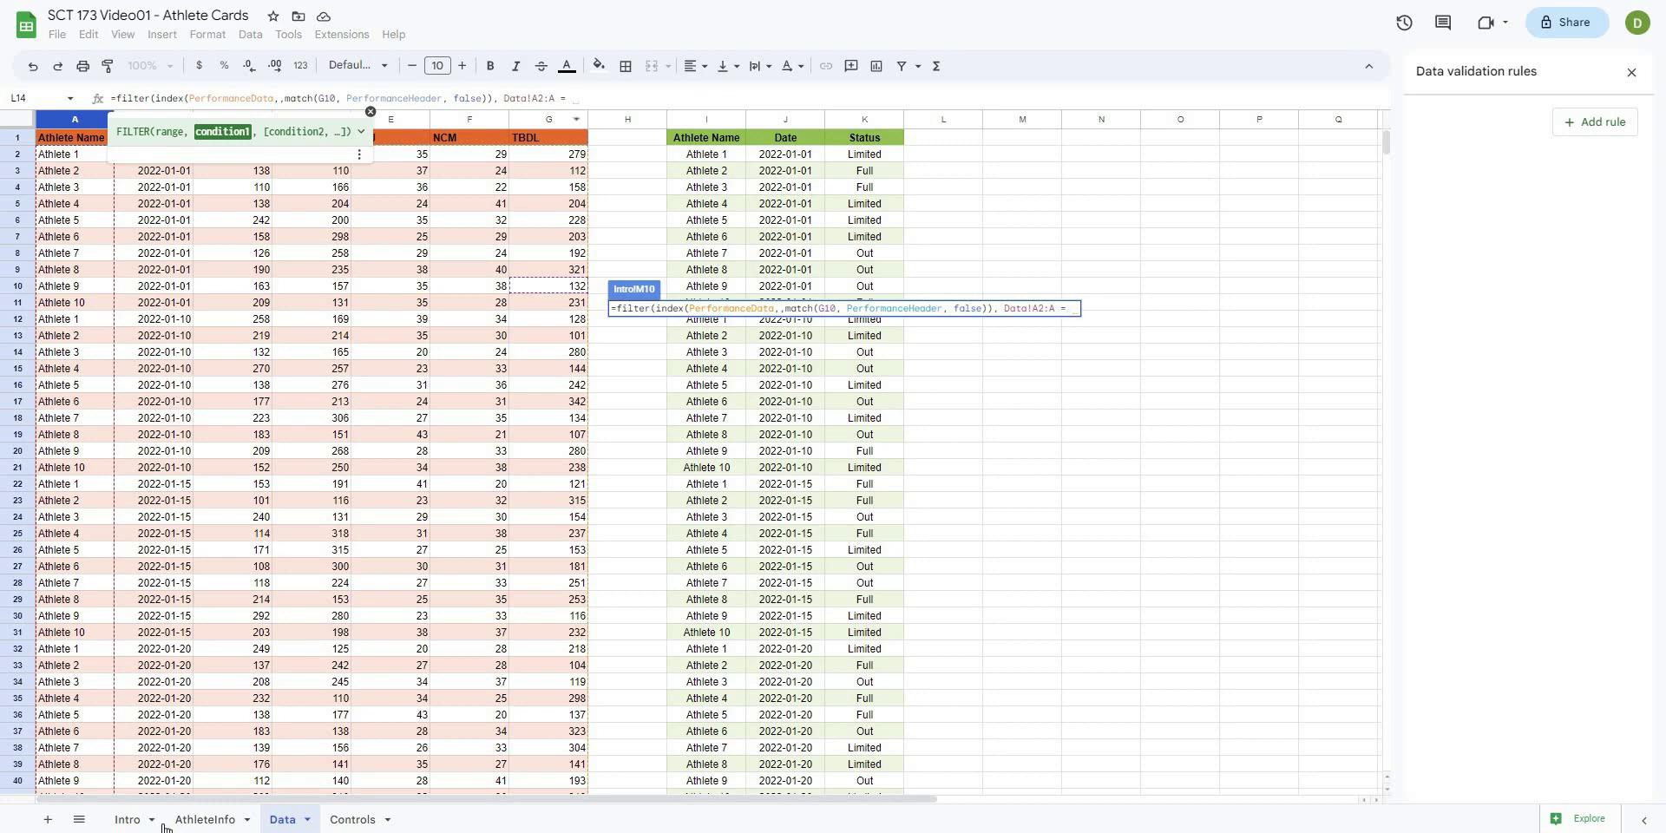
- Compare the names against H6 and close the FILTER, returning Athlete 1's six Bench Press results
{"action": "left_click", "coordinate": [128, 819]}
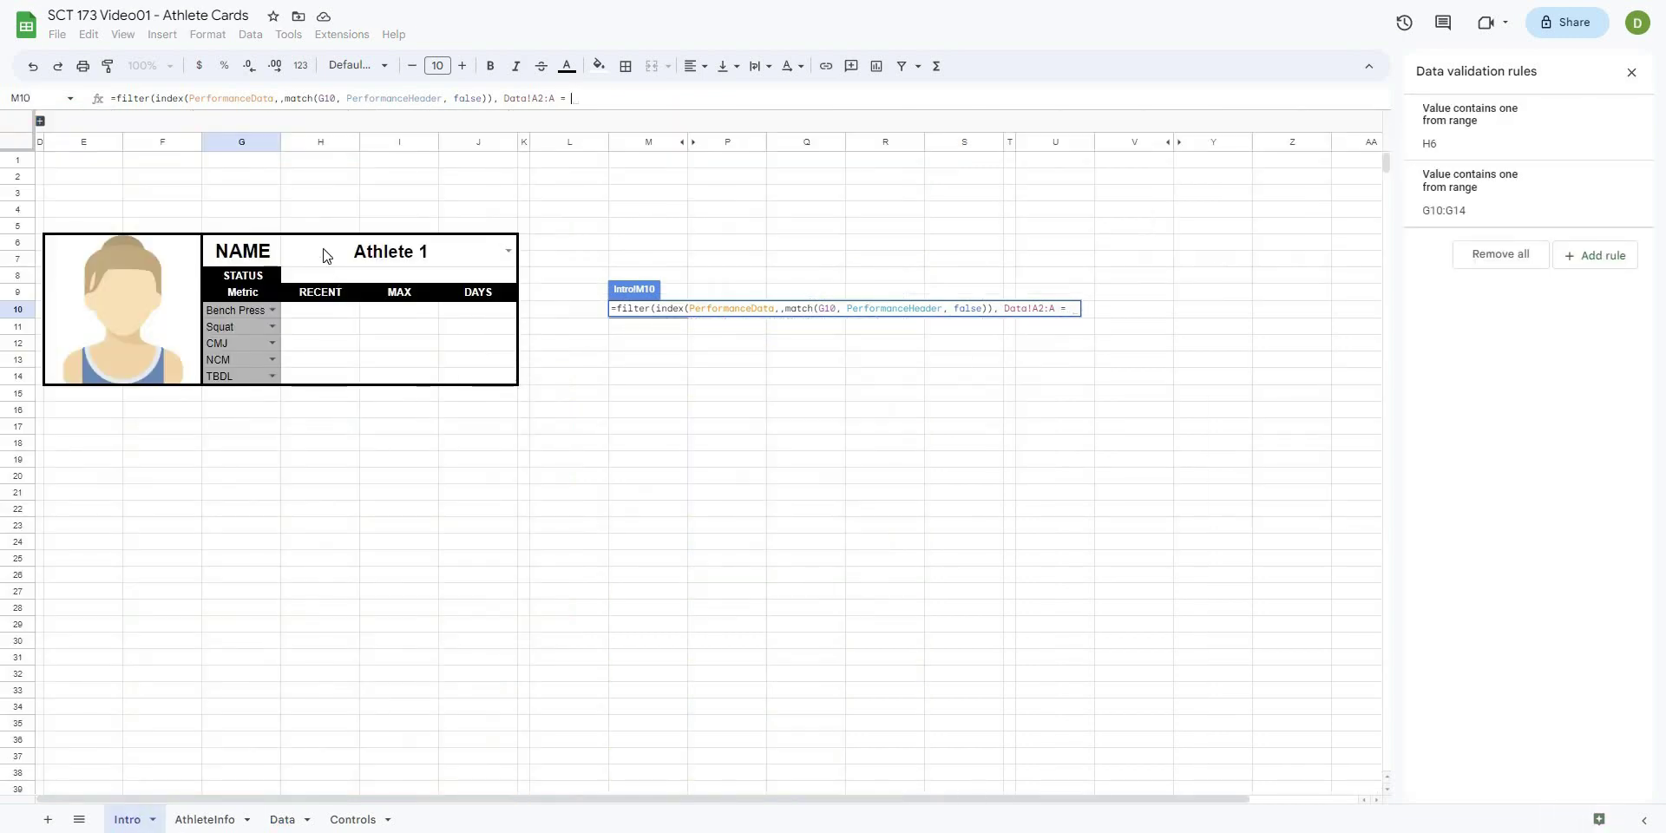
{"action": "left_click", "coordinate": [323, 255]}
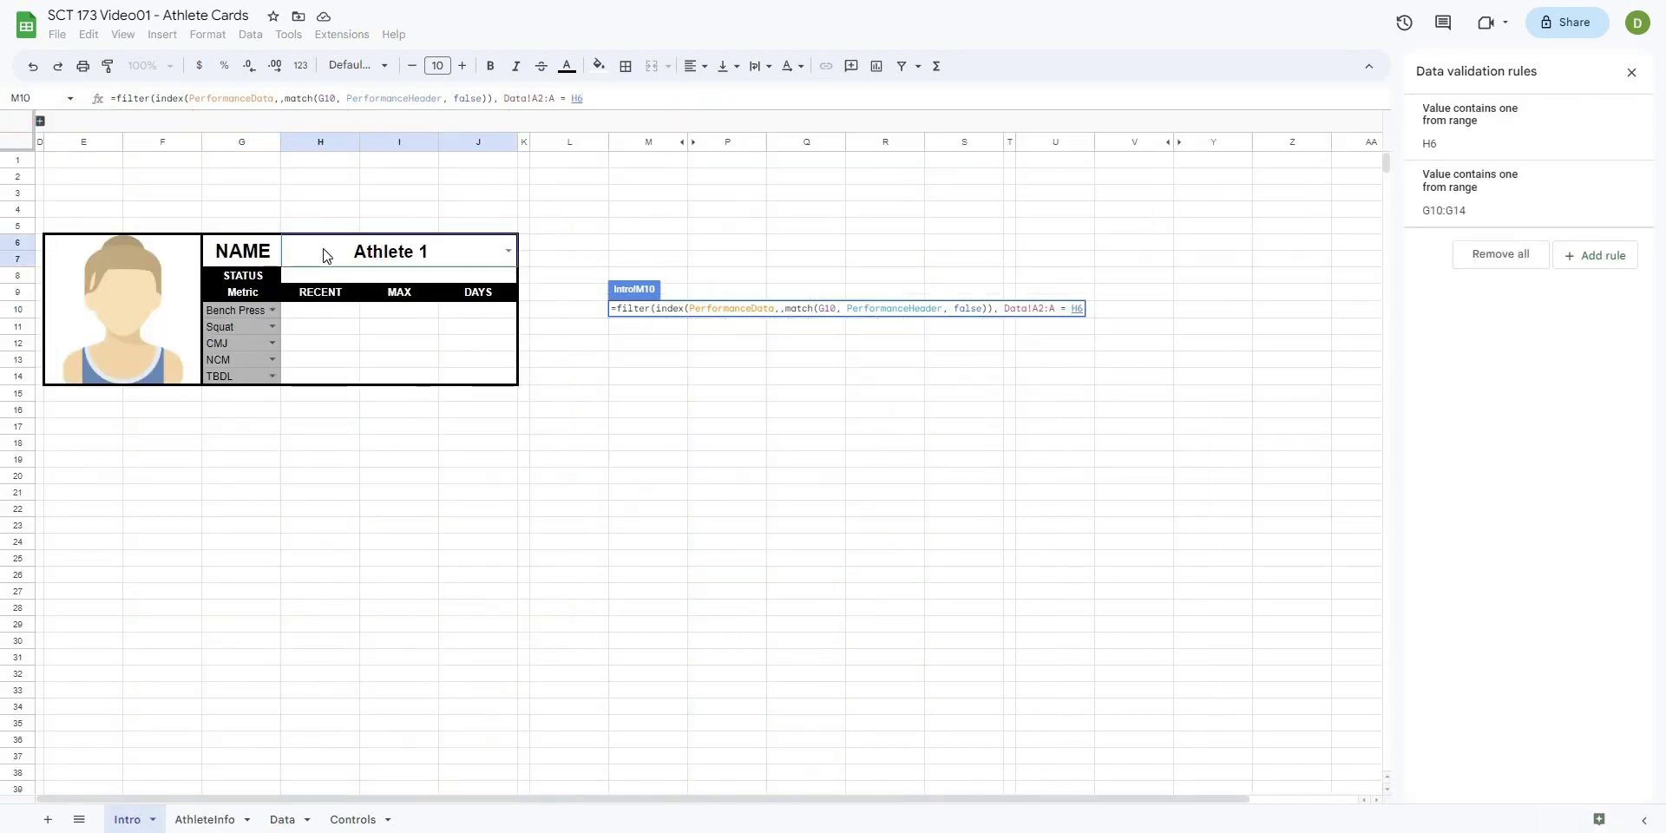
{"action": "type", "text": ")"}
{"action": "key", "text": "Return"}
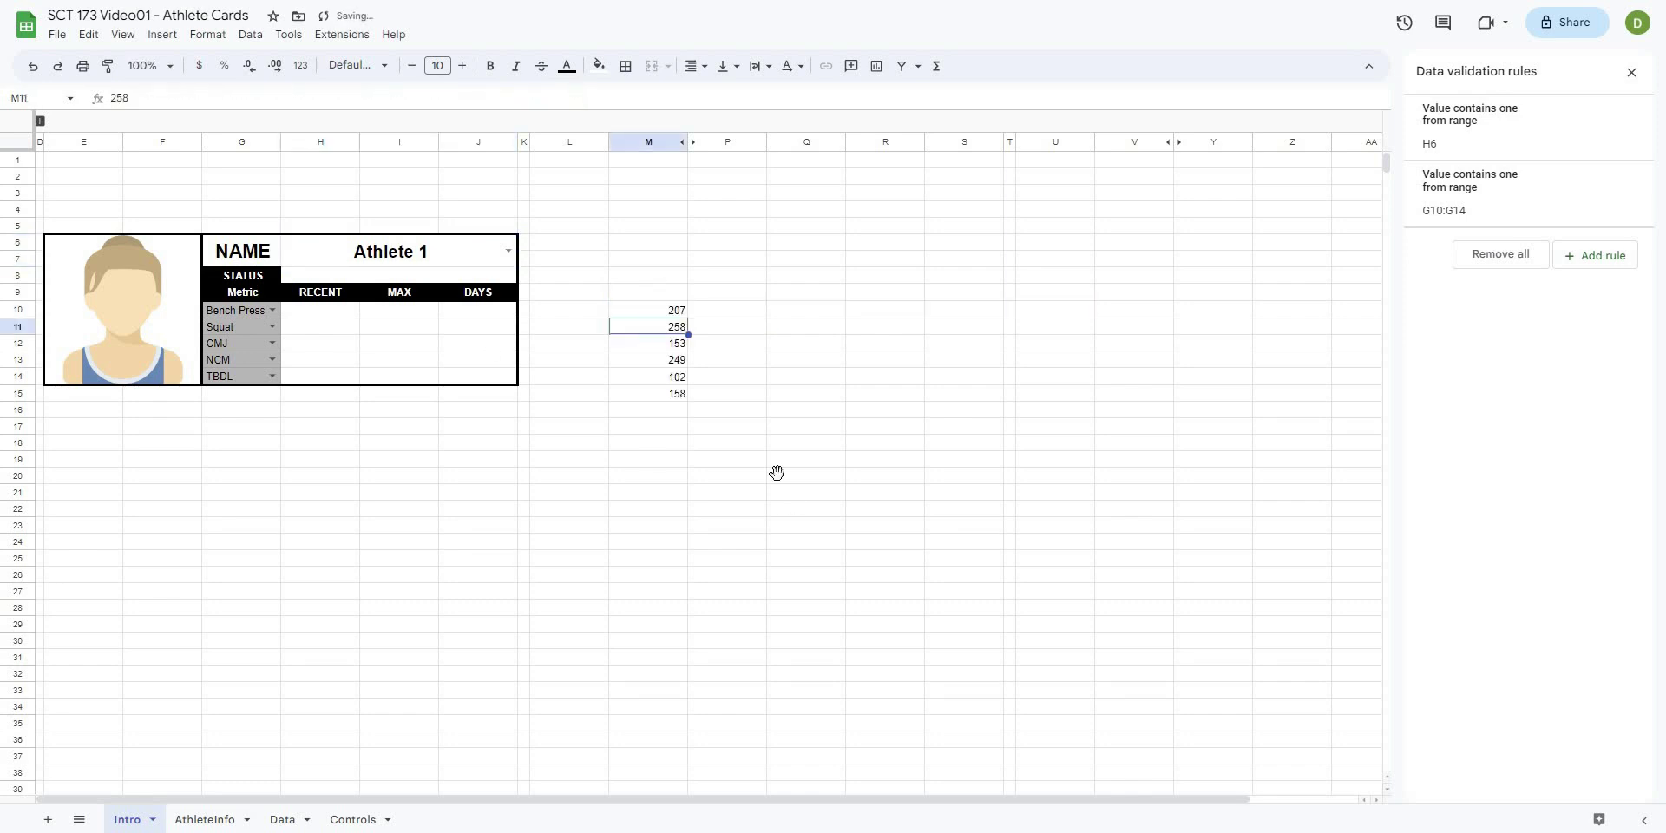
{"action": "left_click", "coordinate": [812, 491]}
{"action": "left_click_drag", "start_coordinate": [653, 310], "coordinate": [669, 396]}
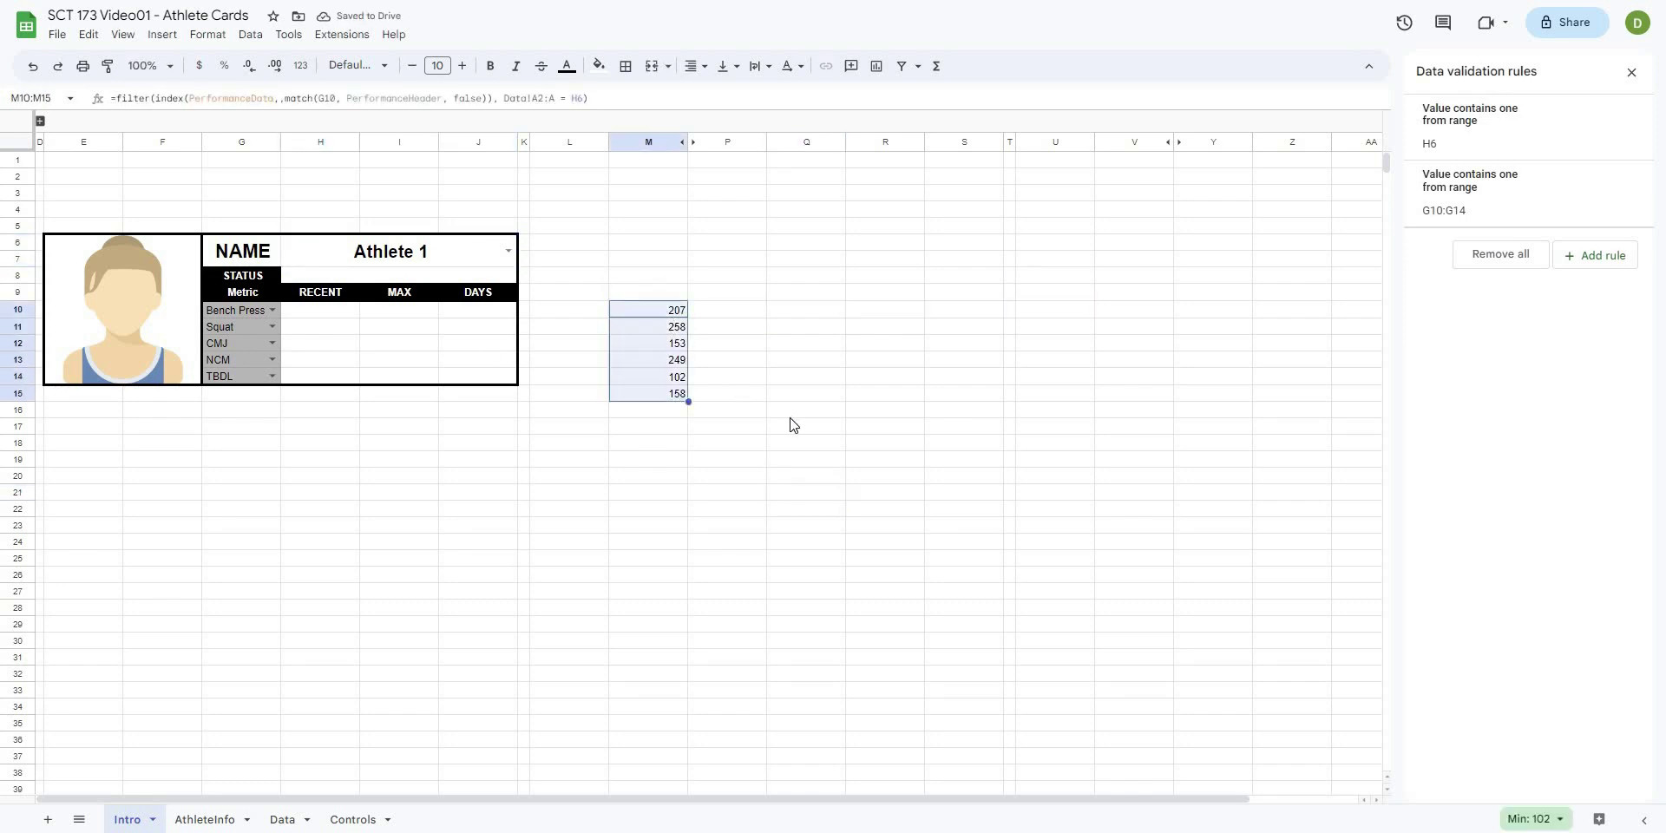
{"action": "left_click", "coordinate": [788, 416]}
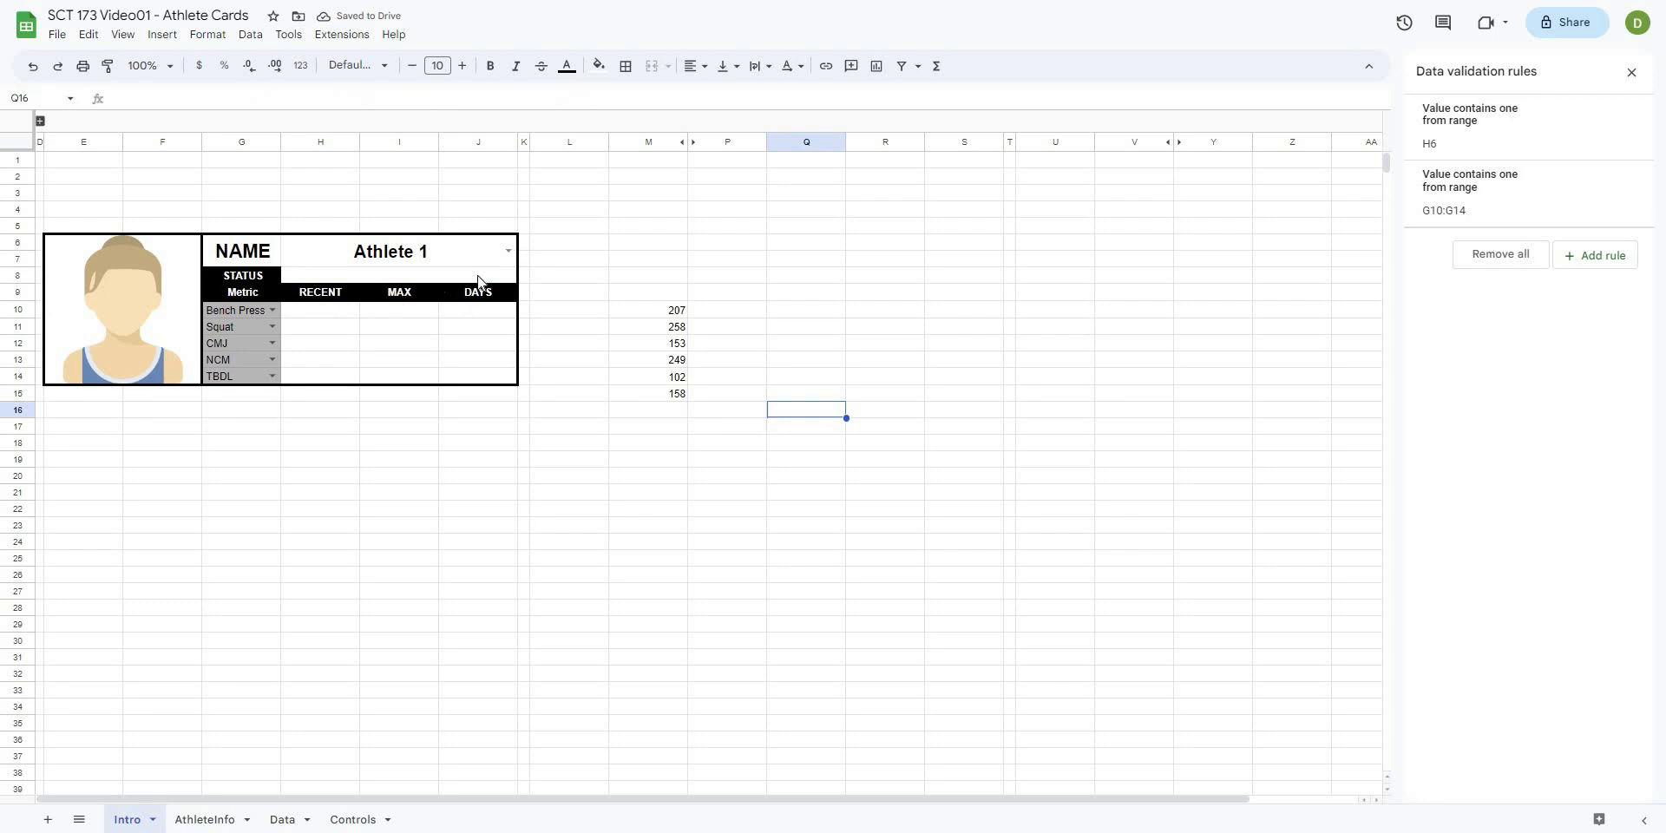
{"action": "left_click", "coordinate": [270, 310]}
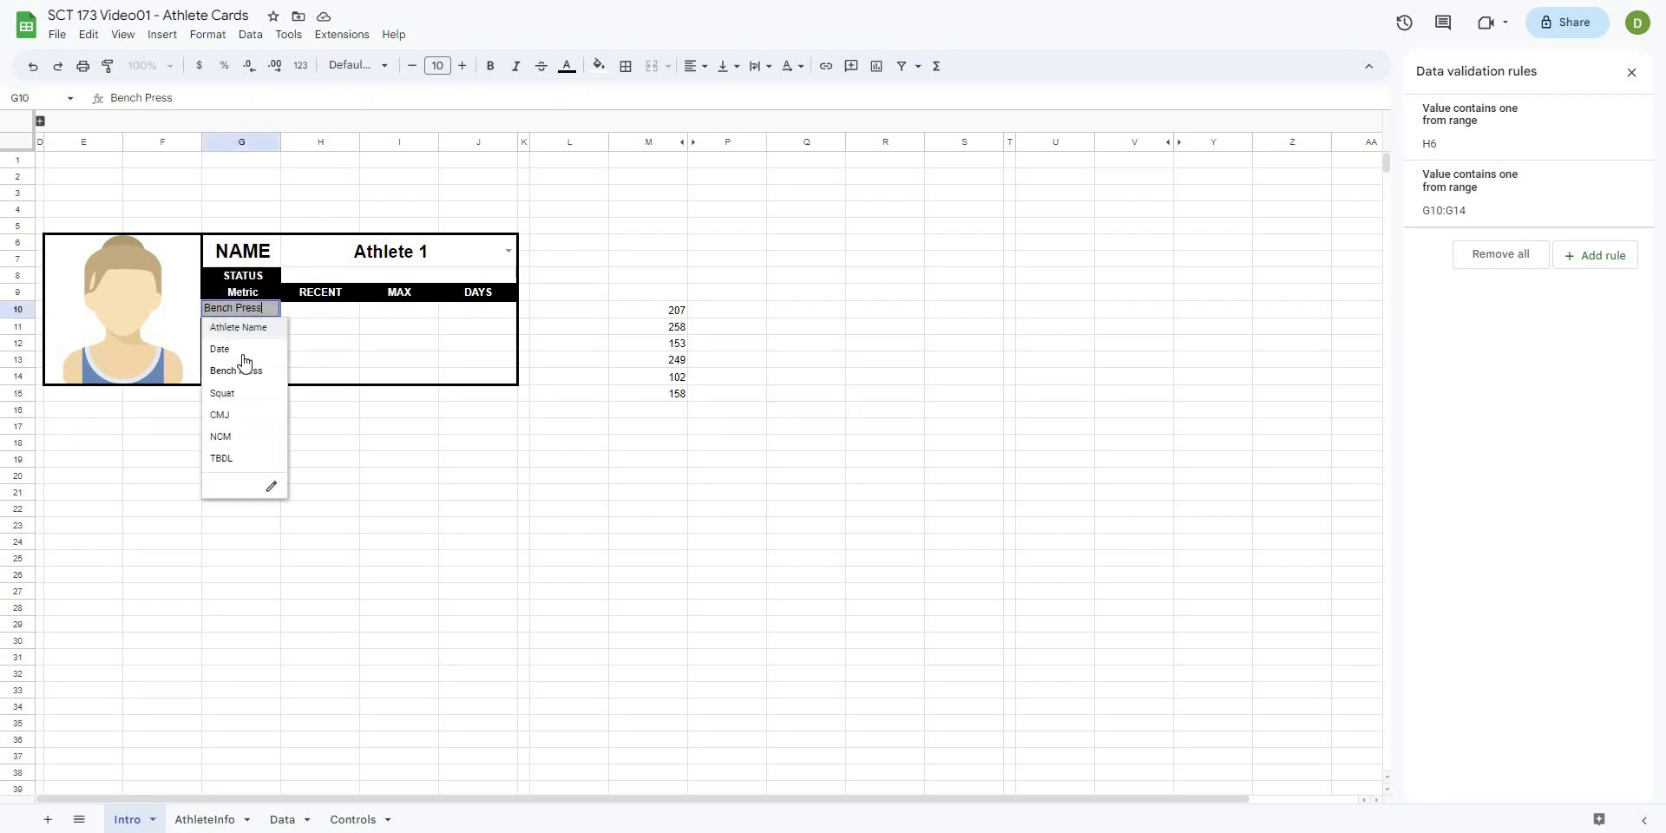
{"action": "left_click", "coordinate": [233, 389]}
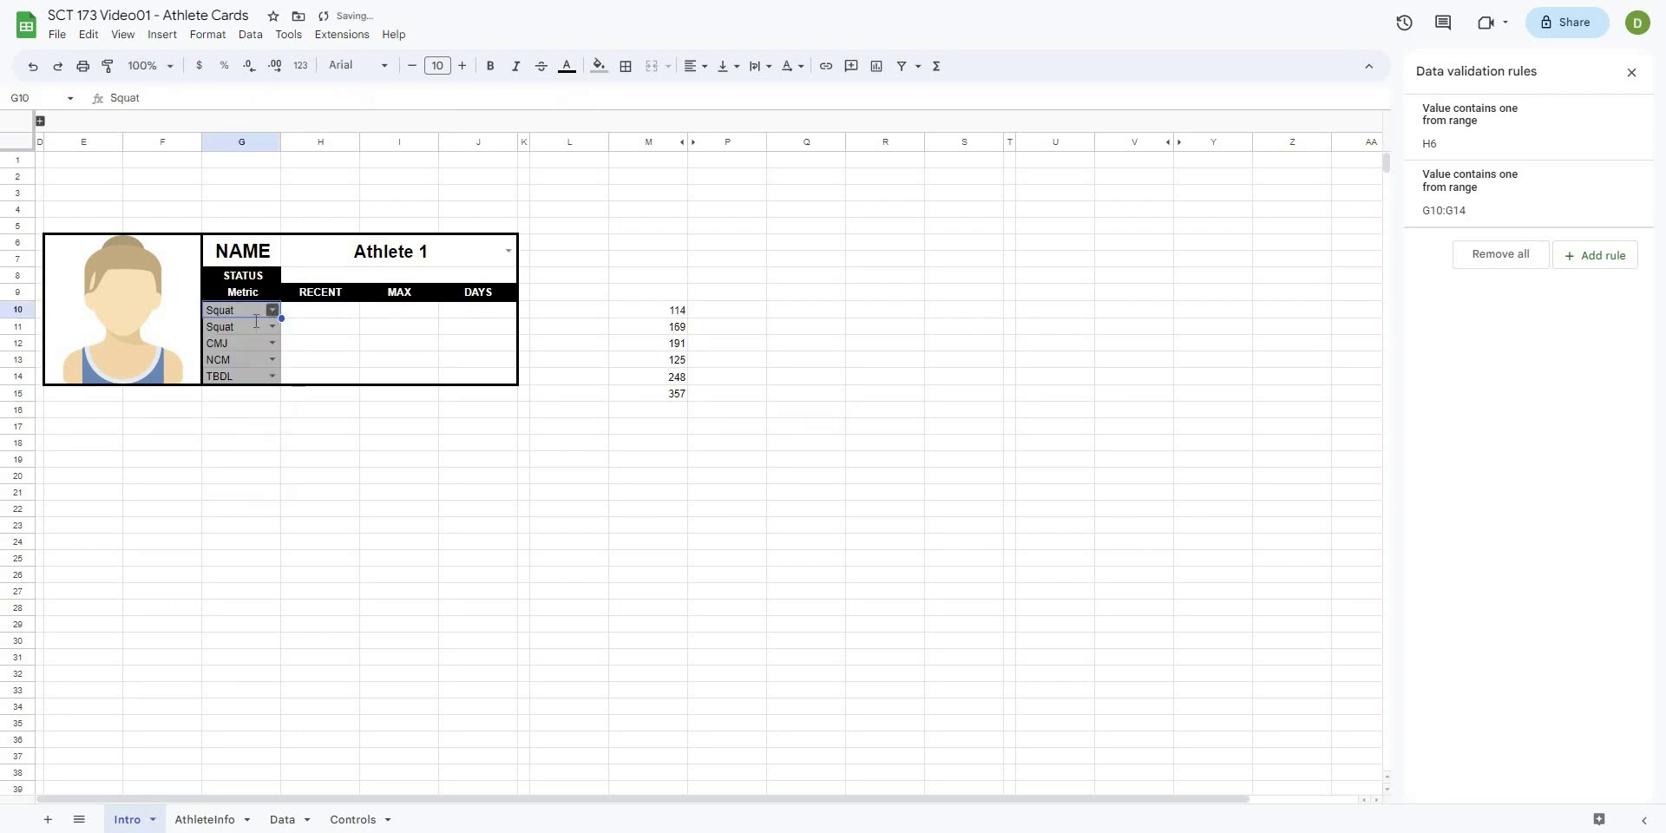
{"action": "left_click", "coordinate": [270, 310]}
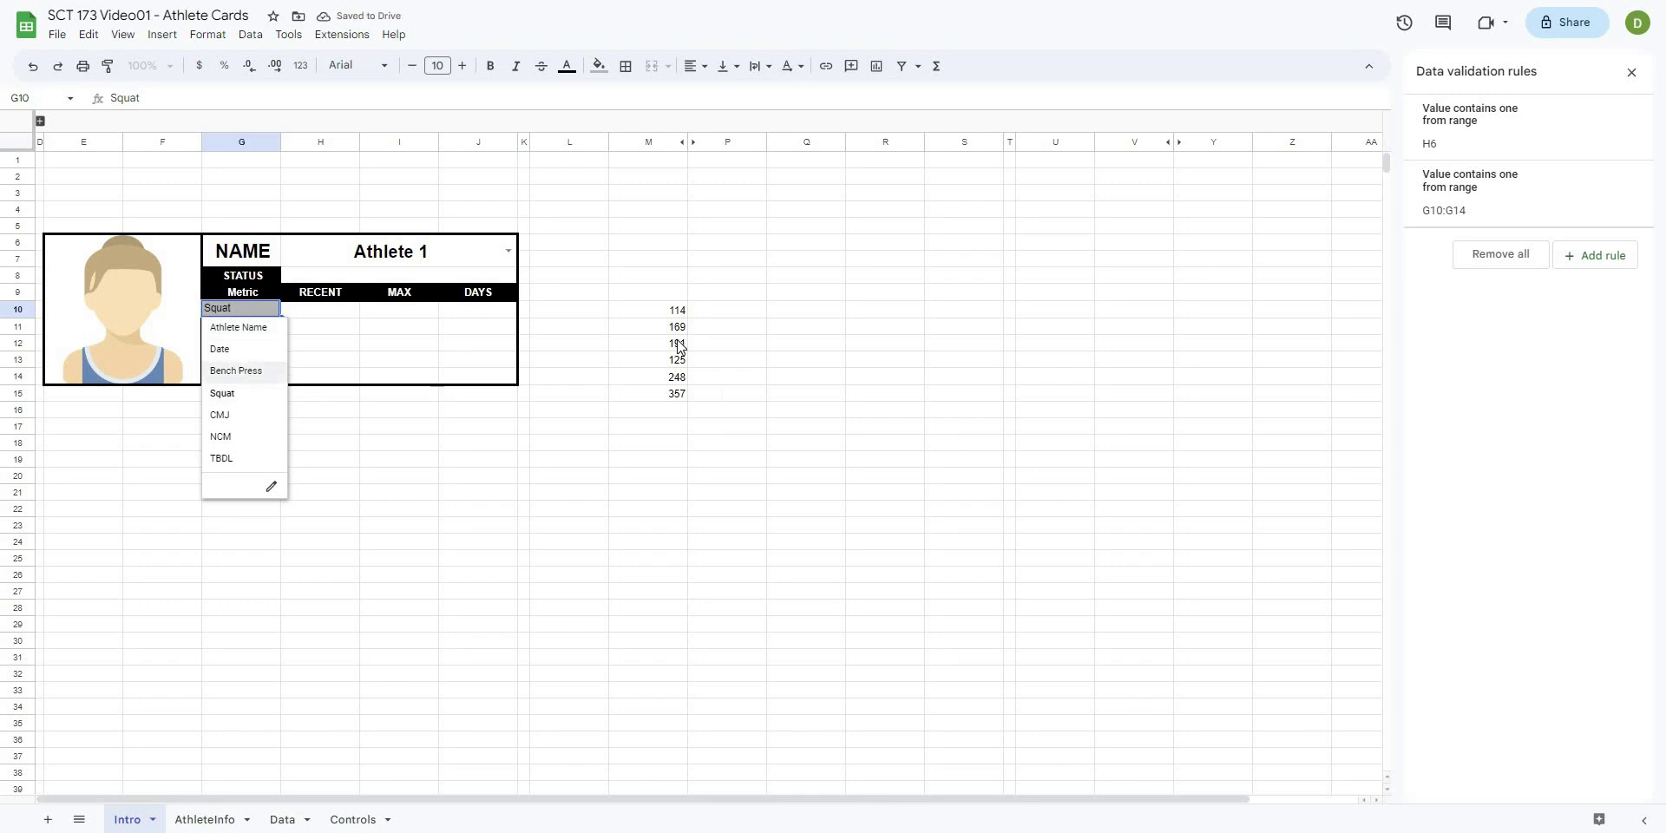
{"action": "left_click", "coordinate": [237, 371]}
{"action": "left_click", "coordinate": [638, 308]}
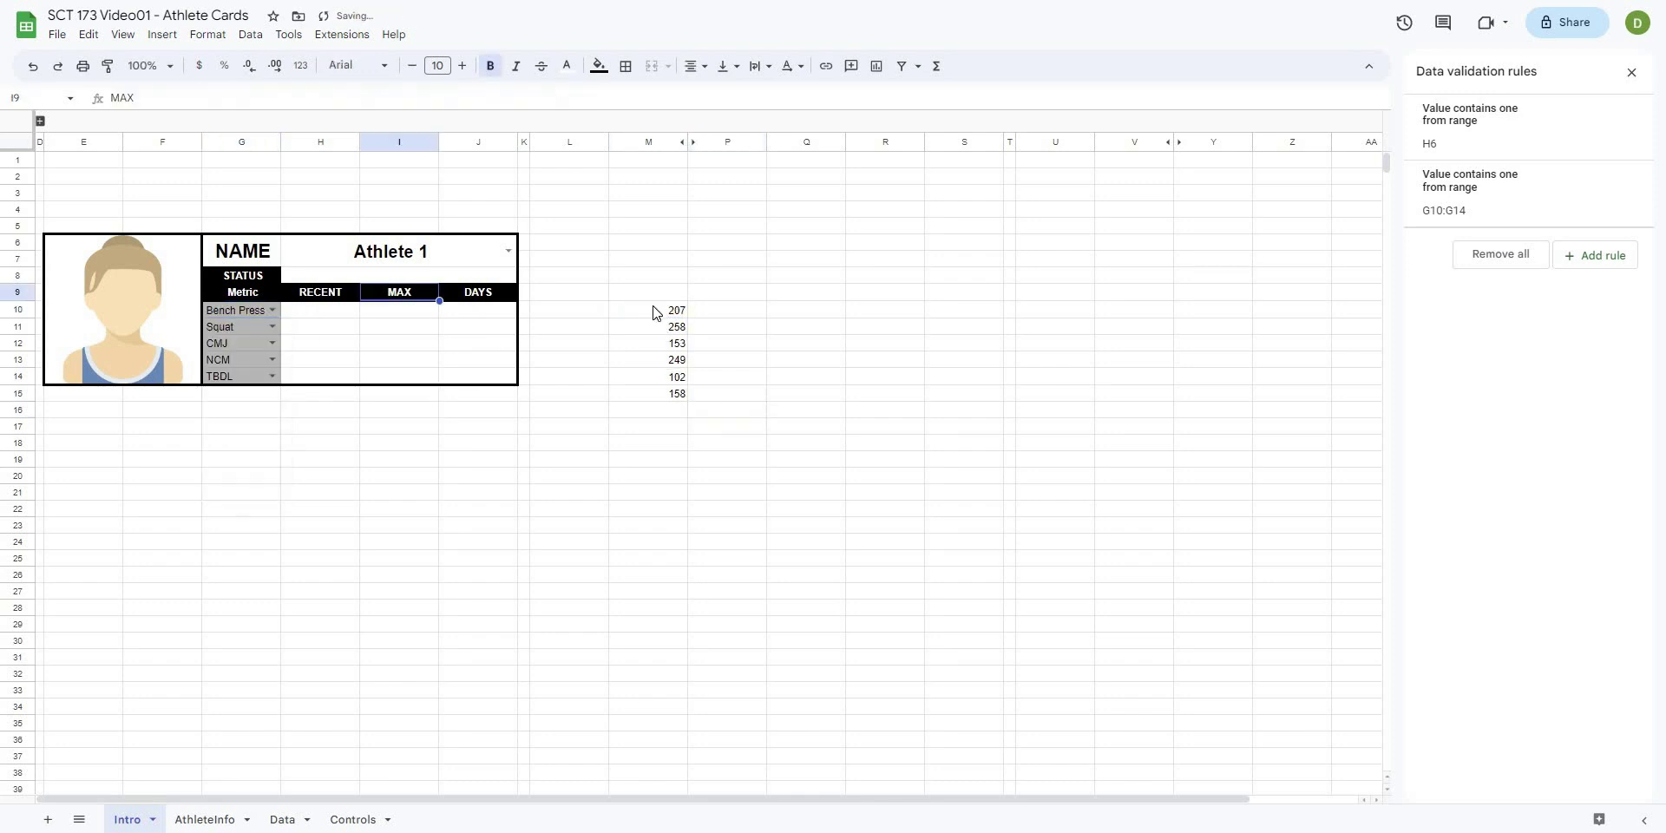
{"action": "left_click", "coordinate": [162, 101]}
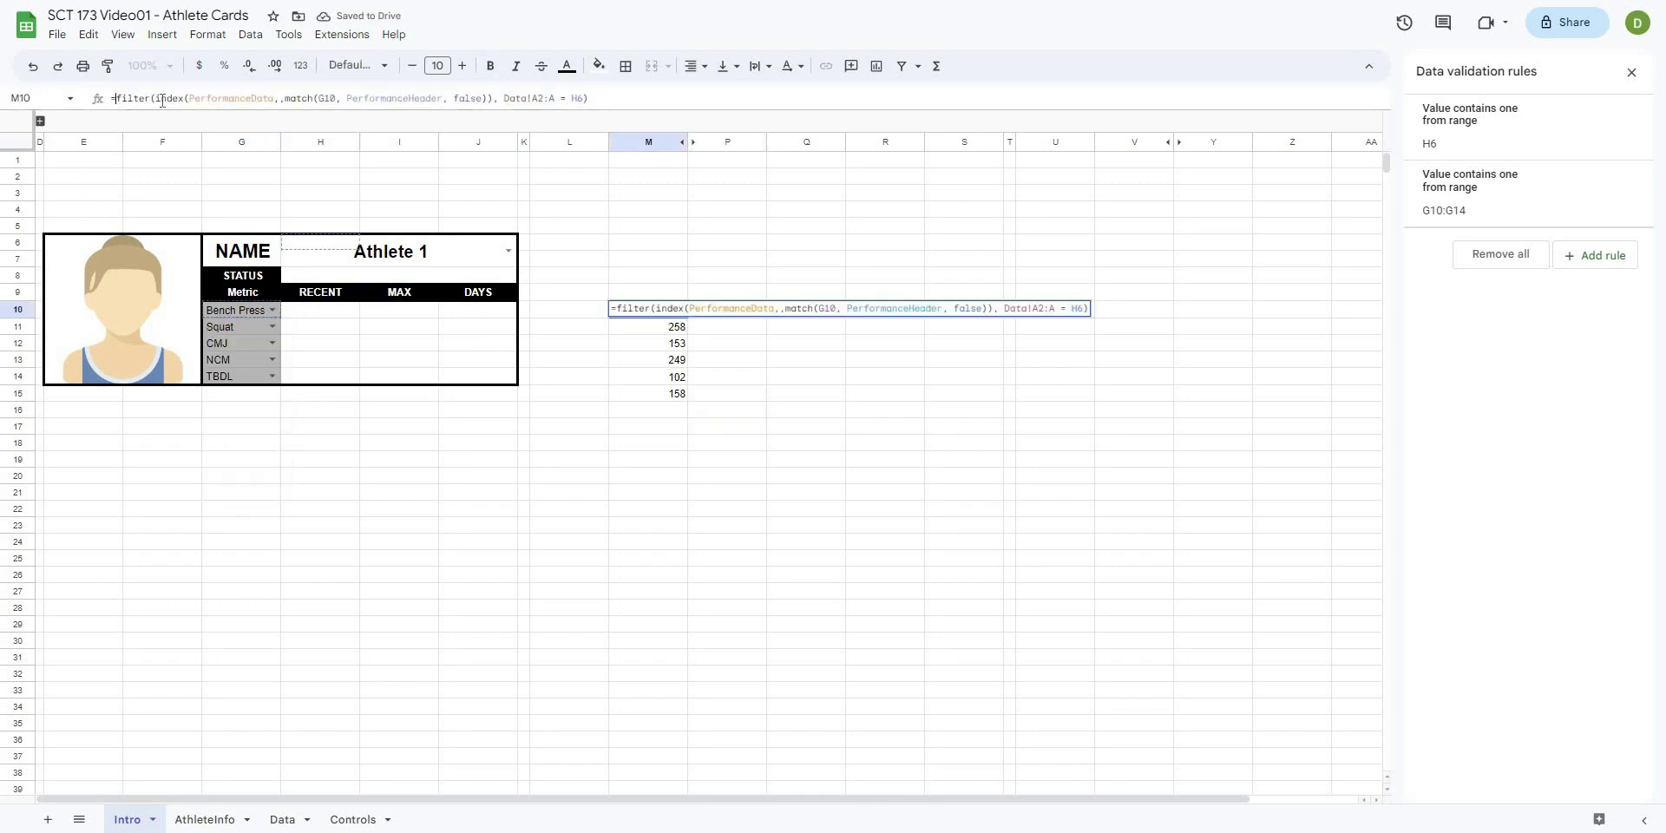
- Wrap M10's FILTER formula in MAX so it returns 258
{"action": "key", "text": "Home"}
{"action": "key", "text": "Right"}
{"action": "type", "text": "max("}
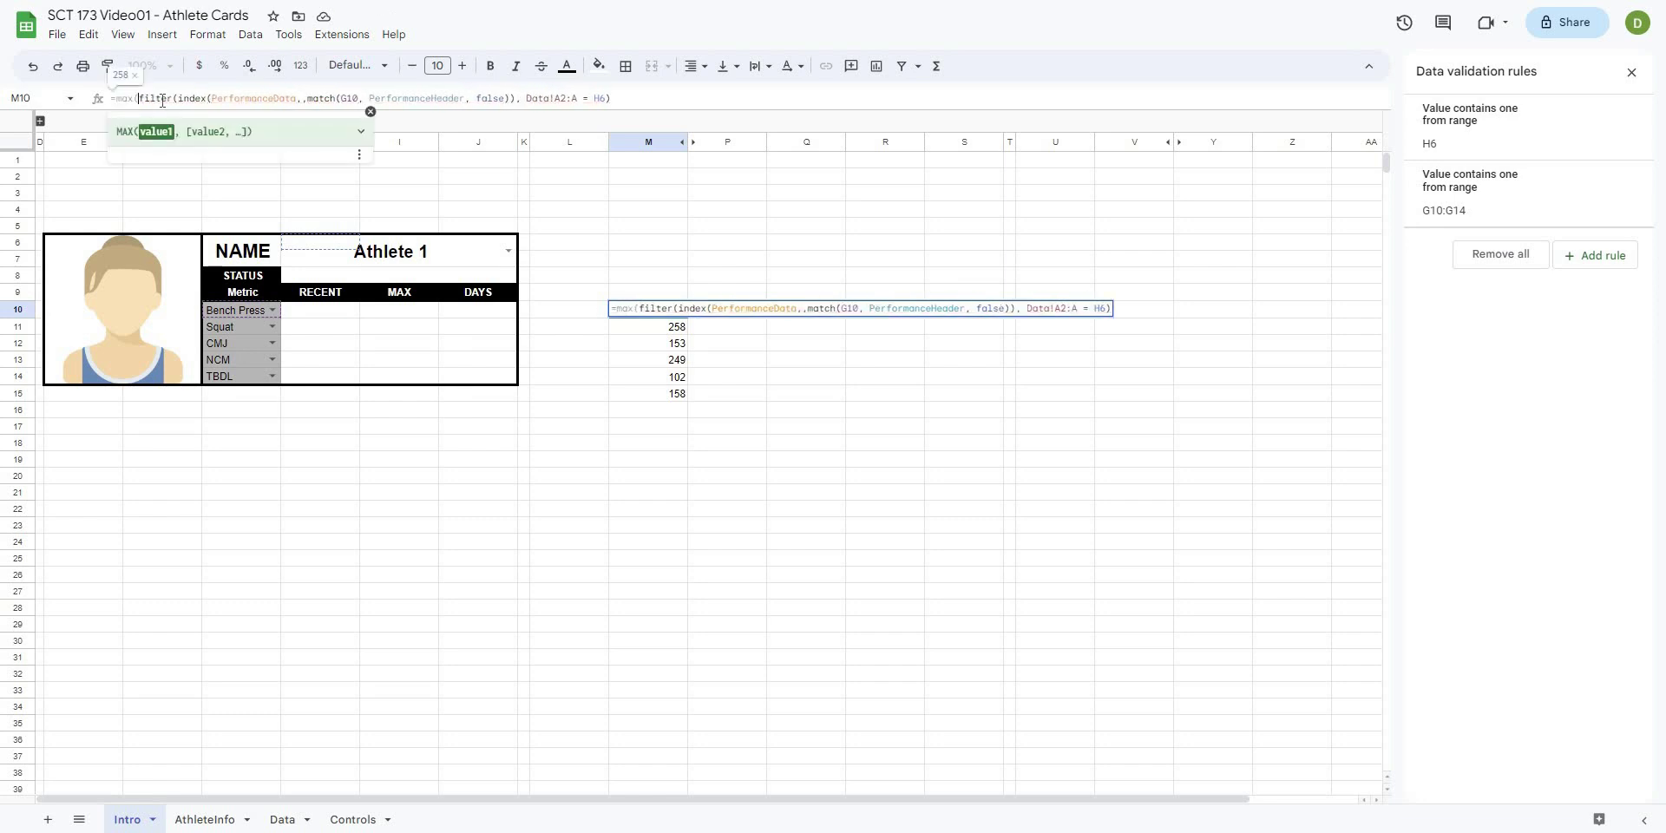
{"action": "key", "text": "End"}
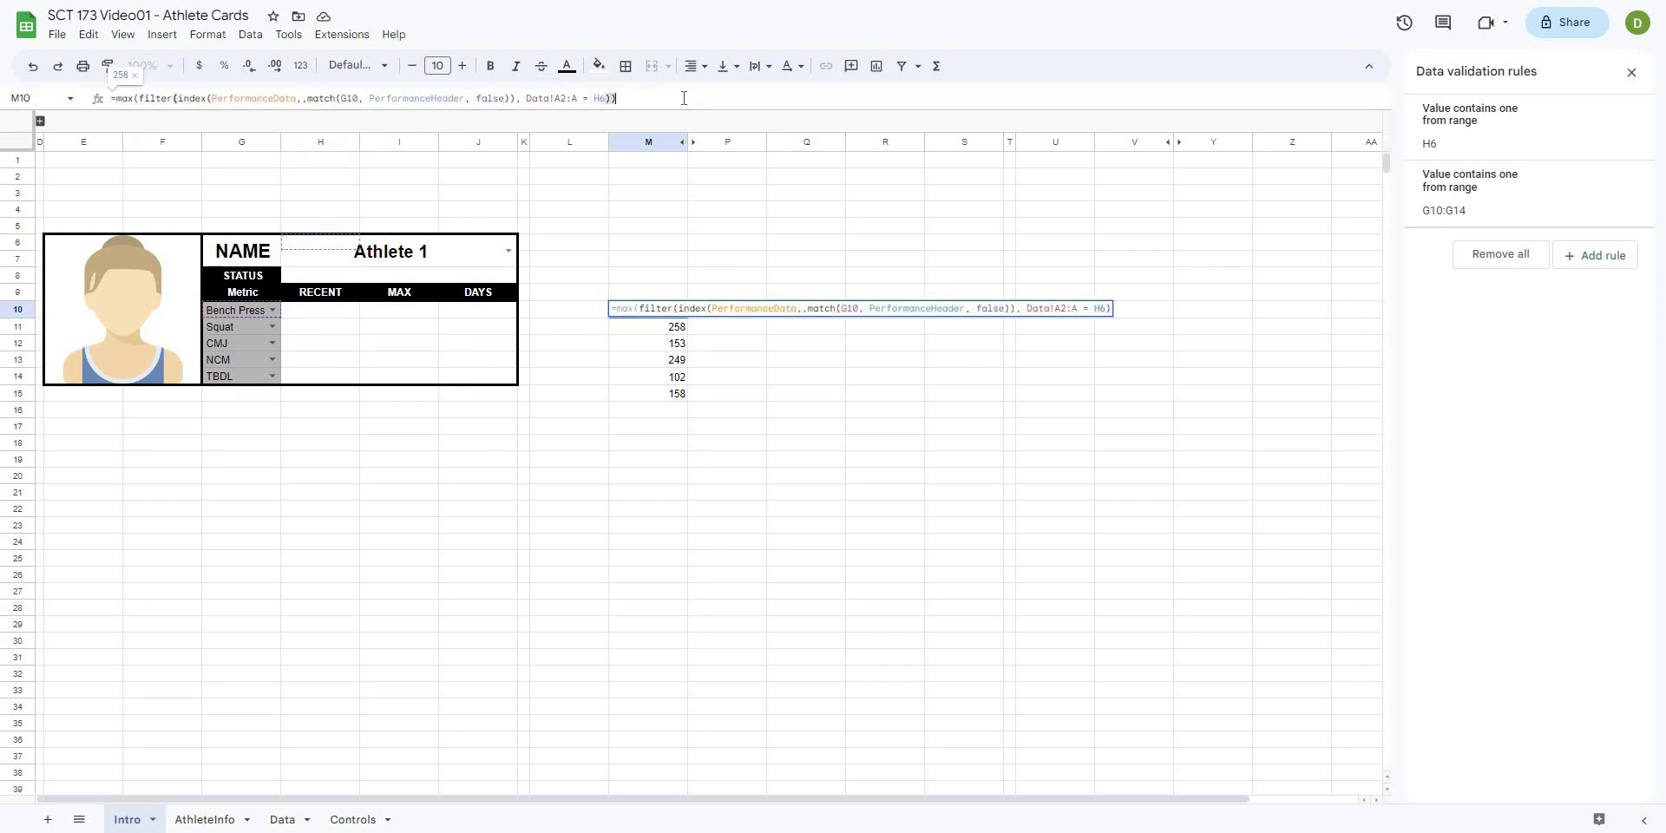
{"action": "type", "text": ")"}
{"action": "key", "text": "Return"}
{"action": "left_click", "coordinate": [729, 326]}
- Copy M10's MAX formula into the Bench Press MAX cell I10
{"action": "left_click", "coordinate": [649, 309]}
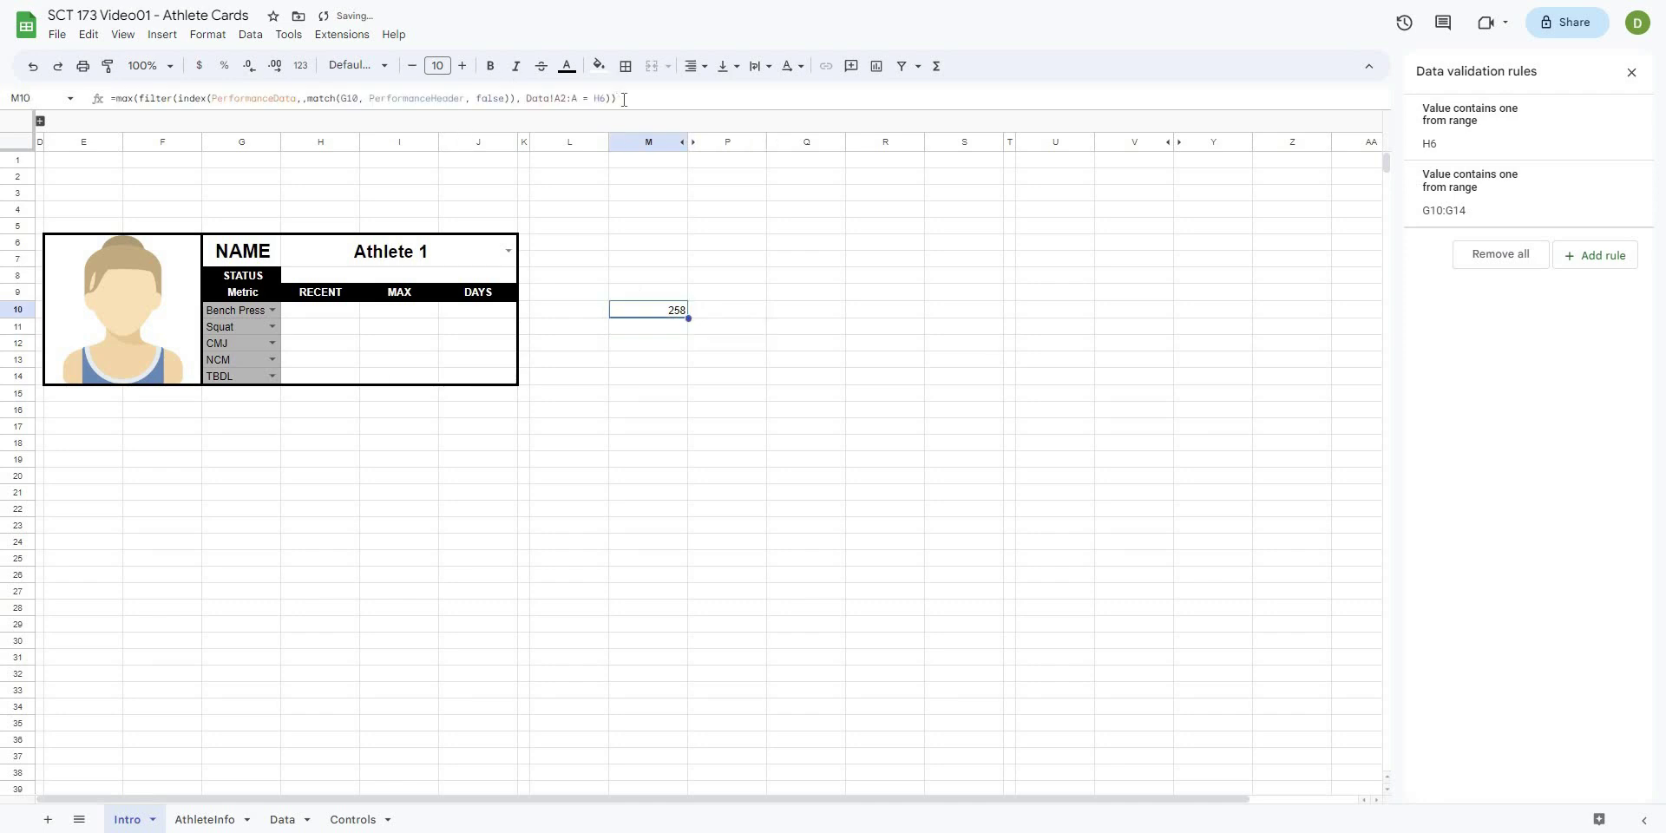
{"action": "left_click_drag", "start_coordinate": [615, 98], "coordinate": [107, 95]}
{"action": "key", "text": "ctrl+c"}
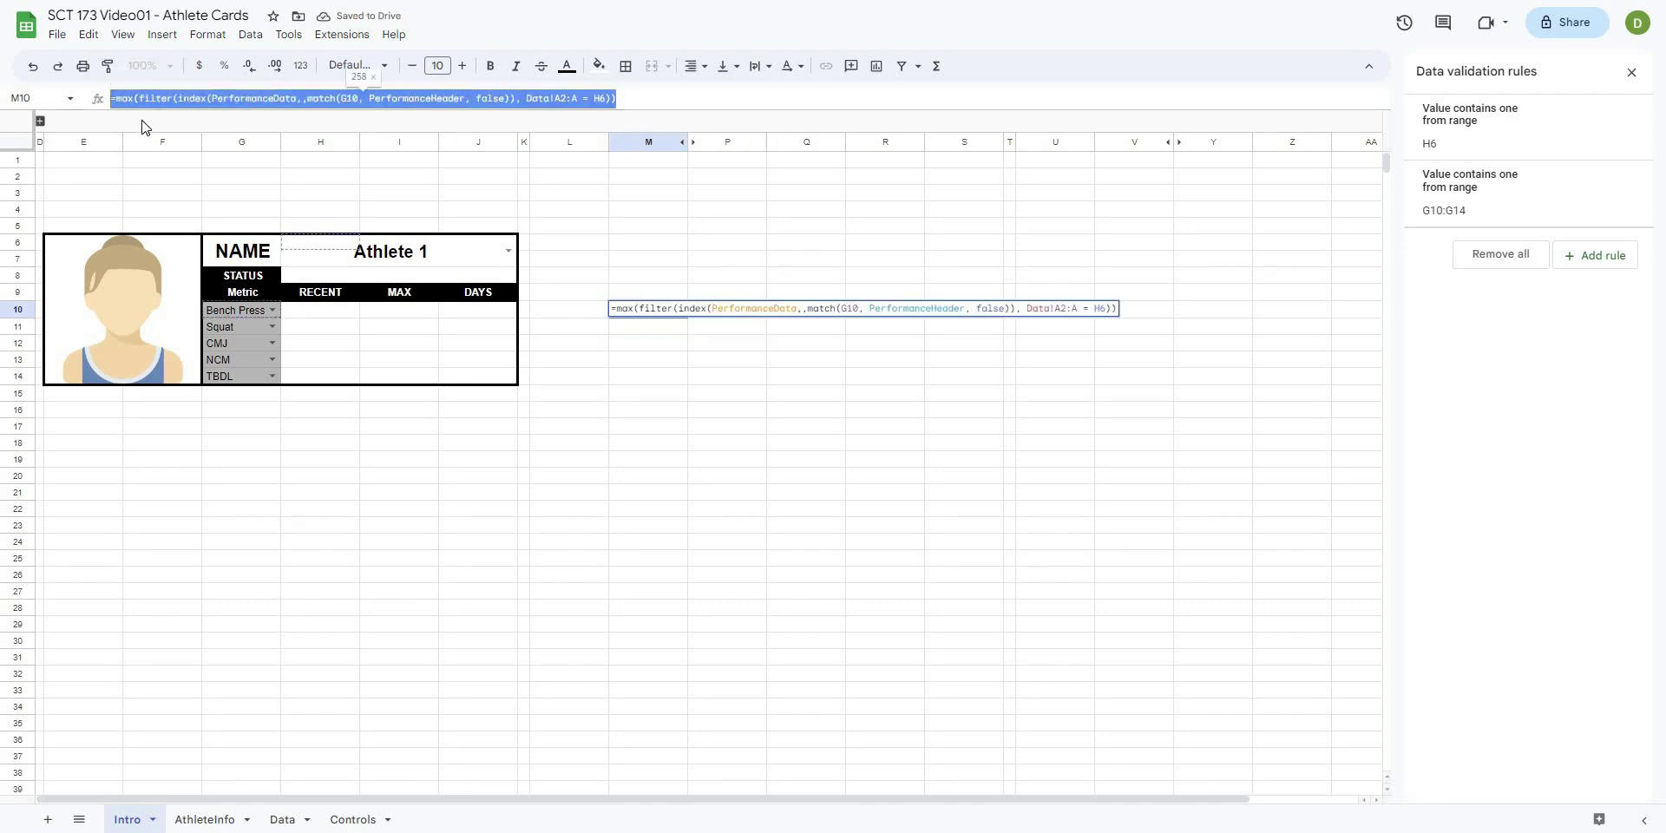
{"action": "left_click", "coordinate": [373, 314]}
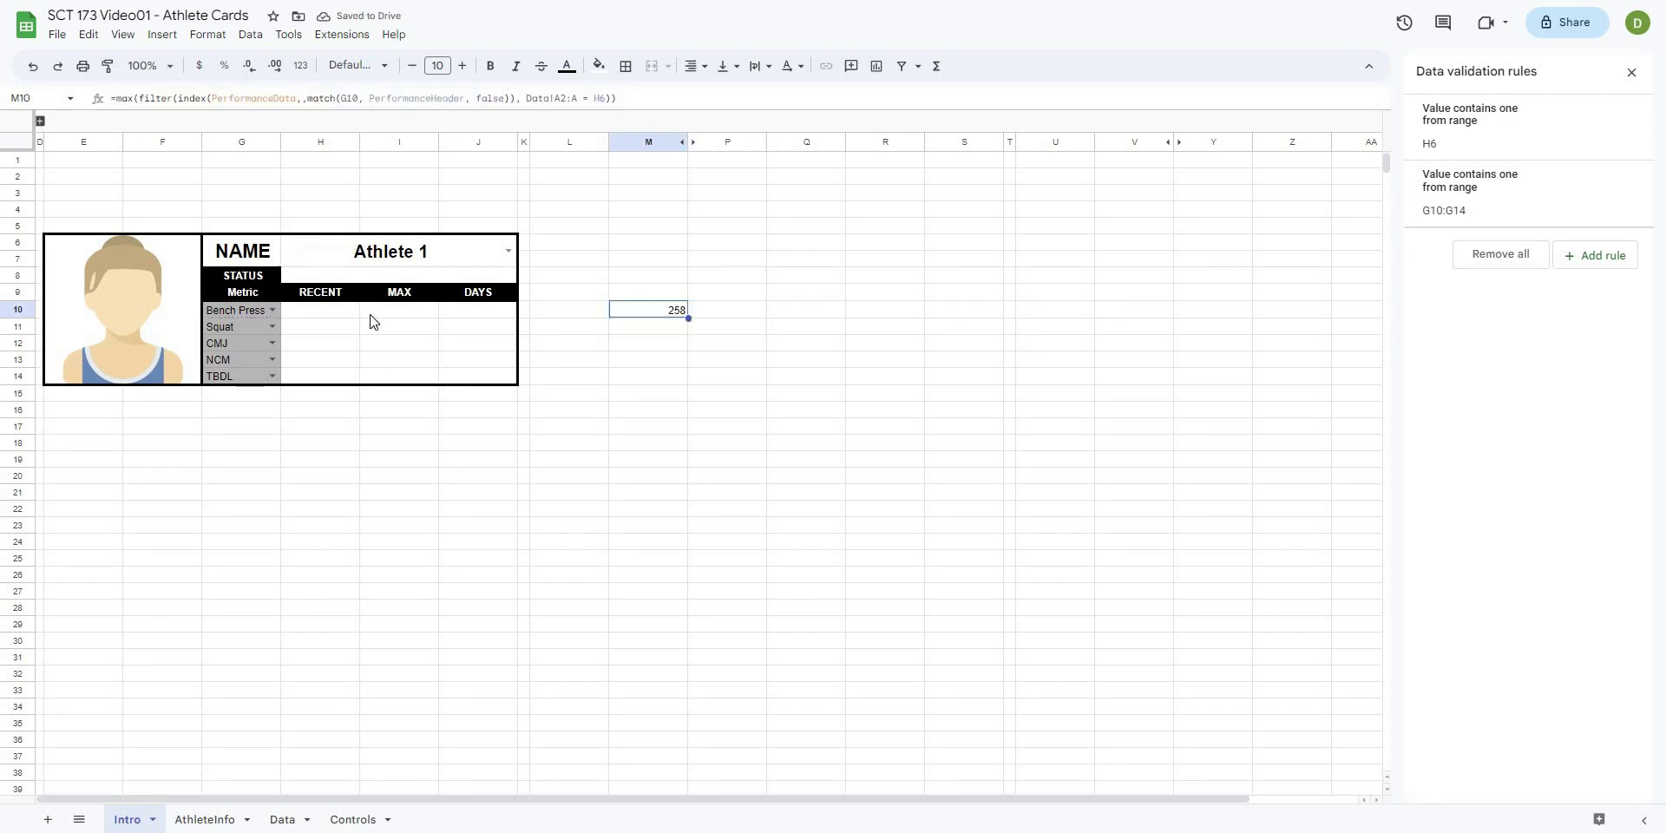
{"action": "left_click", "coordinate": [332, 96]}
{"action": "key", "text": "ctrl+v"}
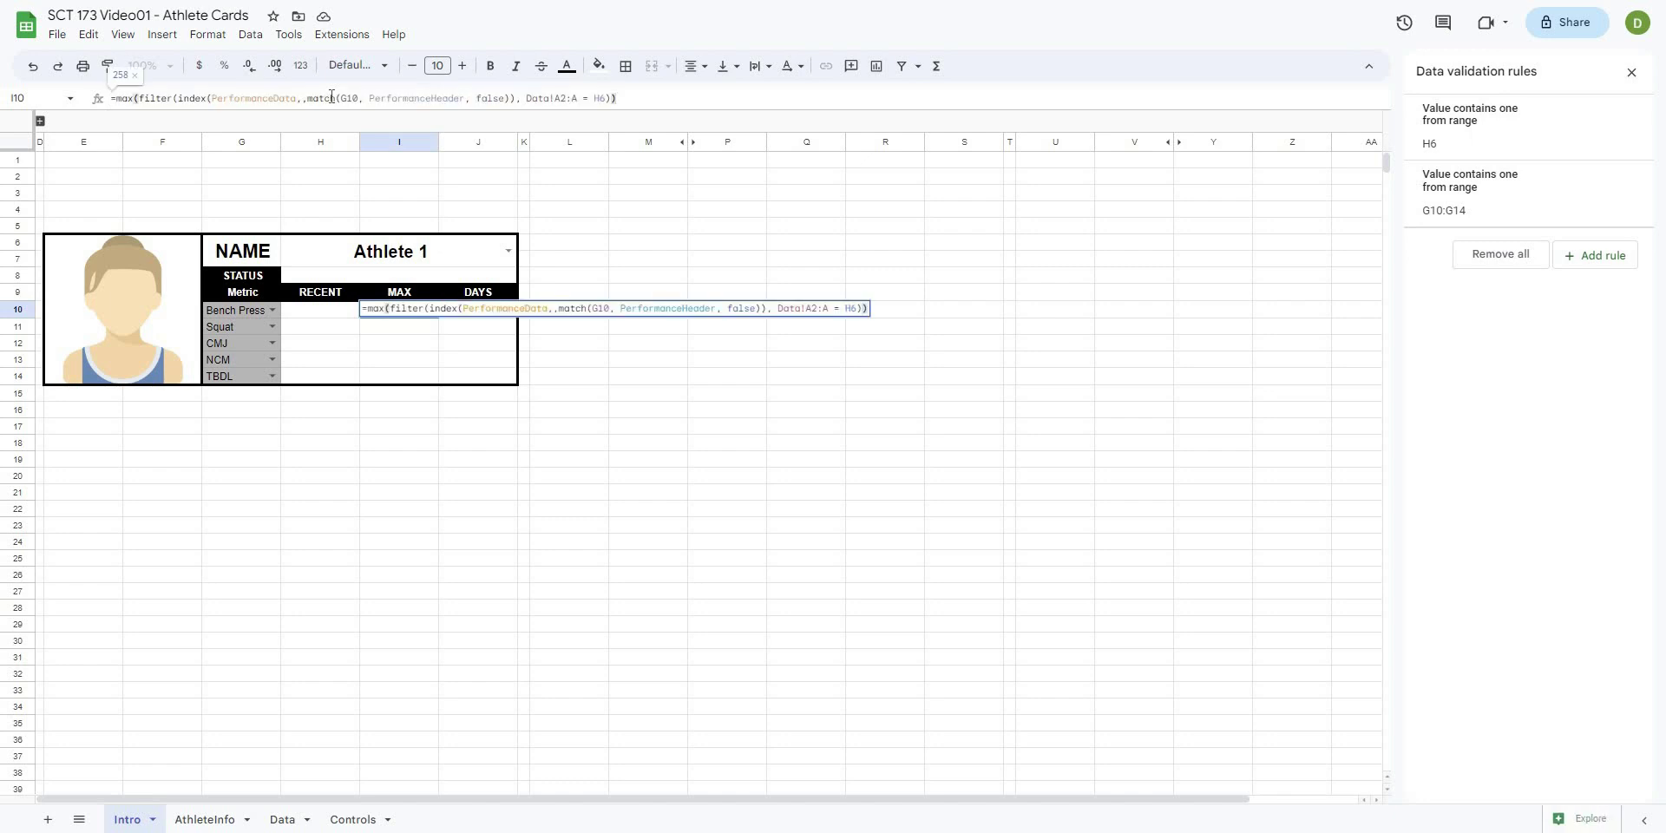
{"action": "key", "text": "Return"}
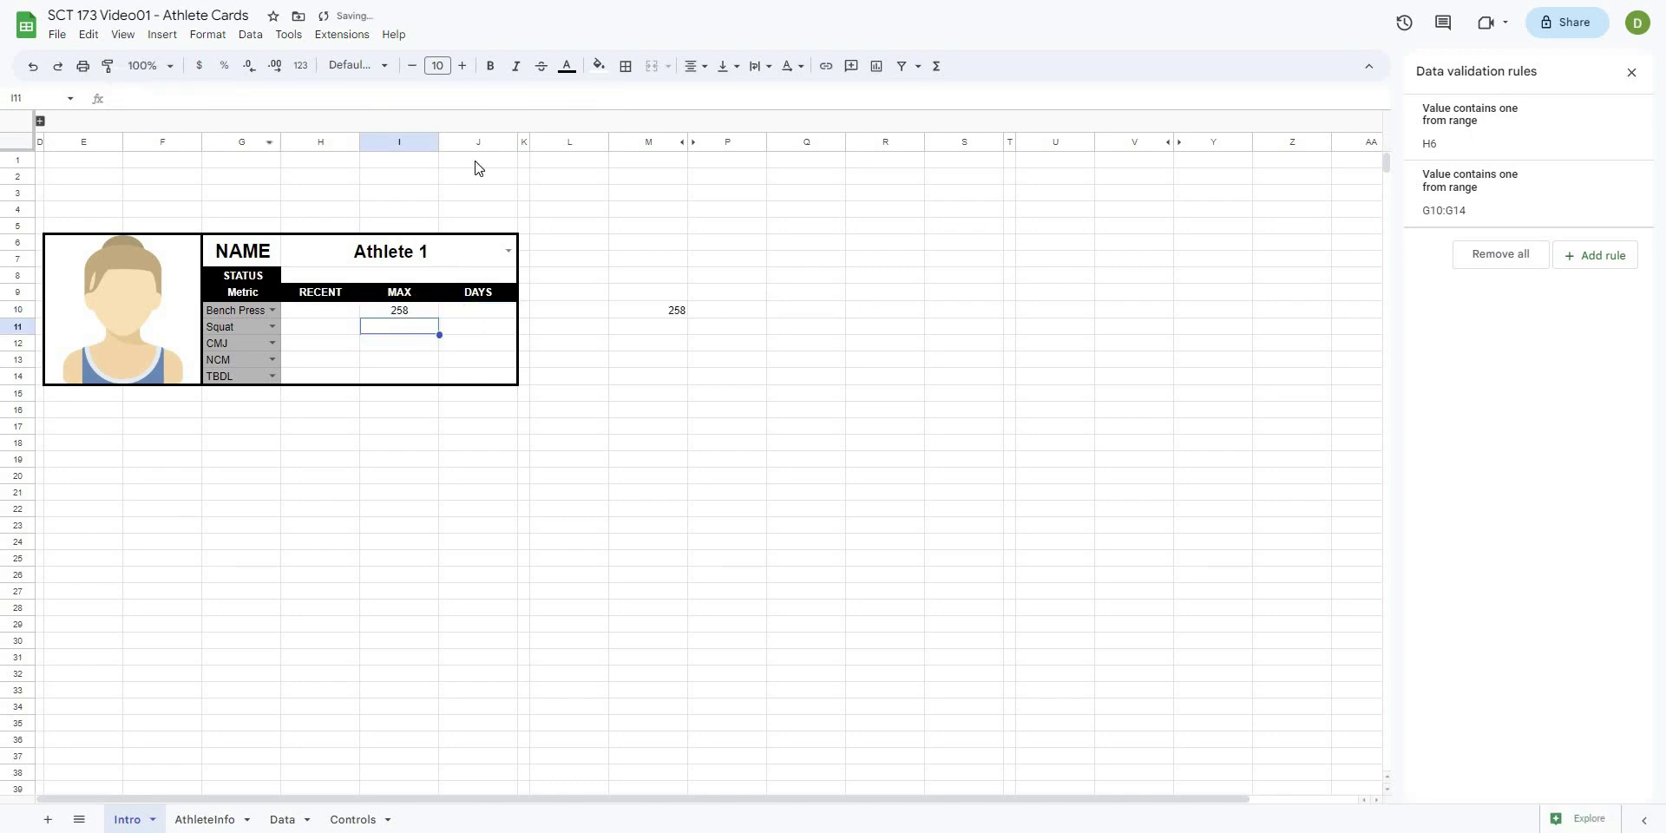
{"action": "key", "text": "Up"}
- Make the Data!$A$2:$A range and the $H$6 athlete reference absolute in I10's formula
{"action": "left_click", "coordinate": [563, 97]}
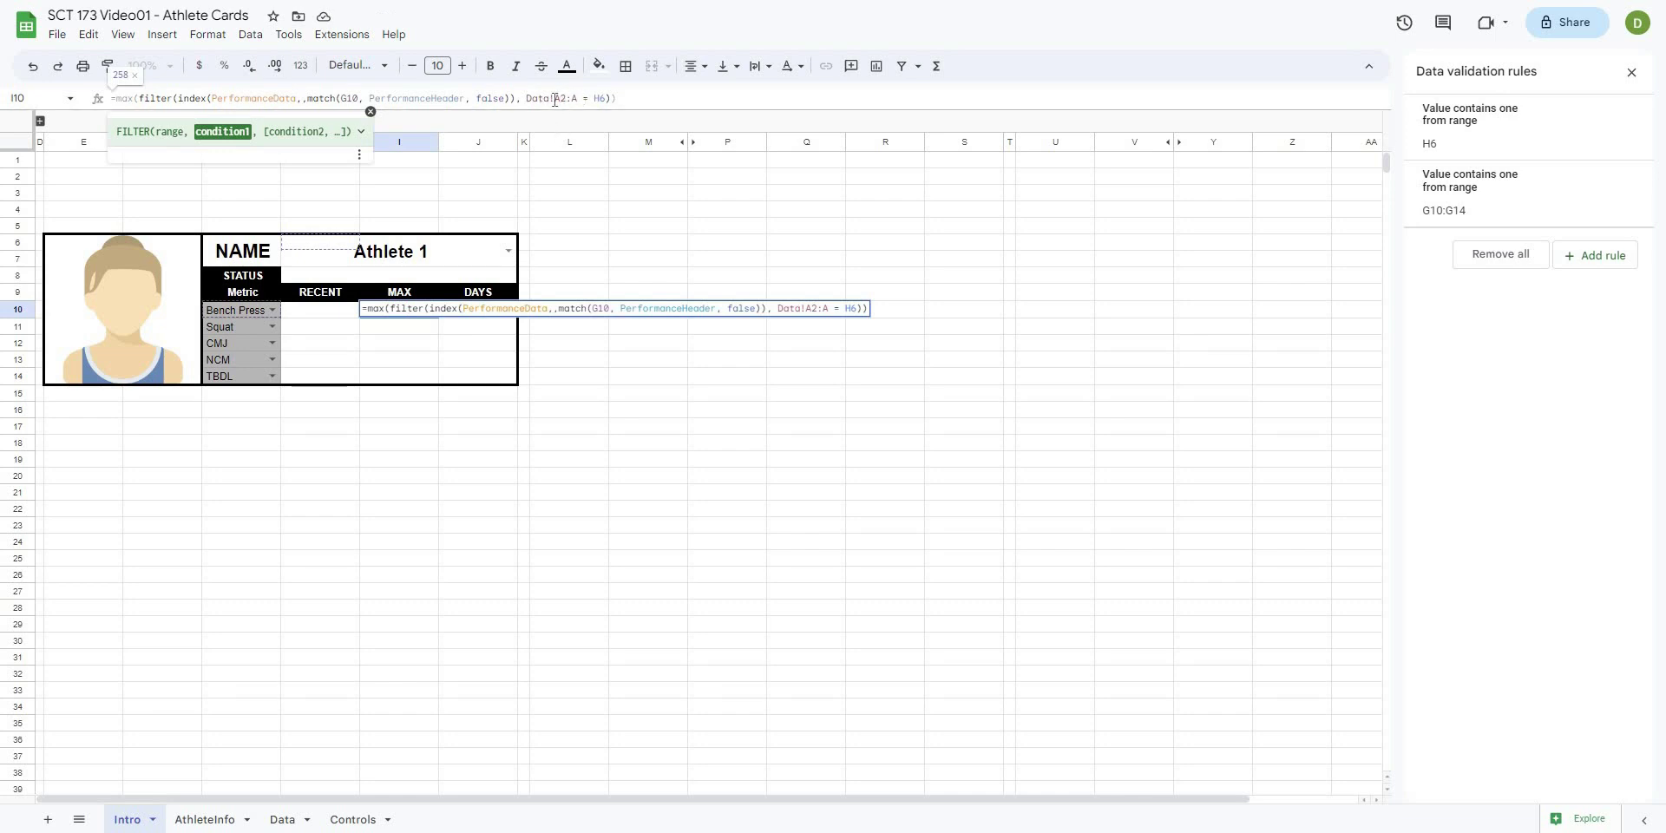
{"action": "key", "text": "F4"}
{"action": "double_click", "coordinate": [590, 101]}
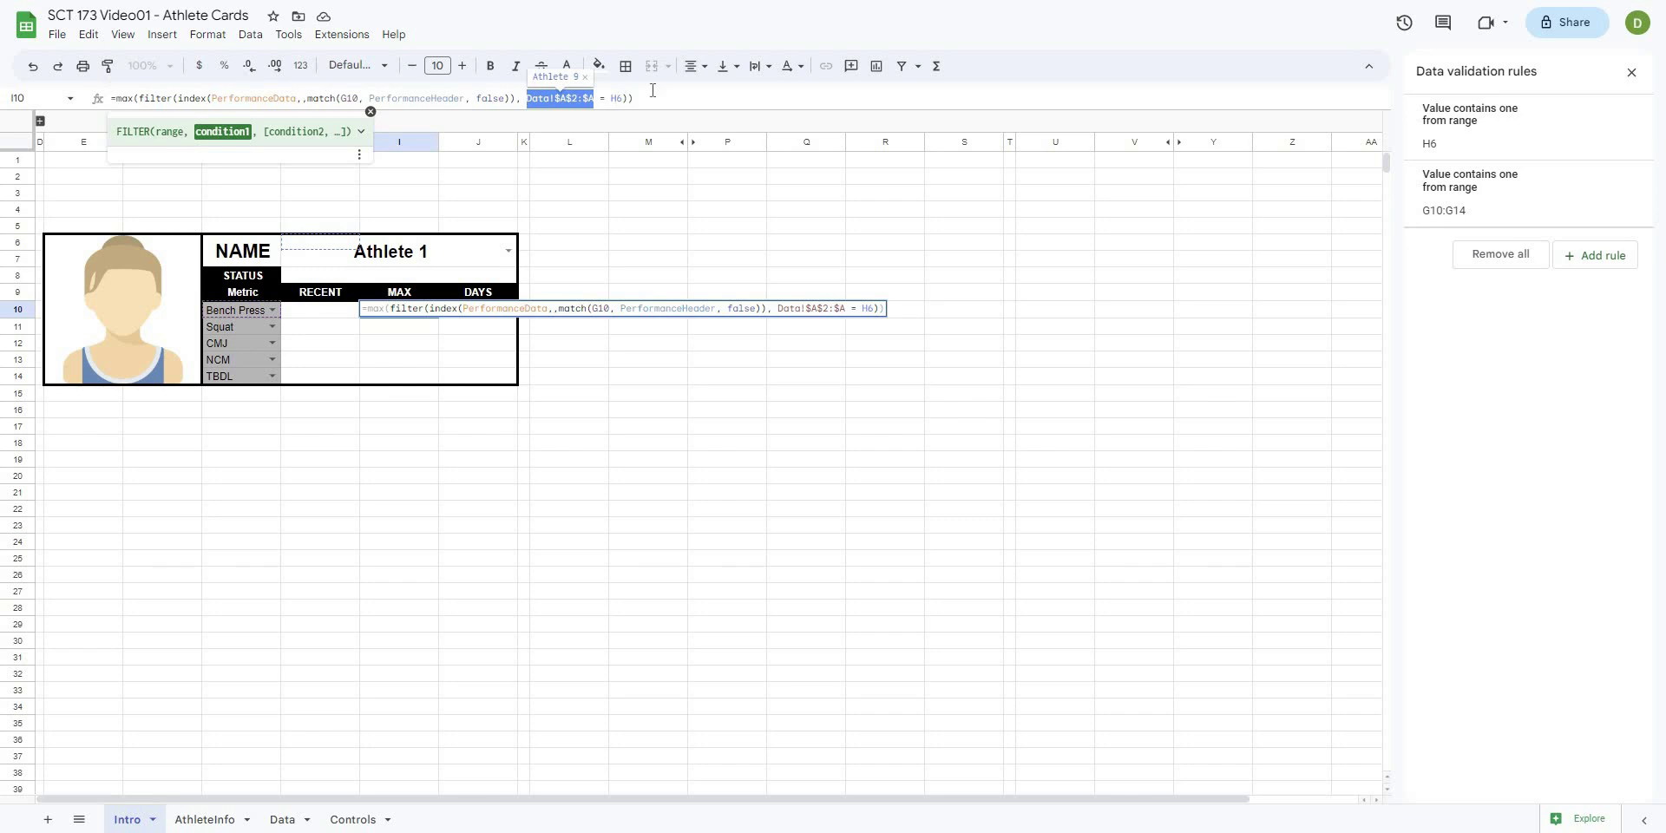
{"action": "left_click", "coordinate": [608, 98]}
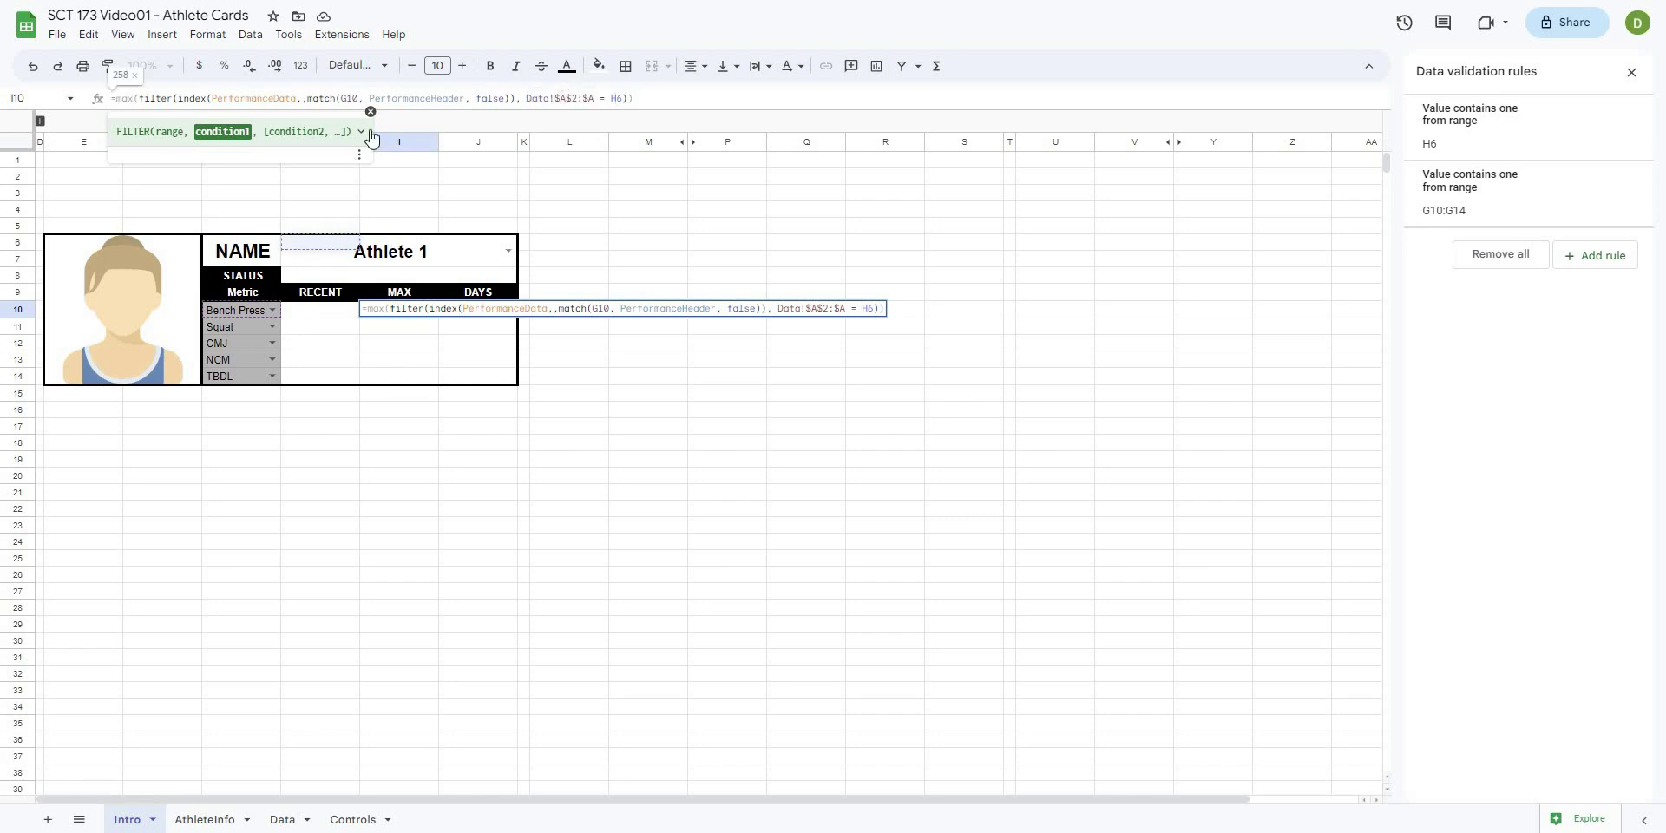
{"action": "left_click", "coordinate": [371, 112]}
{"action": "left_click", "coordinate": [613, 98]}
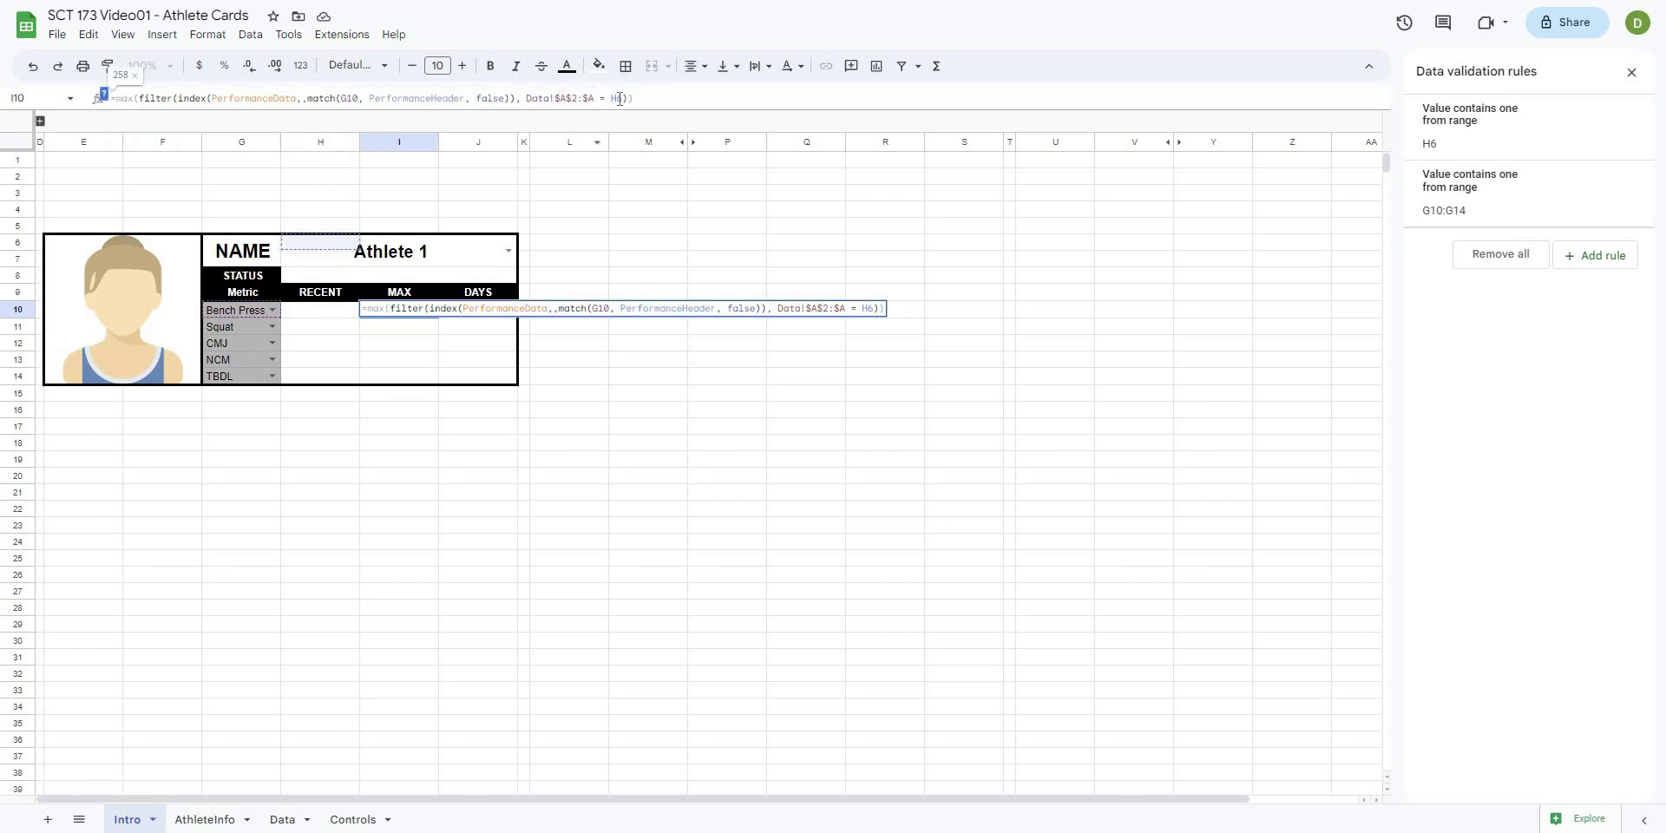
{"action": "key", "text": "F4"}
- Lock the metric reference as $G10 and accept the suggested autofill for the other metrics
{"action": "left_click", "coordinate": [356, 98]}
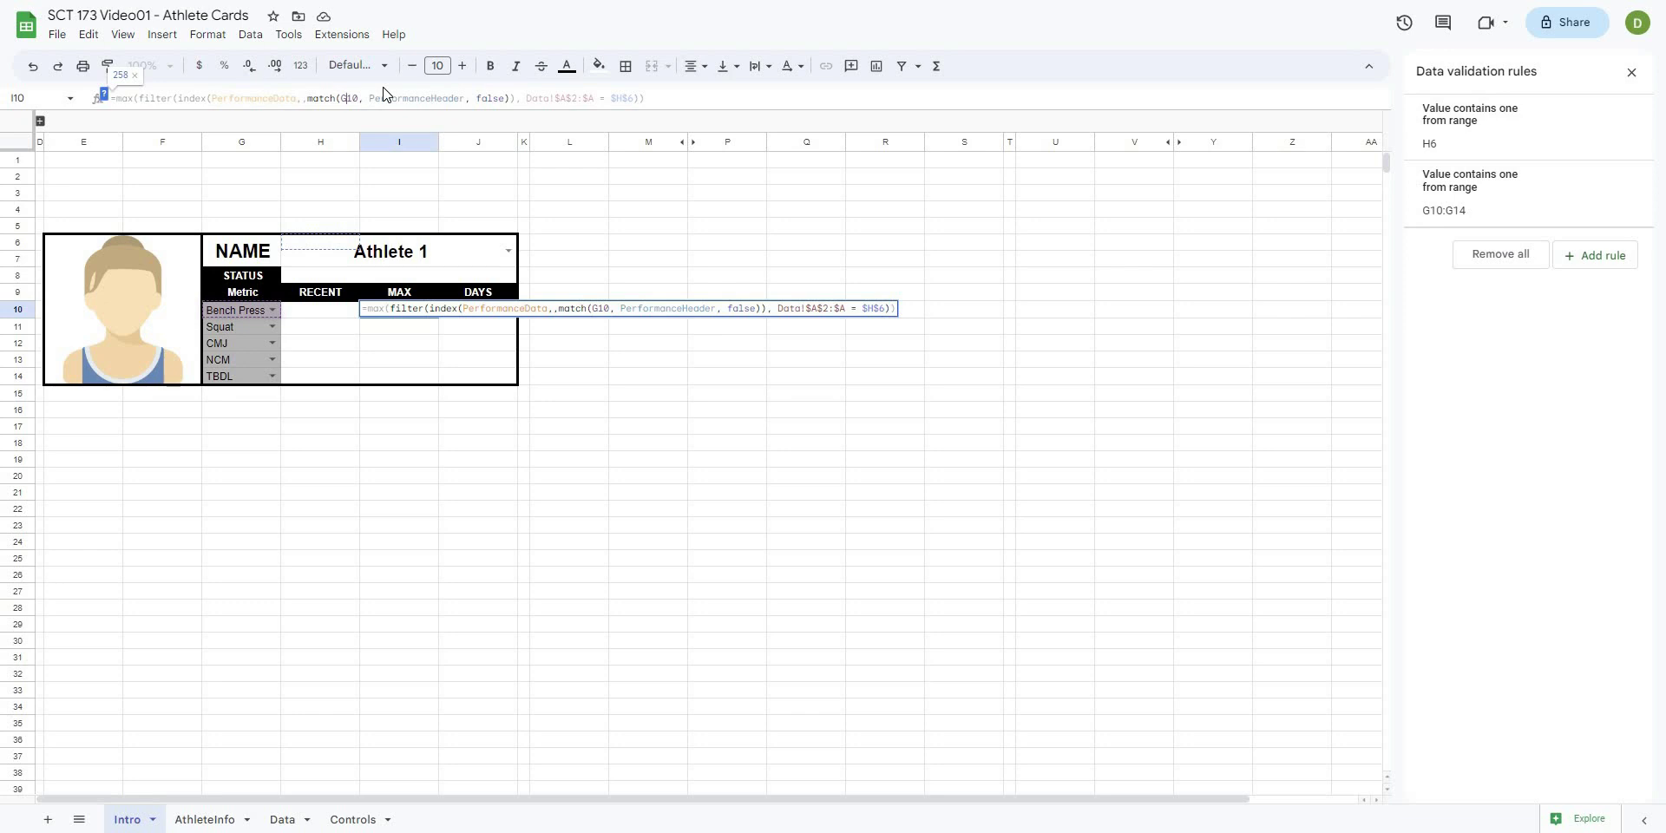
{"action": "type", "text": "$"}
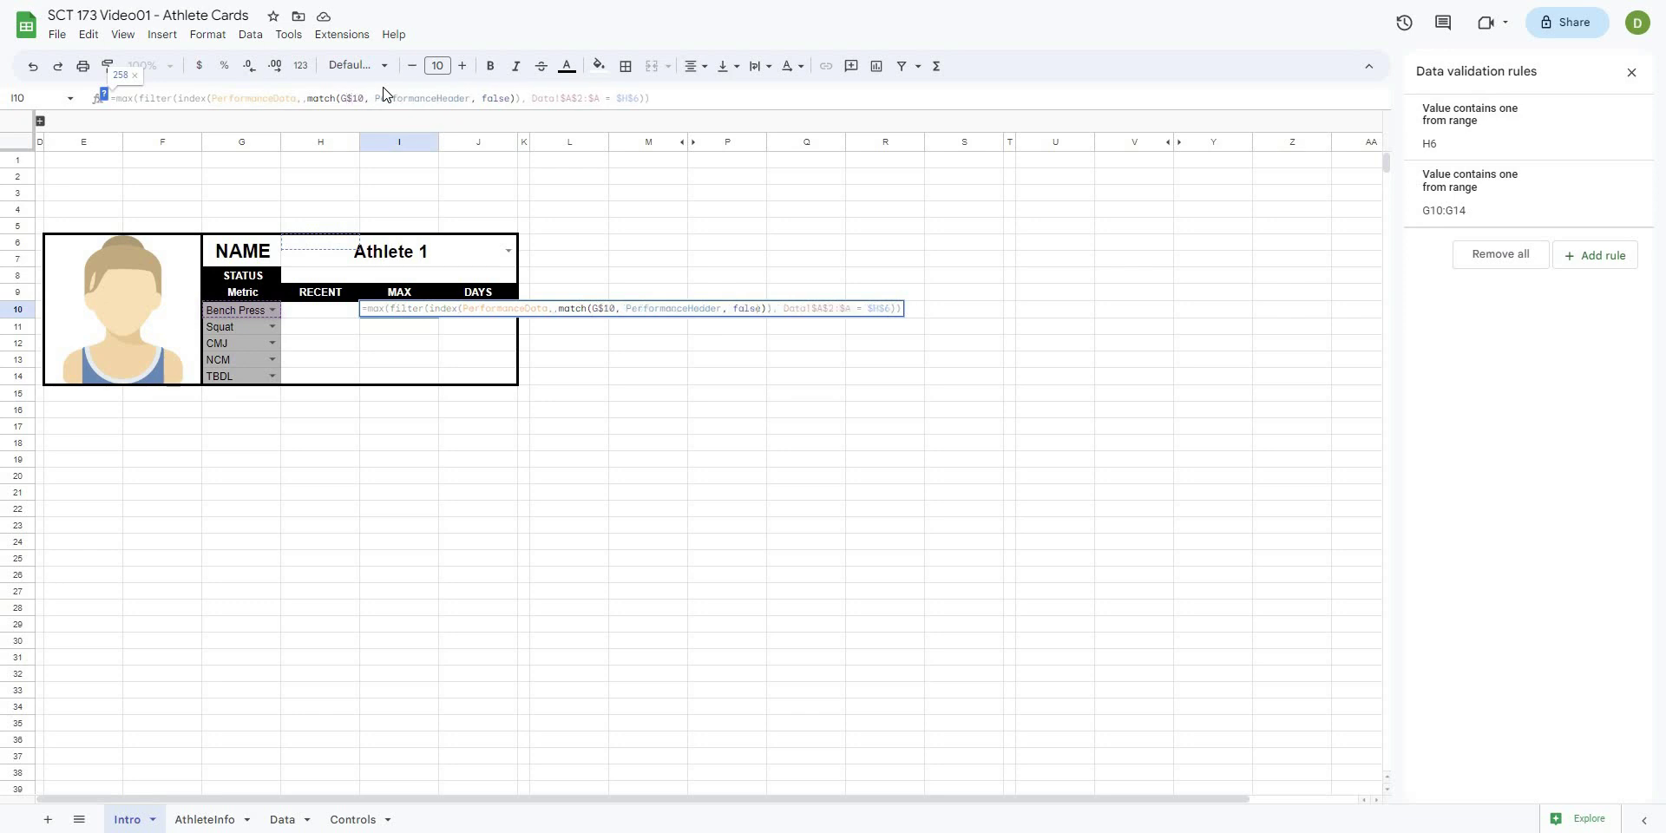
{"action": "key", "text": "BackSpace"}
{"action": "type", "text": "$"}
{"action": "key", "text": "Return"}
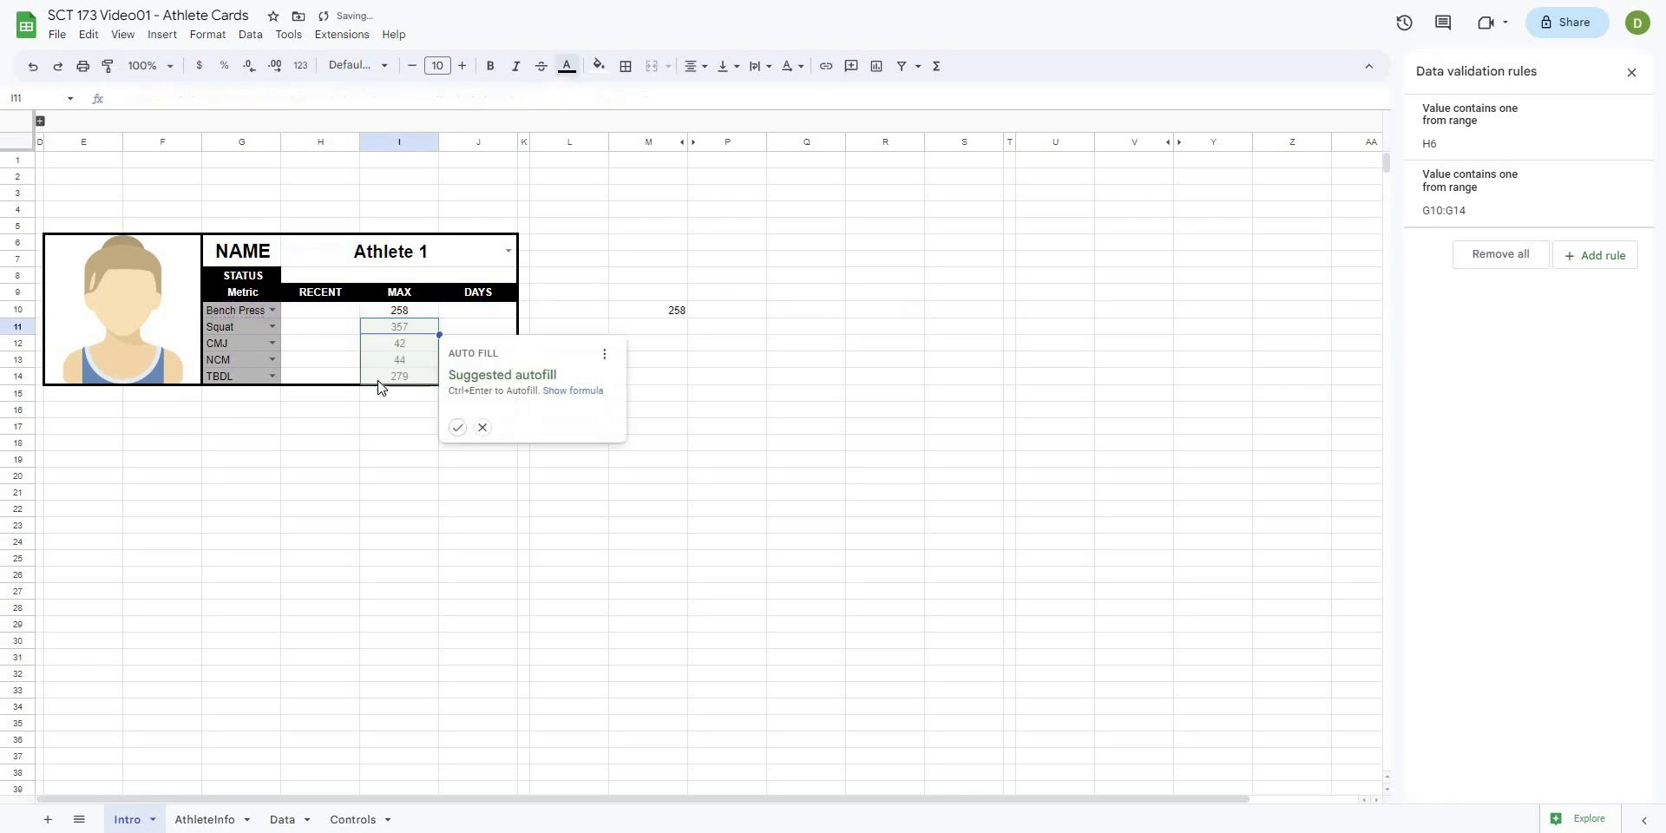
{"action": "left_click", "coordinate": [457, 427]}
- Fill MAX formulas into I11:I14, then clear H10:J14's borders and give it an outer border
{"action": "left_click", "coordinate": [320, 310]}
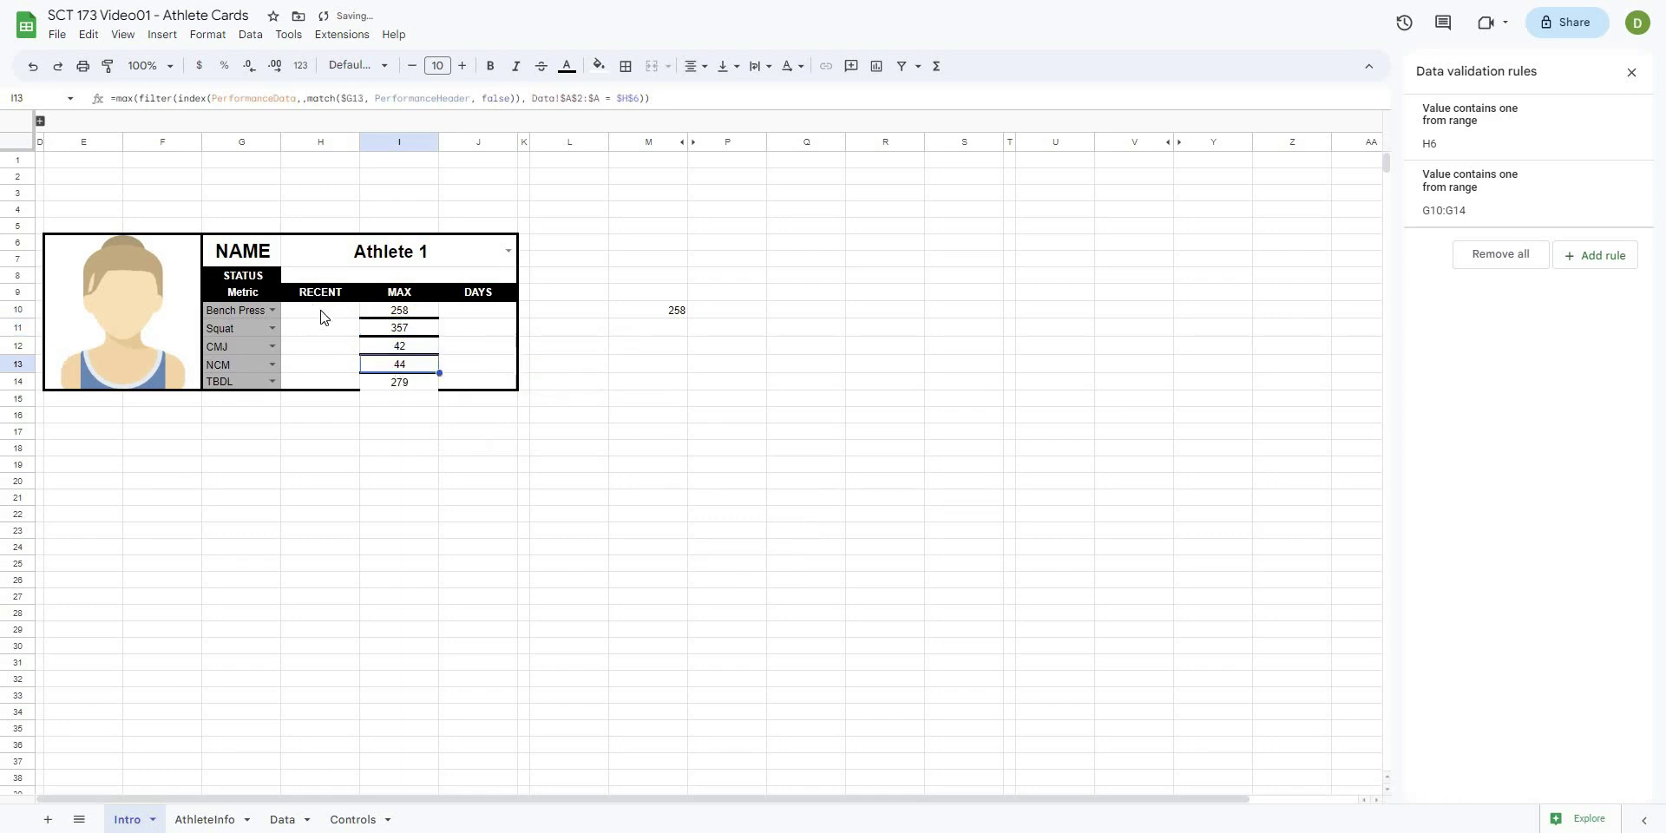
{"action": "left_click", "coordinate": [483, 384], "text": "shift"}
{"action": "left_click", "coordinate": [626, 66]}
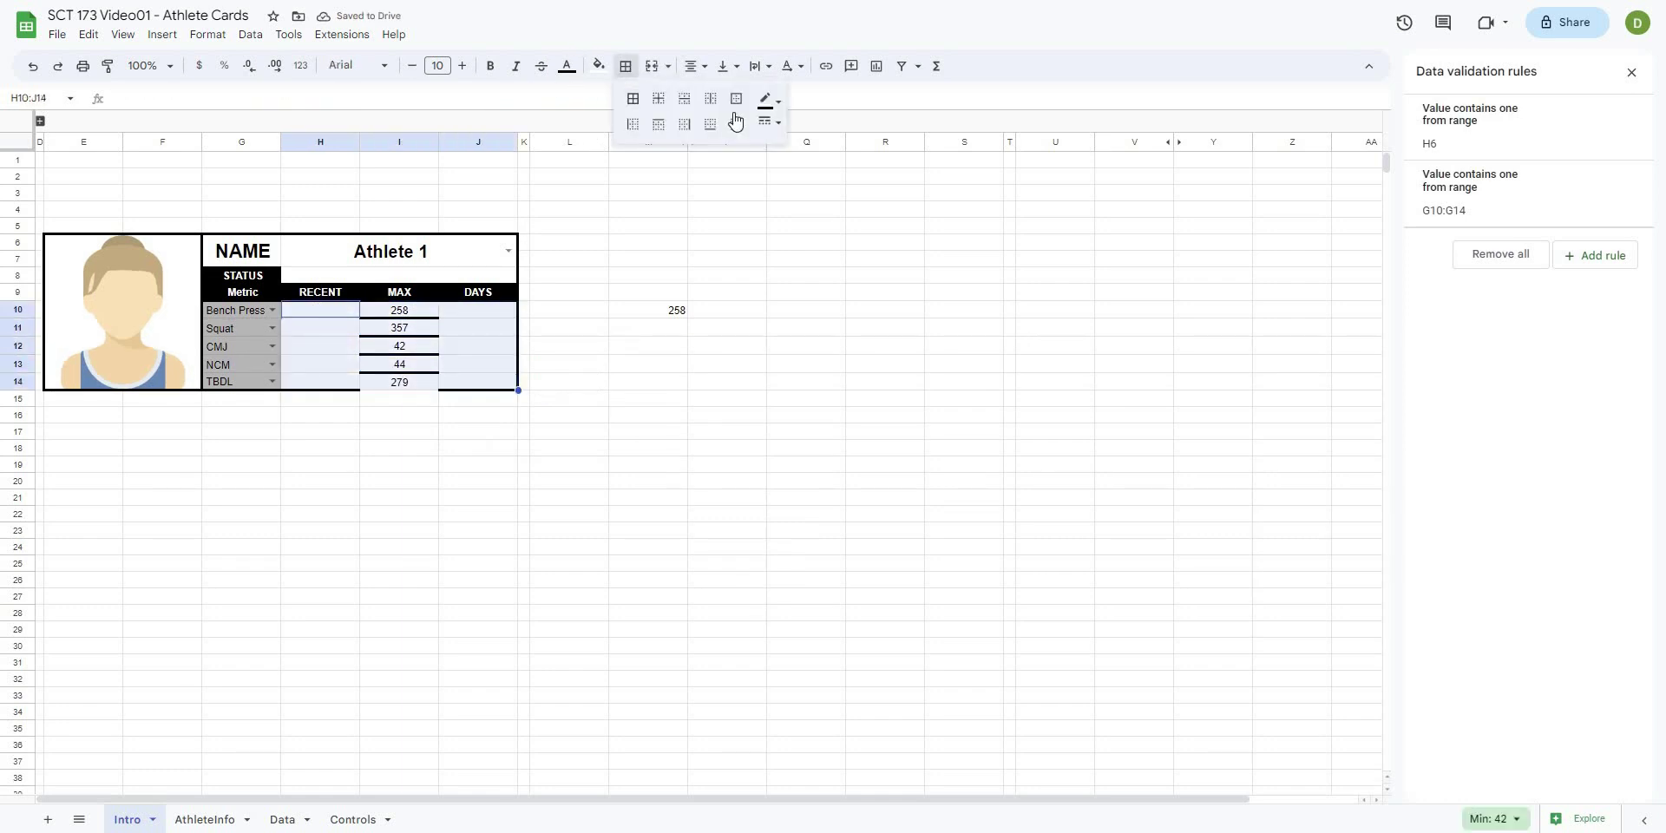
{"action": "left_click", "coordinate": [737, 124]}
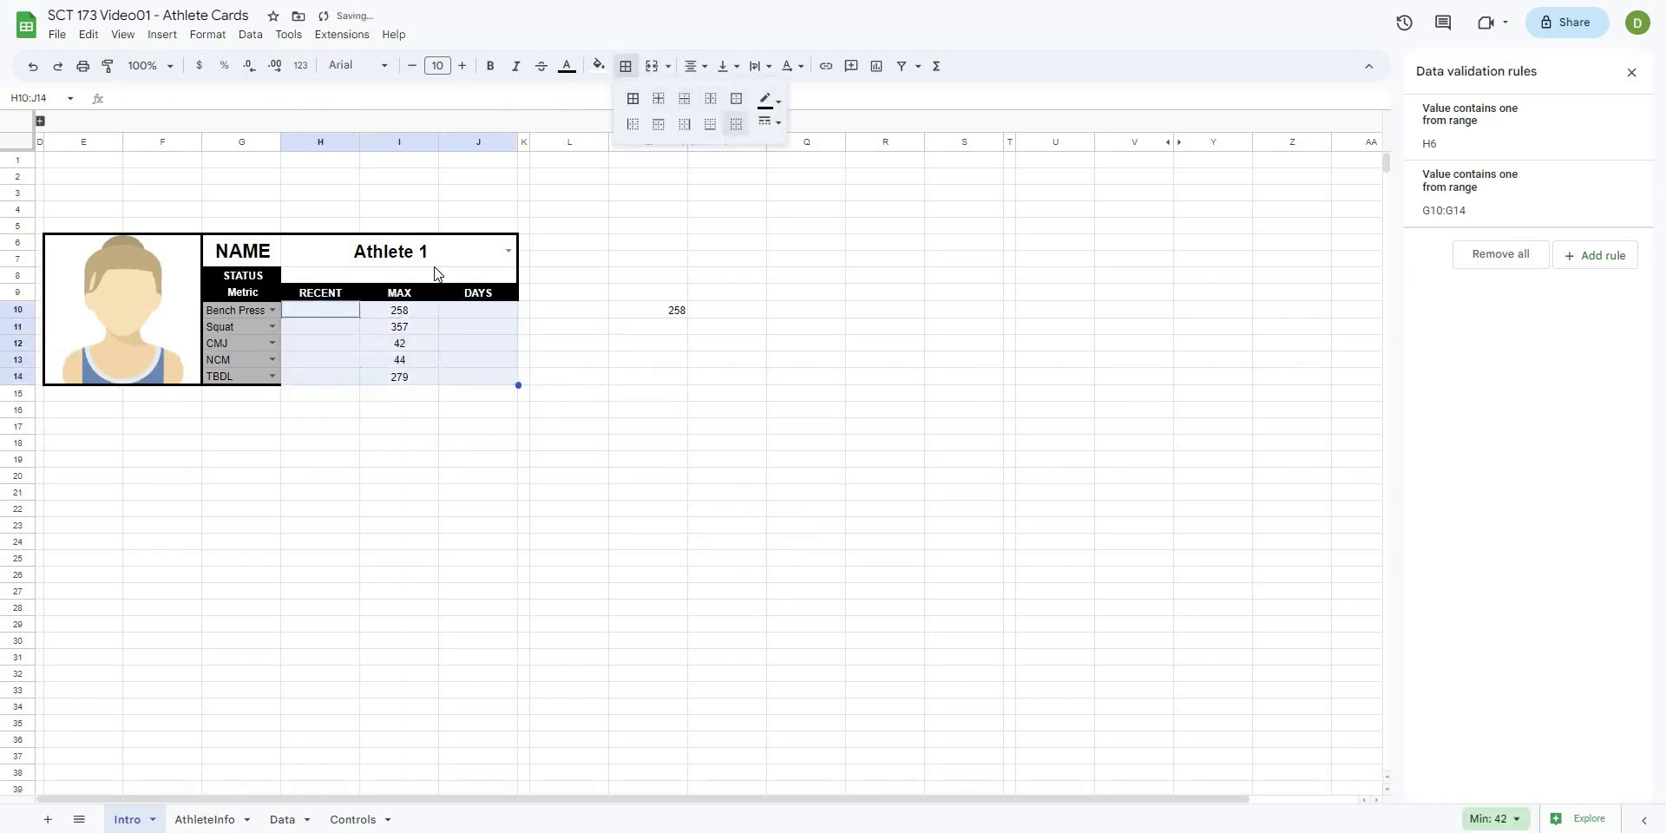
{"action": "left_click", "coordinate": [737, 98]}
{"action": "left_click", "coordinate": [340, 493]}
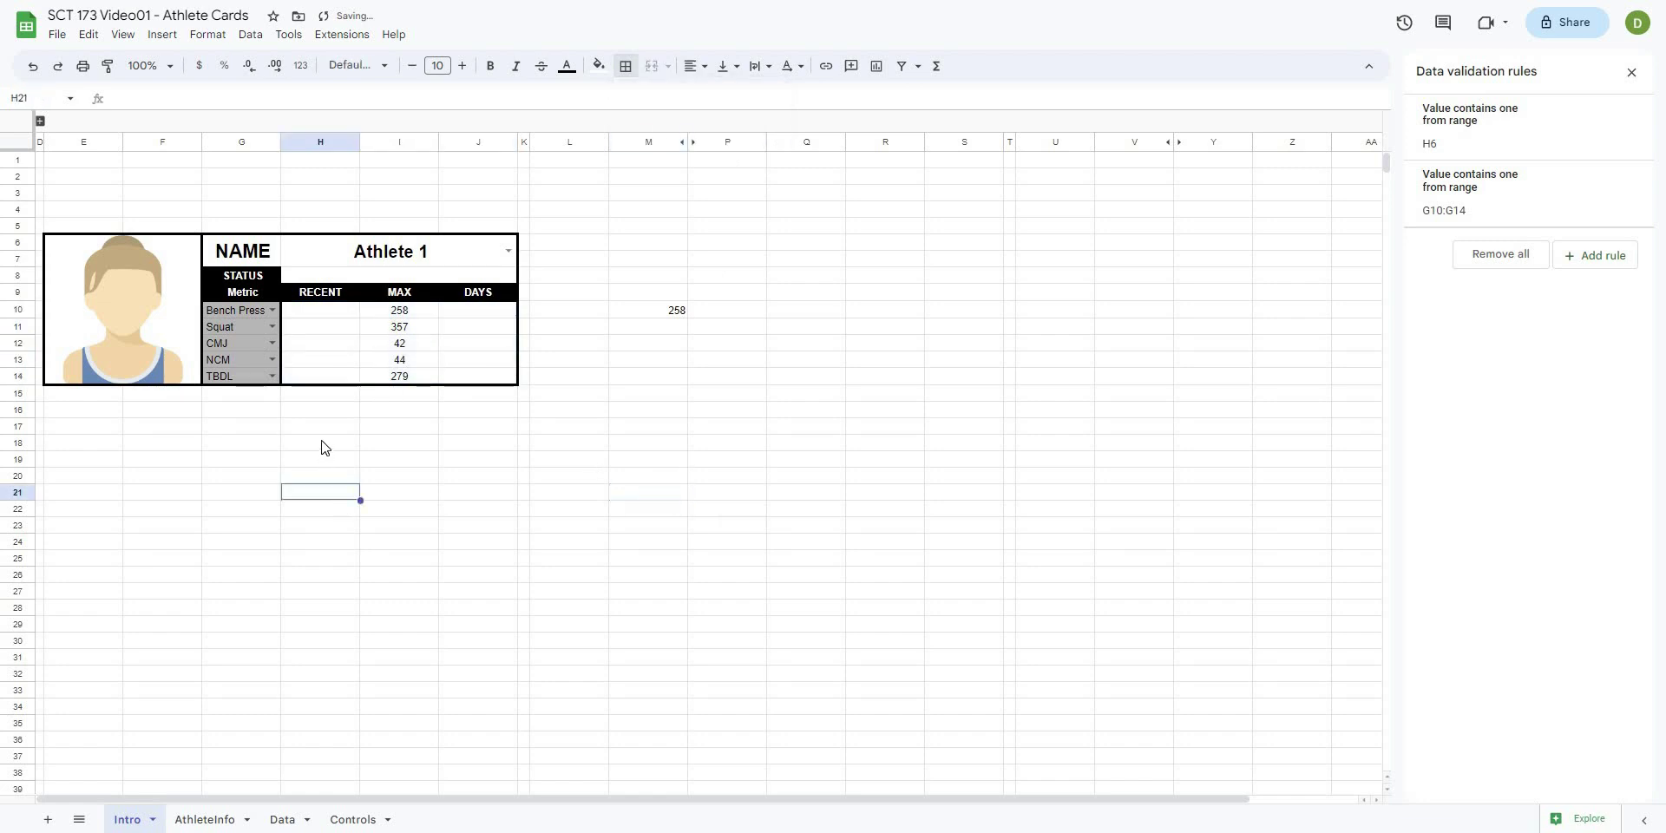
- Check that the MAX formulas in I10 through I14 each reference their own metric row
{"action": "left_click", "coordinate": [424, 314]}
{"action": "left_click", "coordinate": [424, 328]}
{"action": "left_click", "coordinate": [431, 348]}
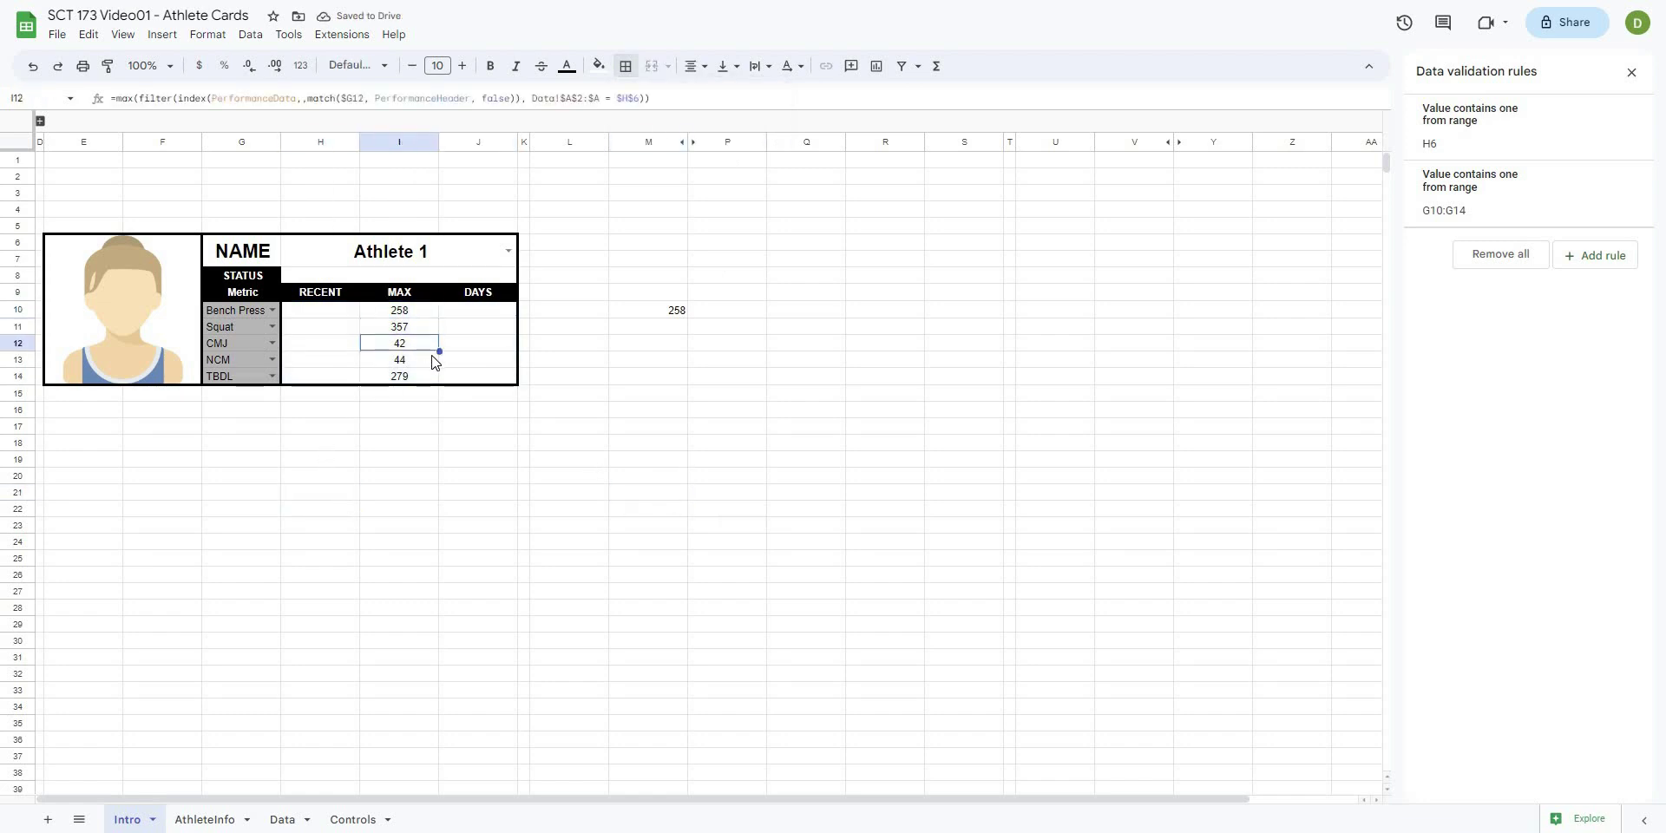
{"action": "left_click", "coordinate": [431, 363]}
{"action": "left_click", "coordinate": [420, 375]}
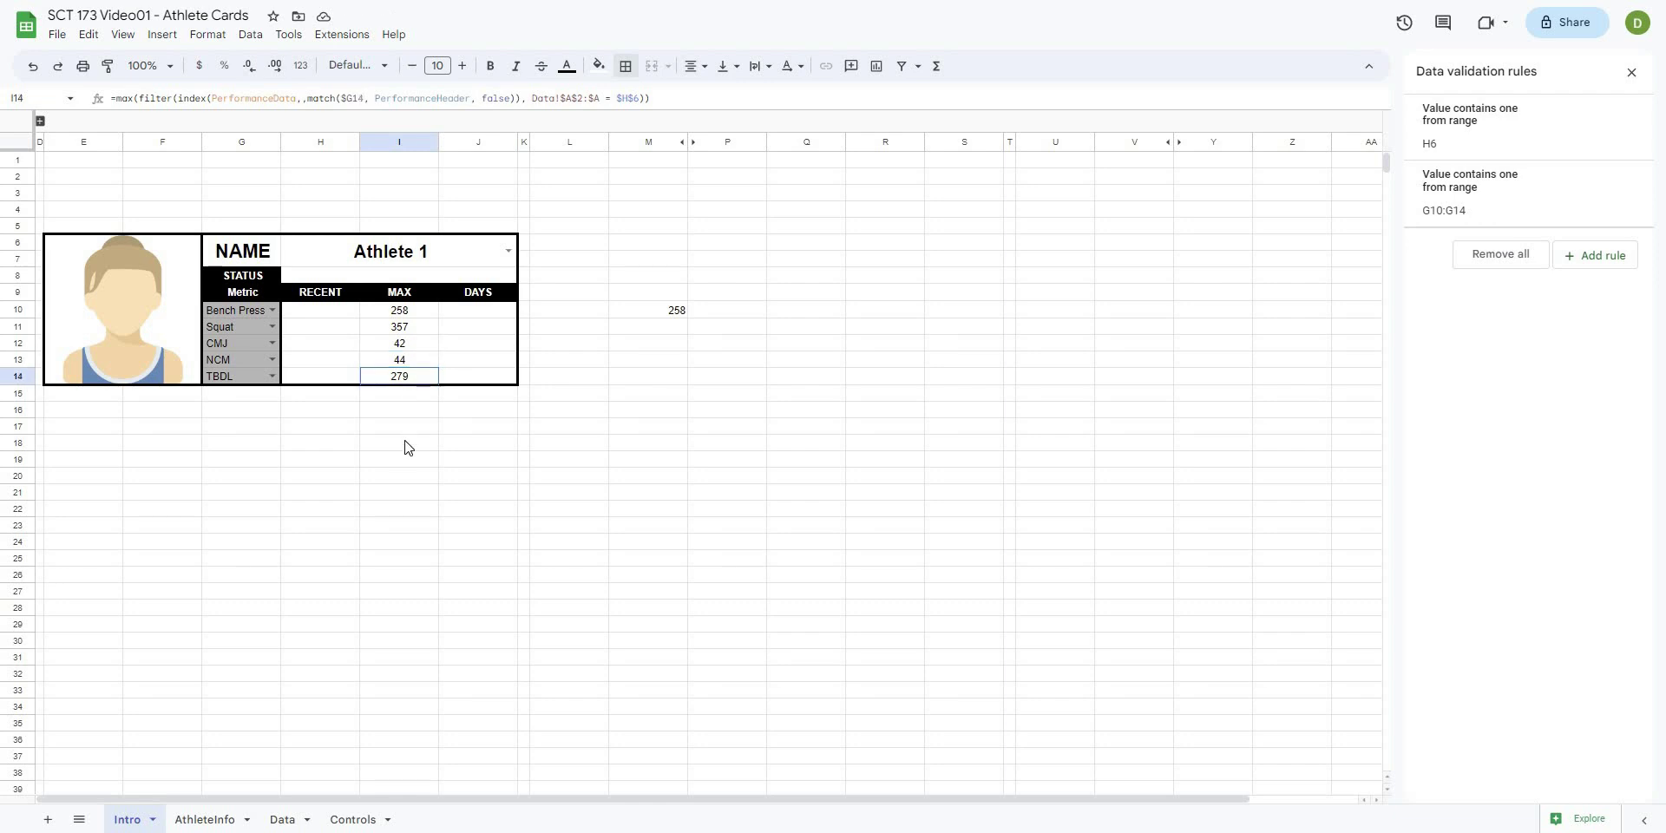
{"action": "left_click", "coordinate": [402, 446]}
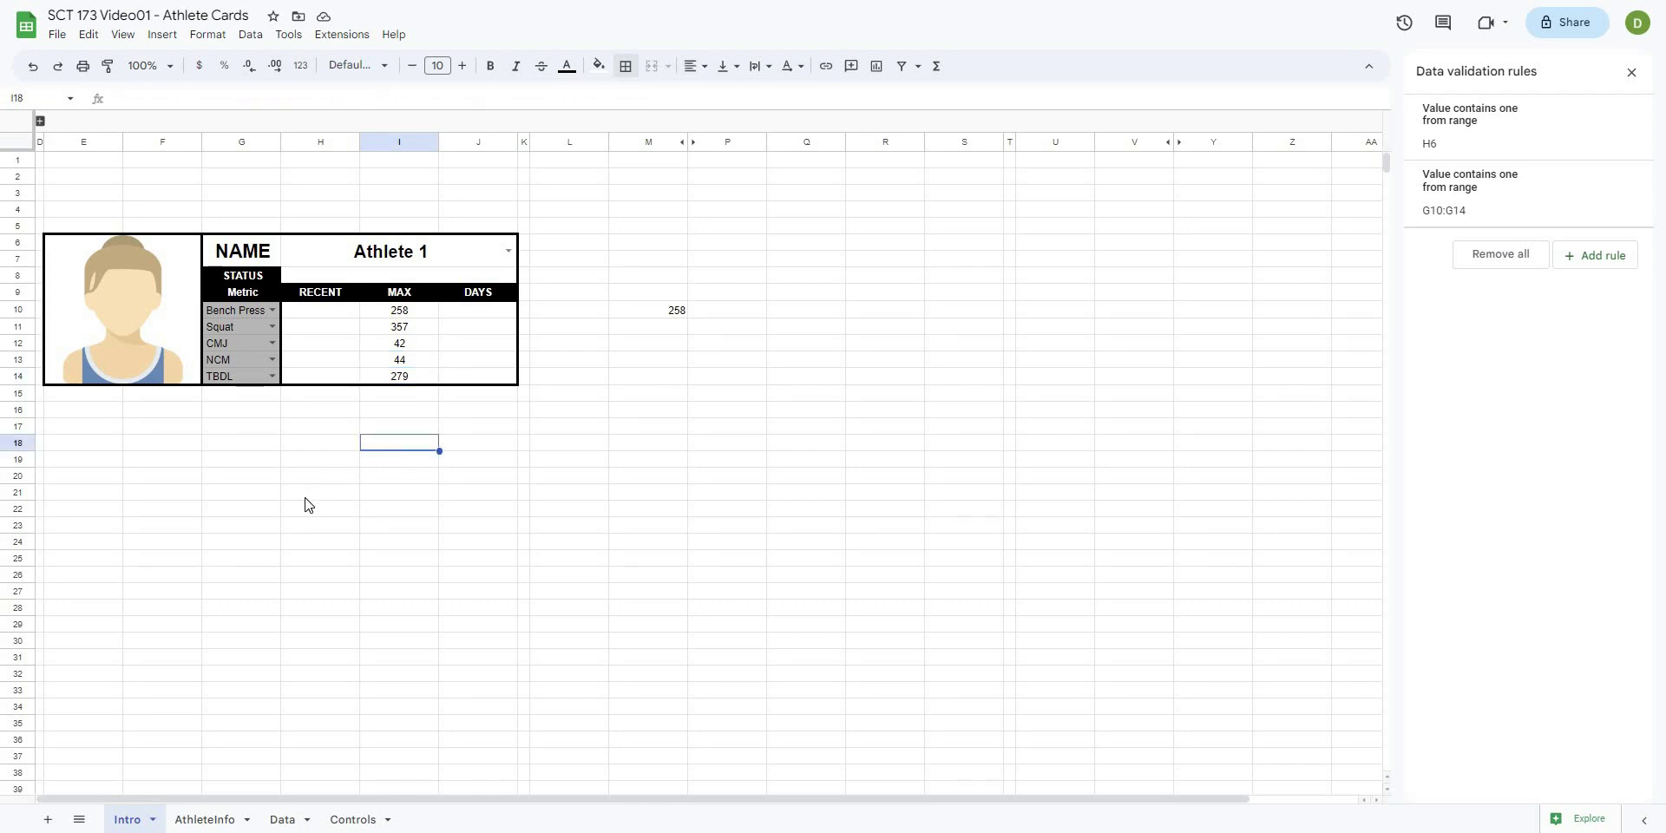
{"action": "left_click", "coordinate": [794, 326]}
{"action": "left_click", "coordinate": [789, 296]}
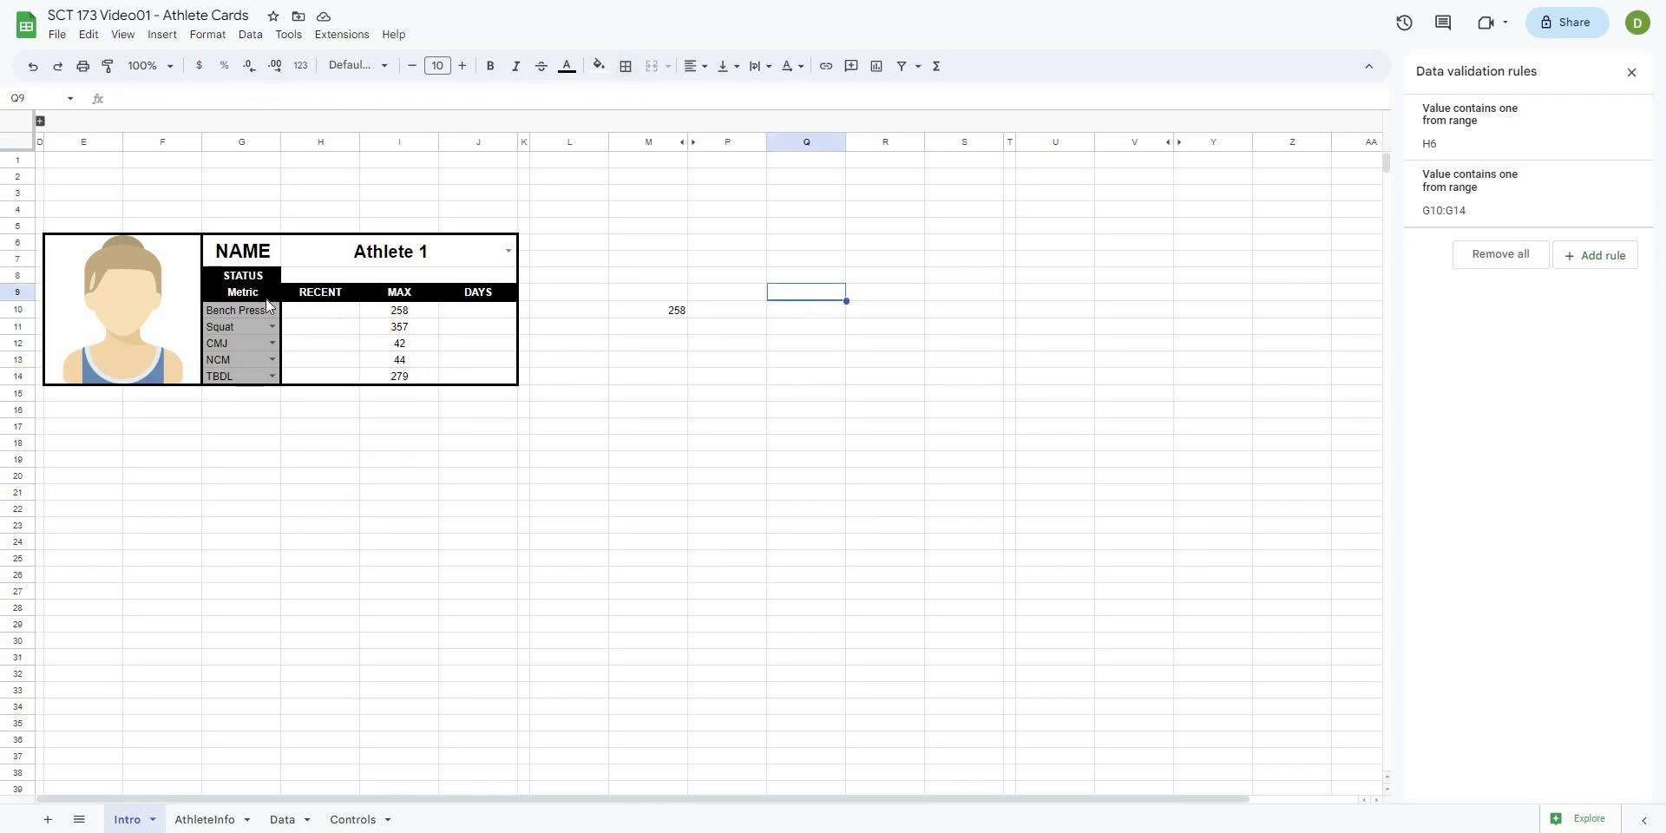
- Enter the heading Date in Q9
{"action": "left_click", "coordinate": [345, 323]}
{"action": "key", "text": "Right"}
{"action": "key", "text": "Right"}
{"action": "key", "text": "Right"}
{"action": "key", "text": "Right"}
{"action": "key", "text": "Right"}
{"action": "key", "text": "Down"}
{"action": "key", "text": "Down"}
{"action": "key", "text": "Down"}
{"action": "left_click", "coordinate": [807, 294]}
{"action": "type", "text": "Date"}
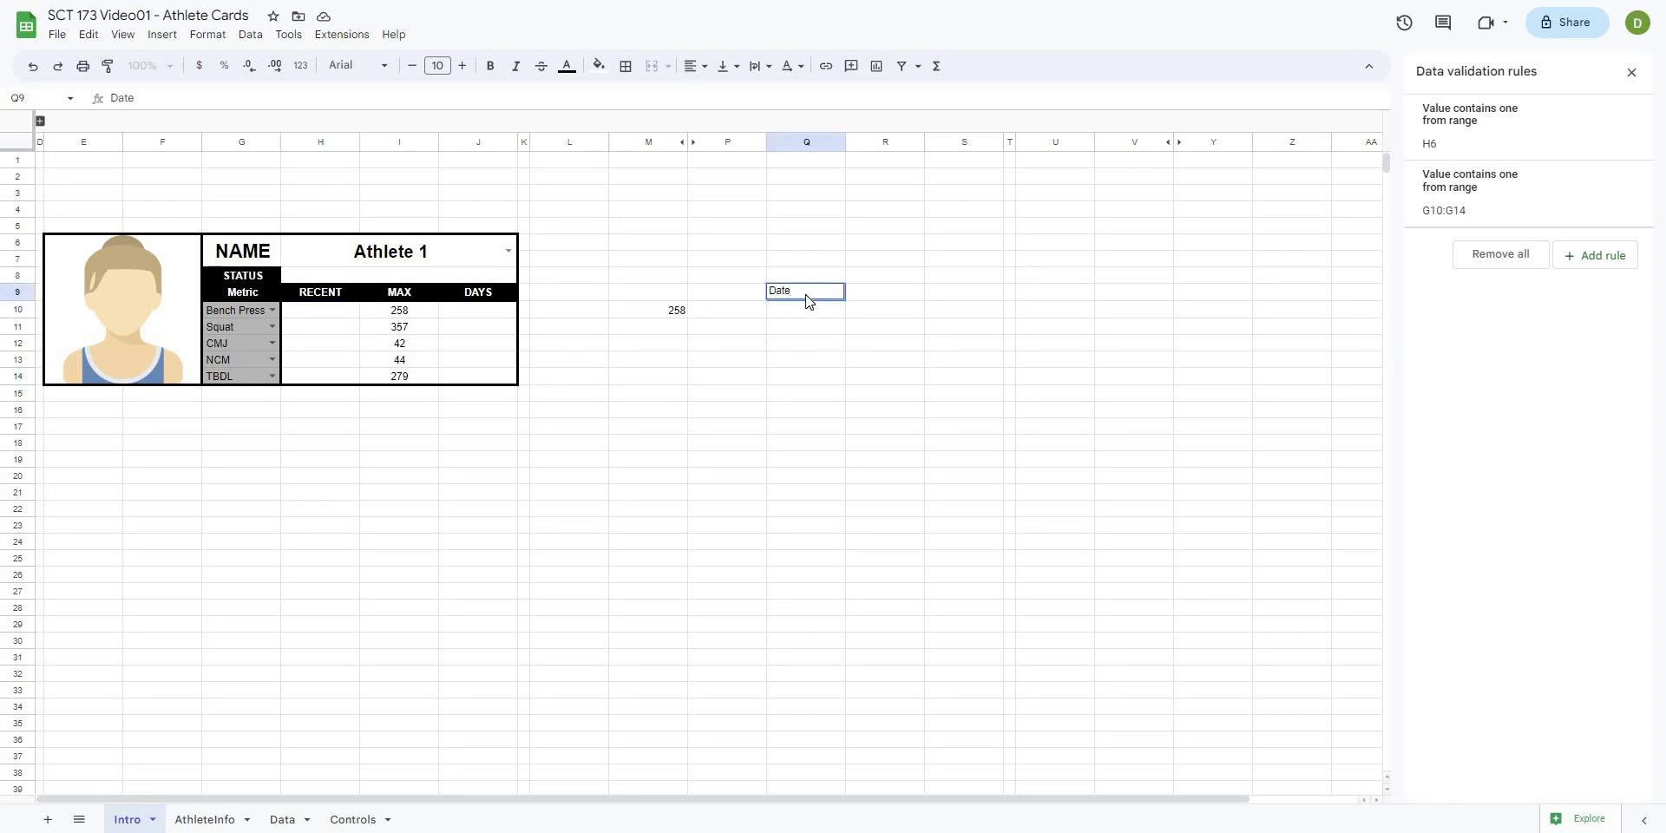
{"action": "key", "text": "Return"}
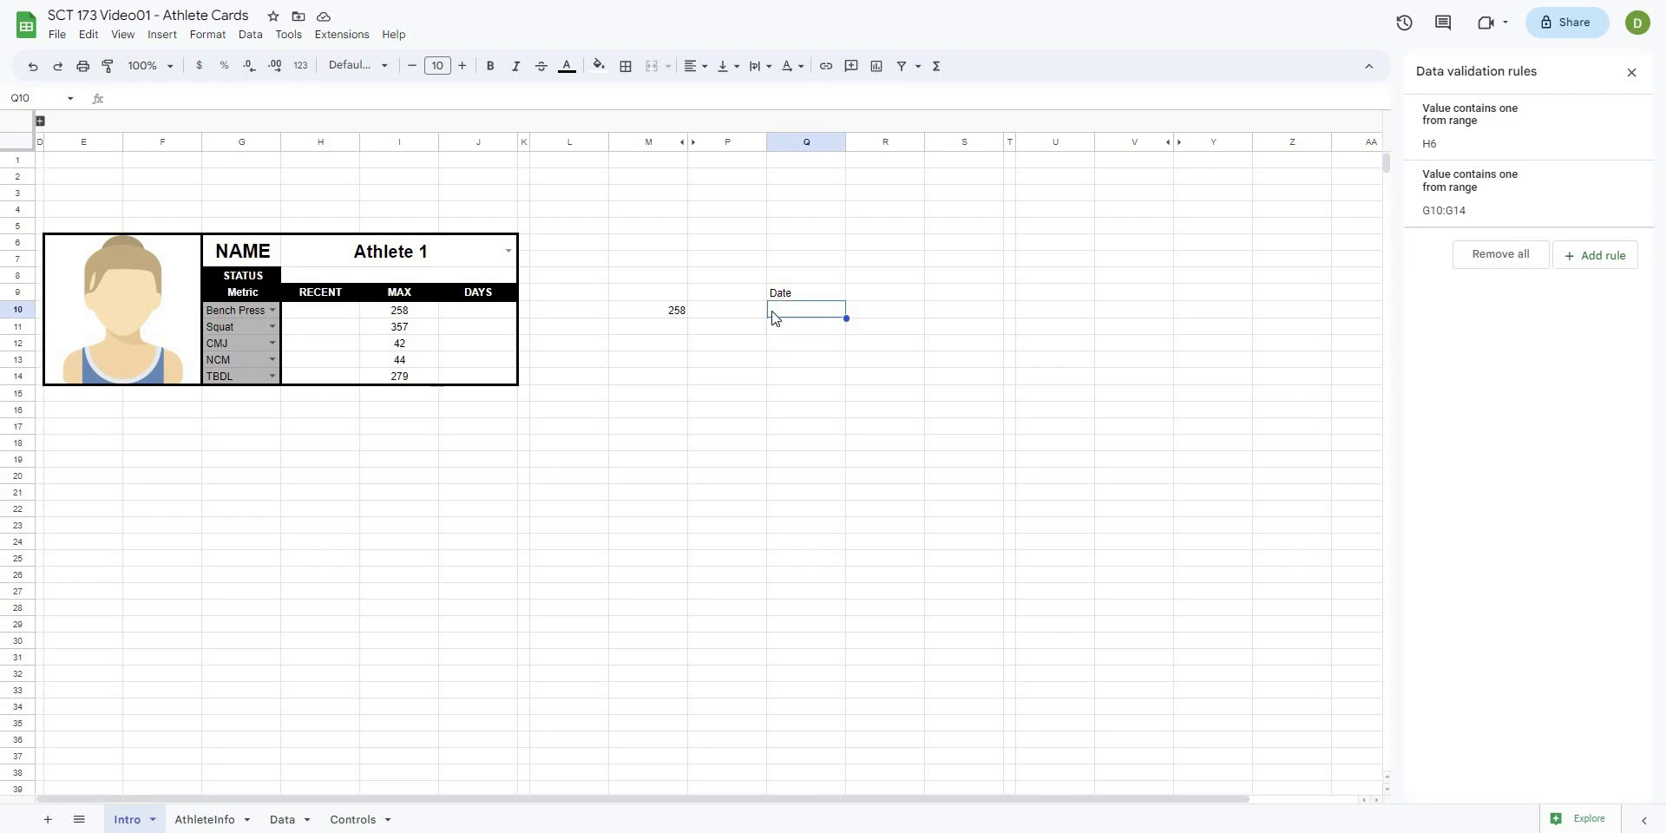
- Copy M10's MAX formula into Q10 and replace G10 with "date" inside match()
{"action": "left_click", "coordinate": [665, 312]}
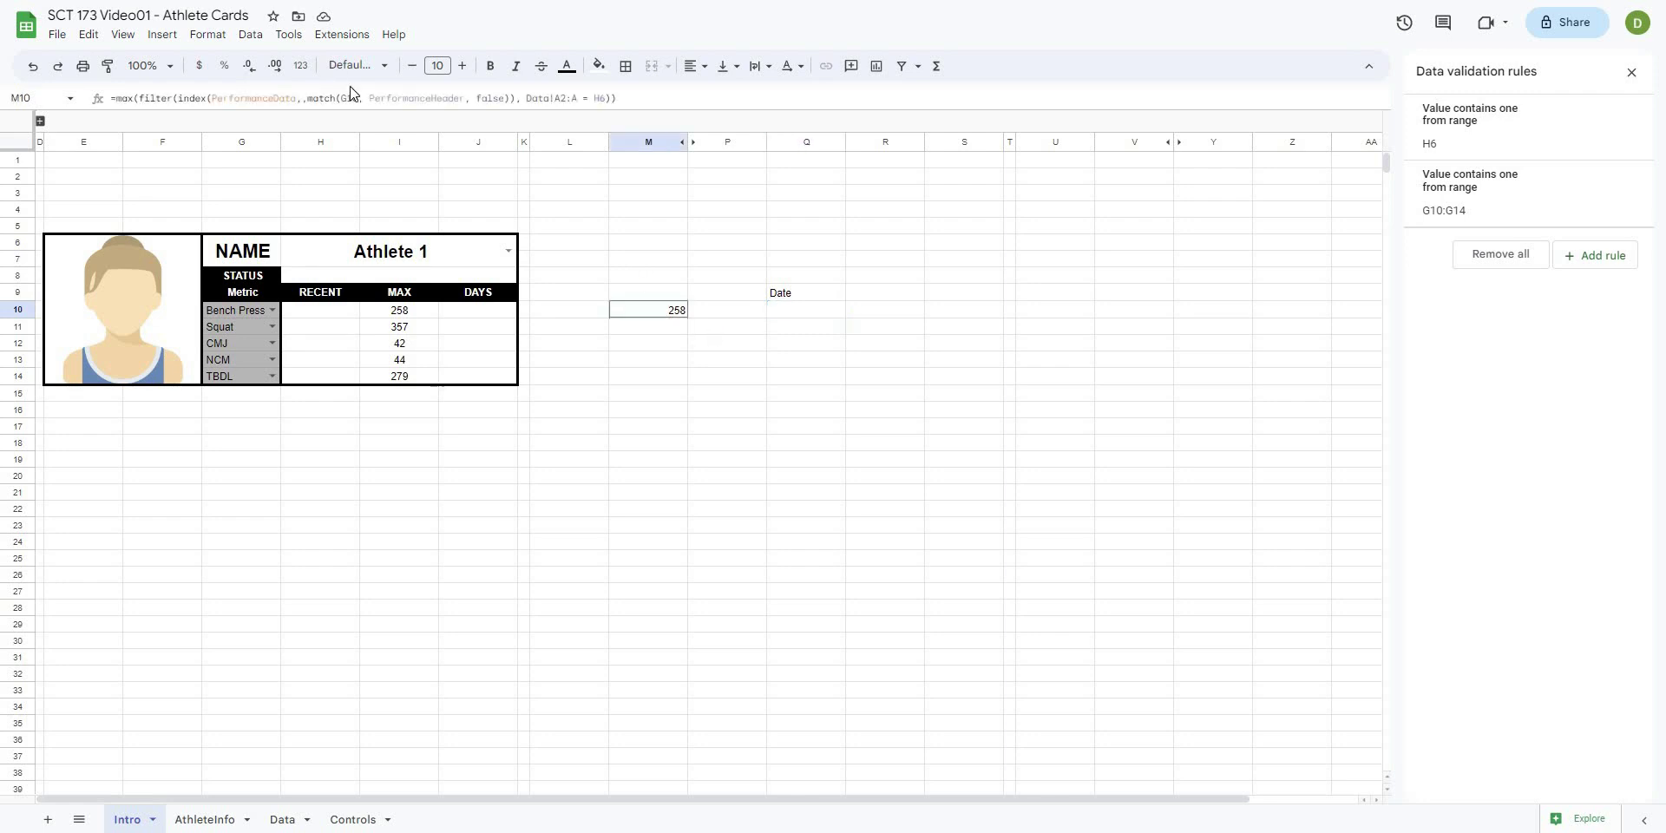
{"action": "left_click", "coordinate": [392, 98]}
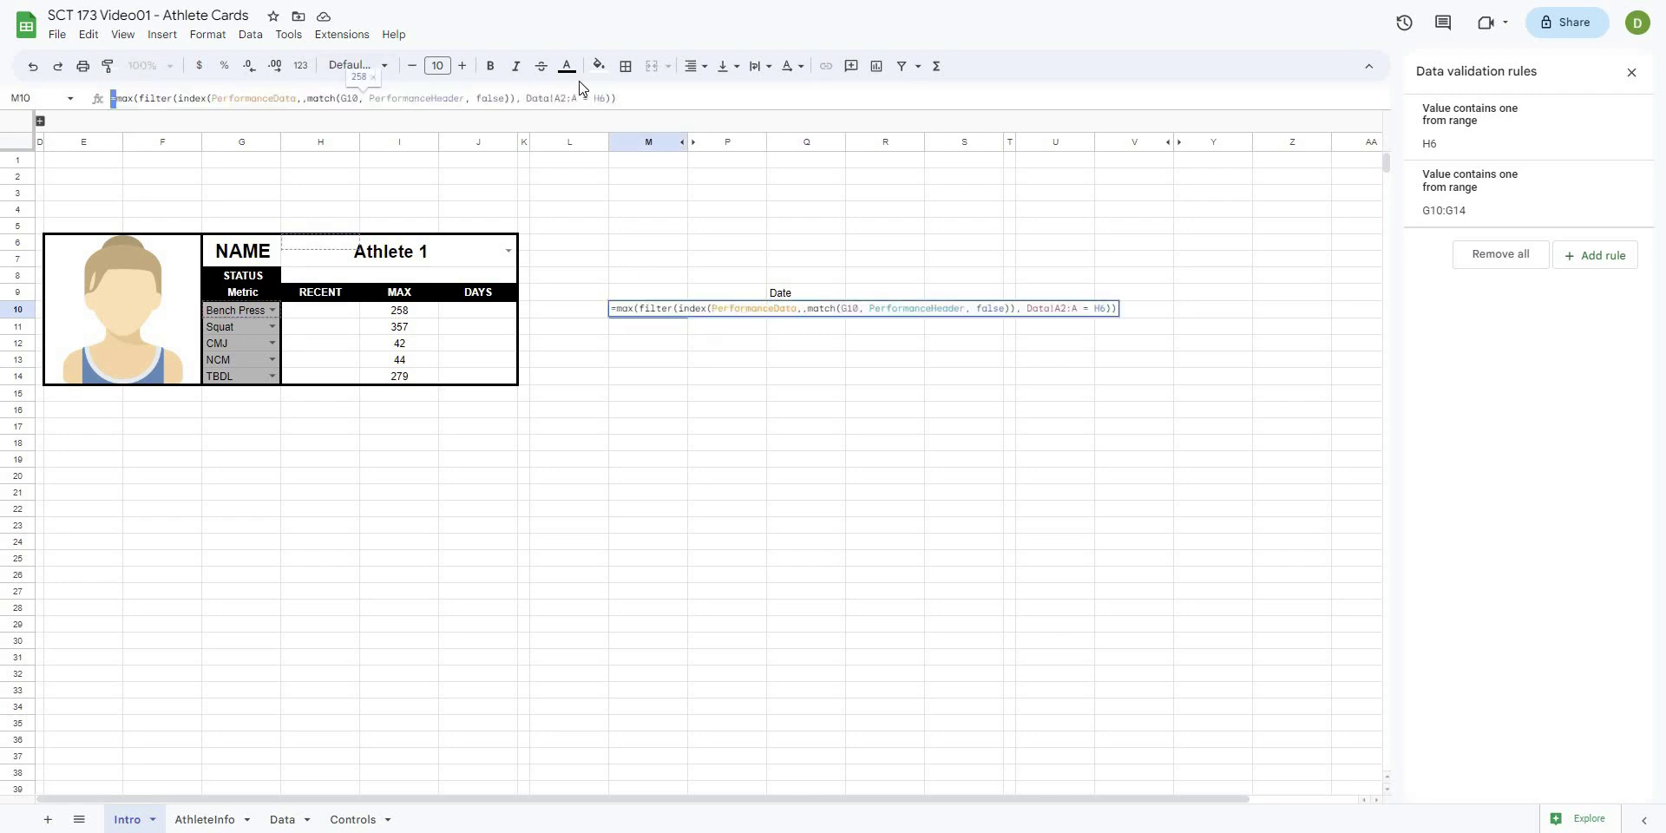
{"action": "left_click_drag", "start_coordinate": [616, 98], "coordinate": [97, 94]}
{"action": "key", "text": "ctrl+c"}
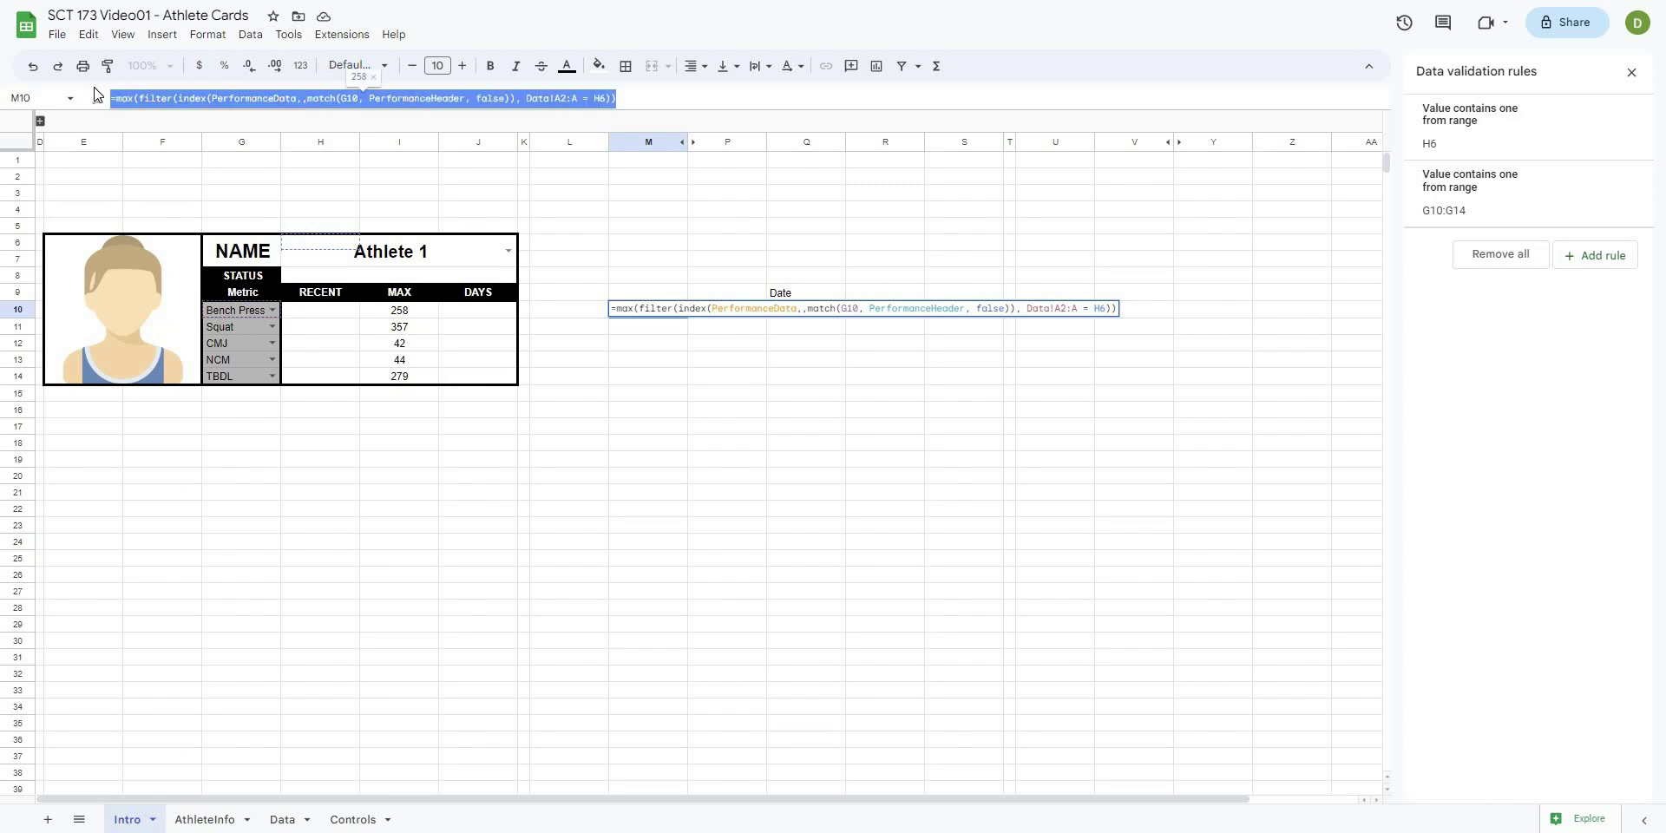
{"action": "left_click", "coordinate": [773, 308]}
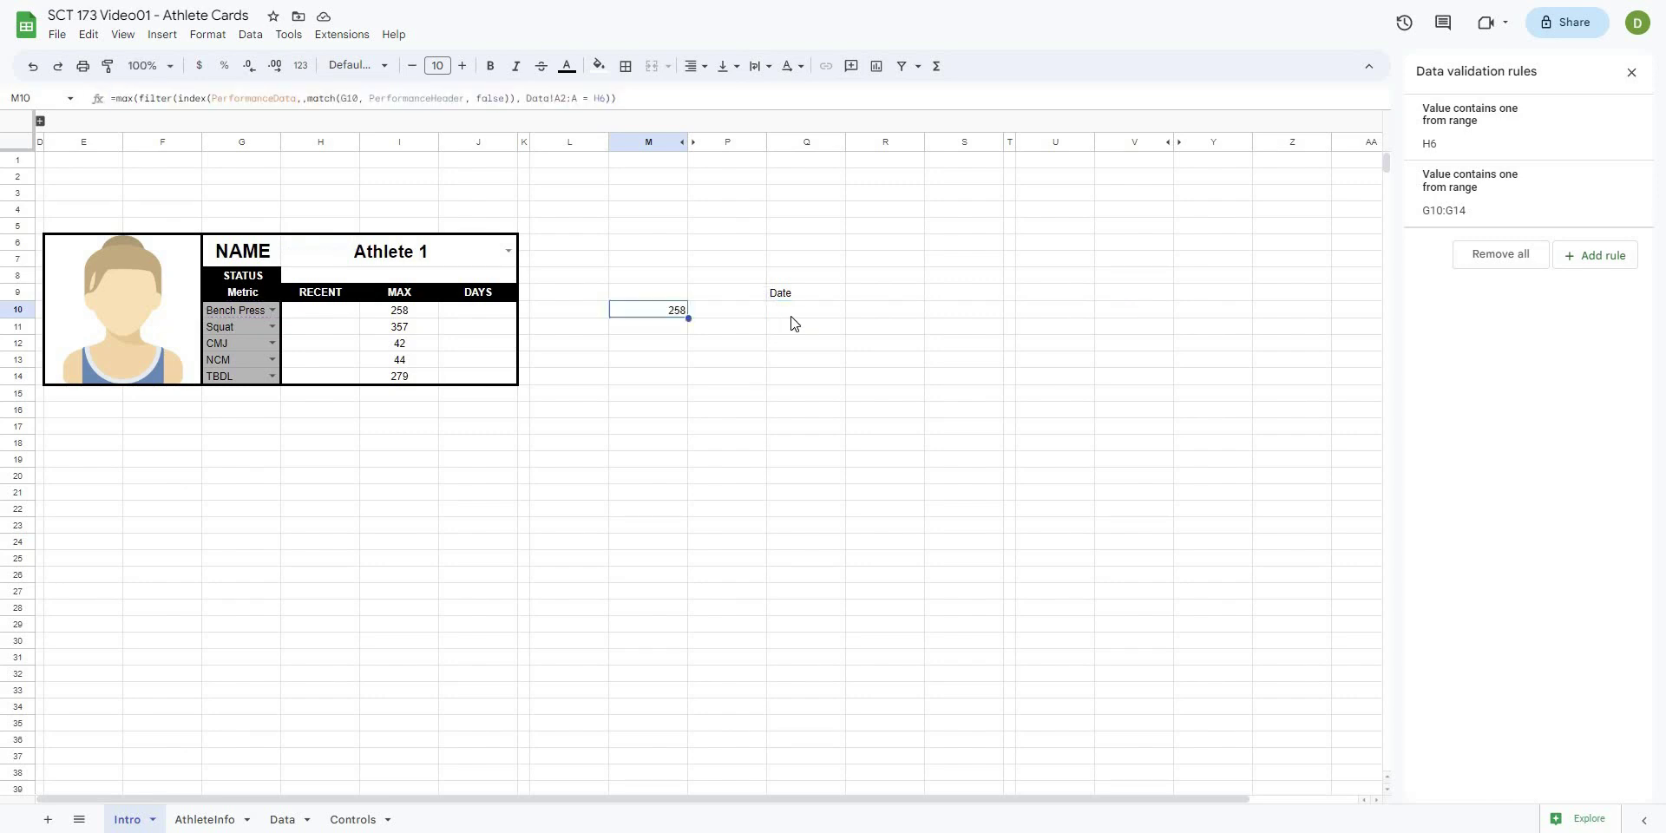
{"action": "left_click", "coordinate": [584, 95]}
{"action": "key", "text": "ctrl+v"}
{"action": "left_click", "coordinate": [351, 98]}
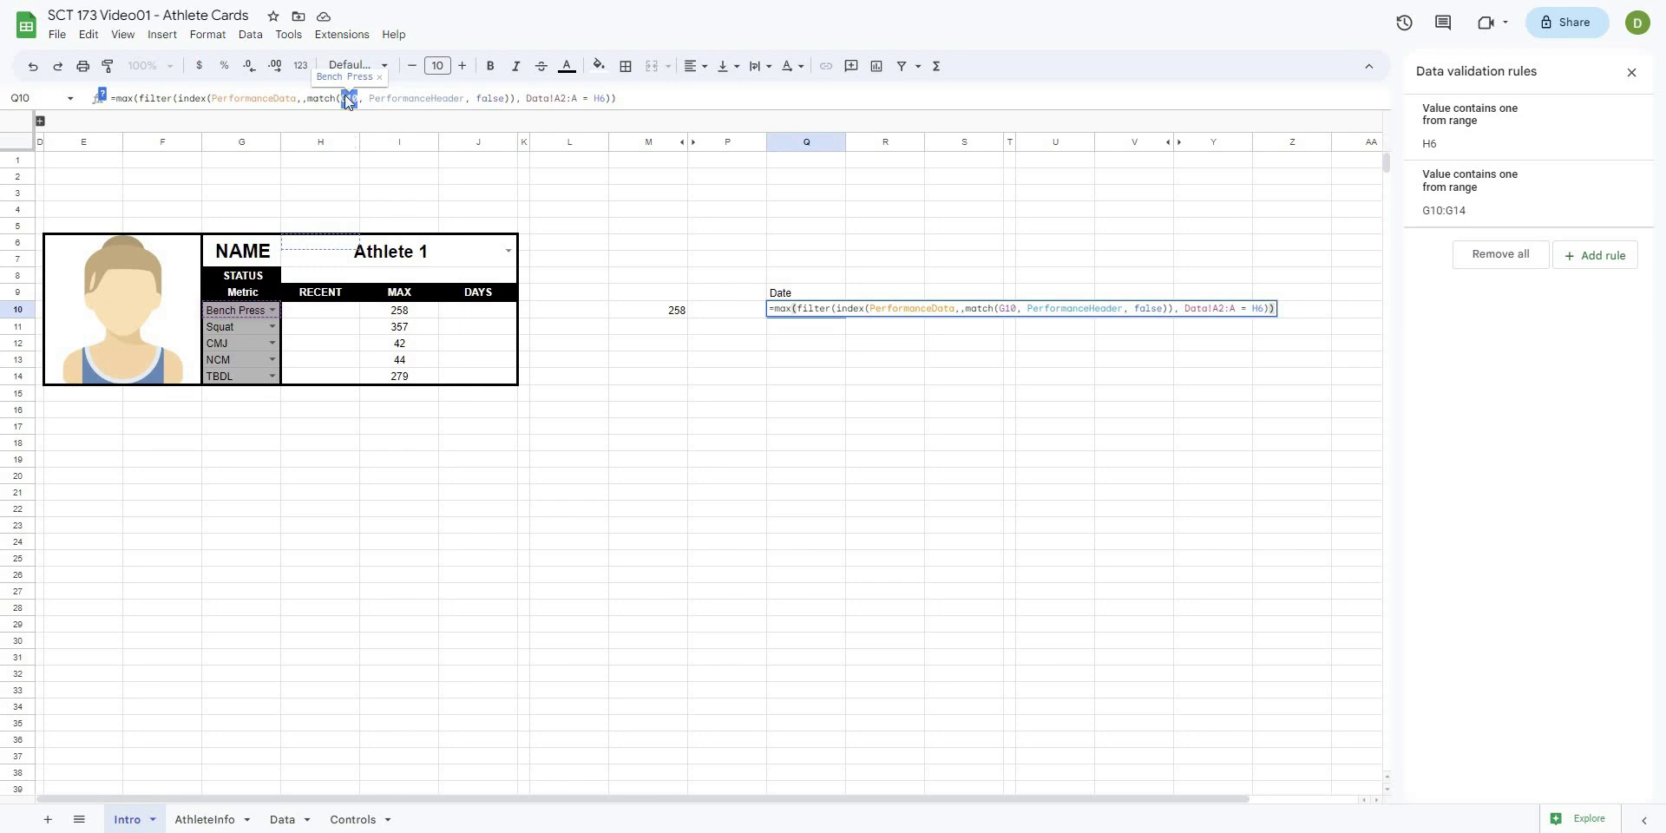
{"action": "key", "text": "BackSpace"}
{"action": "type", "text": "\""}
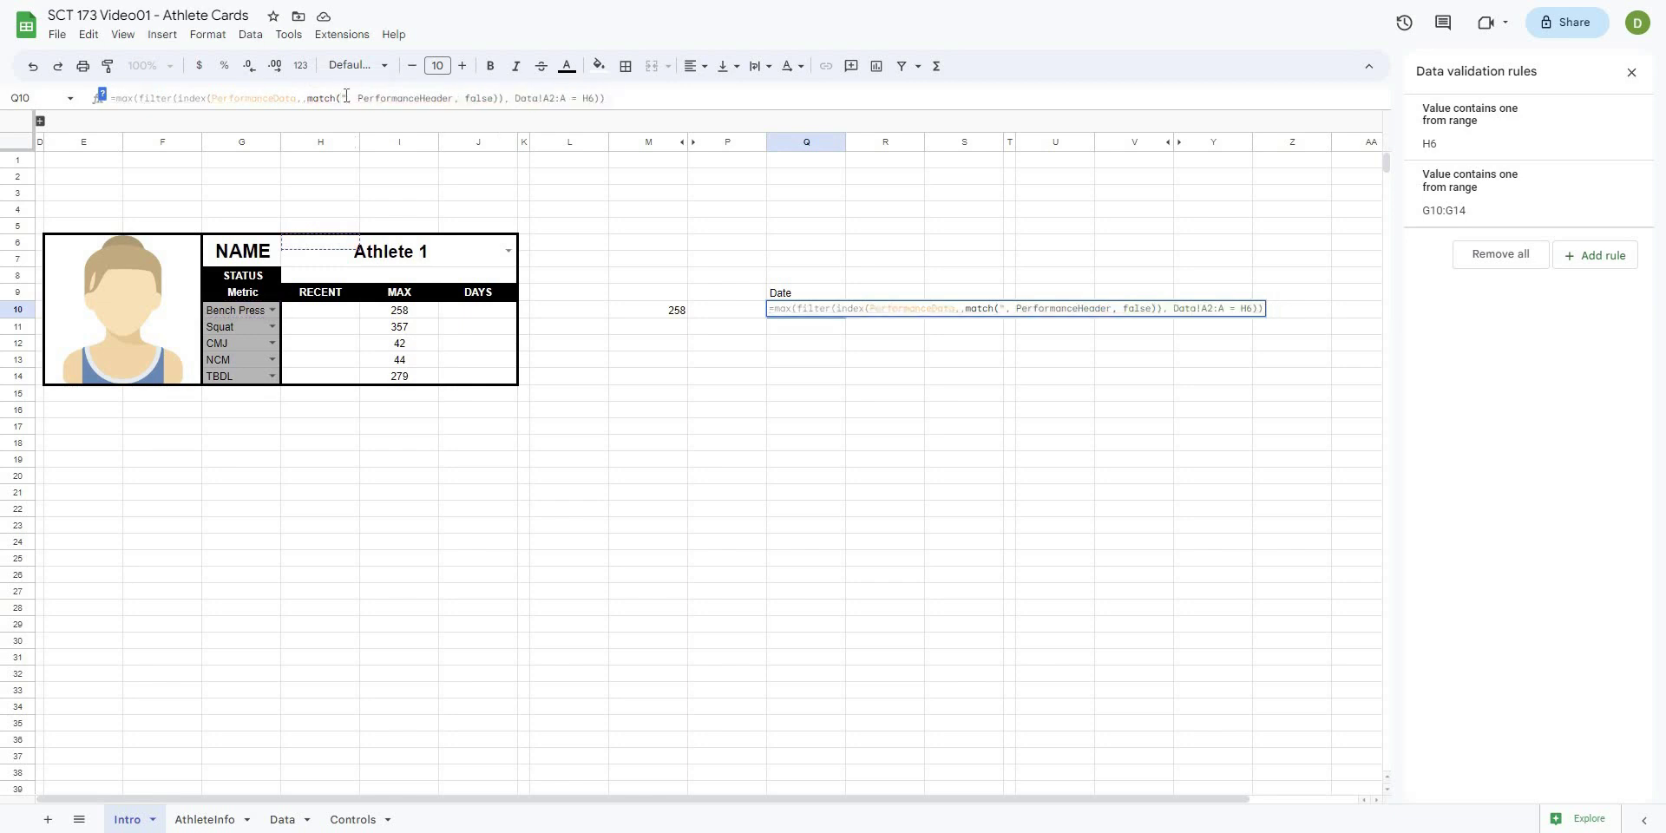
{"action": "type", "text": "date"}
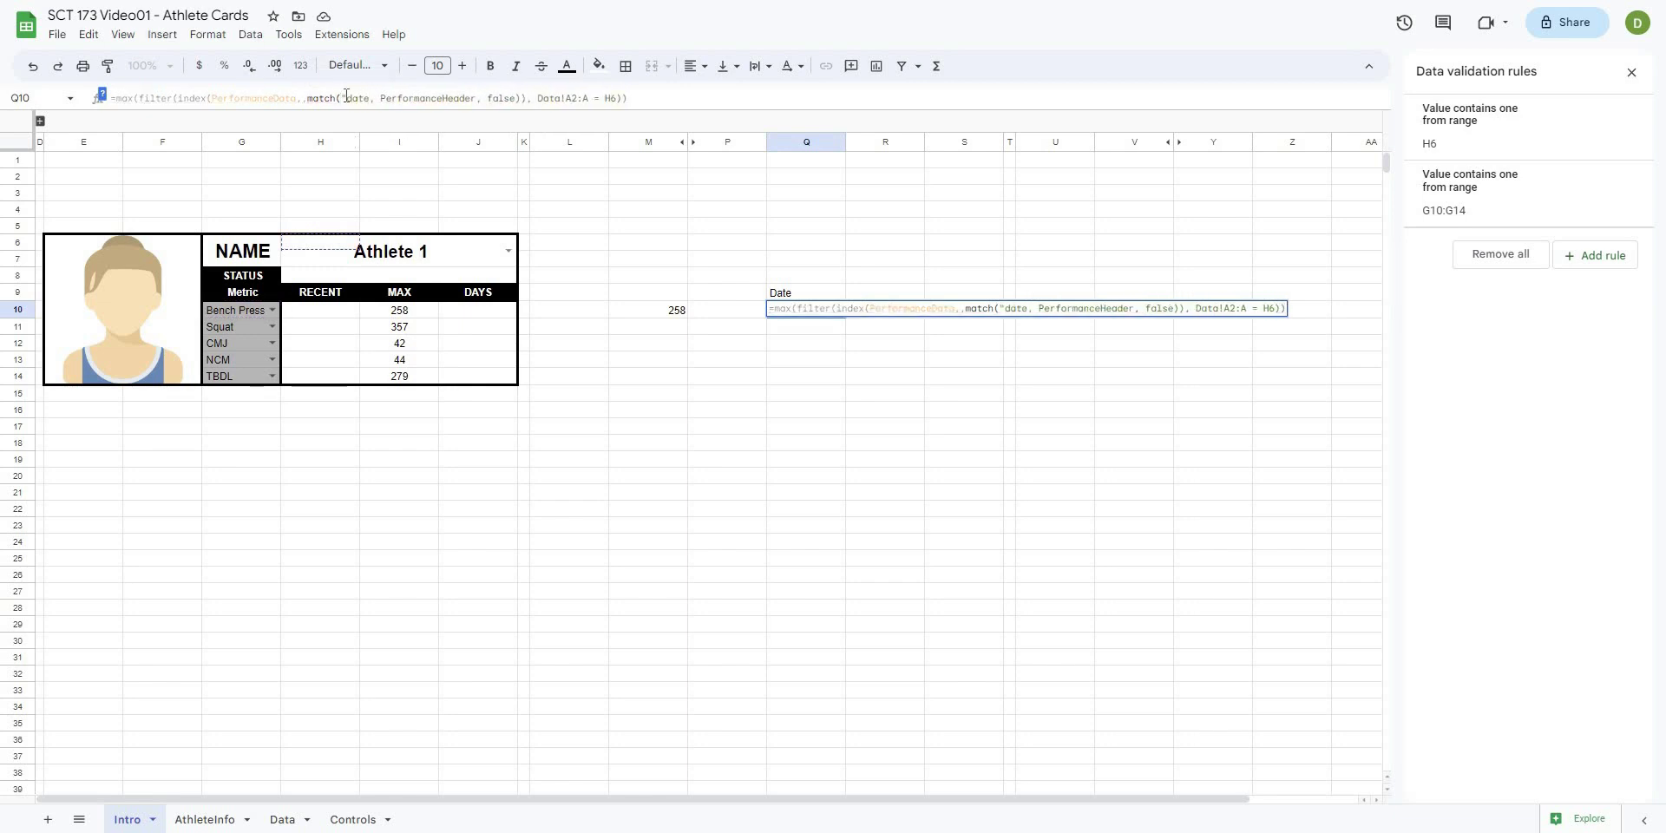
{"action": "type", "text": "\""}
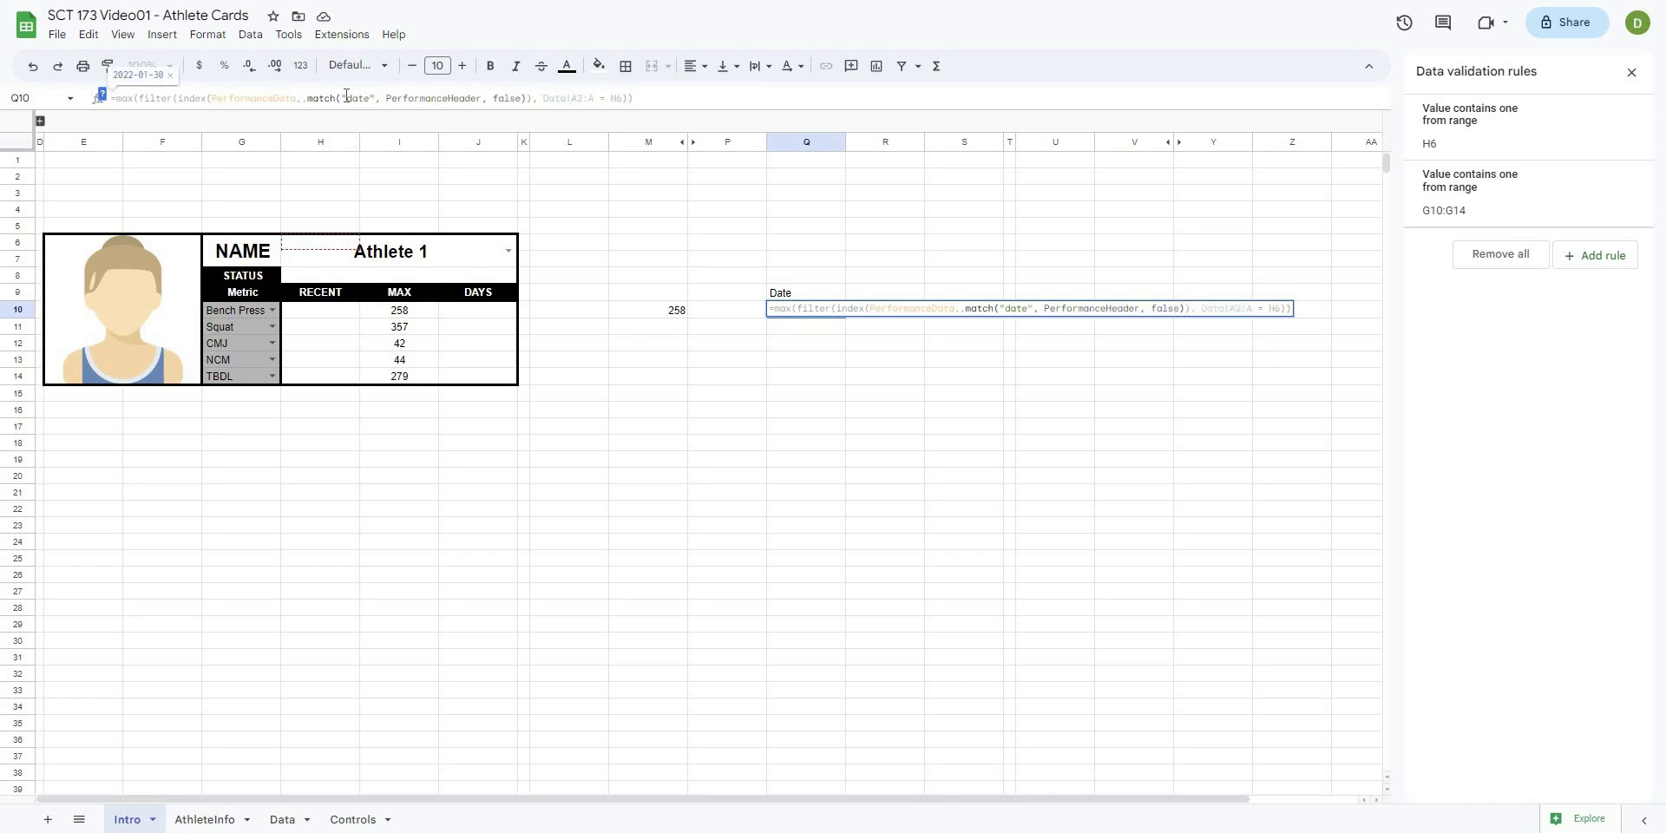
{"action": "key", "text": "Return"}
{"action": "key", "text": "Up"}
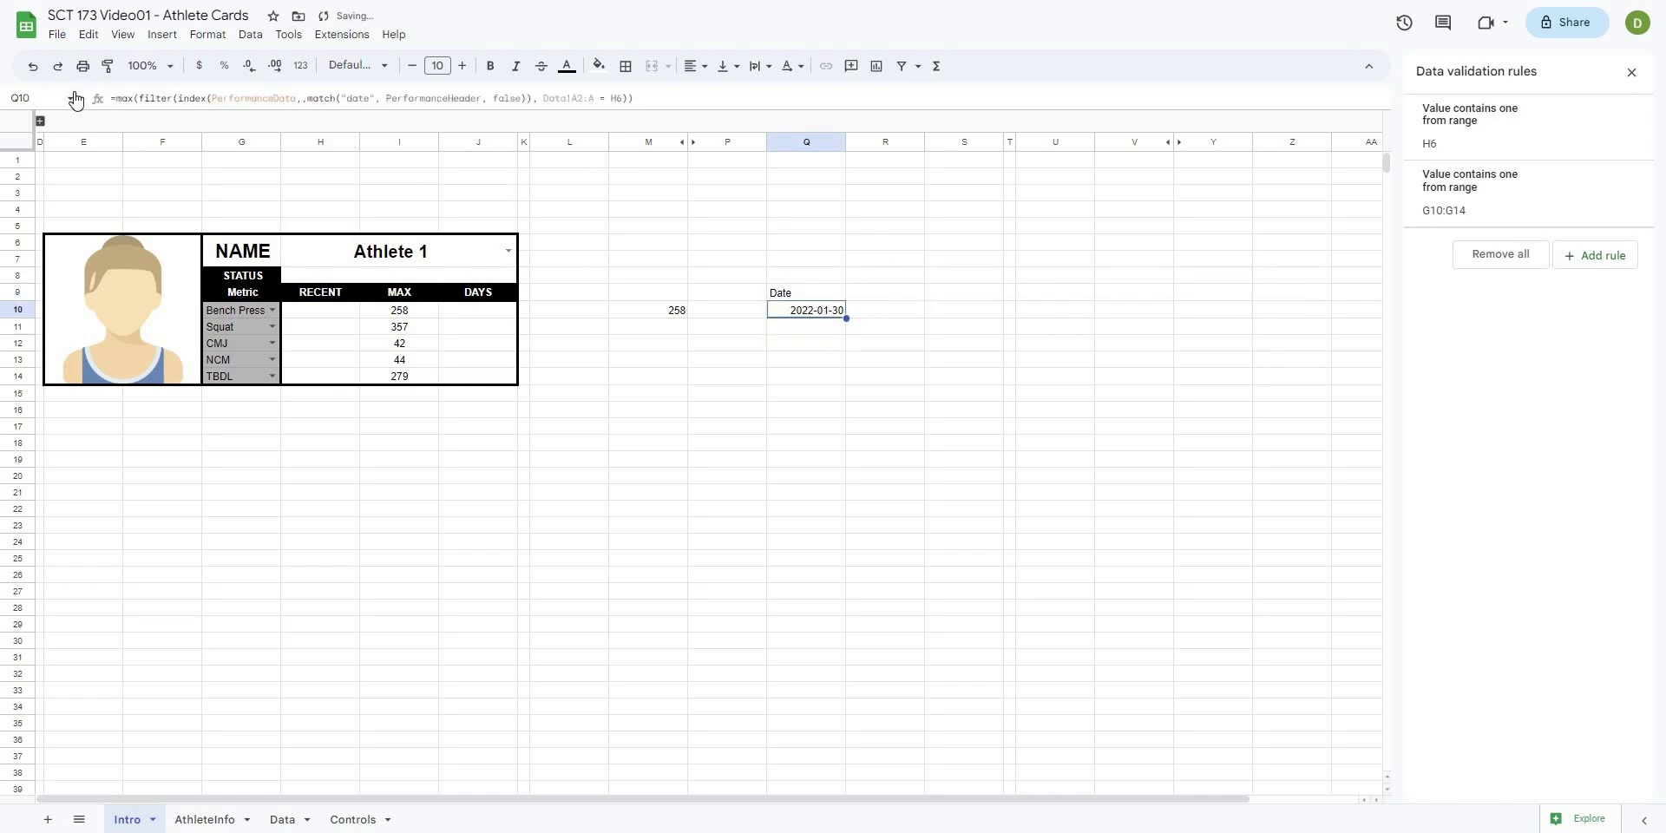
- Remove max from Q10 so all six dates, 2022-01-01 through 2022-01-30, spill down
{"action": "left_click", "coordinate": [132, 97]}
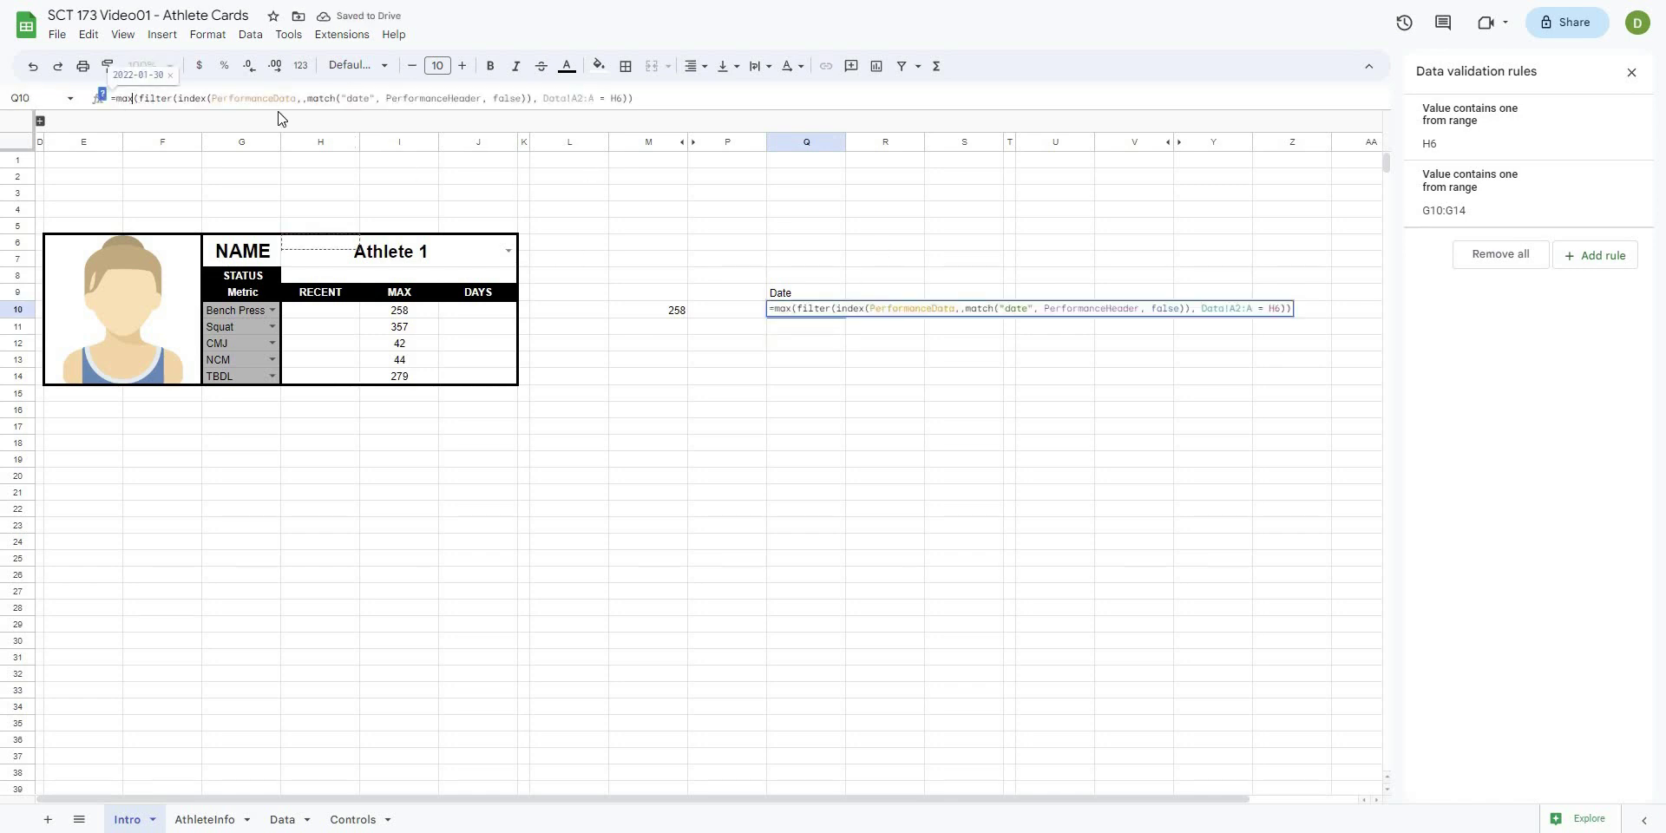
{"action": "key", "text": "BackSpace"}
{"action": "key", "text": "BackSpace"}
{"action": "key", "text": "BackSpace"}
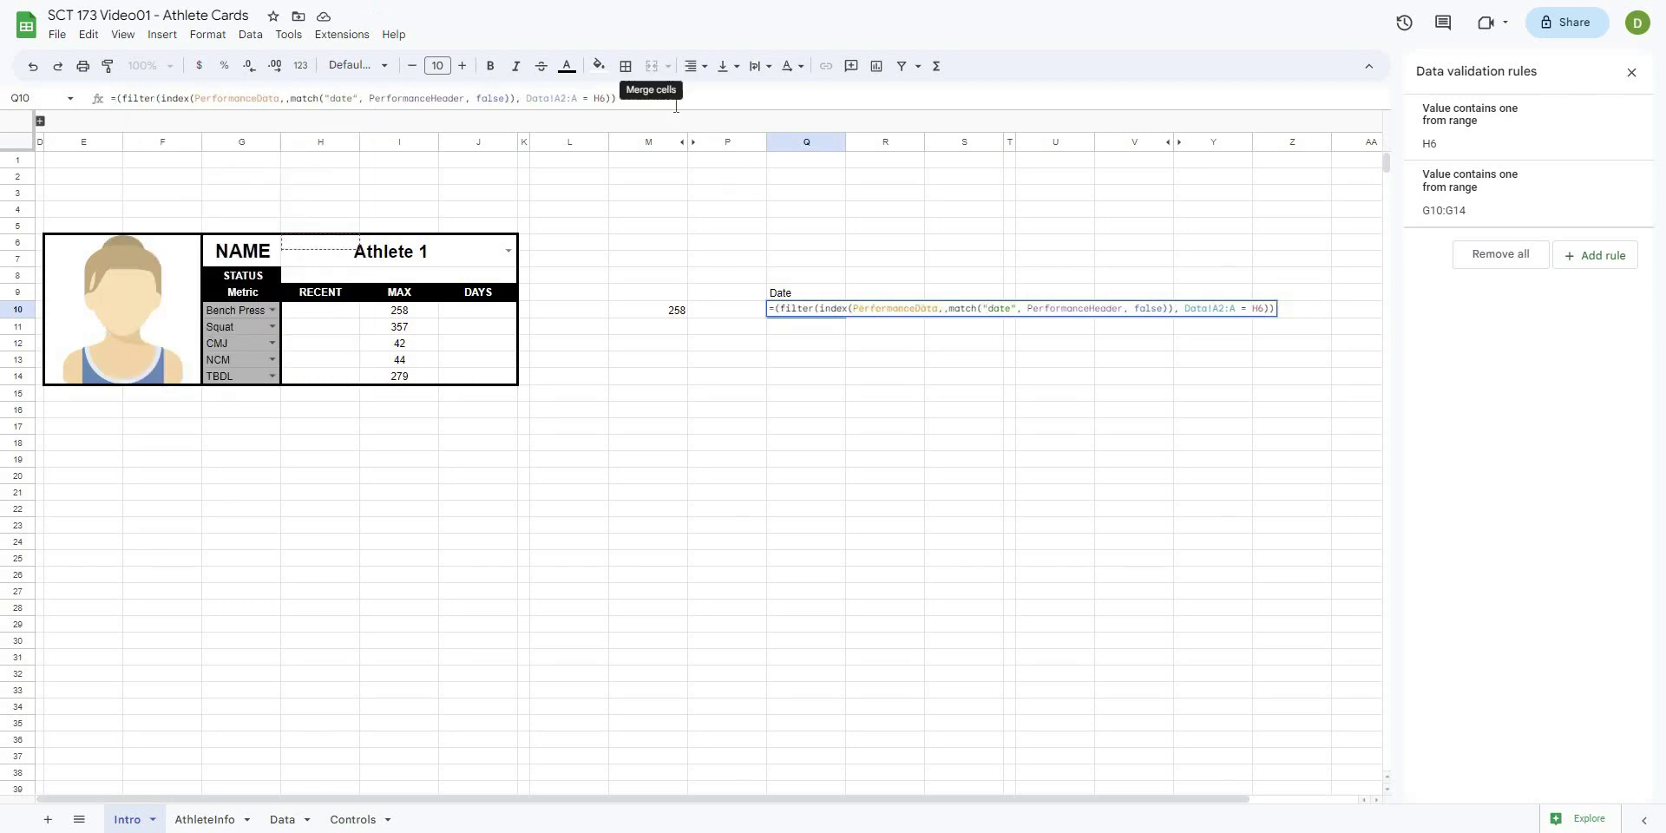
{"action": "left_click", "coordinate": [678, 98]}
{"action": "key", "text": "Return"}
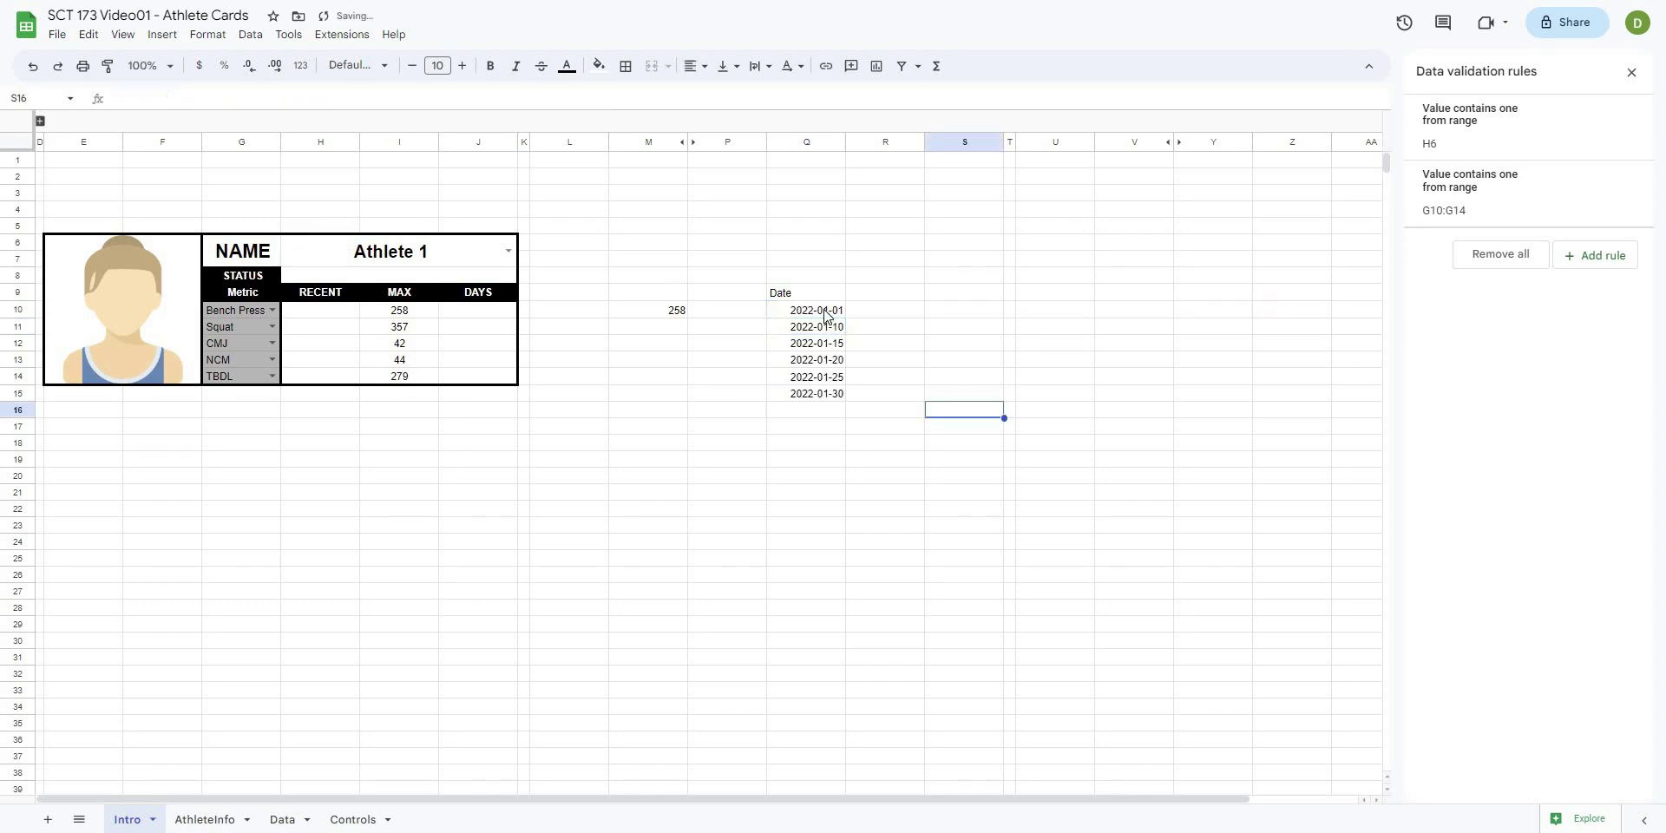
- Begin a second condition in Q10's filter, copying the date-column index expression
{"action": "left_click", "coordinate": [829, 313]}
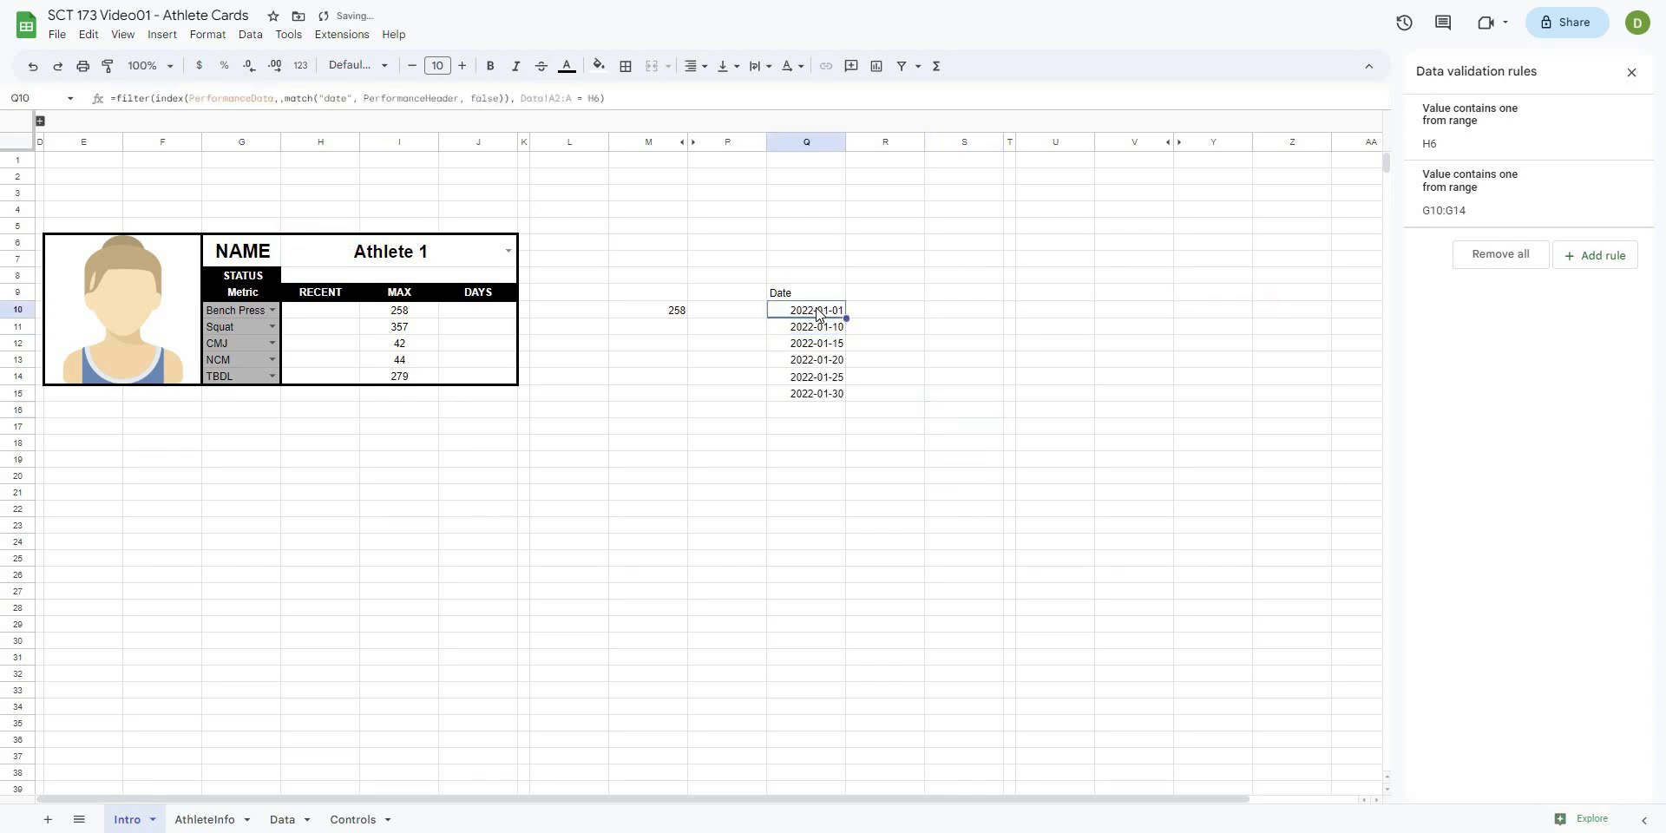
{"action": "left_click", "coordinate": [604, 97]}
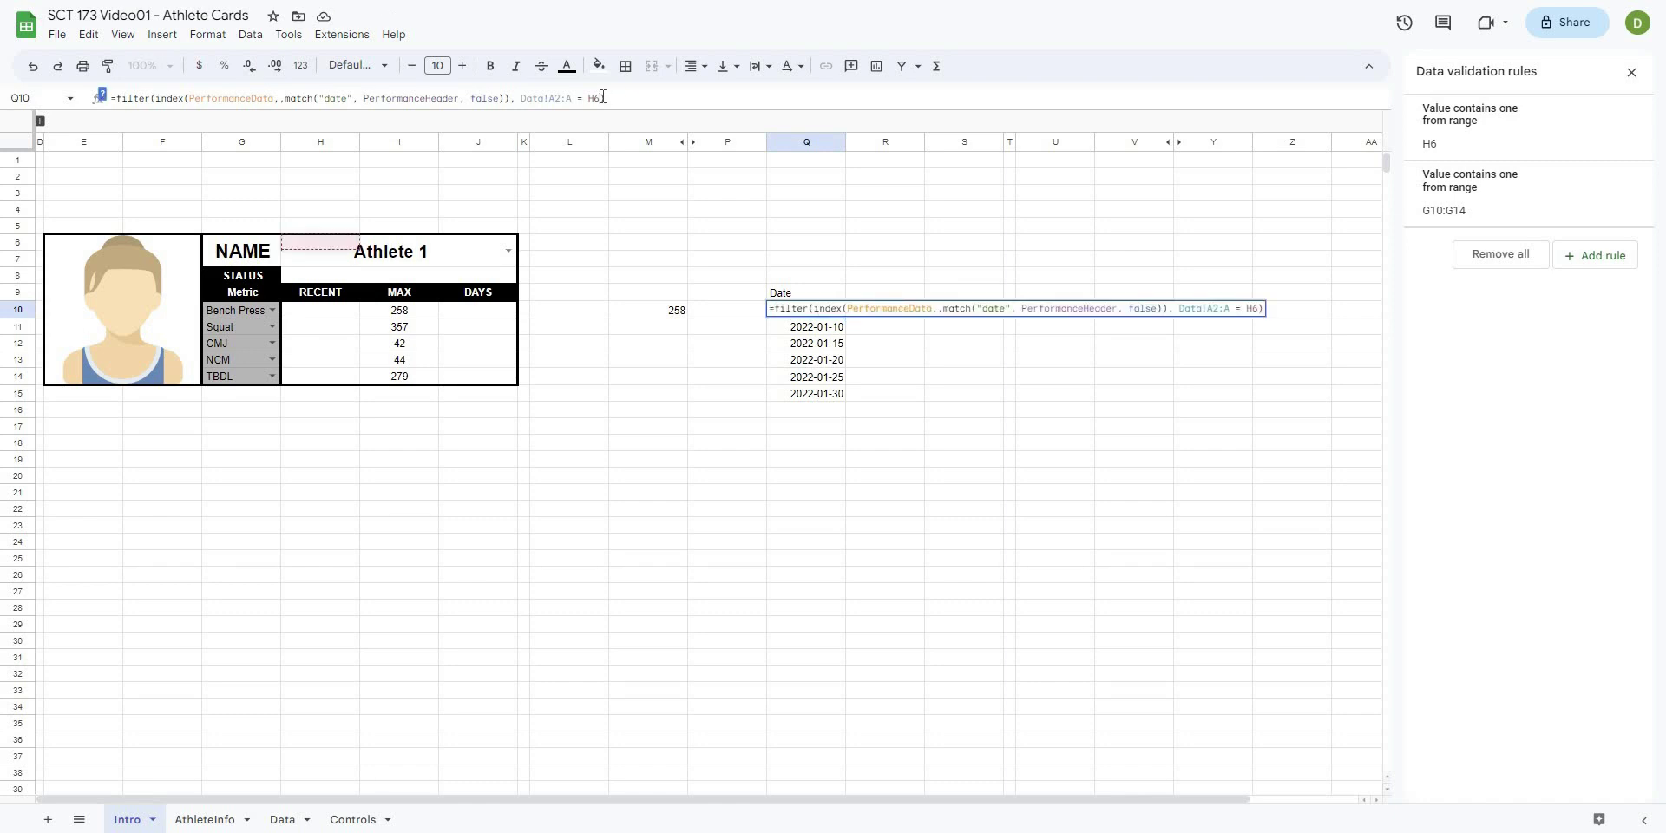
{"action": "type", "text": ","}
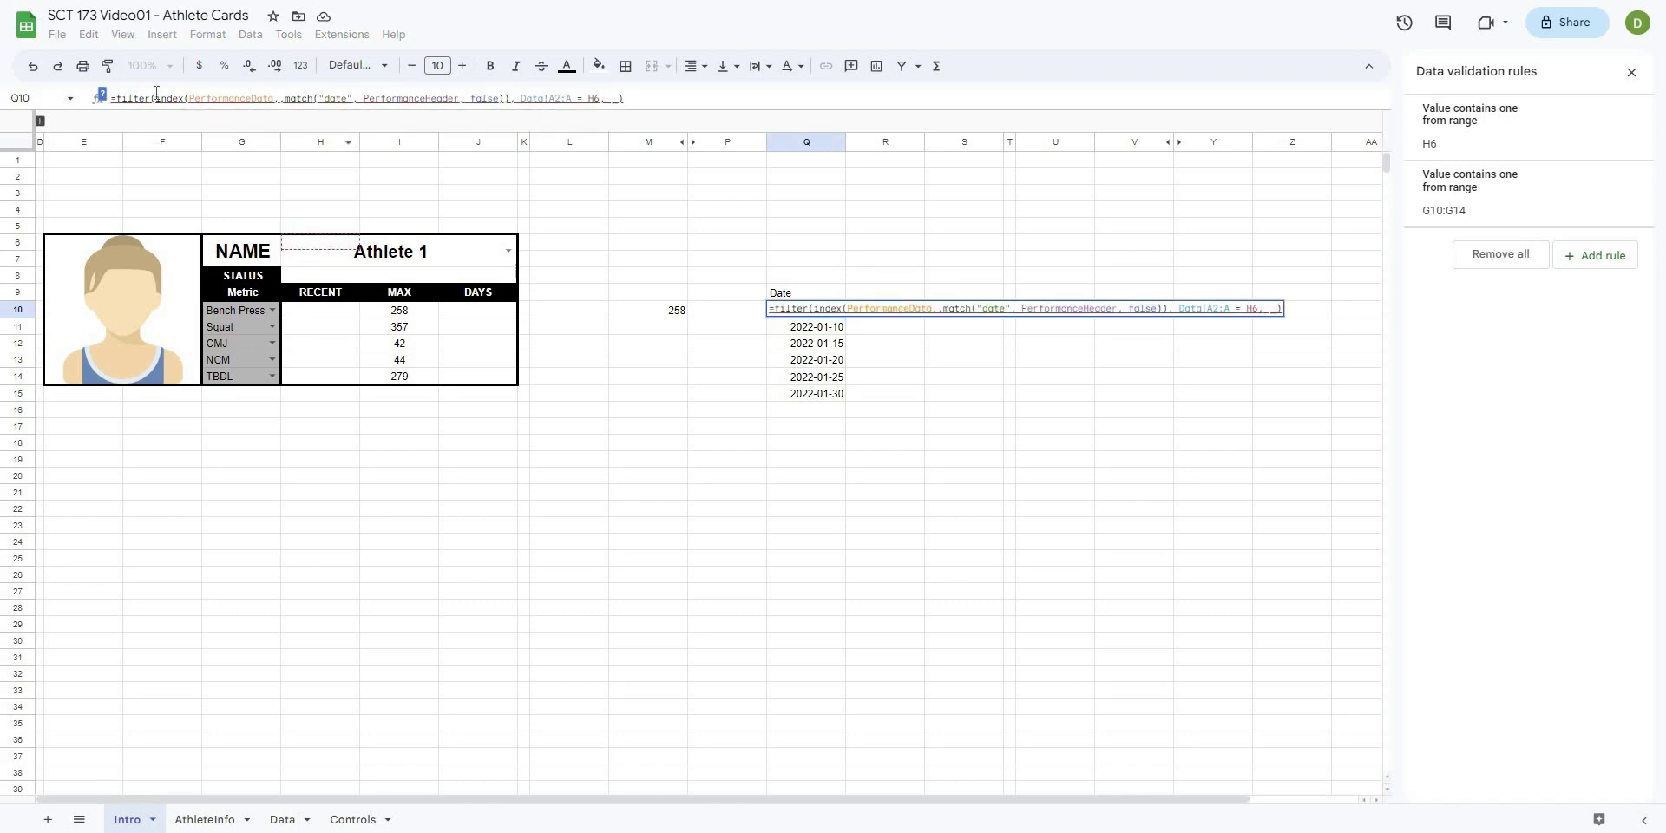
{"action": "left_click_drag", "start_coordinate": [157, 98], "coordinate": [507, 85]}
{"action": "key", "text": "ctrl+c"}
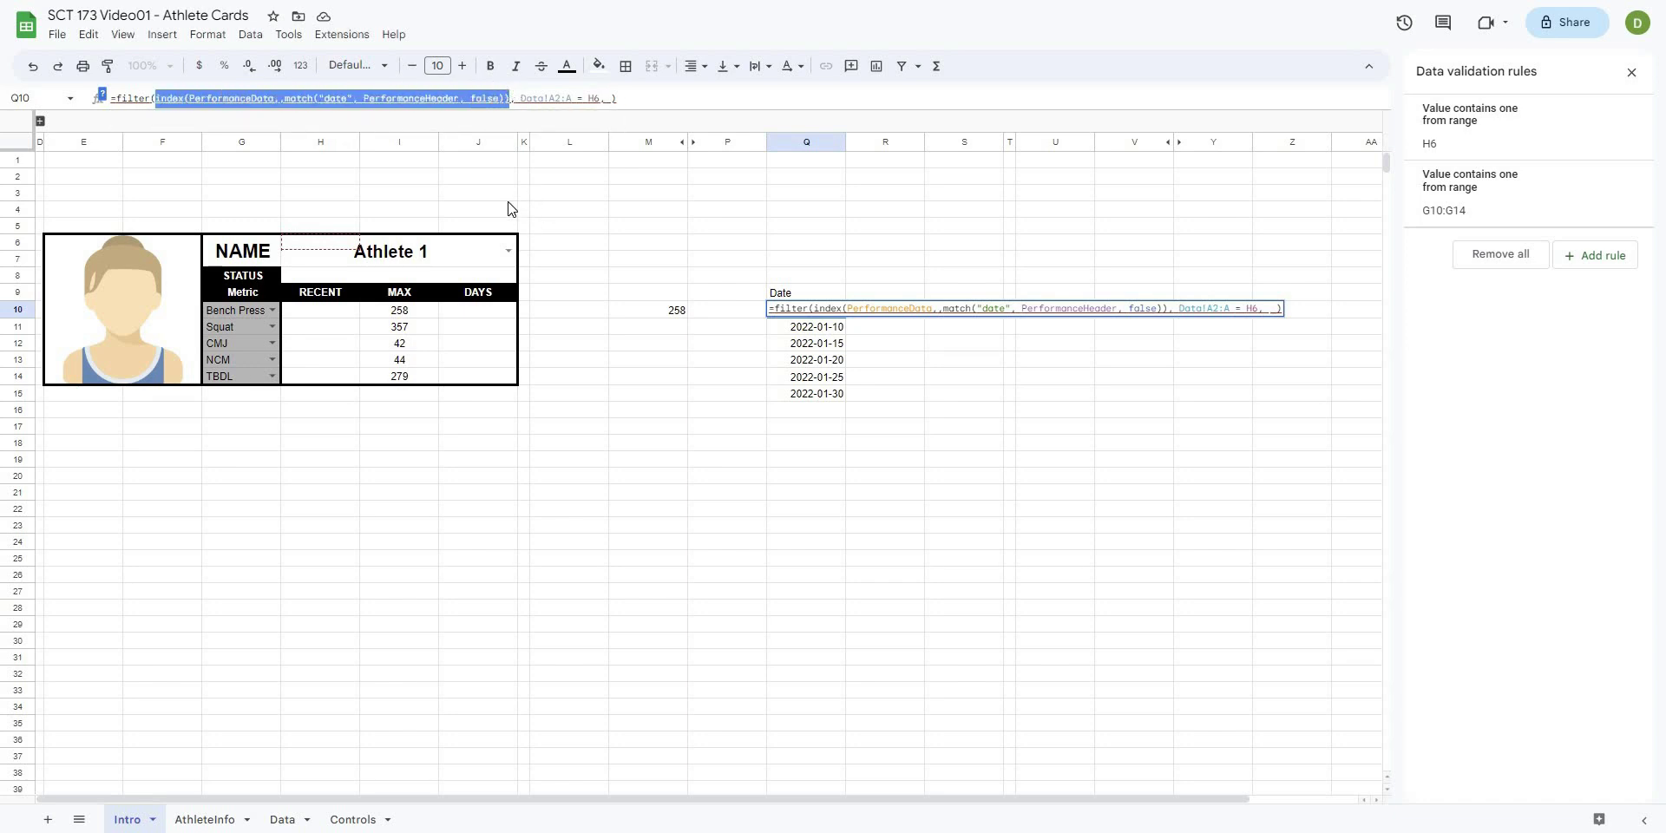
{"action": "left_click", "coordinate": [611, 98]}
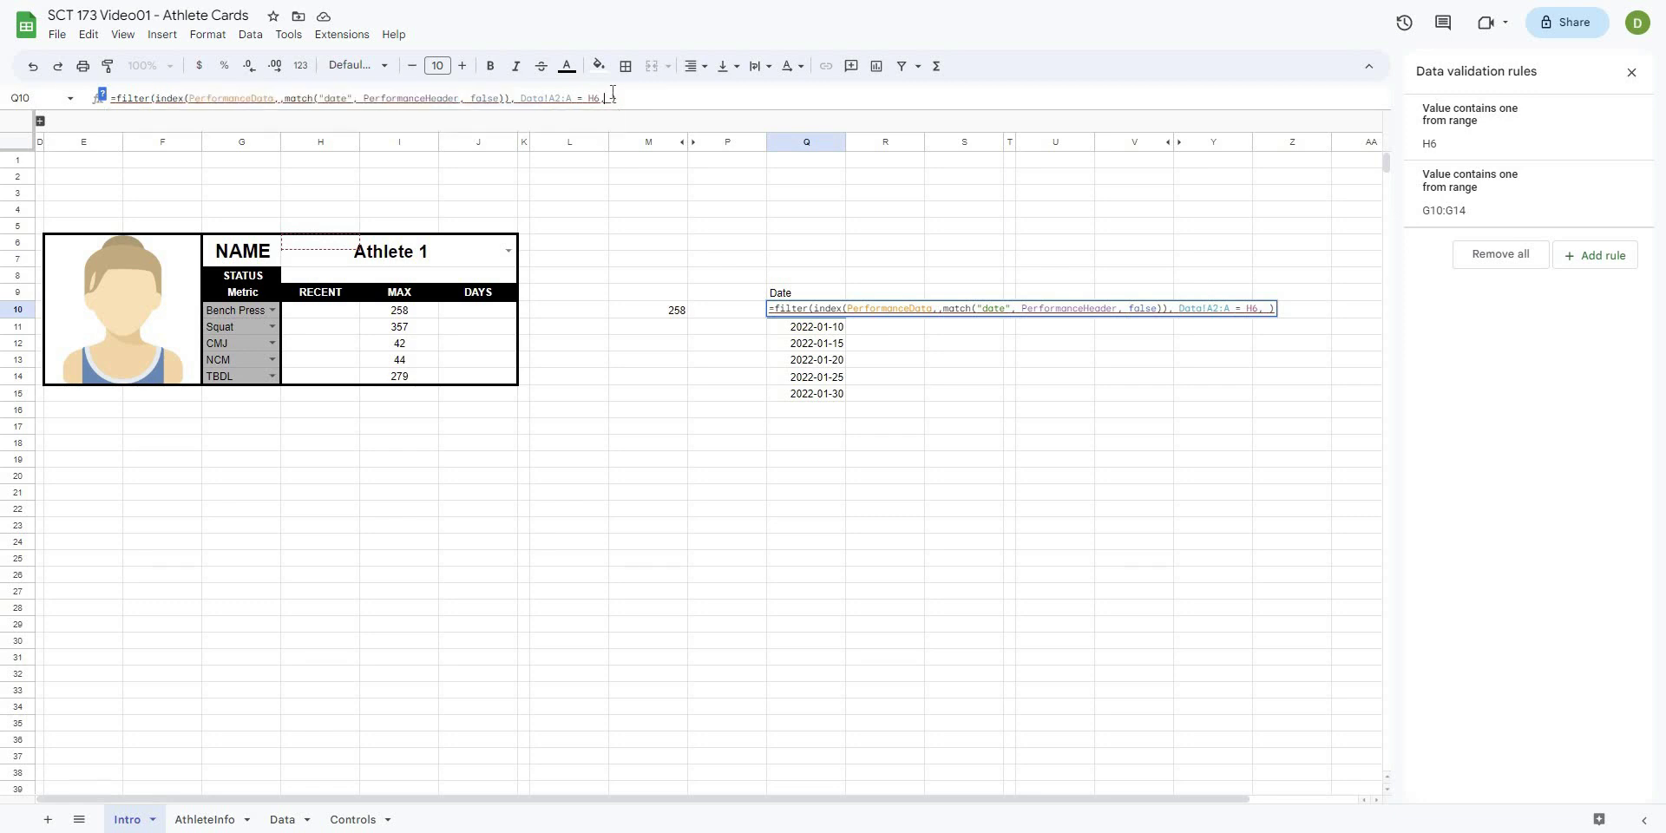
- Add a second condition requiring a non-blank value in the $G10 metric column to Q10's filter
{"action": "key", "text": "ctrl+v"}
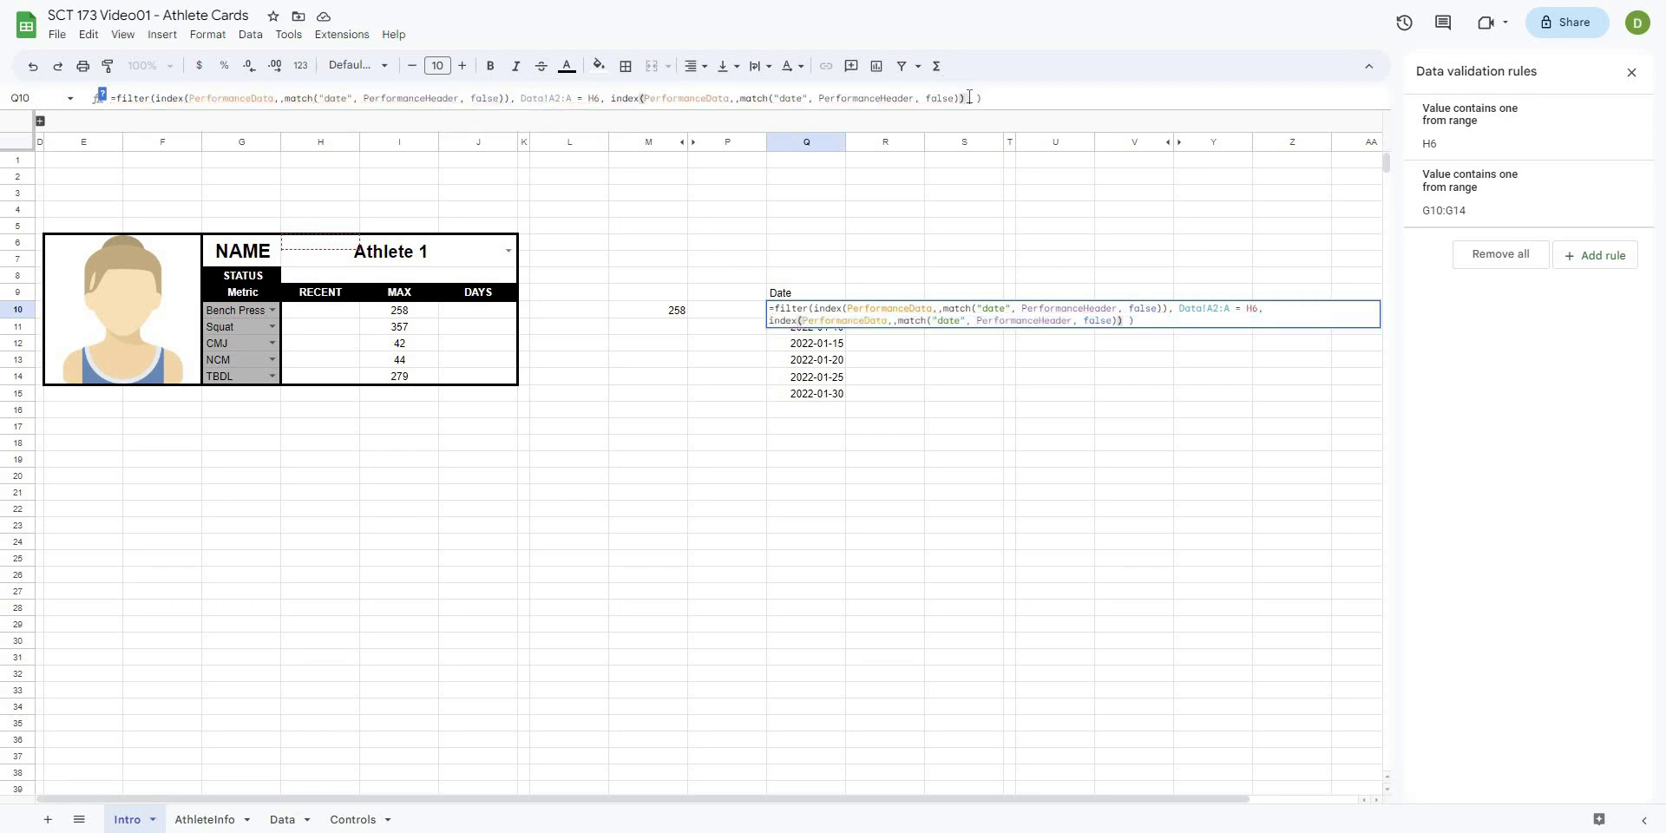
{"action": "type", "text": "<> \""}
{"action": "left_click_drag", "start_coordinate": [808, 97], "coordinate": [776, 98]}
{"action": "key", "text": "BackSpace"}
{"action": "type", "text": "G10"}
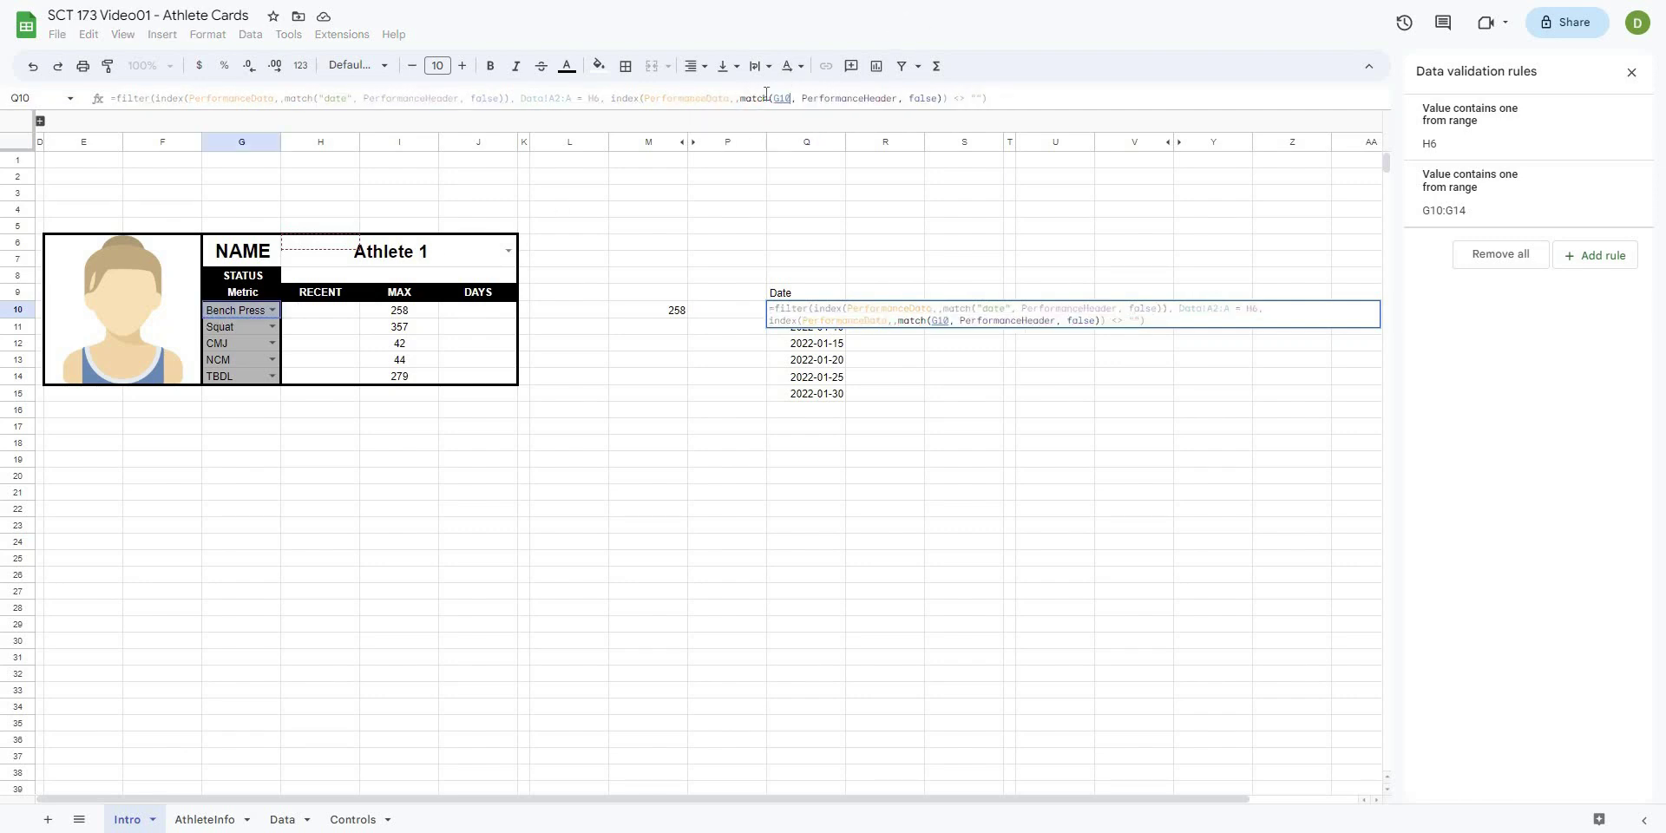
{"action": "left_click", "coordinate": [780, 94]}
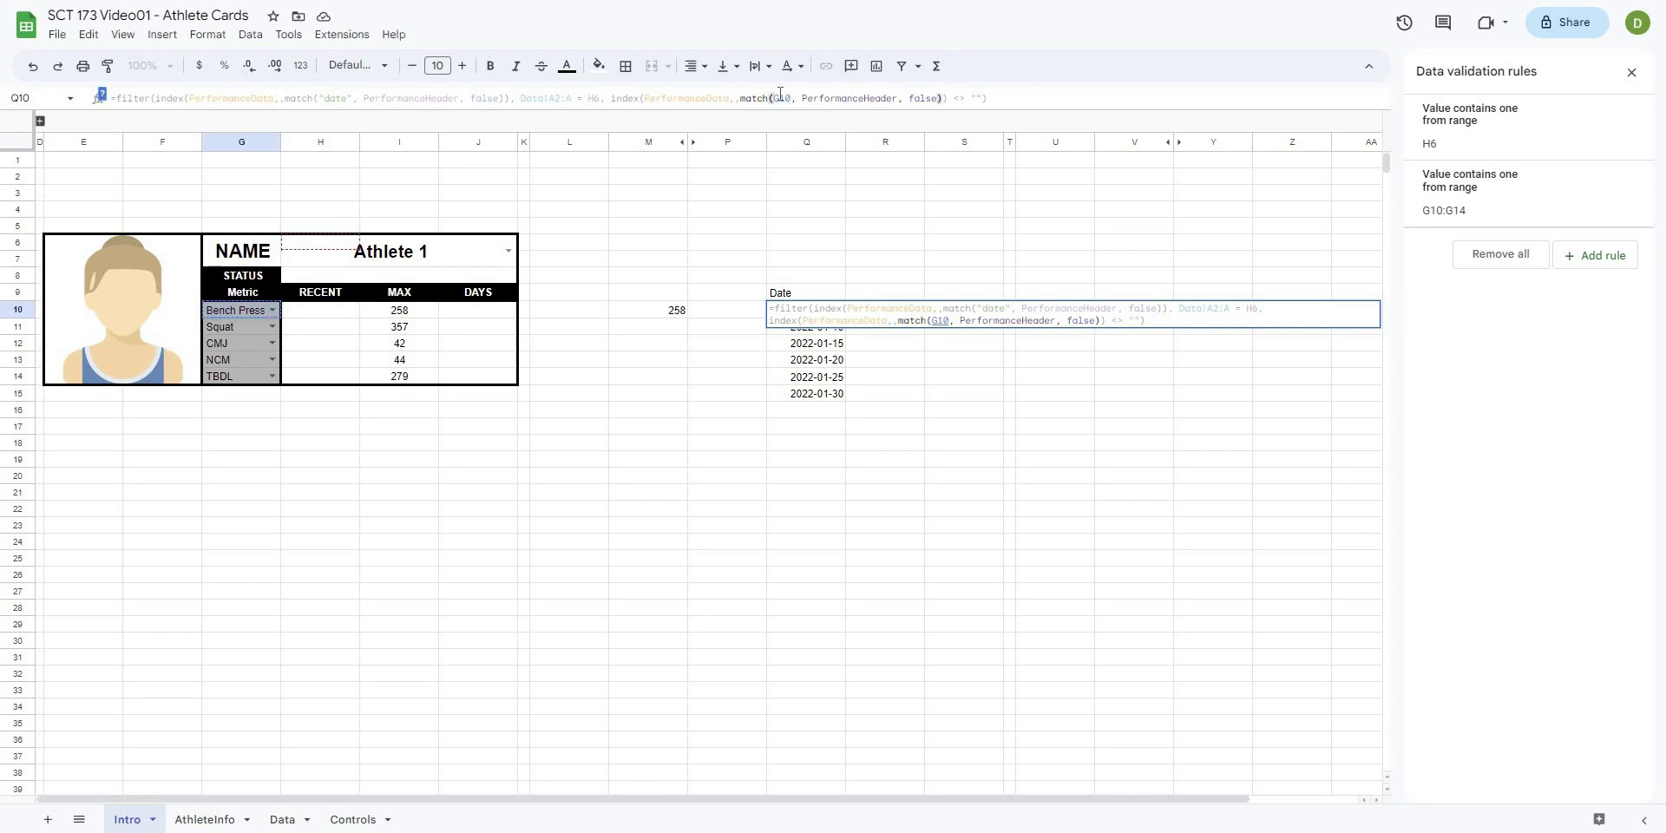
{"action": "type", "text": "$"}
{"action": "key", "text": "Return"}
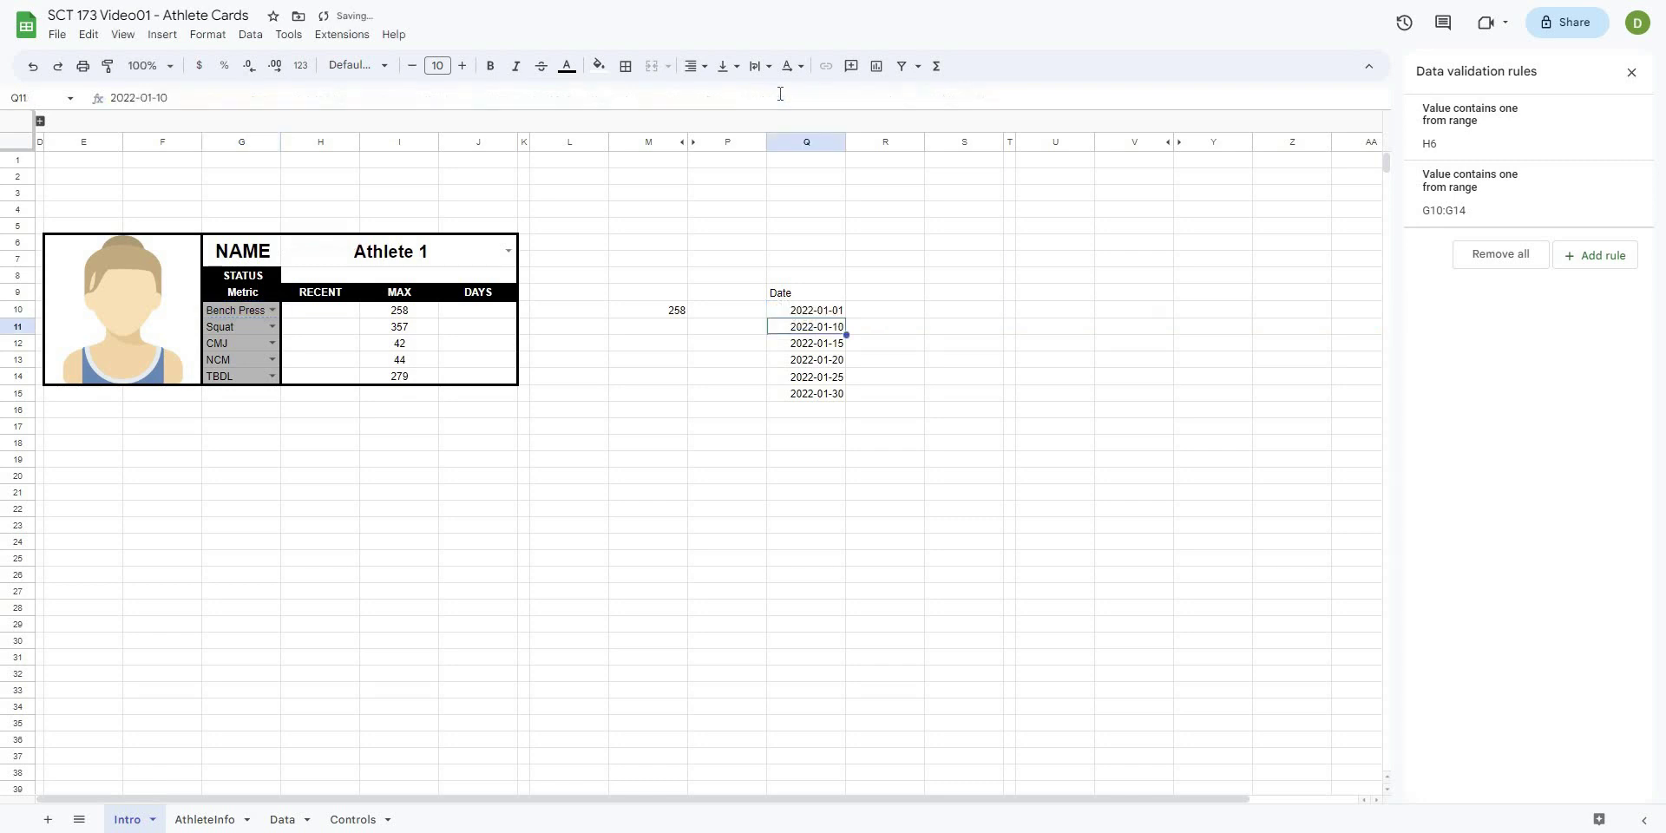
{"action": "left_click", "coordinate": [815, 309]}
{"action": "left_click", "coordinate": [872, 433]}
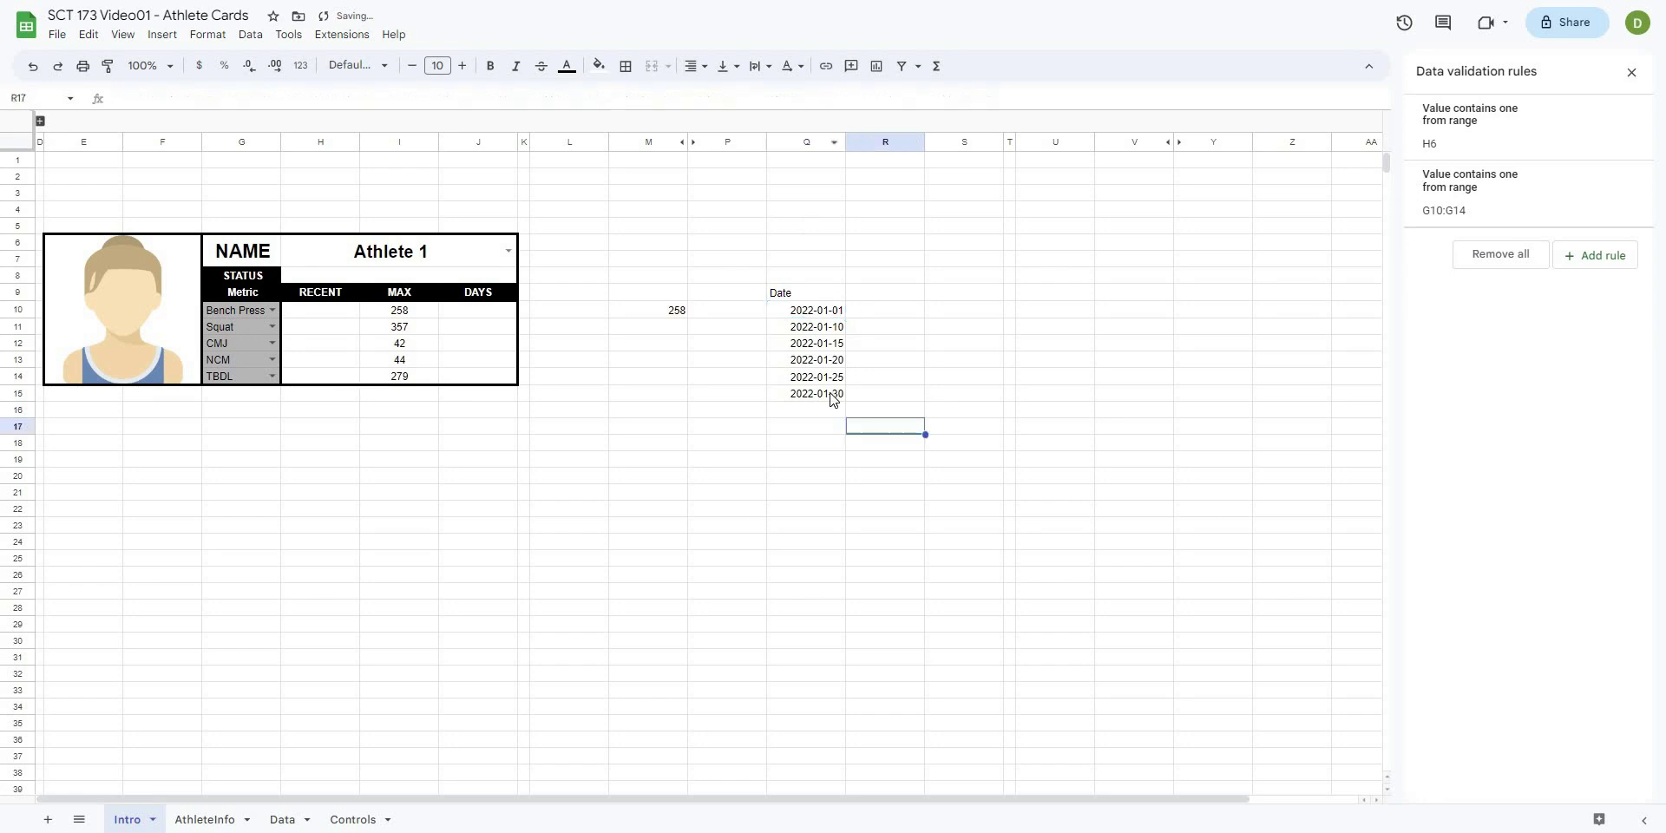
{"action": "left_click", "coordinate": [829, 394]}
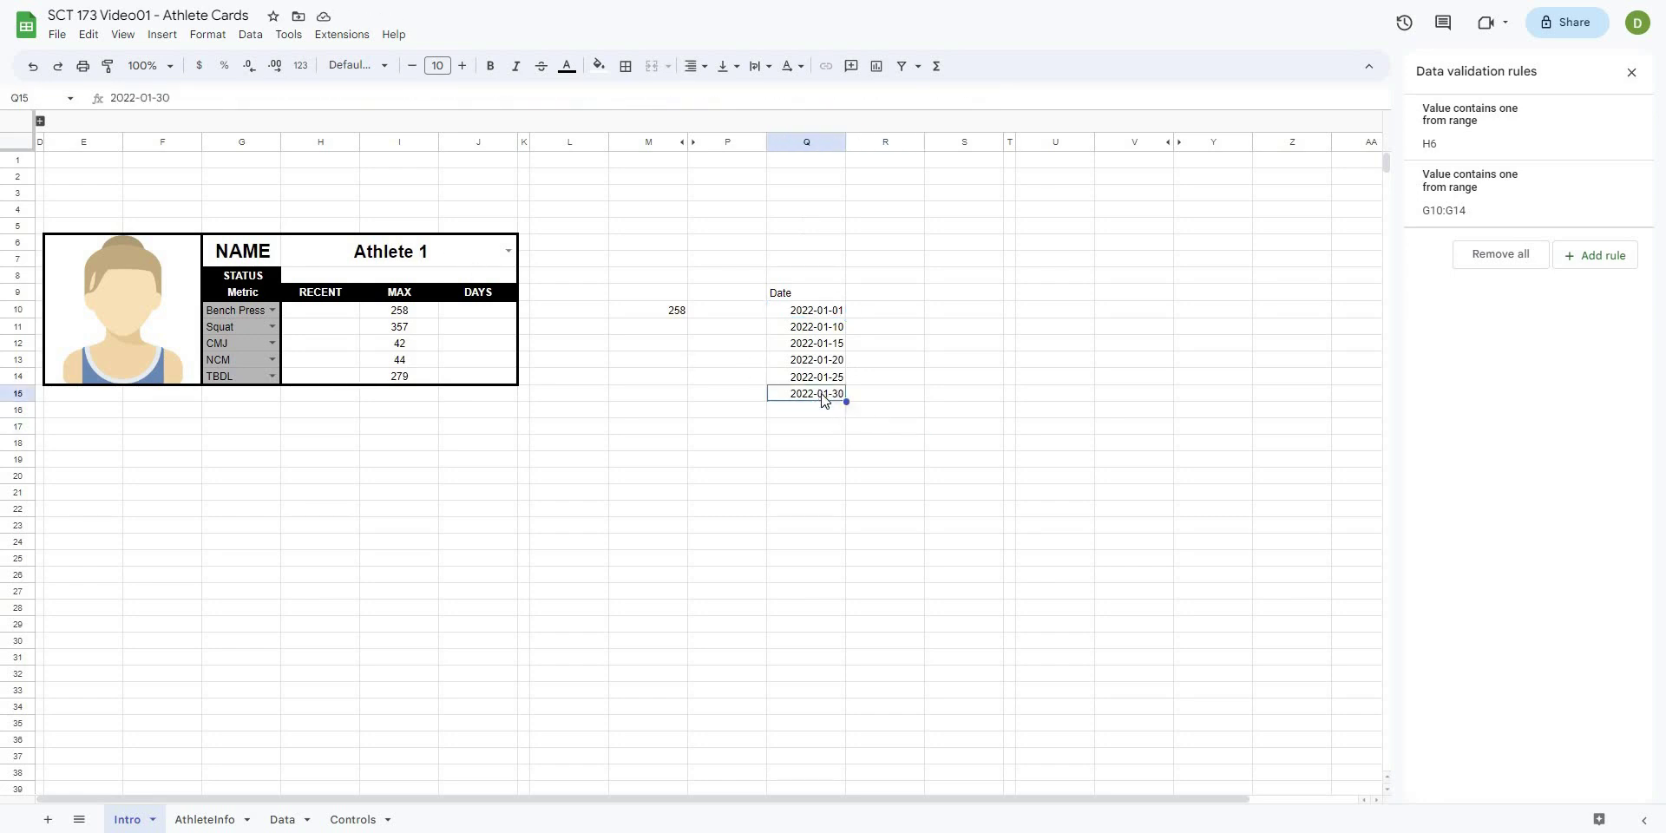
{"action": "left_click", "coordinate": [290, 817]}
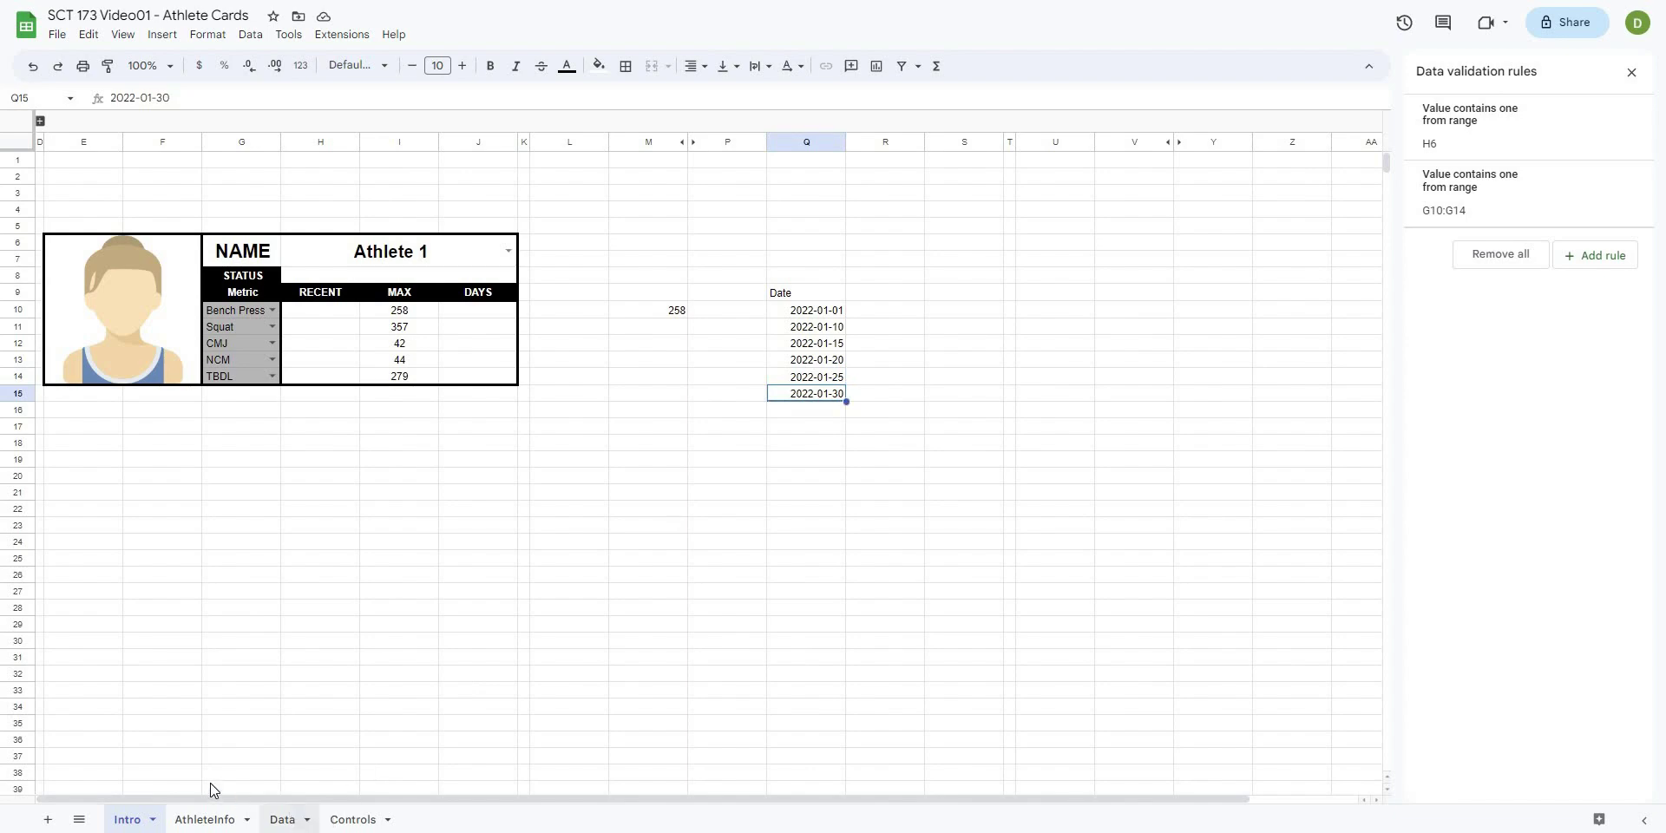
{"action": "scroll", "coordinate": [165, 695], "scroll_direction": "down", "scroll_amount": 5}
{"action": "scroll", "coordinate": [104, 640], "scroll_direction": "up", "scroll_amount": 2}
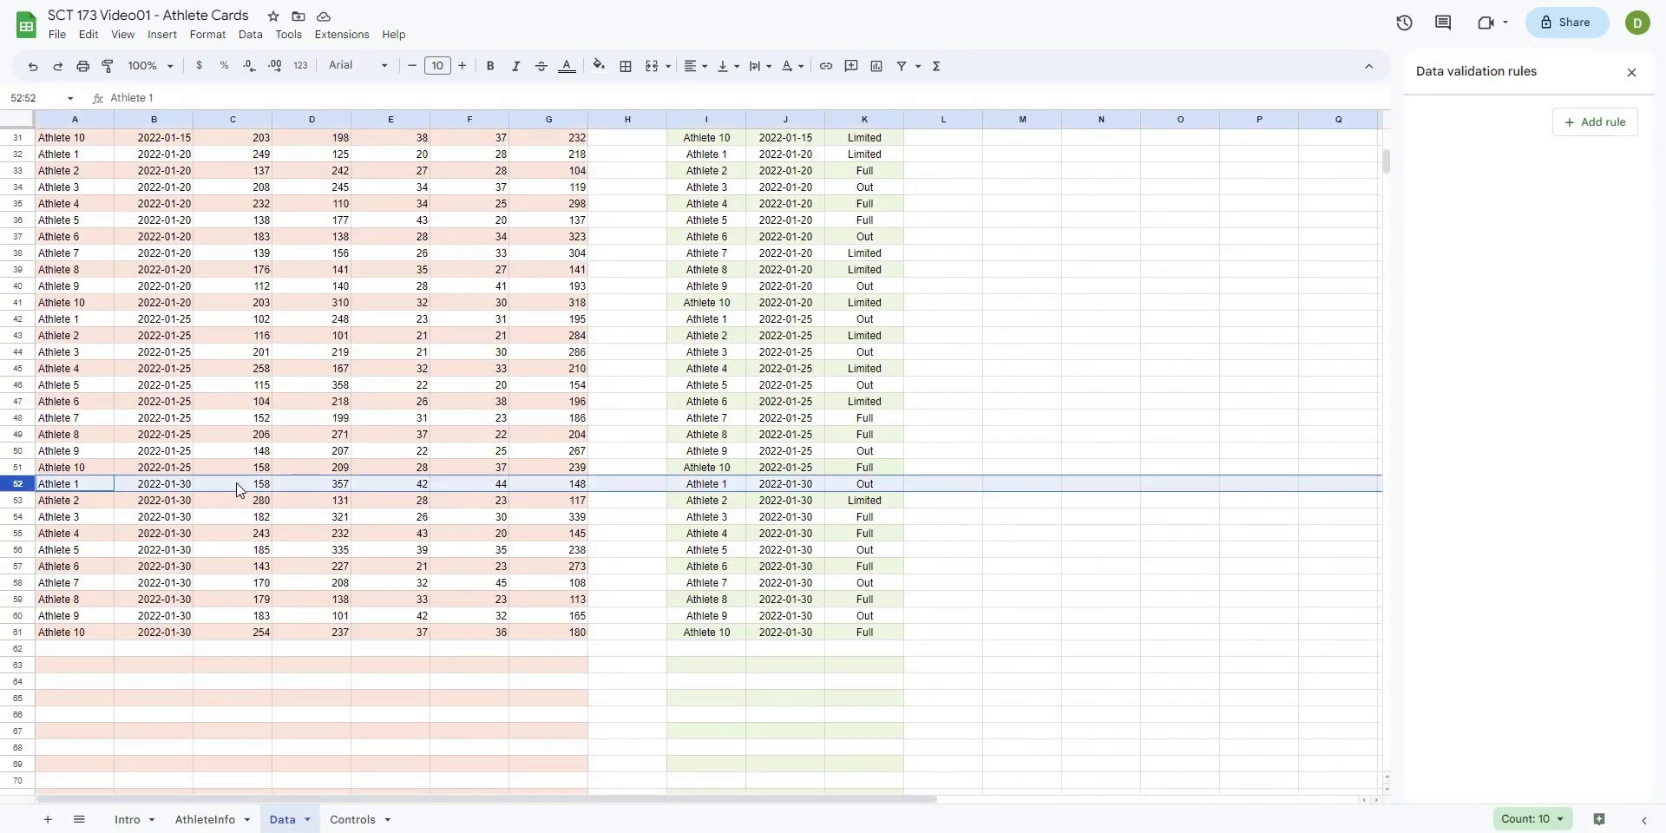
{"action": "left_click_drag", "start_coordinate": [236, 483], "coordinate": [325, 503]}
{"action": "left_click", "coordinate": [545, 482], "text": "shift"}
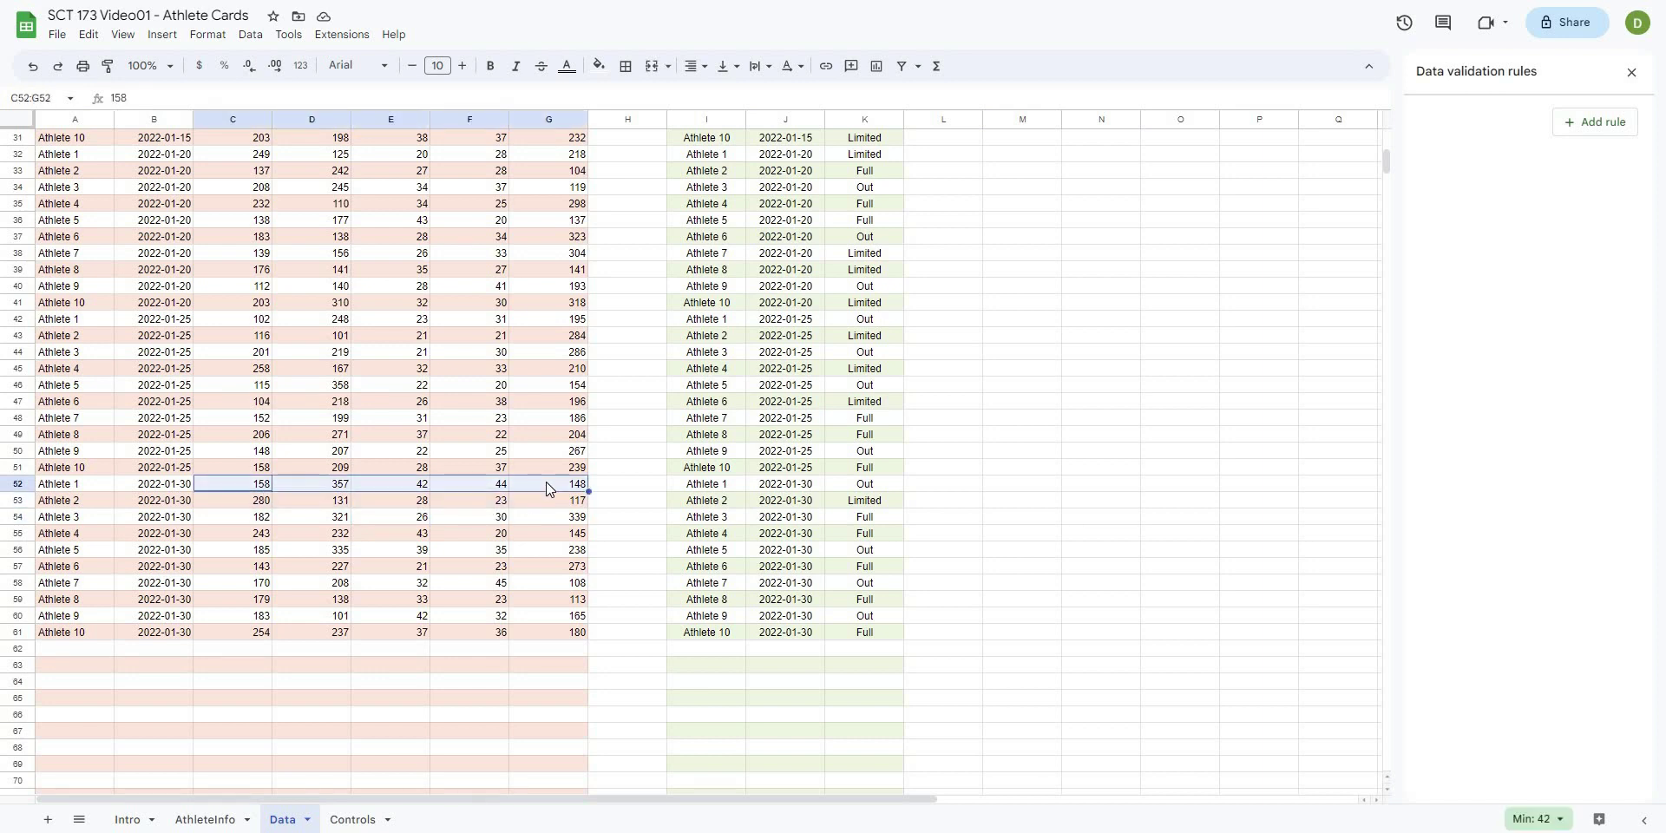
{"action": "key", "text": "Delete"}
{"action": "left_click", "coordinate": [436, 711]}
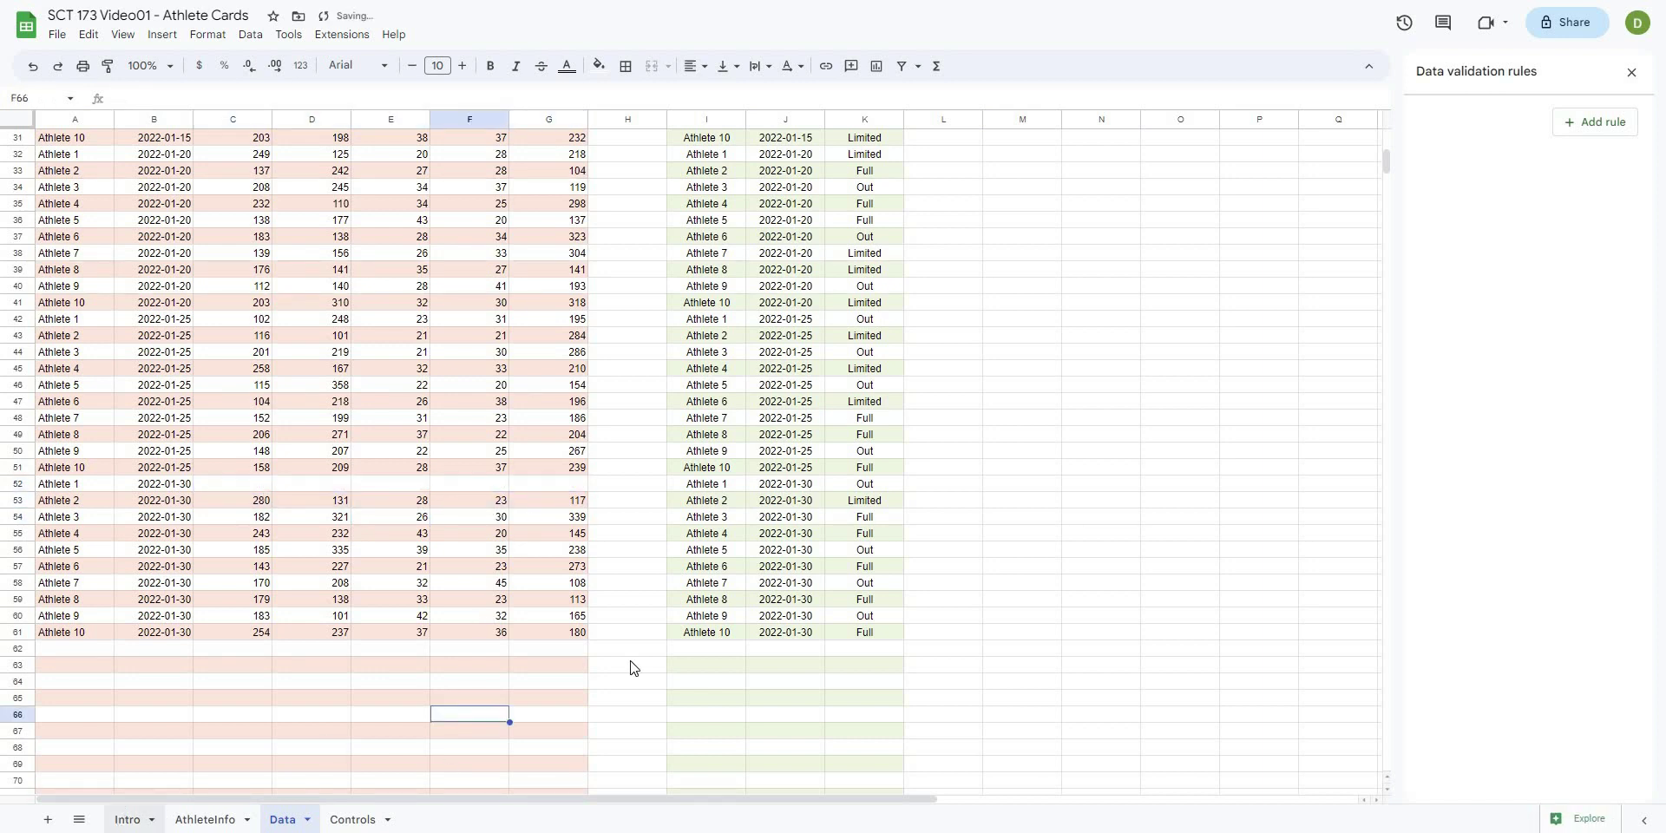
{"action": "left_click", "coordinate": [127, 819]}
{"action": "left_click_drag", "start_coordinate": [833, 310], "coordinate": [846, 382]}
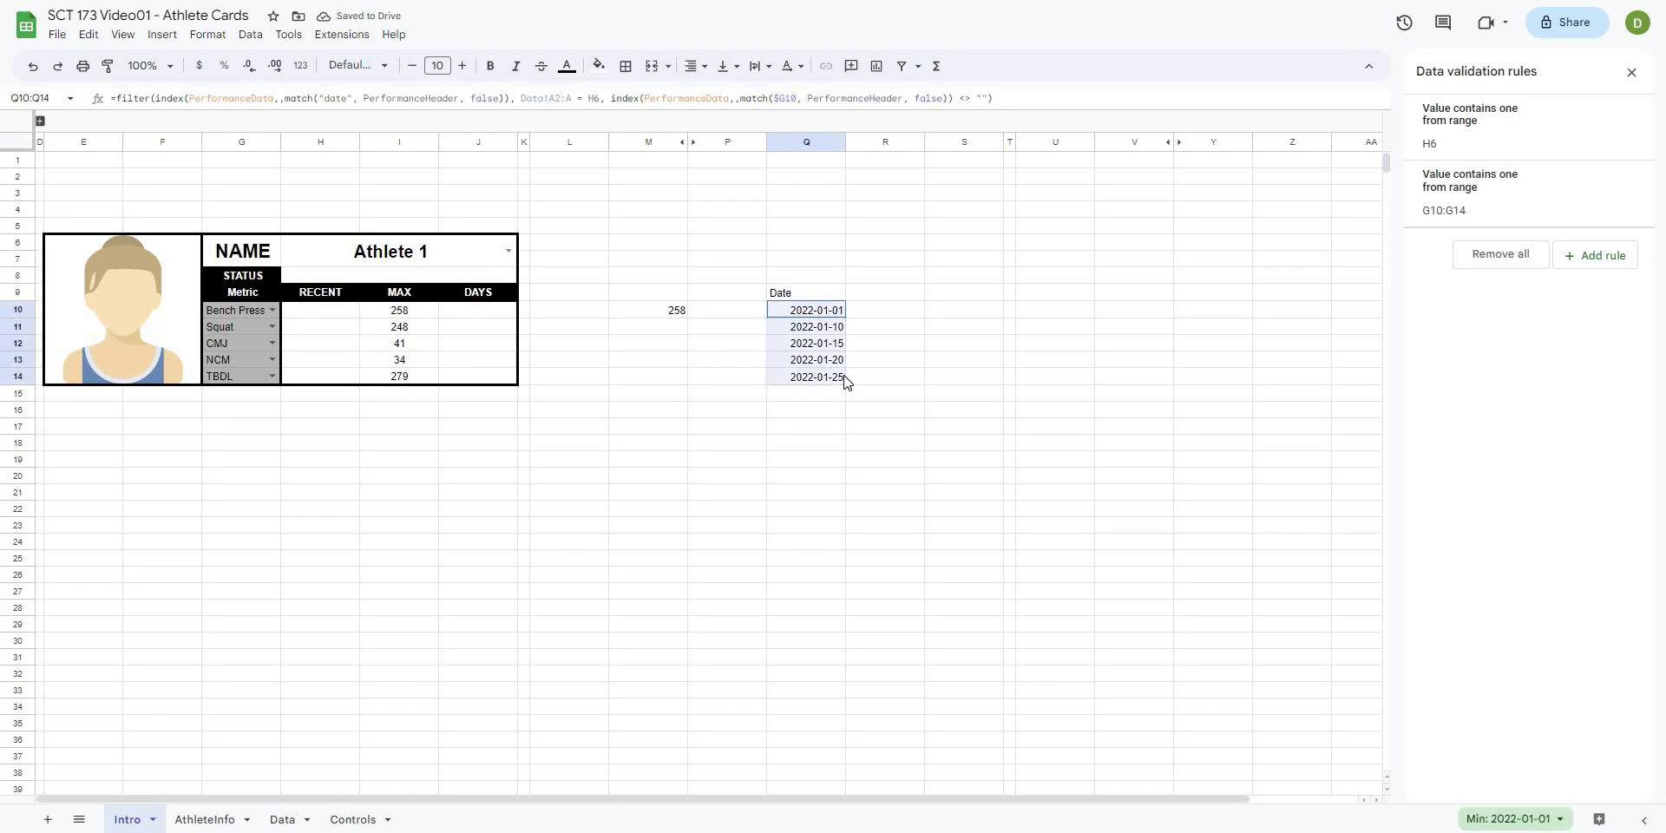
{"action": "left_click", "coordinate": [876, 459]}
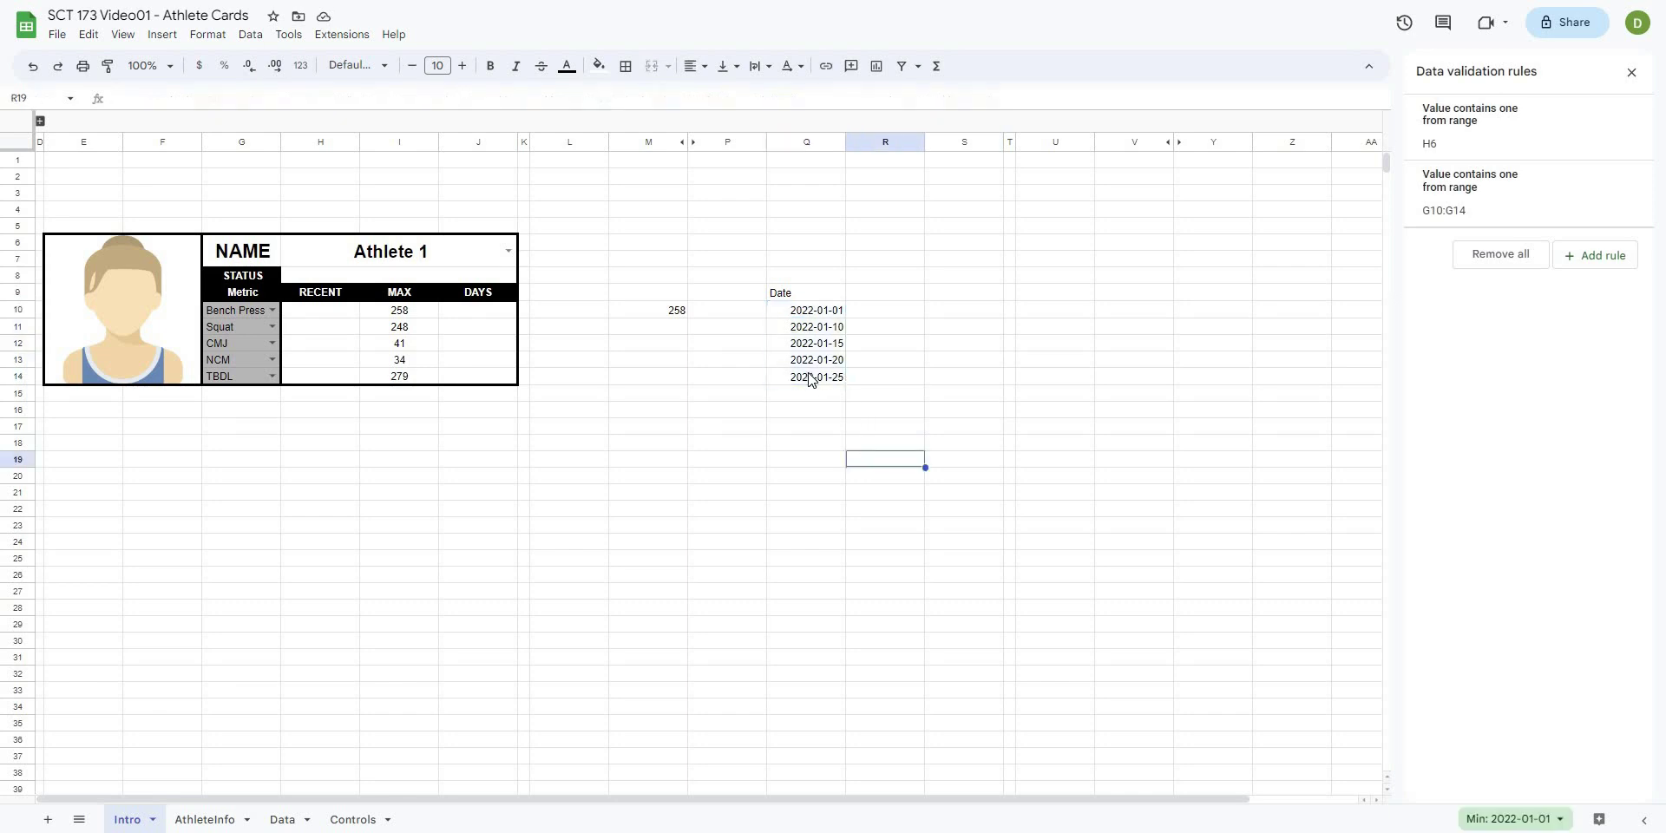
{"action": "left_click", "coordinate": [833, 378]}
{"action": "key", "text": "Up"}
{"action": "key", "text": "Up"}
{"action": "key", "text": "Up"}
{"action": "key", "text": "Up"}
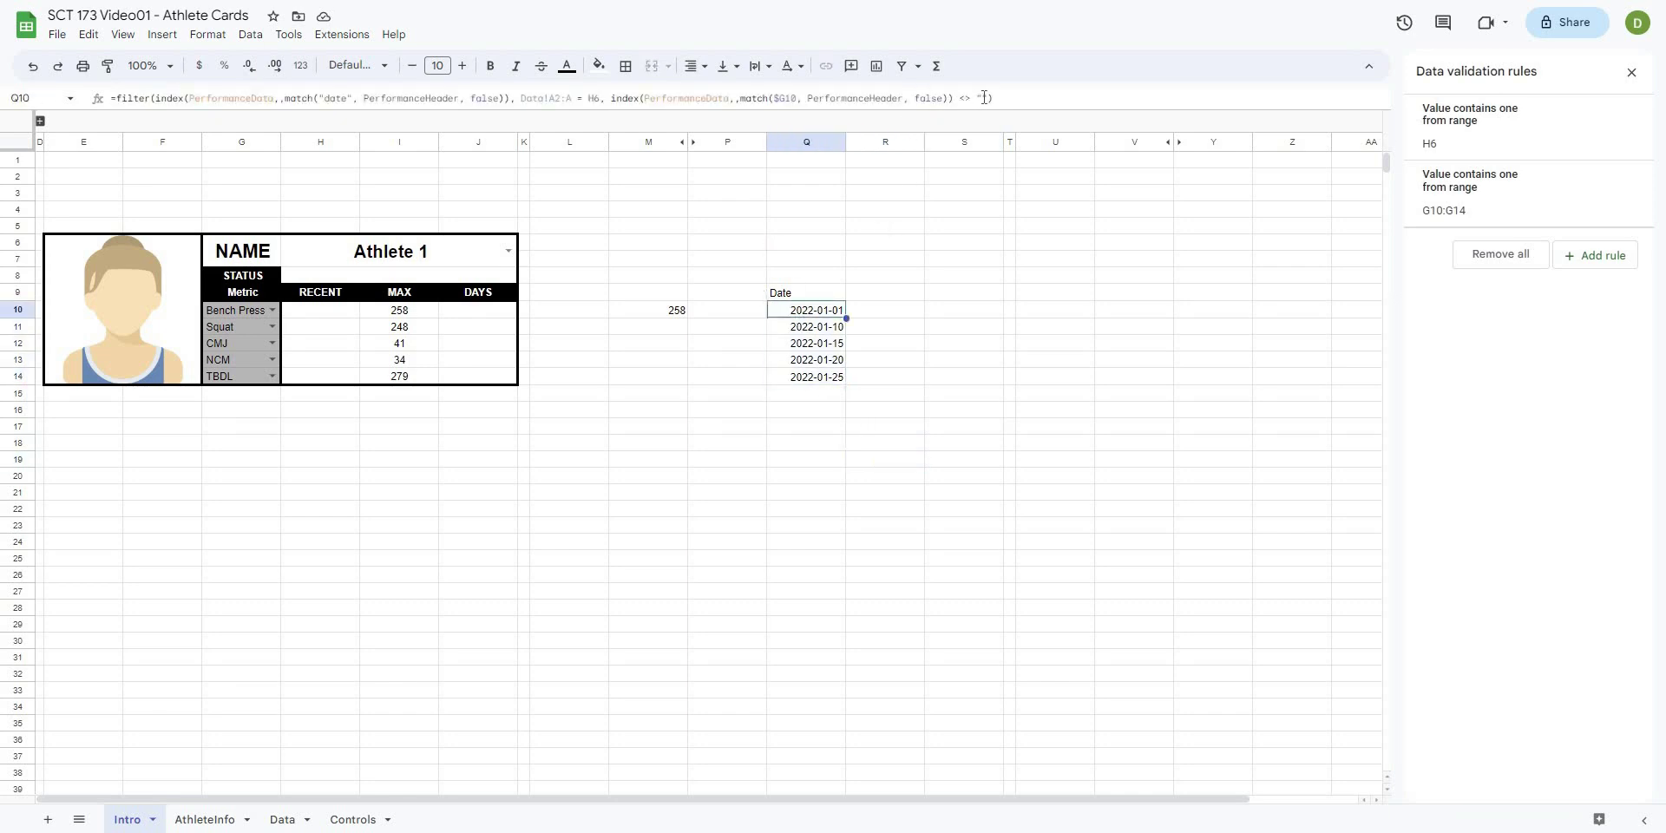
{"action": "left_click", "coordinate": [984, 98]}
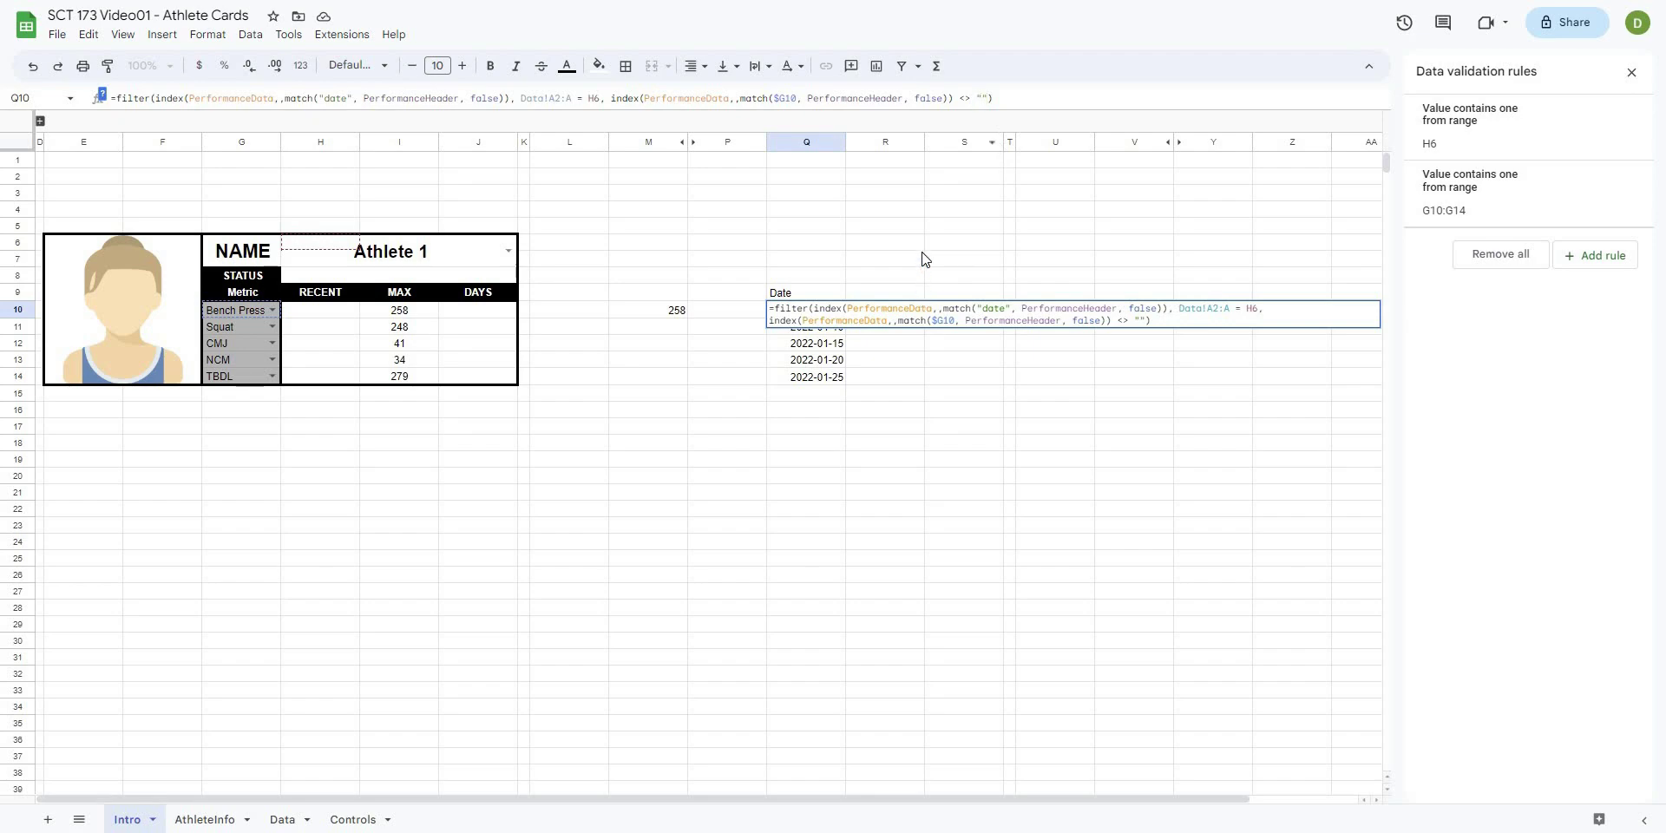
{"action": "left_click", "coordinate": [890, 262]}
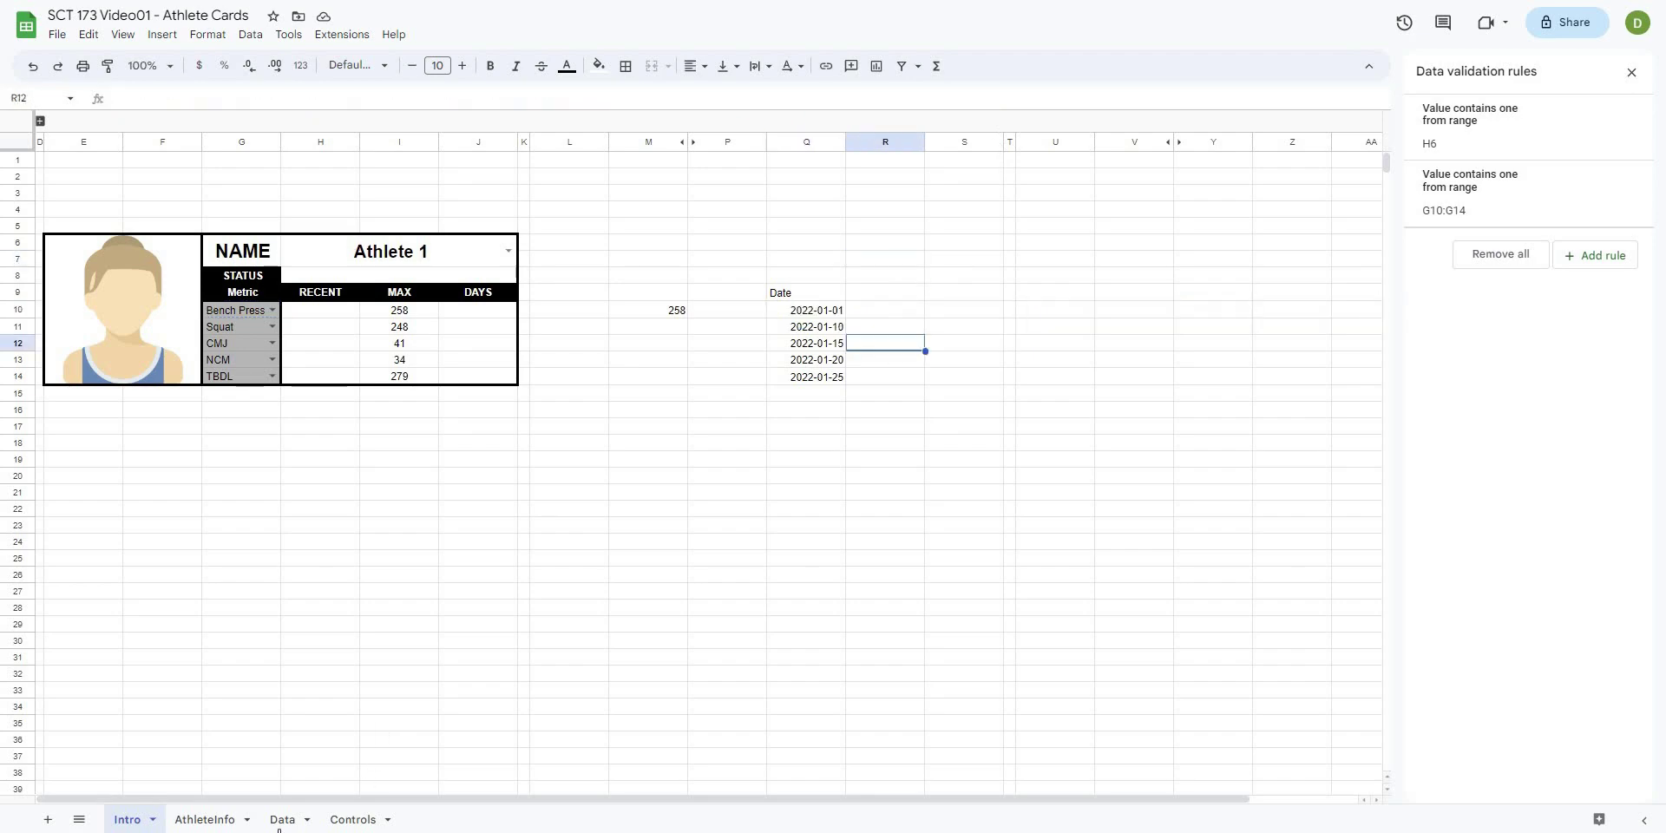
{"action": "left_click", "coordinate": [282, 820]}
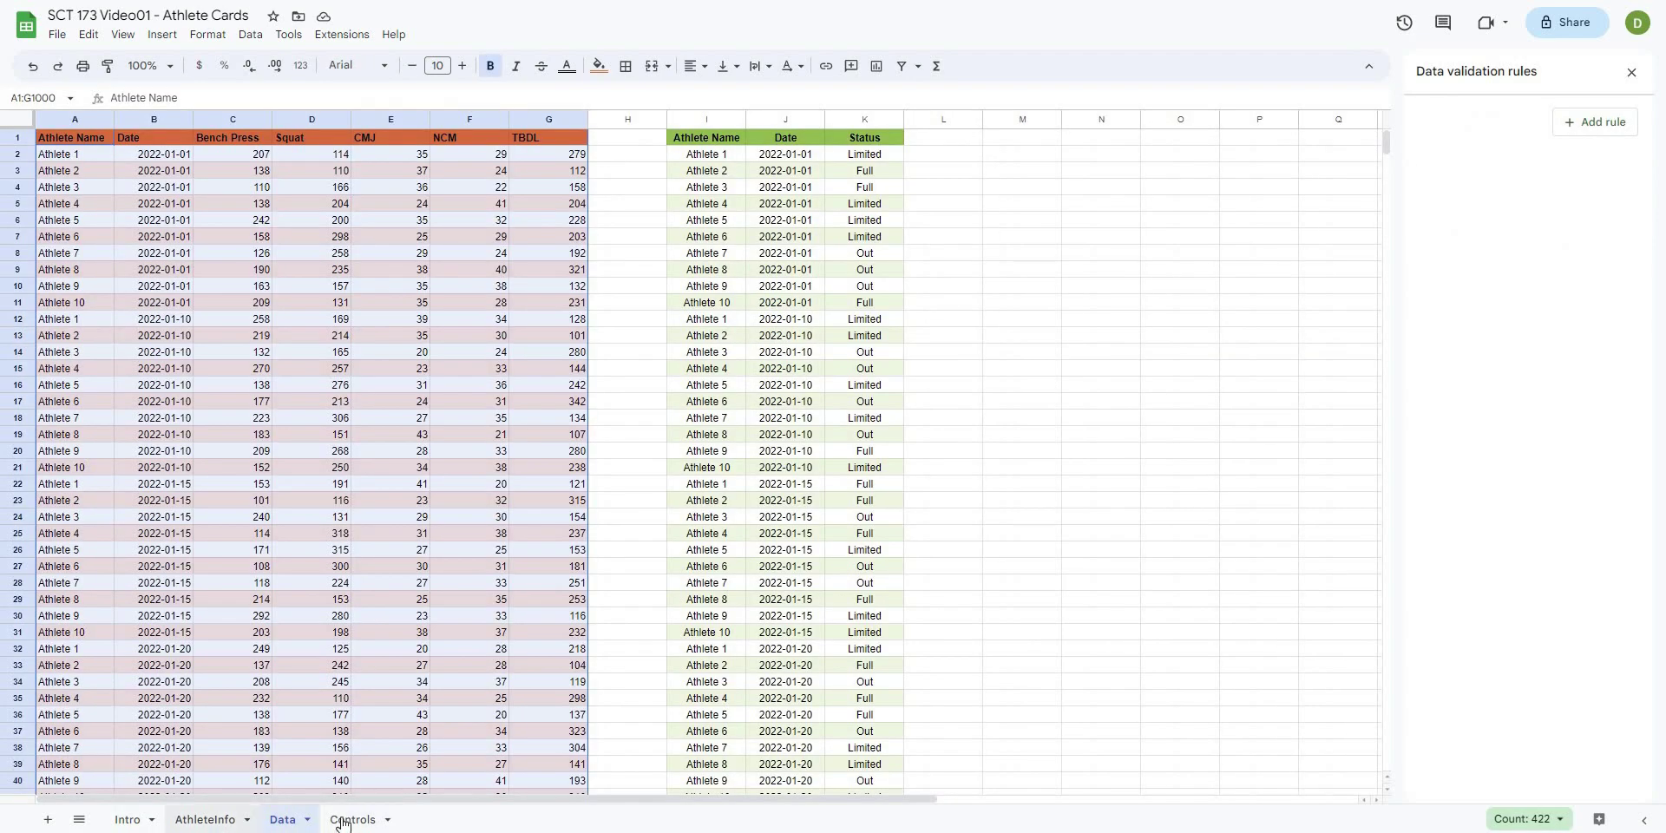
{"action": "scroll", "coordinate": [338, 555], "scroll_direction": "down", "scroll_amount": 4}
{"action": "scroll", "coordinate": [339, 638], "scroll_direction": "down", "scroll_amount": 5}
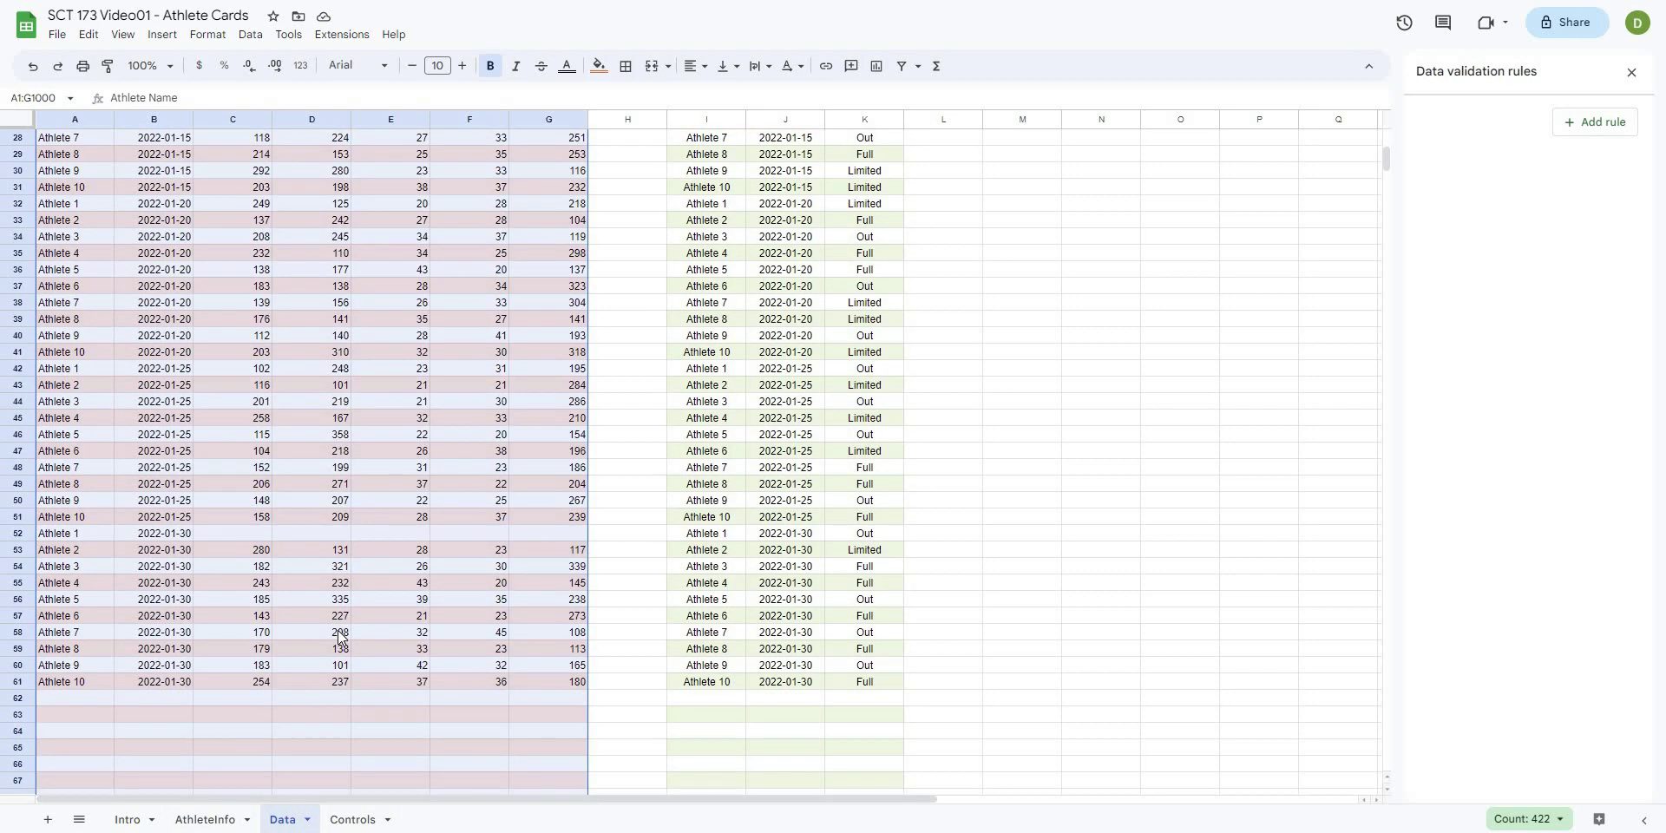
{"action": "left_click", "coordinate": [338, 638]}
{"action": "key", "text": "ctrl+z"}
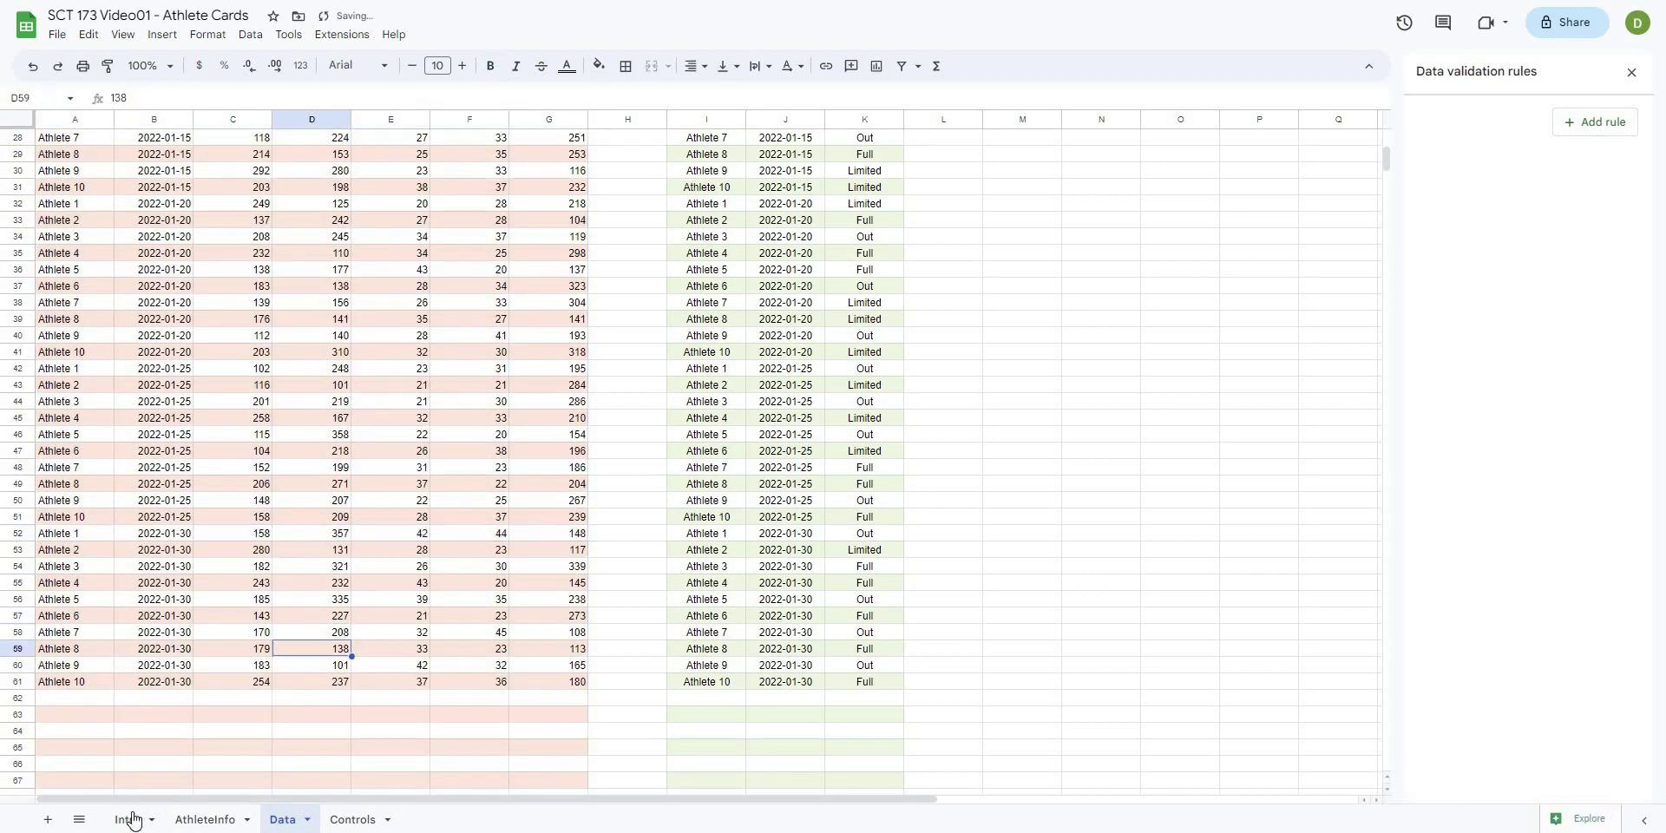
{"action": "left_click", "coordinate": [128, 819]}
- Wrap Q10's date filter in MAX so it returns the latest date, 2022-01-30
{"action": "left_click", "coordinate": [727, 292]}
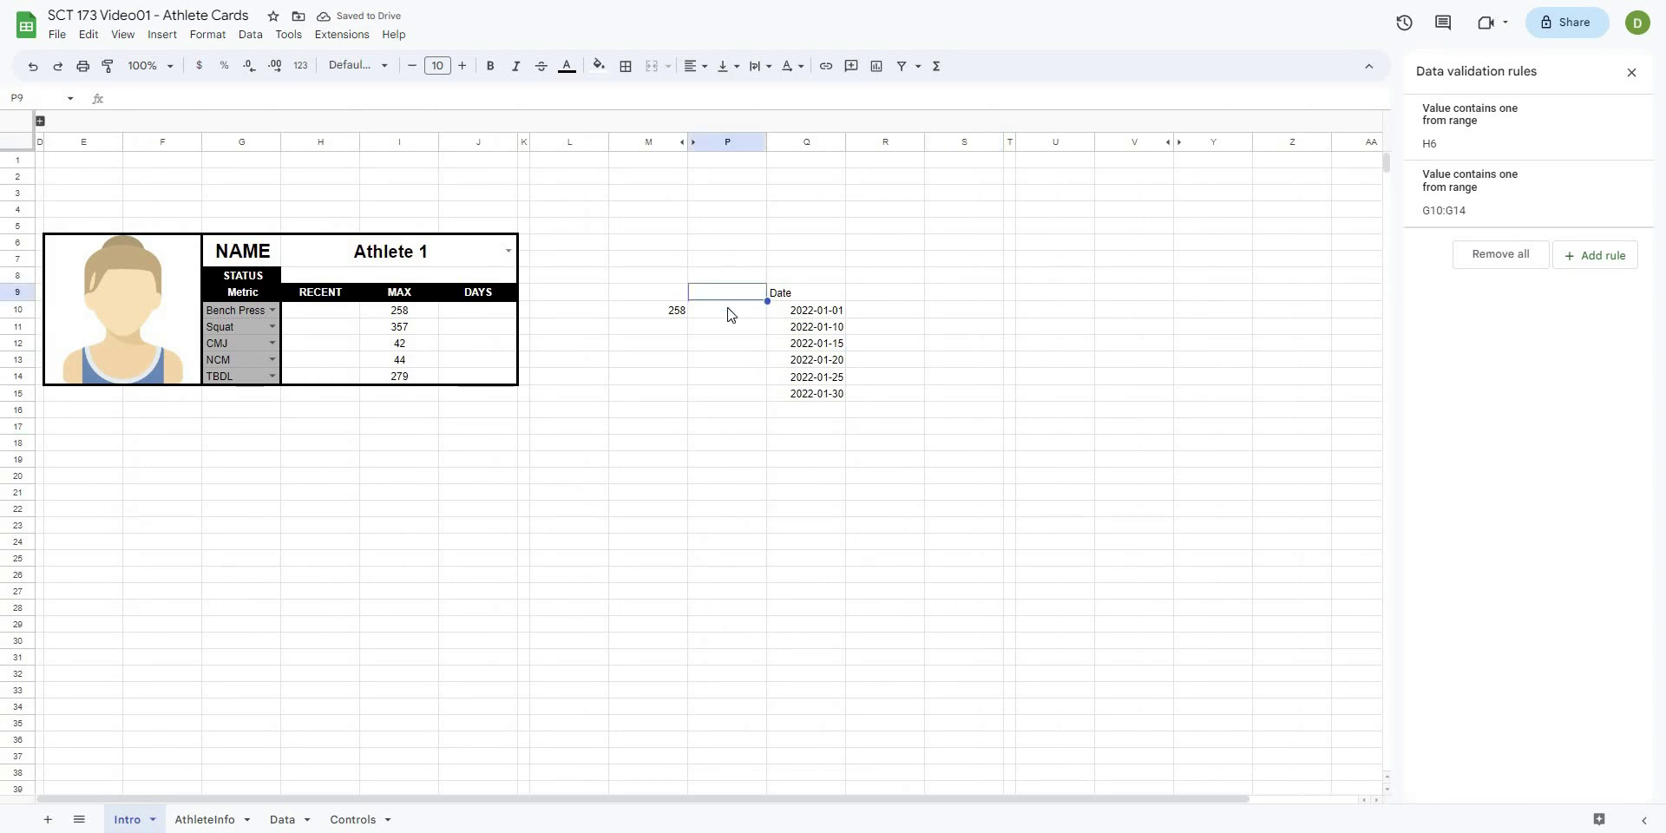
{"action": "left_click", "coordinate": [729, 312]}
{"action": "left_click", "coordinate": [829, 319]}
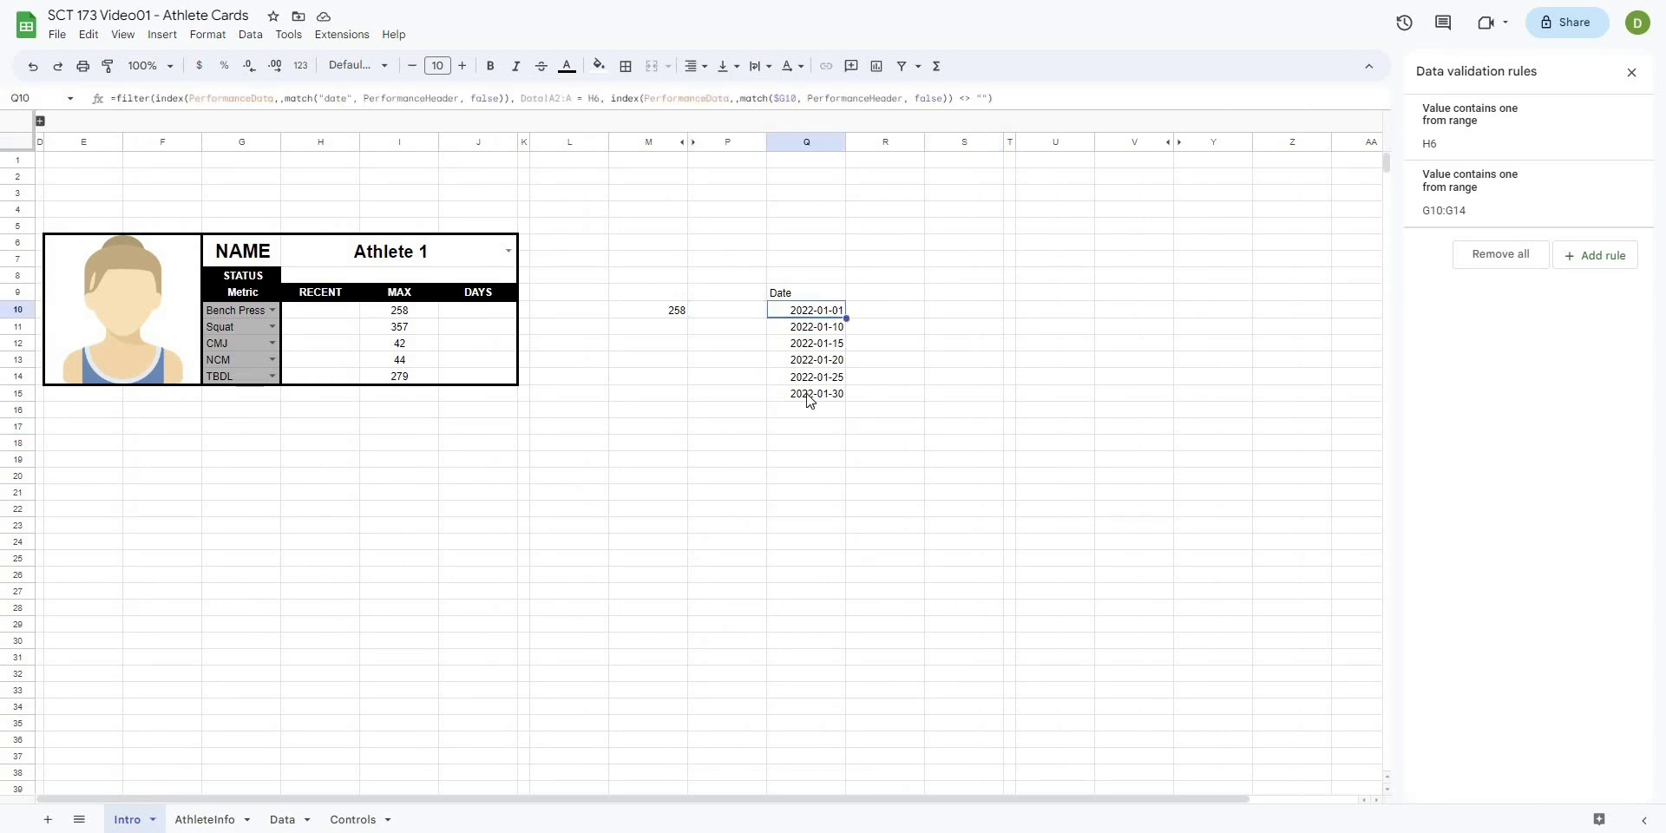
{"action": "left_click", "coordinate": [118, 97]}
{"action": "type", "text": "max("}
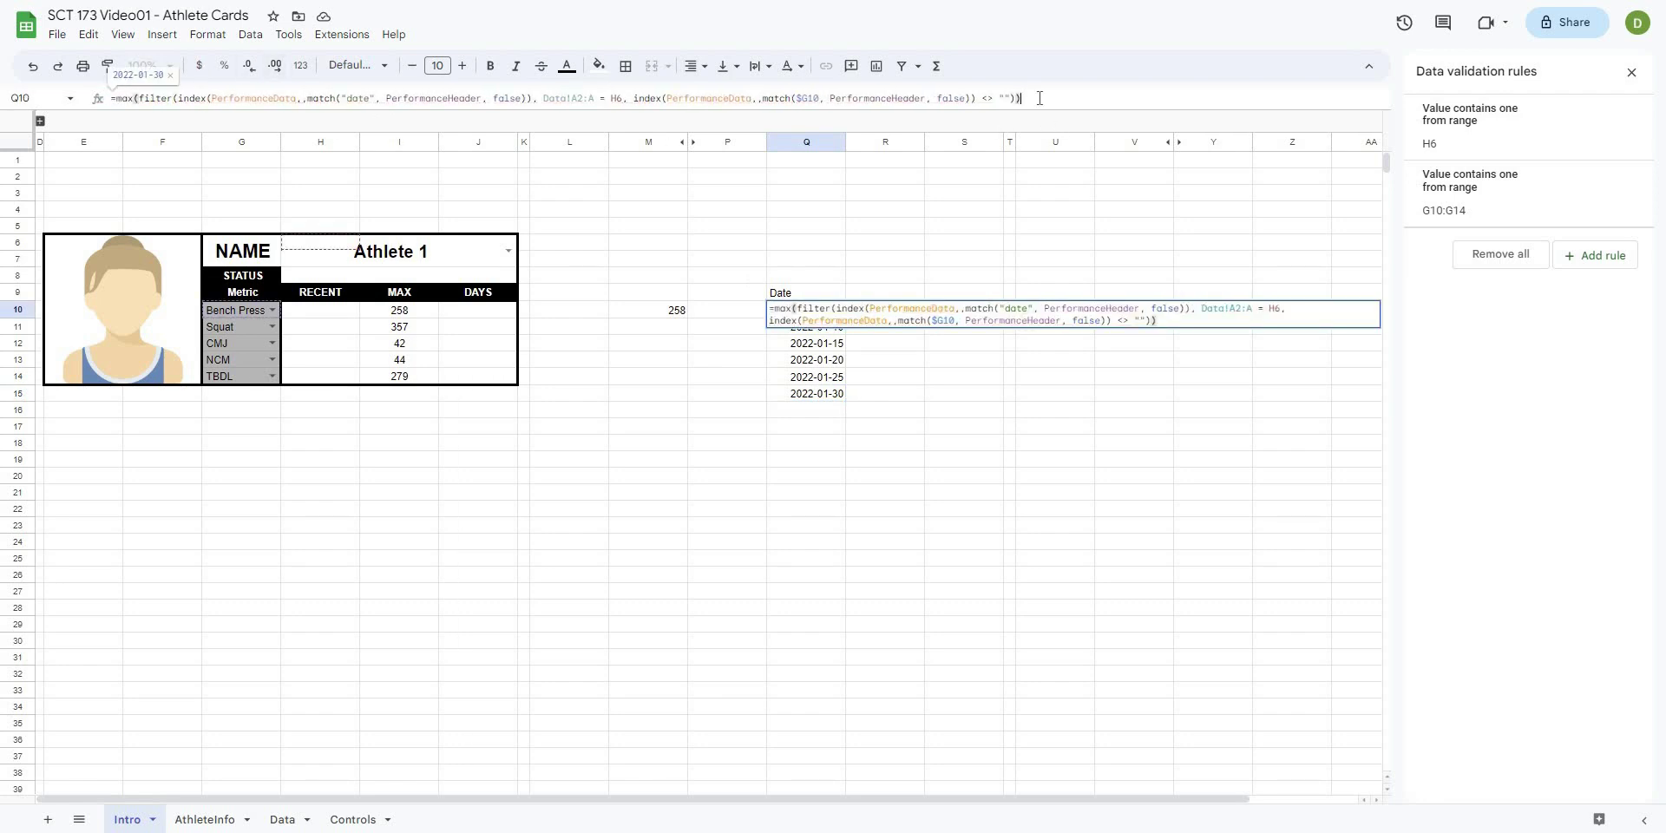
{"action": "key", "text": "Return"}
{"action": "left_click", "coordinate": [651, 423]}
{"action": "left_click", "coordinate": [704, 502]}
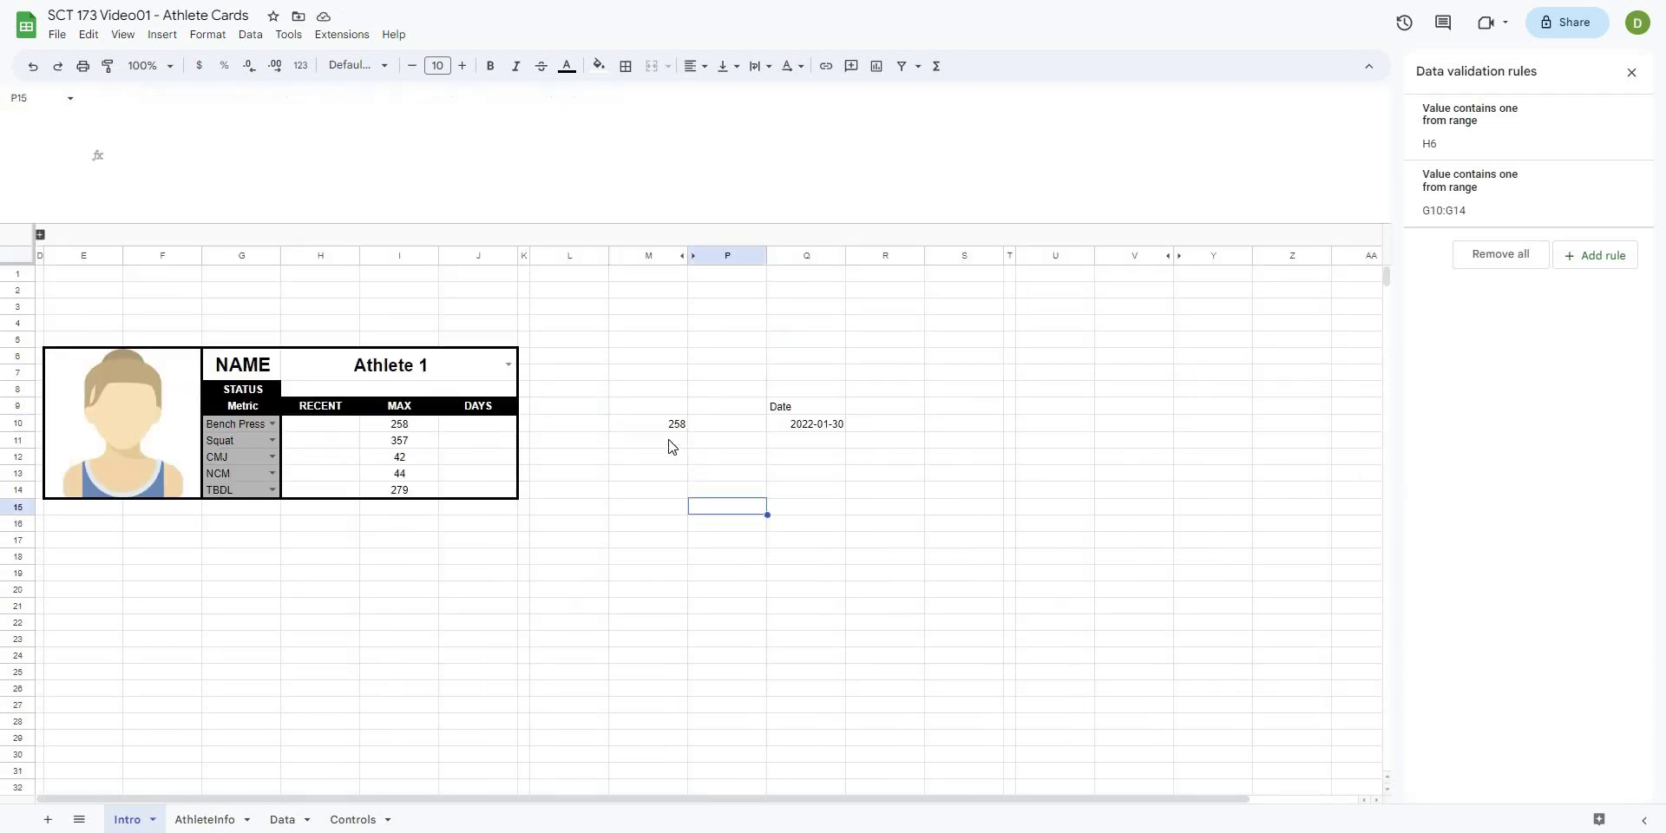
{"action": "left_click", "coordinate": [612, 425]}
{"action": "key", "text": "Left"}
{"action": "key", "text": "Right"}
{"action": "key", "text": "Right"}
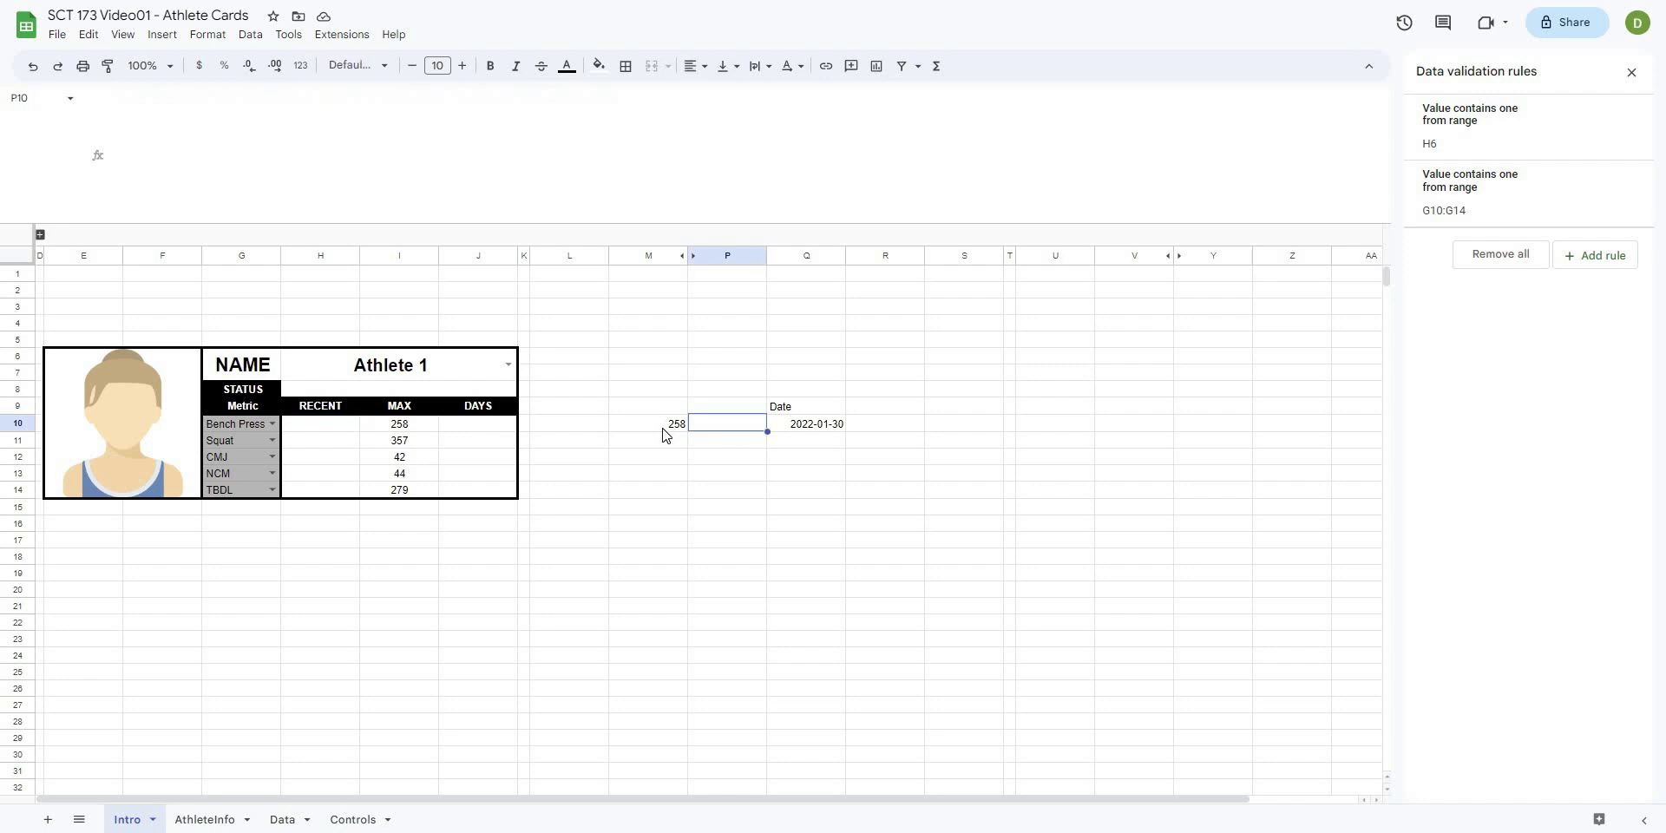
- Copy M10's MAX formula into L10
{"action": "left_click", "coordinate": [664, 433]}
{"action": "left_click_drag", "start_coordinate": [272, 126], "coordinate": [43, 104]}
{"action": "key", "text": "ctrl+c"}
{"action": "key", "text": "Escape"}
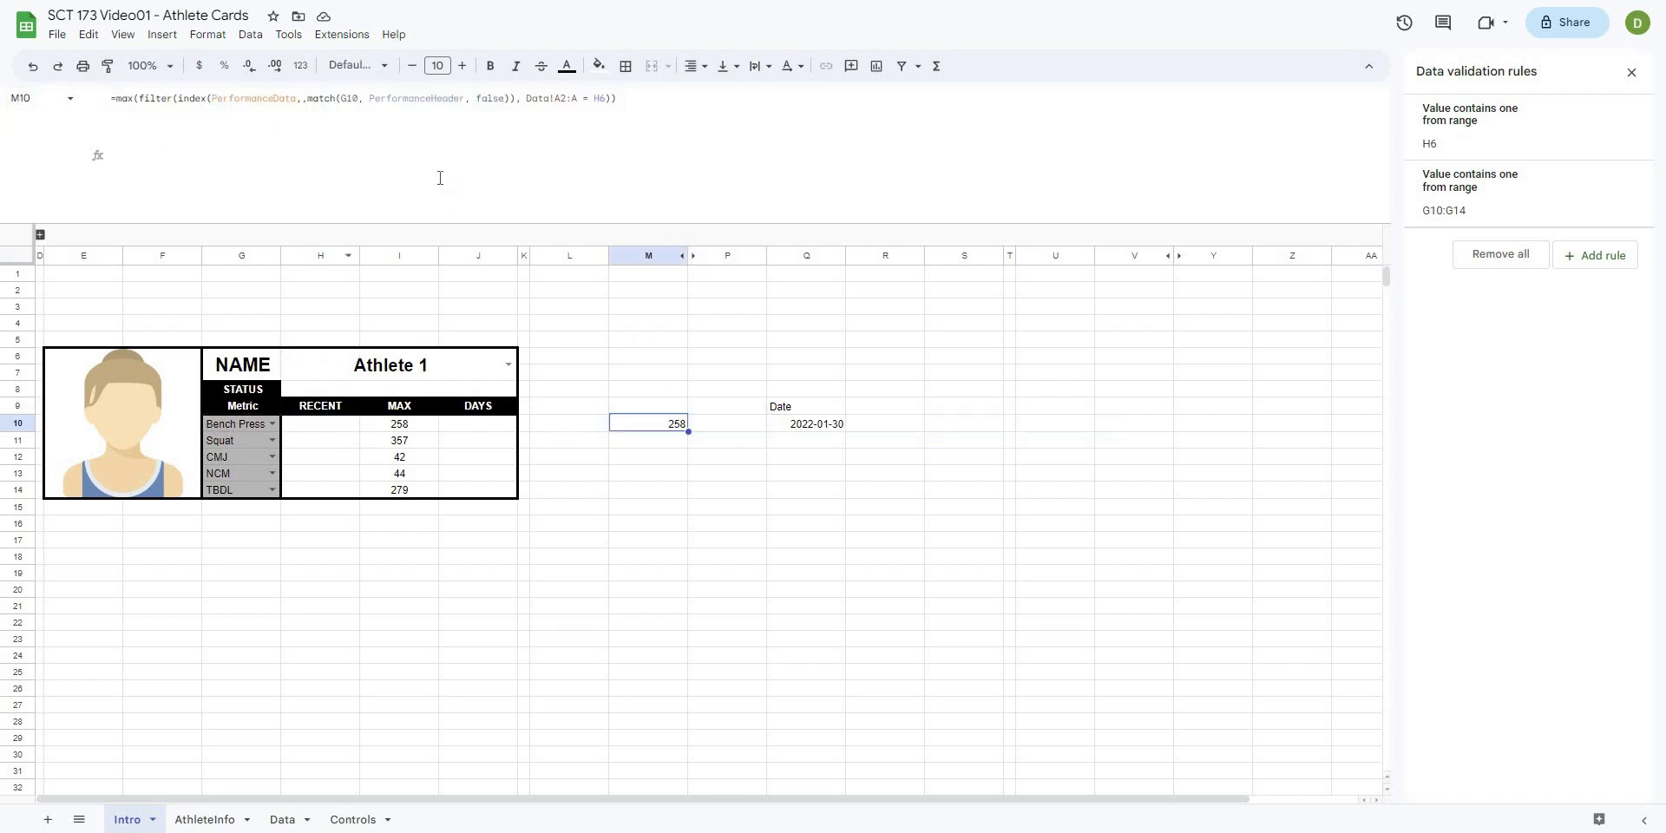
{"action": "key", "text": "Left"}
{"action": "left_click", "coordinate": [440, 178]}
{"action": "key", "text": "ctrl+v"}
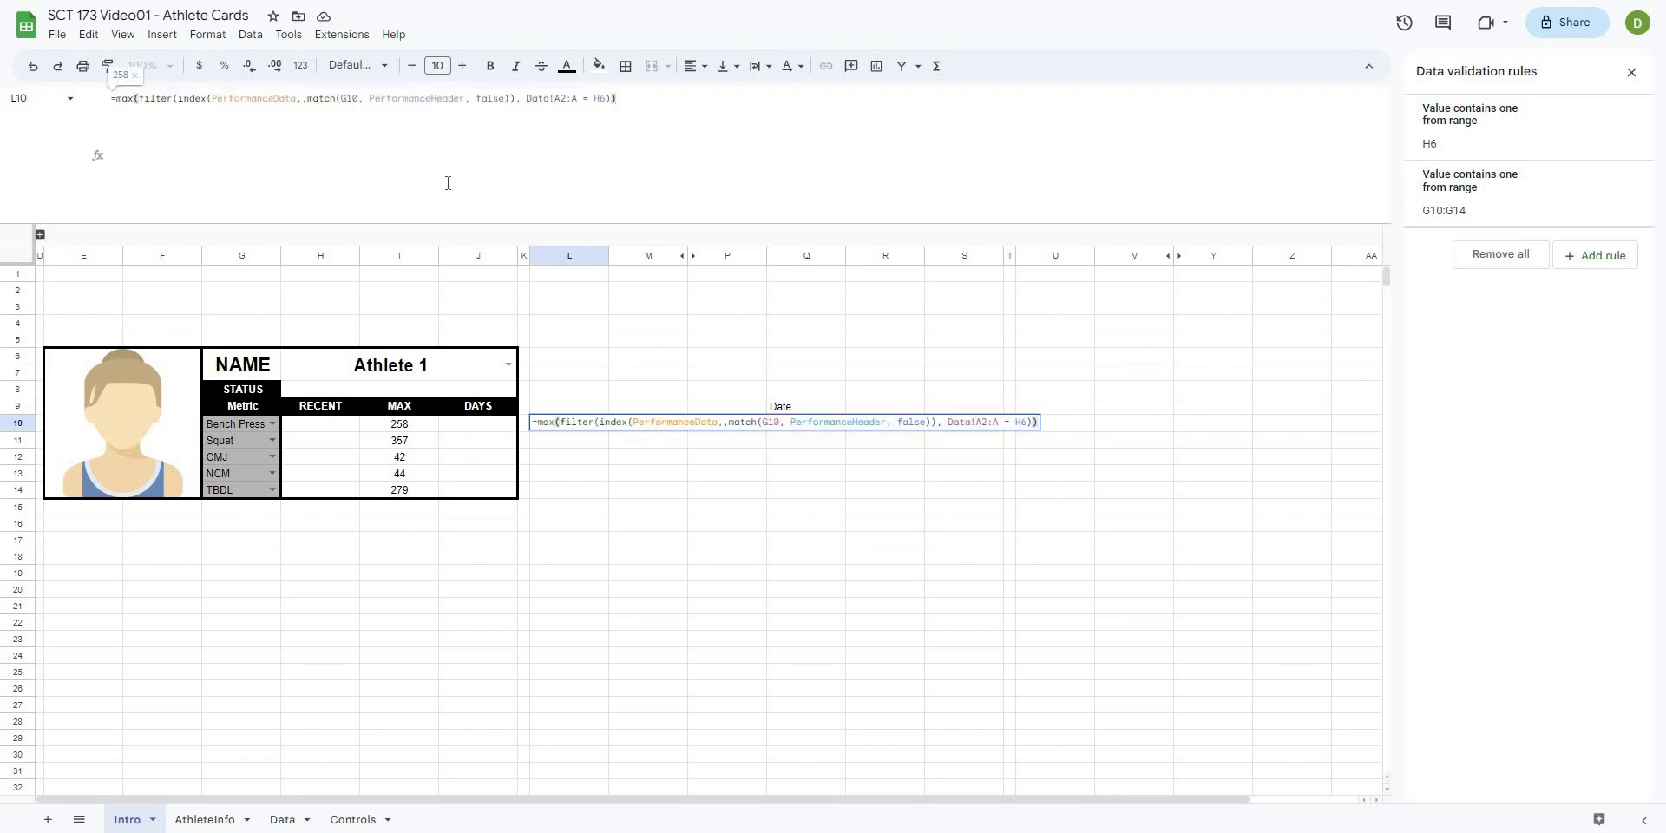
{"action": "key", "text": "Return"}
{"action": "key", "text": "Up"}
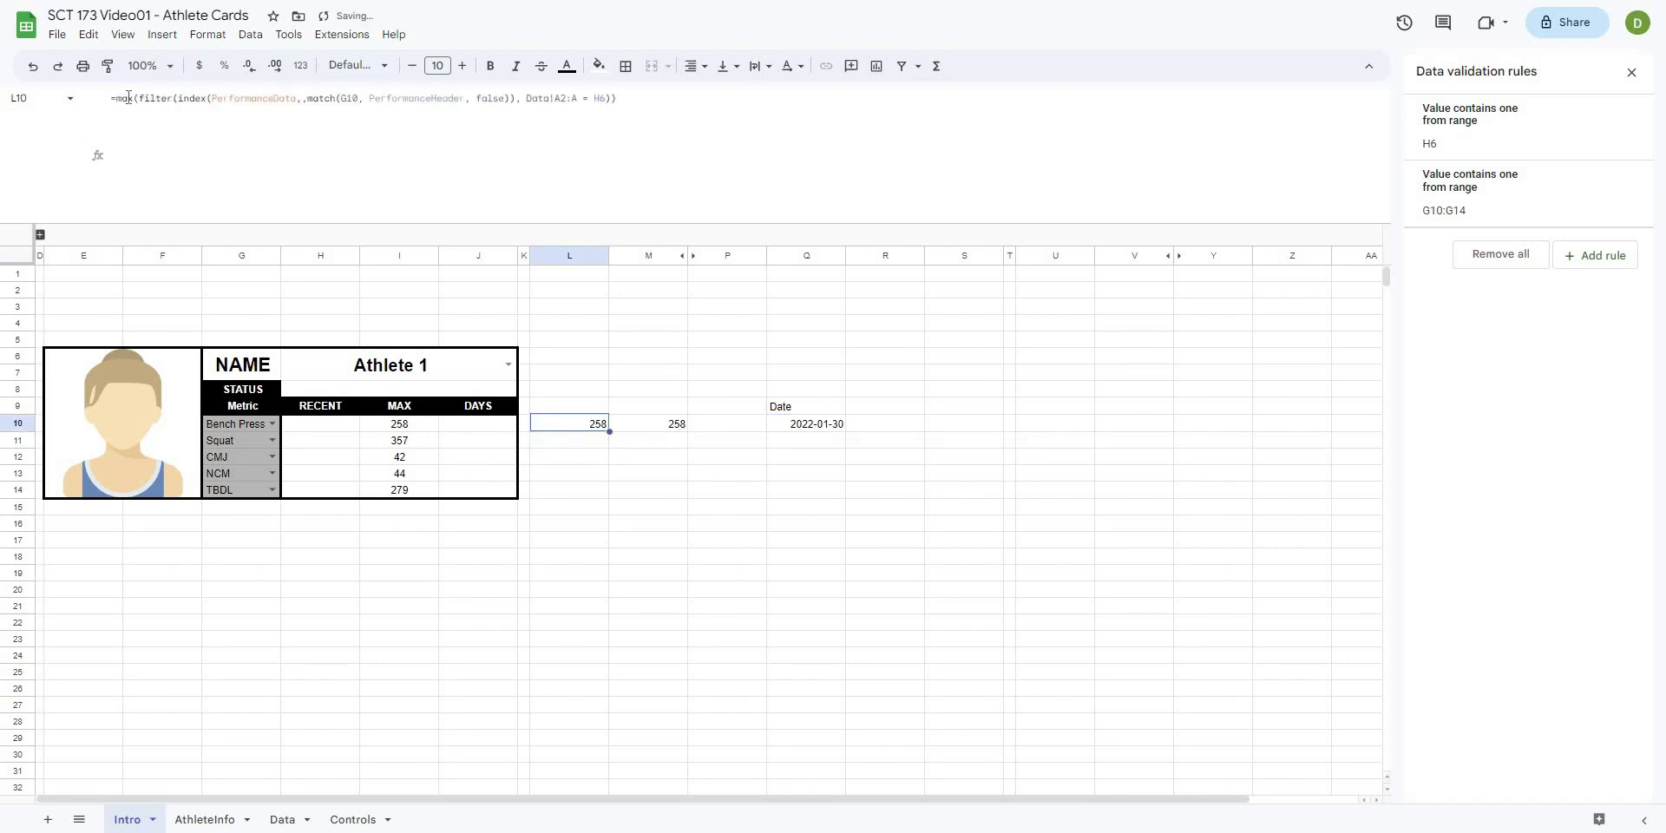
- Strip max from L10's formula, leaving a plain FILTER of the scores
{"action": "left_click", "coordinate": [132, 98]}
{"action": "double_click", "coordinate": [132, 98]}
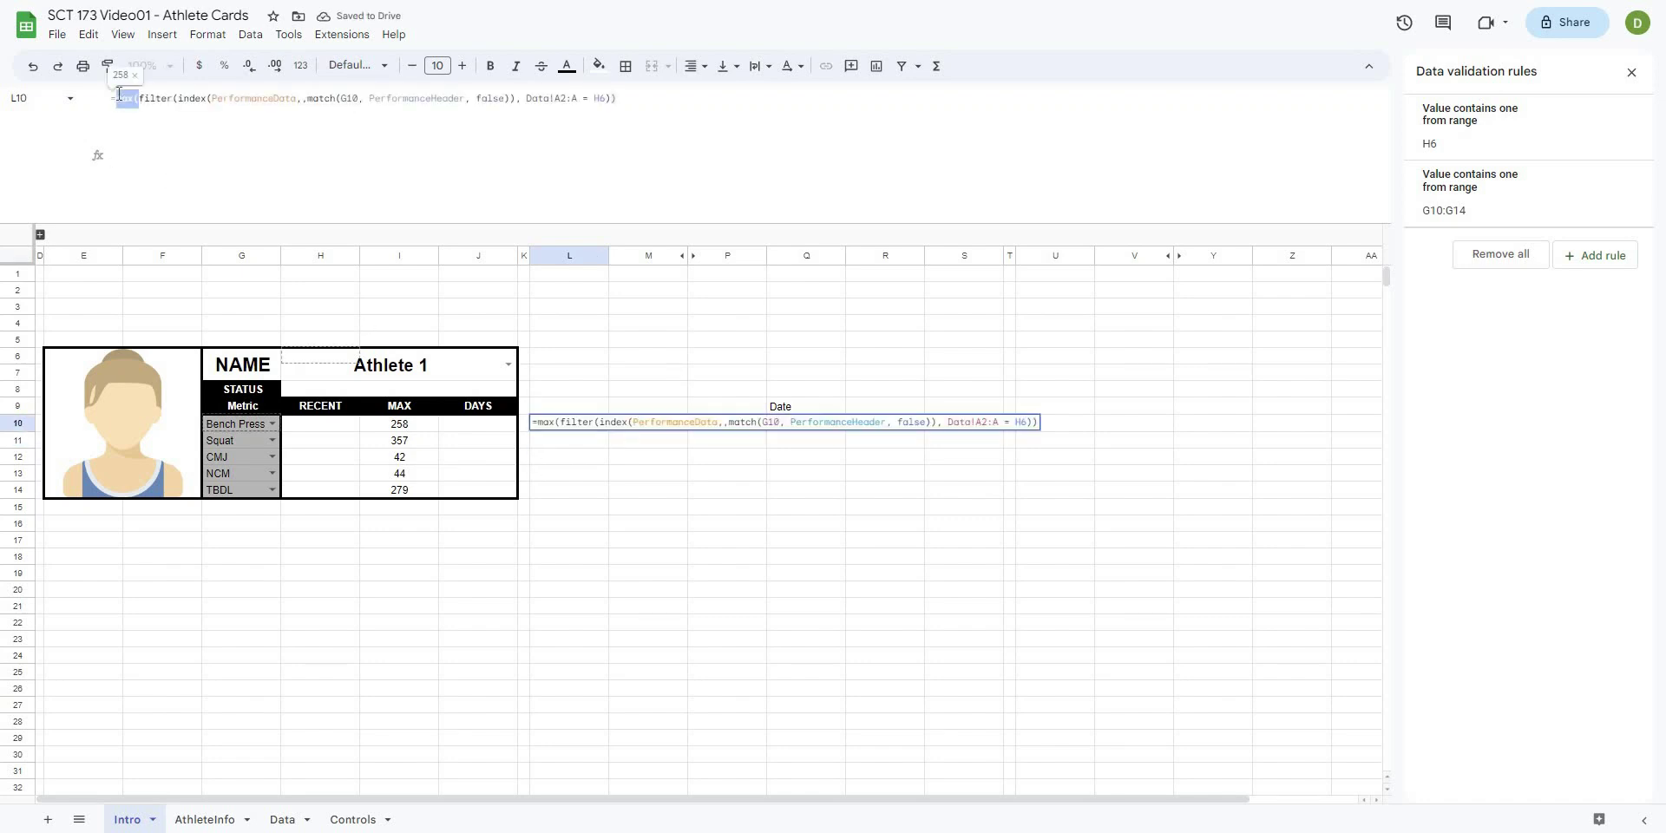
{"action": "key", "text": "BackSpace"}
{"action": "key", "text": "Delete"}
{"action": "left_click", "coordinate": [597, 104]}
{"action": "key", "text": "BackSpace"}
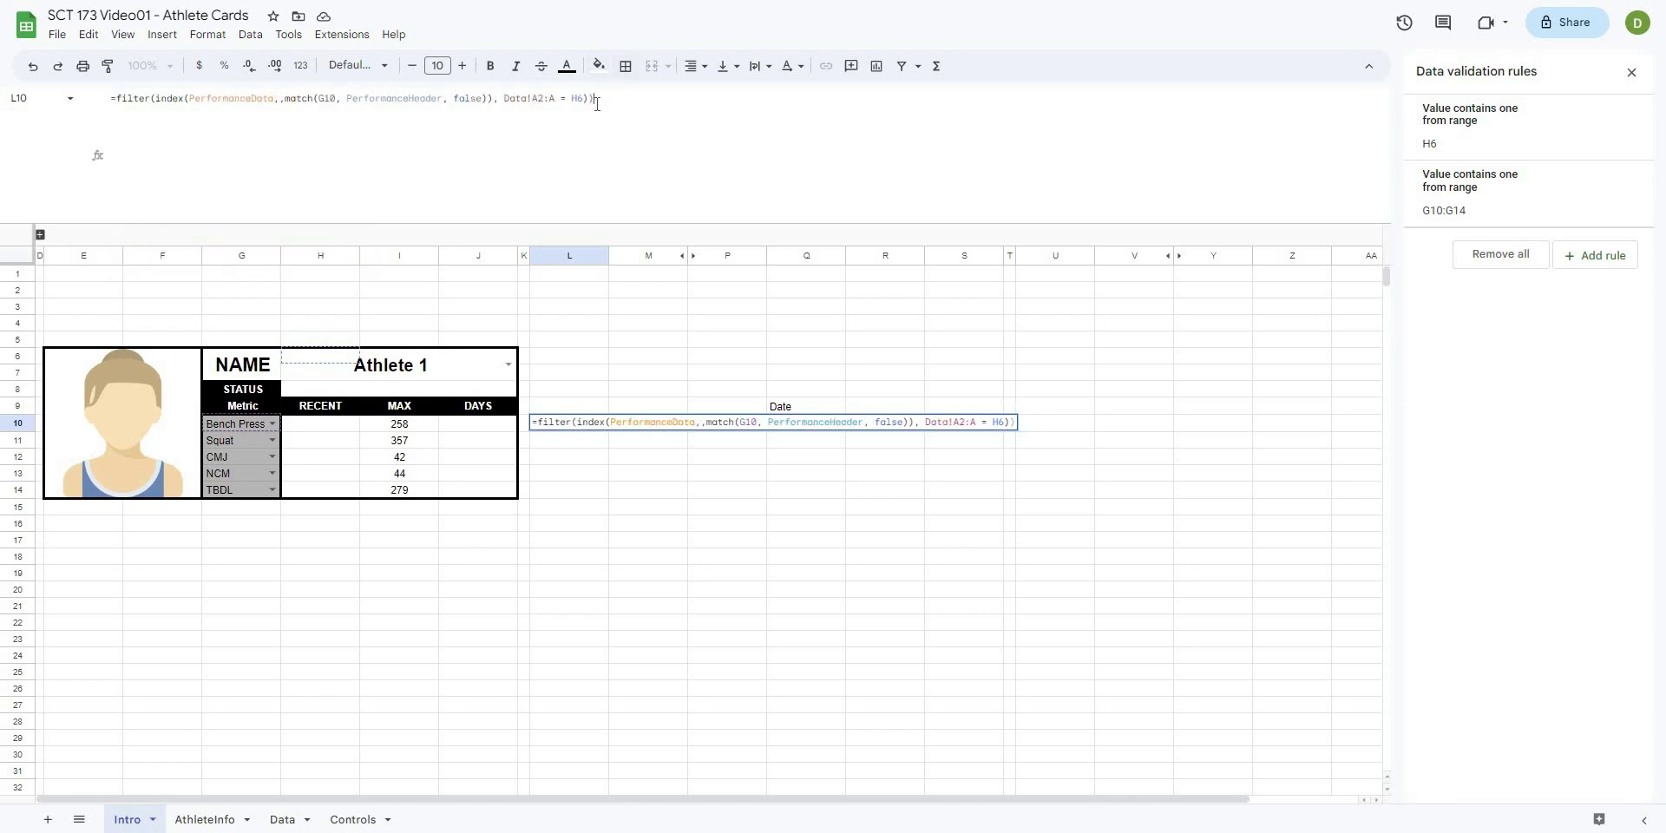
{"action": "key", "text": "Return"}
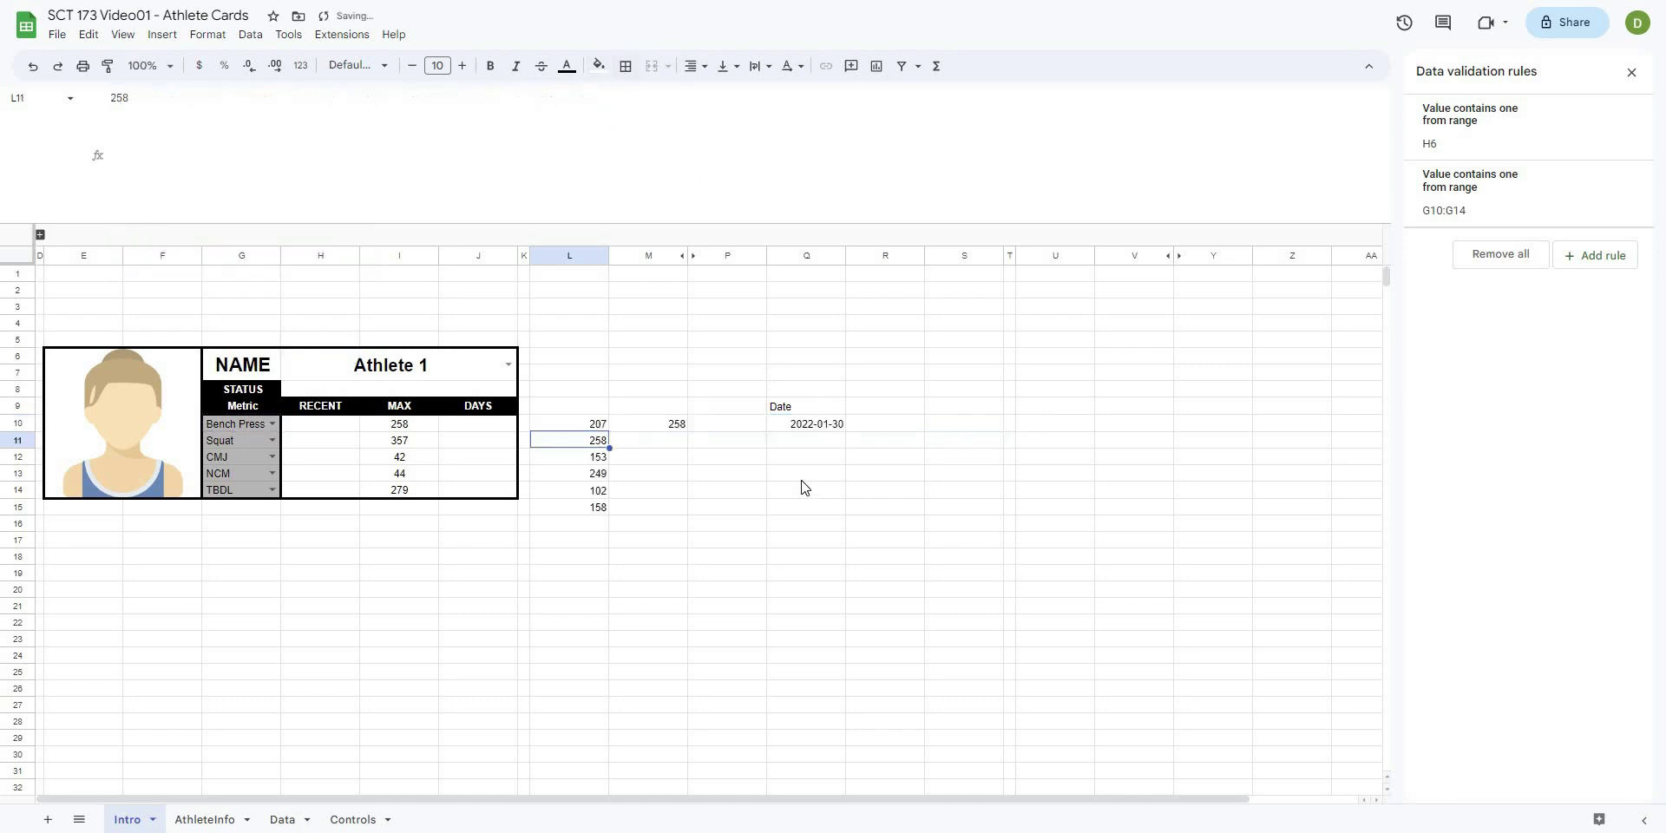
{"action": "left_click", "coordinate": [661, 510]}
- Add the condition index(performancedata,,match("date", performanceheader, false)) = G10 to L10's filter
{"action": "left_click", "coordinate": [589, 429]}
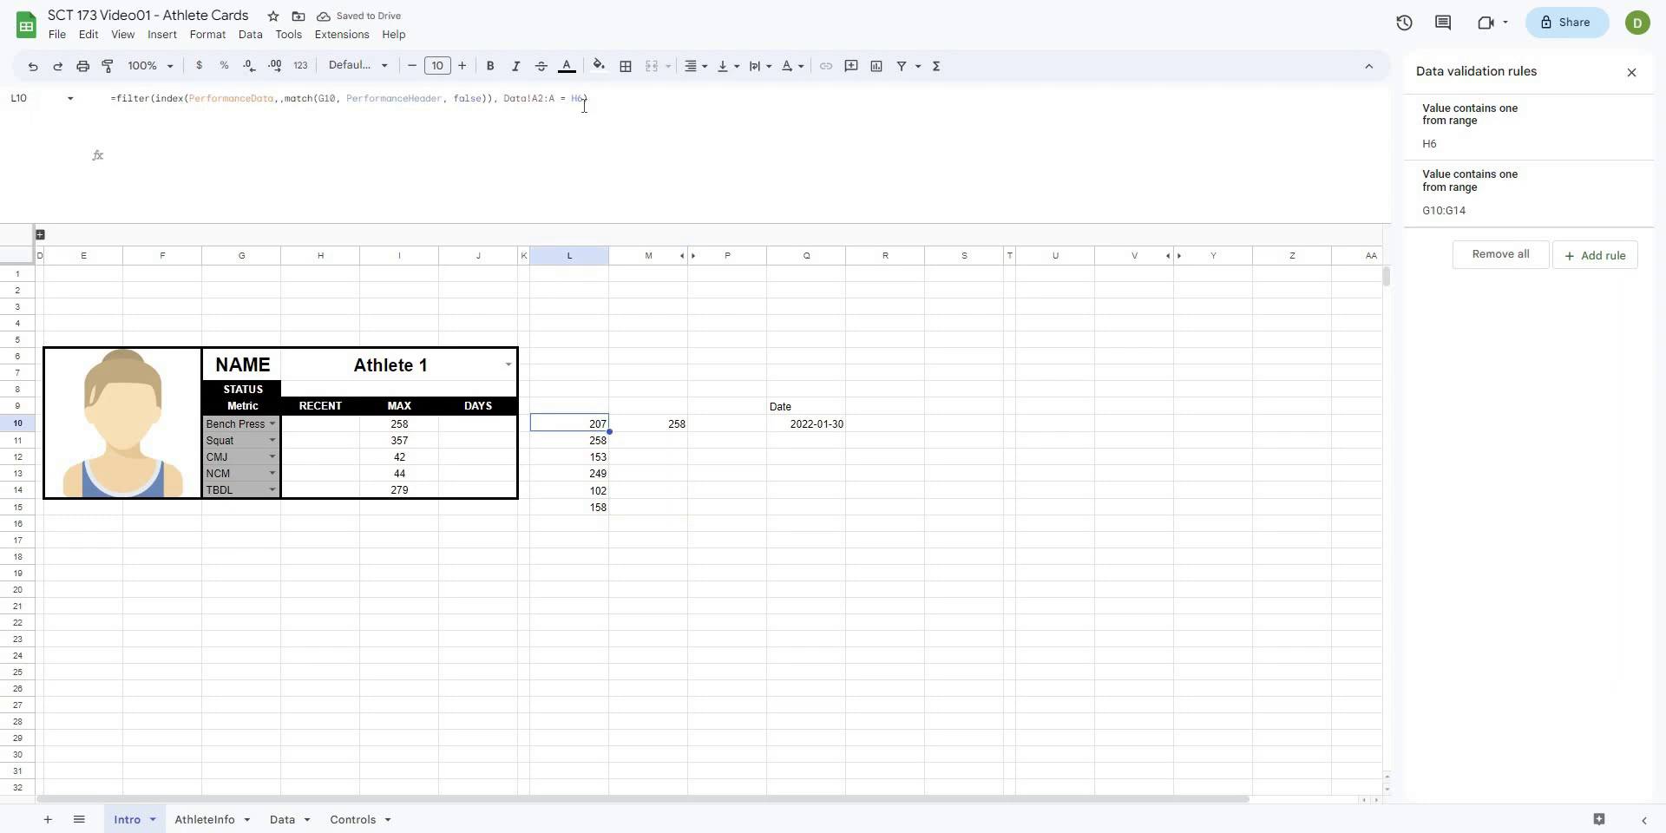
{"action": "left_click", "coordinate": [735, 145]}
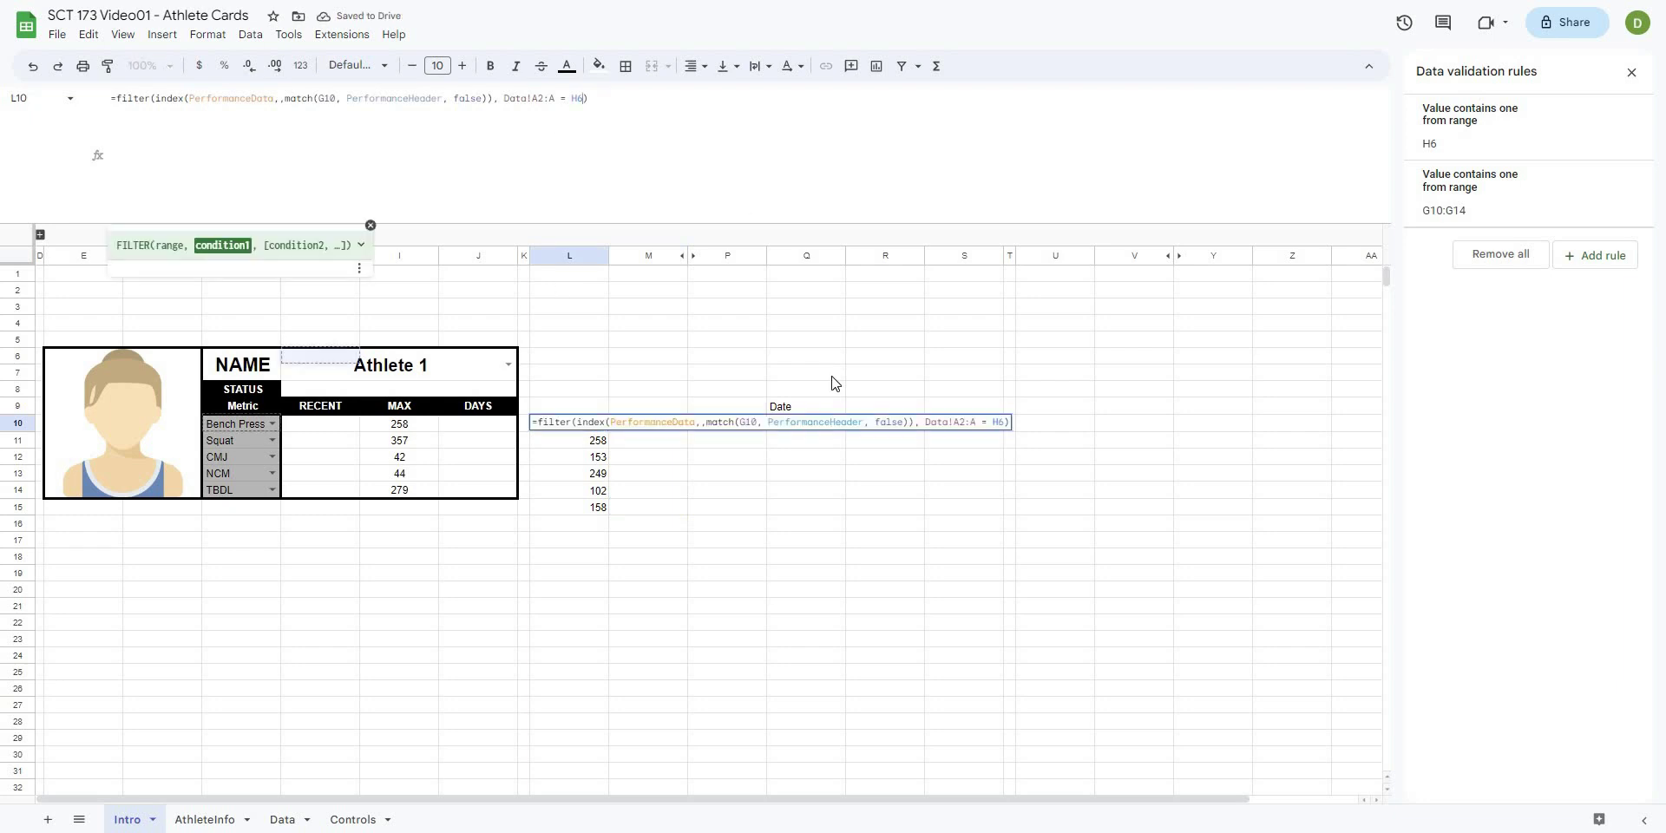
{"action": "type", "text": ", "}
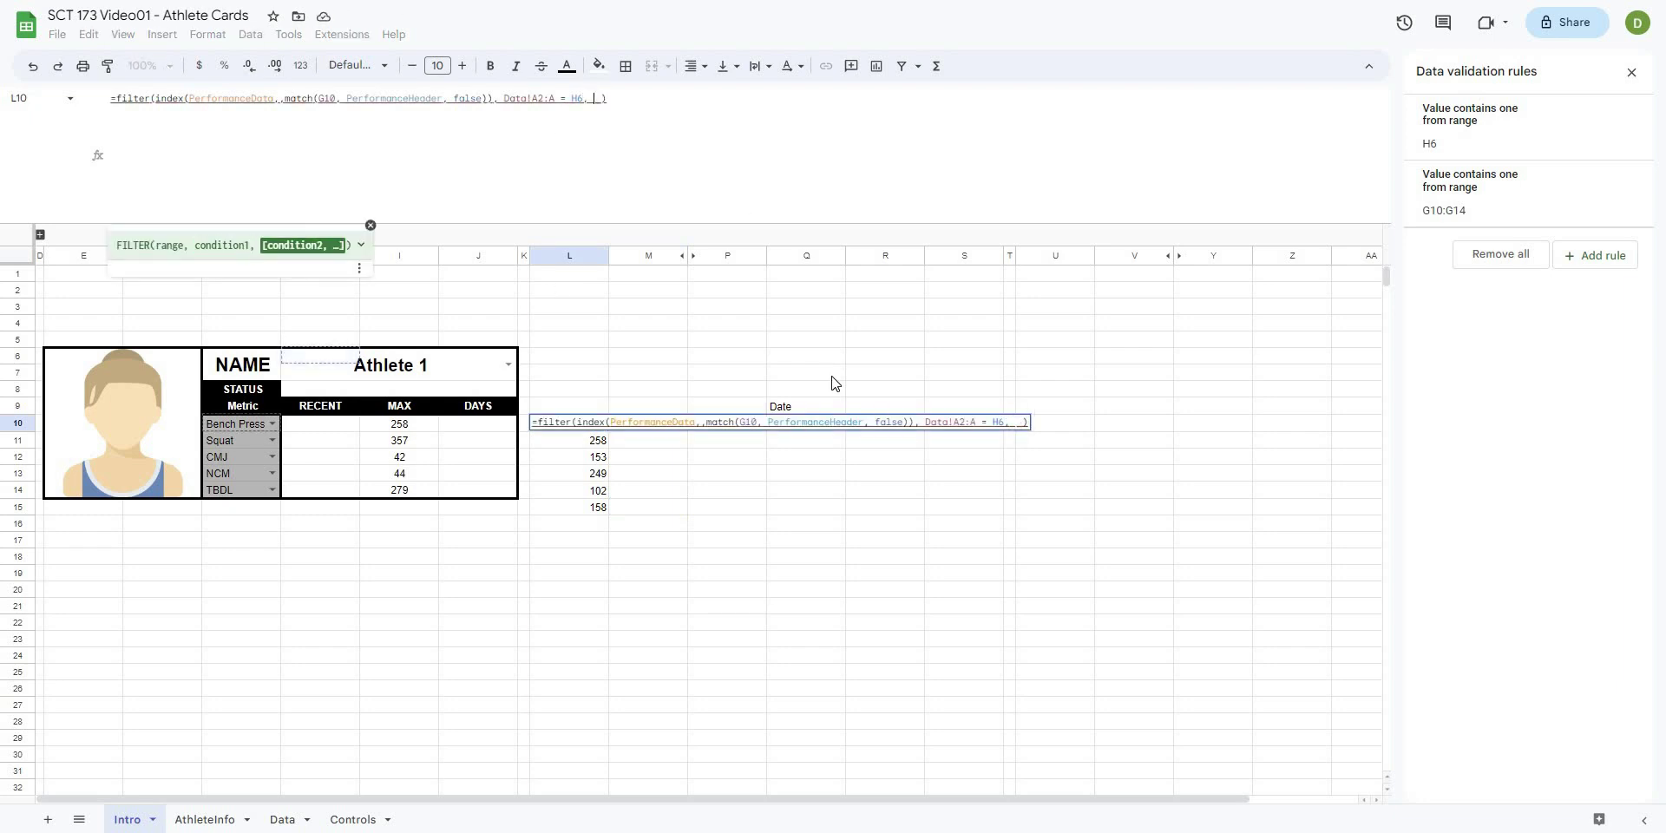
{"action": "type", "text": "index( "}
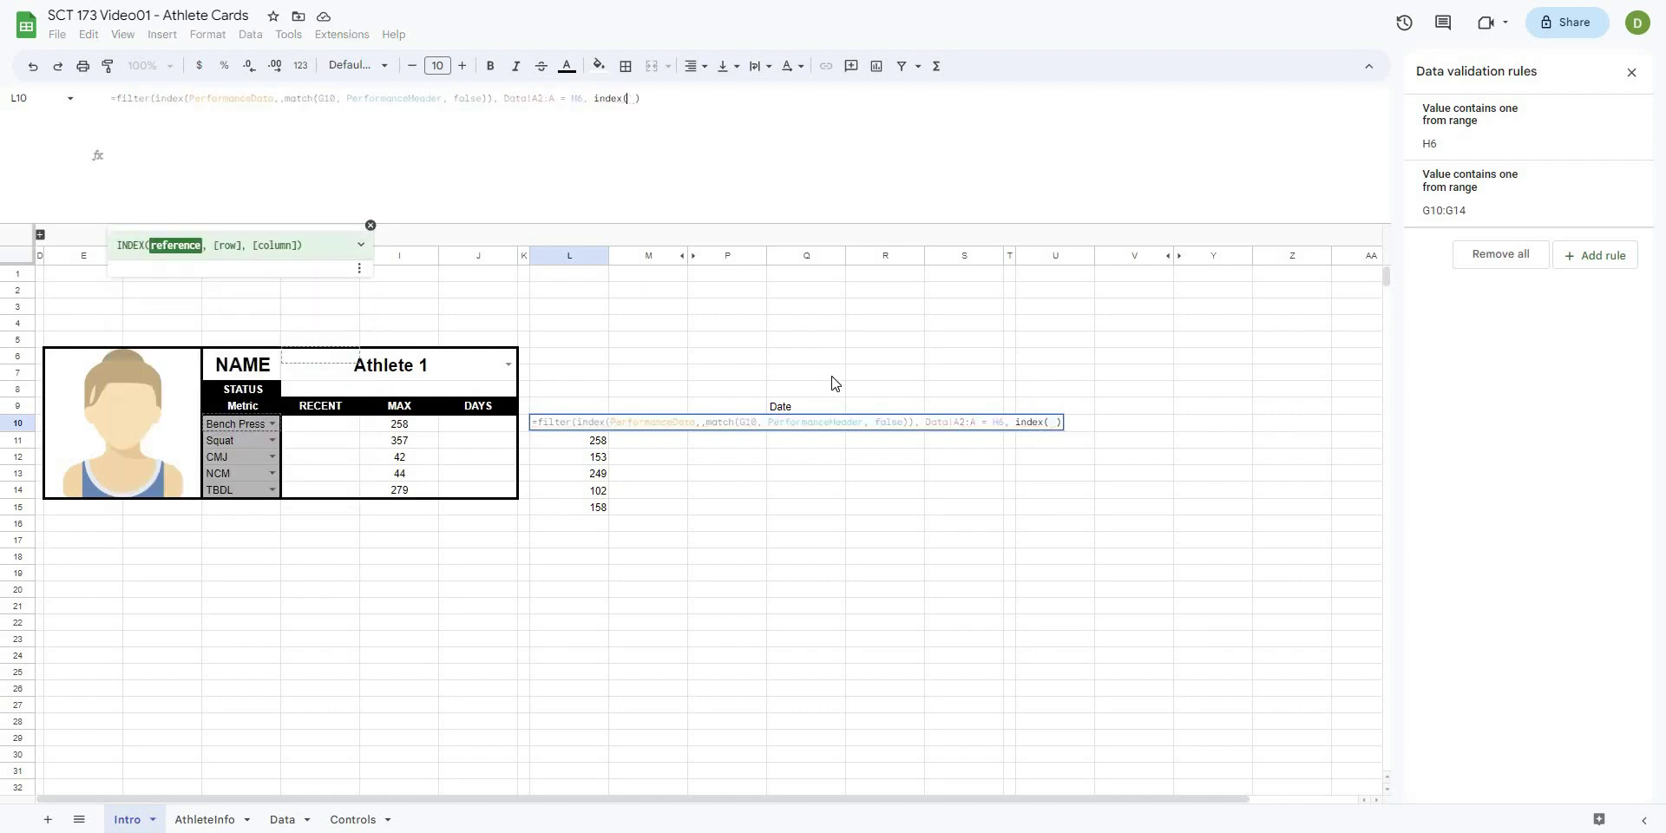
{"action": "type", "text": "performance"}
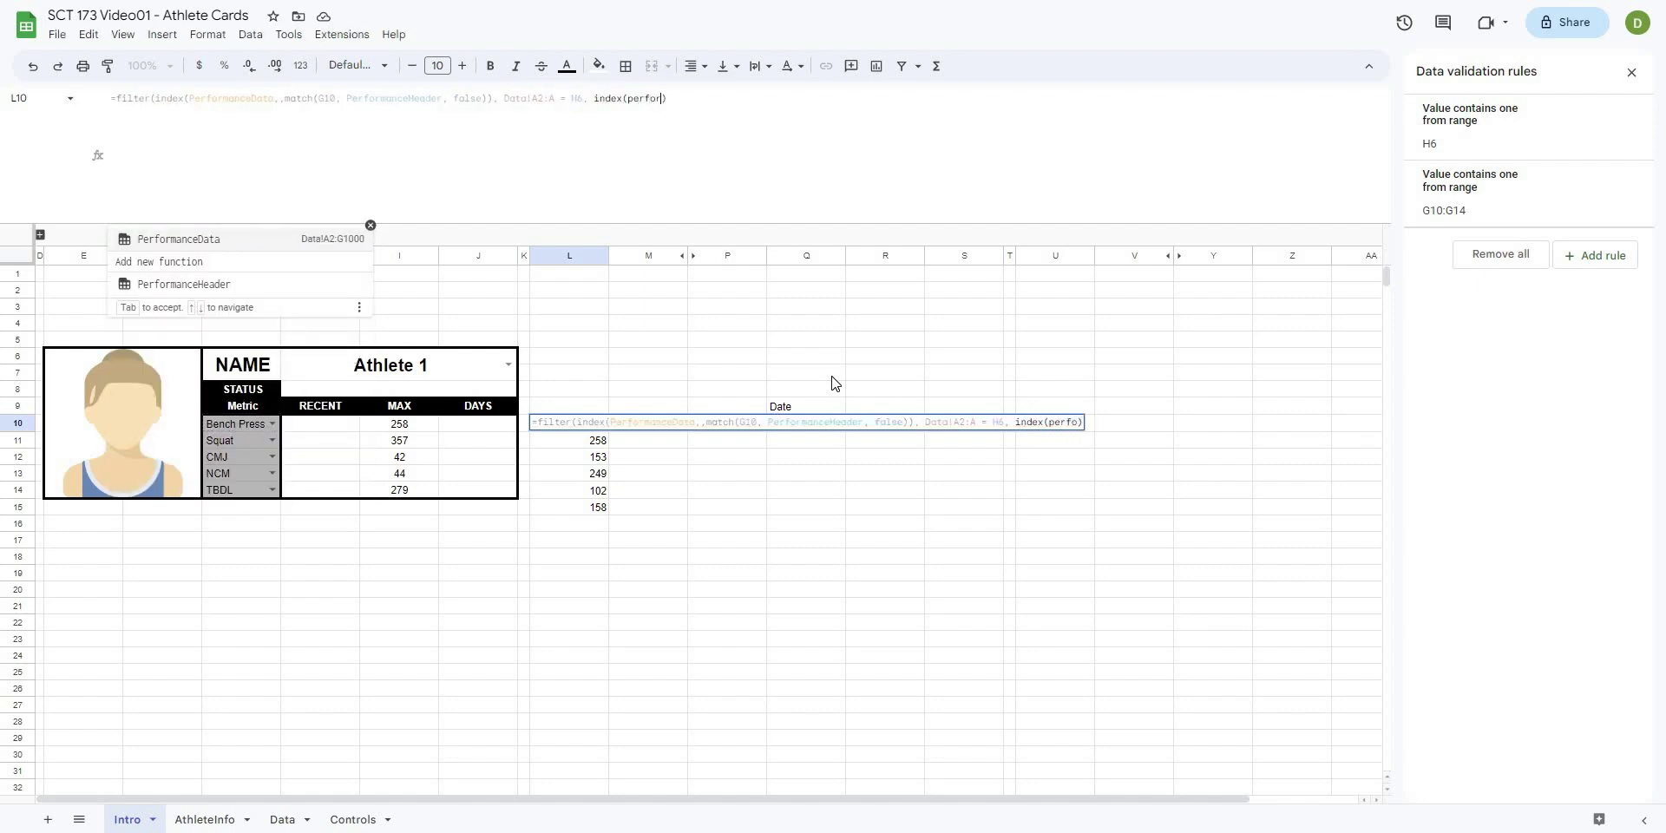
{"action": "type", "text": "data,,mat"}
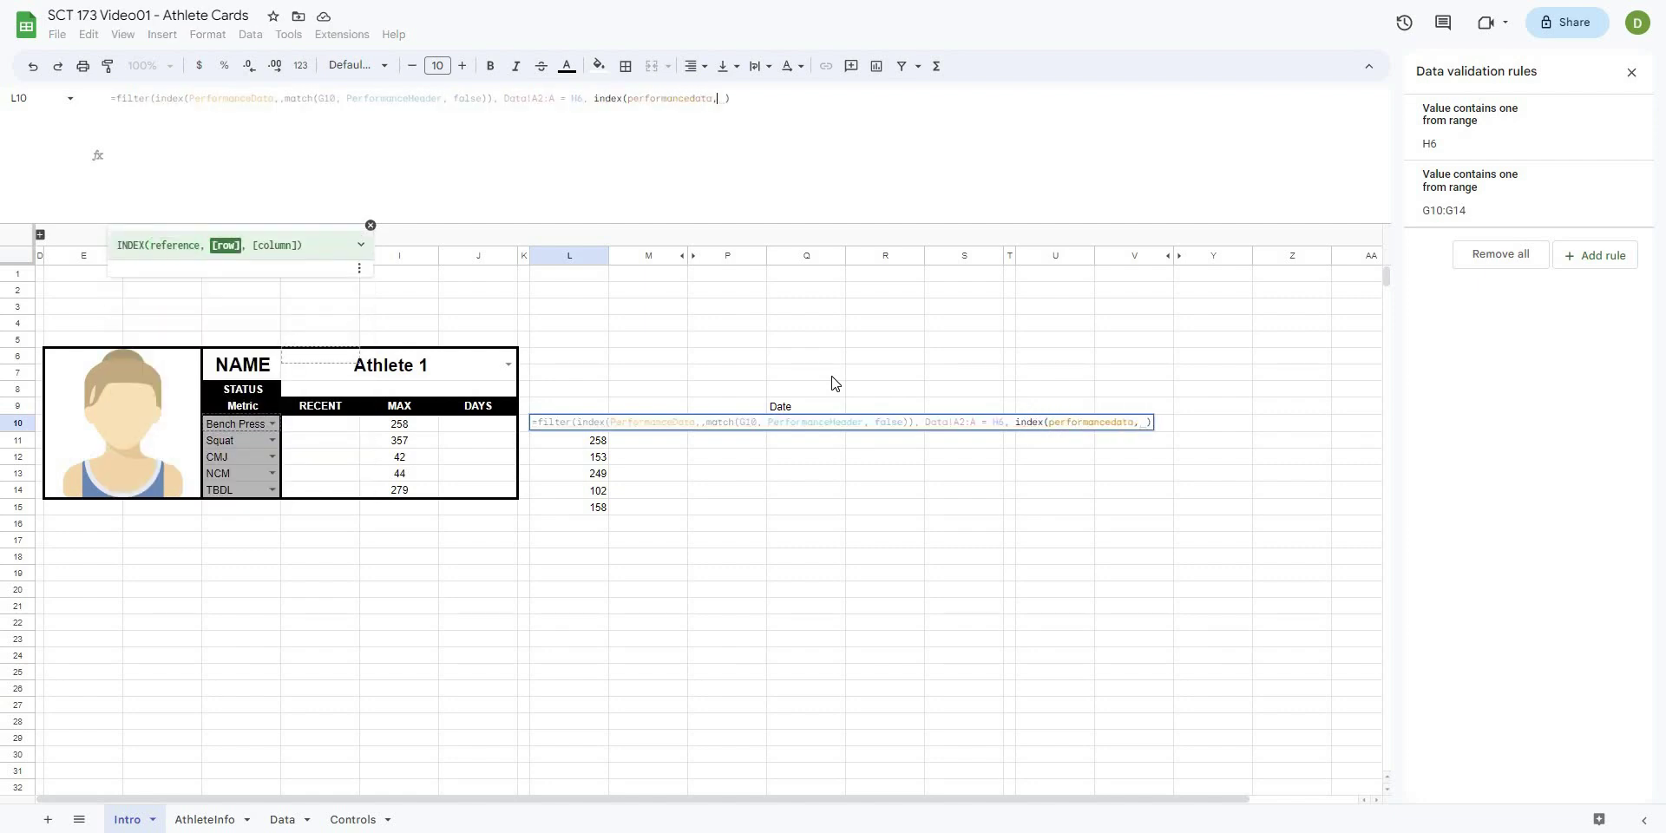
{"action": "type", "text": "ch"}
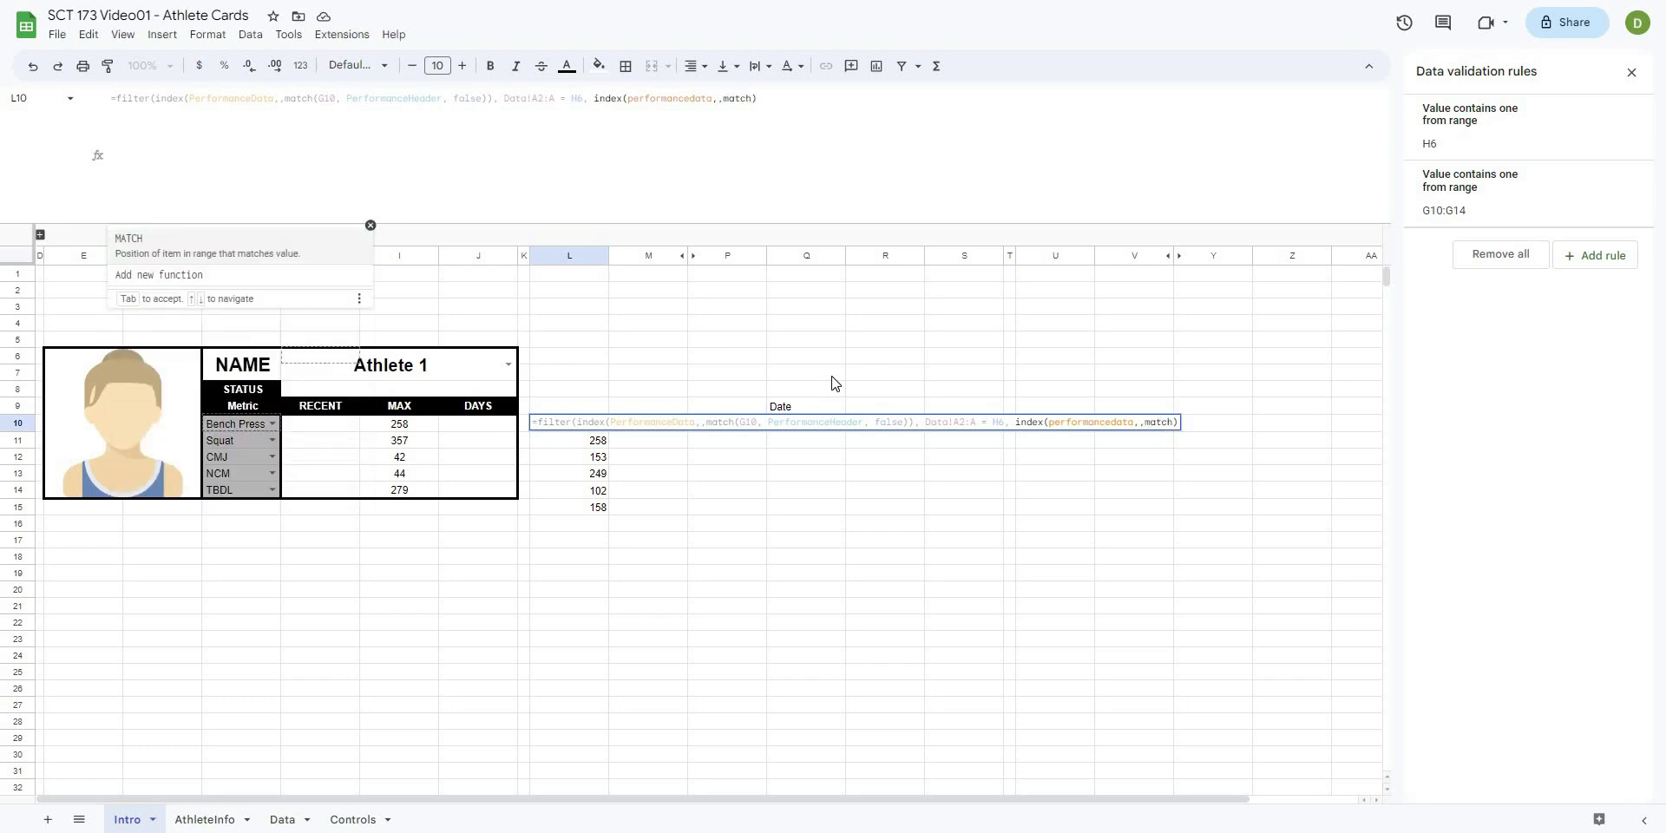
{"action": "type", "text": "(\"date"}
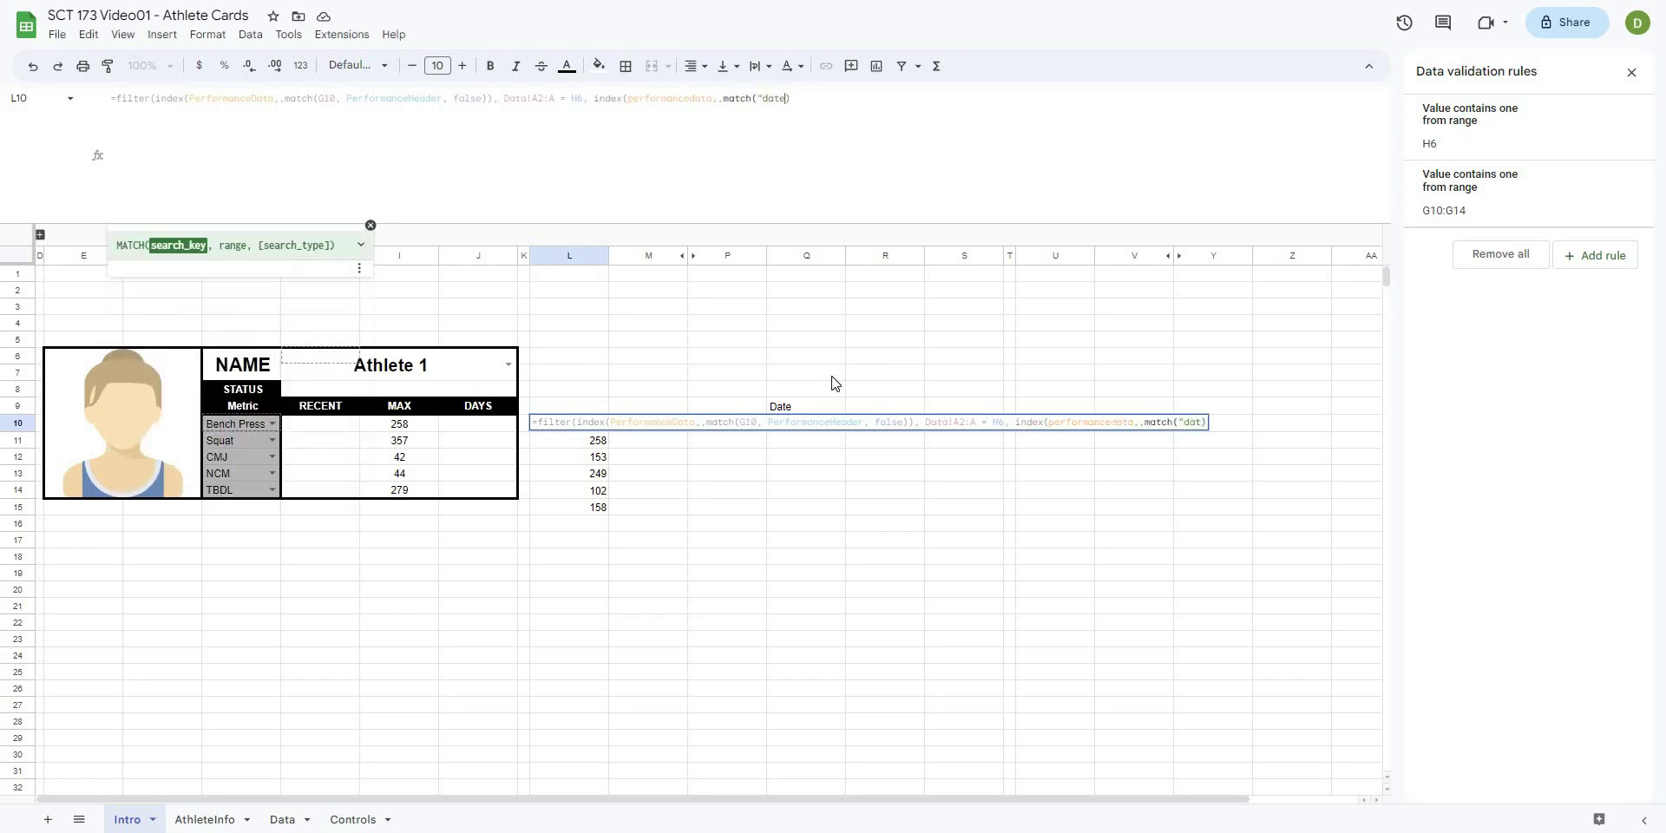
{"action": "type", "text": "\""}
{"action": "type", "text": ", perf"}
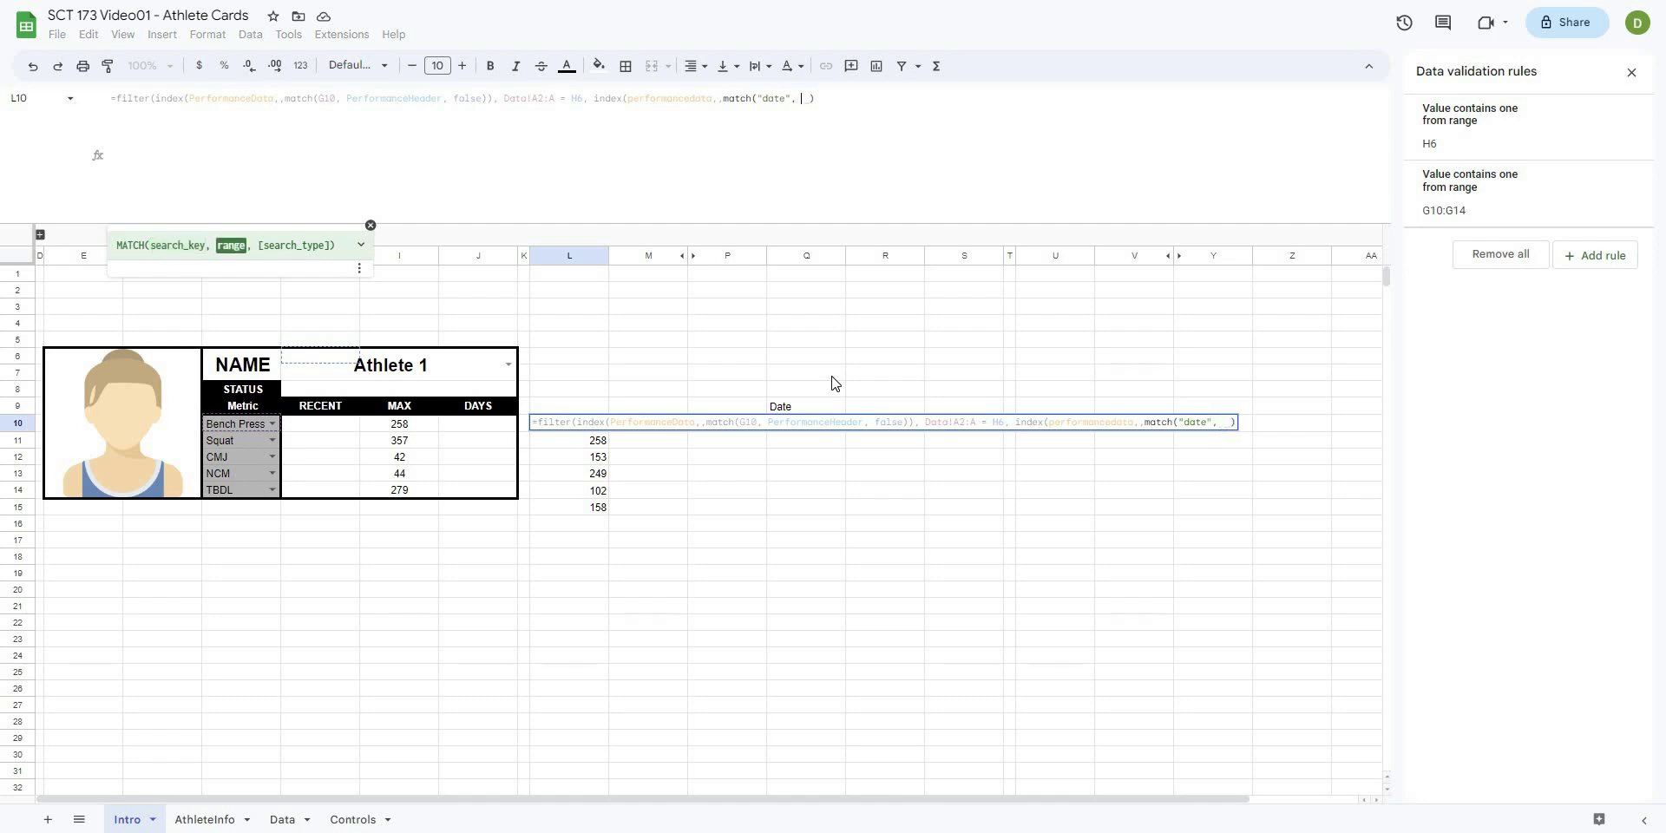
{"action": "type", "text": "ormanceheader"}
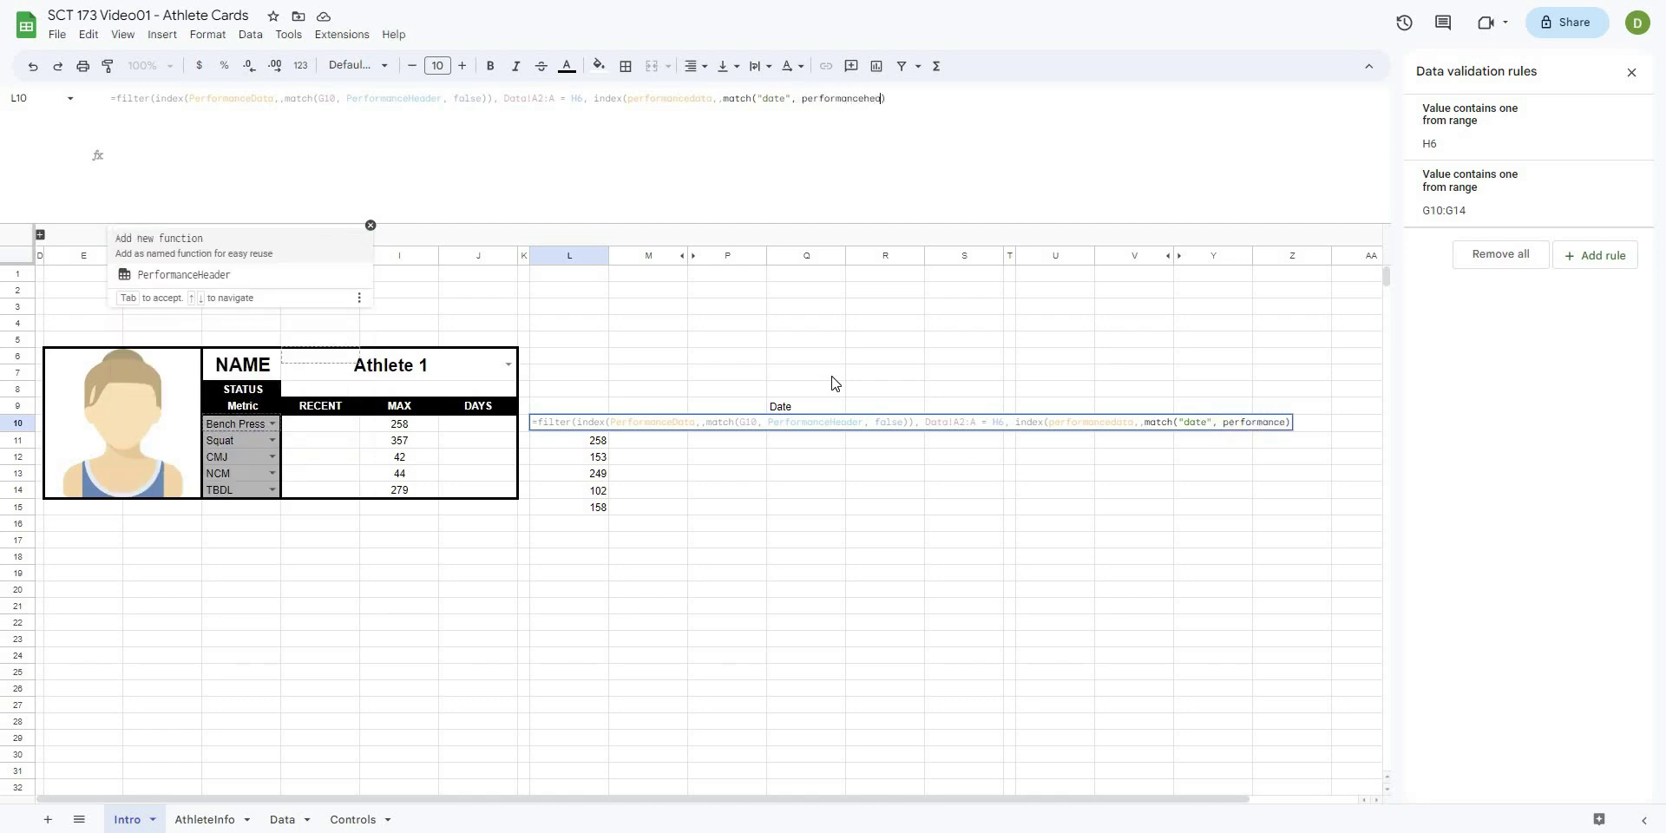
{"action": "type", "text": ", false)"}
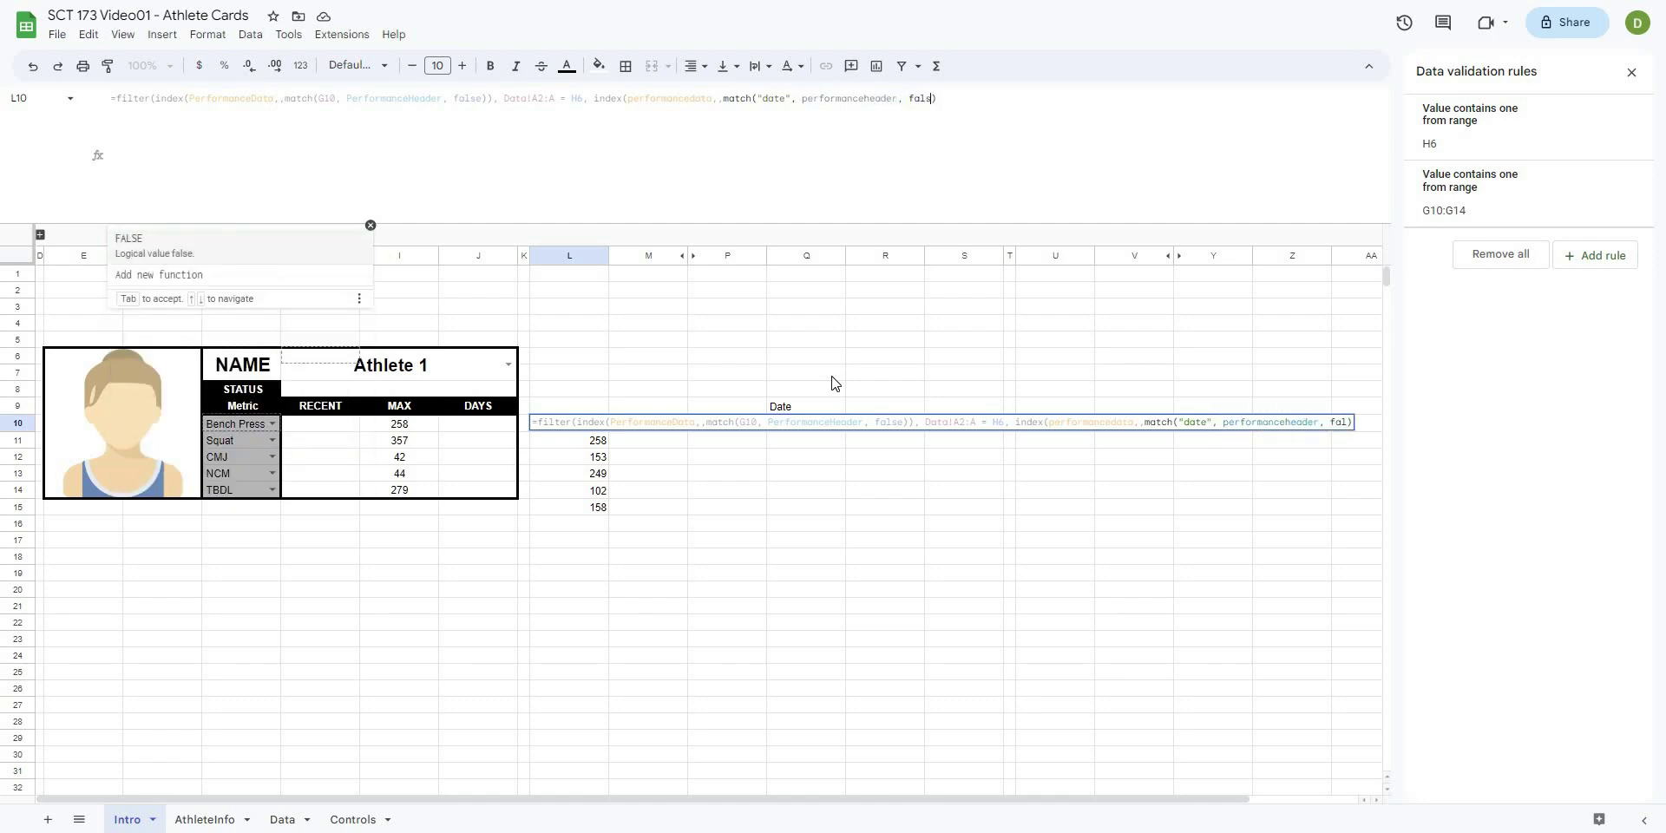
{"action": "type", "text": ")"}
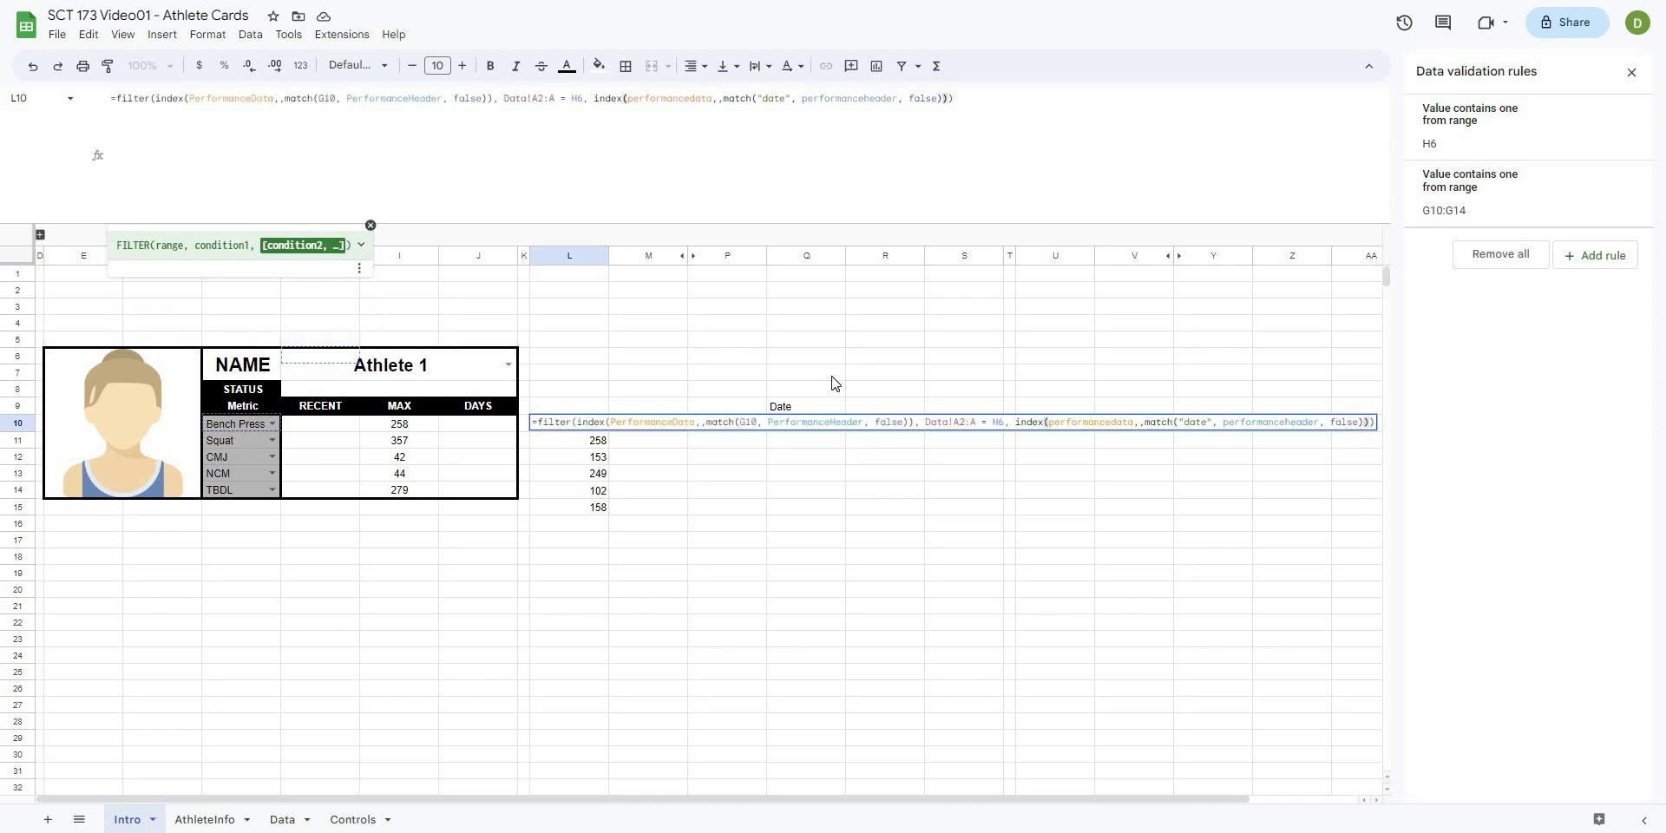
{"action": "type", "text": " ="}
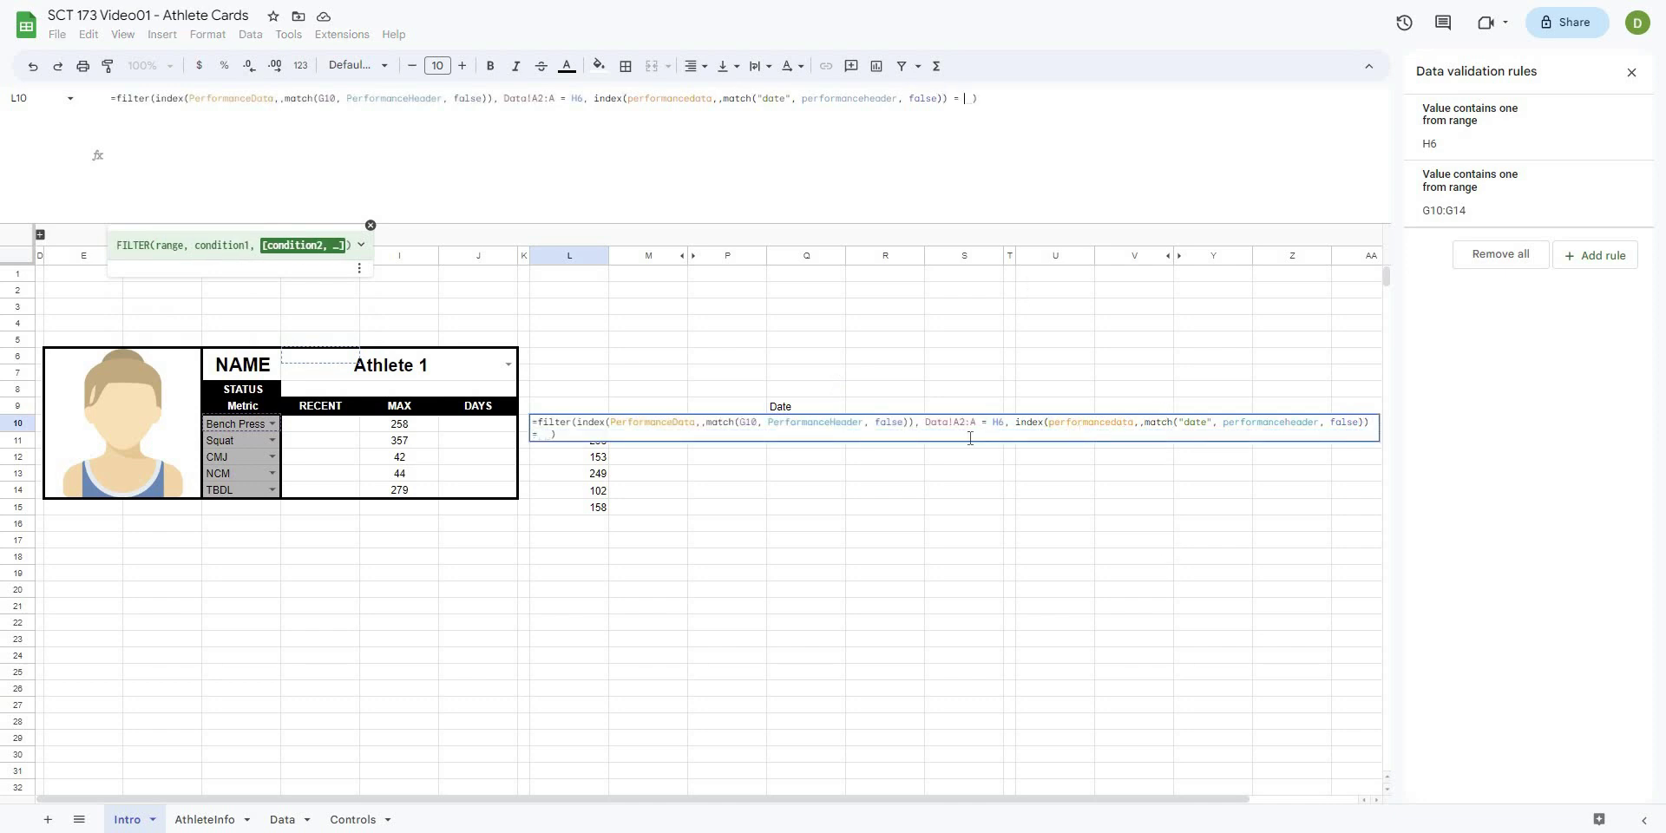
{"action": "type", "text": " G10"}
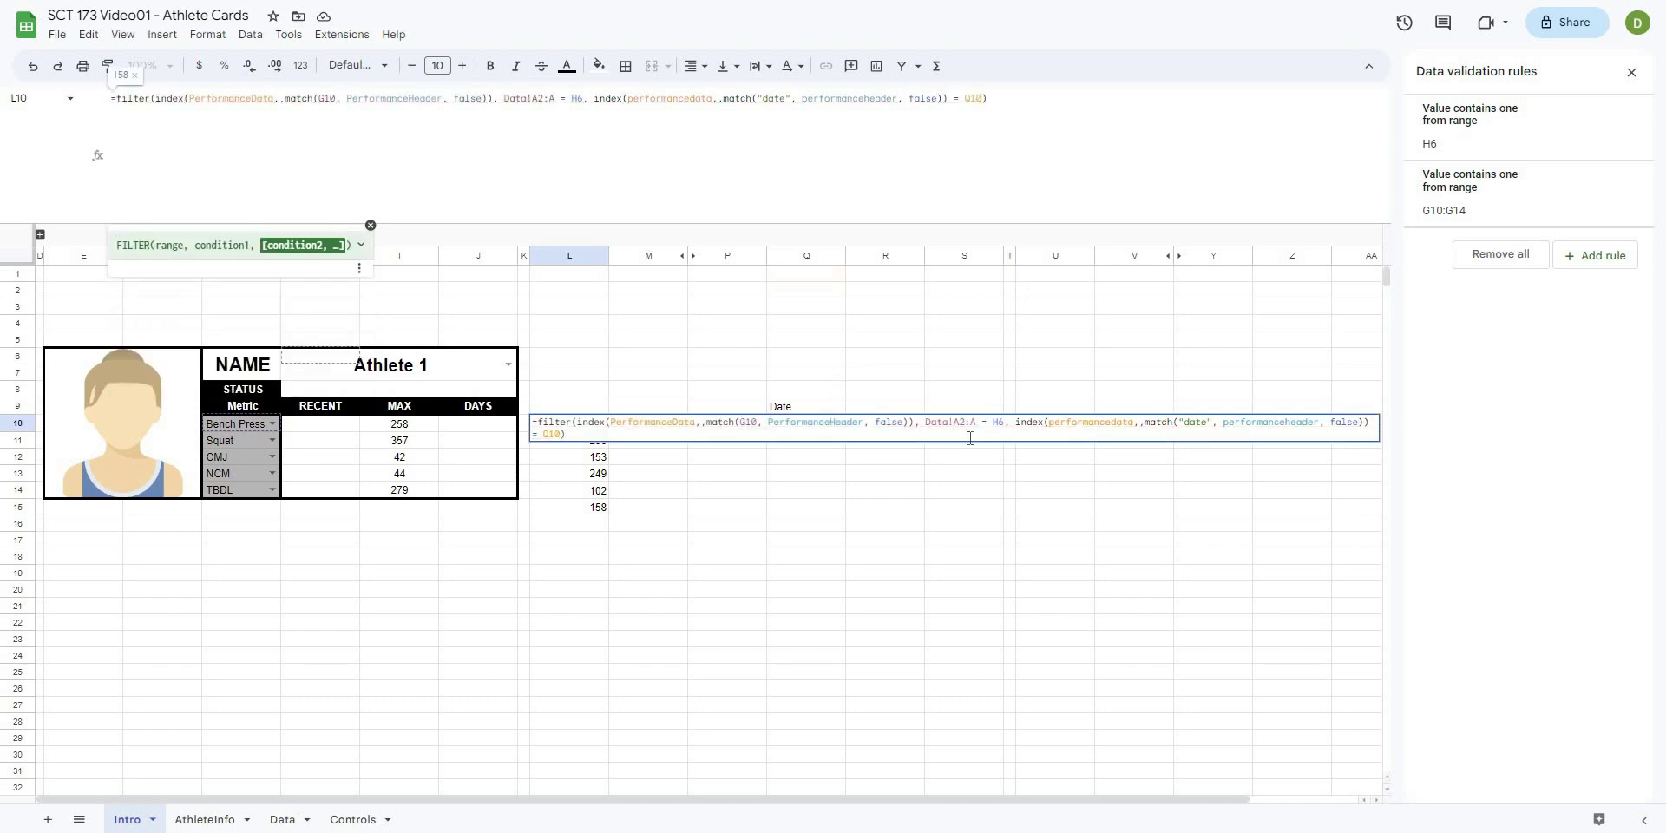
{"action": "key", "text": "Return"}
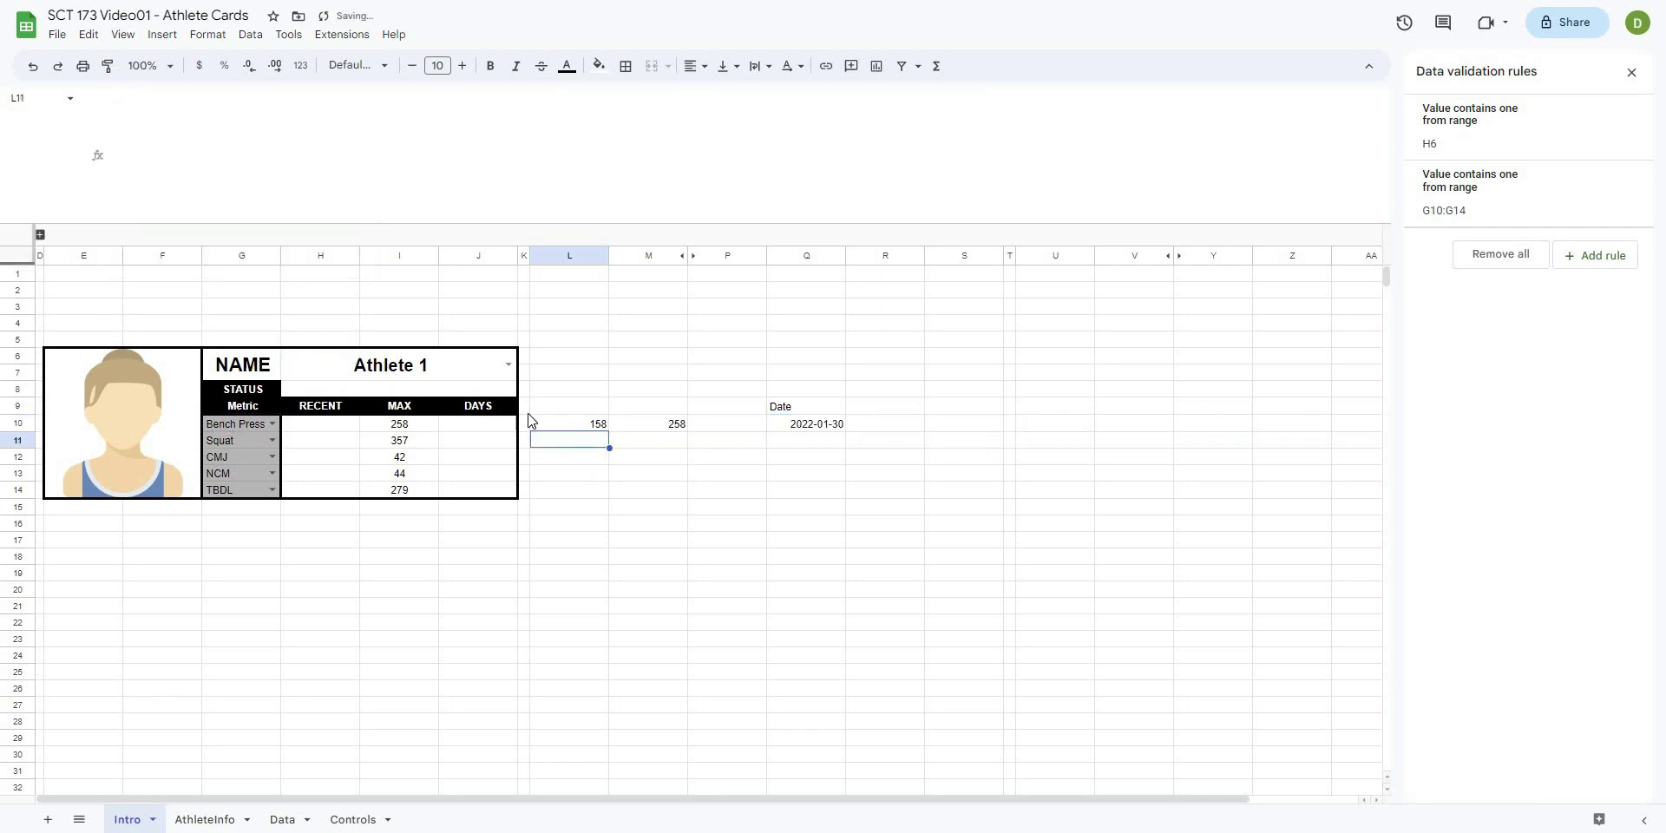
{"action": "key", "text": "Up"}
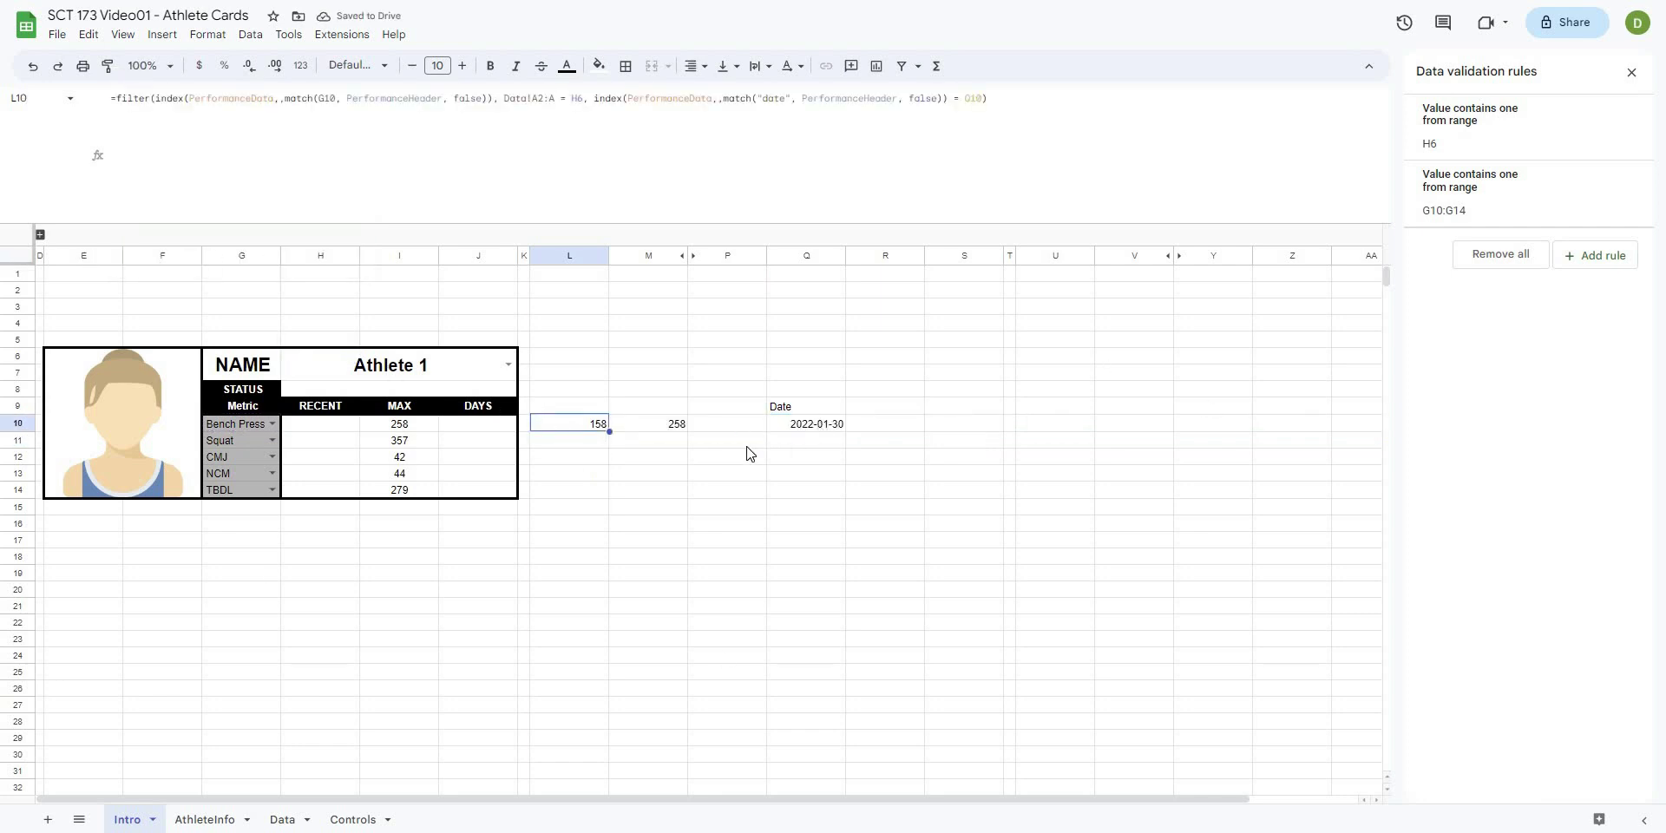
- Compare L10's formula against the latest-date formula in Q10
{"action": "left_click", "coordinate": [773, 422]}
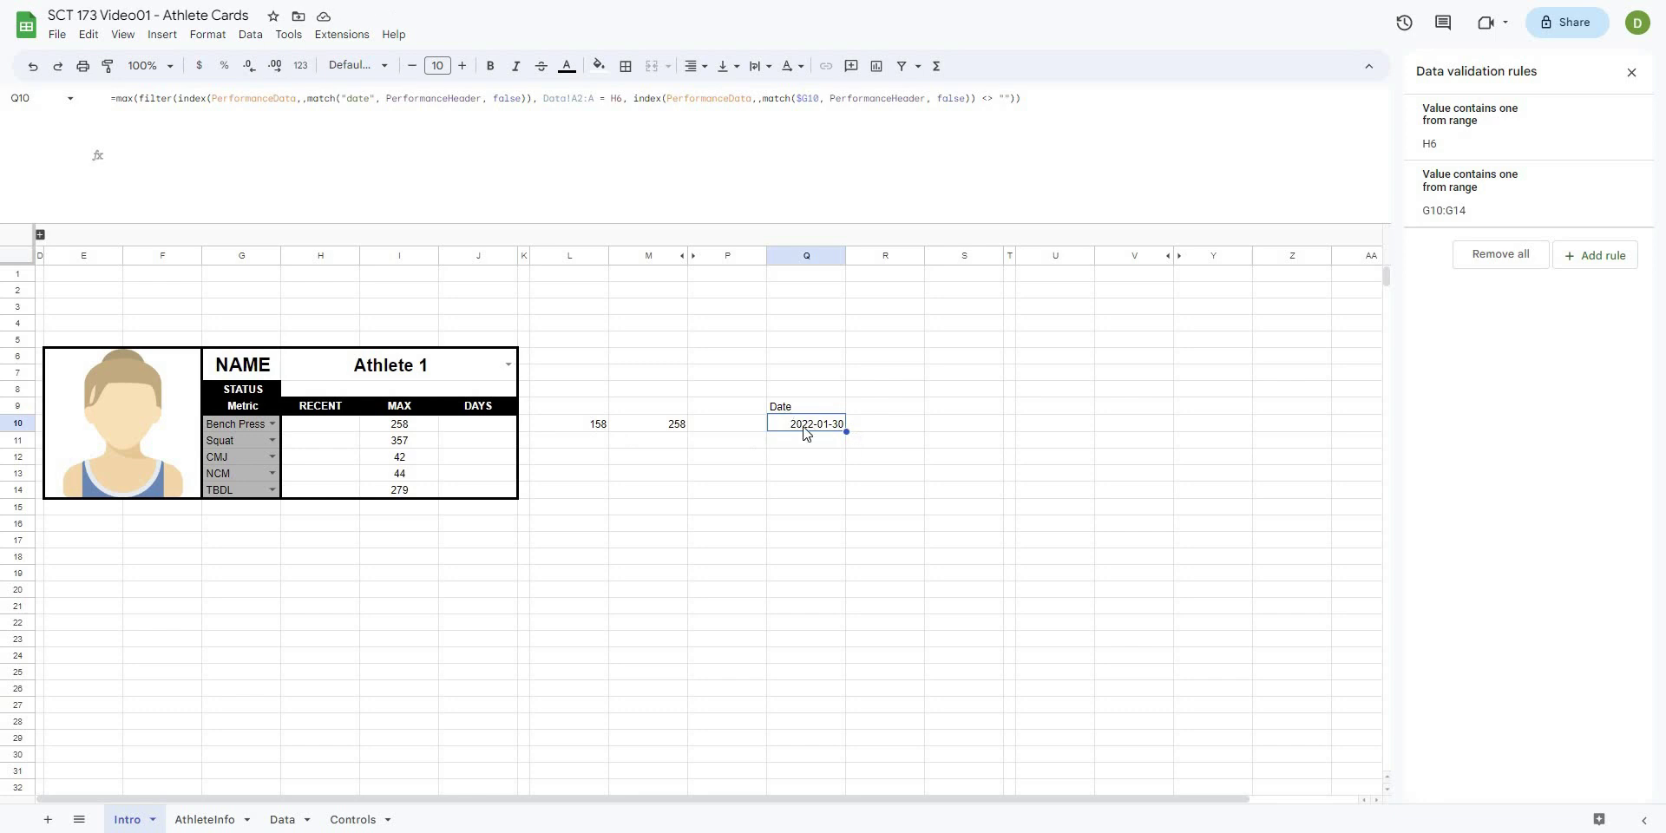
{"action": "left_click", "coordinate": [589, 433]}
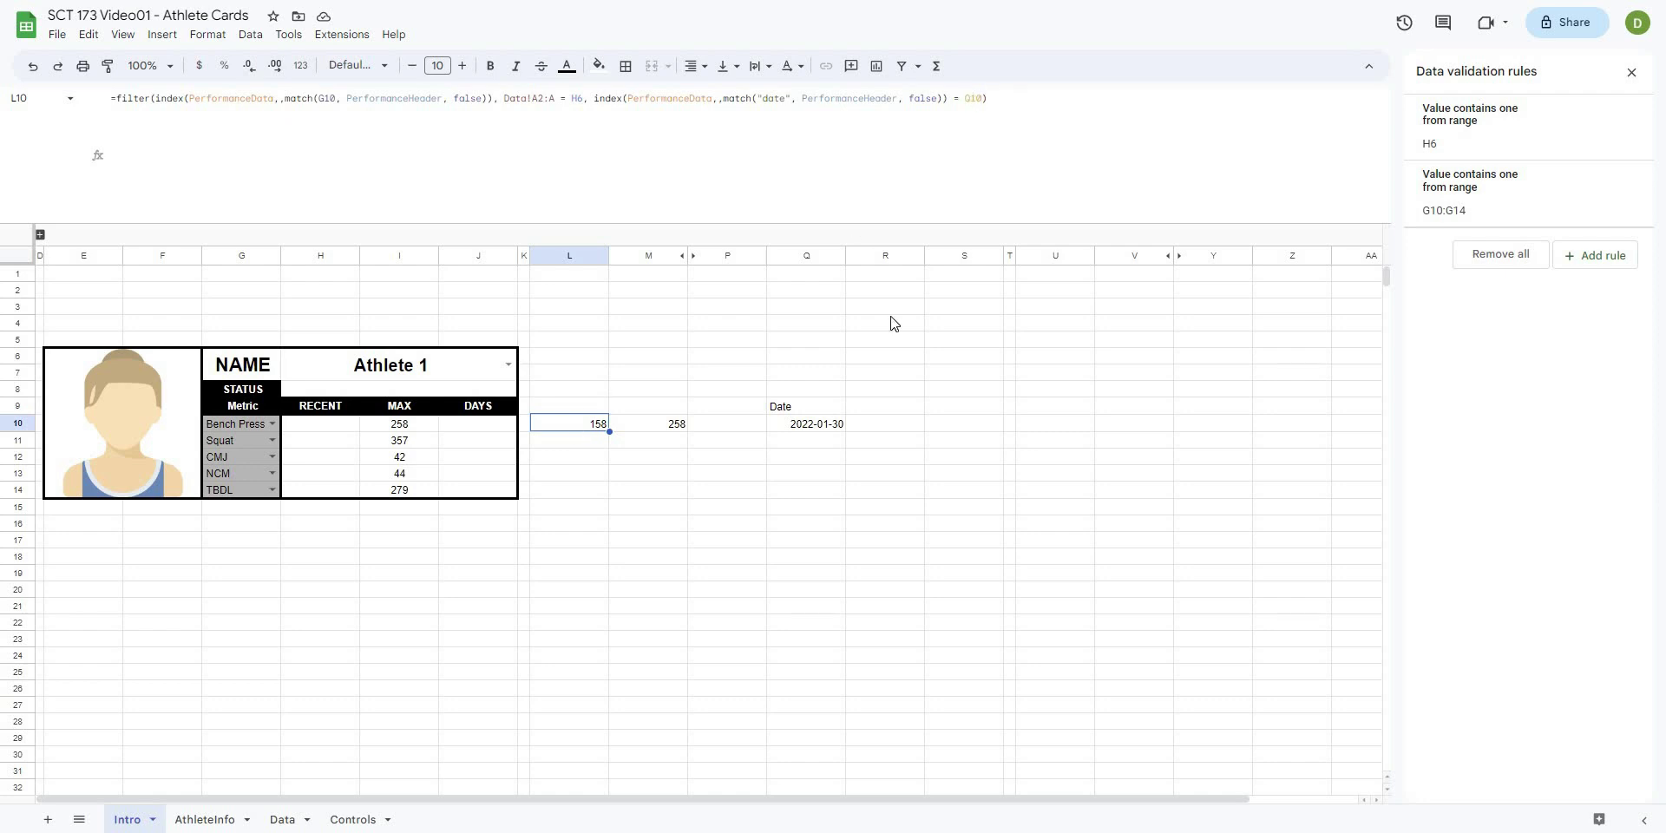
{"action": "left_click", "coordinate": [834, 424]}
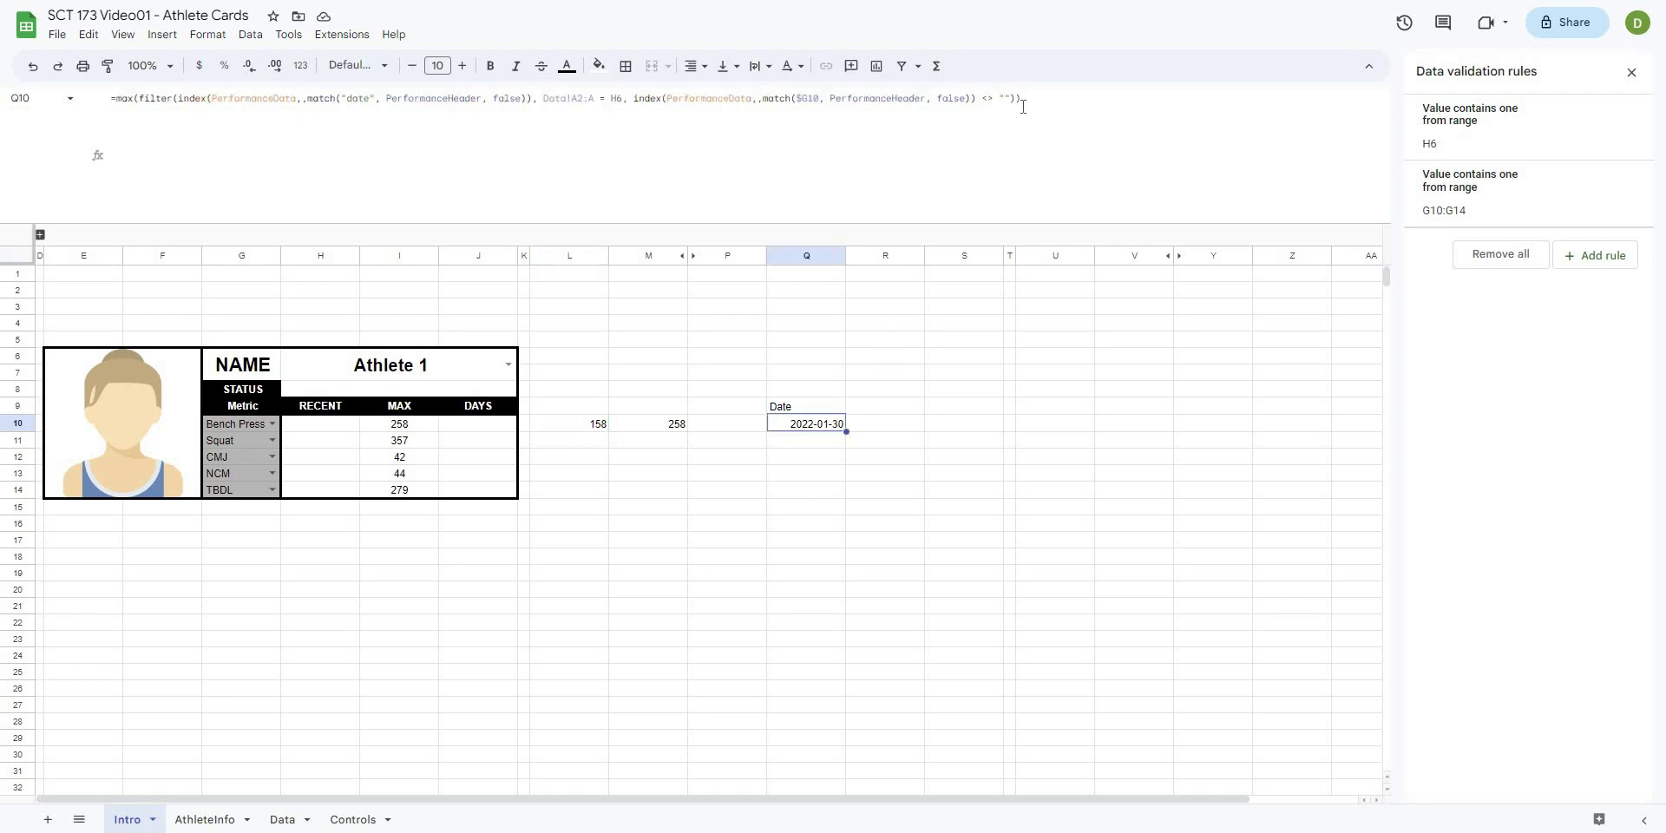
{"action": "left_click_drag", "start_coordinate": [473, 126], "coordinate": [117, 125]}
{"action": "key", "text": "ctrl+c"}
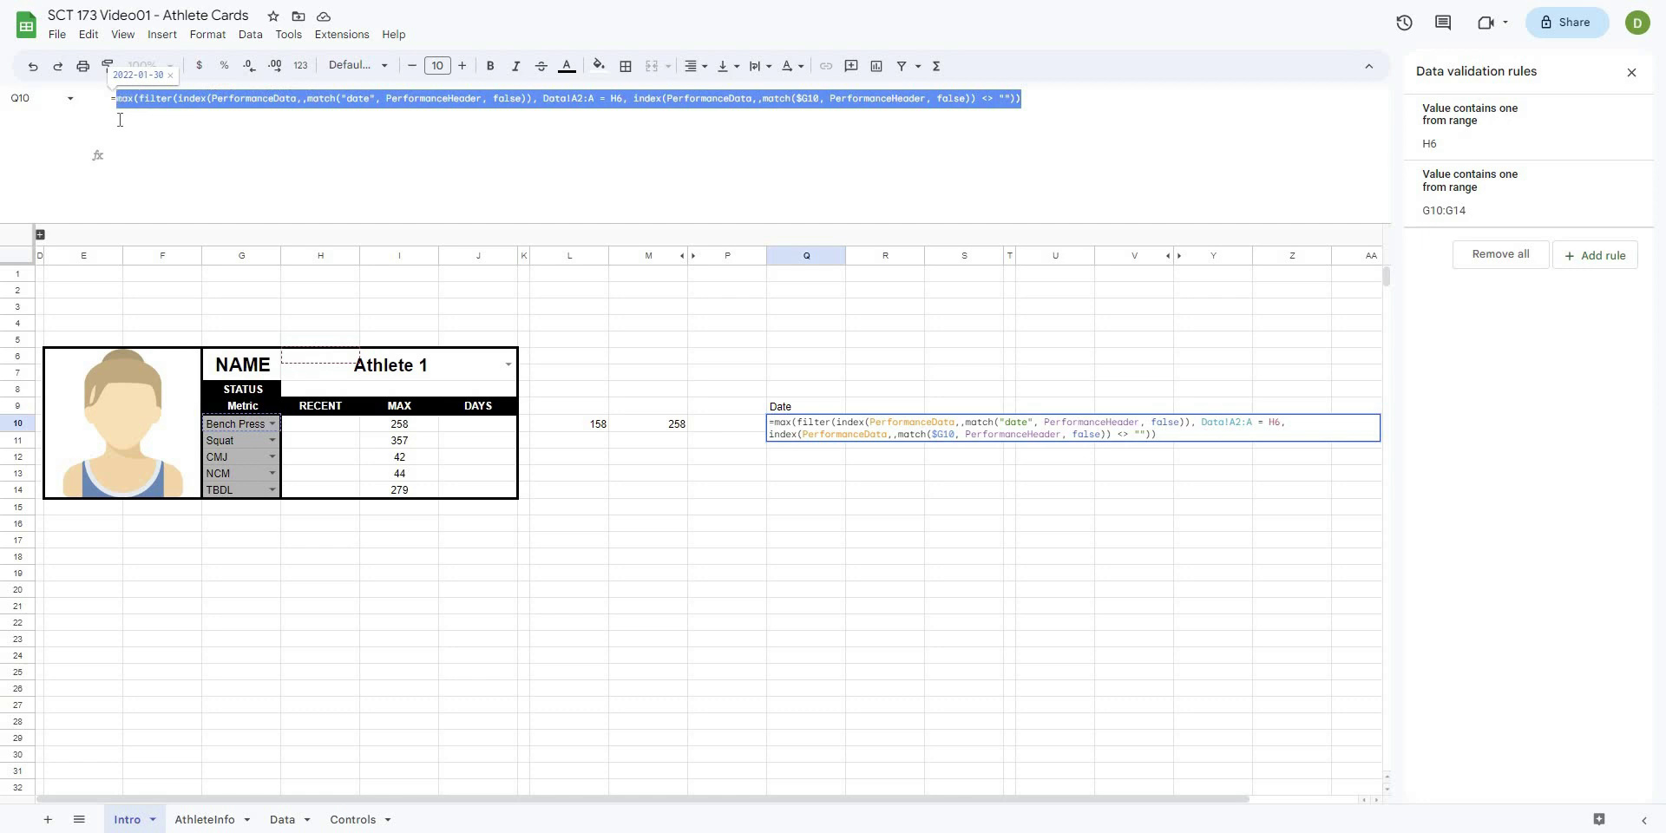
{"action": "key", "text": "Escape"}
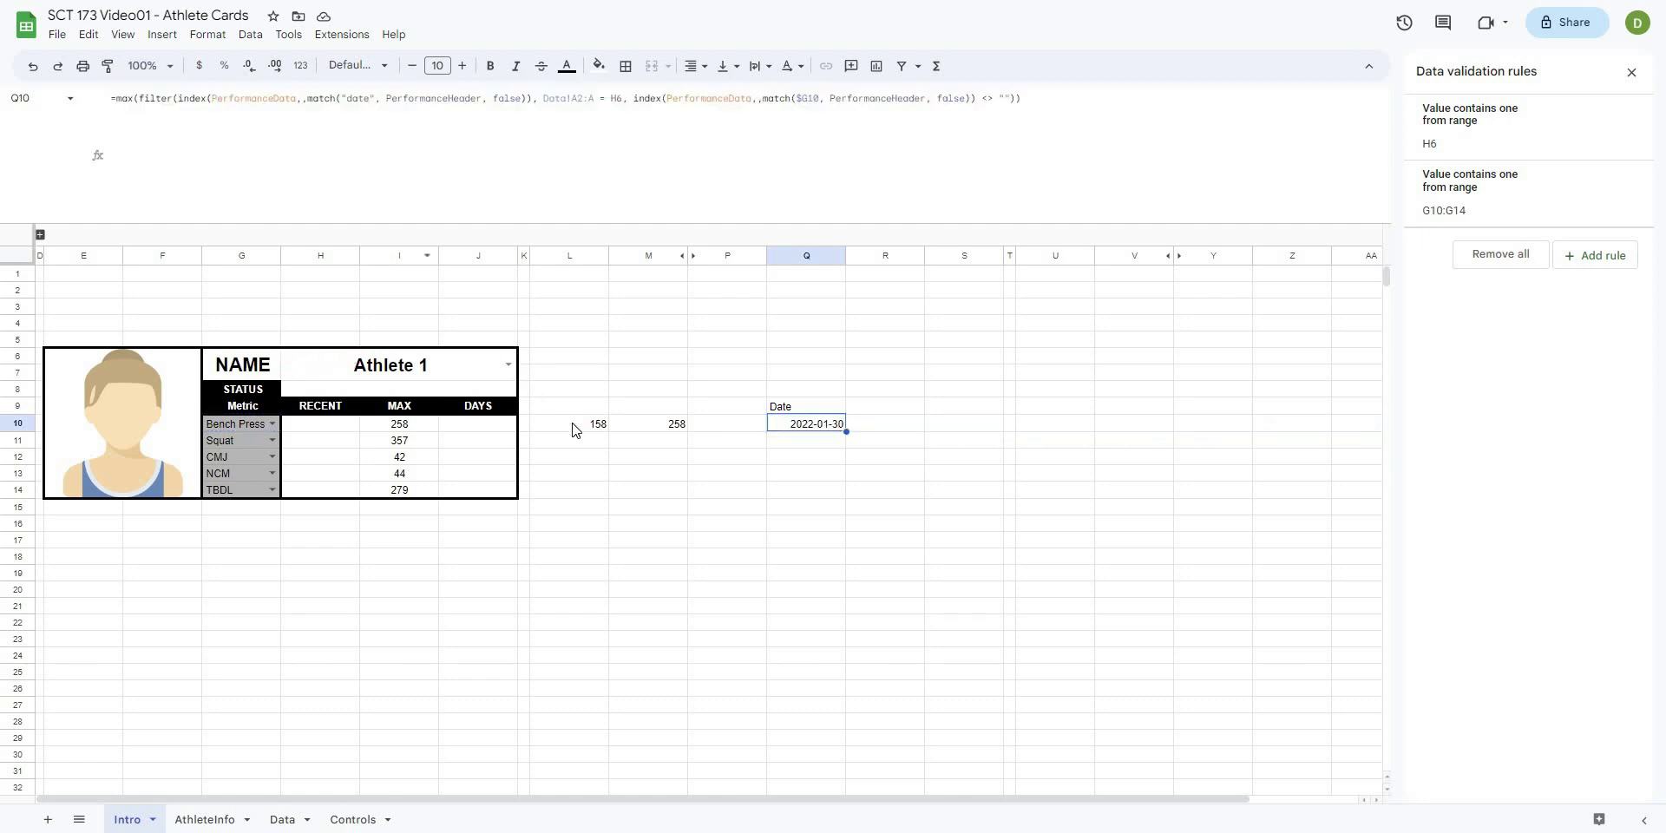
{"action": "key", "text": "Left"}
{"action": "key", "text": "Left"}
{"action": "key", "text": "Left"}
- Replace the Q10 reference in L10's formula with the pasted latest-date MAX(FILTER(...)) expression
{"action": "double_click", "coordinate": [979, 98]}
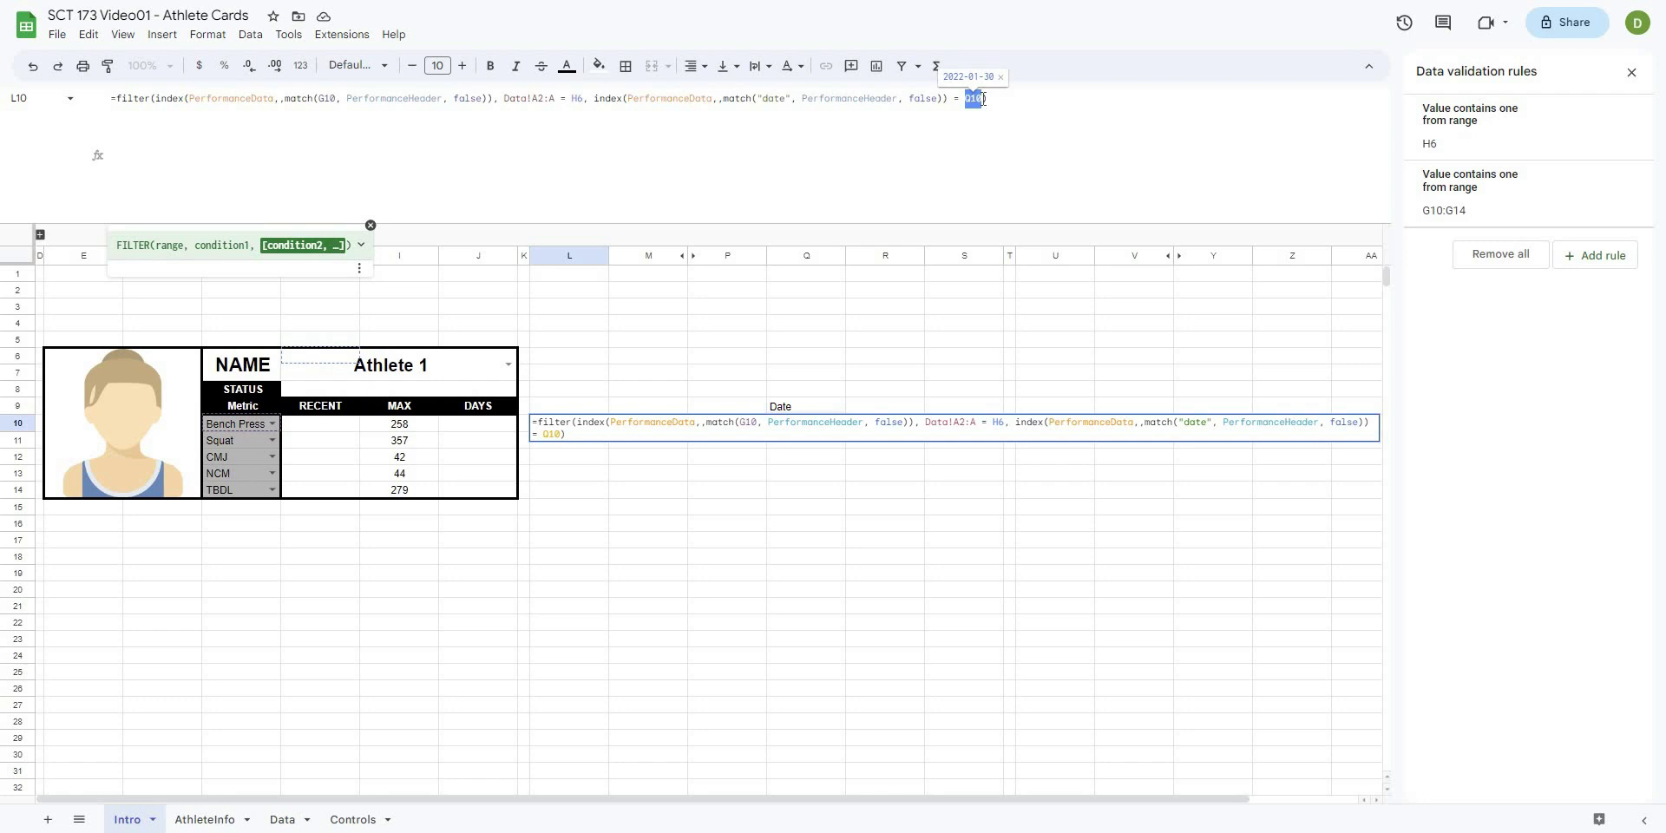
{"action": "key", "text": "BackSpace"}
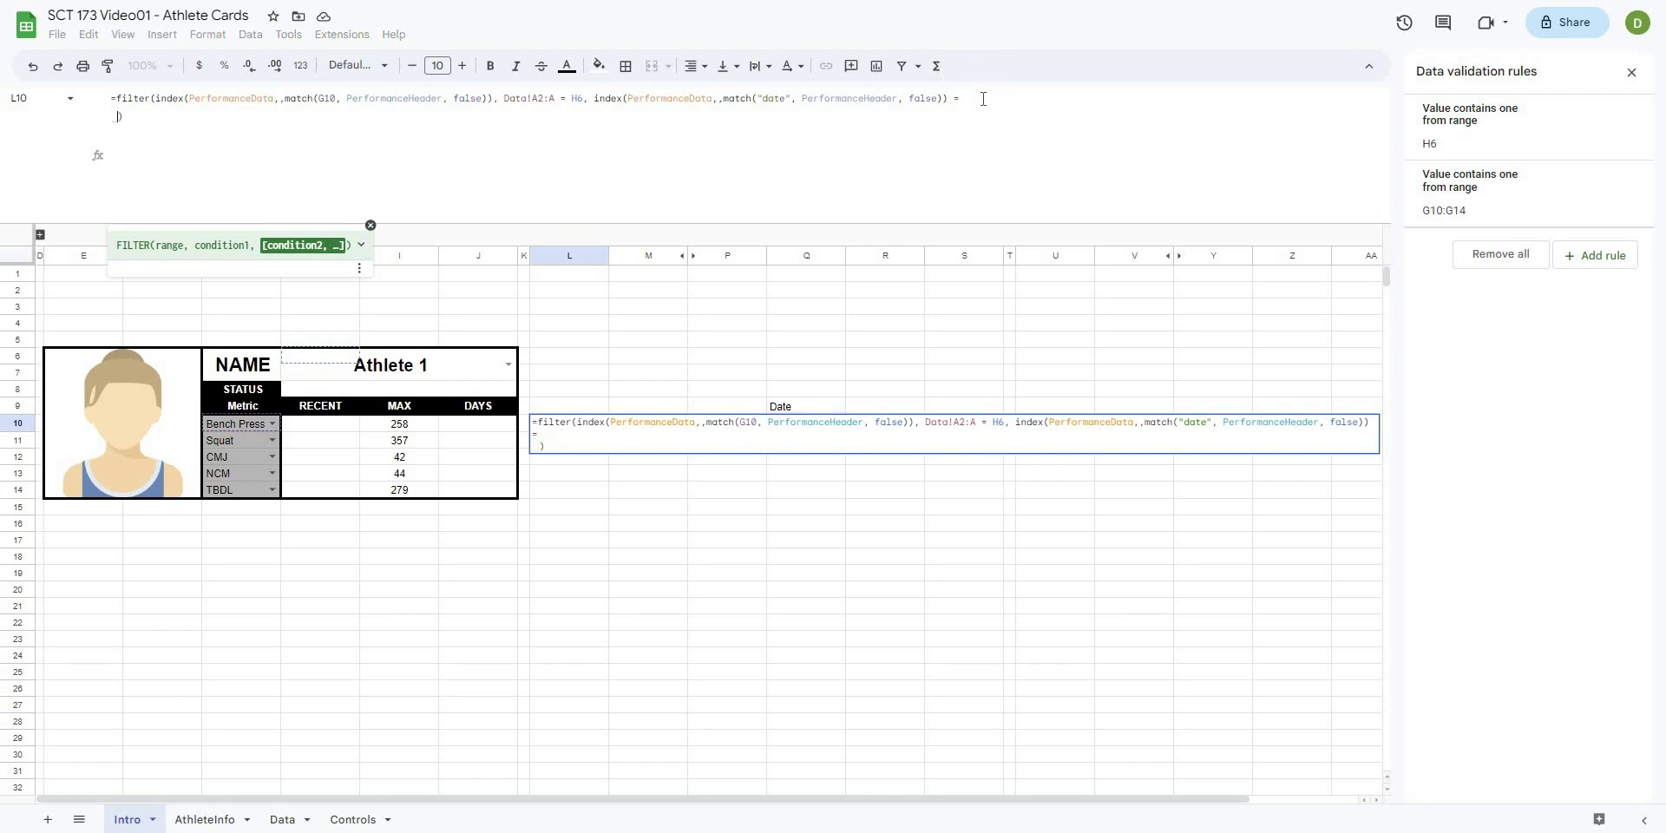
{"action": "key", "text": "ctrl+v"}
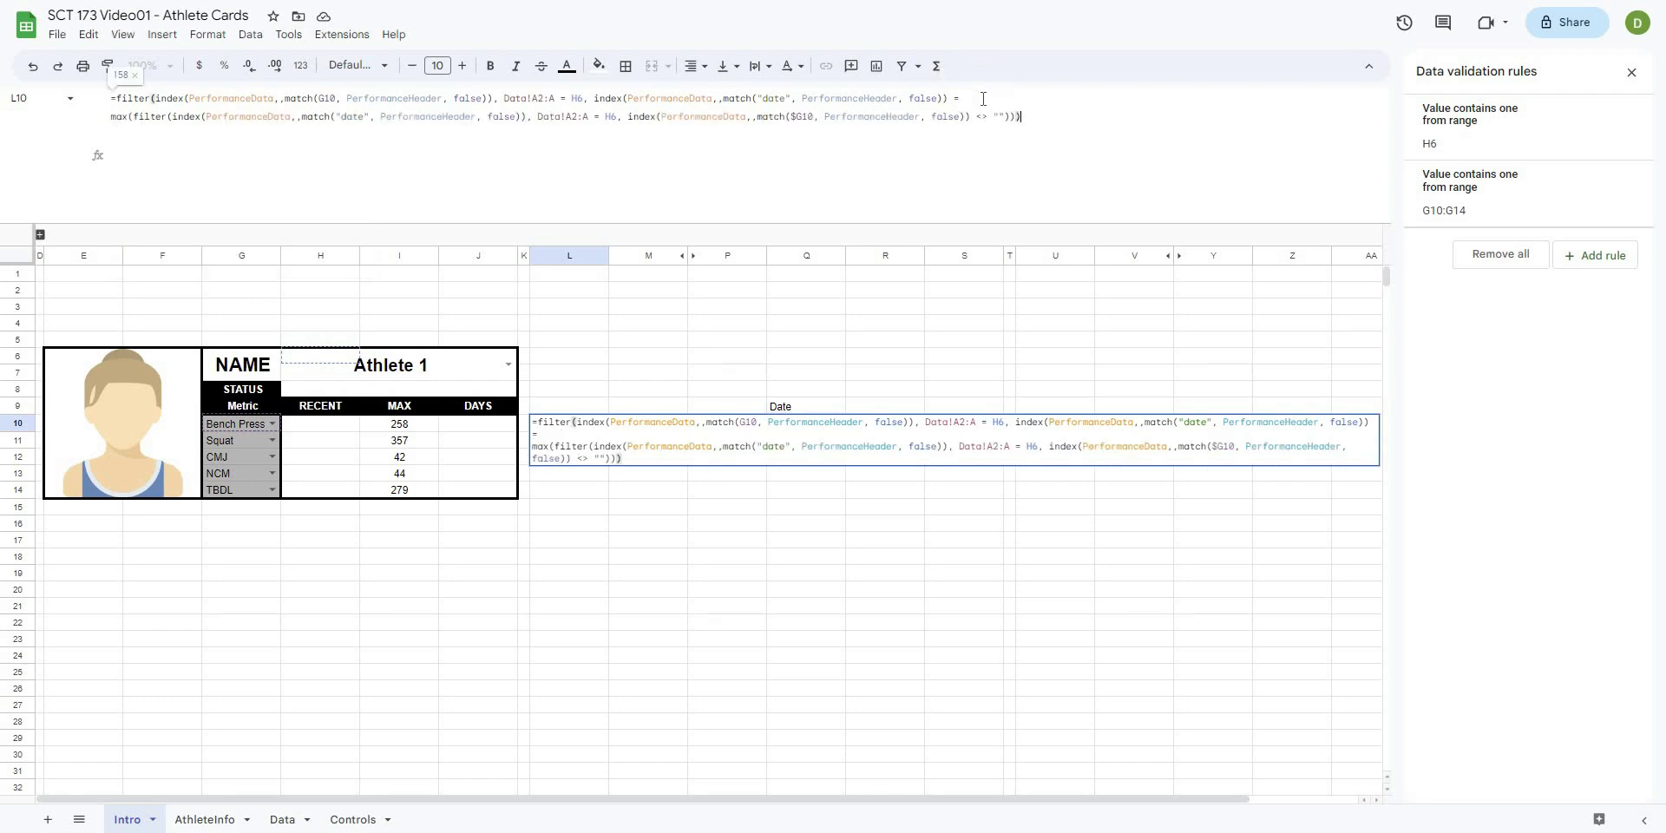
{"action": "key", "text": "Return"}
- Review the parts of L10's formula and recommit it, still returning 158
{"action": "left_click", "coordinate": [573, 426]}
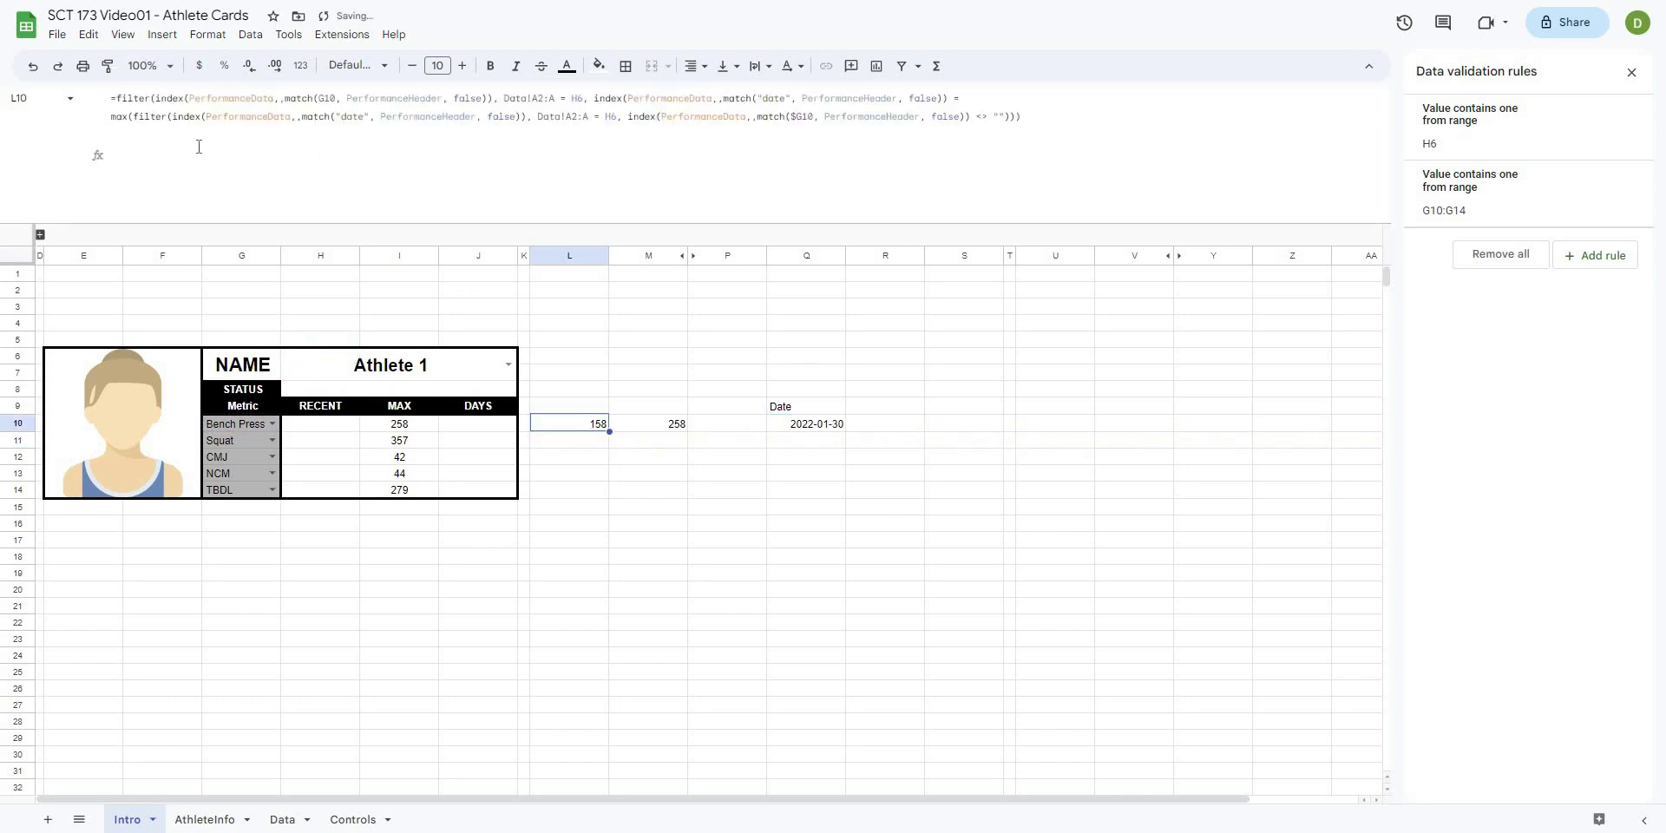
{"action": "left_click_drag", "start_coordinate": [116, 98], "coordinate": [951, 99]}
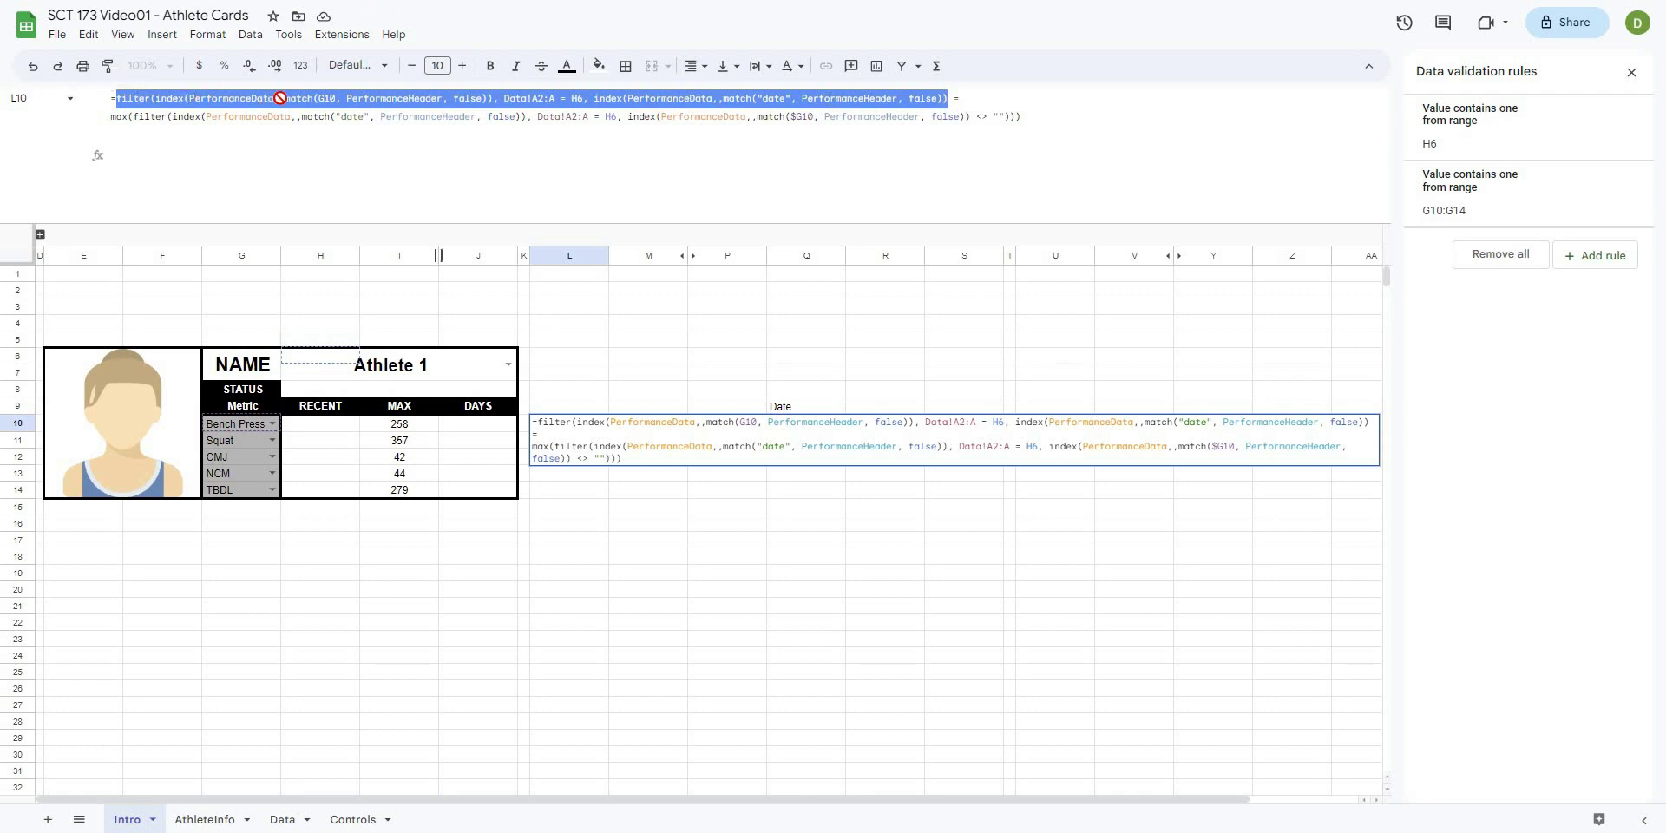
{"action": "left_click", "coordinate": [186, 102]}
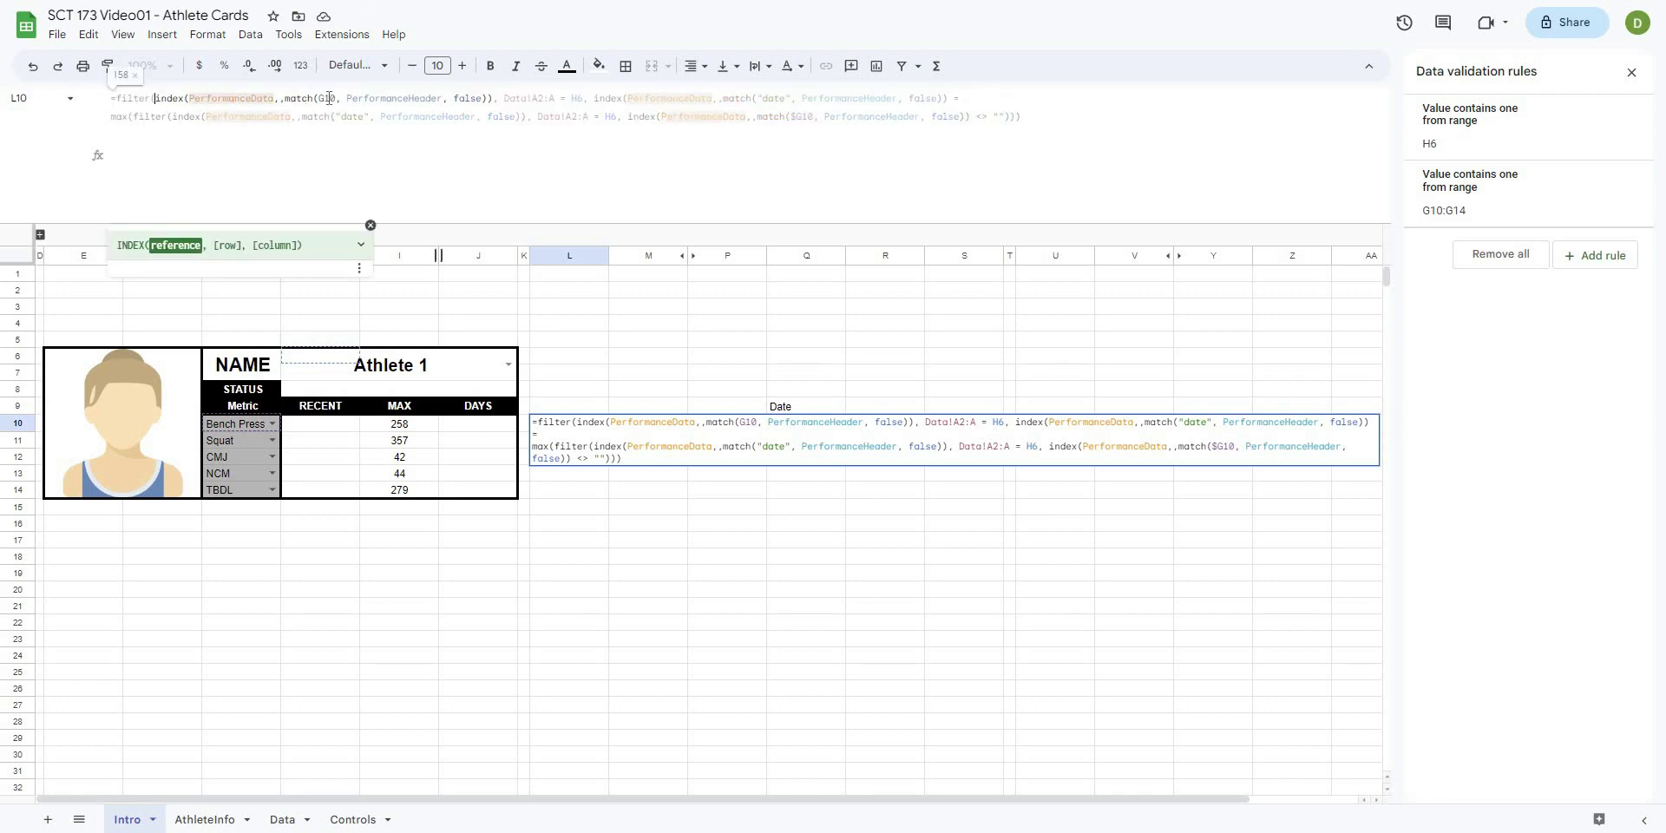
{"action": "left_click_drag", "start_coordinate": [156, 98], "coordinate": [495, 98]}
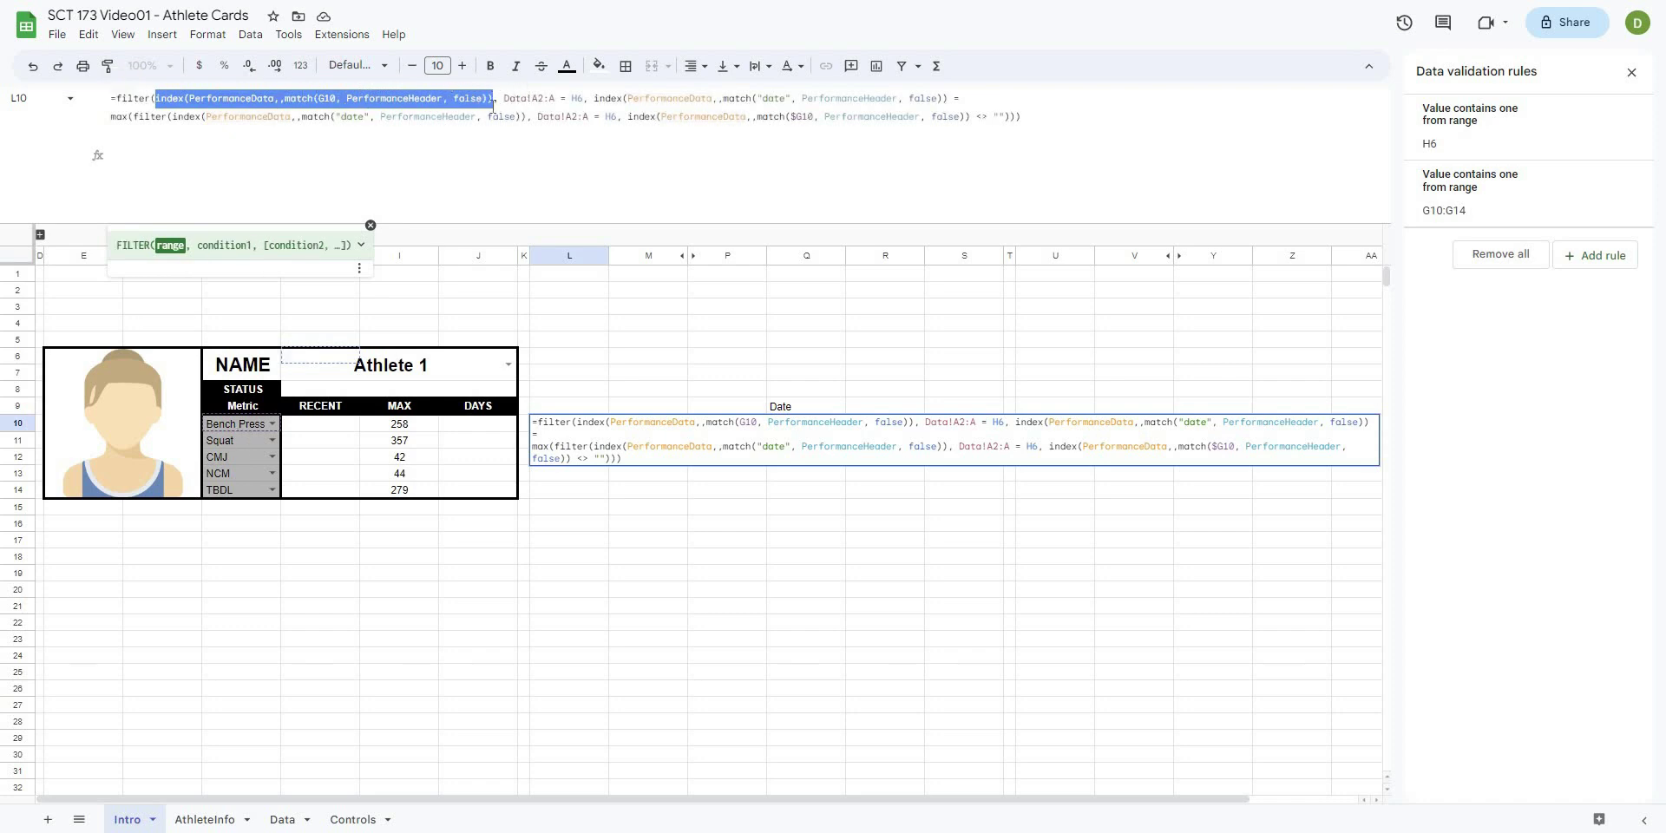
{"action": "left_click_drag", "start_coordinate": [504, 98], "coordinate": [584, 98]}
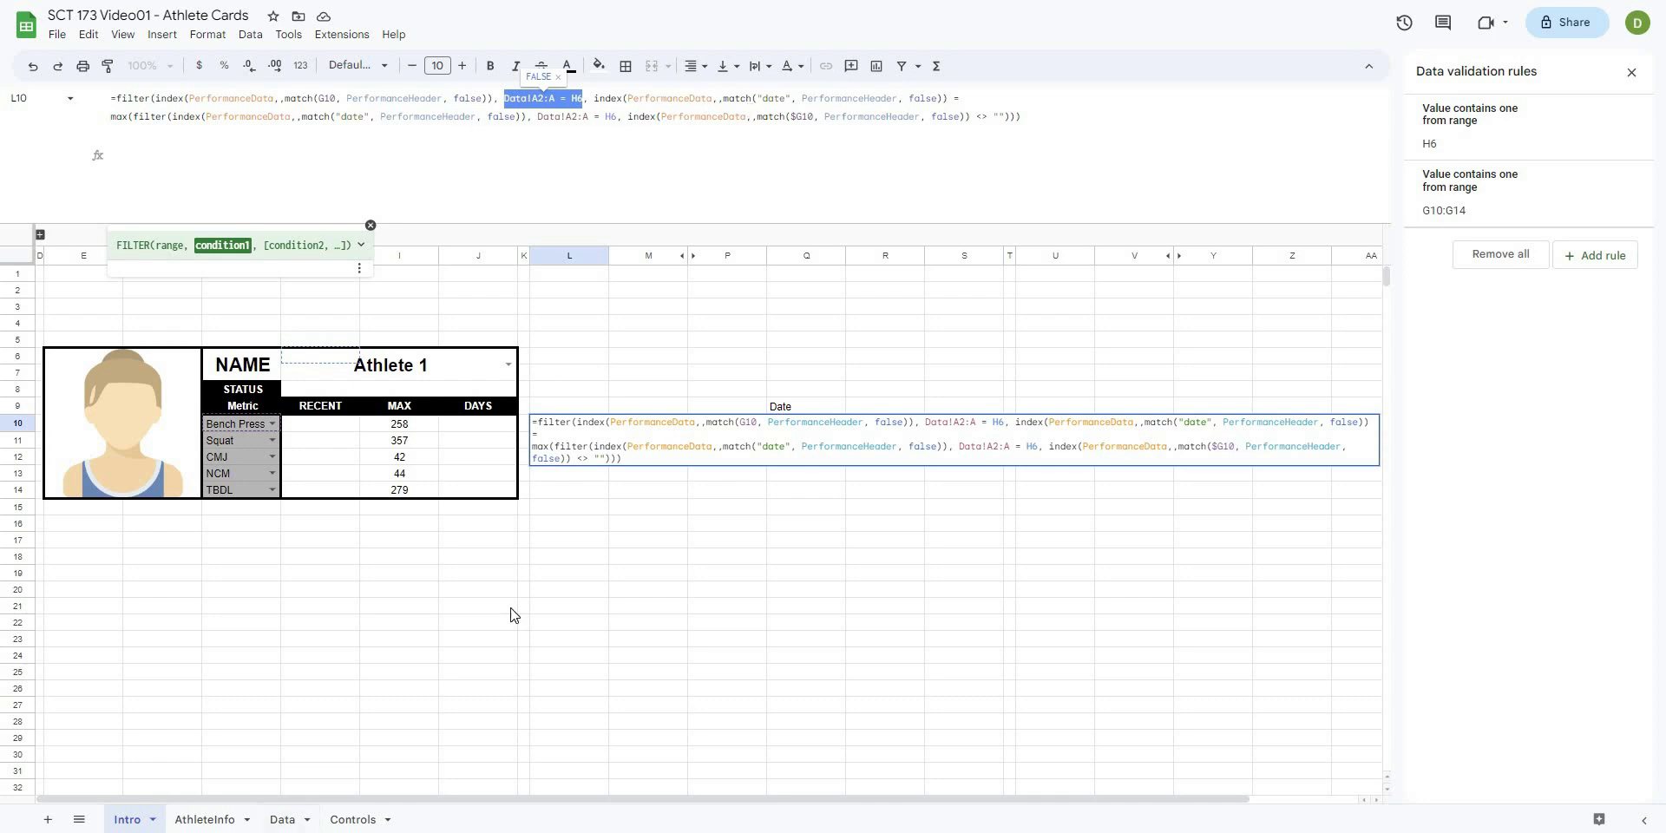
{"action": "left_click_drag", "start_coordinate": [593, 98], "coordinate": [942, 98]}
{"action": "left_click_drag", "start_coordinate": [111, 116], "coordinate": [1009, 145]}
{"action": "left_click", "coordinate": [1041, 115]}
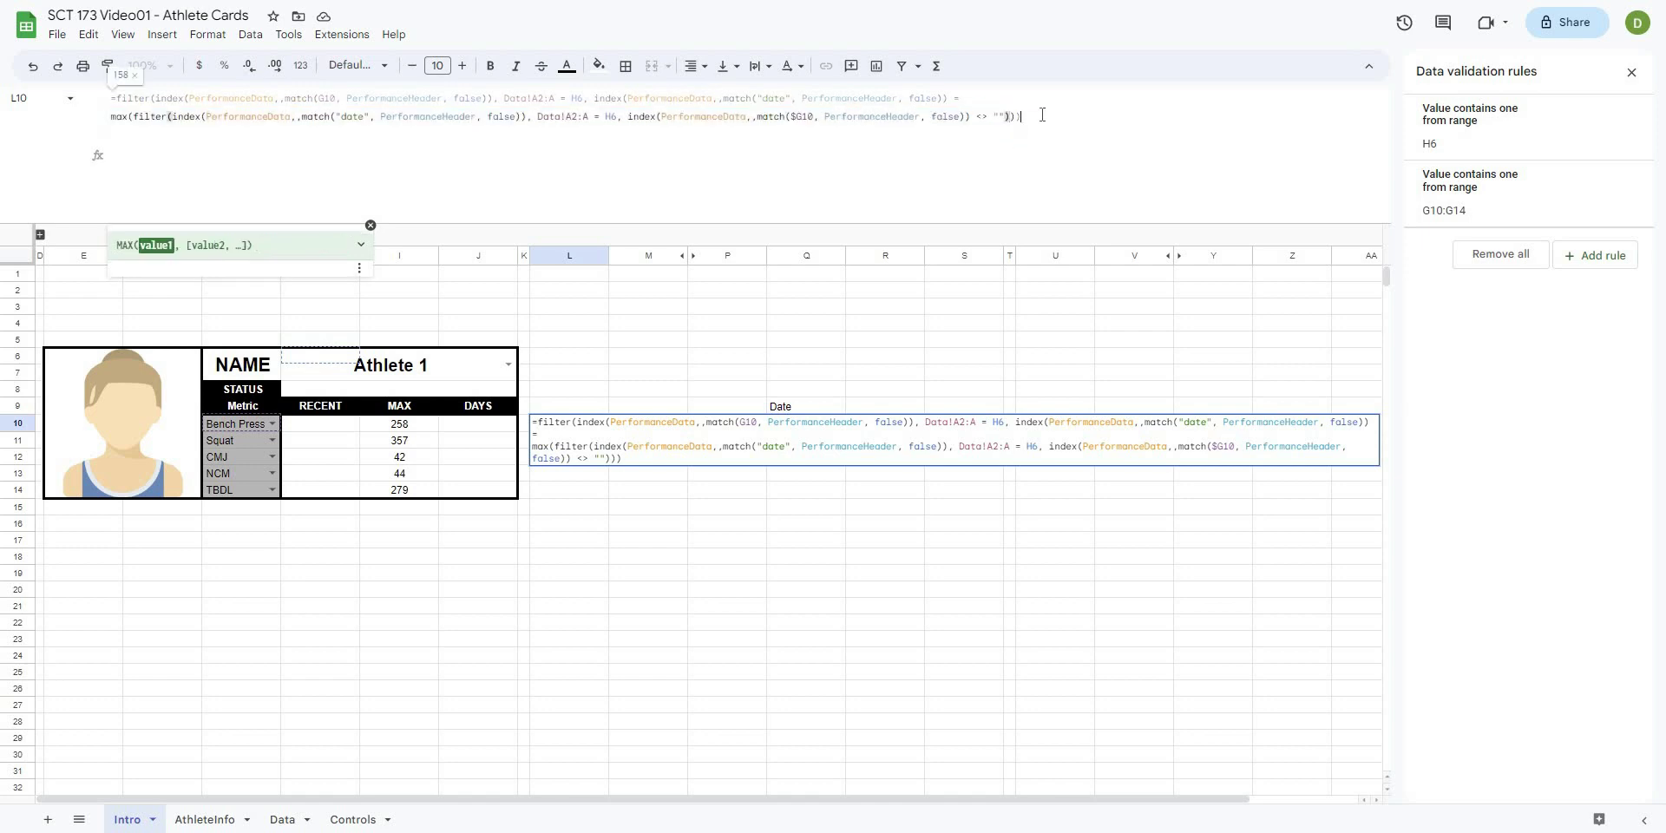
{"action": "key", "text": "Return"}
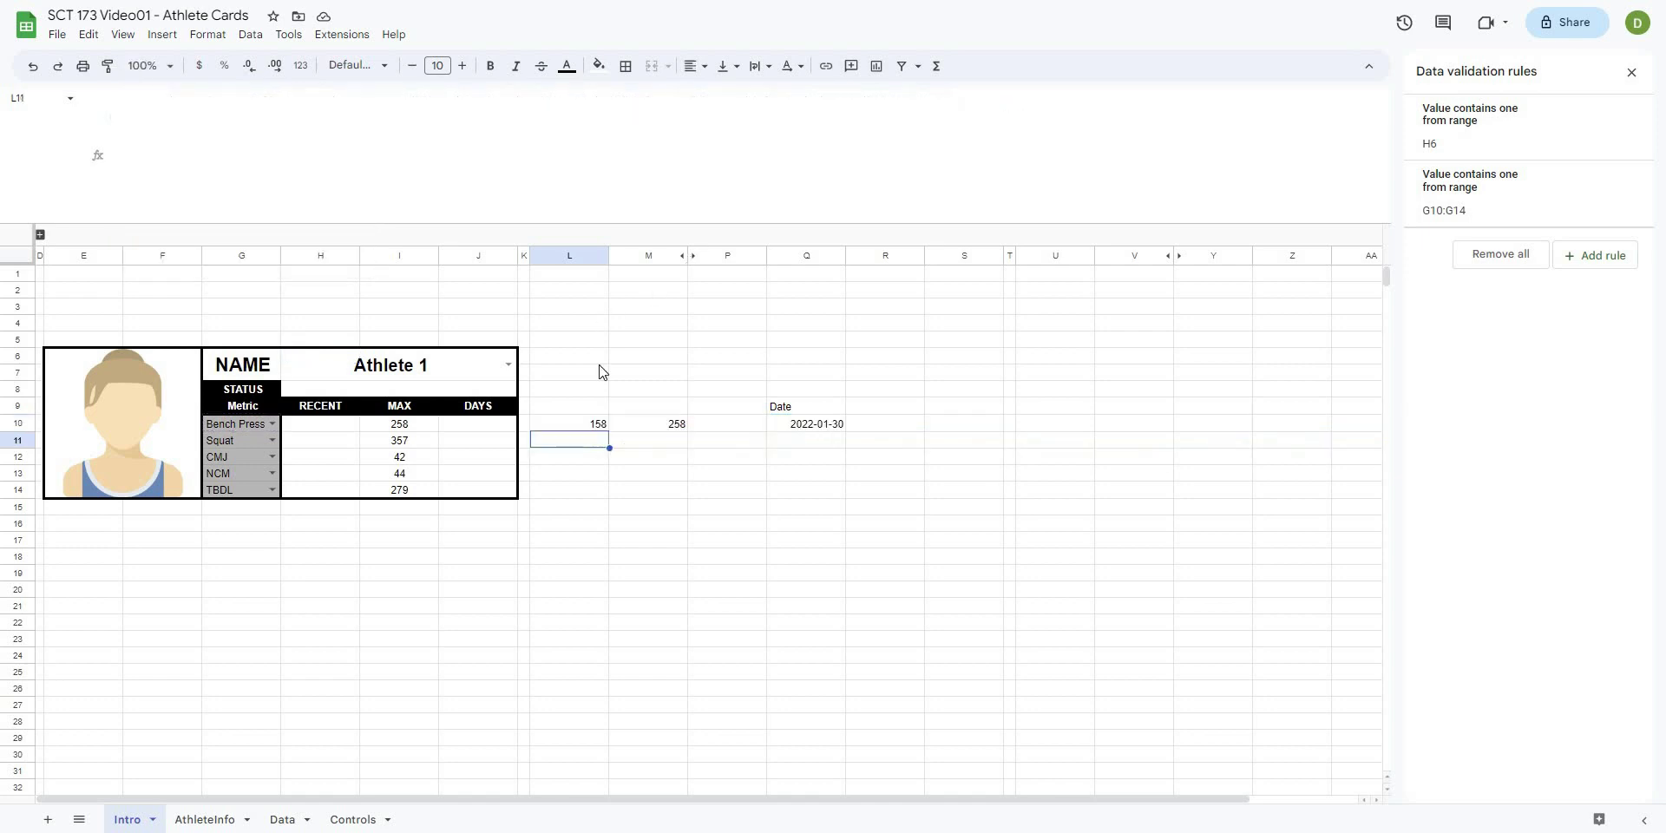
- Copy L10's formula into H10, then undo the fill-down that gave #N/A errors
{"action": "left_click", "coordinate": [591, 425]}
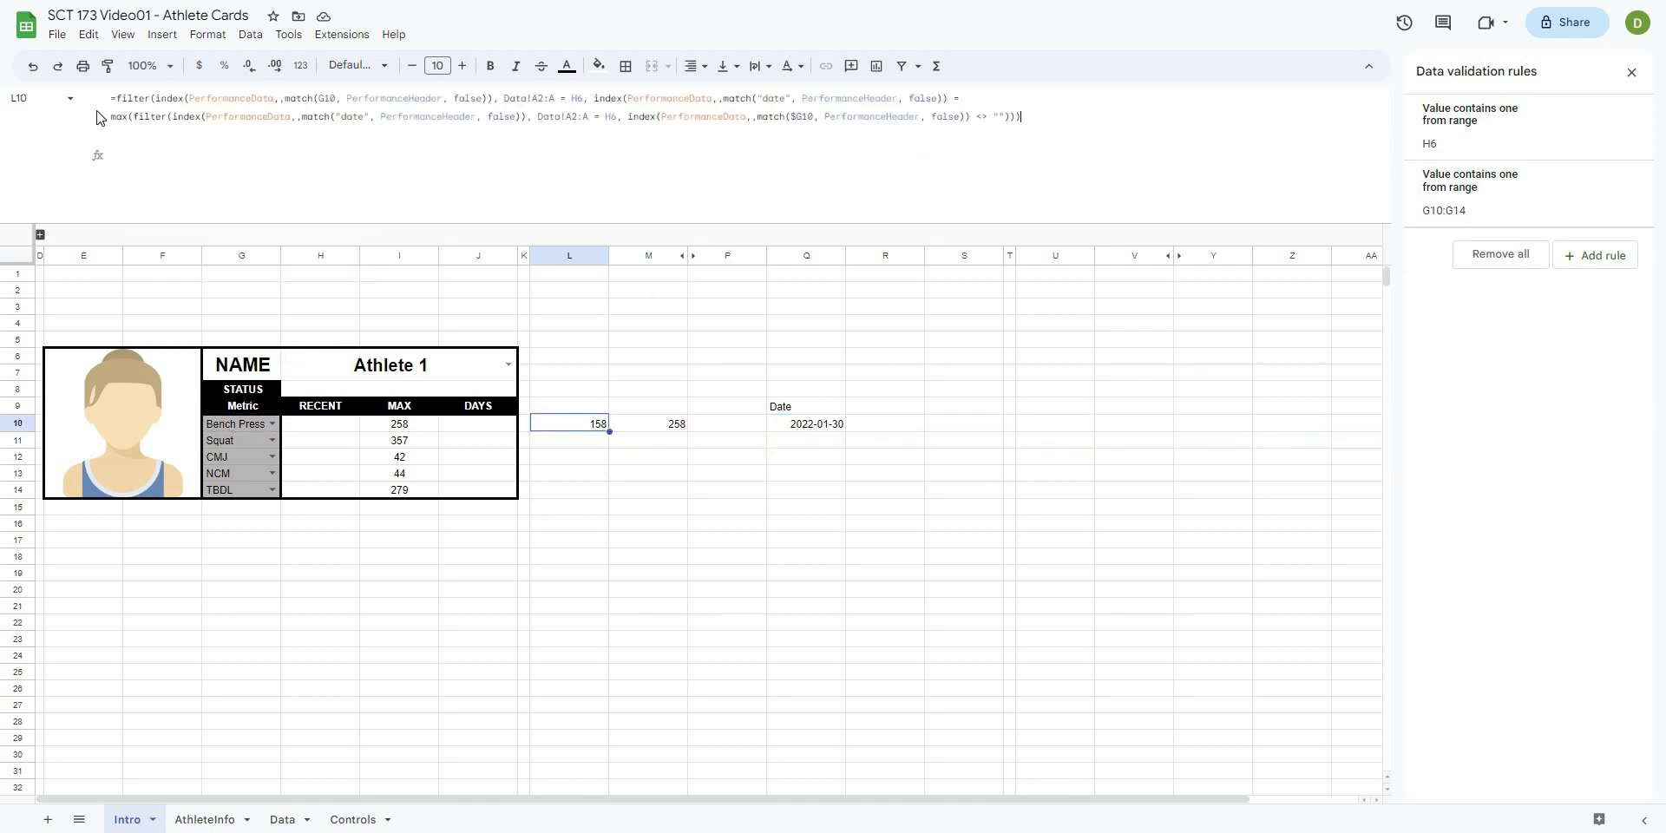
{"action": "key", "text": "shift+Home"}
{"action": "key", "text": "shift+Up"}
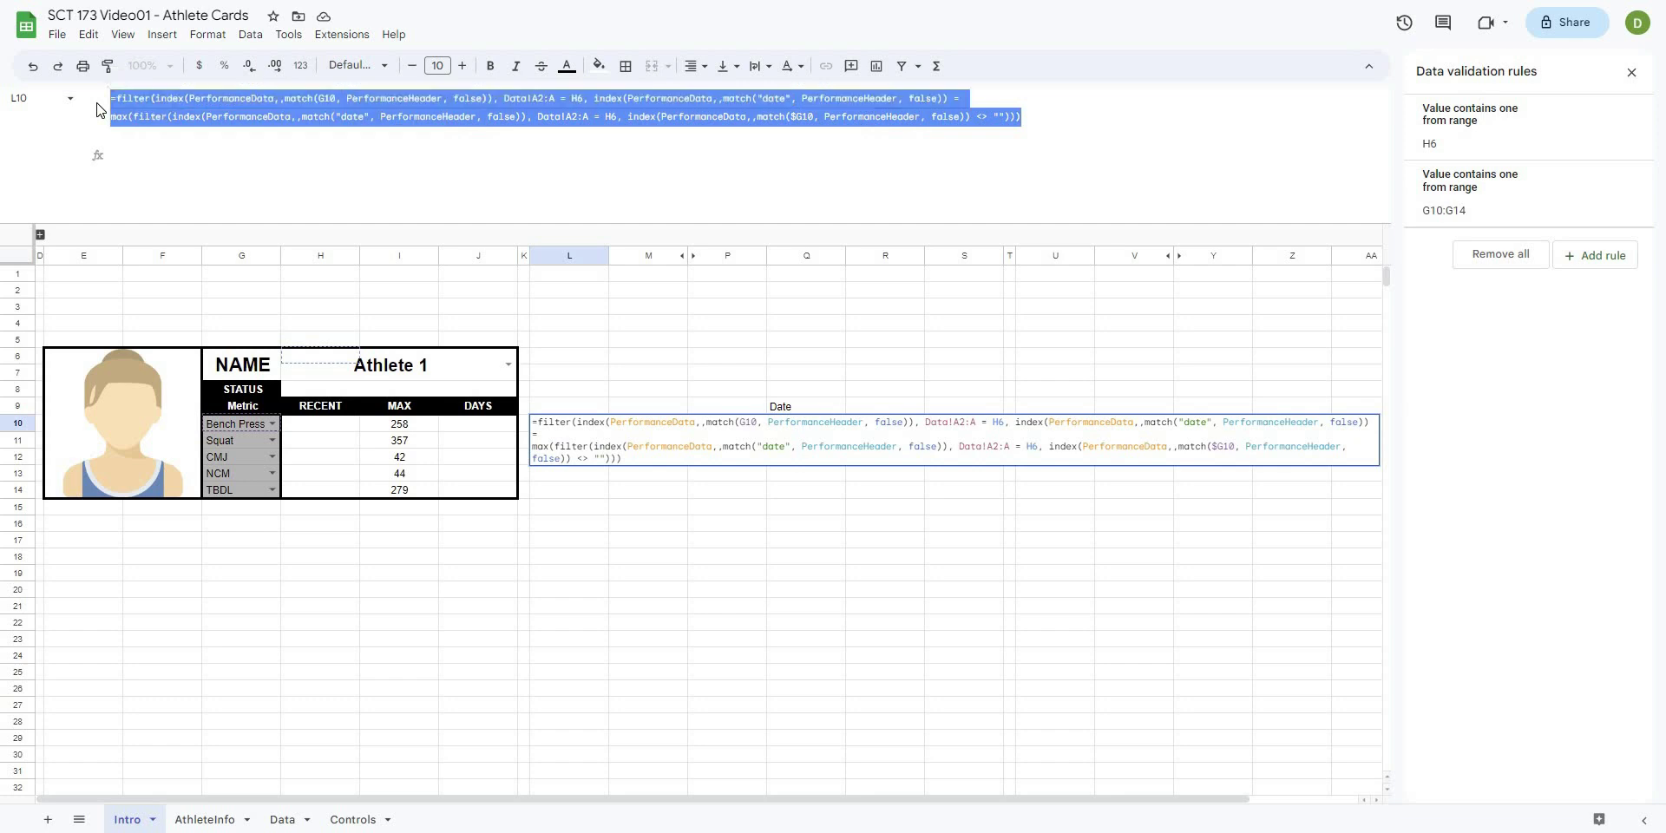
{"action": "key", "text": "ctrl+c"}
{"action": "key", "text": "Escape"}
{"action": "left_click", "coordinate": [327, 423]}
{"action": "left_click", "coordinate": [293, 183]}
{"action": "key", "text": "ctrl+v"}
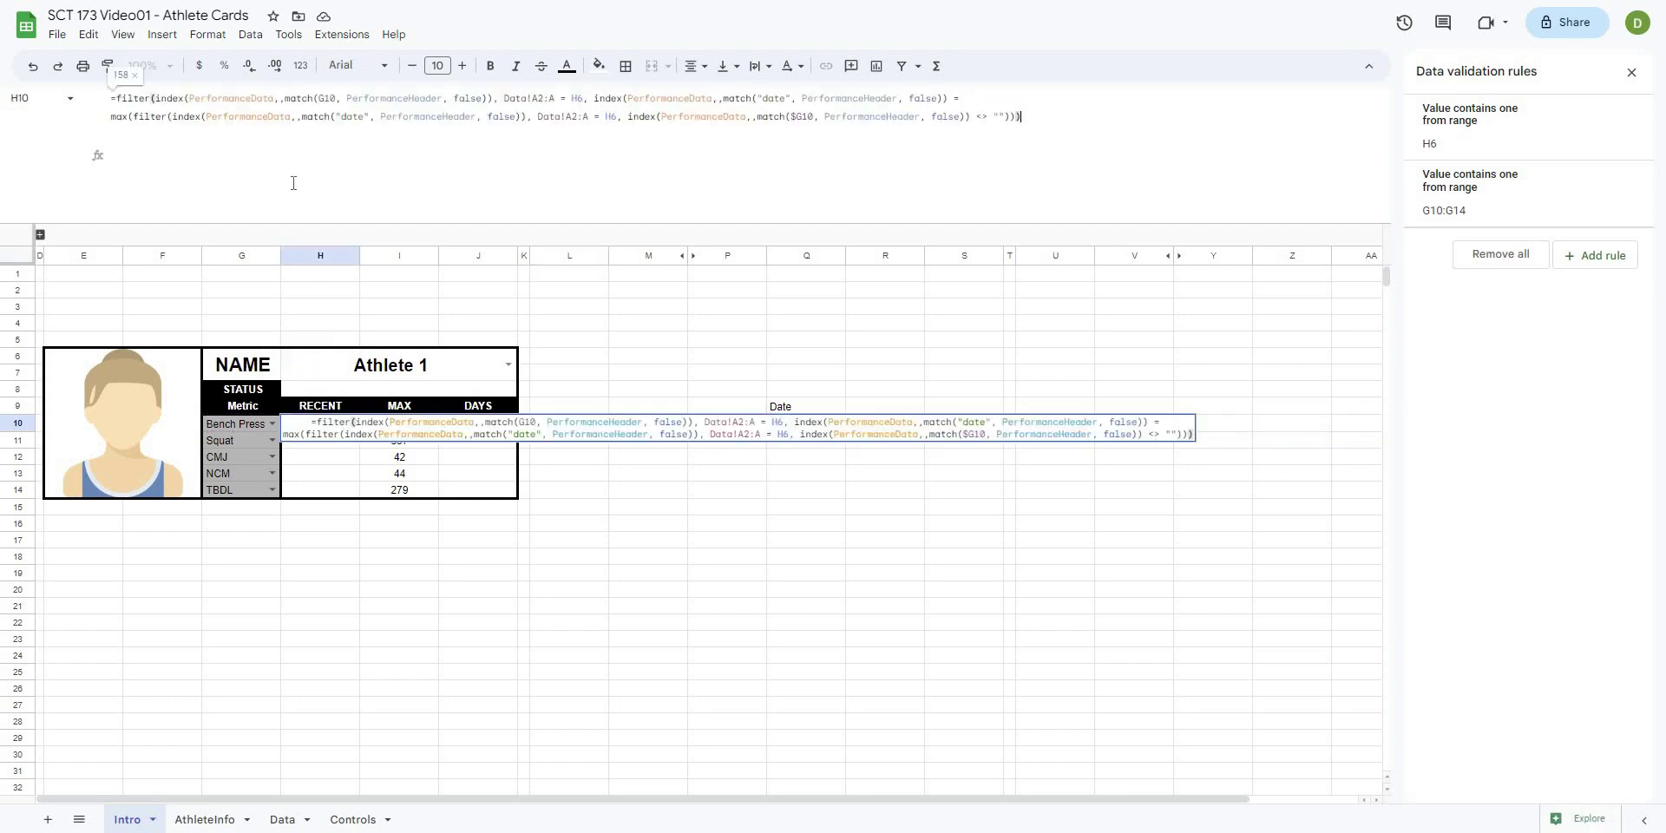
{"action": "key", "text": "Return"}
{"action": "left_click", "coordinate": [351, 426]}
{"action": "left_click_drag", "start_coordinate": [360, 431], "coordinate": [391, 550]}
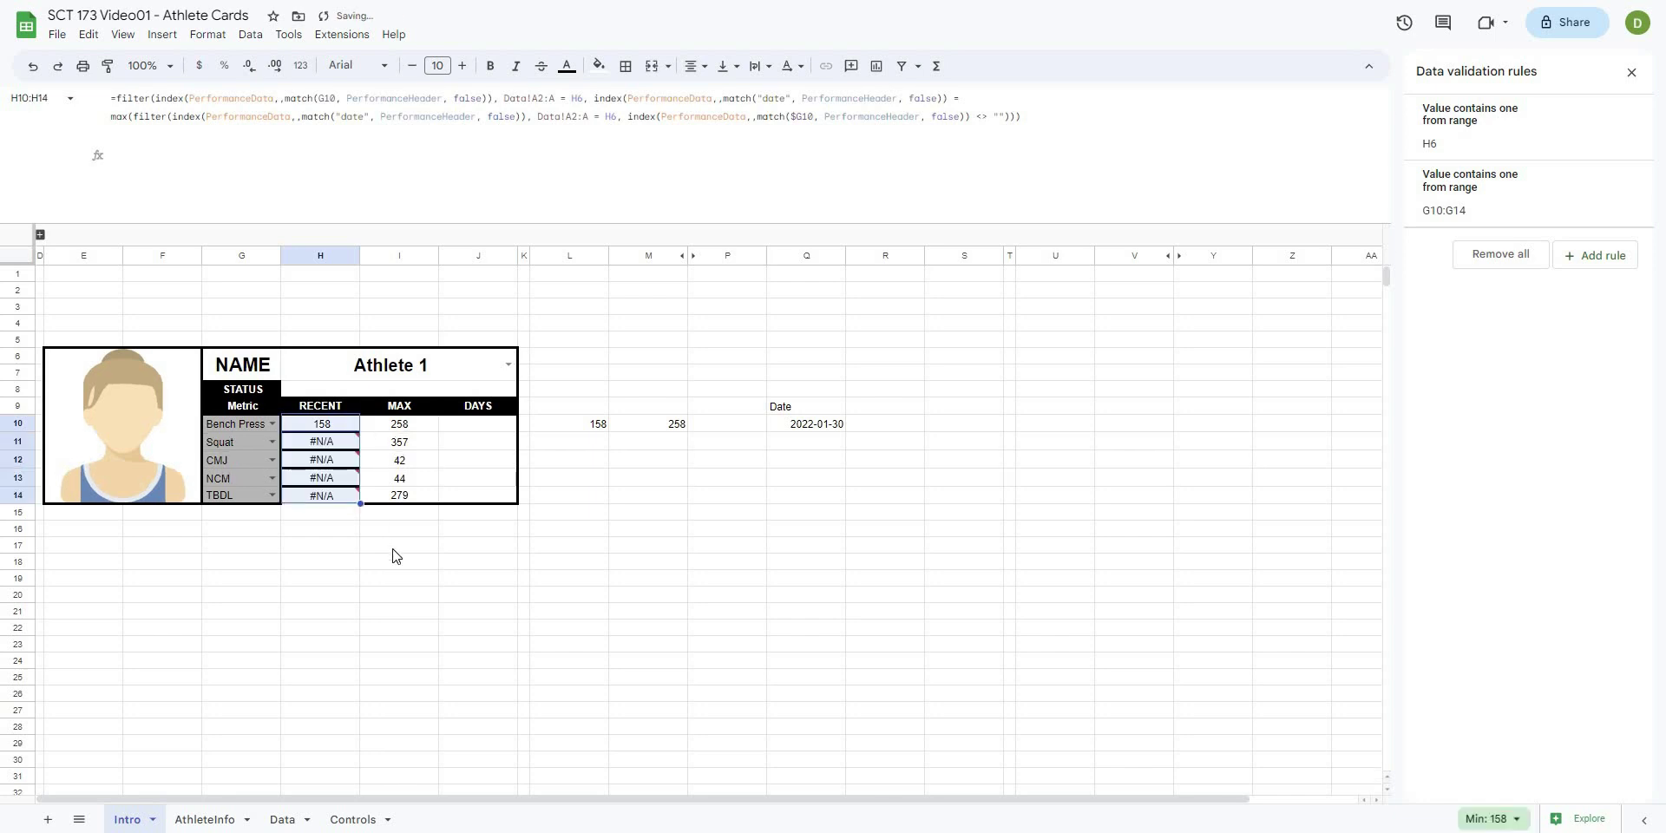
{"action": "key", "text": "ctrl+z"}
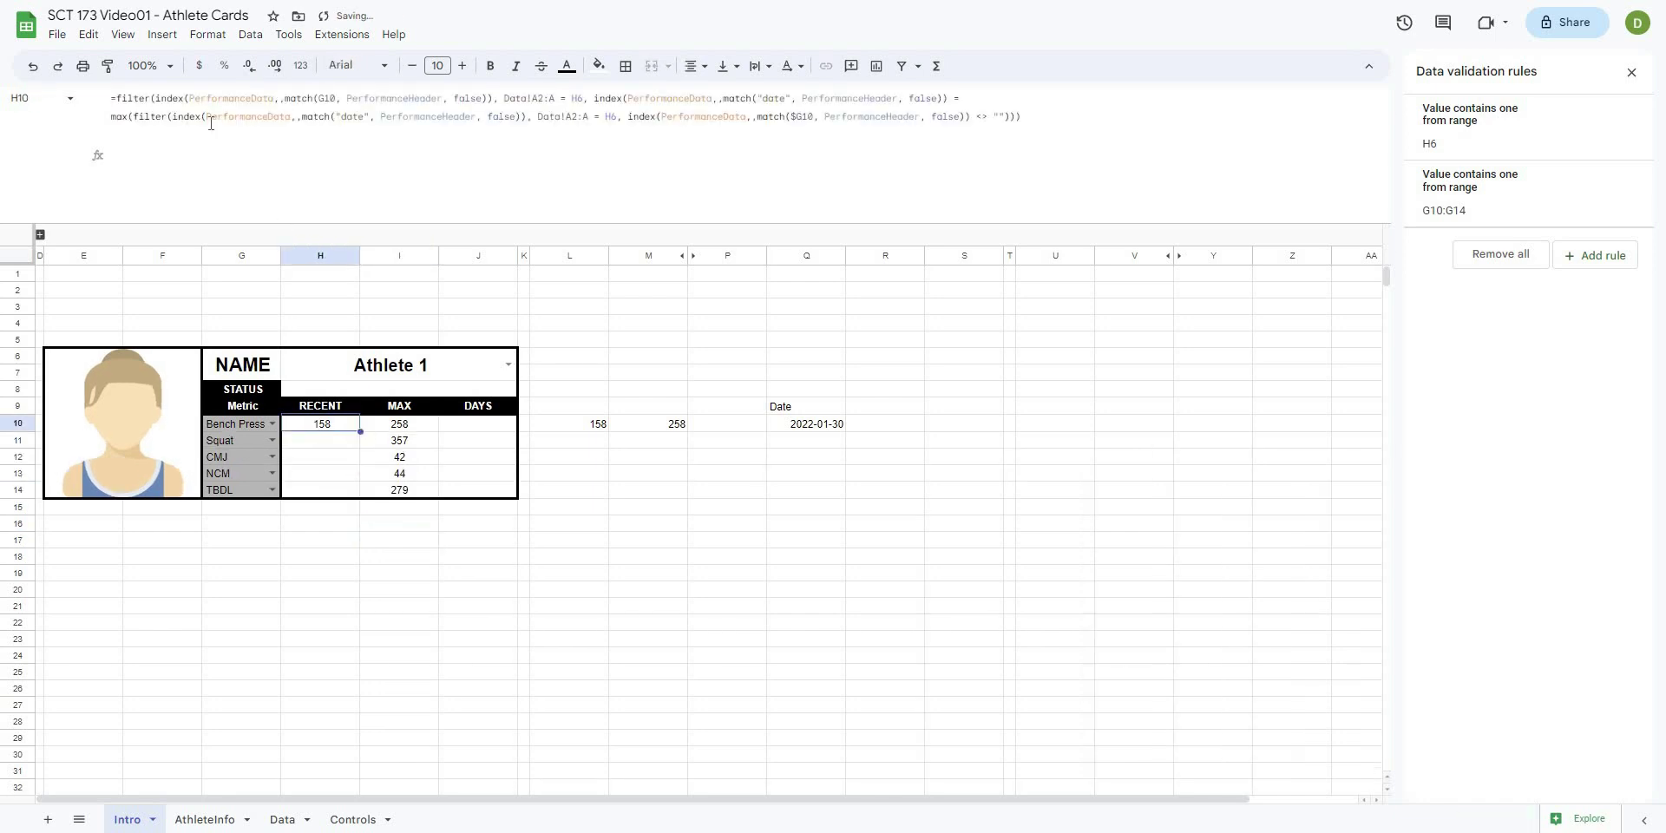
- Make H10's Data column and $H$6 references absolute and autofill it down to H14
{"action": "left_click", "coordinate": [348, 113]}
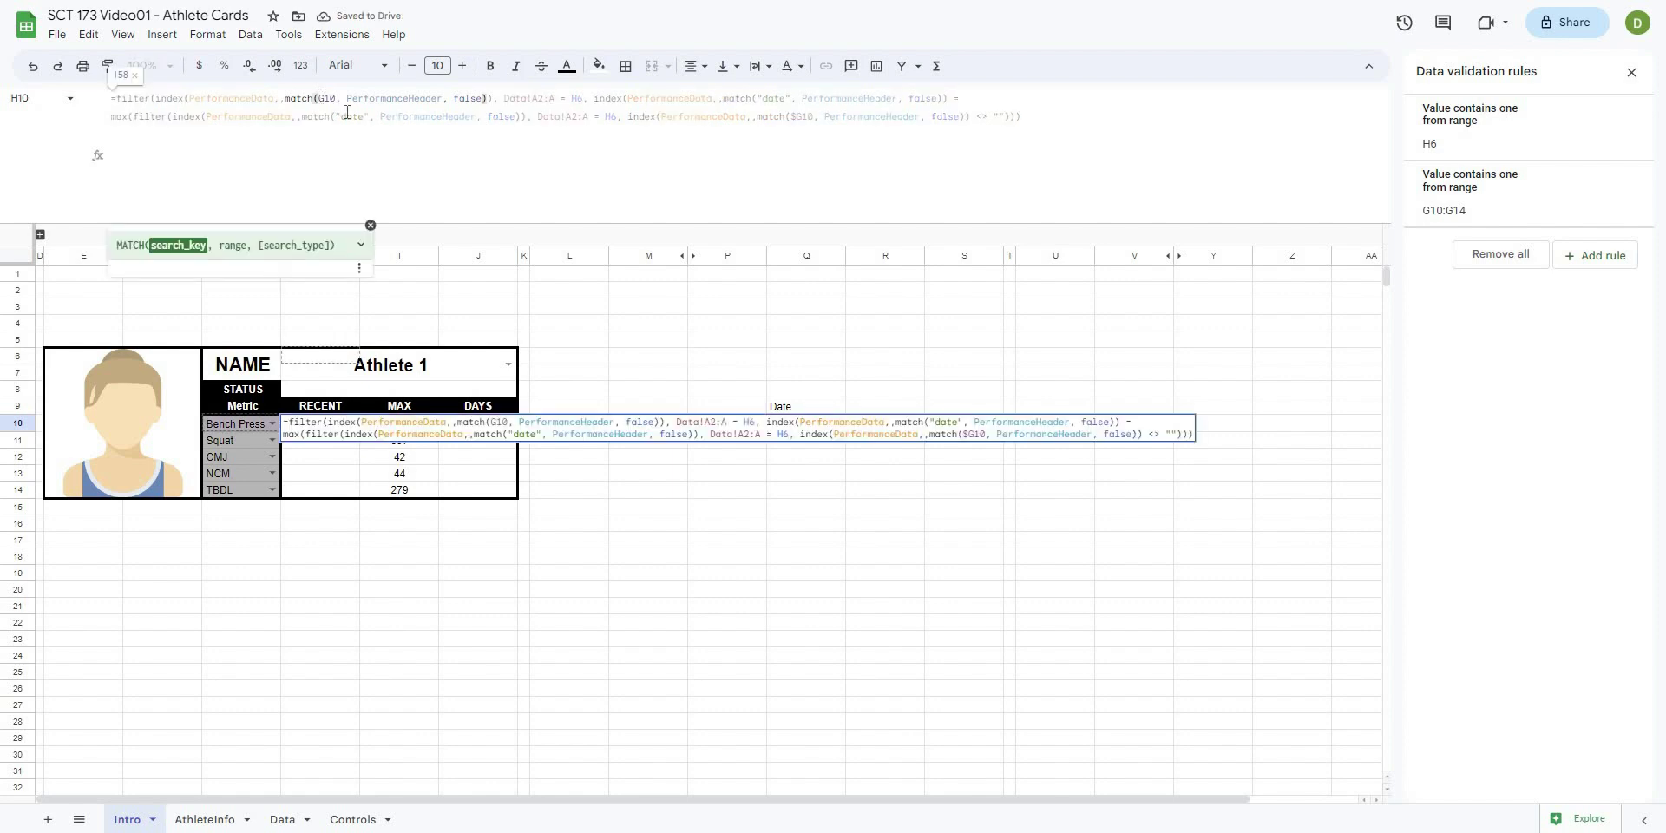
{"action": "type", "text": "$"}
{"action": "key", "text": "ctrl+Right"}
{"action": "key", "text": "ctrl+Right"}
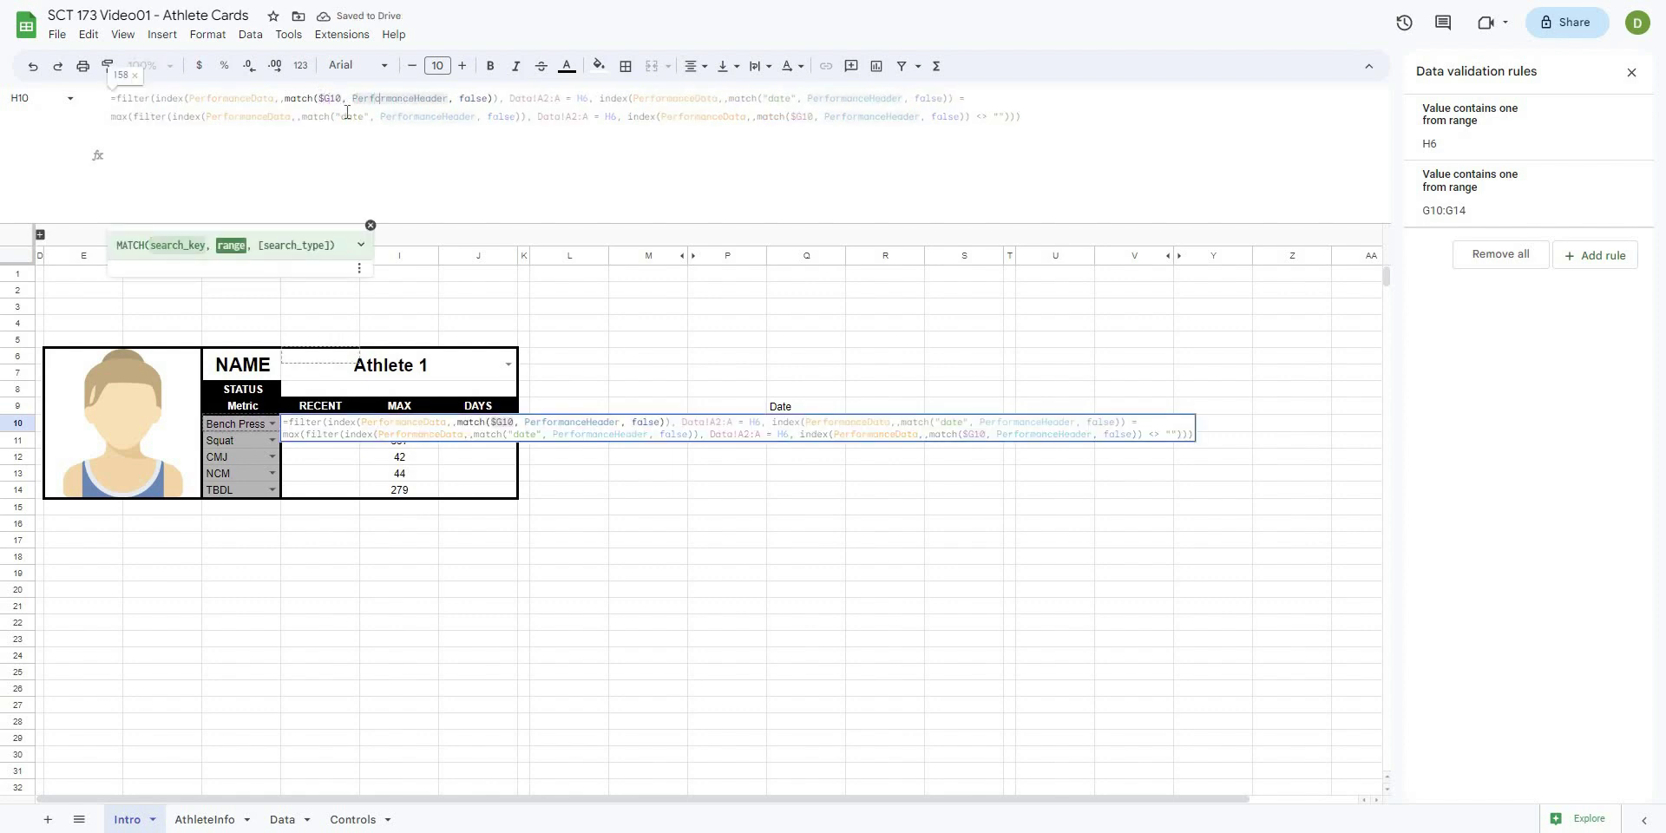
{"action": "key", "text": "ctrl+Right"}
{"action": "key", "text": "ctrl+Right"}
{"action": "key", "text": "ctrl+Right"}
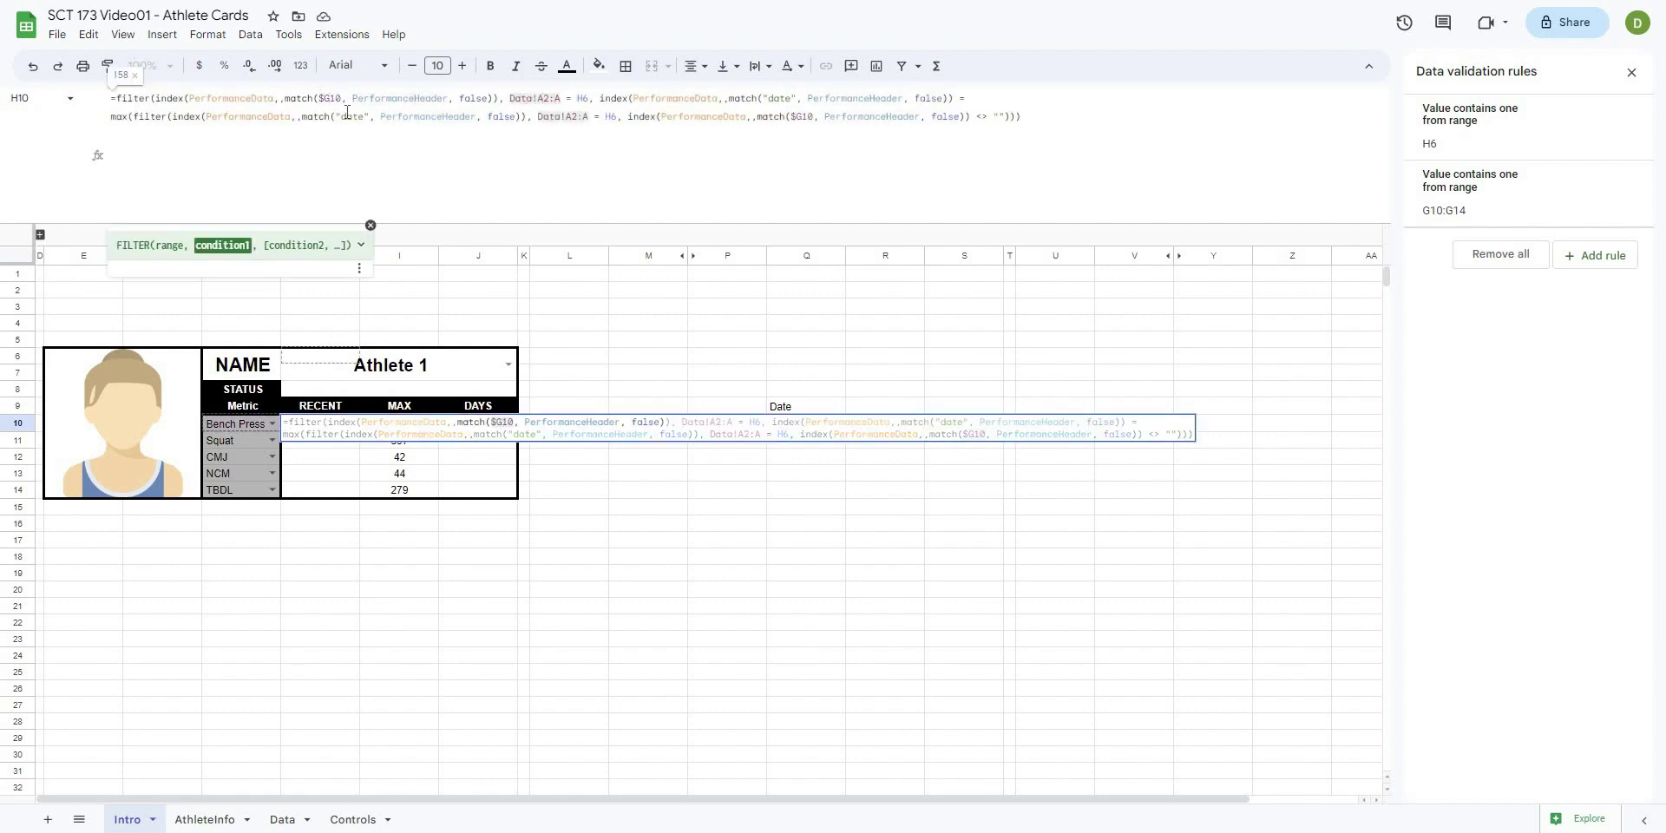
{"action": "key", "text": "F4"}
{"action": "key", "text": "ctrl+Right"}
{"action": "key", "text": "ctrl+Right"}
{"action": "key", "text": "F4"}
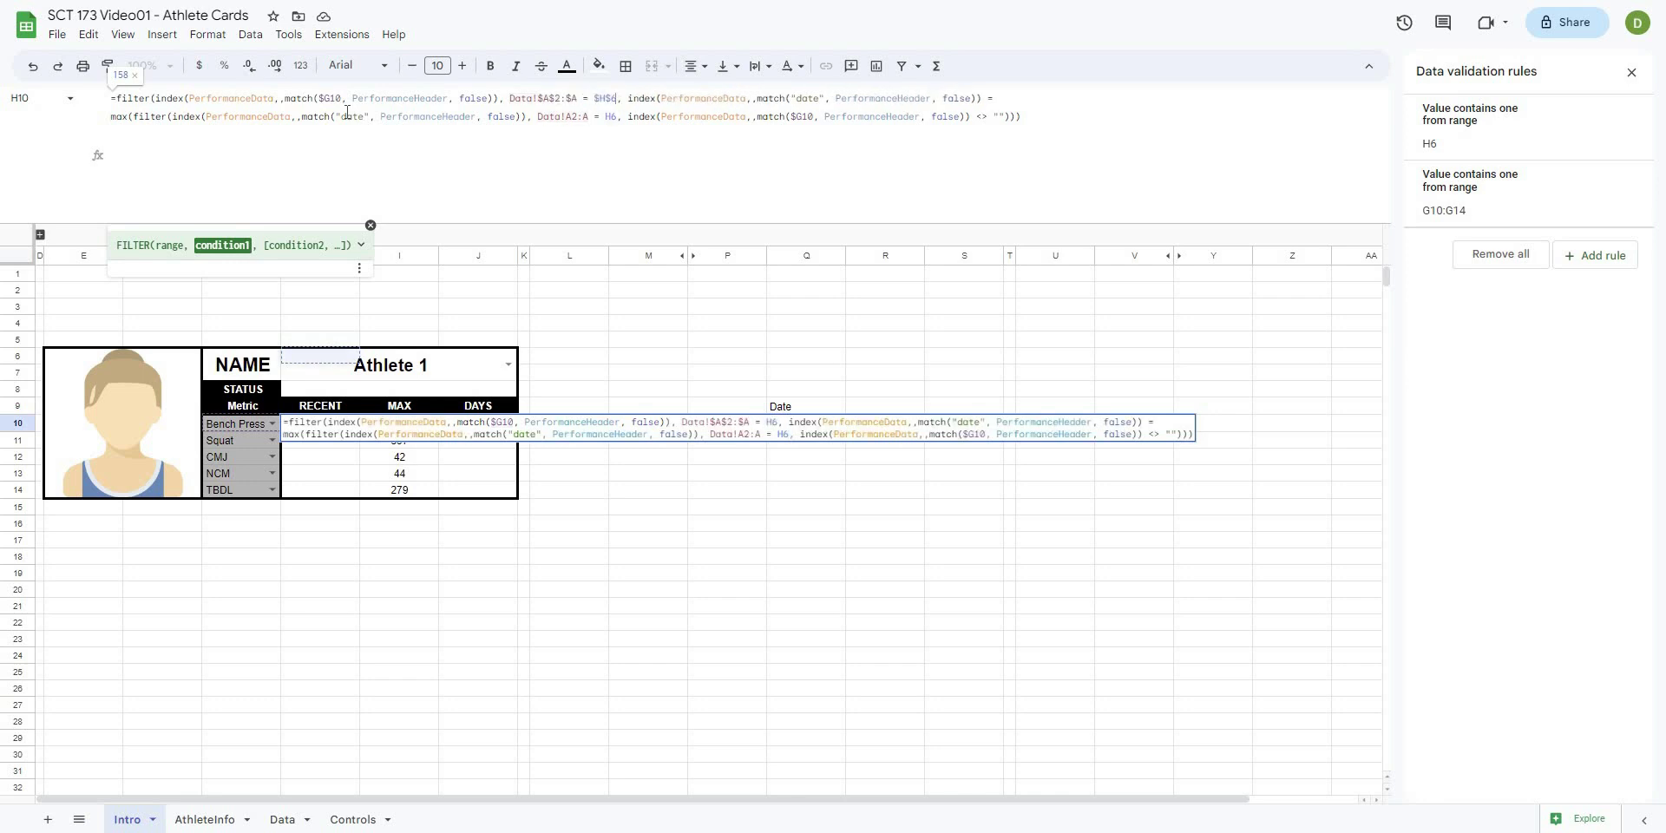
{"action": "key", "text": "ctrl+Right"}
{"action": "key", "text": "ctrl+Right"}
{"action": "key", "text": "ctrl+Right"}
{"action": "key", "text": "ctrl+Right"}
{"action": "key", "text": "ctrl+Right"}
{"action": "key", "text": "ctrl+Right"}
{"action": "key", "text": "ctrl+Right"}
{"action": "key", "text": "ctrl+Right"}
{"action": "key", "text": "ctrl+Right"}
{"action": "key", "text": "ctrl+Right"}
{"action": "key", "text": "ctrl+Right"}
{"action": "key", "text": "ctrl+Right"}
{"action": "key", "text": "ctrl+Right"}
{"action": "key", "text": "ctrl+Right"}
{"action": "key", "text": "ctrl+Right"}
{"action": "key", "text": "ctrl+Right"}
{"action": "key", "text": "ctrl+Right"}
{"action": "key", "text": "ctrl+Right"}
{"action": "key", "text": "ctrl+Right"}
{"action": "key", "text": "ctrl+Right"}
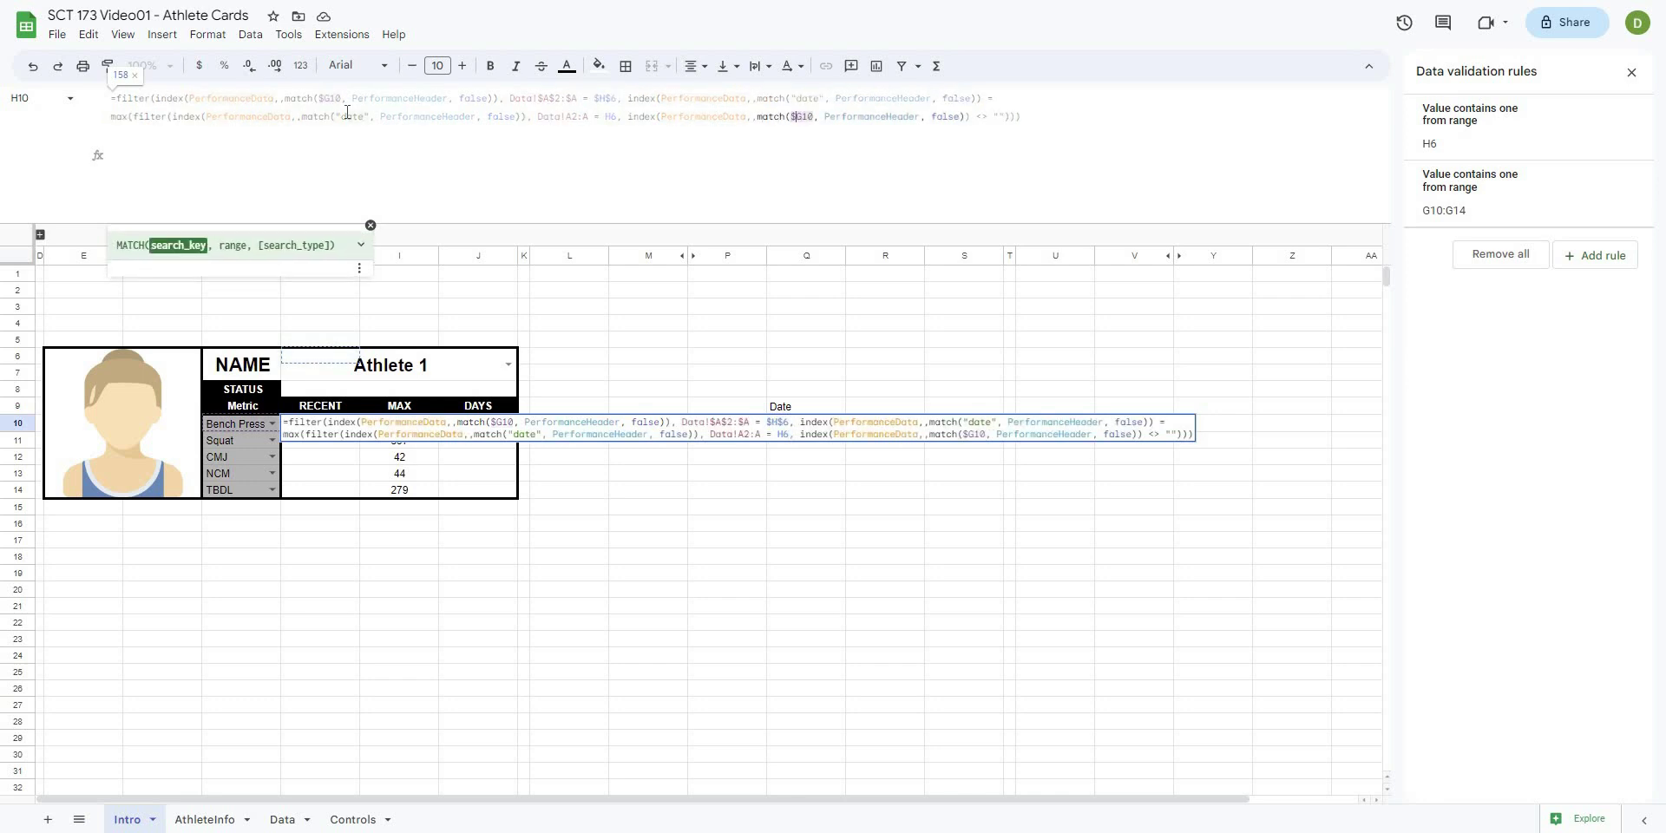
{"action": "key", "text": "F4"}
{"action": "left_click", "coordinate": [632, 117]}
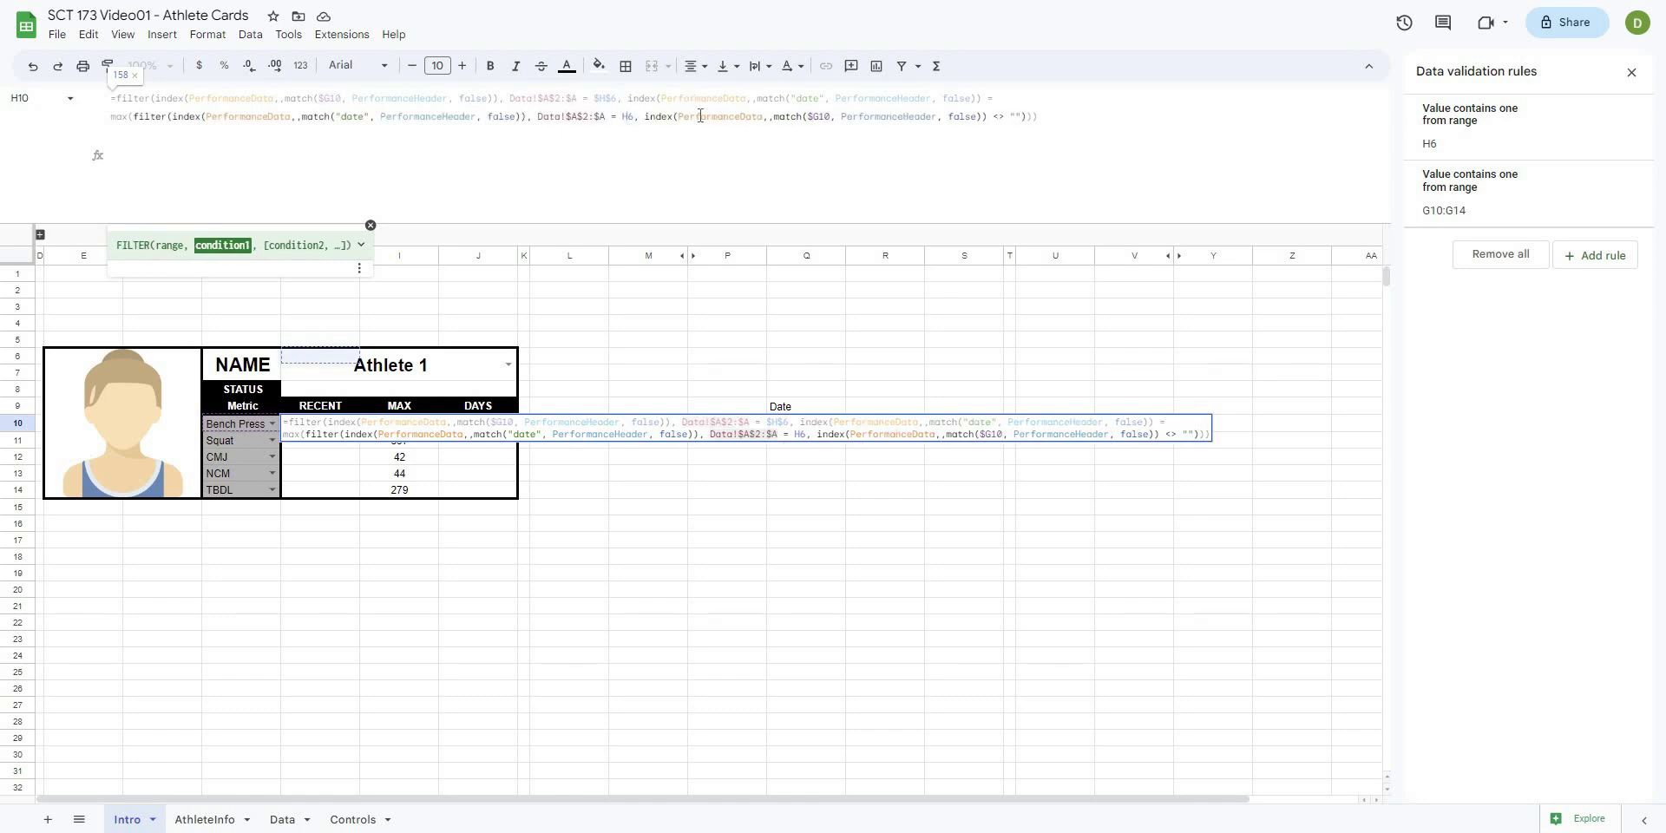
{"action": "key", "text": "F4"}
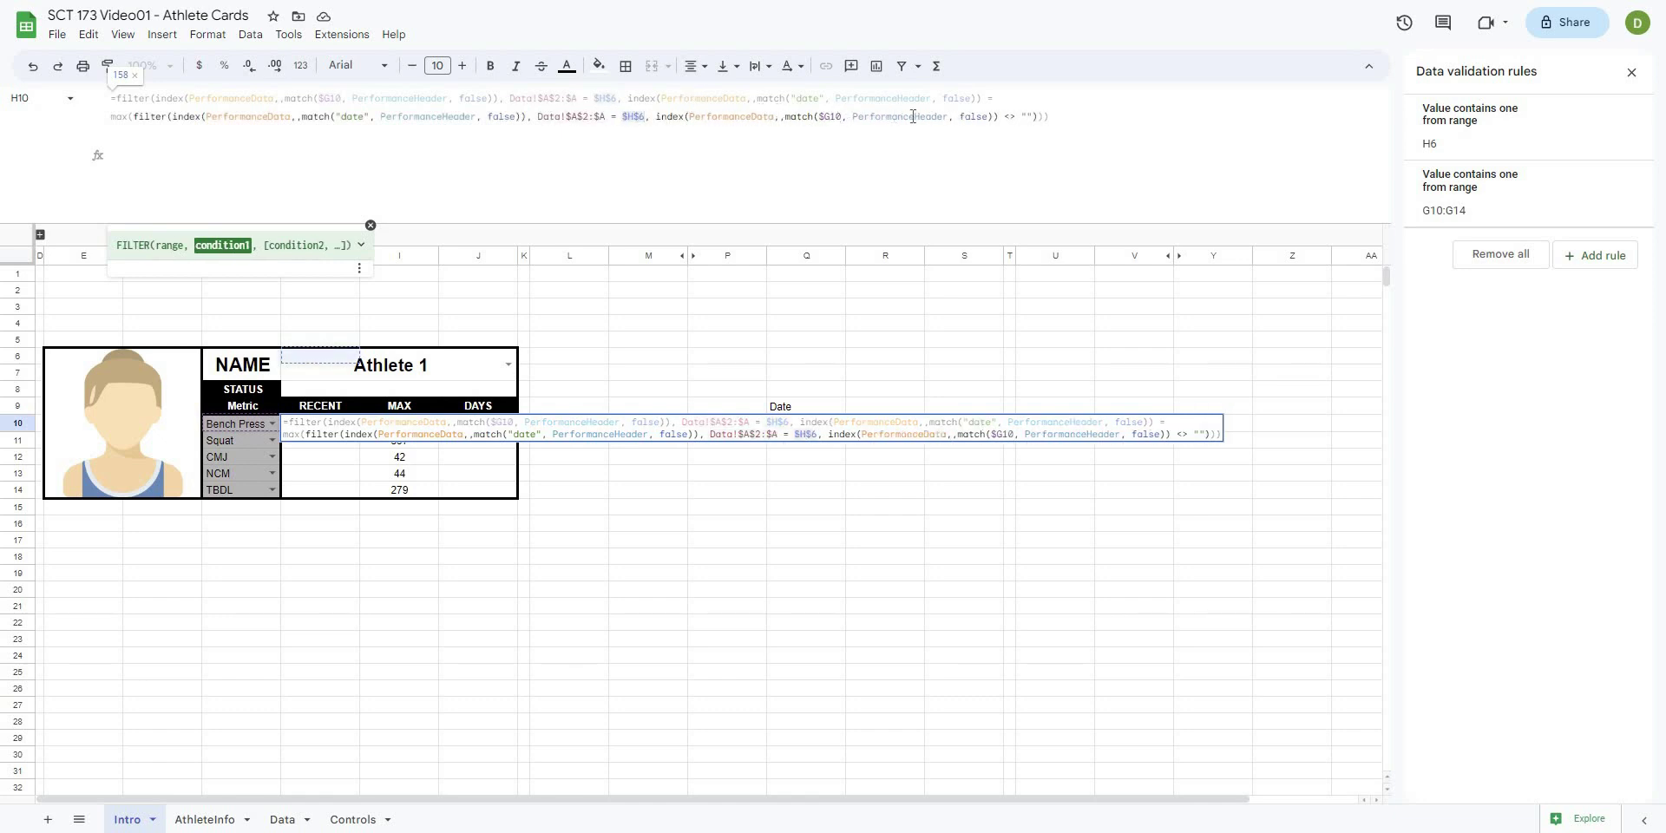
{"action": "key", "text": "Return"}
{"action": "left_click", "coordinate": [376, 538]}
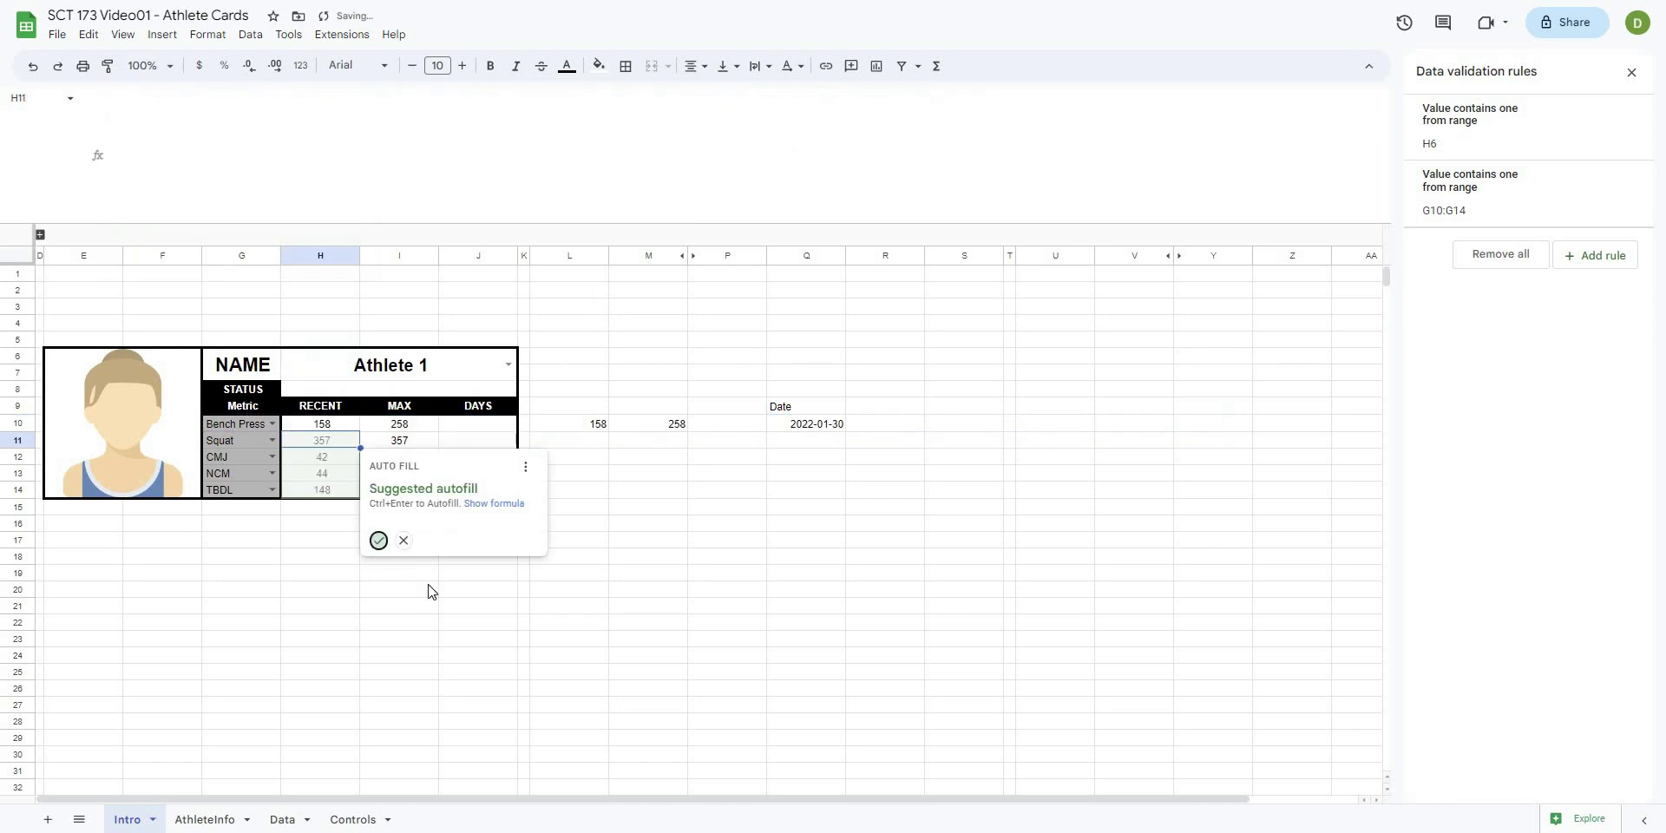
{"action": "left_click", "coordinate": [421, 579]}
- Remove the inner borders from the card's value range H10:J14
{"action": "left_click_drag", "start_coordinate": [321, 423], "coordinate": [469, 501]}
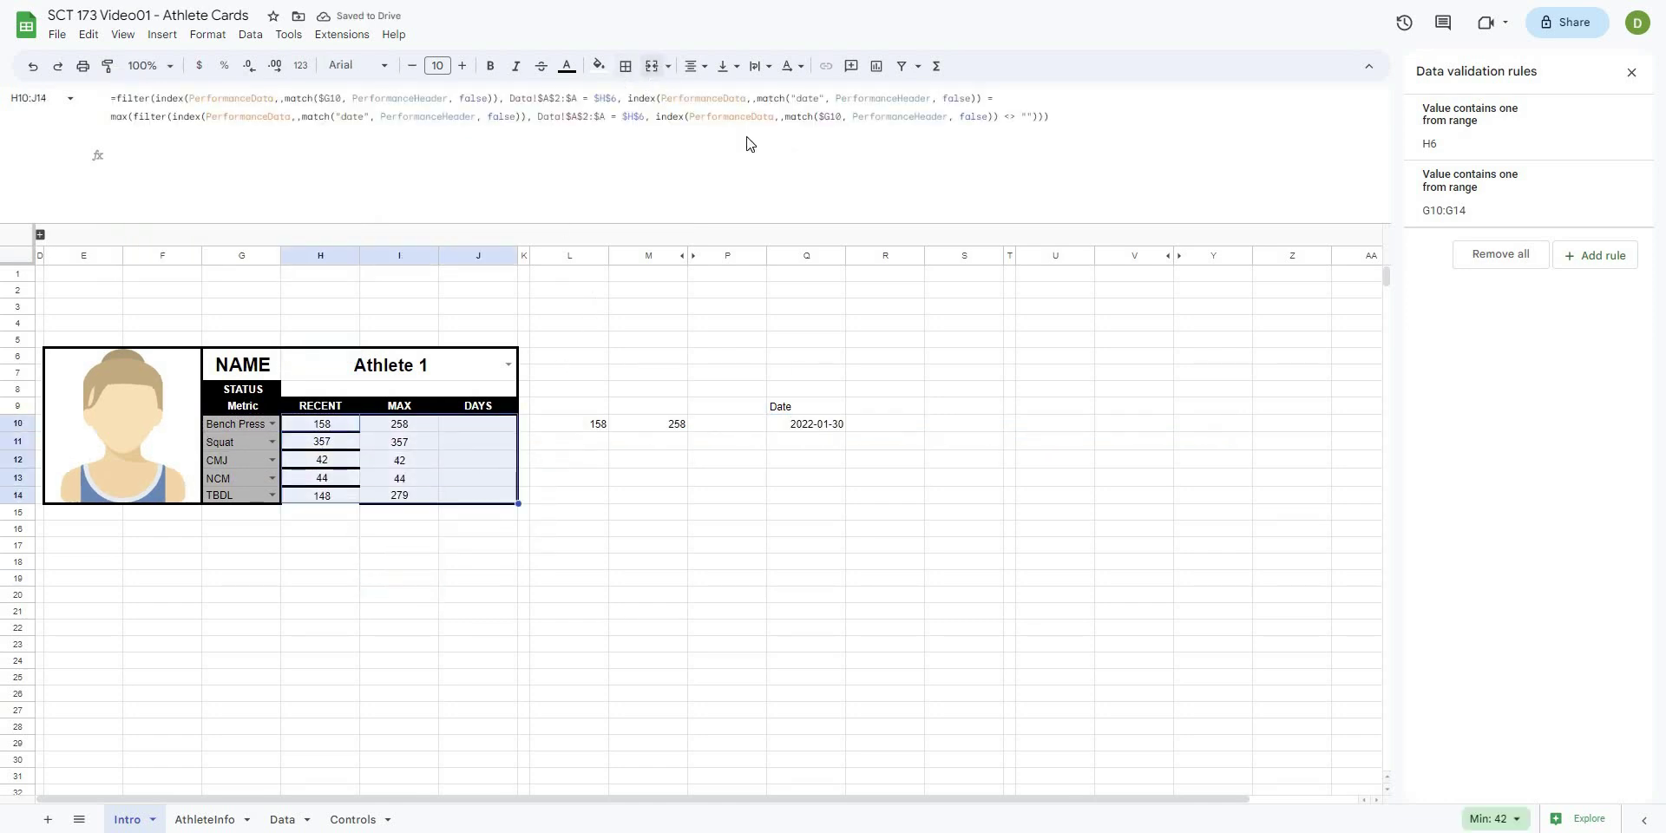
{"action": "left_click", "coordinate": [625, 66]}
{"action": "left_click", "coordinate": [736, 124]}
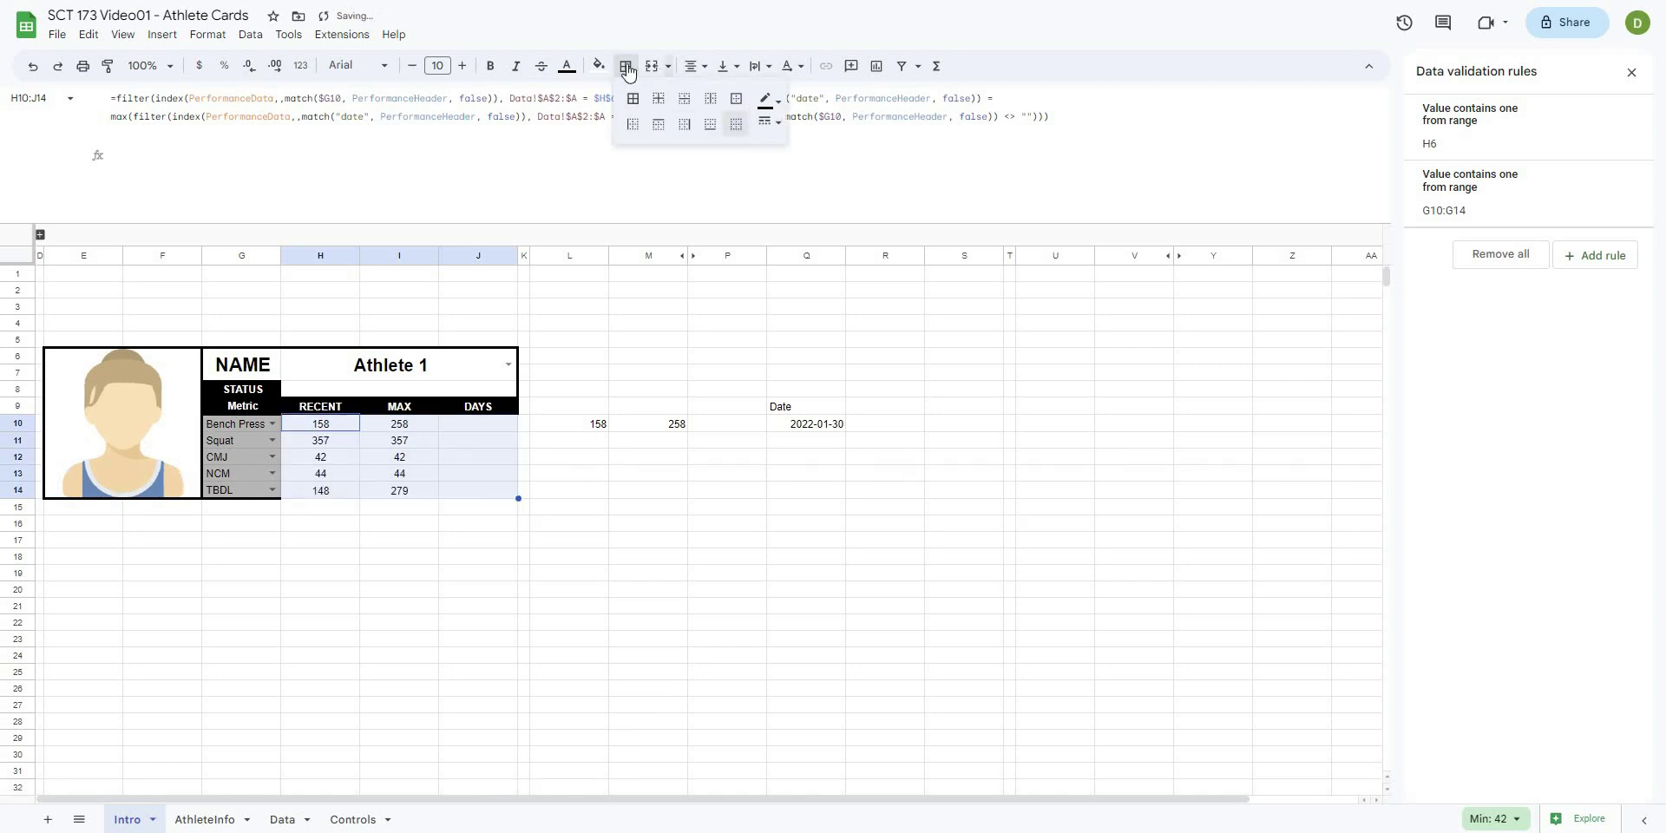
{"action": "left_click", "coordinate": [680, 478]}
{"action": "left_click", "coordinate": [352, 542]}
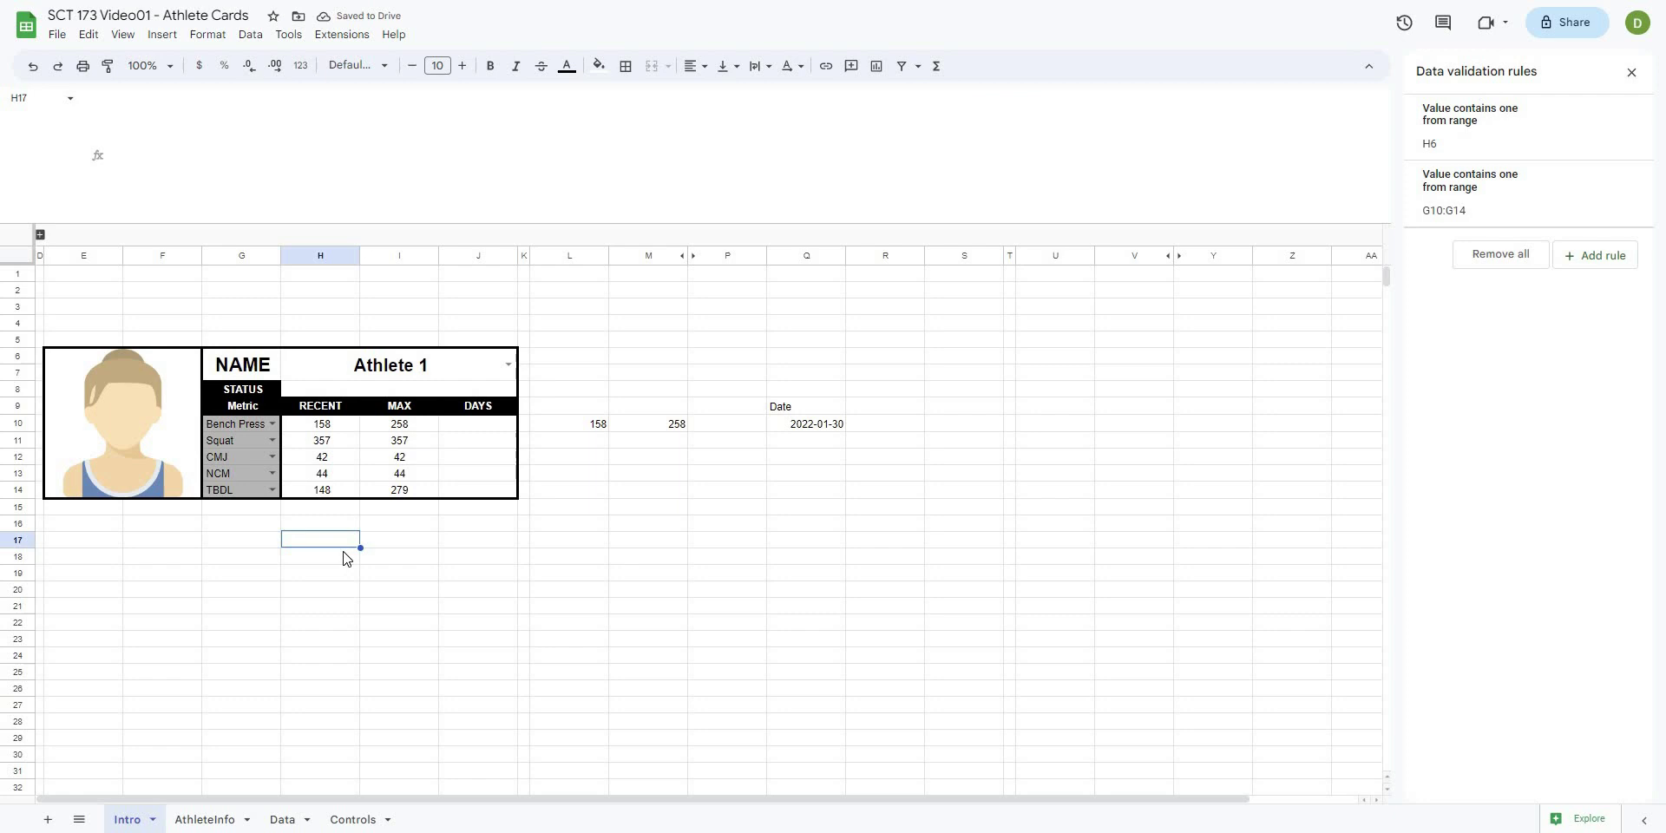
- Select the card's RECENT and MAX values to check them
{"action": "left_click", "coordinate": [371, 590]}
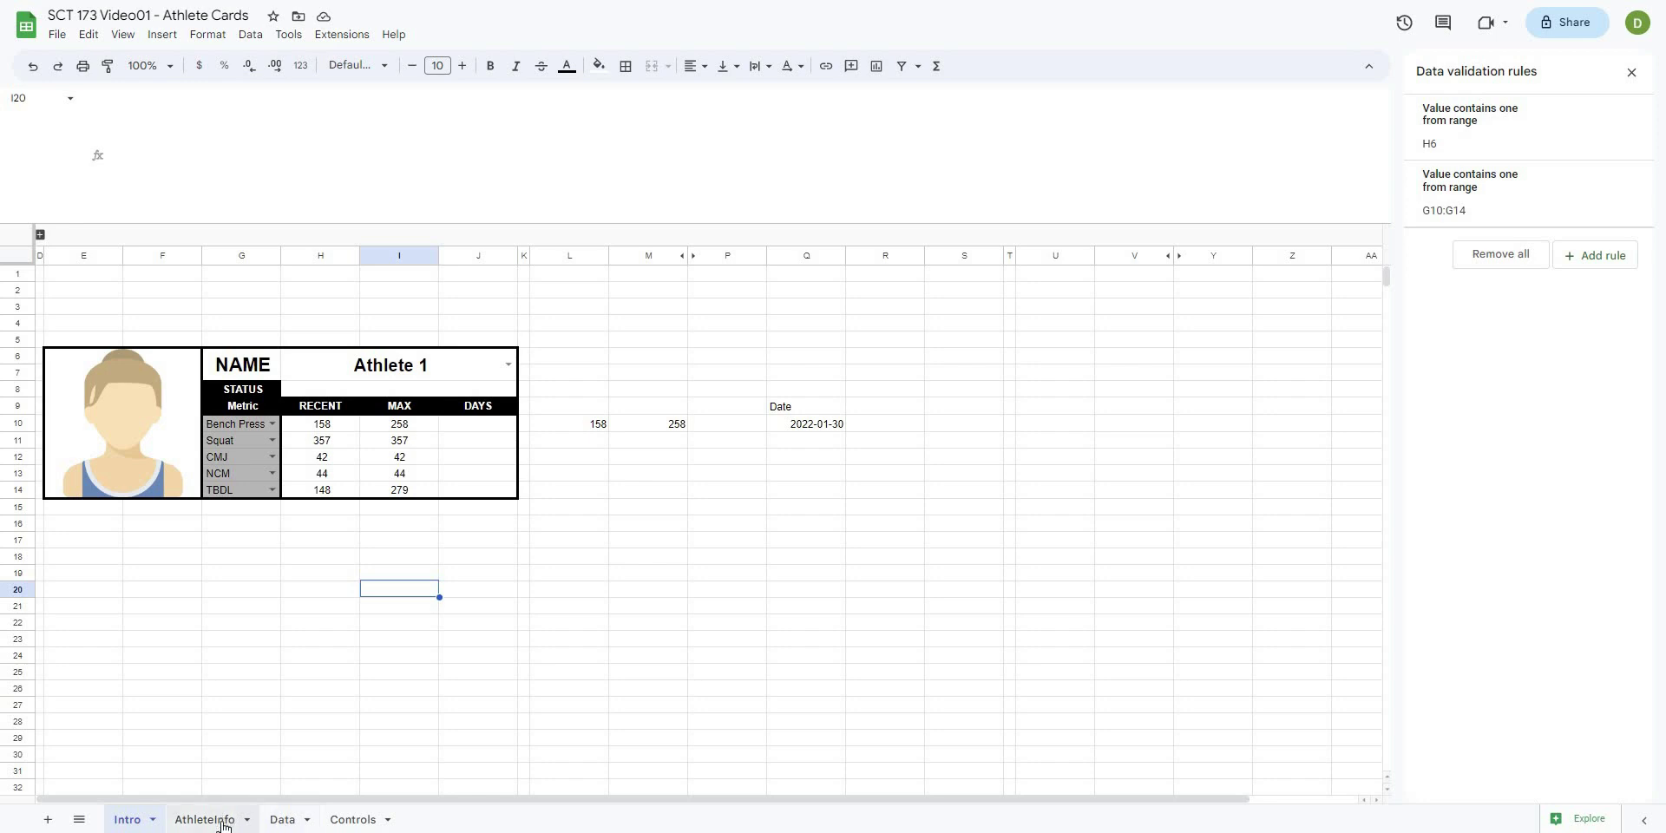
{"action": "left_click", "coordinate": [350, 556]}
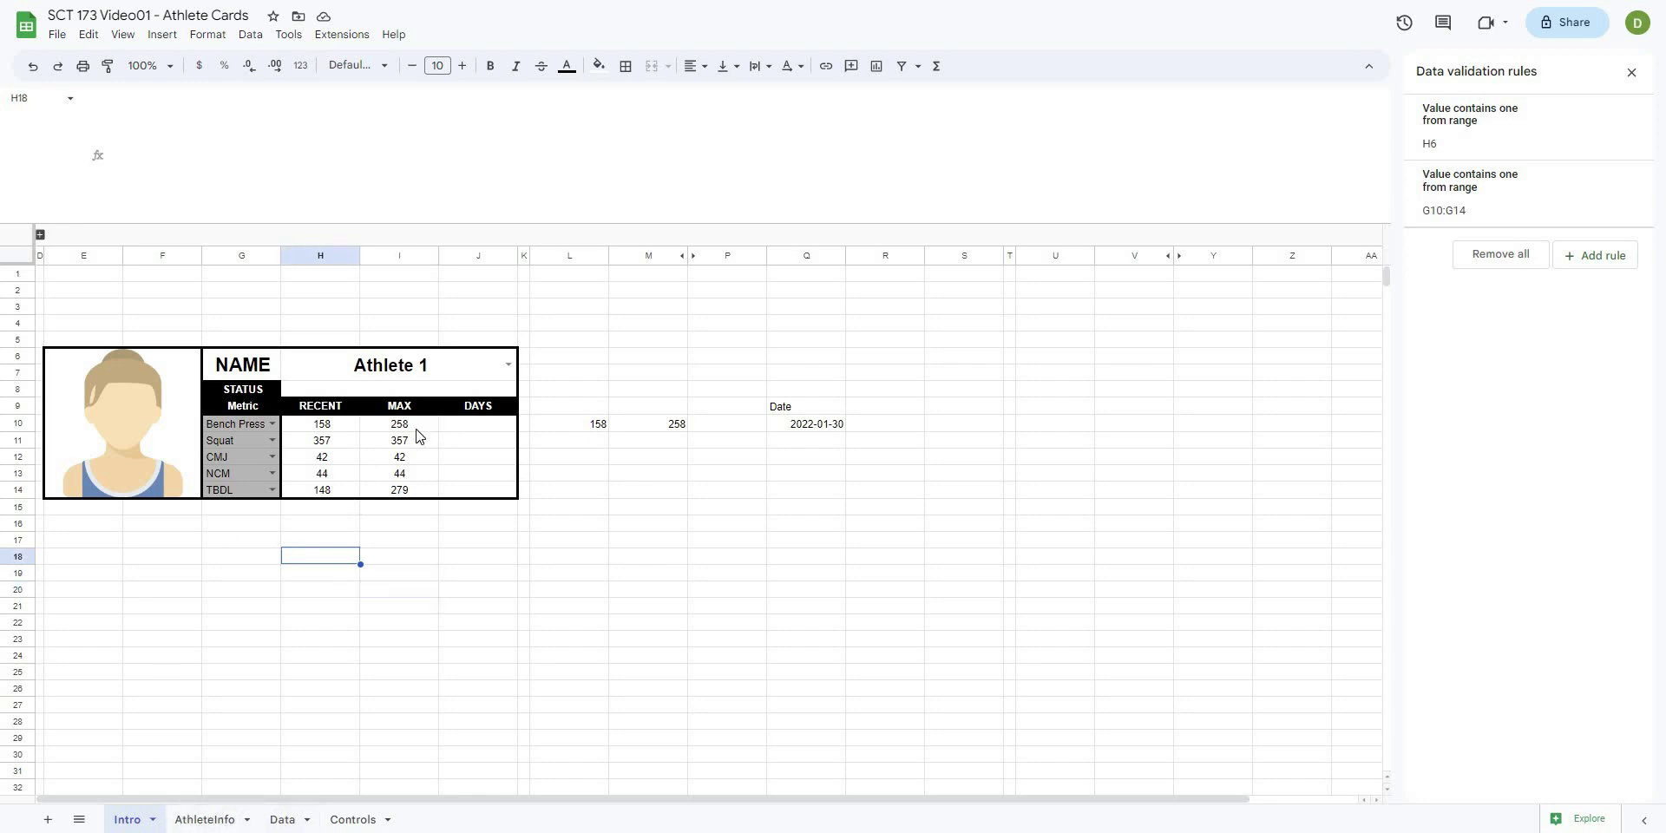
{"action": "left_click_drag", "start_coordinate": [320, 424], "coordinate": [399, 490]}
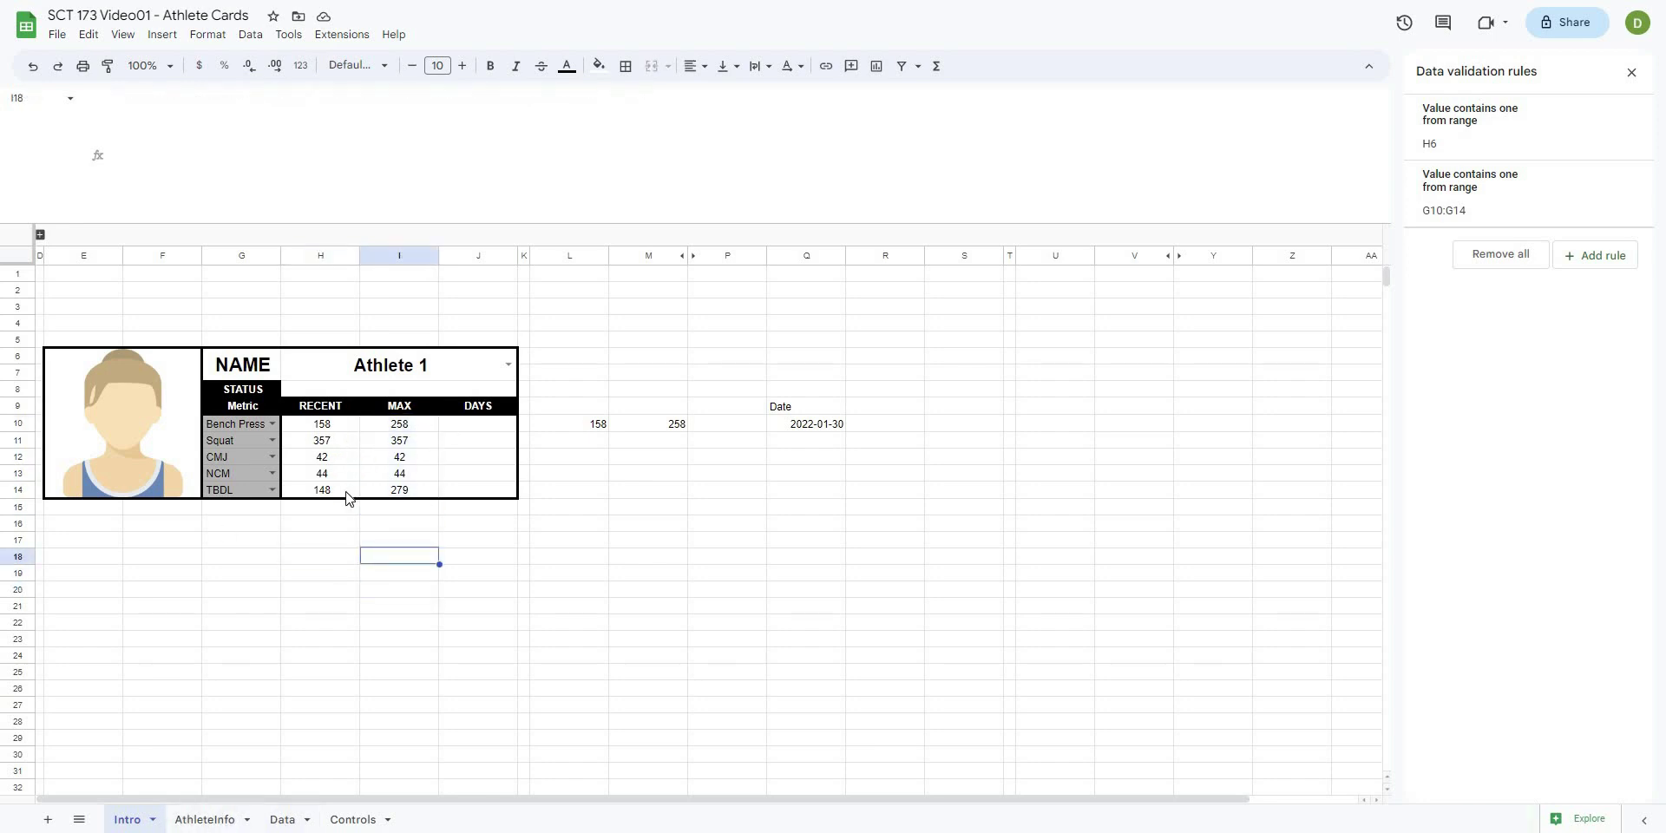
{"action": "left_click_drag", "start_coordinate": [321, 424], "coordinate": [321, 490]}
- Switch the H6 athlete dropdown to Athlete 6, then Athlete 10, then back to Athlete 6
{"action": "left_click", "coordinate": [353, 575]}
{"action": "left_click", "coordinate": [510, 364]}
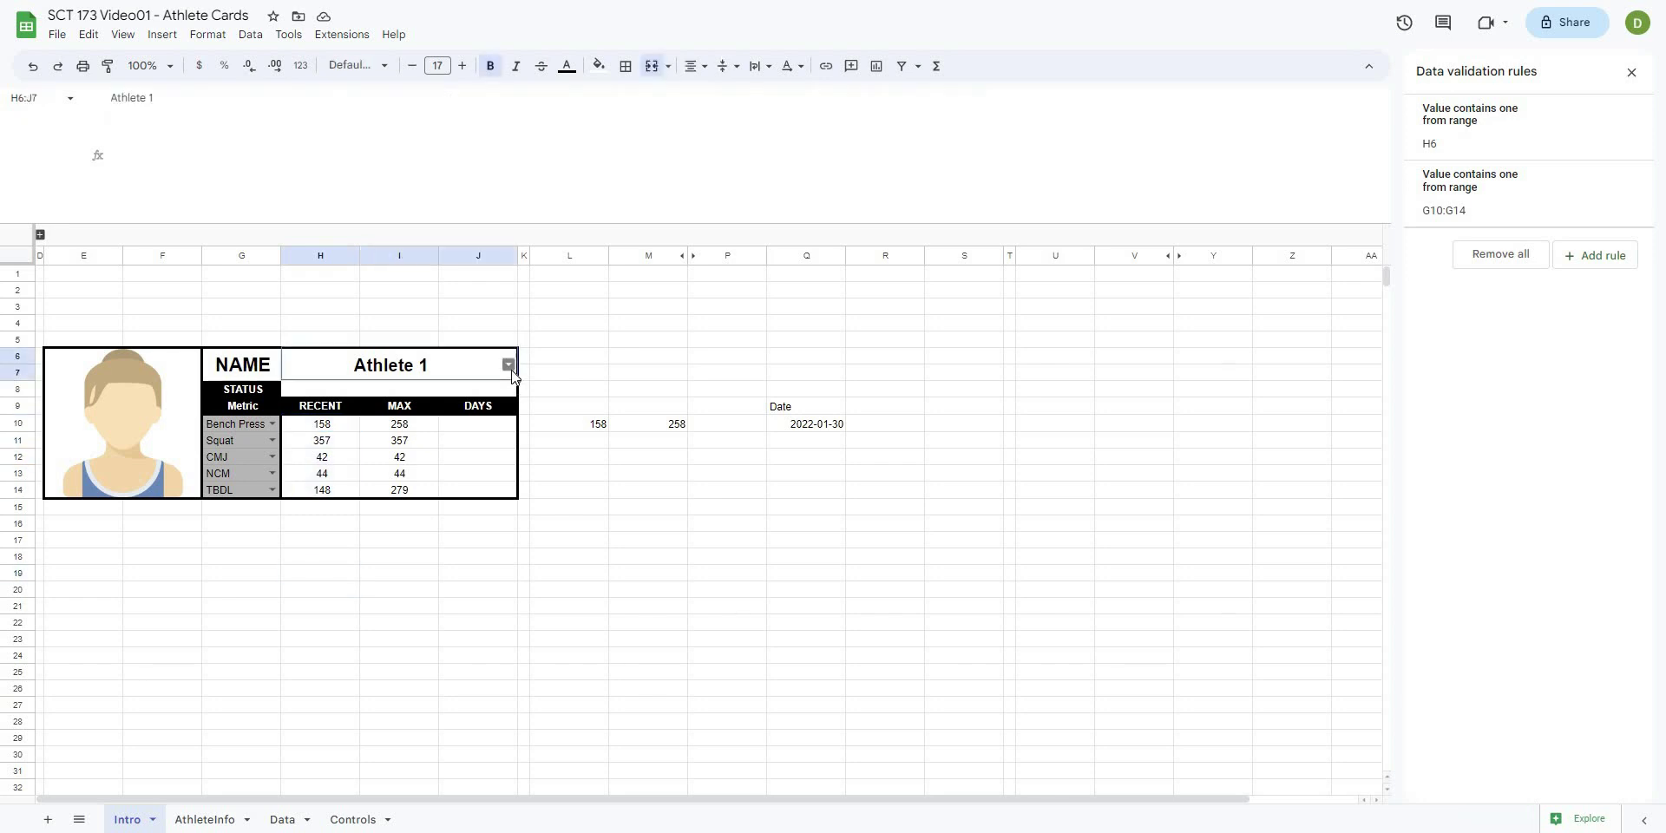
{"action": "left_click", "coordinate": [439, 499]}
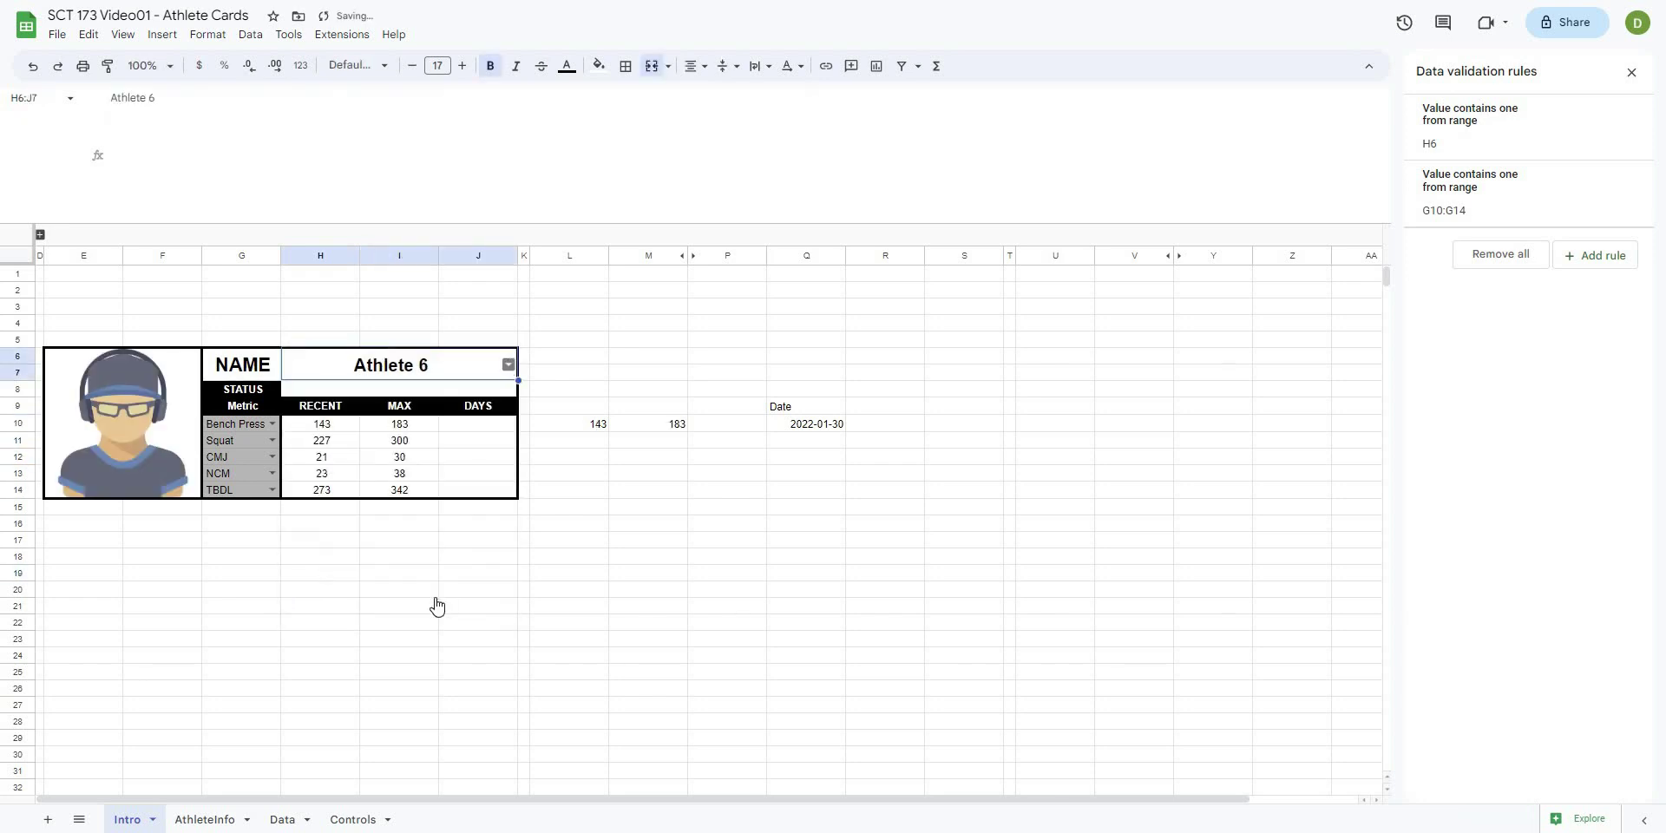
{"action": "key", "text": "Return"}
{"action": "left_click", "coordinate": [435, 590]}
{"action": "left_click", "coordinate": [511, 364]}
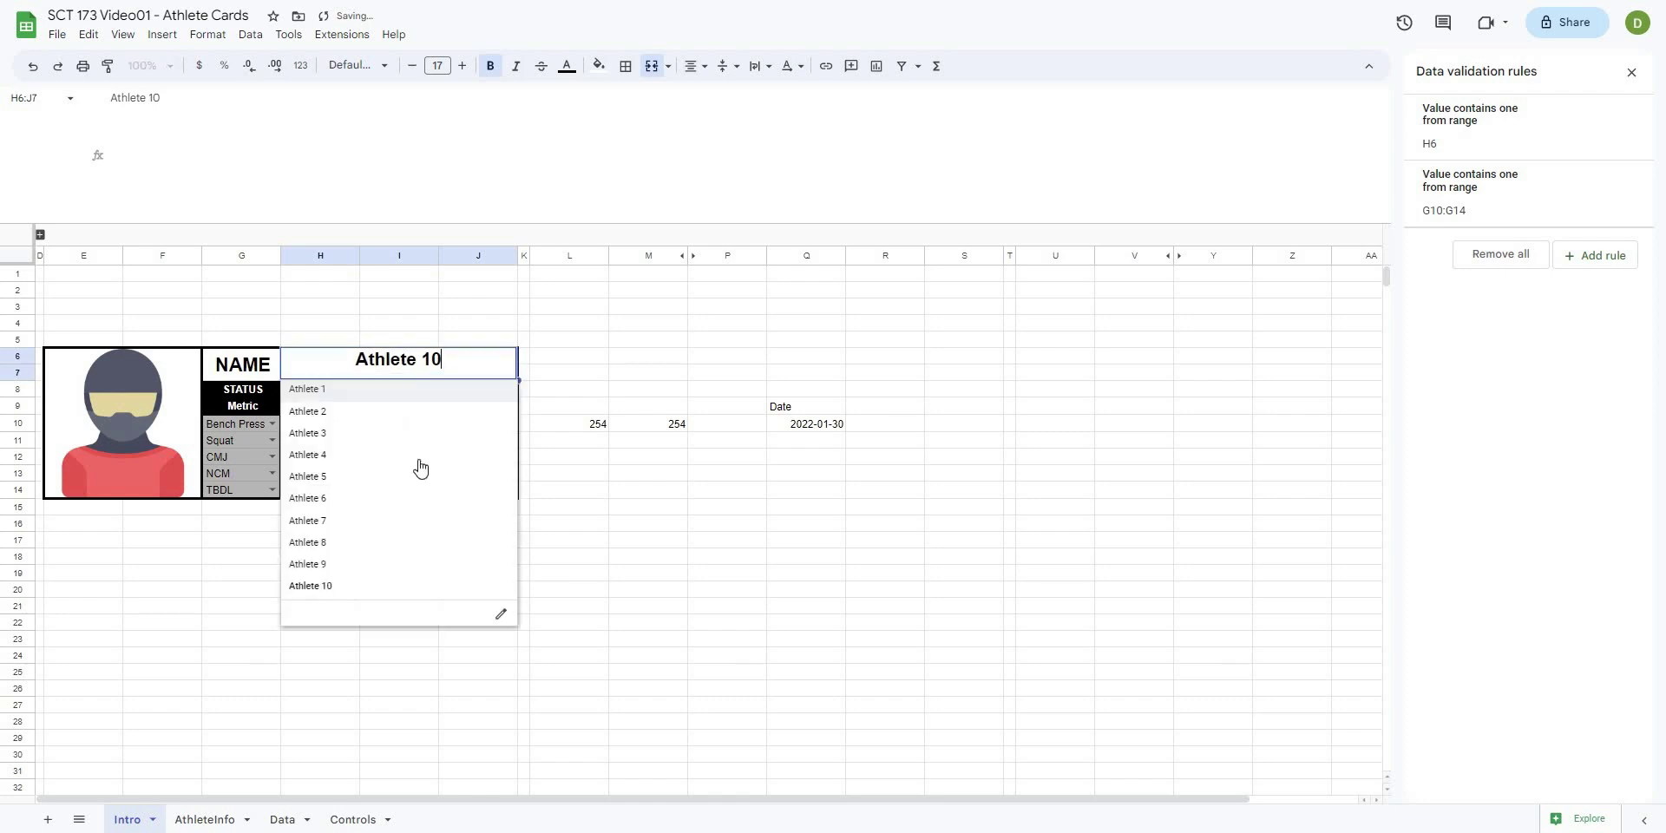
{"action": "left_click", "coordinate": [423, 499]}
{"action": "key", "text": "Return"}
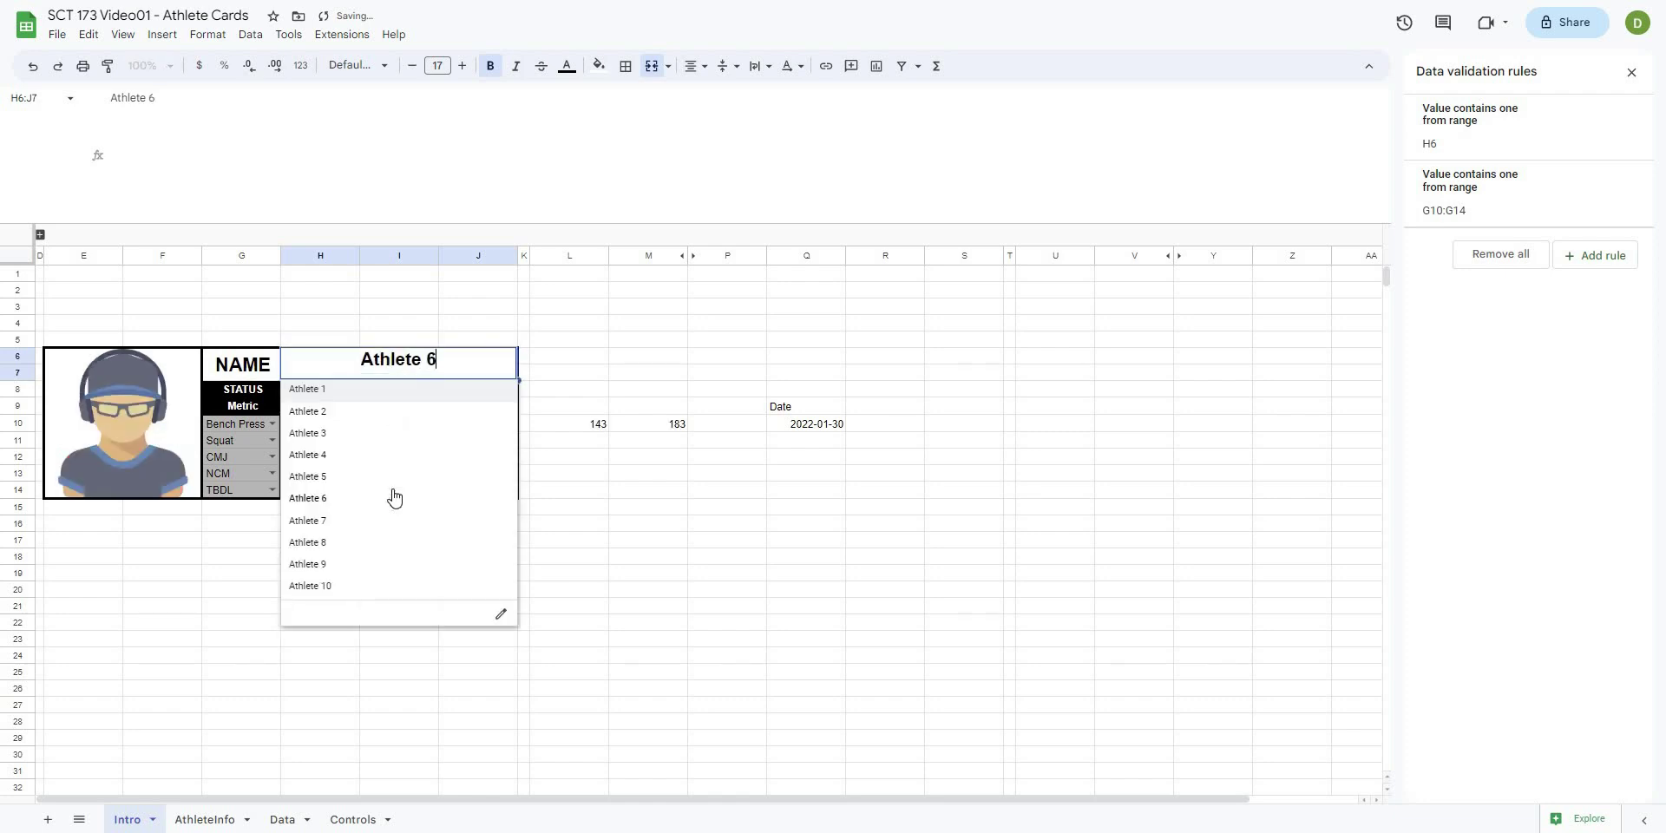
{"action": "key", "text": "Escape"}
{"action": "left_click", "coordinate": [509, 540]}
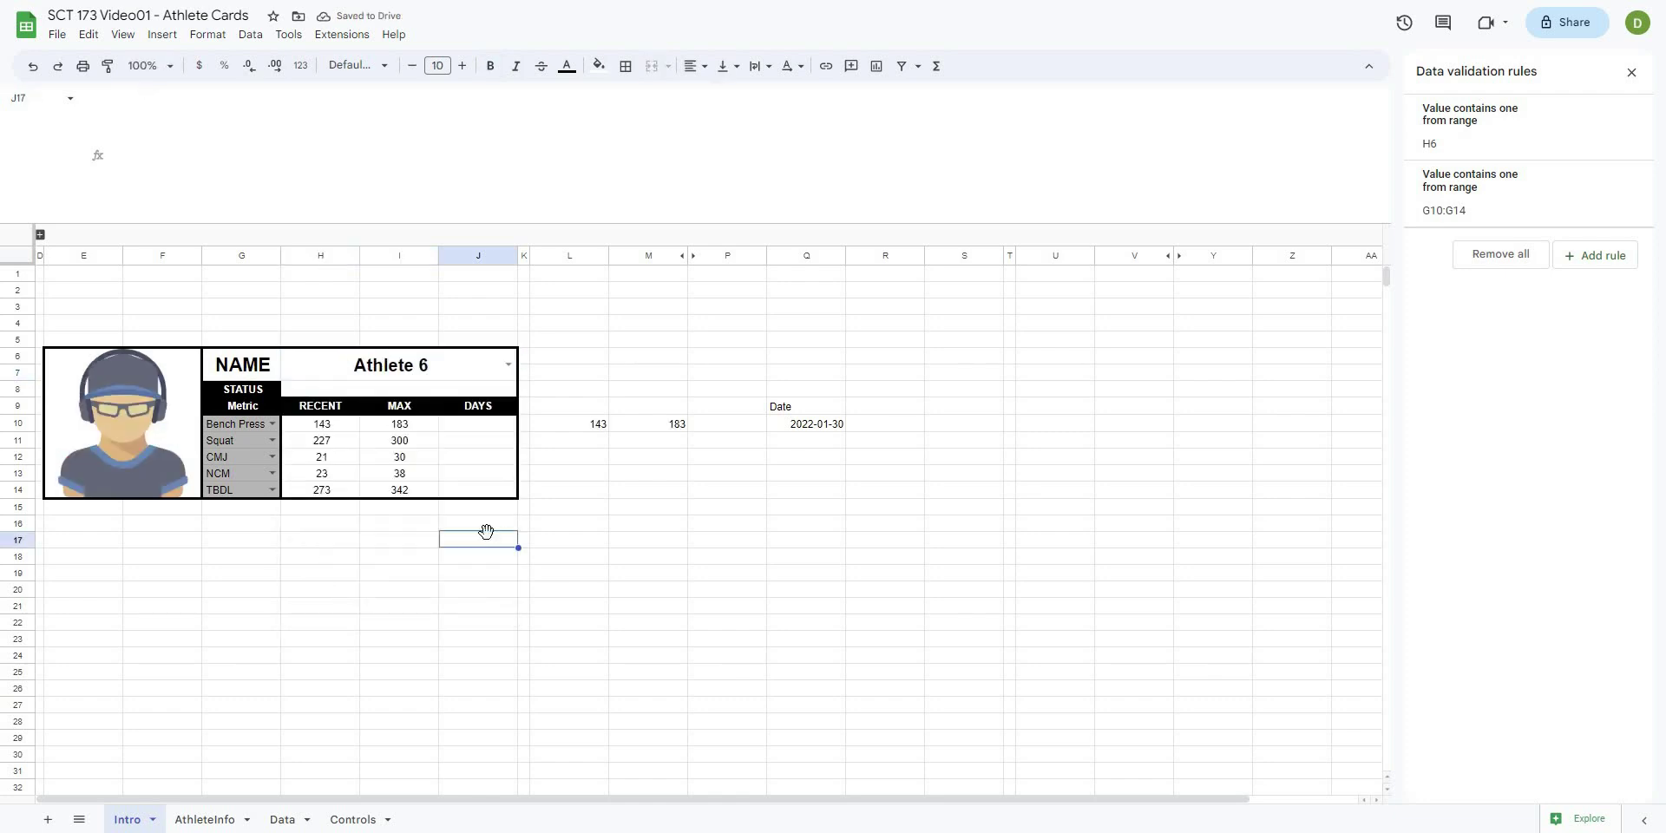